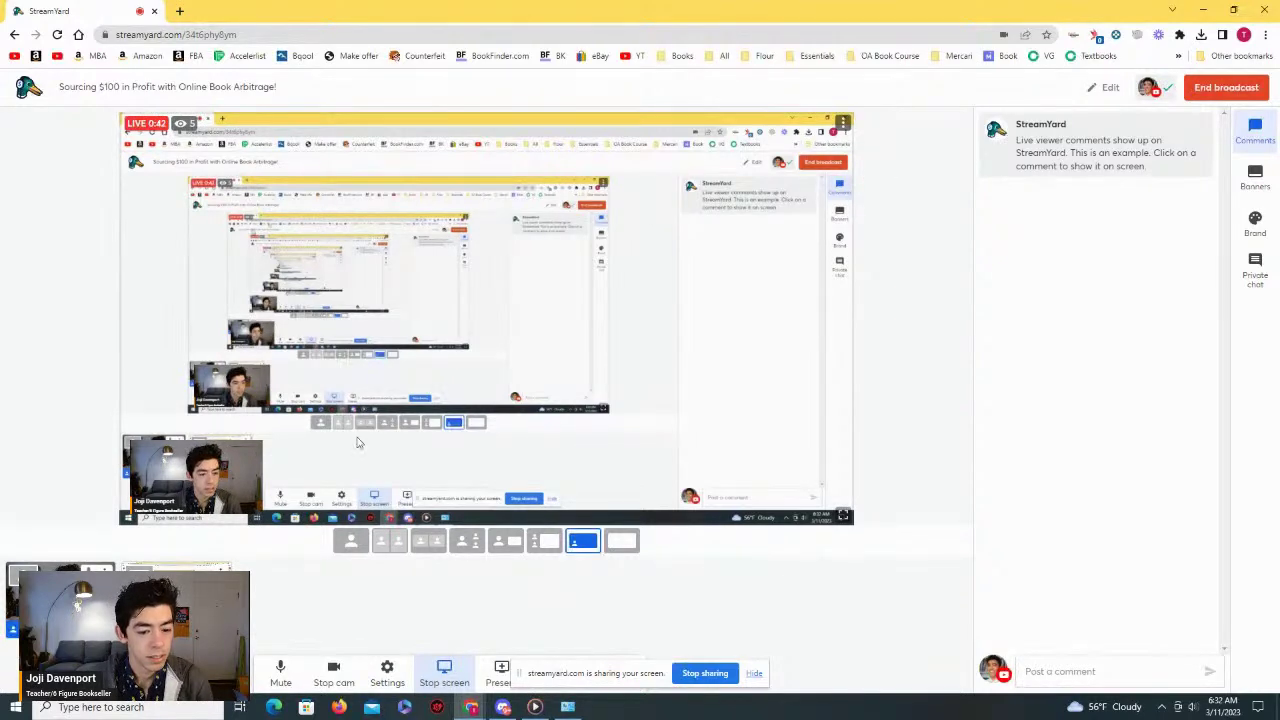
Step: Open the Flipmine dashboard in a new browser tab
left_click(178, 12)
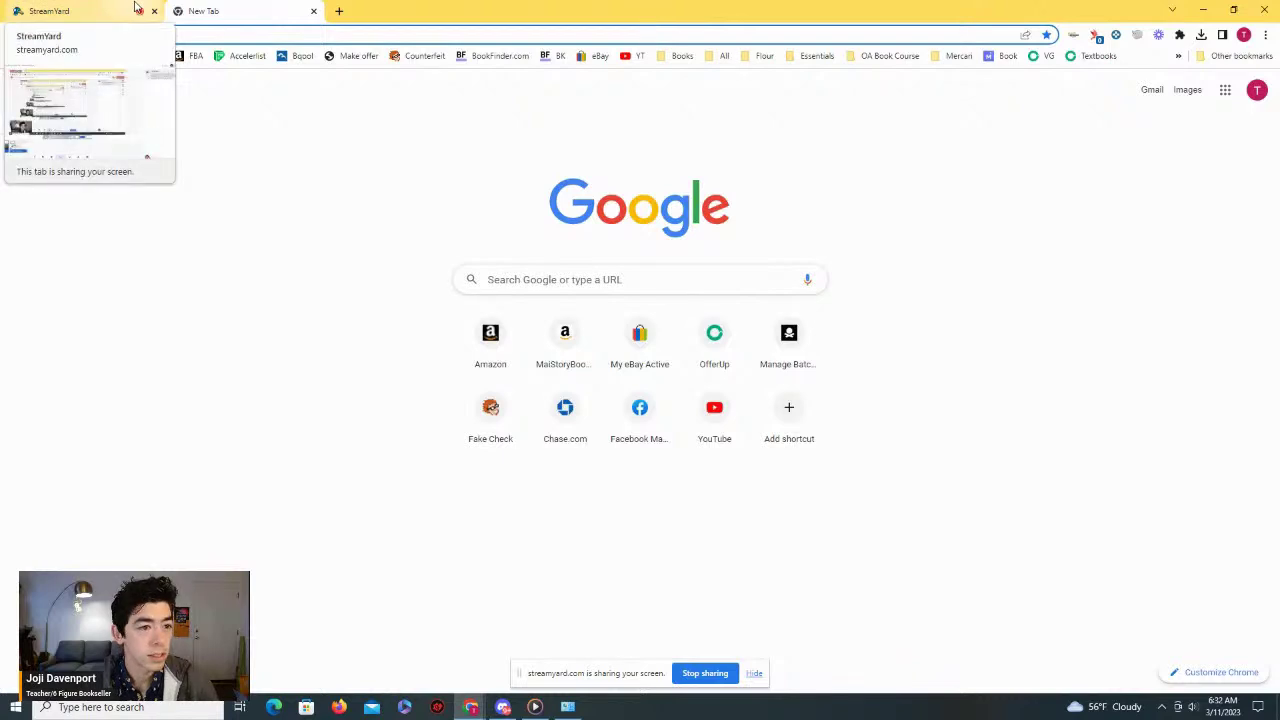
type("flipmine.com/dashboard")
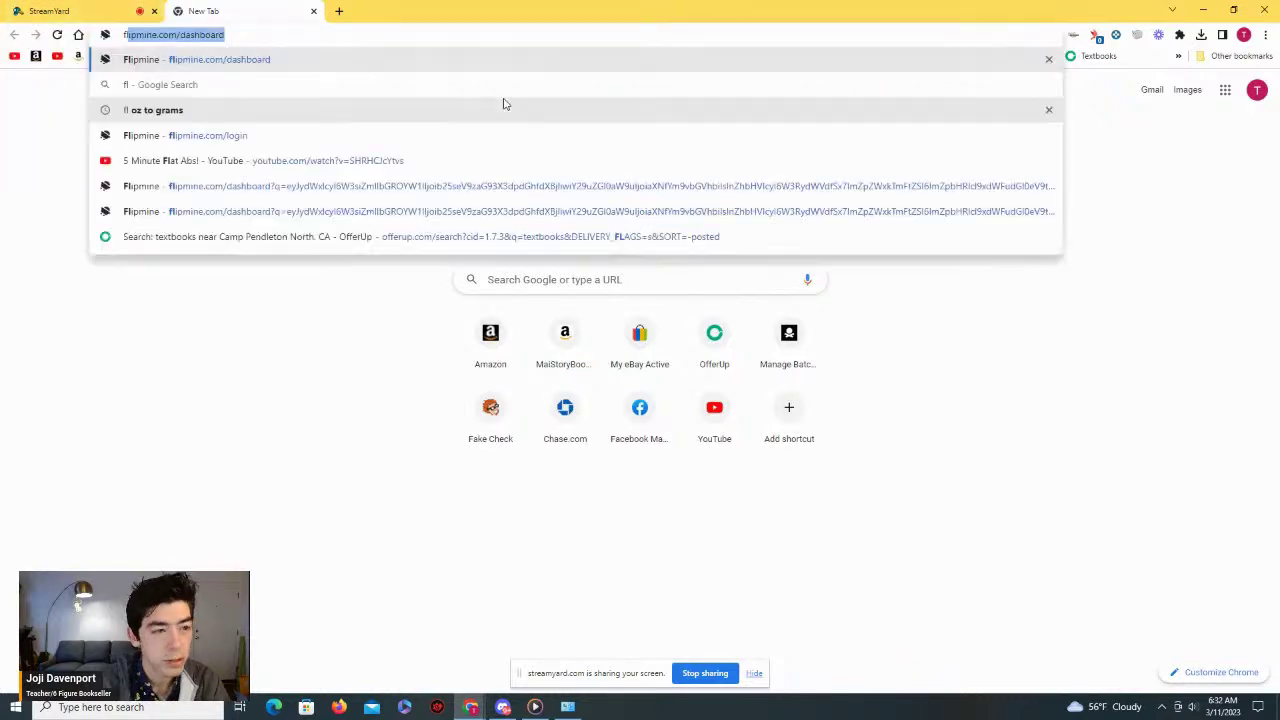
key("Down")
key("Down")
key("Down")
key("Down")
key("Return")
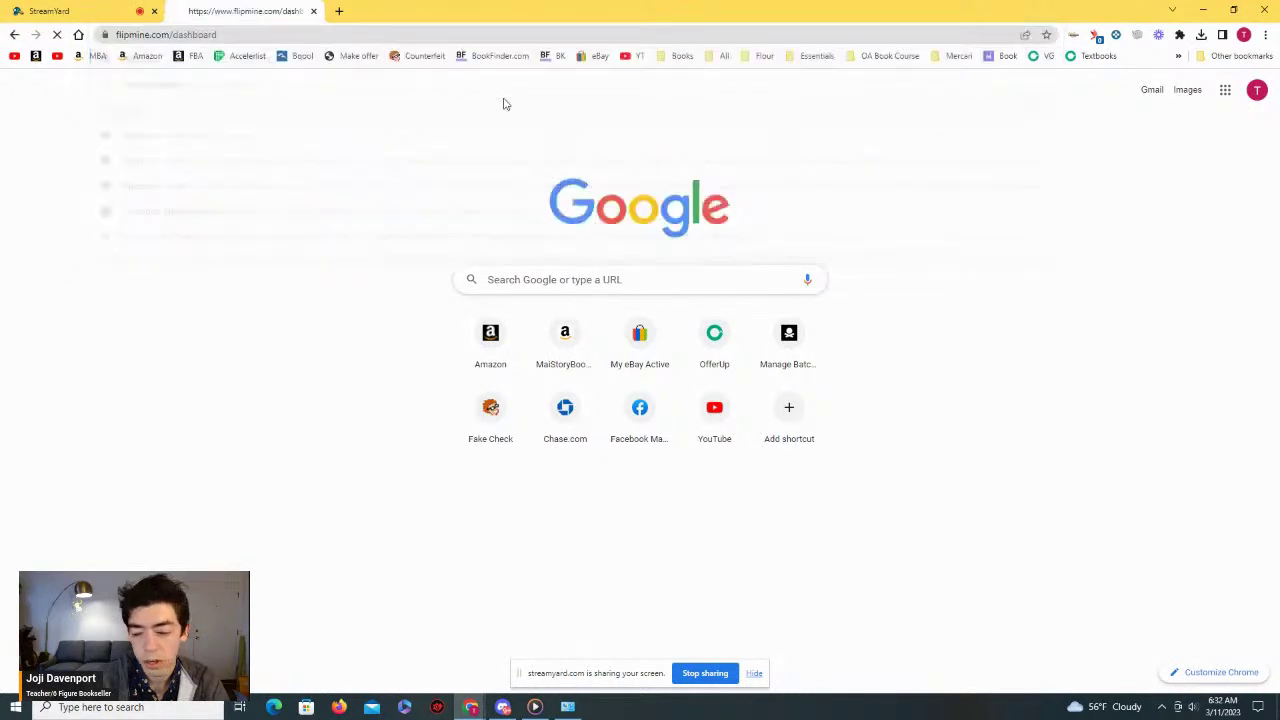
Step: Open Keepa's deals page in another new browser tab
left_click(339, 11)
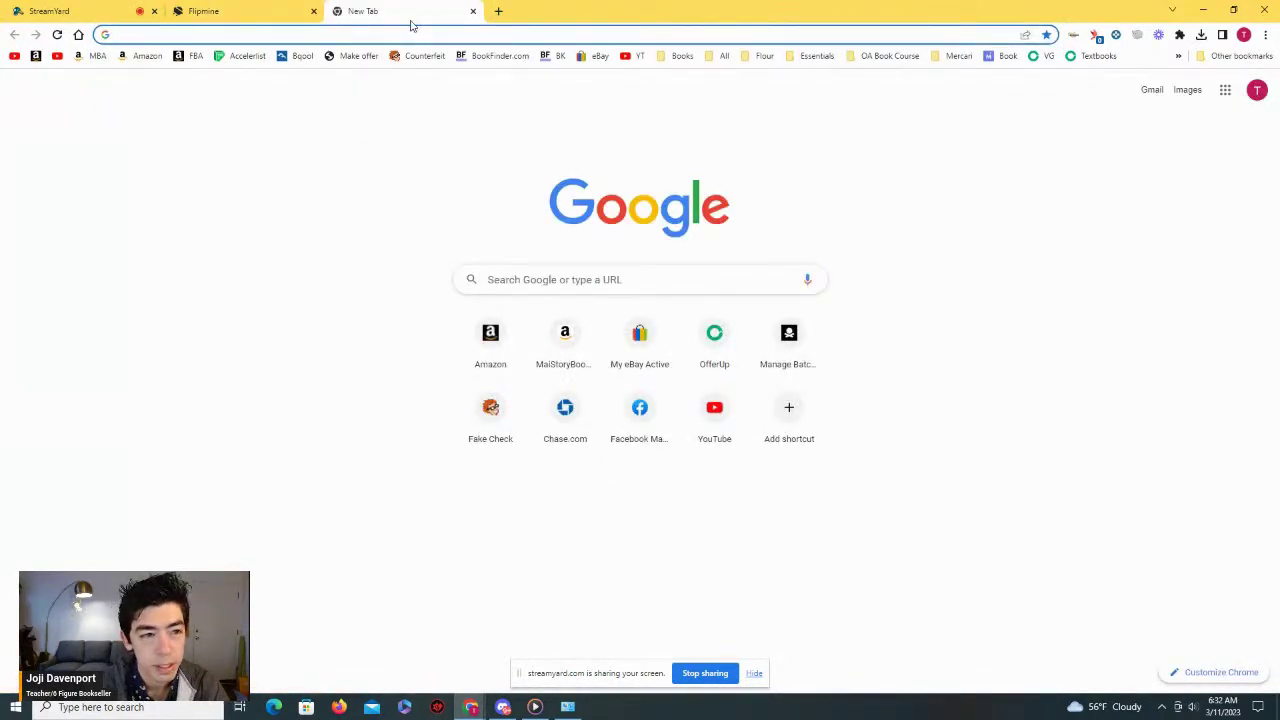
type("kep")
key("Return")
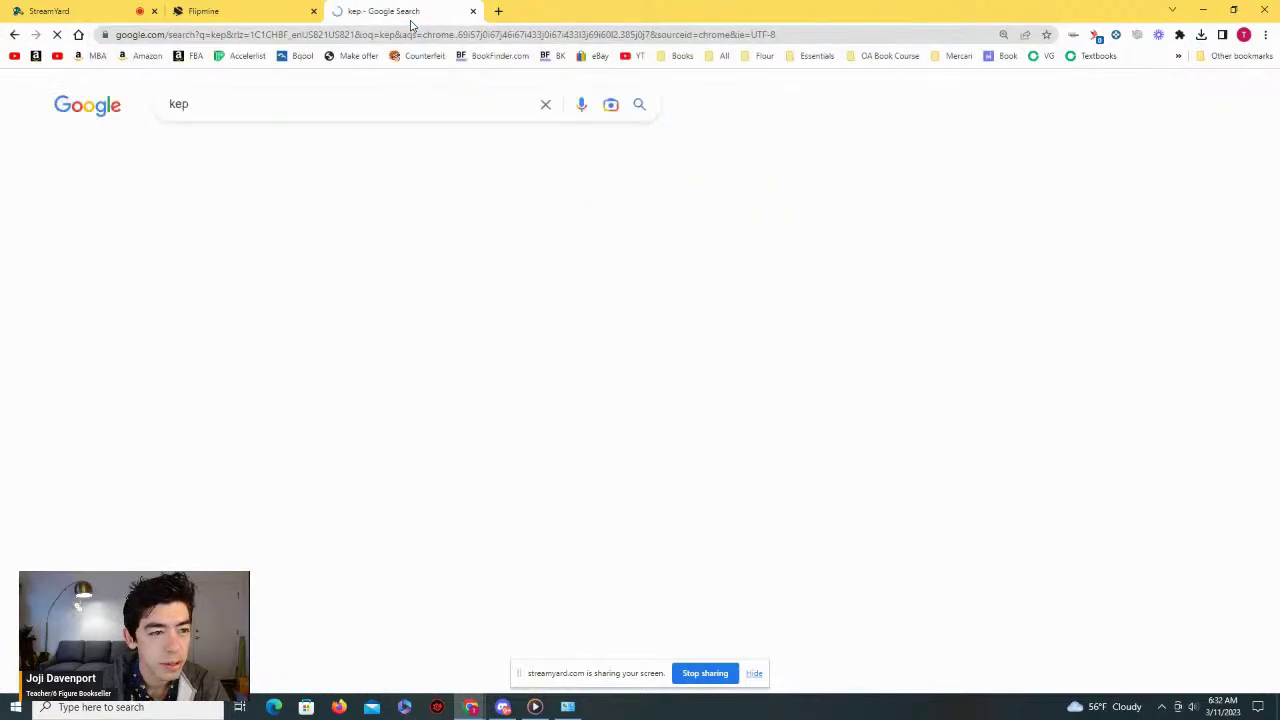
left_click(392, 36)
type("kep")
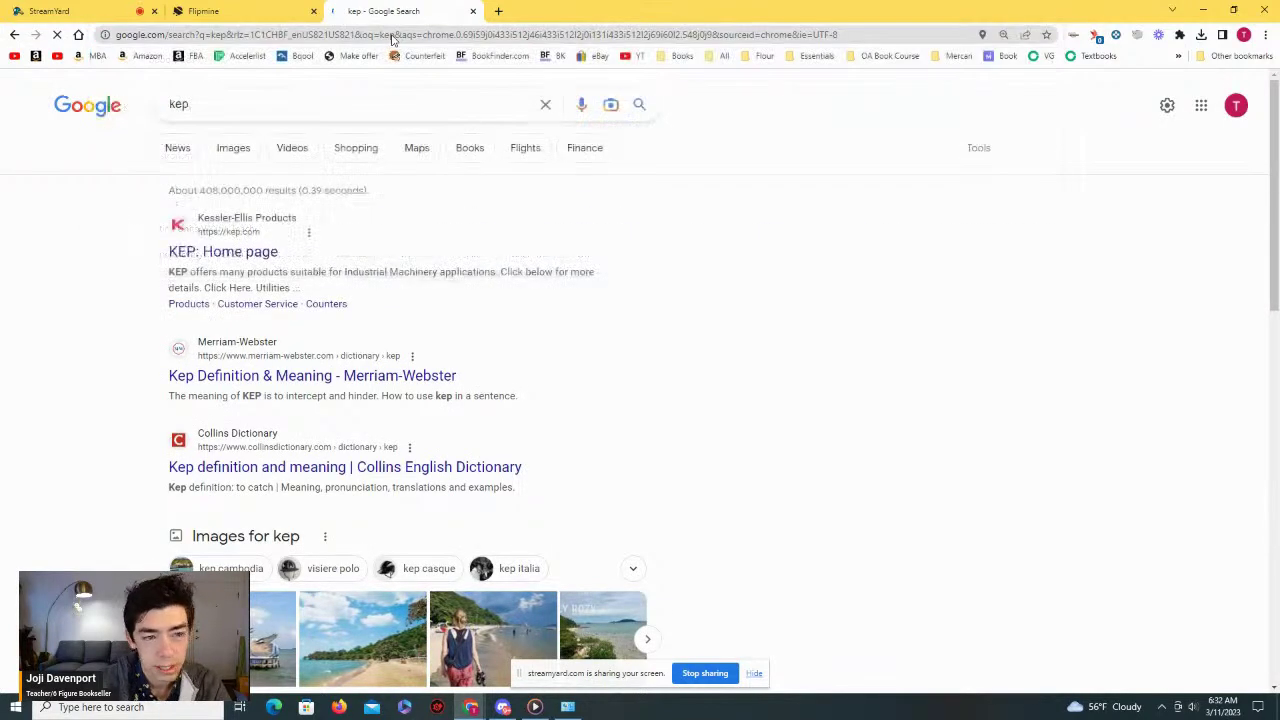
key("Return")
left_click(392, 33)
type("kep")
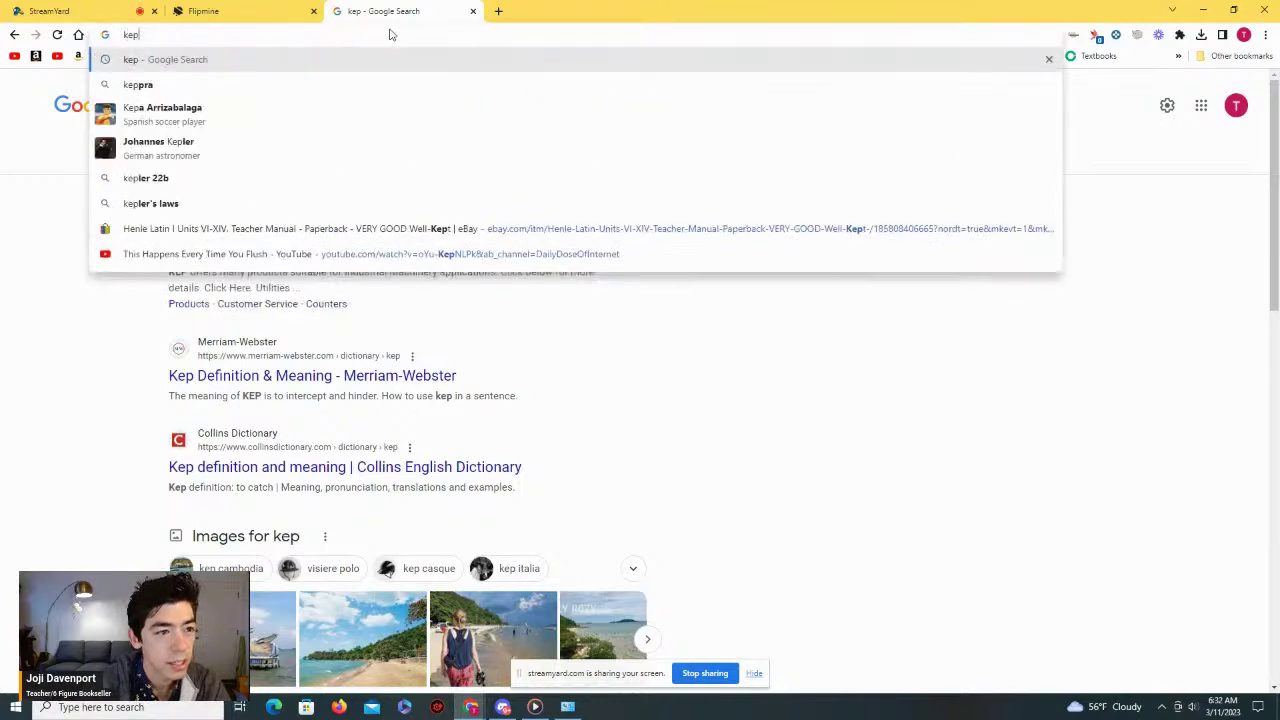
key("Return")
left_click(392, 34)
type("ke")
key("Return")
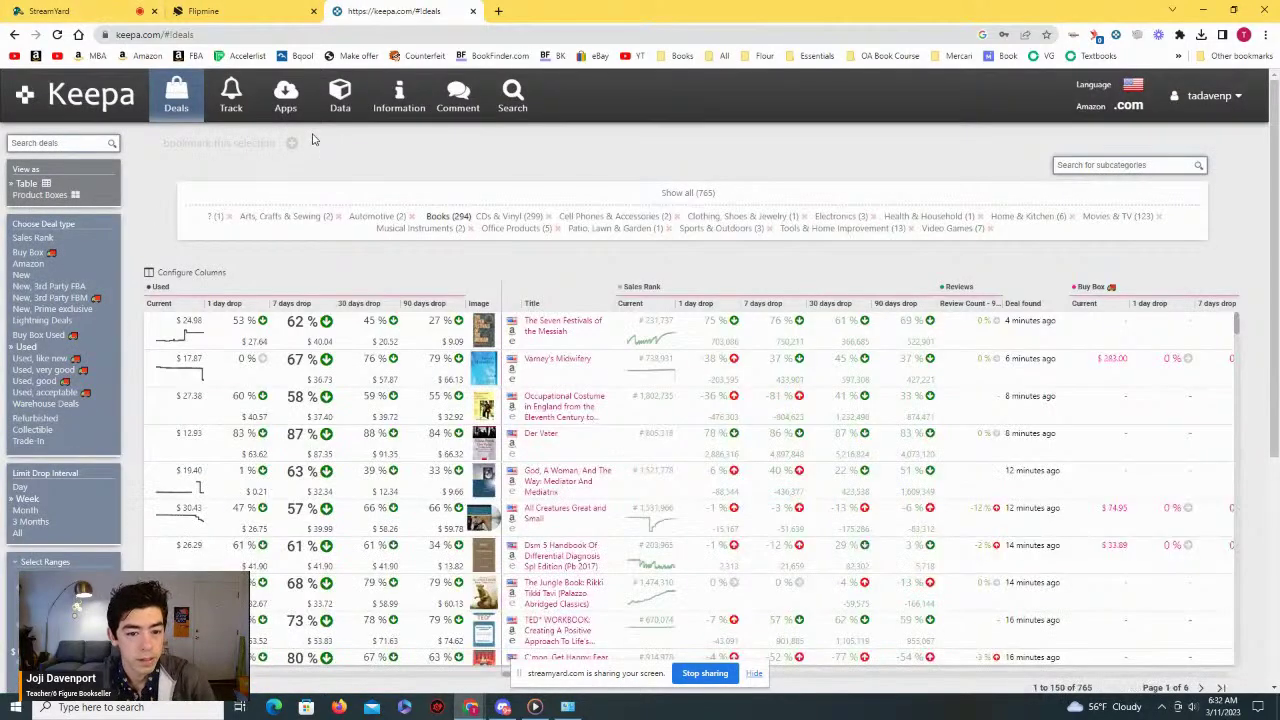
Step: Return to the Flipmine dashboard and load the saved search Book Search 1
left_click(245, 11)
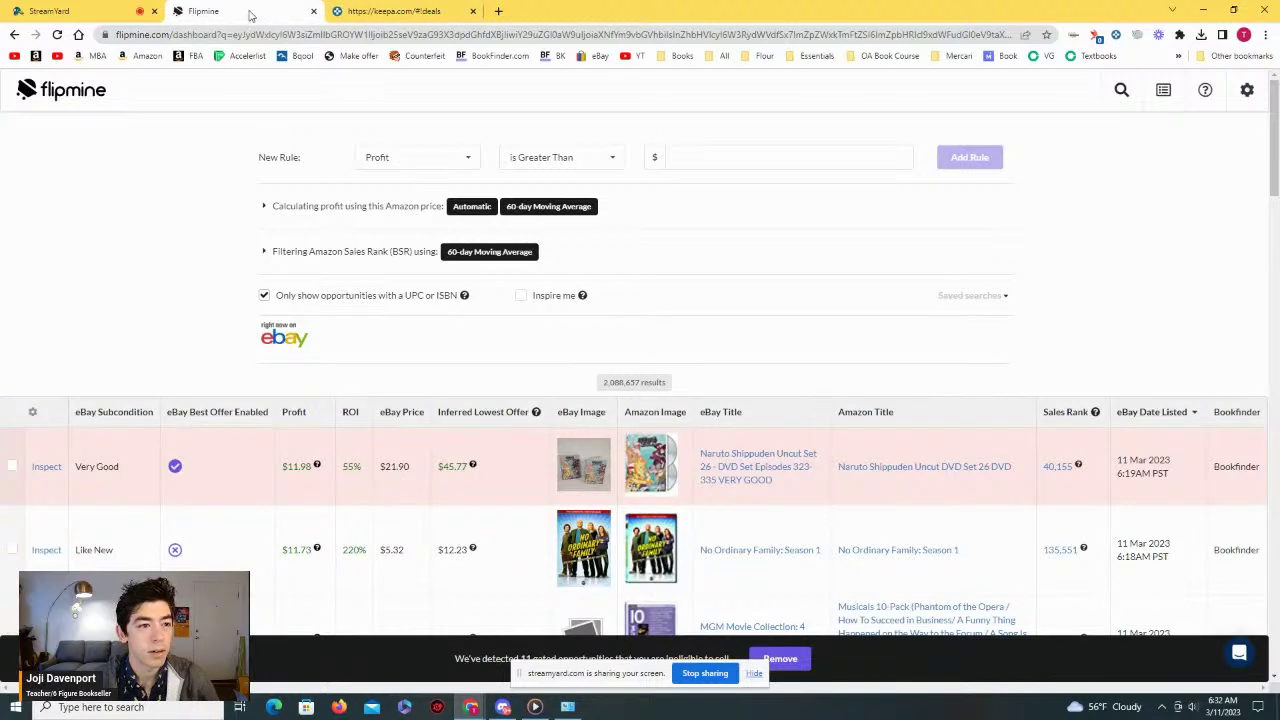
key("ctrl+1")
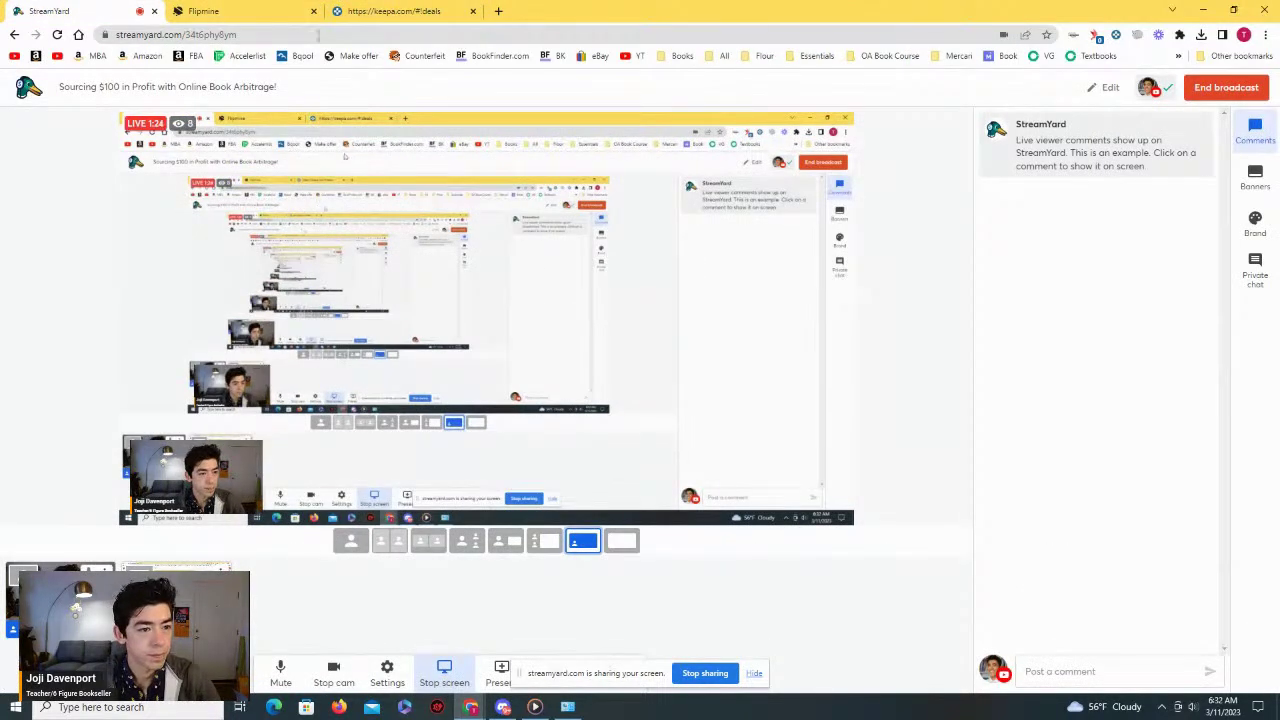
key("ctrl+2")
scroll(631, 274, "down", 1)
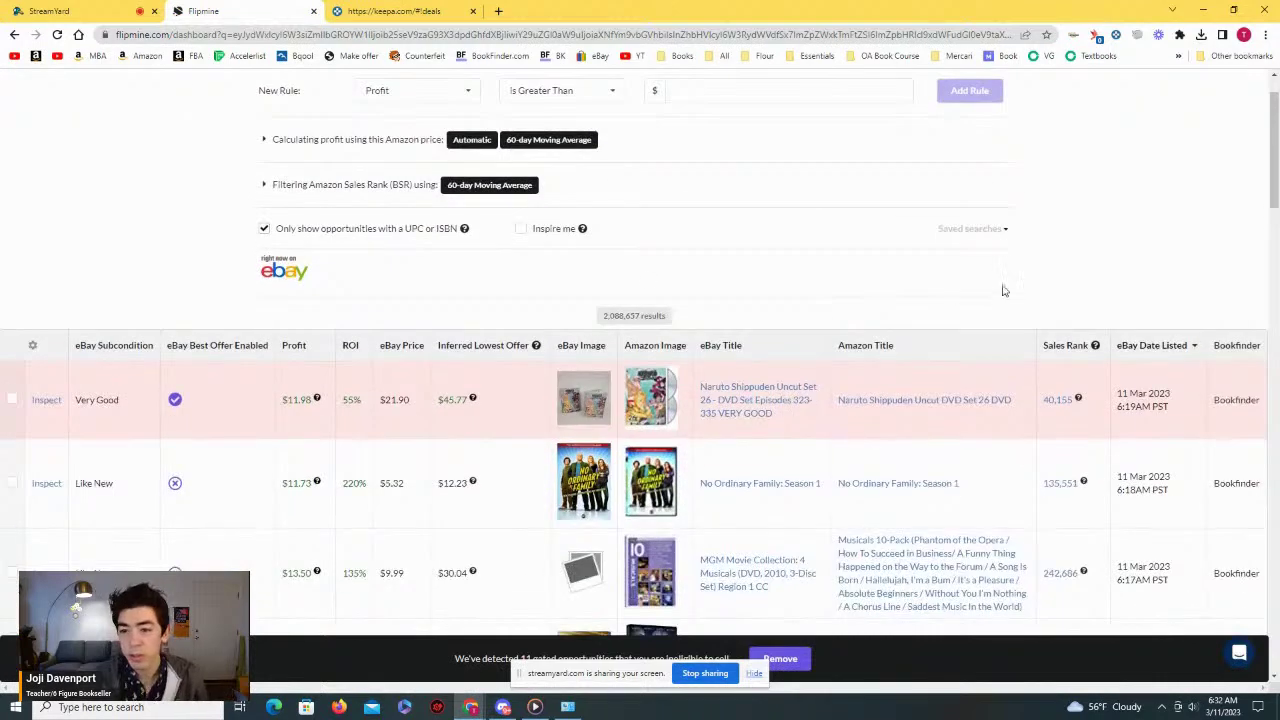
left_click(998, 238)
scroll(820, 330, "up", 1)
left_click(888, 345)
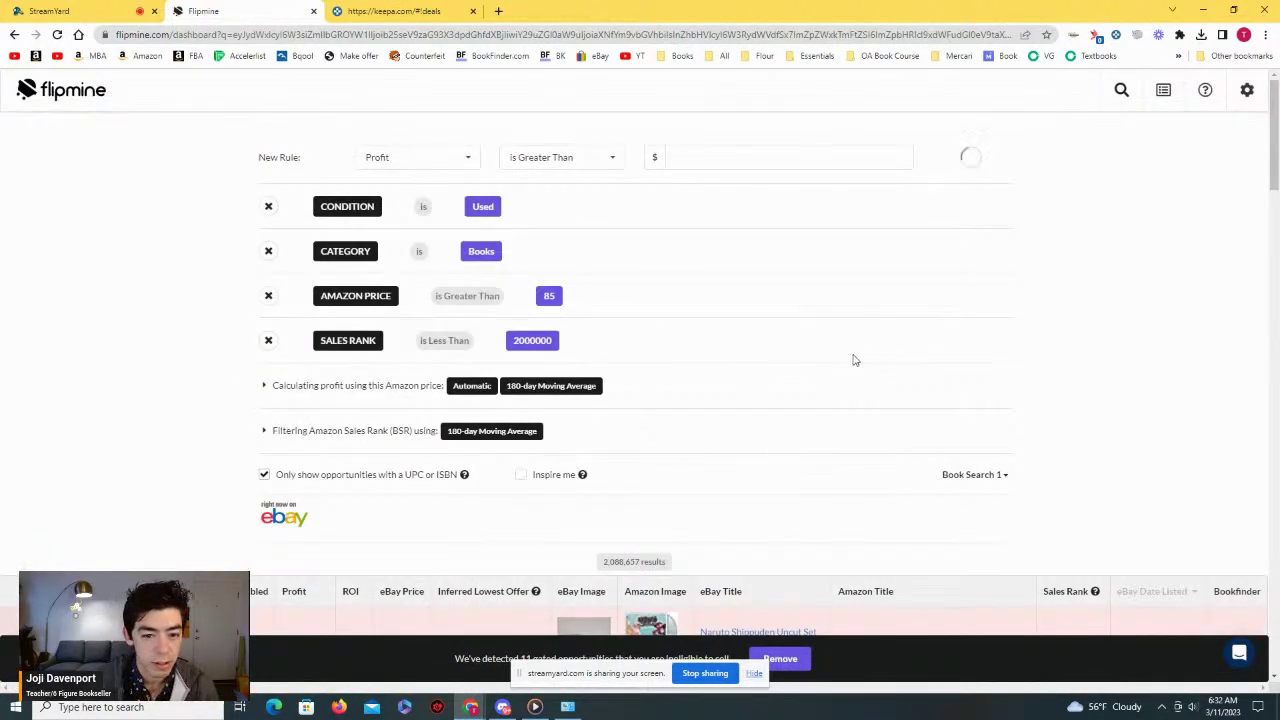
Step: Open the eBay and Amazon pages for Springer Handbook of Robotics in new tabs from the Flipmine results
scroll(855, 360, "down", 2)
scroll(808, 395, "down", 3)
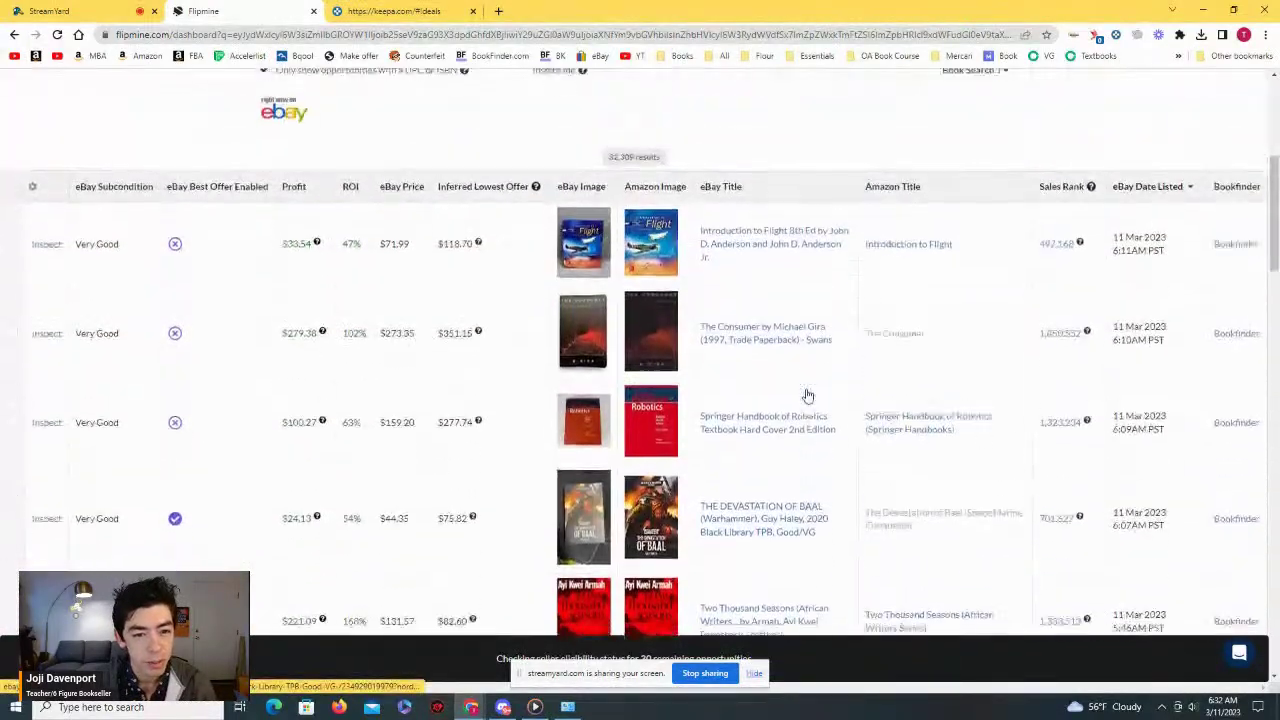
right_click(778, 284)
left_click(743, 329)
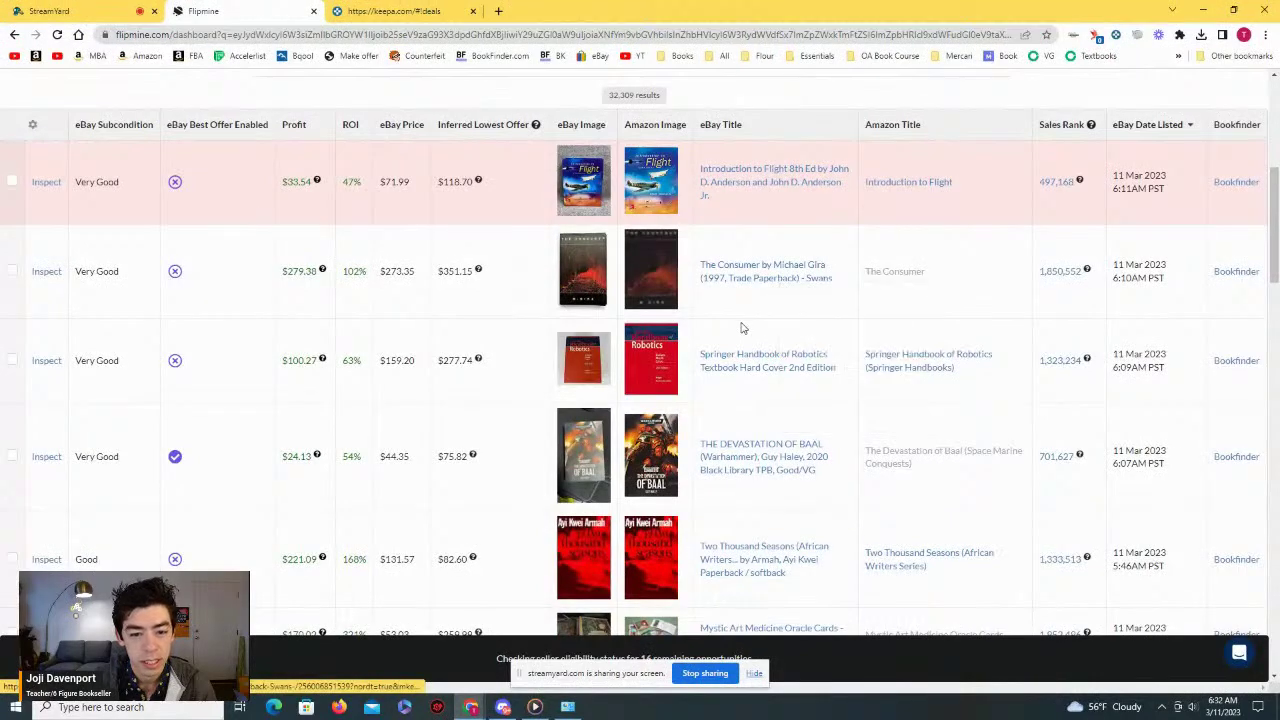
scroll(743, 329, "down", 1)
right_click(808, 236)
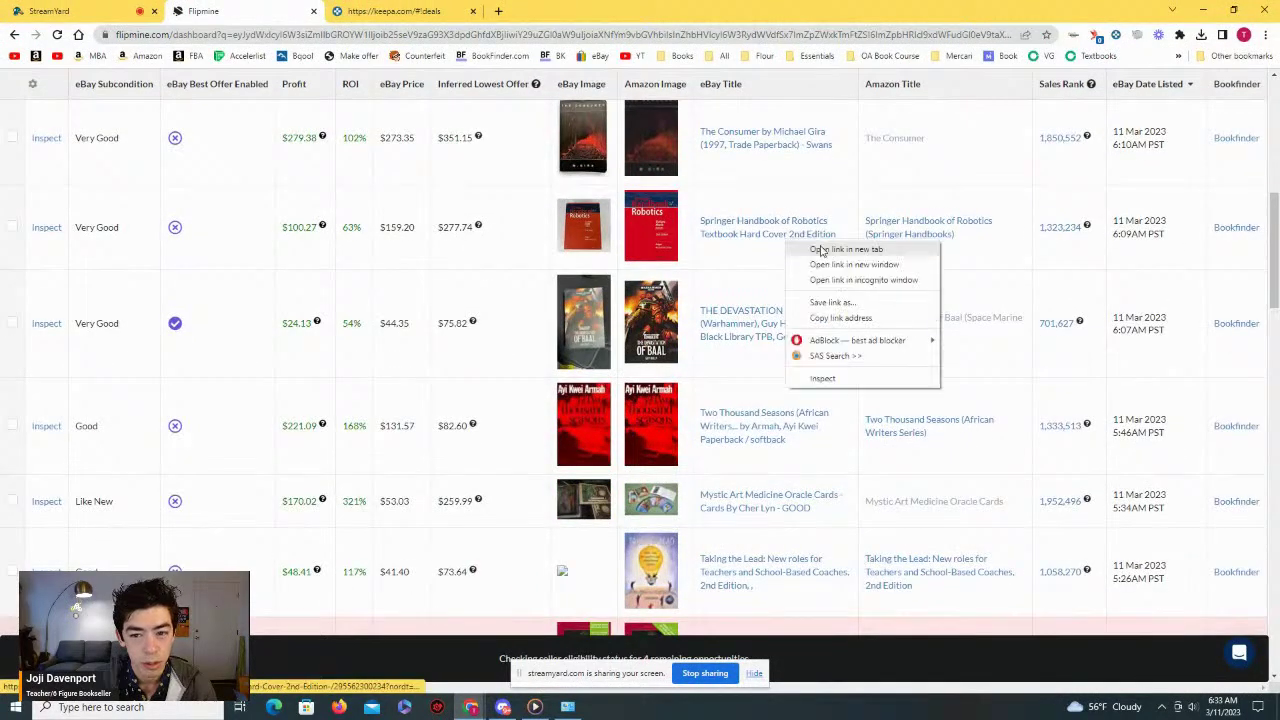
left_click(850, 249)
right_click(936, 233)
left_click(978, 243)
Step: Open the eBay and Amazon pages for The Devastation of Baal in new tabs
scroll(797, 294, "down", 1)
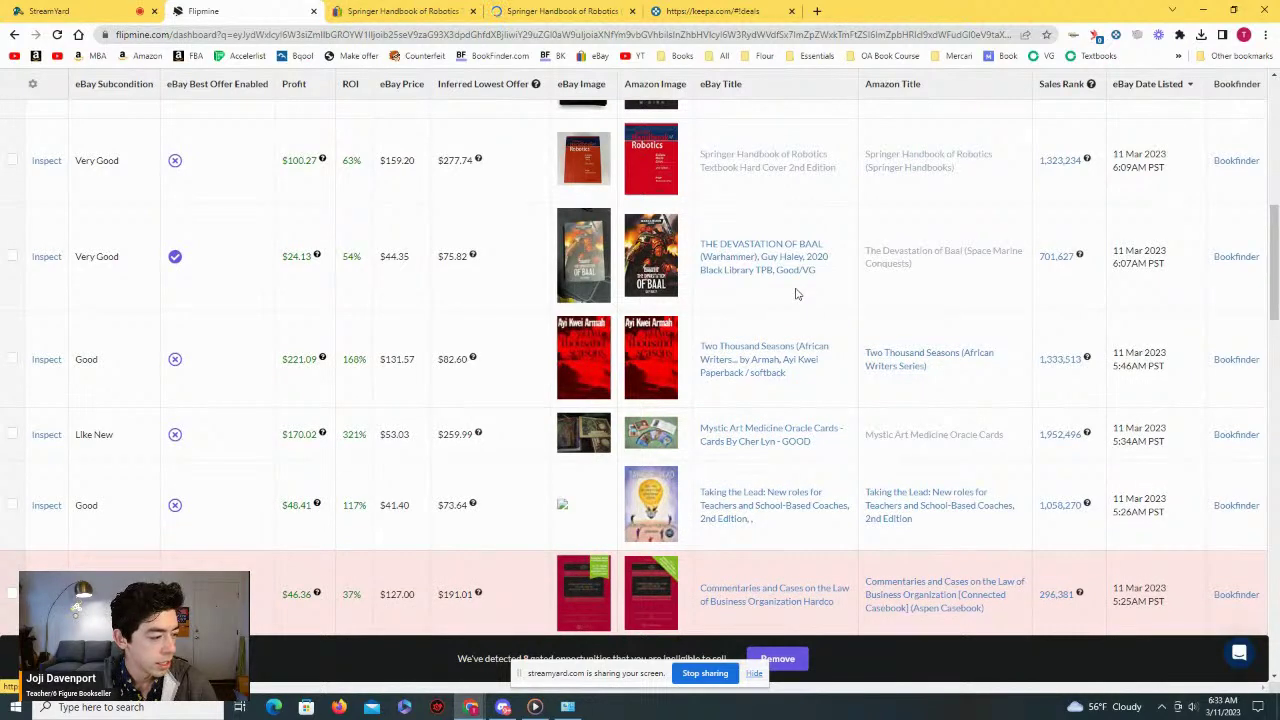
scroll(741, 290, "down", 1)
right_click(771, 203)
left_click(810, 240)
right_click(886, 194)
left_click(900, 214)
Step: Open the eBay and Amazon pages for Mystic Art Medicine Oracle Cards in new tabs
scroll(814, 290, "down", 2)
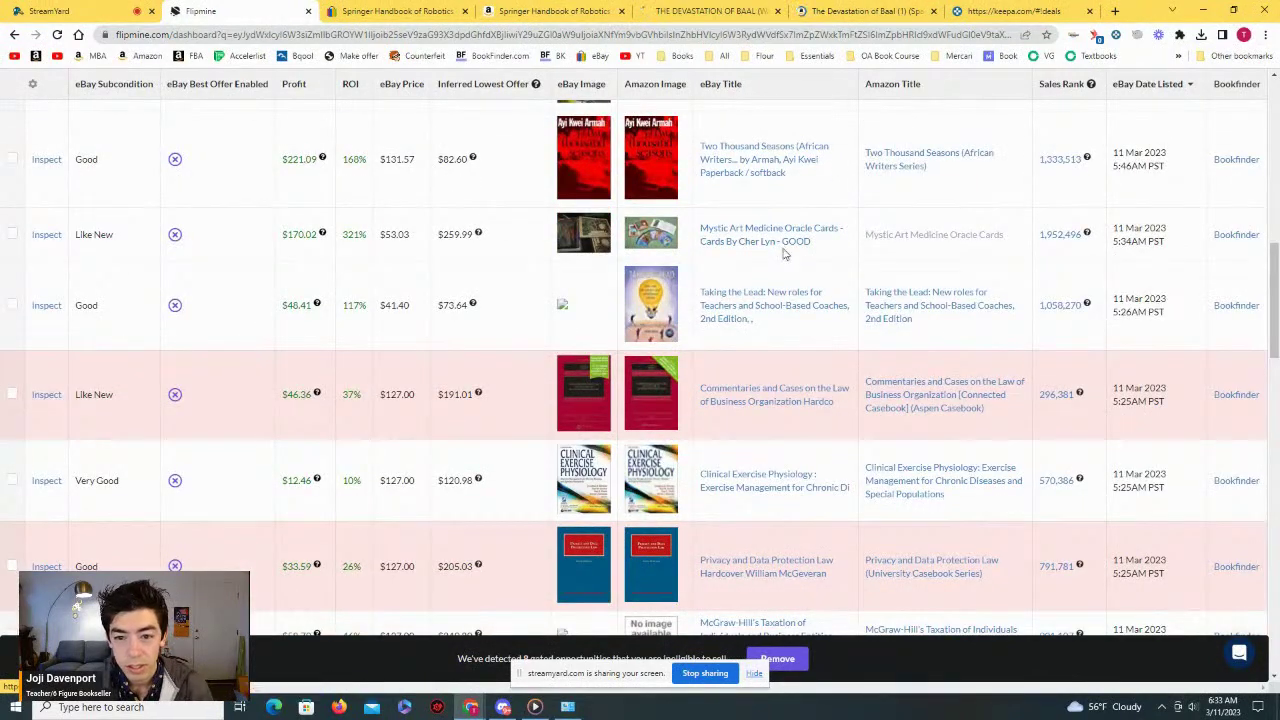
right_click(780, 241)
left_click(824, 249)
right_click(907, 236)
left_click(938, 245)
Step: Find Lab Manual Experiments in General Chemistry further down the results and open its eBay and Amazon pages in new tabs
scroll(803, 286, "down", 3)
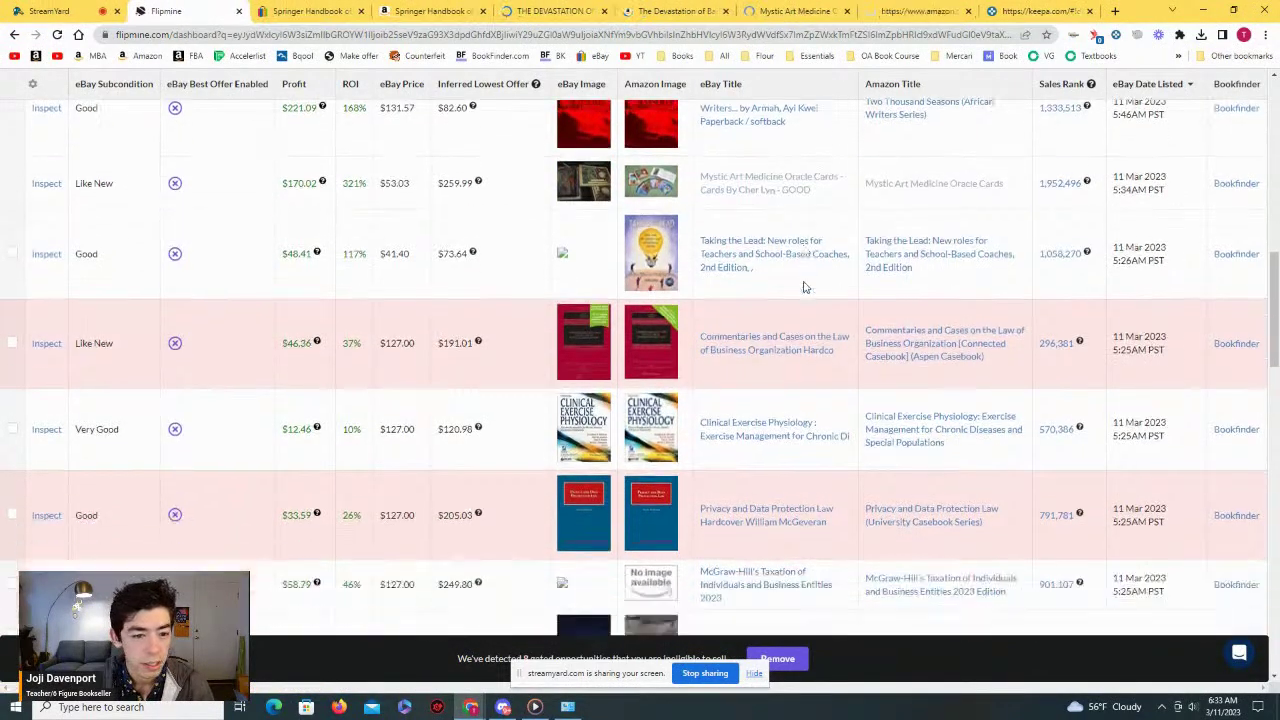
scroll(803, 286, "down", 4)
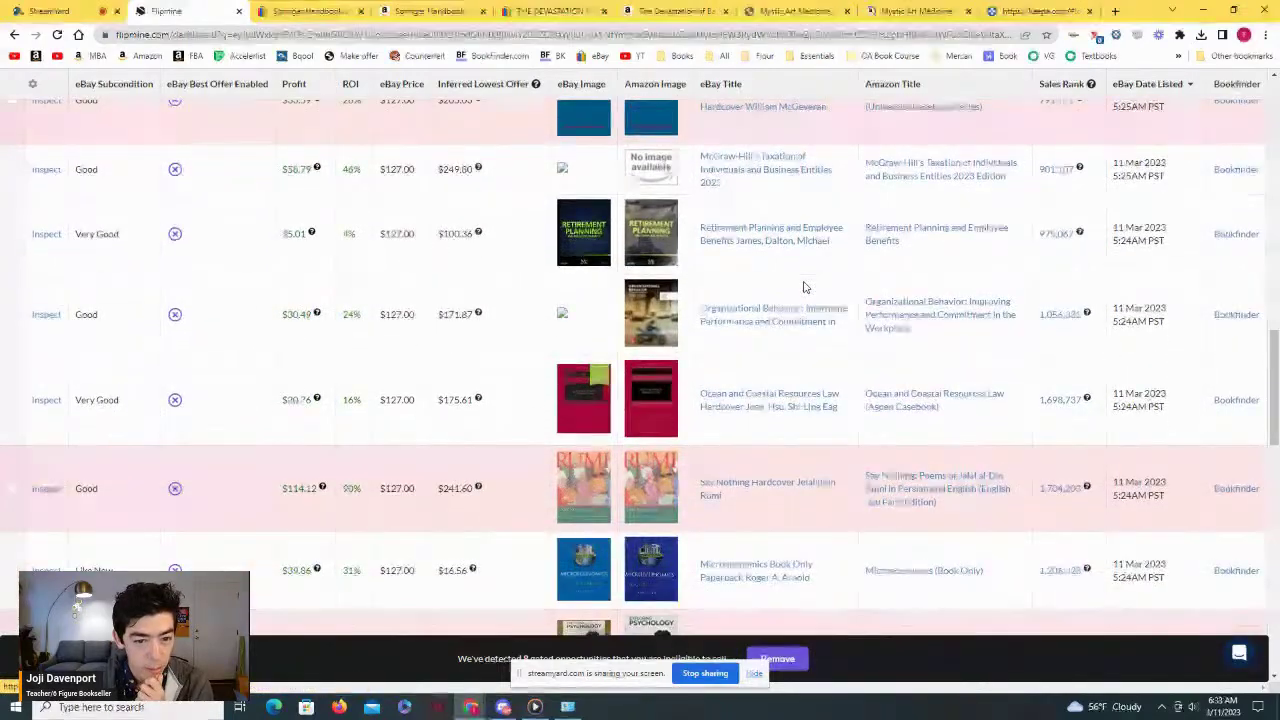
scroll(803, 287, "down", 4)
scroll(803, 287, "down", 5)
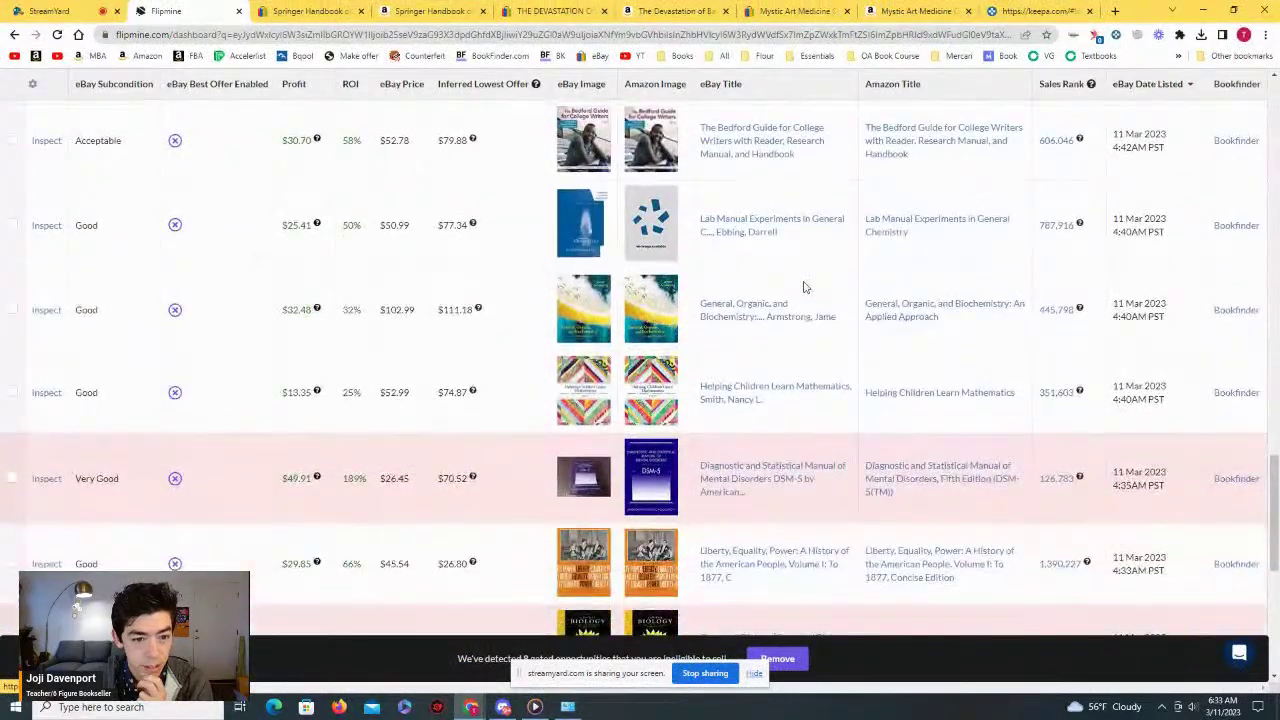
scroll(803, 287, "down", 1)
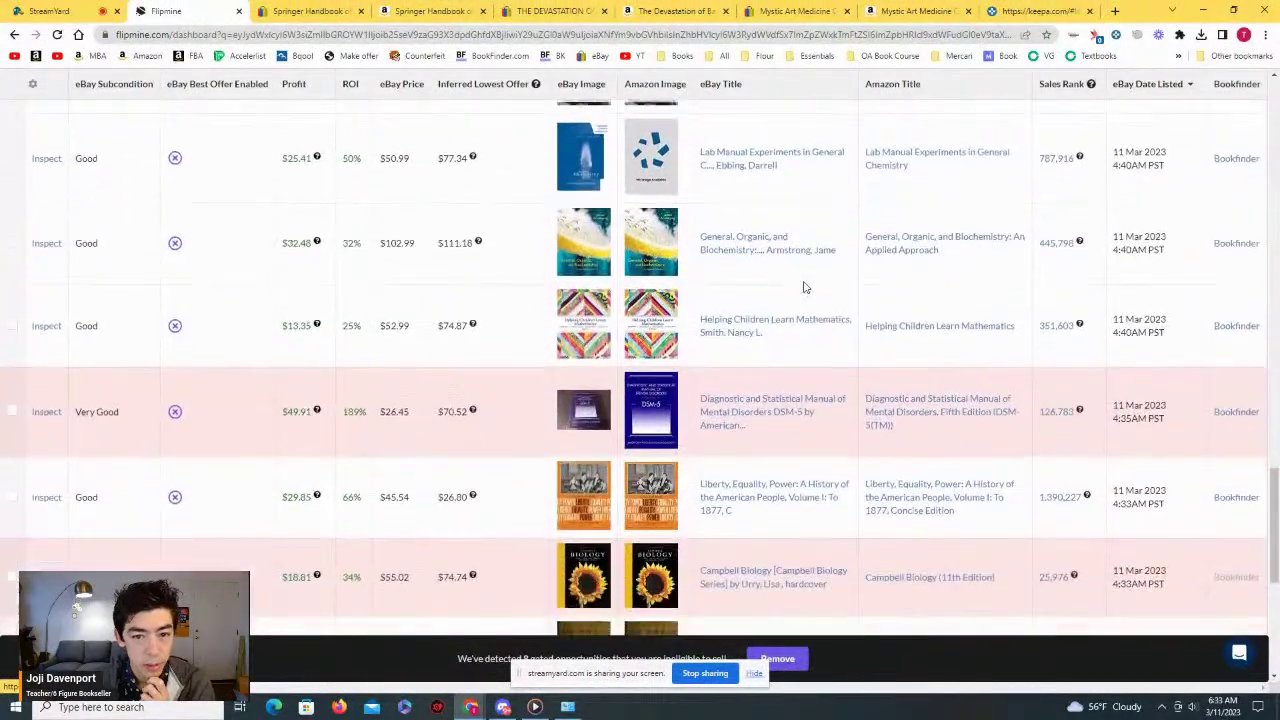
right_click(763, 173)
left_click(800, 166)
right_click(903, 158)
left_click(935, 166)
Step: Open the eBay and Amazon pages for Helping Children Learn Mathematics in new tabs
scroll(781, 243, "down", 1)
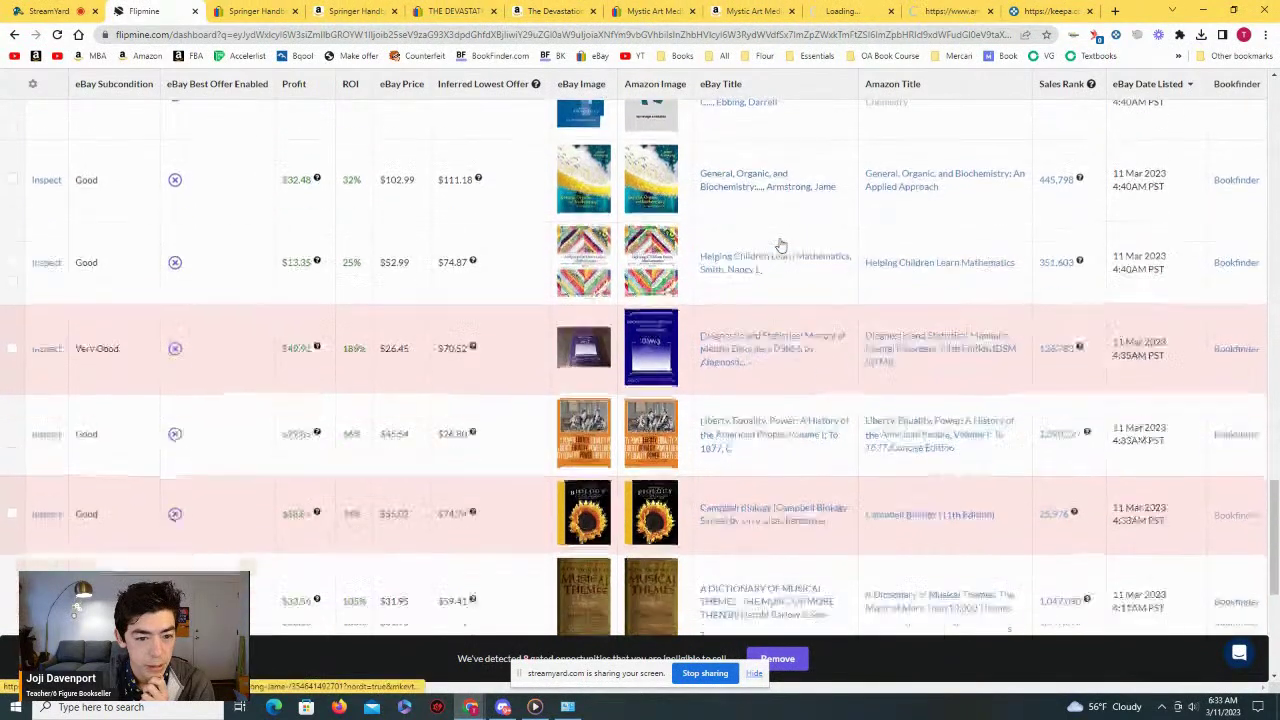
scroll(781, 243, "down", 1)
right_click(775, 187)
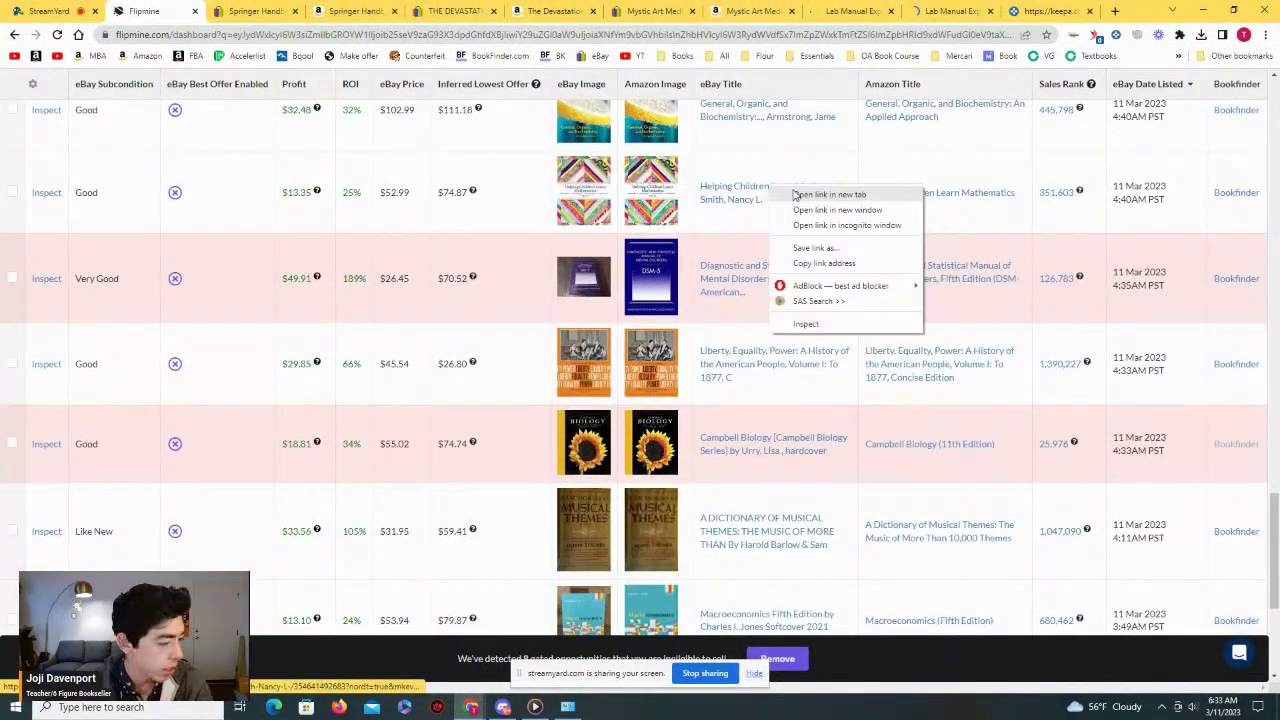
left_click(795, 194)
right_click(945, 192)
left_click(975, 200)
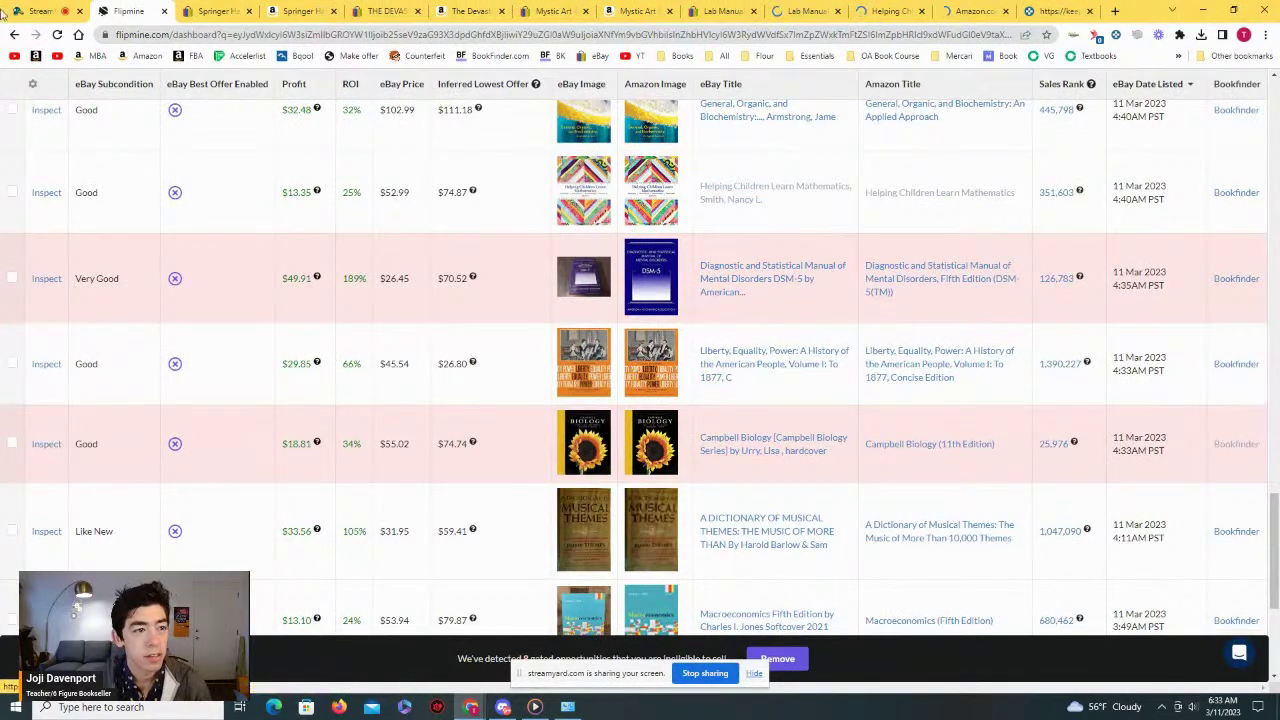
Step: Switch to StreamYard, show the camera fullscreen with a viewer's teacher weekend greeting, and restore the shared-screen layout with the small camera
left_click(28, 12)
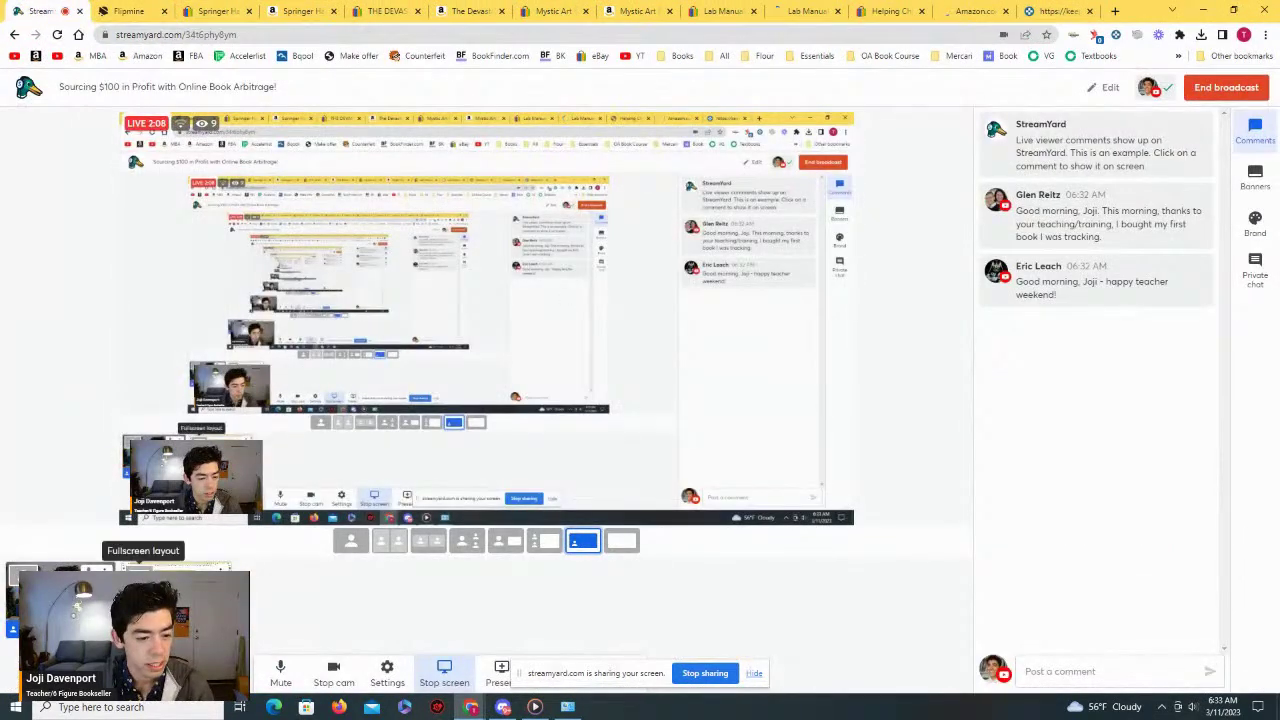
left_click(143, 575)
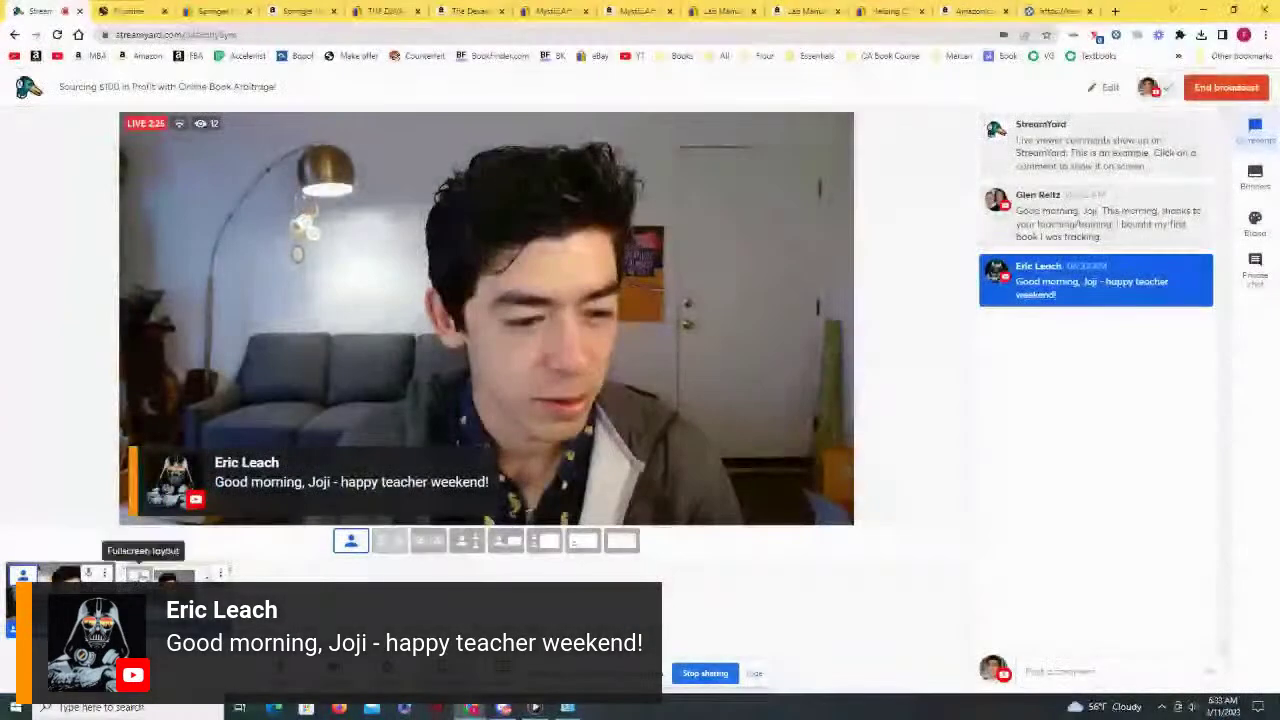
left_click(583, 540)
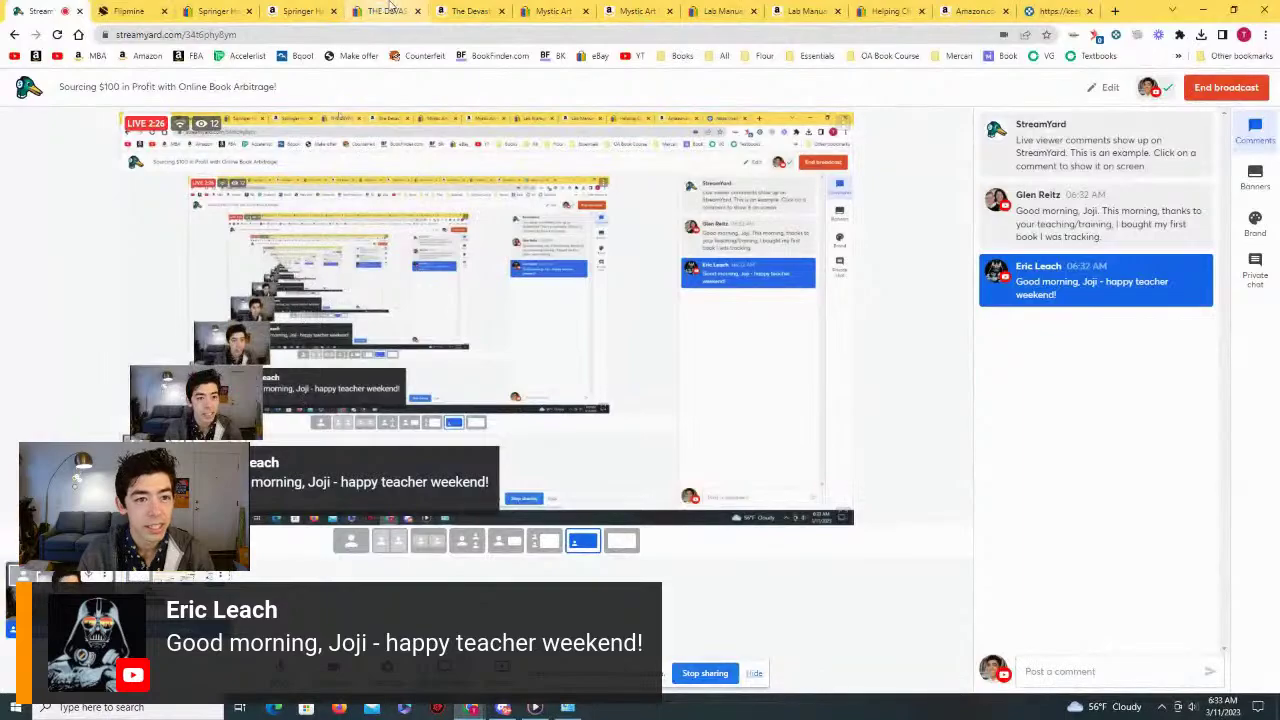
Step: Compare the eBay listing for Springer Handbook of Robotics with its Amazon page and Keepa price history
left_click(215, 11)
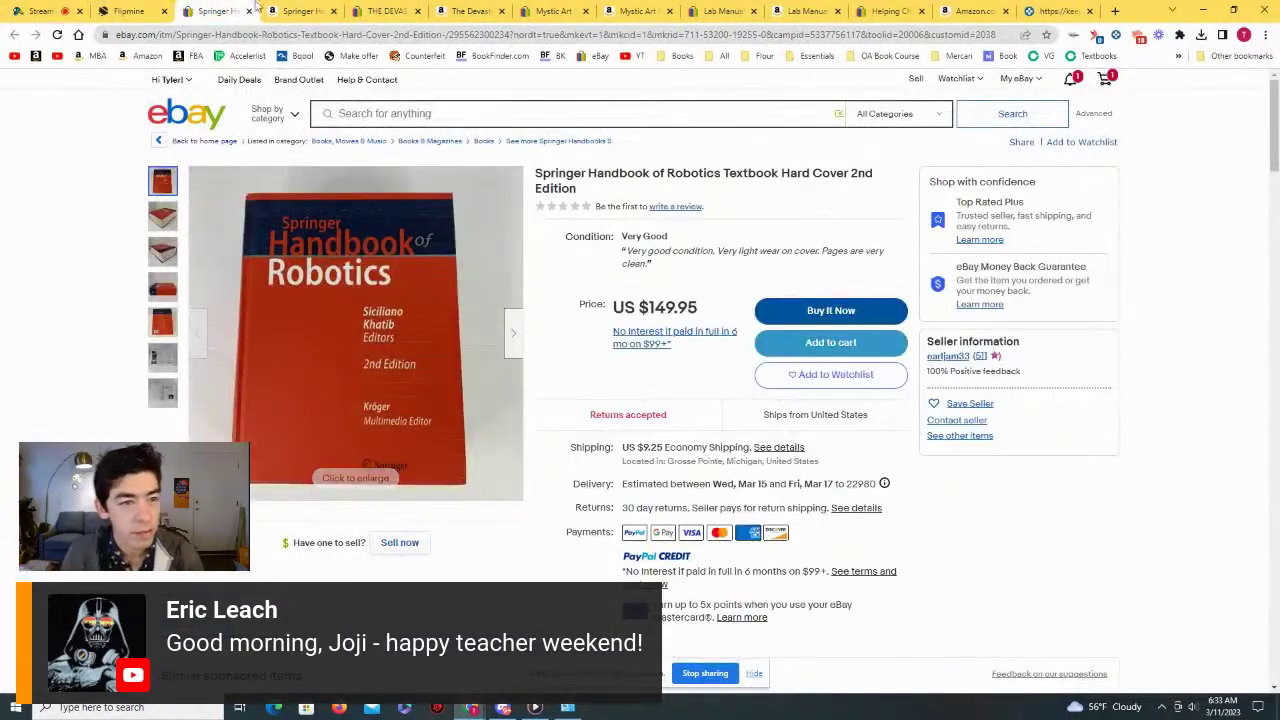
left_click(300, 11)
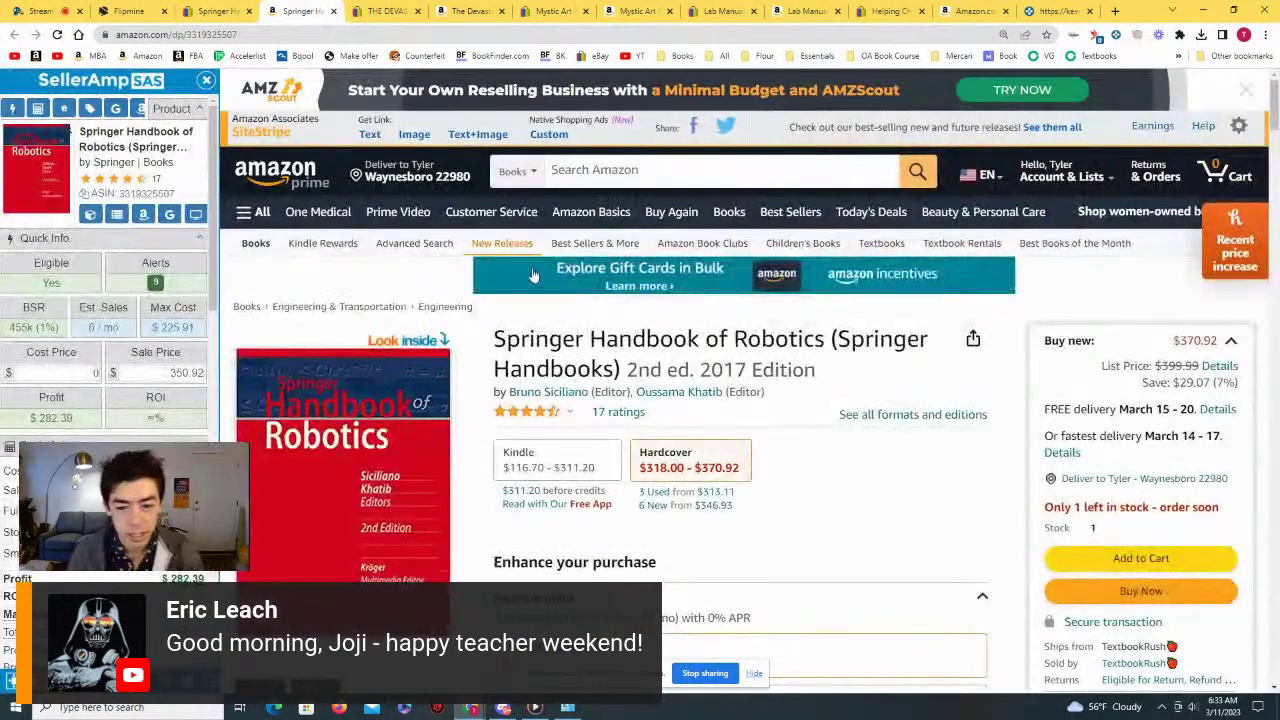
scroll(546, 280, "down", 1)
scroll(546, 280, "down", 15)
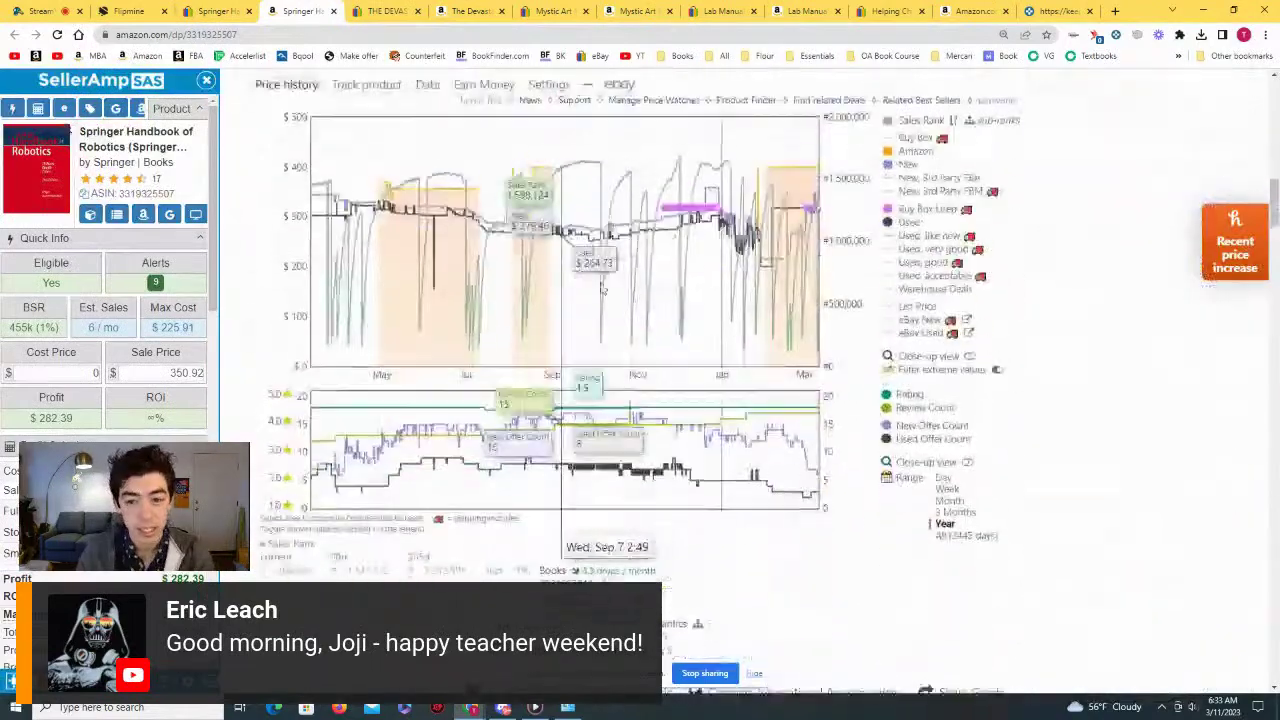
left_click(215, 11)
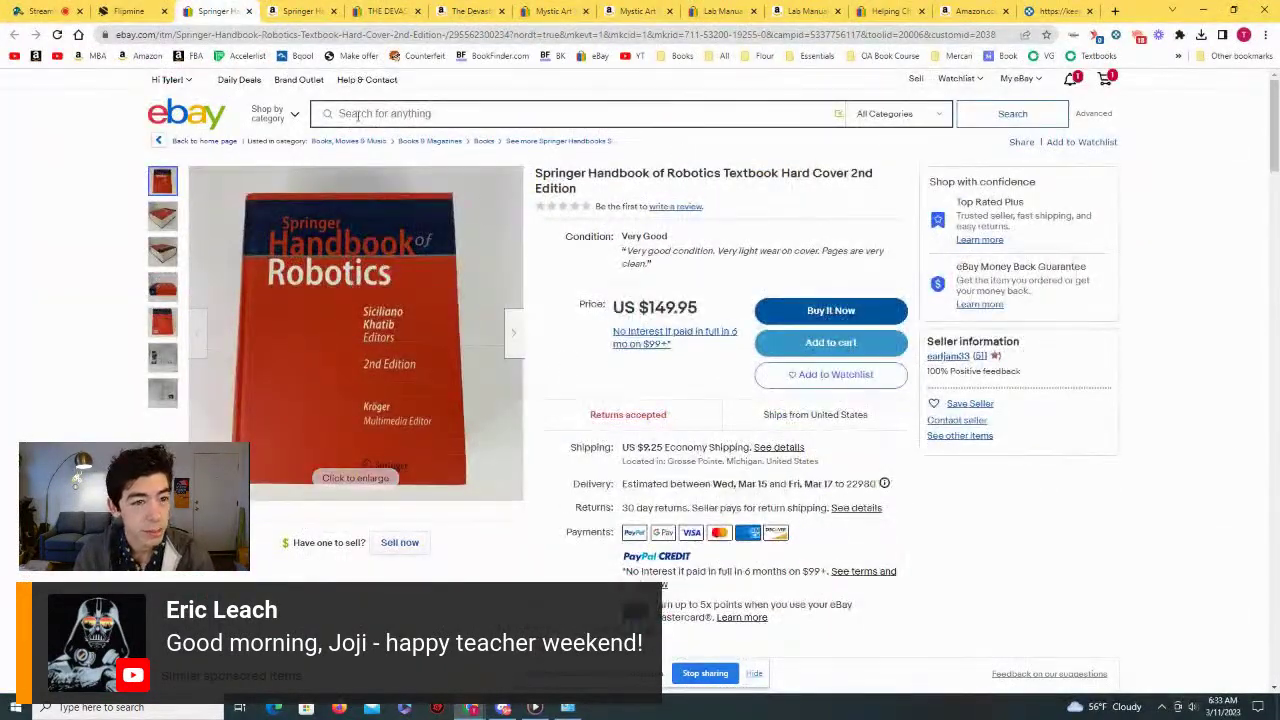
mouse_move(373, 360)
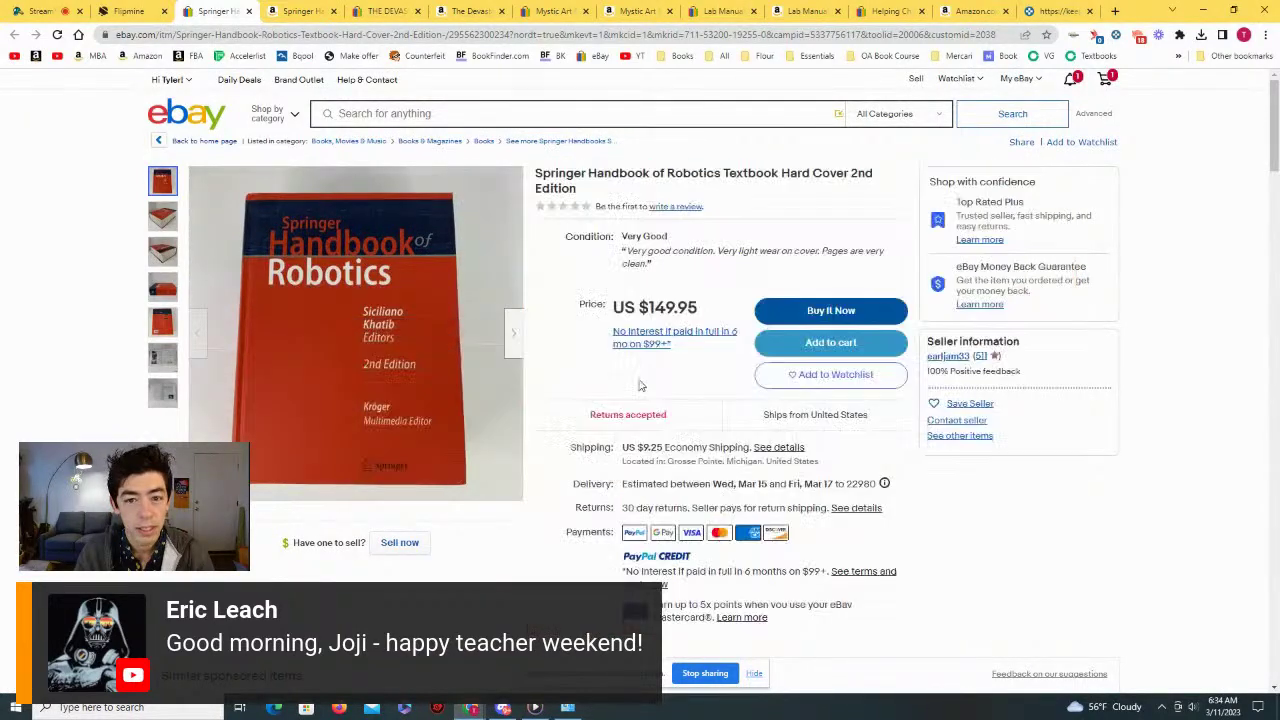
Step: Check the Springer Handbook's new and used offers on Amazon against the most recent part of its Keepa graph
left_click(300, 11)
scroll(449, 283, "up", 5)
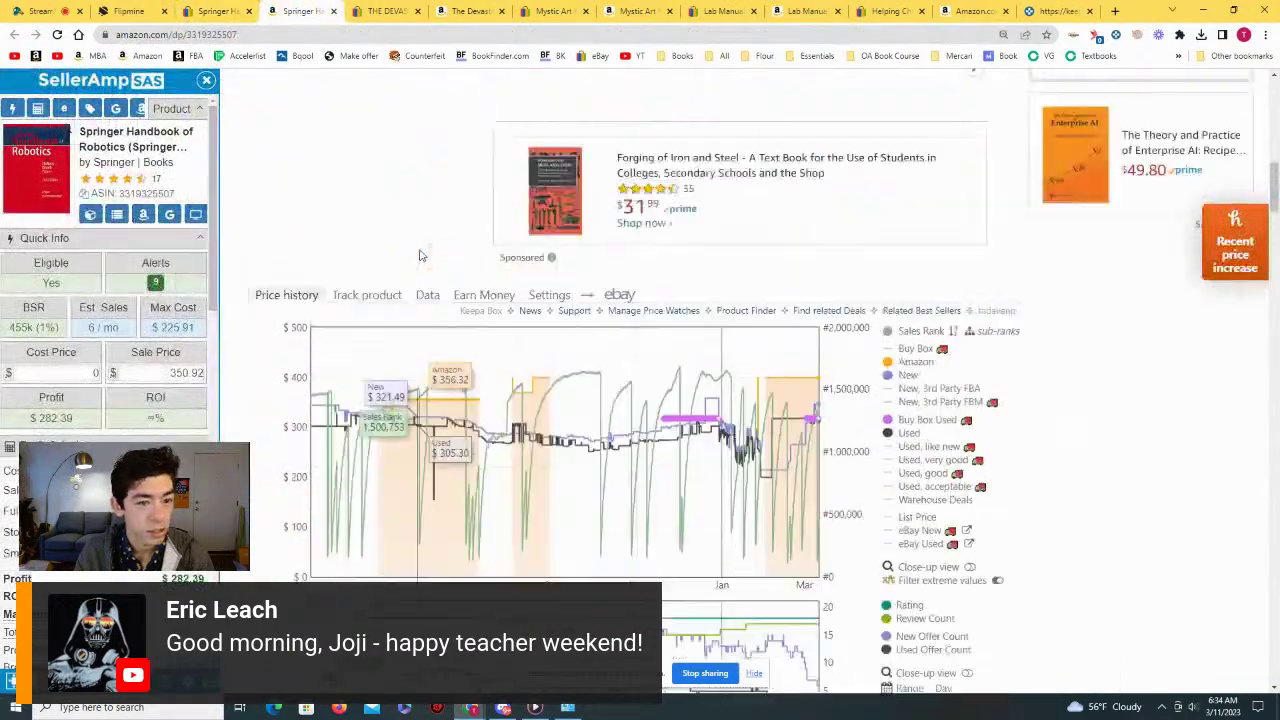
scroll(449, 283, "up", 4)
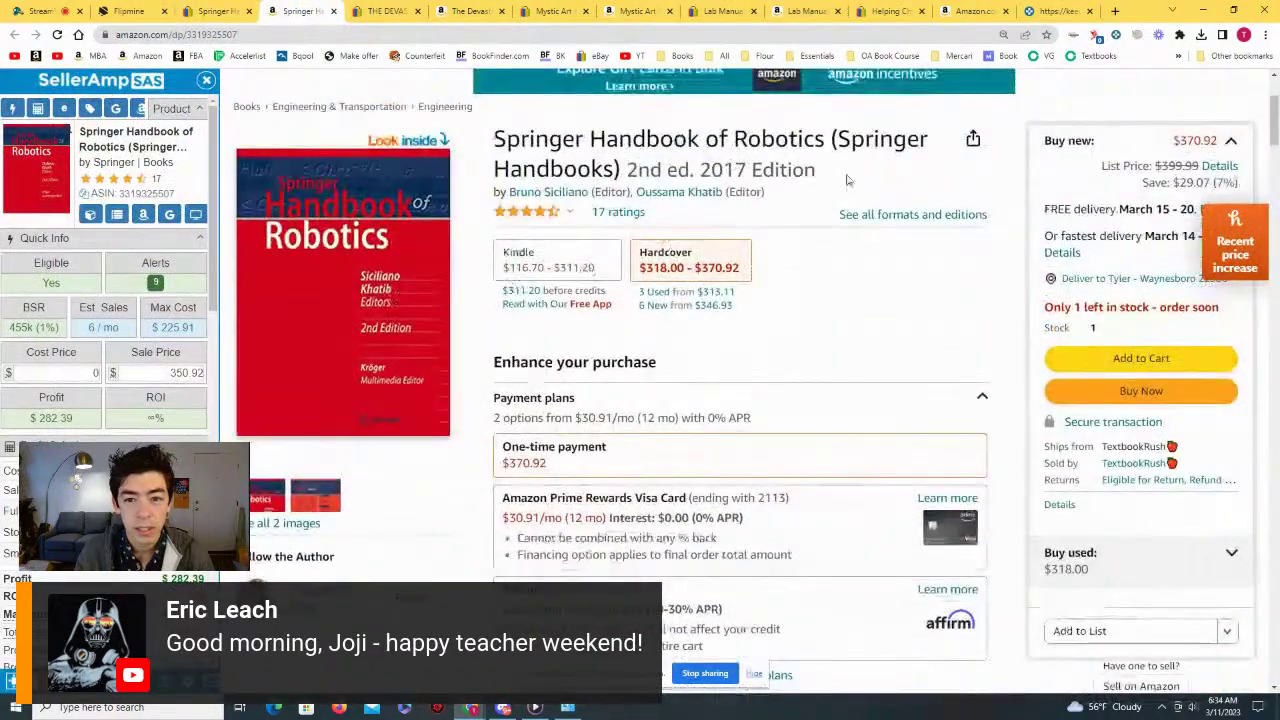
scroll(800, 237, "down", 10)
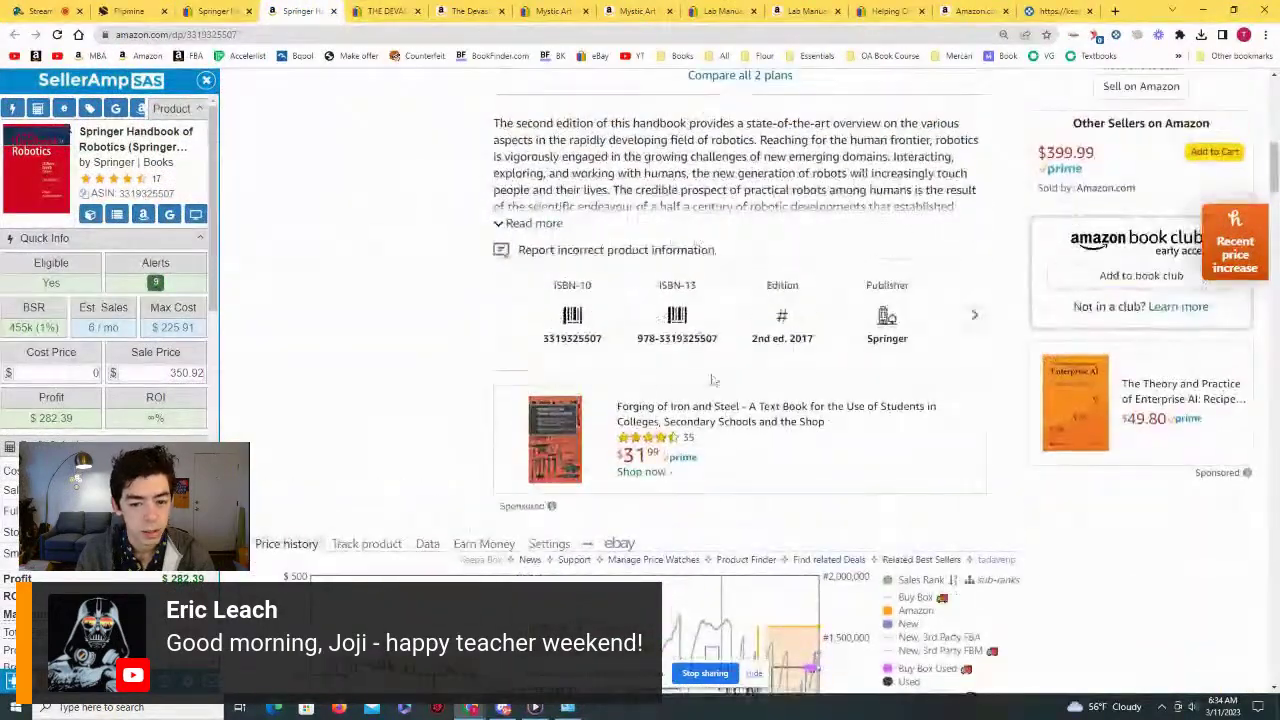
scroll(659, 338, "down", 2)
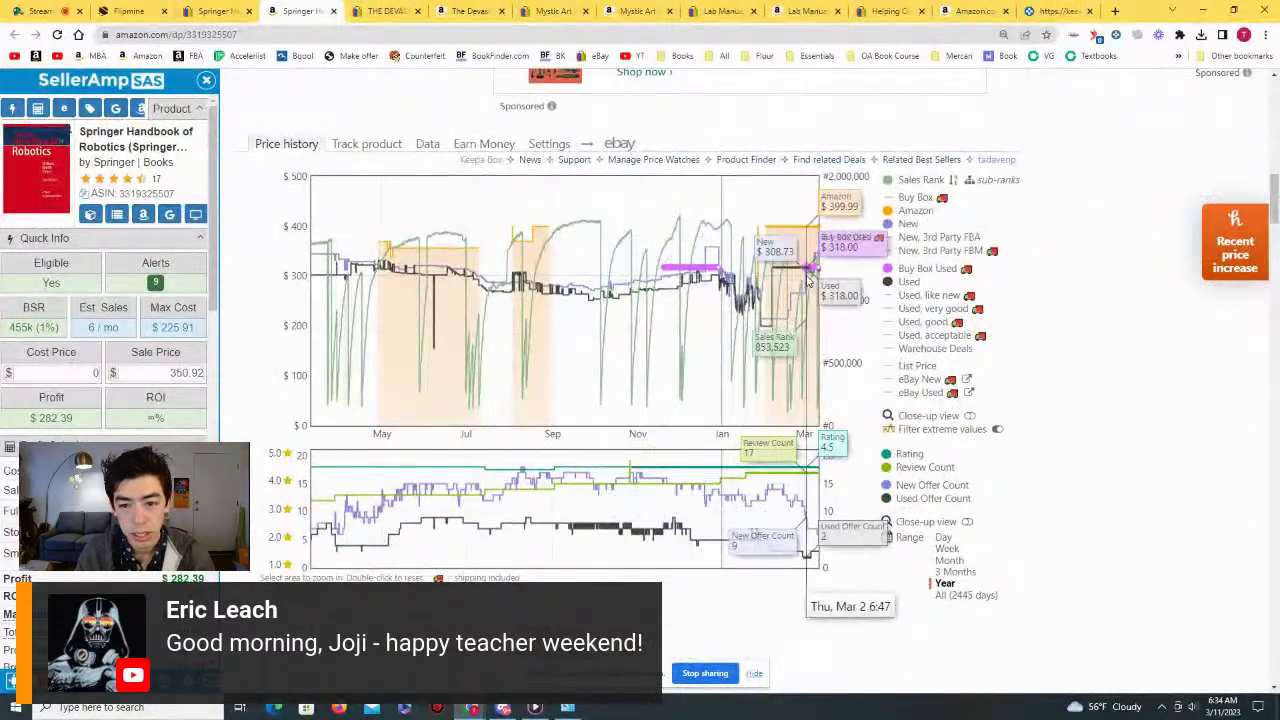
Step: Recheck the handbook's eBay price and shipping, and set the SellerAmp cost price to 160.00
left_click(215, 11)
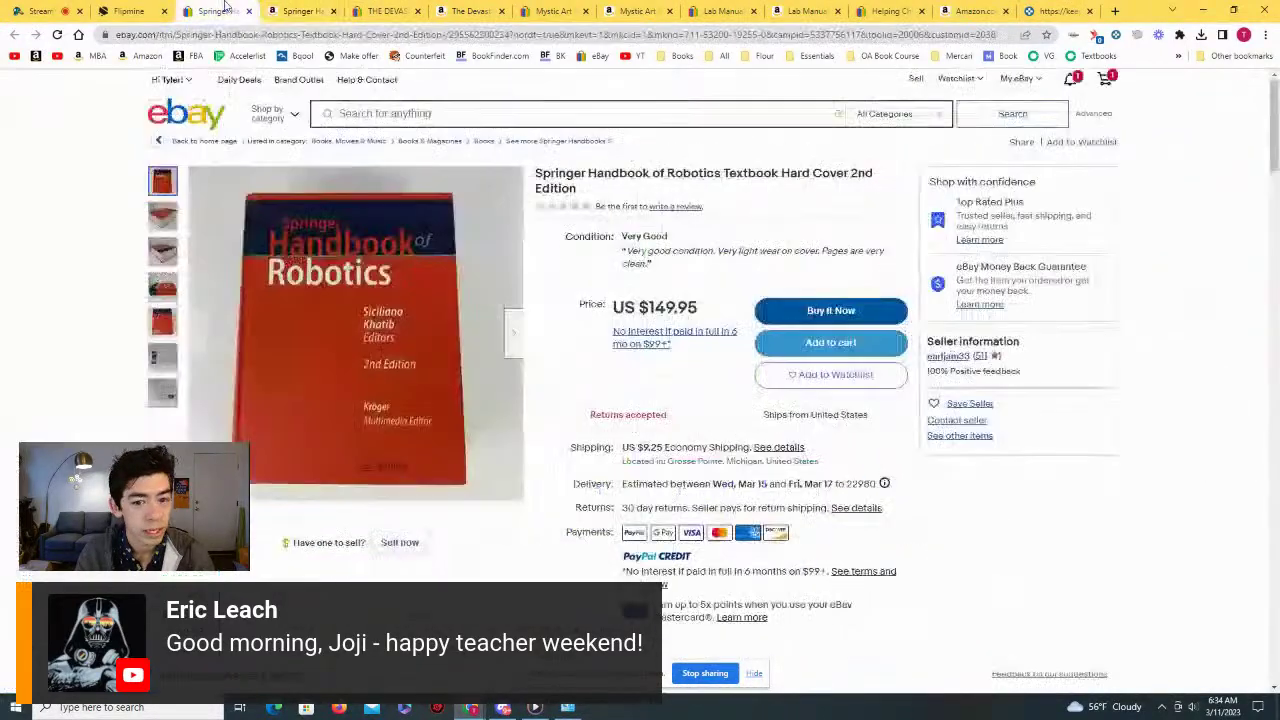
left_click(300, 11)
left_click(217, 11)
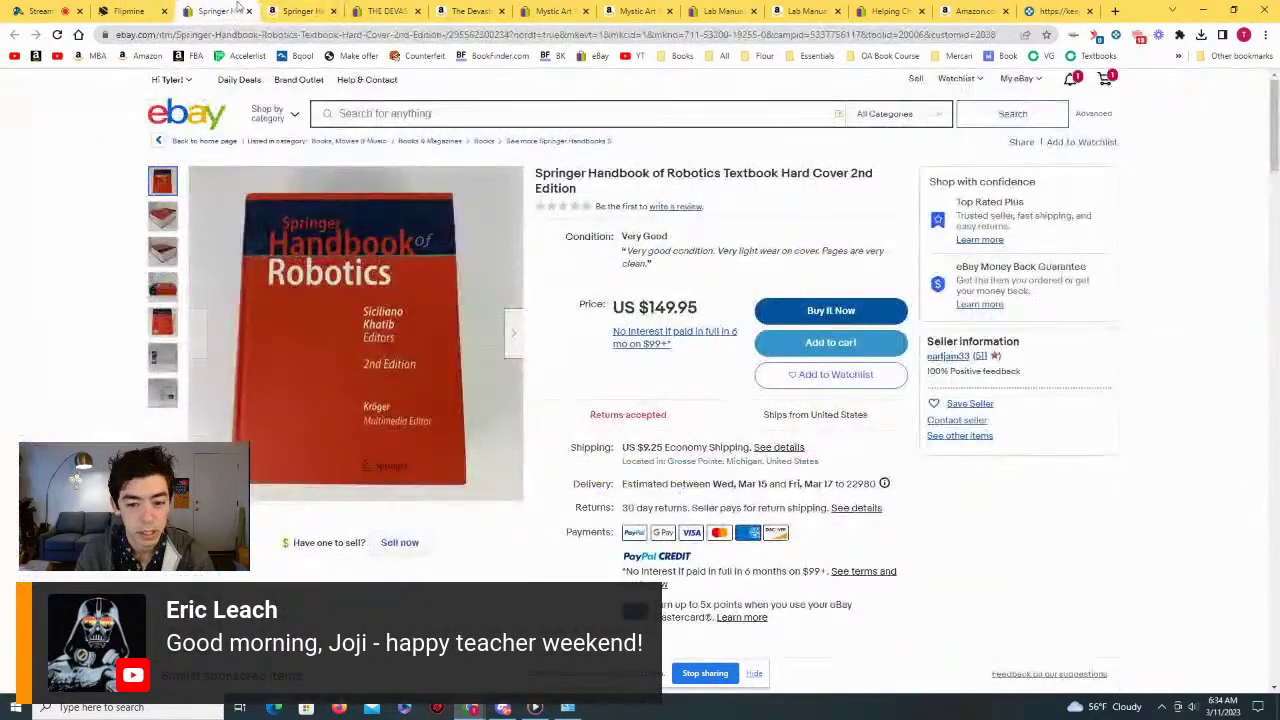
left_click(282, 10)
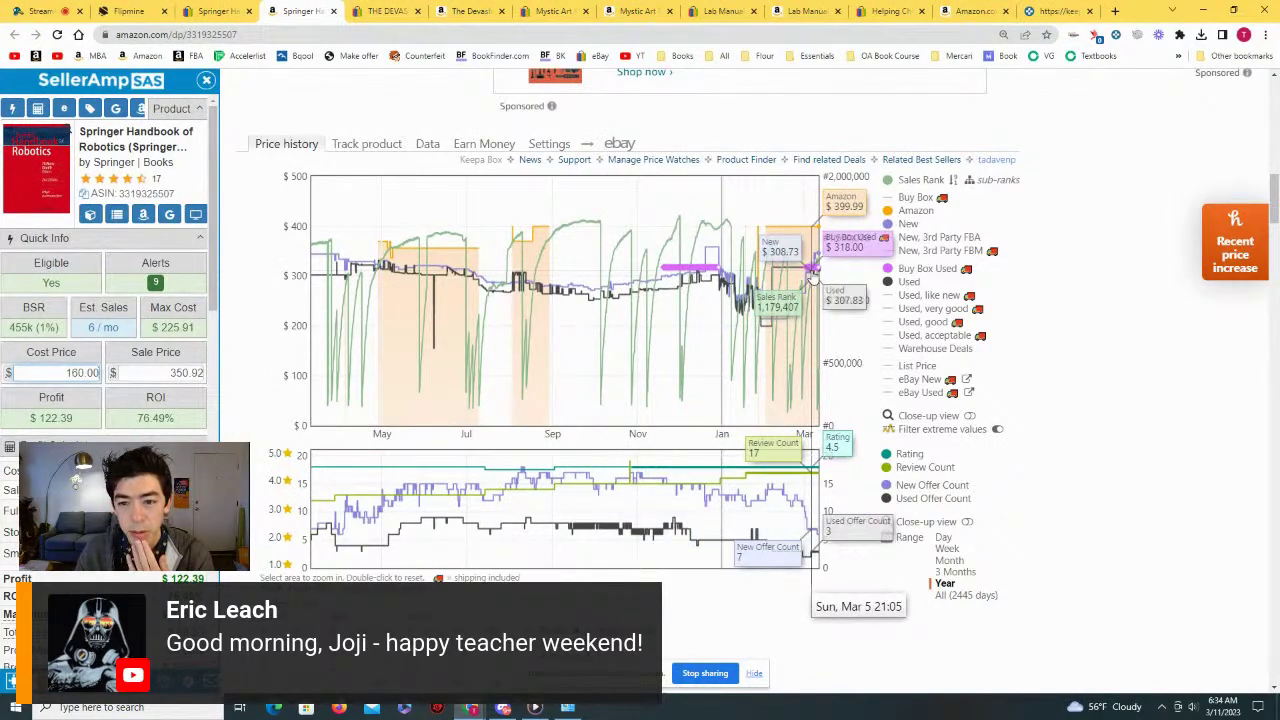
Step: Review the handbook's Amazon offers and examine its new and used prices on the one-year Keepa graph
scroll(817, 288, "up", 5)
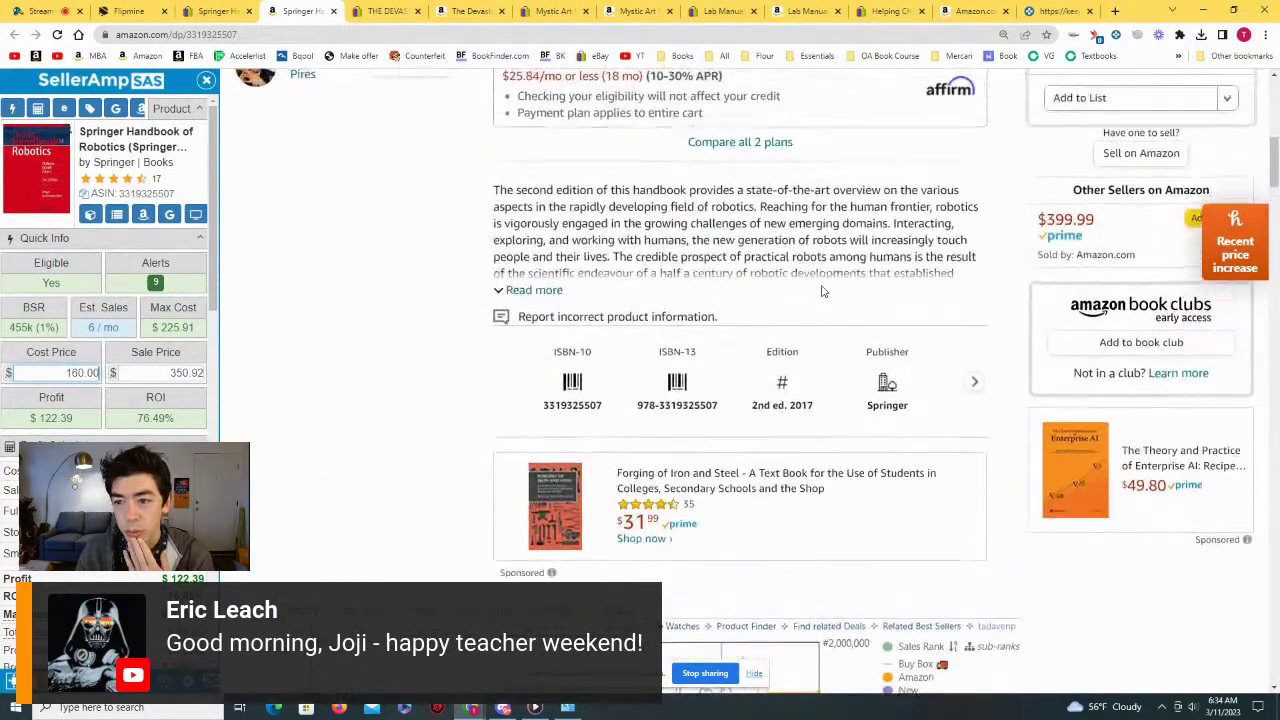
scroll(822, 291, "up", 4)
scroll(1105, 435, "up", 1)
scroll(1098, 447, "down", 1)
scroll(1098, 447, "down", 12)
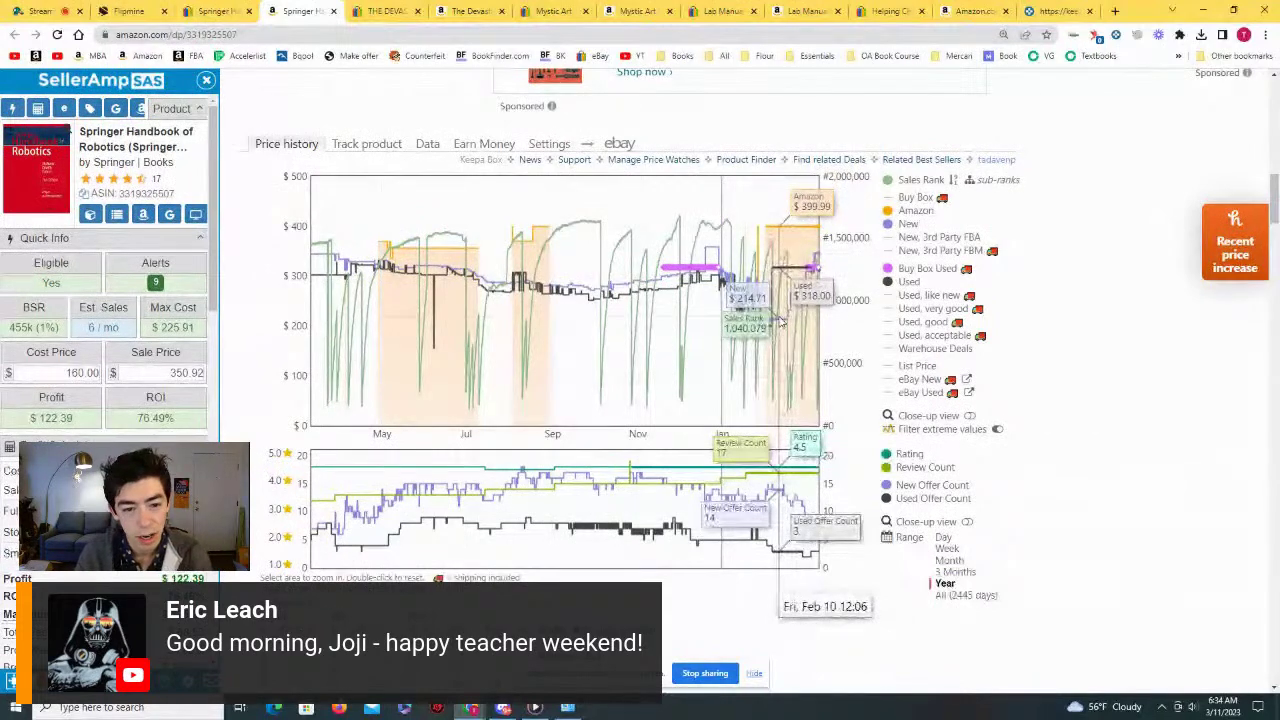
scroll(781, 321, "down", 1)
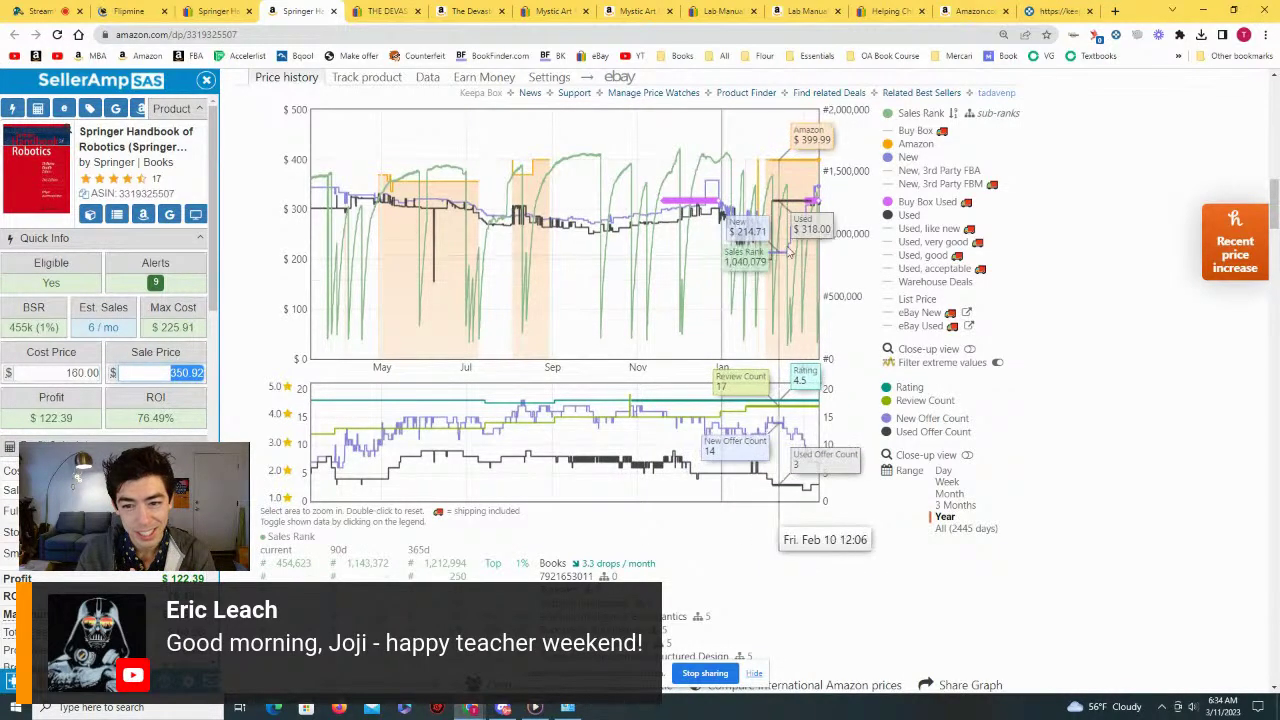
Step: Zoom the handbook's Keepa graph in on late February to March 11, and restore the one-year range
left_click(856, 249)
left_click_drag(856, 249, 850, 246)
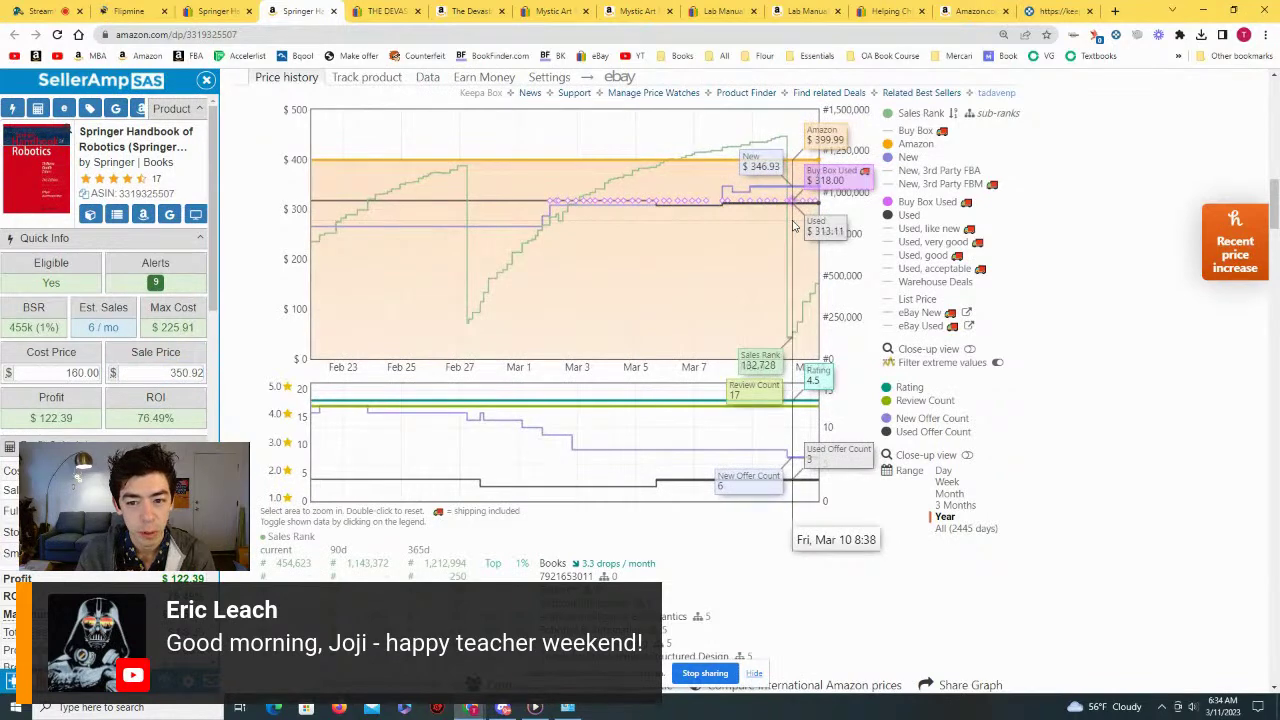
left_click(765, 222)
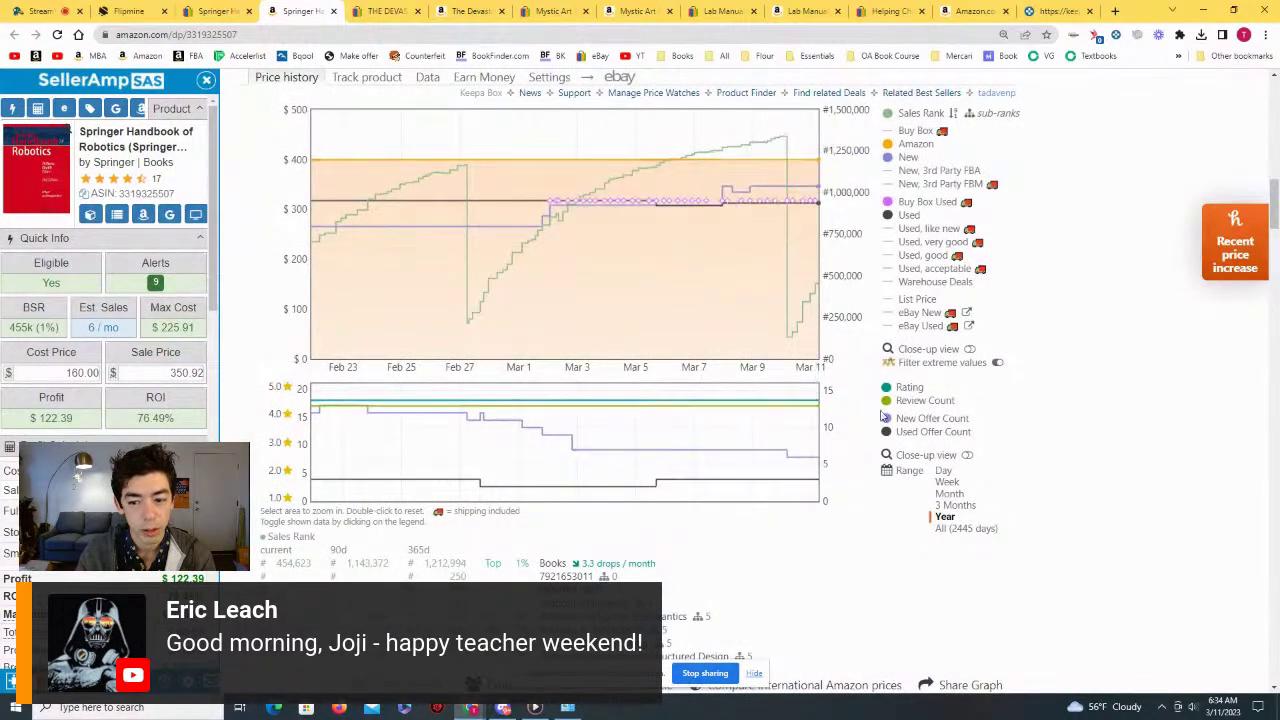
left_click(945, 516)
Step: Set the handbook's SellerAmp sale price to 275.00, view its all-time Keepa history, and return to the one-year range
left_click(194, 375)
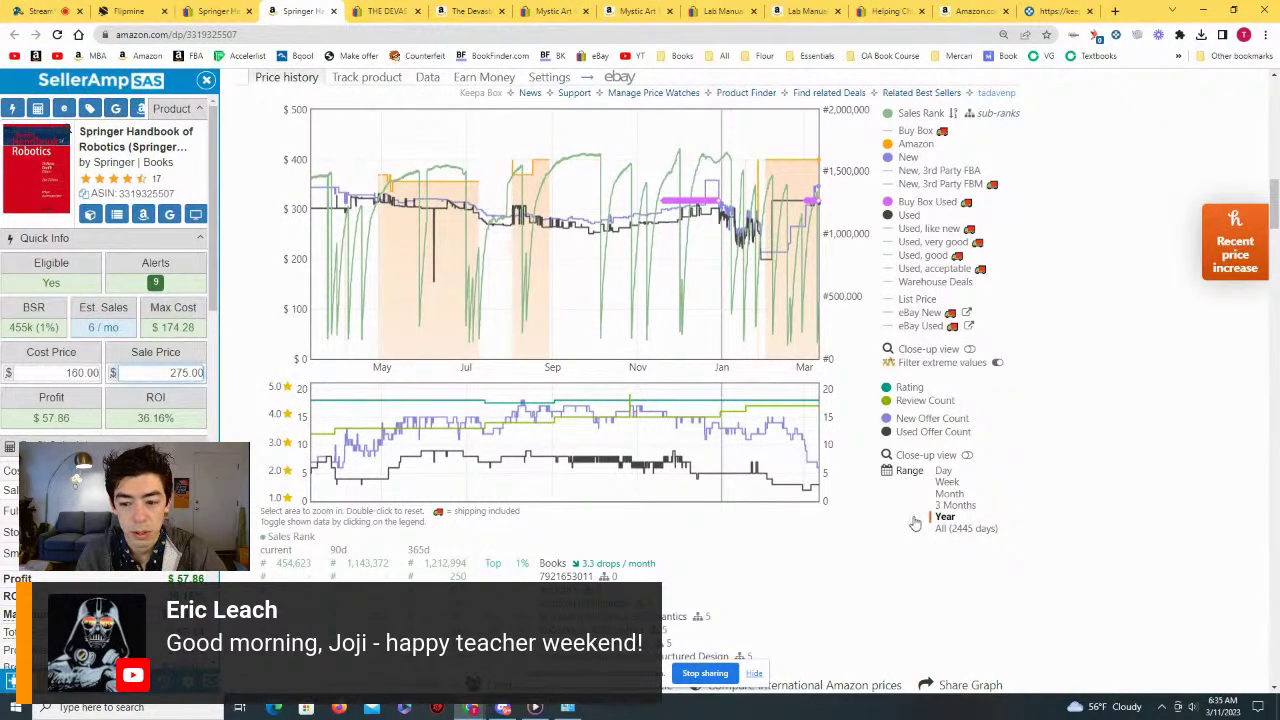
left_click(962, 528)
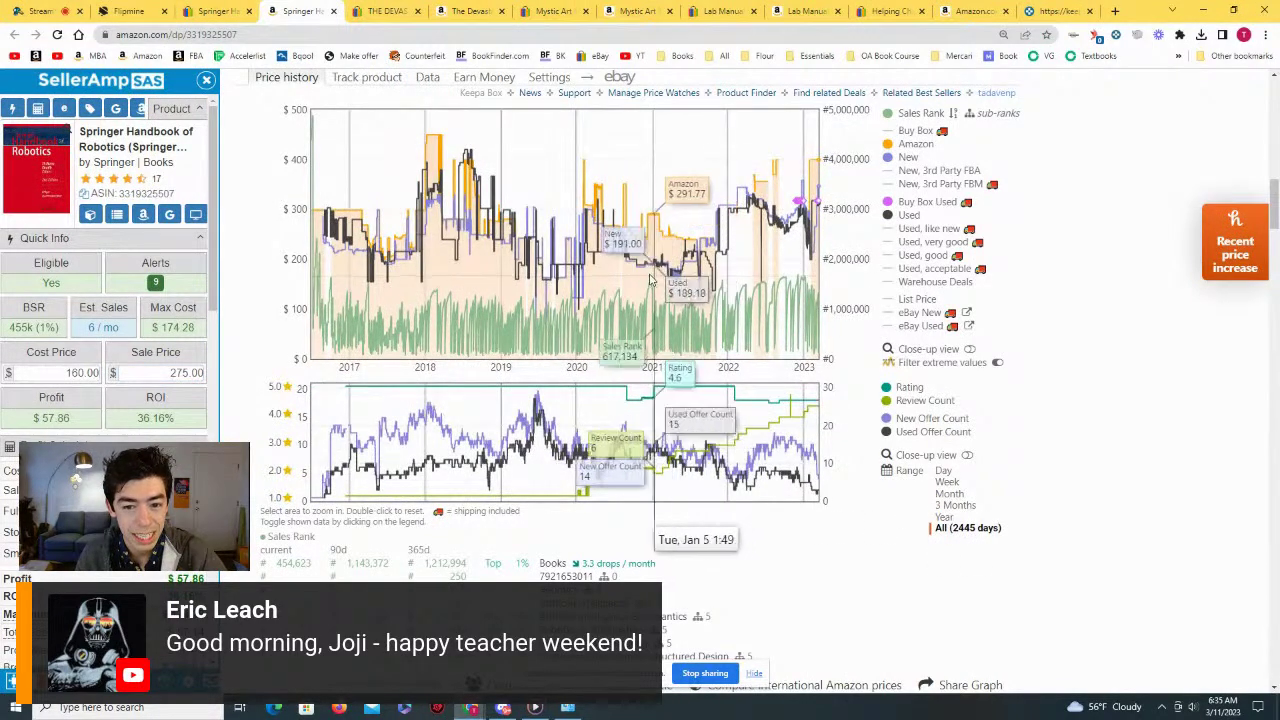
left_click(960, 517)
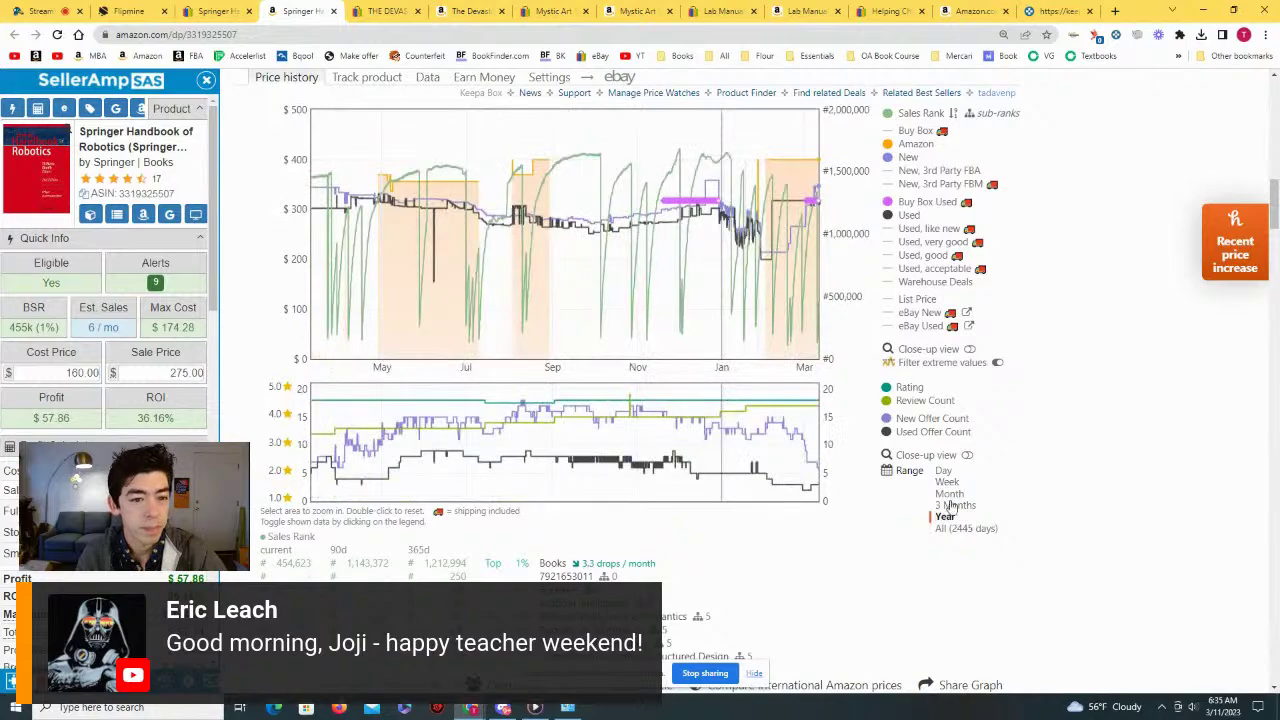
Step: Close the eBay and Amazon tabs for Springer Handbook of Robotics
left_click(245, 8)
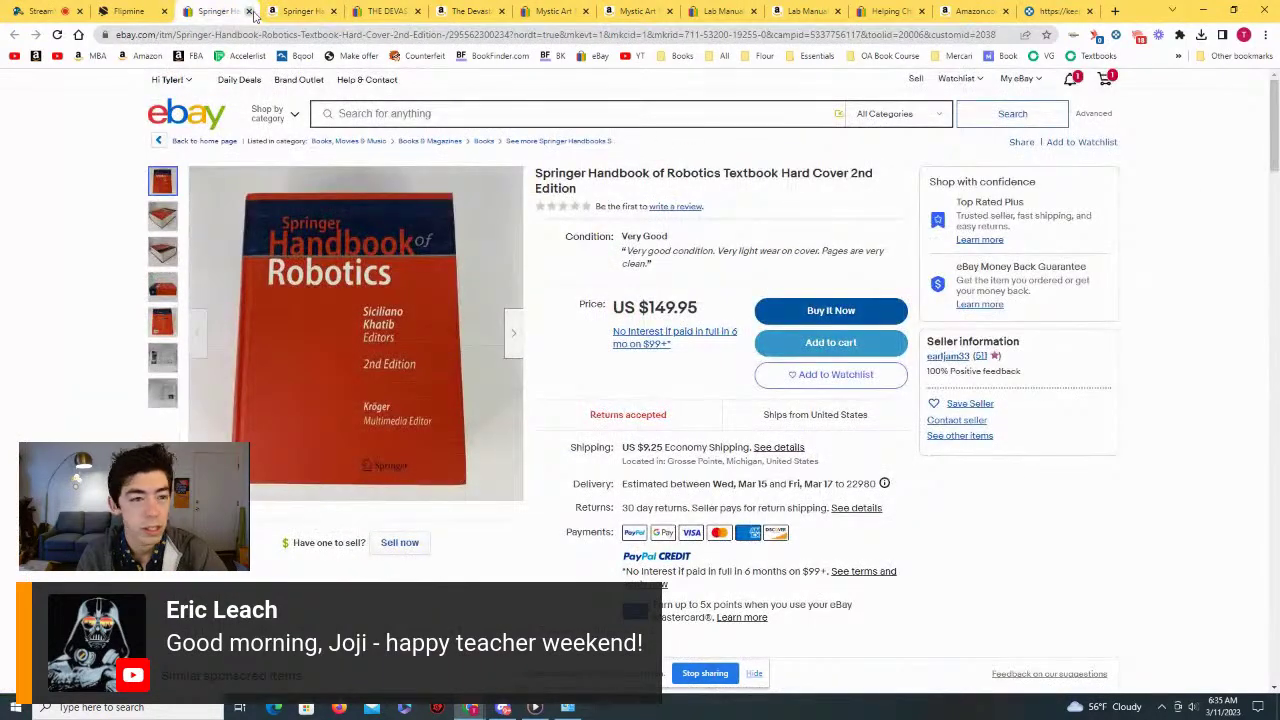
left_click(249, 11)
left_click(249, 11)
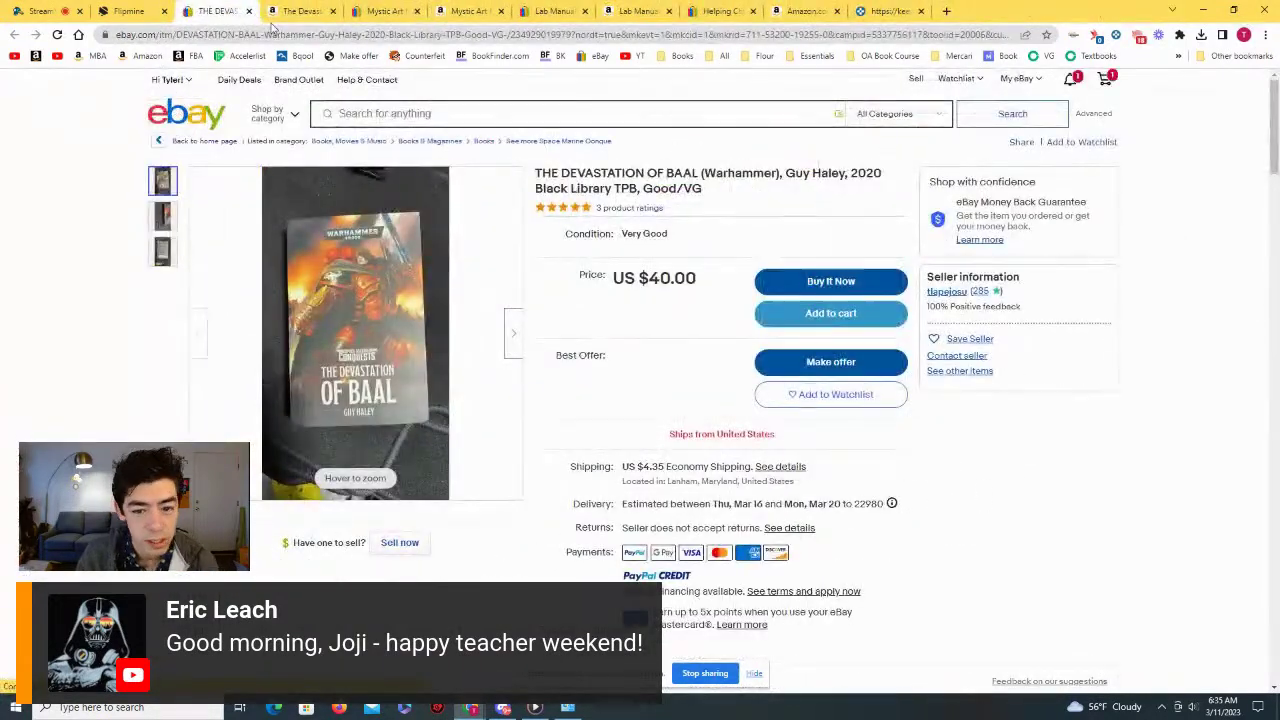
Step: Compare the Amazon used price and Keepa history of The Devastation of Baal with its eBay listing
left_click(298, 12)
scroll(753, 280, "down", 2)
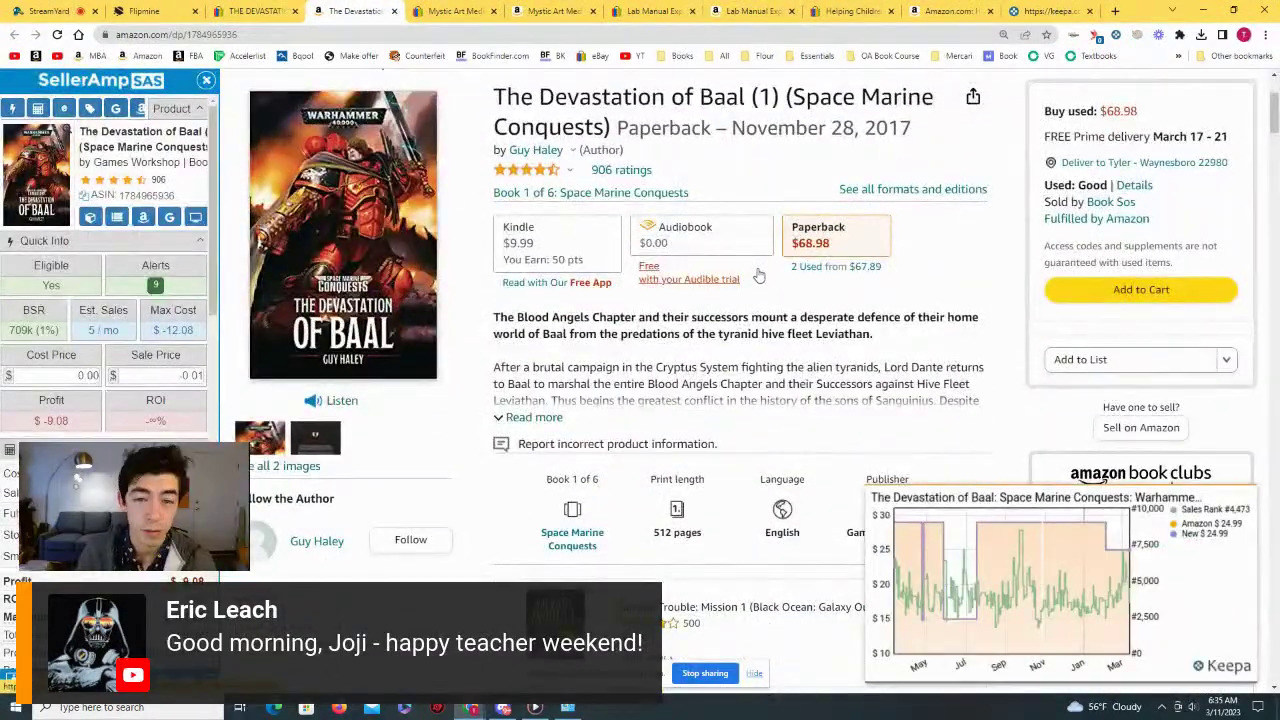
scroll(758, 276, "down", 10)
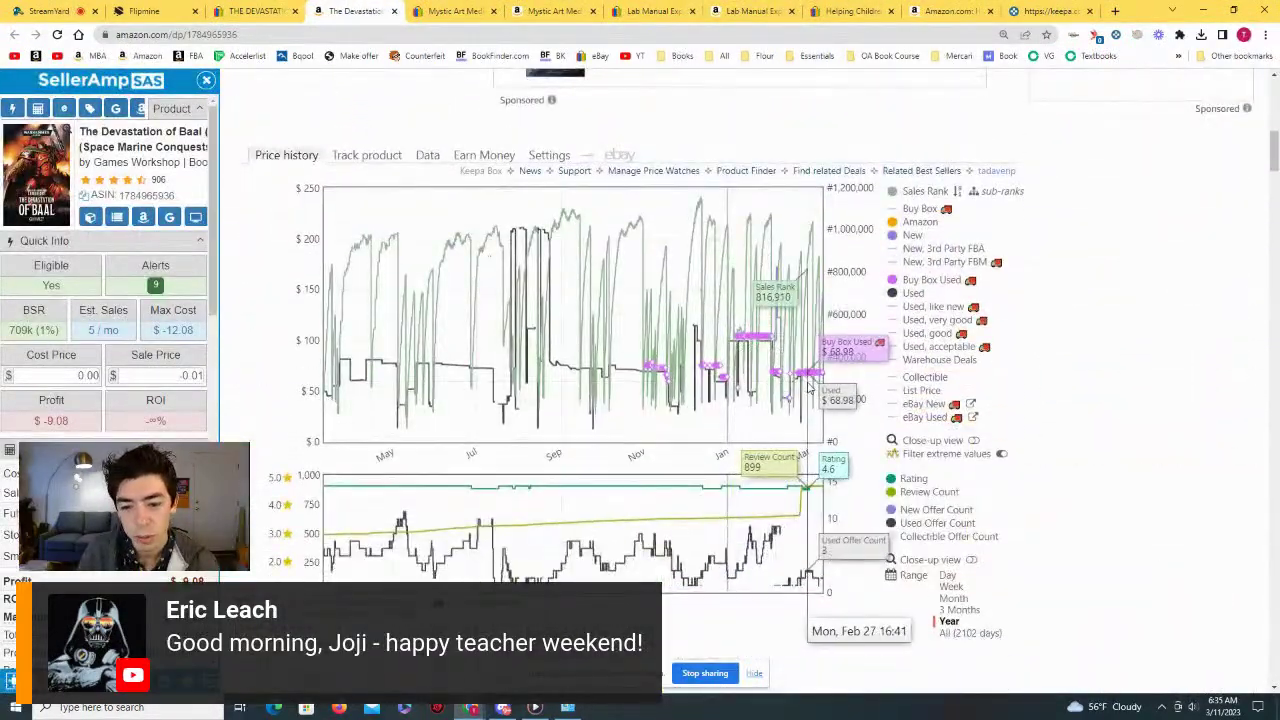
left_click(257, 8)
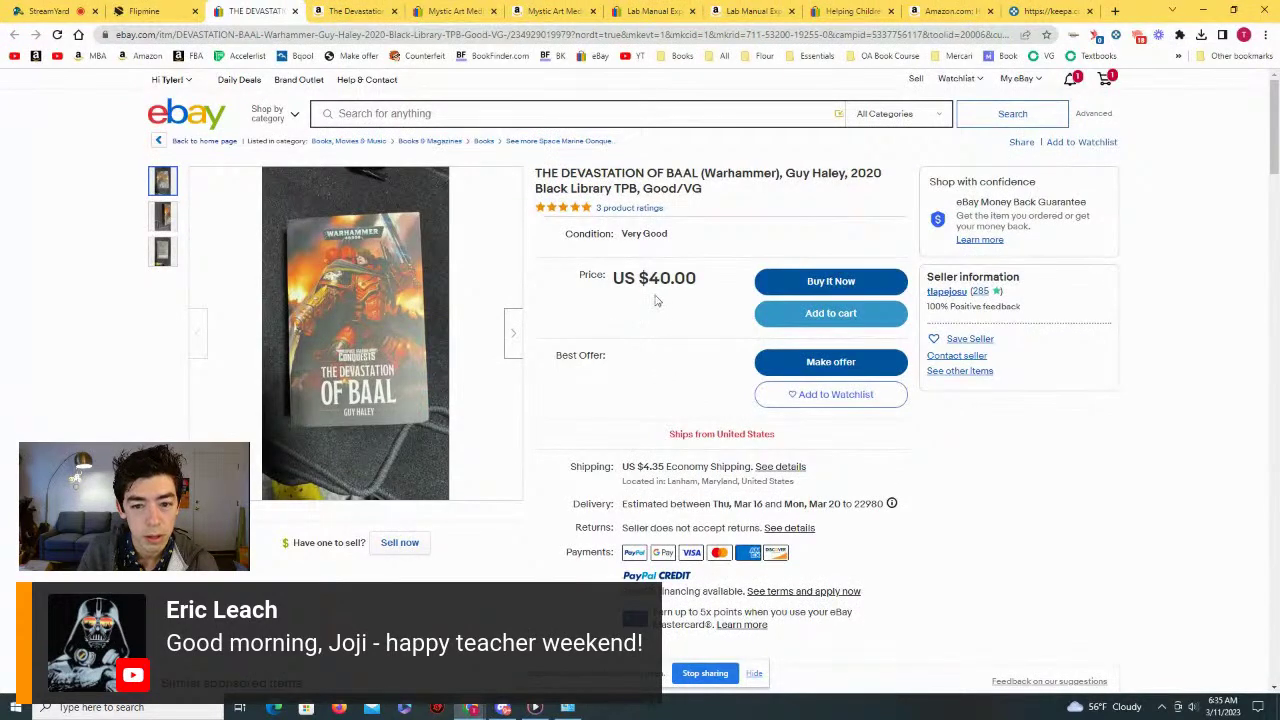
left_click(343, 10)
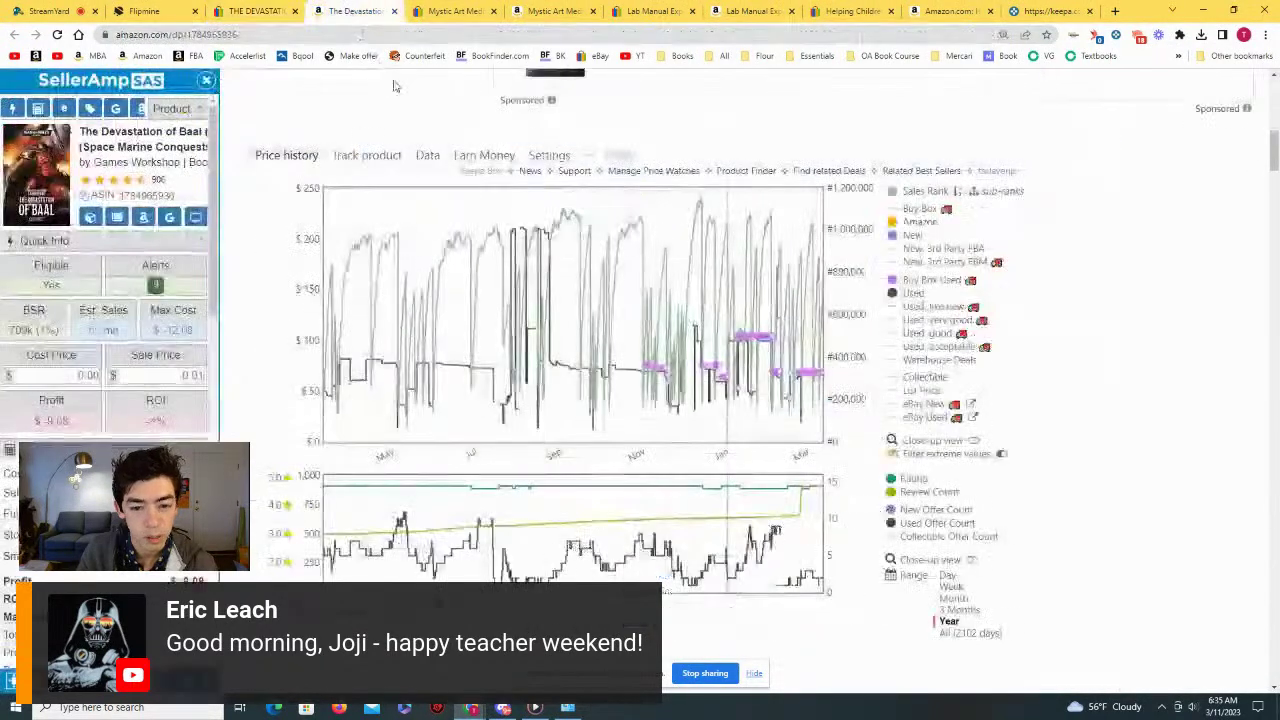
Step: Zoom the Keepa graph of The Devastation of Baal in on mid-February to early March, and restore the one-year range
scroll(604, 316, "down", 2)
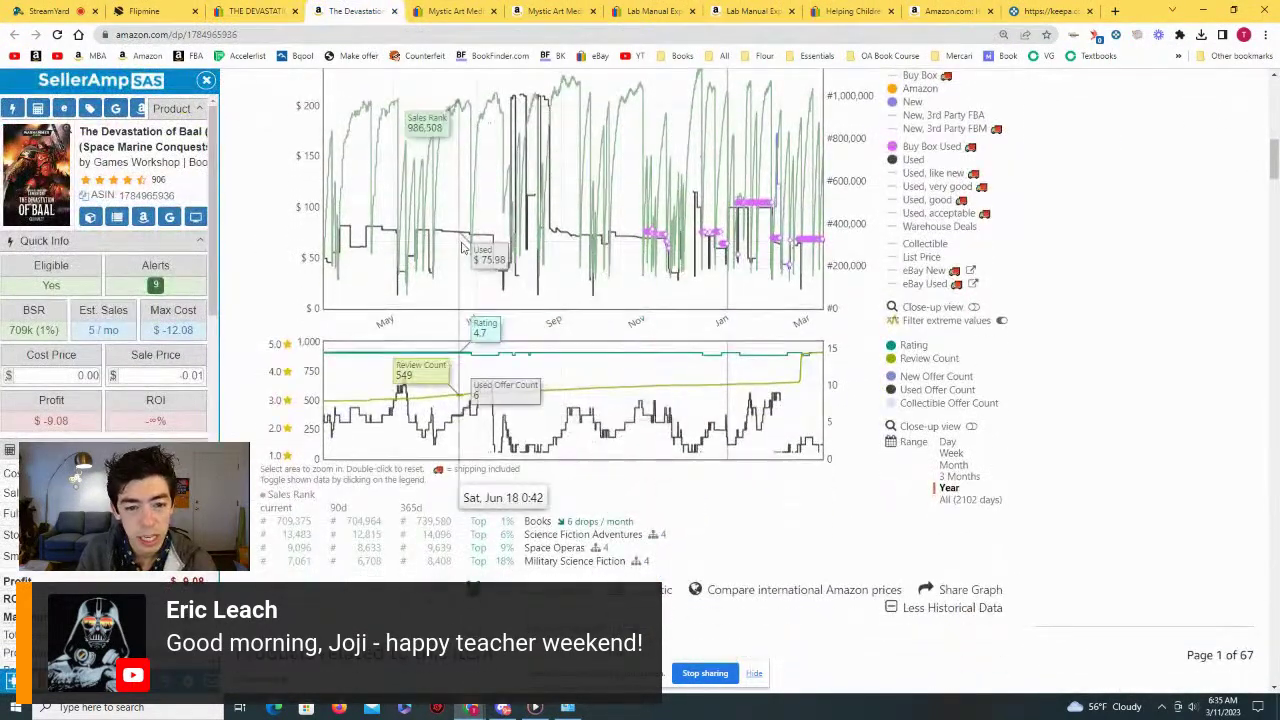
left_click_drag(812, 285, 814, 285)
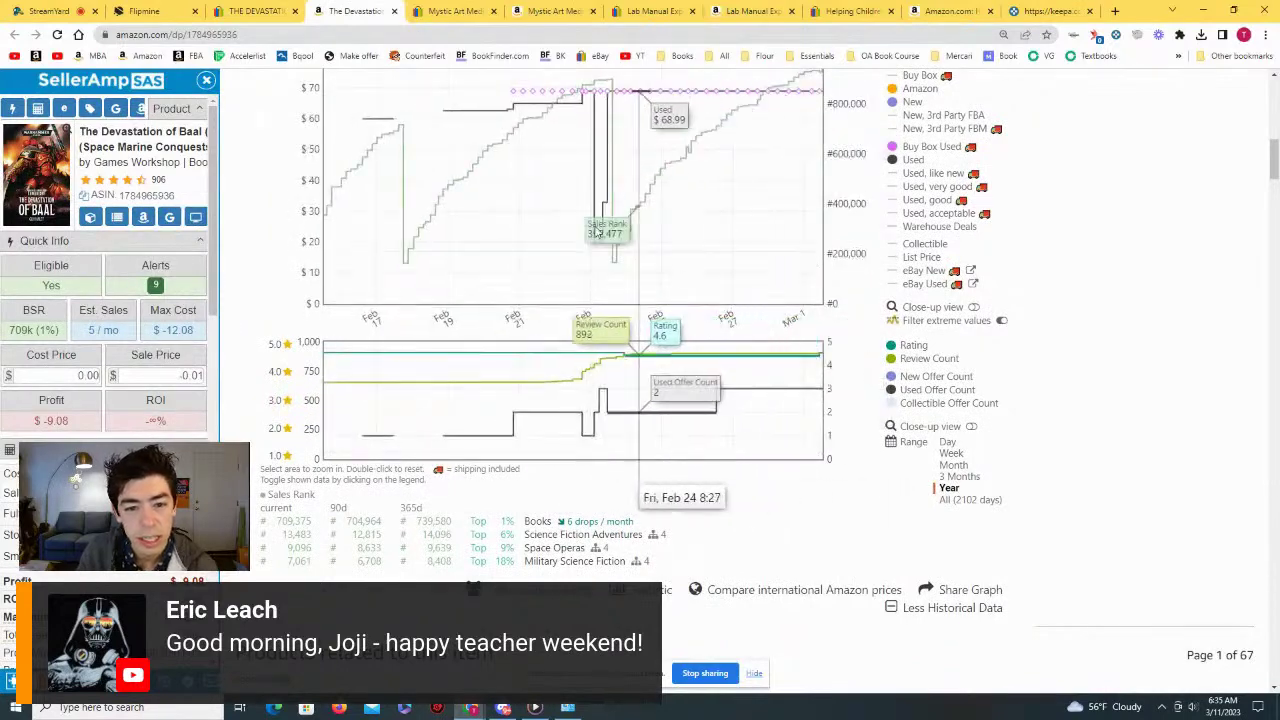
left_click(948, 488)
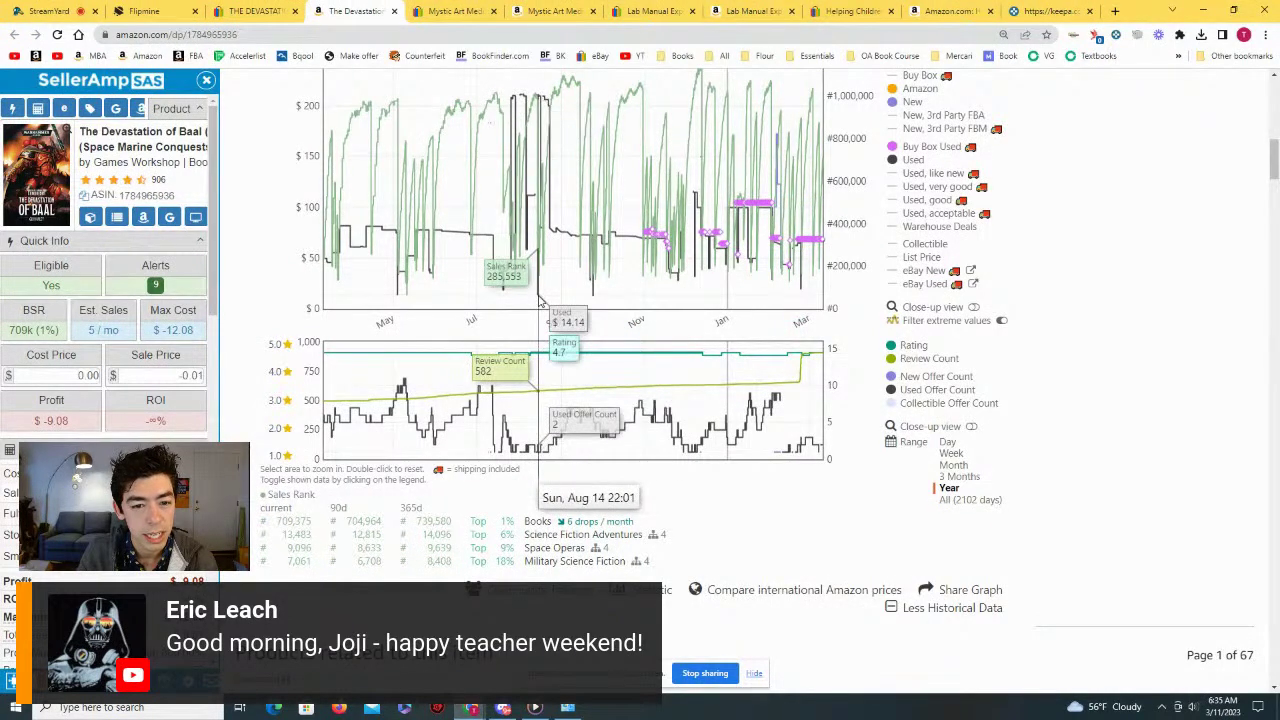
Step: Start tracking The Devastation of Baal in Keepa for 3 years at a used price of 21.00 or less, and return to its price history
scroll(540, 300, "up", 2)
left_click(367, 221)
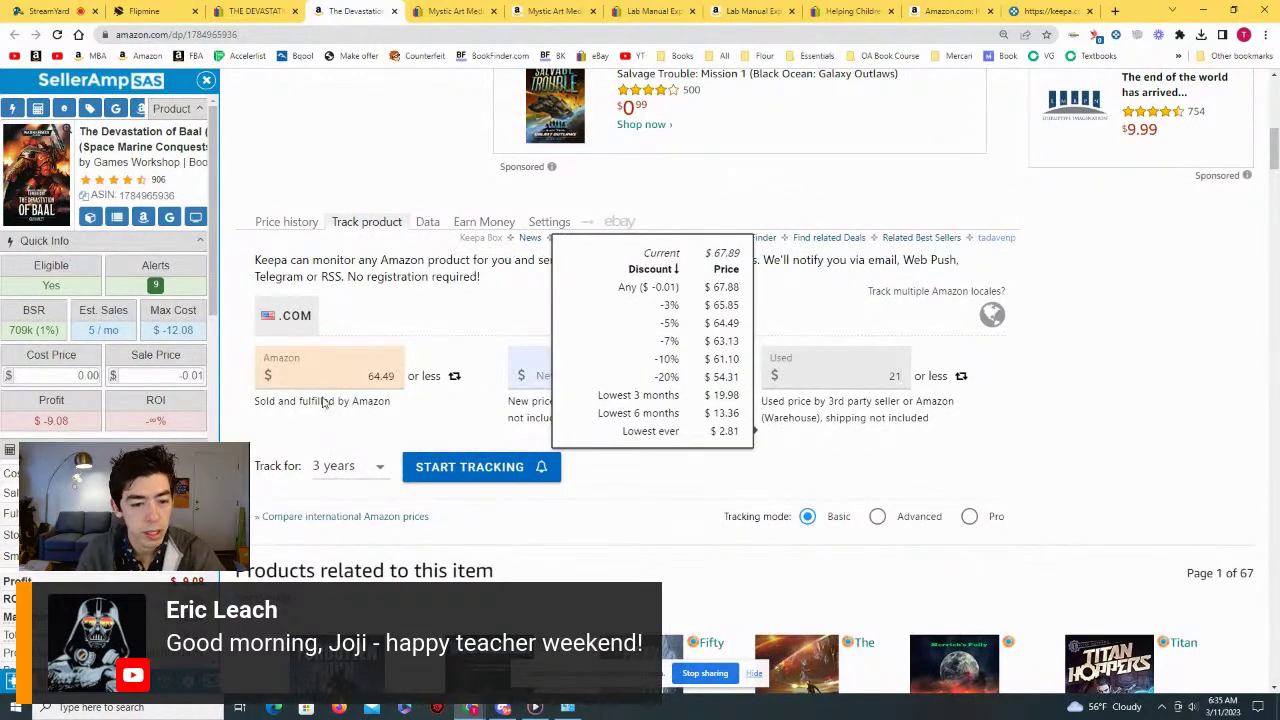
scroll(373, 380, "up", 10)
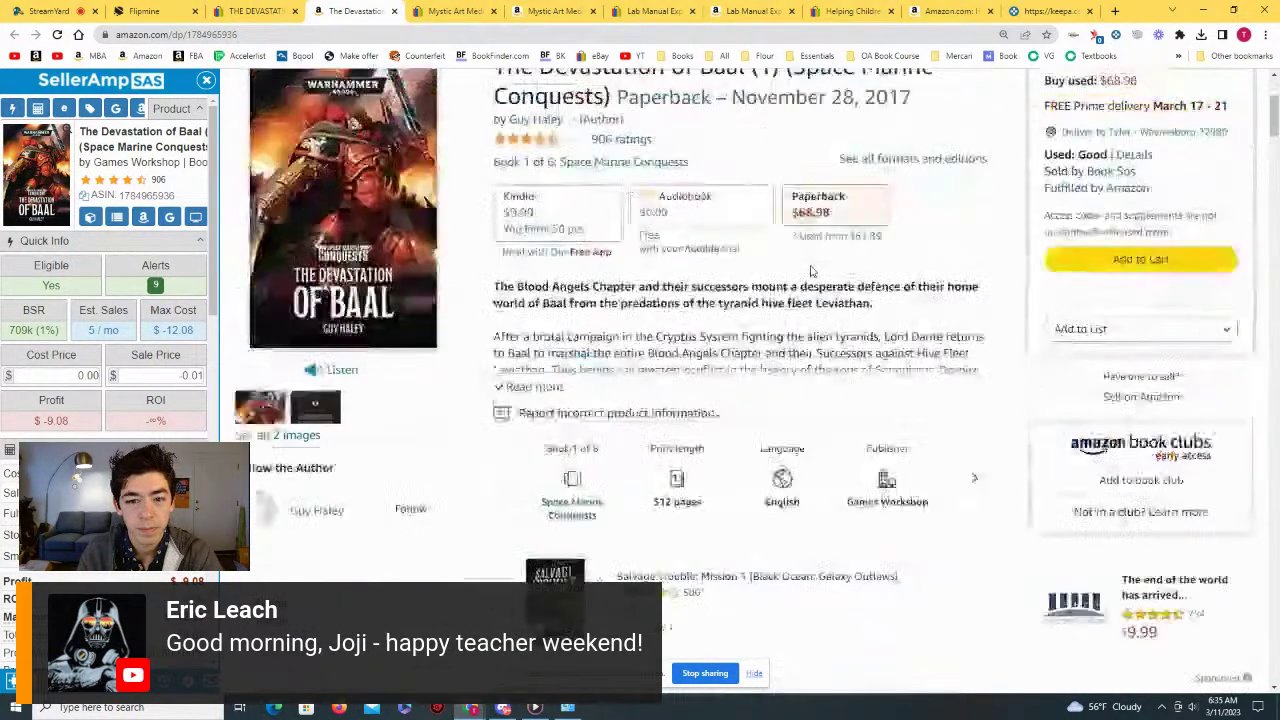
scroll(700, 280, "down", 10)
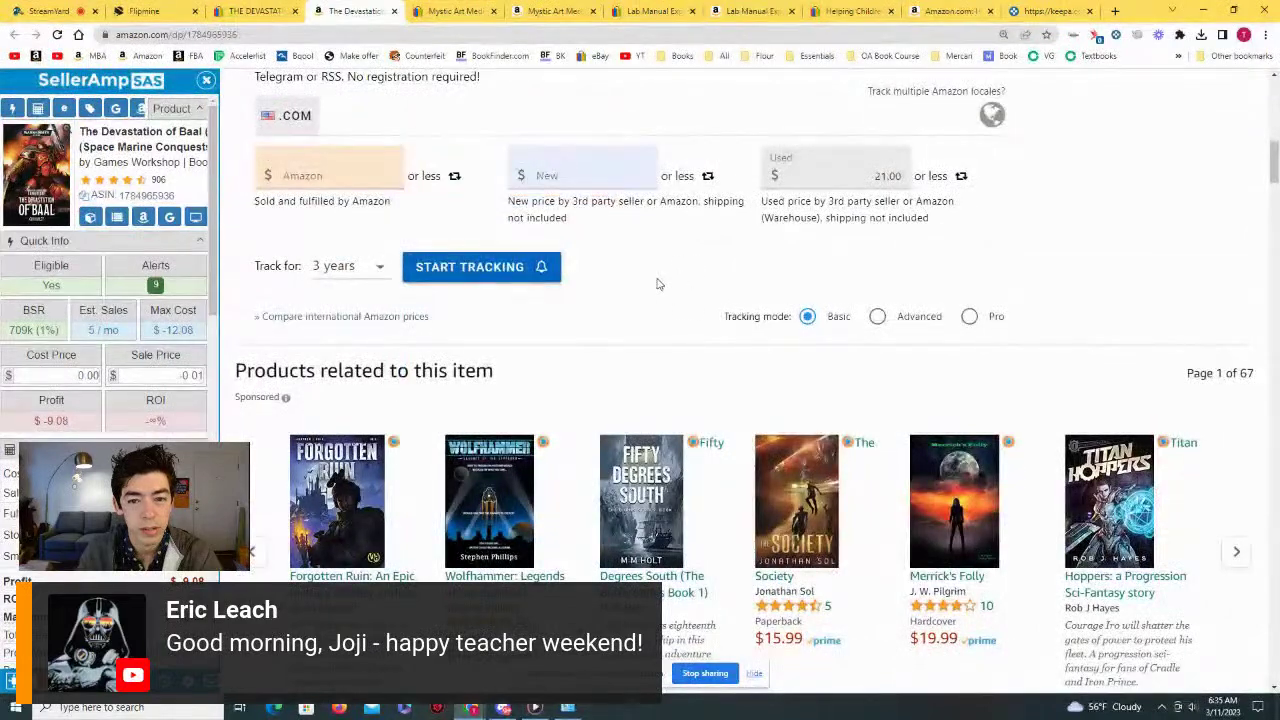
left_click(530, 267)
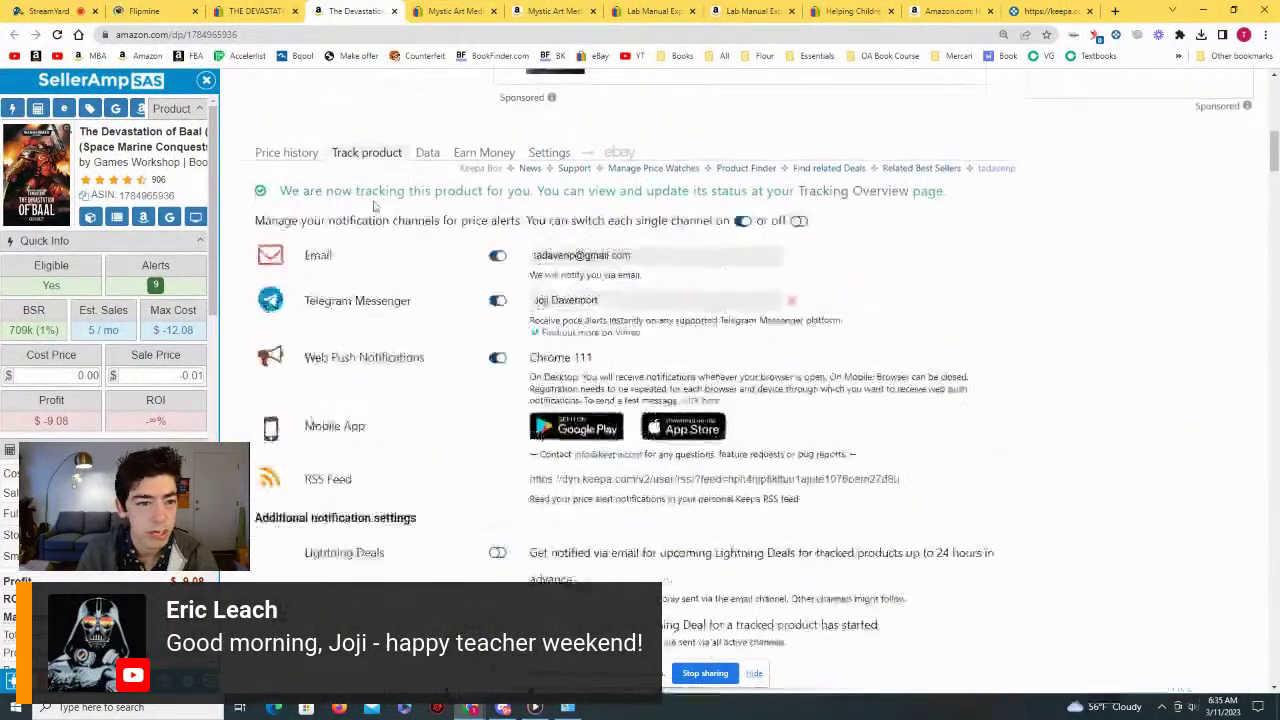
left_click(287, 155)
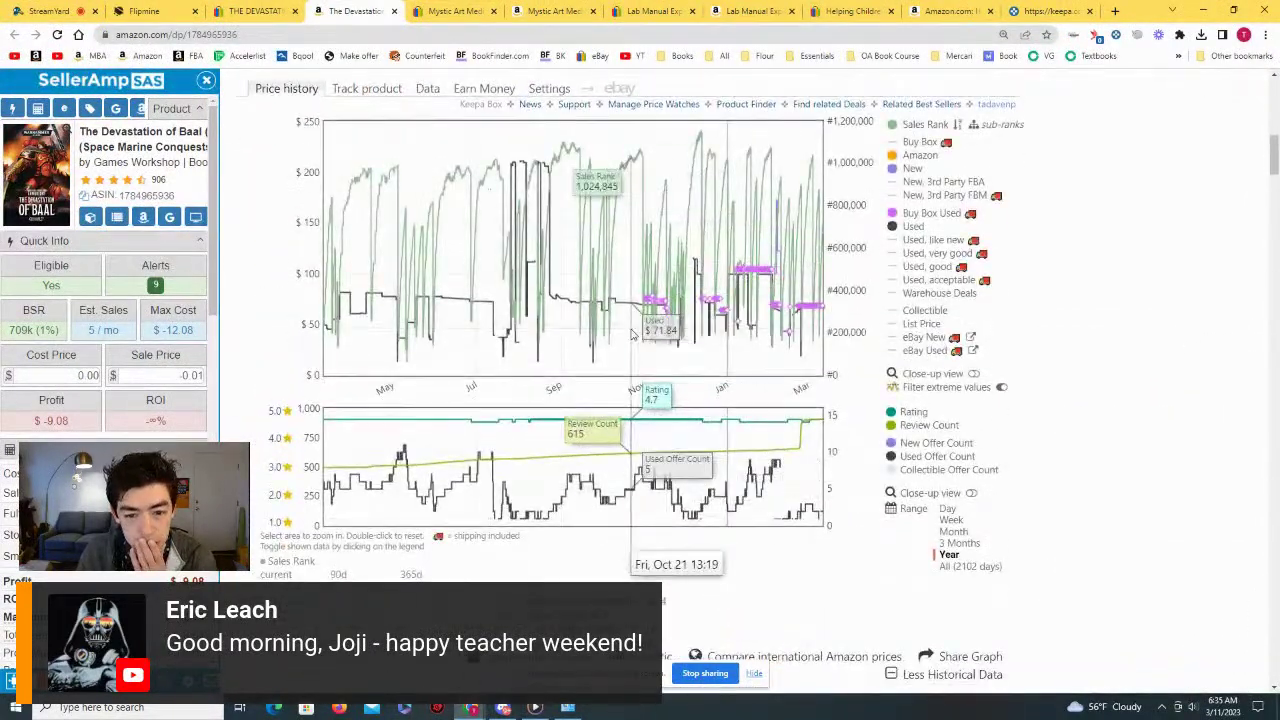
scroll(700, 268, "down", 1)
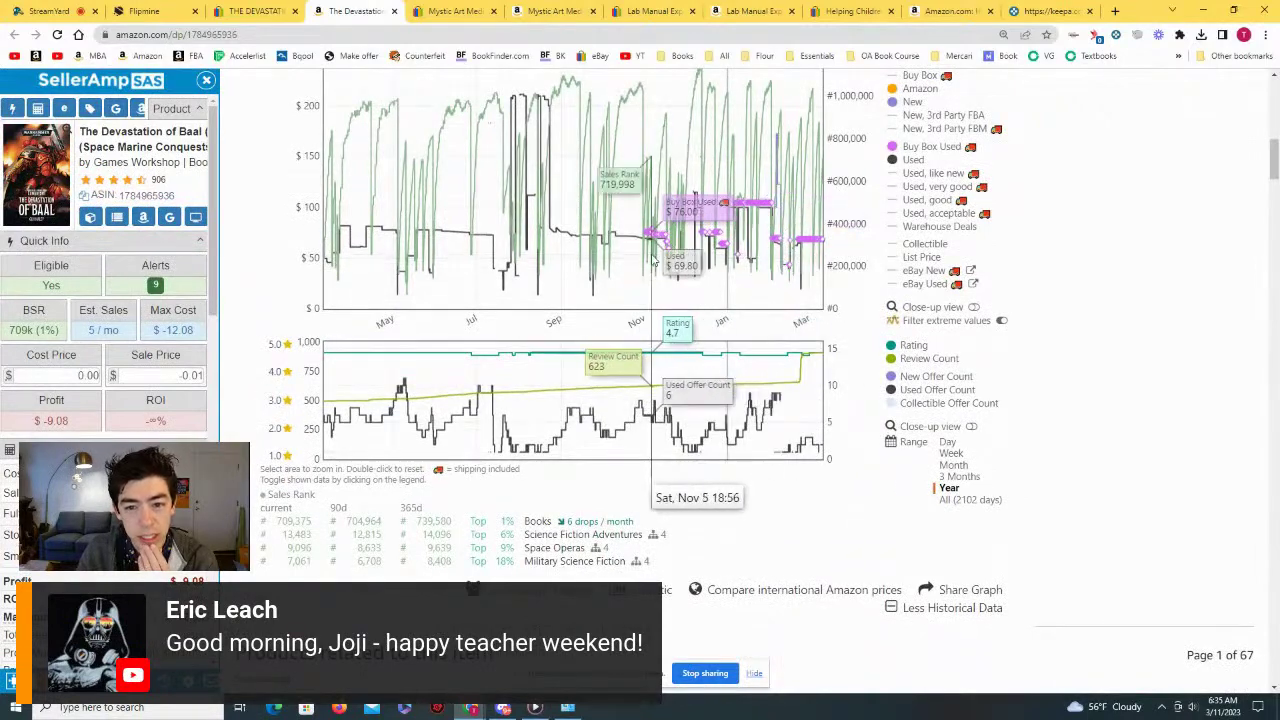
Step: Zoom the Keepa graph of The Devastation of Baal in on November to March, and inspect the early used Buy Box offers
left_click_drag(645, 230, 815, 232)
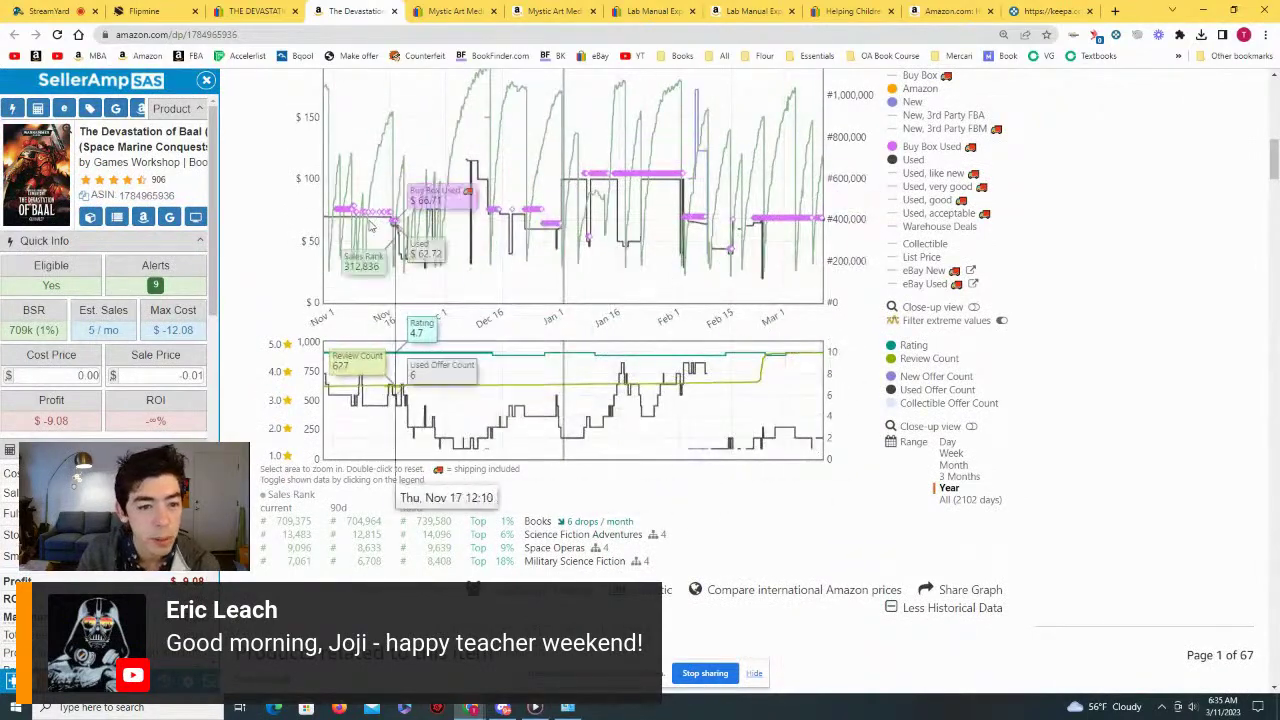
left_click(362, 210)
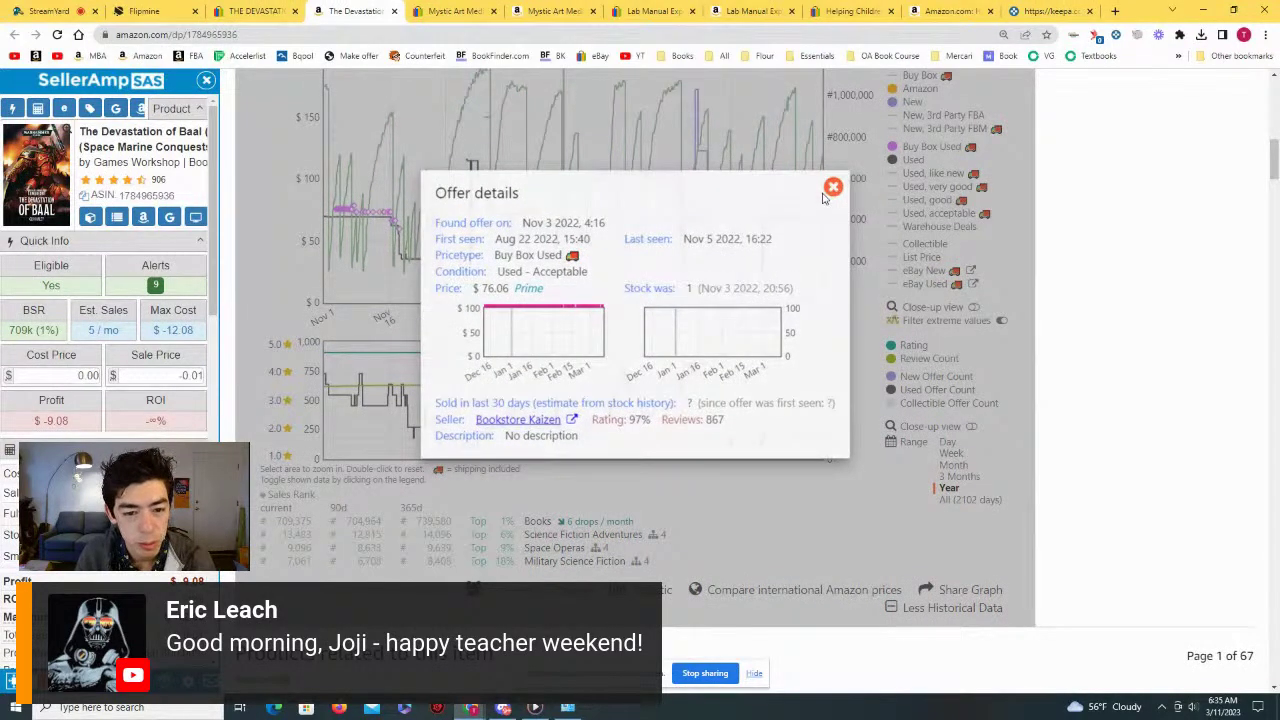
left_click(823, 197)
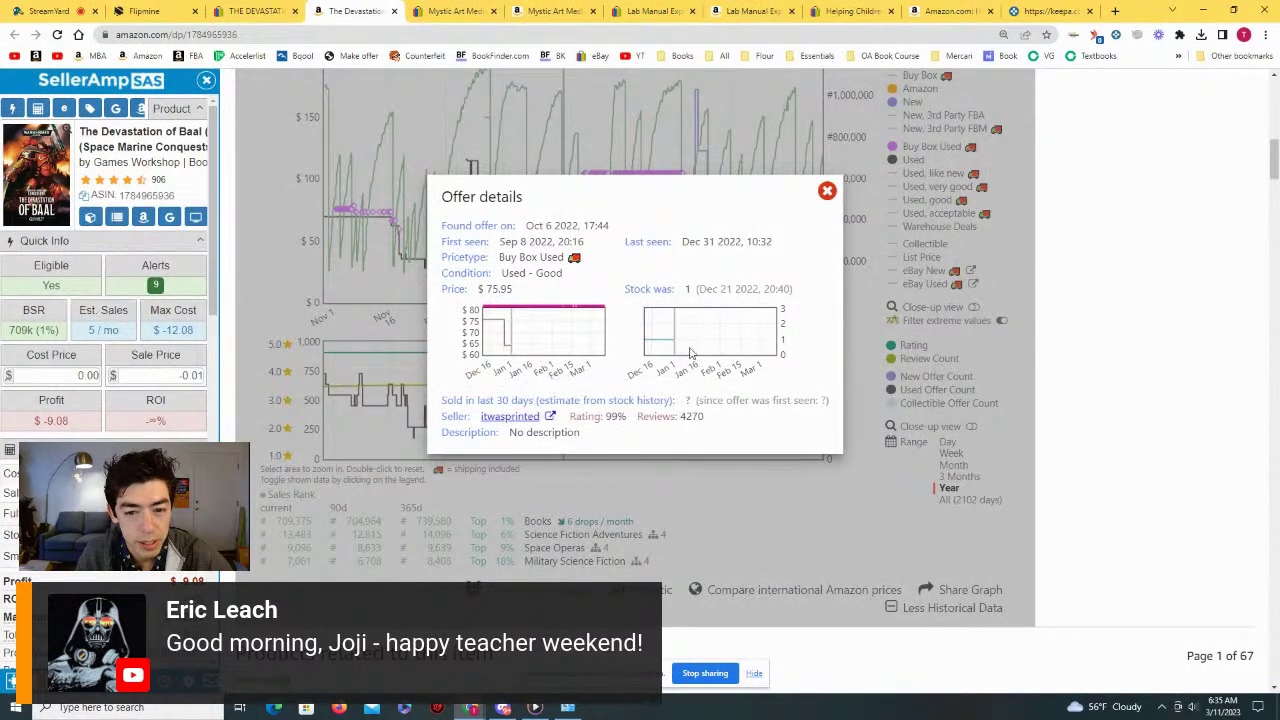
Step: Set The Devastation of Baal's sale price to 64.59 and its cost price, including eBay shipping, to 44.35 in SellerAmp
left_click(160, 372)
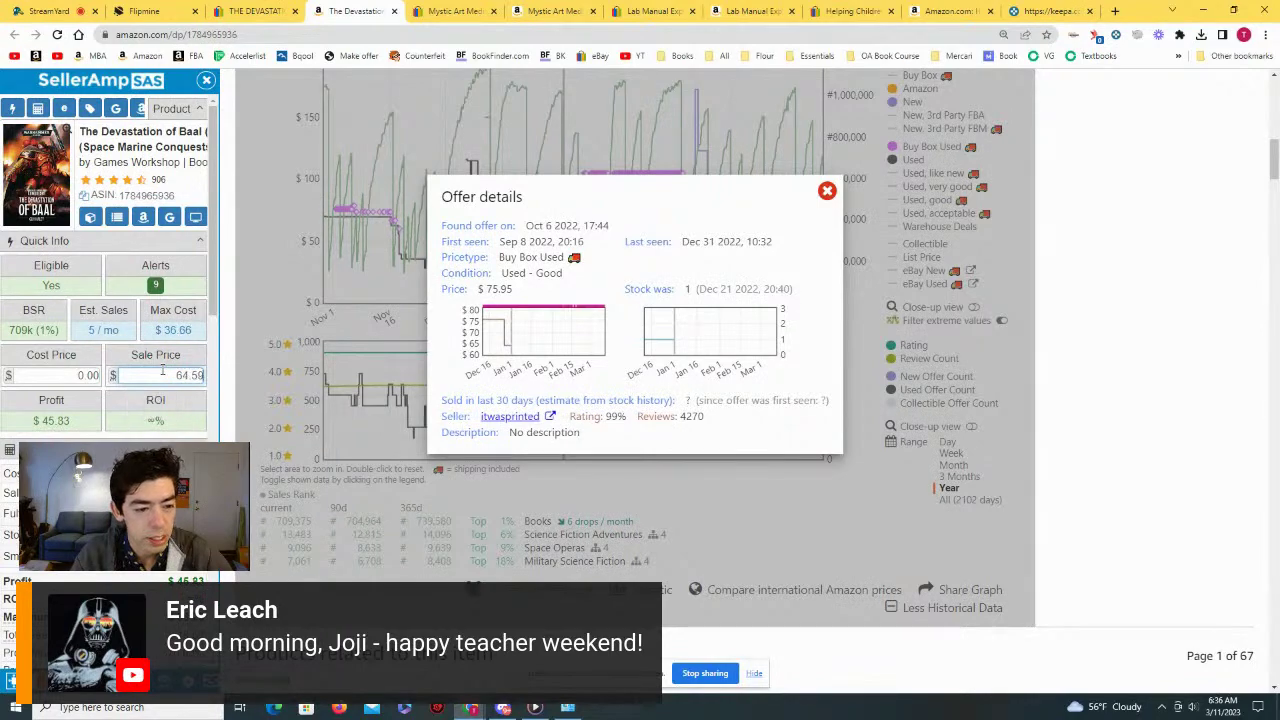
left_click(827, 195)
key("ctrl+shift+Tab")
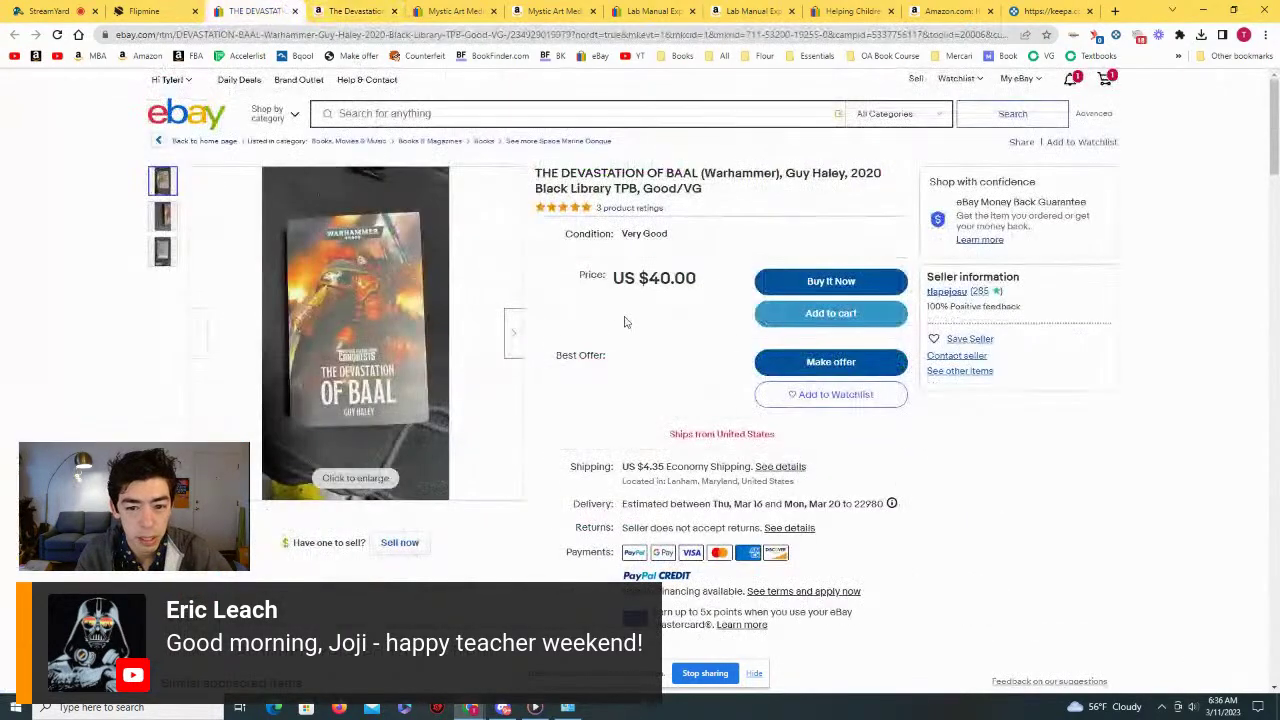
left_click(355, 11)
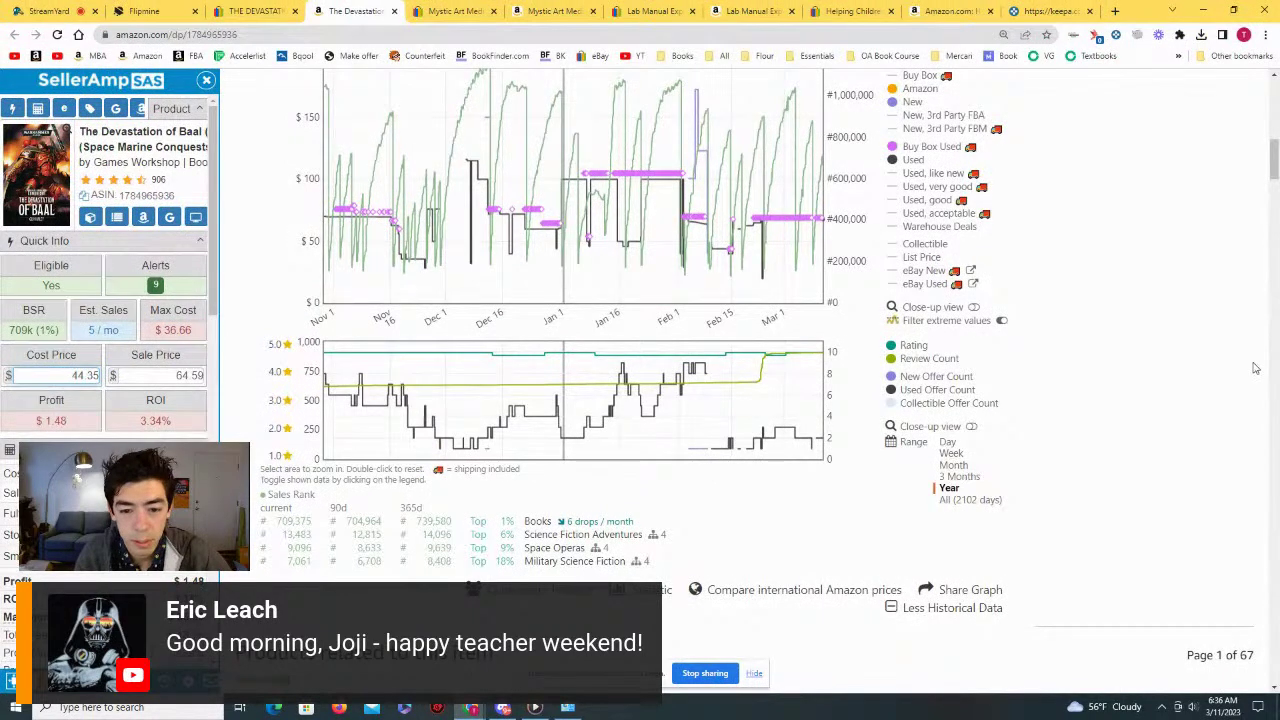
Step: Inspect the offer details of the used Buy Box prices from February for The Devastation of Baal
left_click(782, 437)
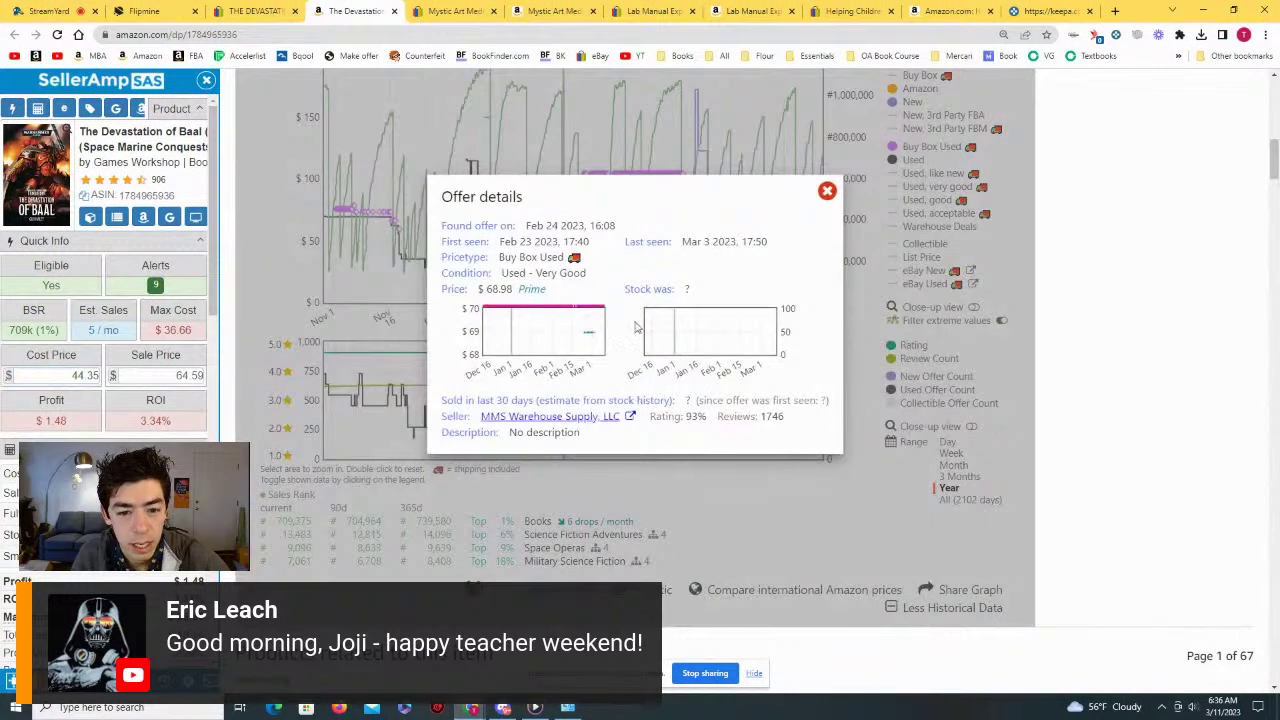
left_click(828, 192)
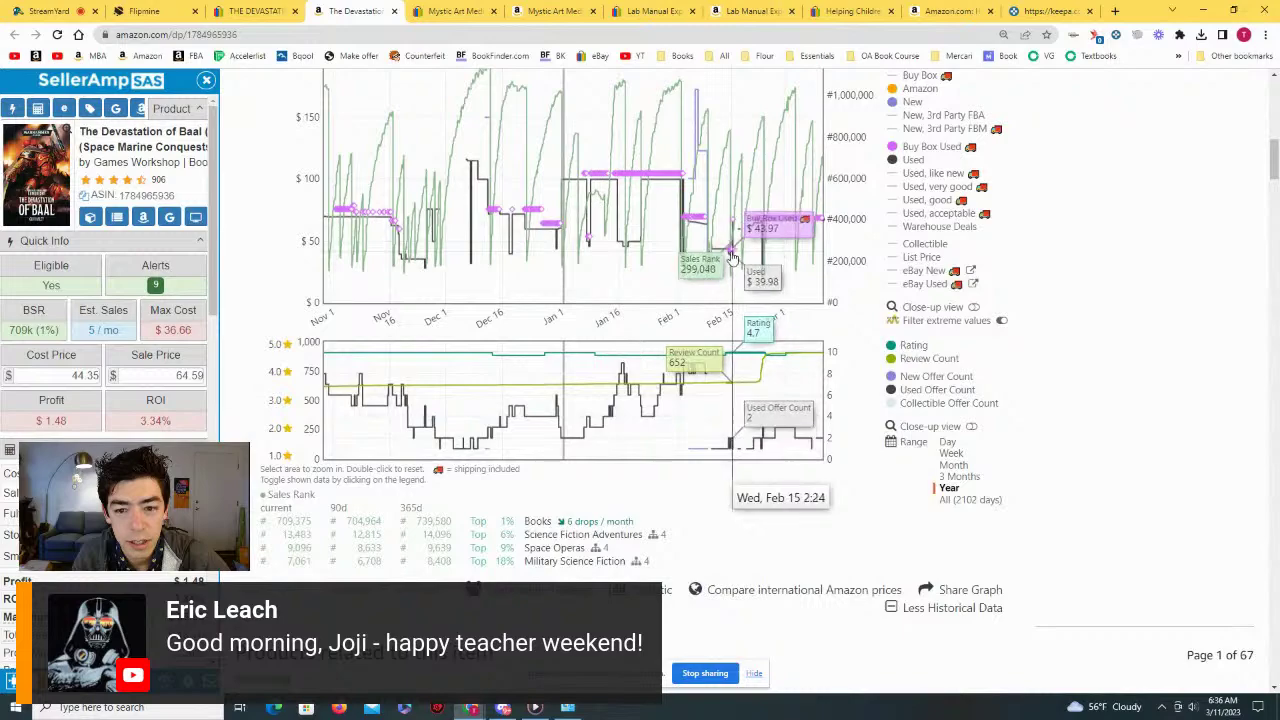
left_click(731, 256)
left_click(826, 192)
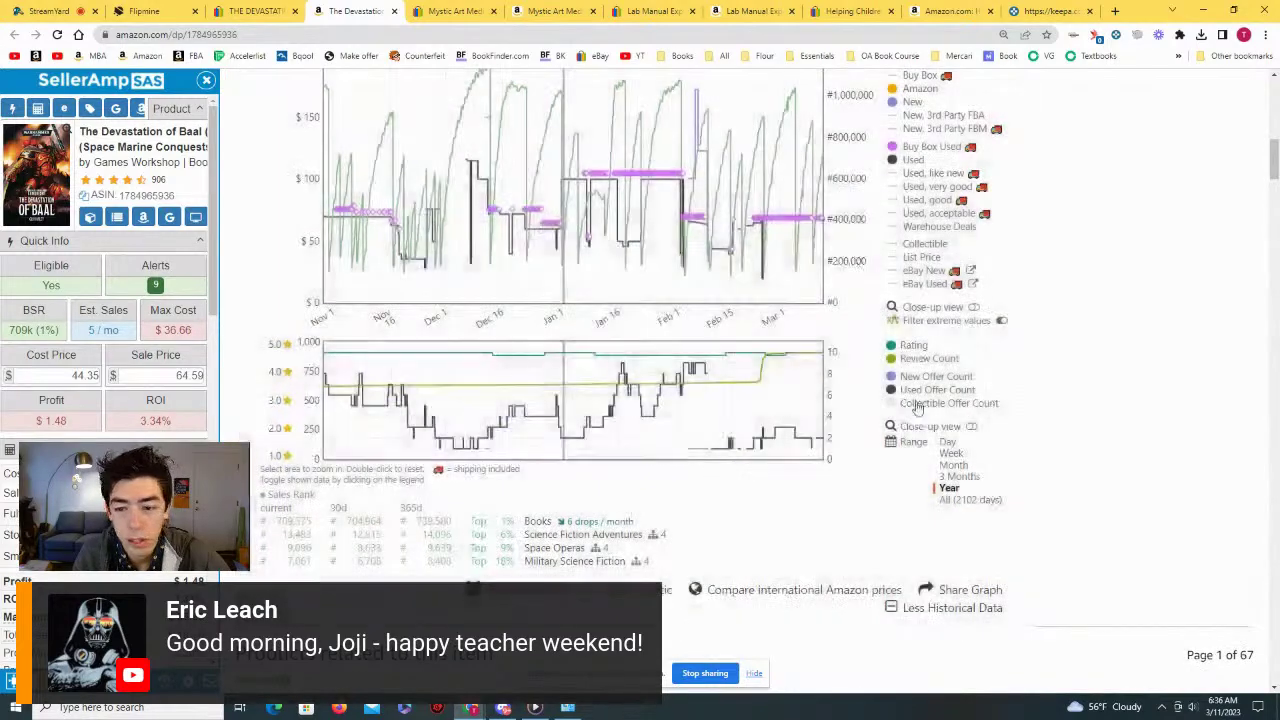
Step: Examine the all-time Keepa history of The Devastation of Baal before and after mid-2020, and restore the one-year range
left_click(962, 499)
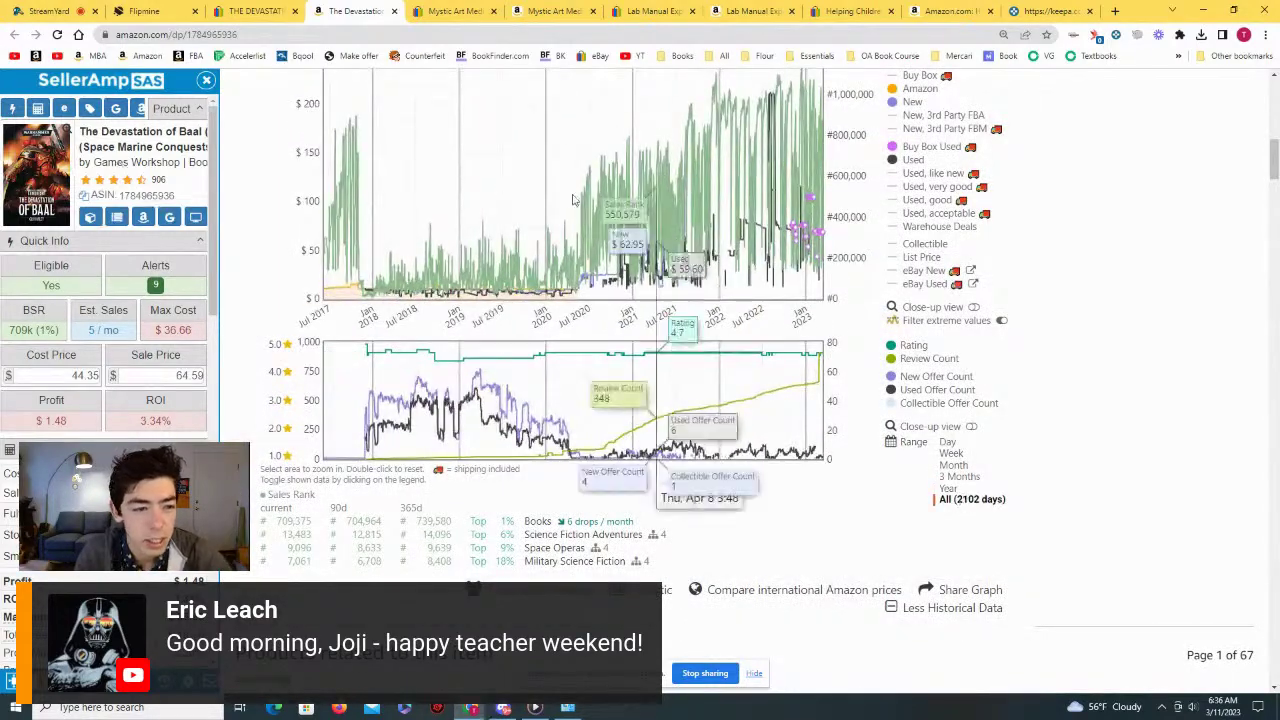
left_click_drag(592, 230, 442, 230)
scroll(443, 231, "up", 10)
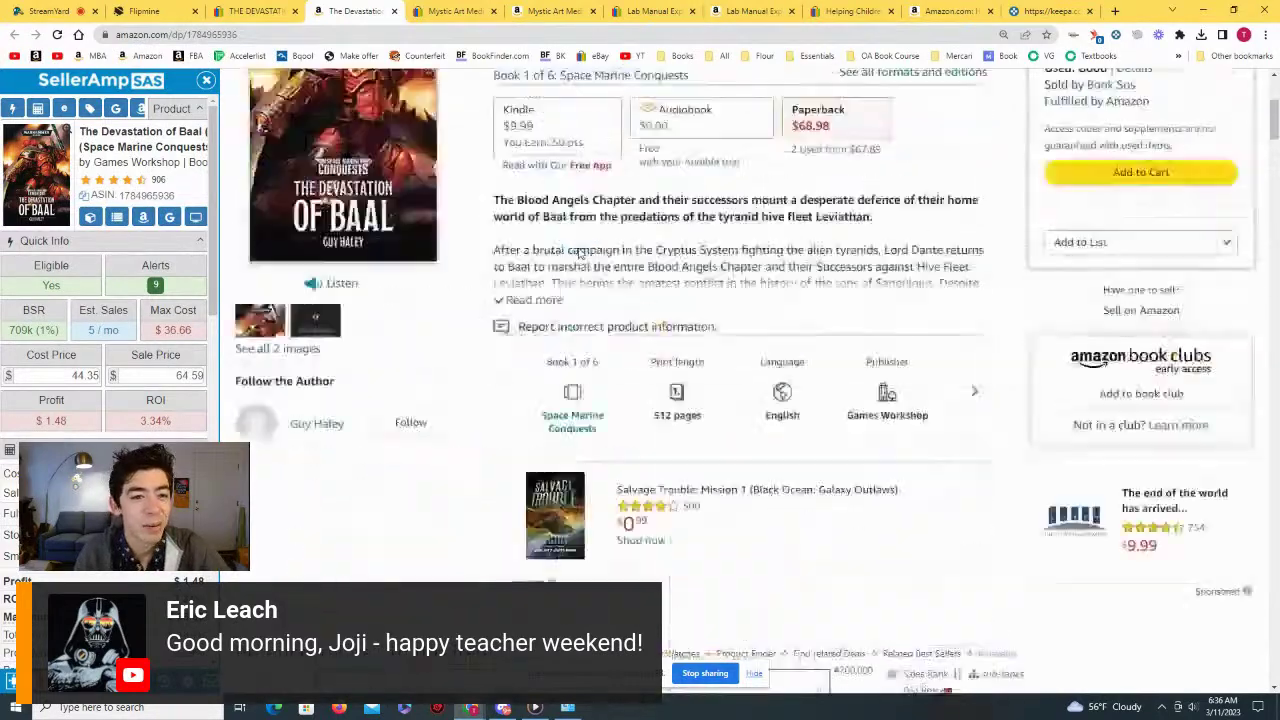
scroll(475, 290, "down", 10)
scroll(475, 290, "down", 2)
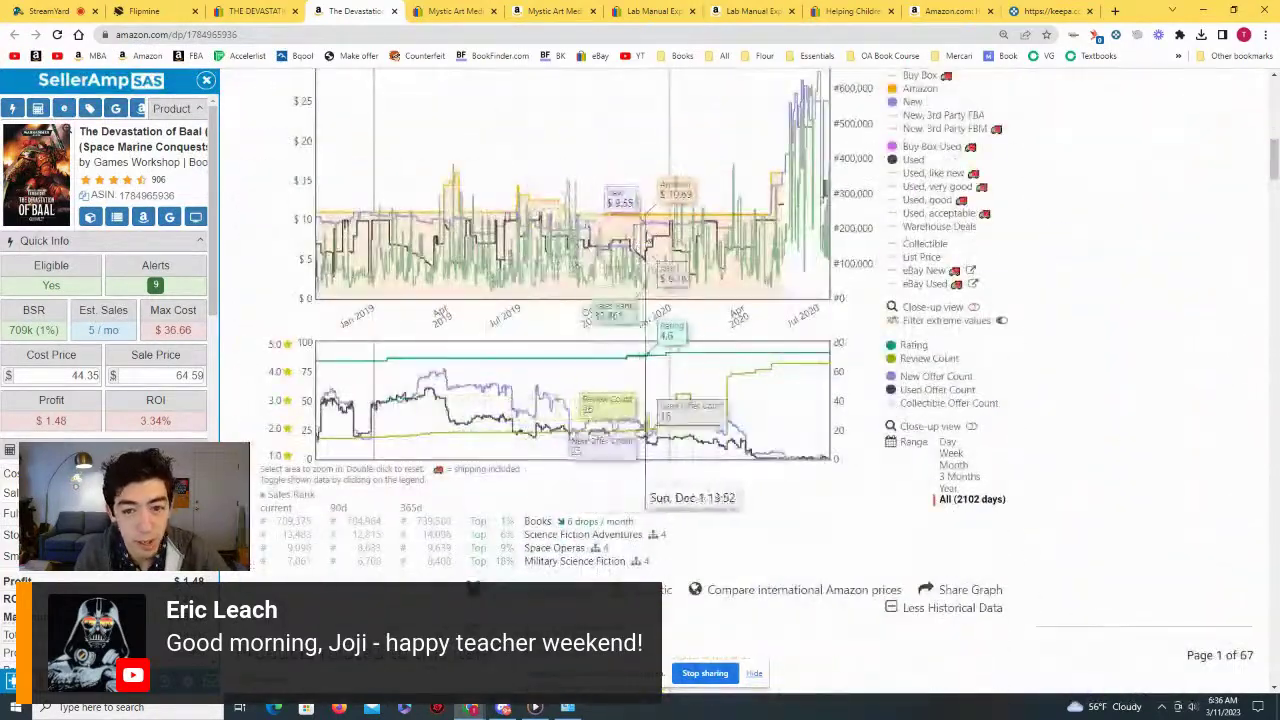
left_click(970, 496)
left_click_drag(595, 285, 908, 290)
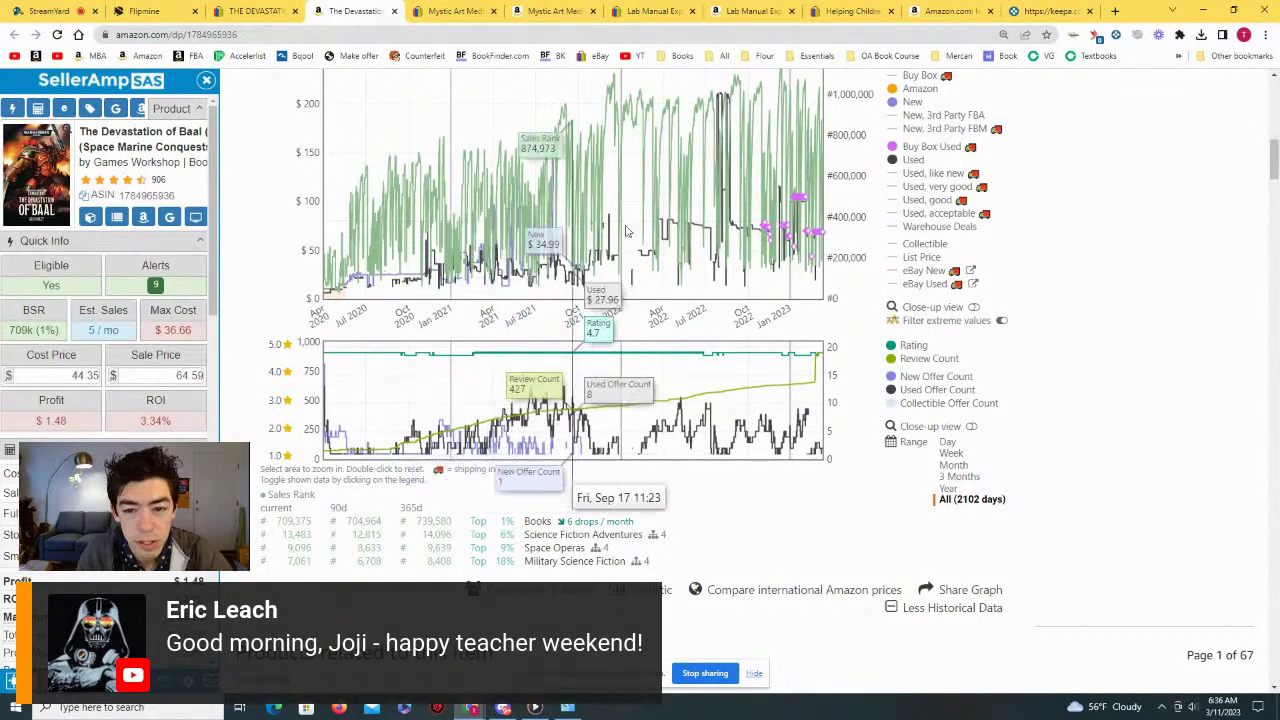
left_click(978, 489)
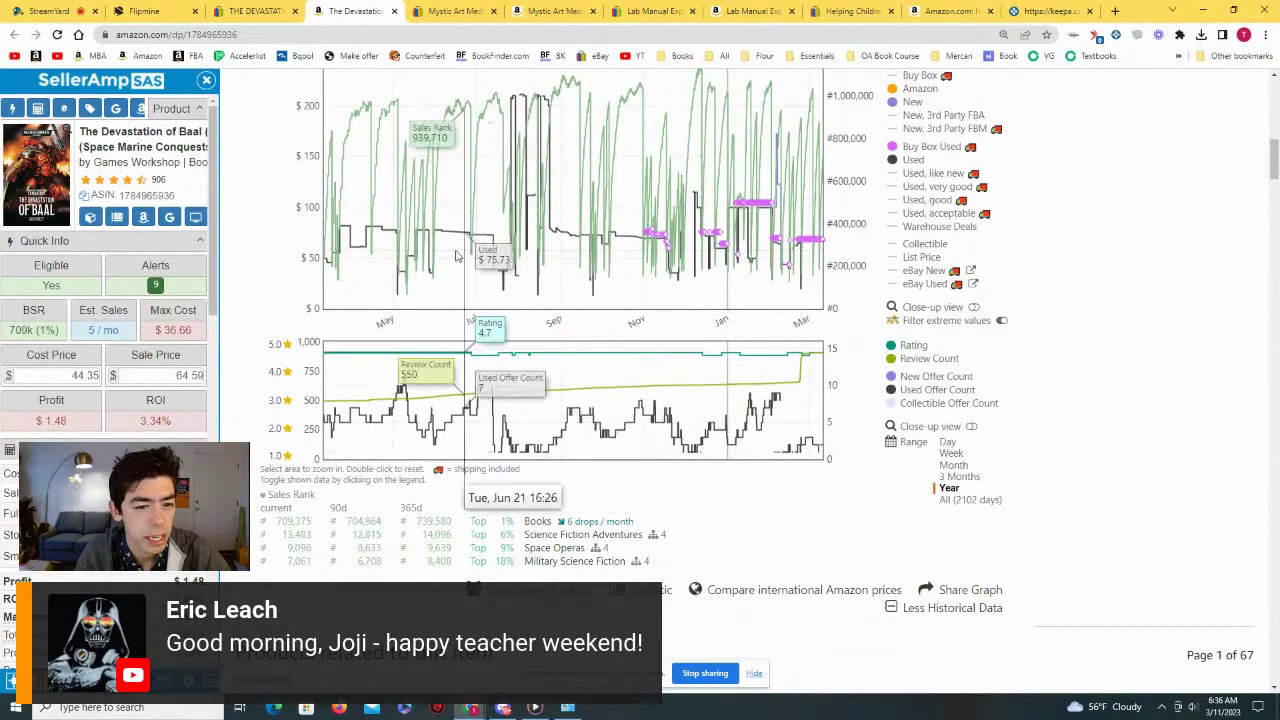
Step: Set the SellerAmp cost price to 24.35, and zoom the Keepa graph in on mid-August to late January
key("ctrl+shift+Tab")
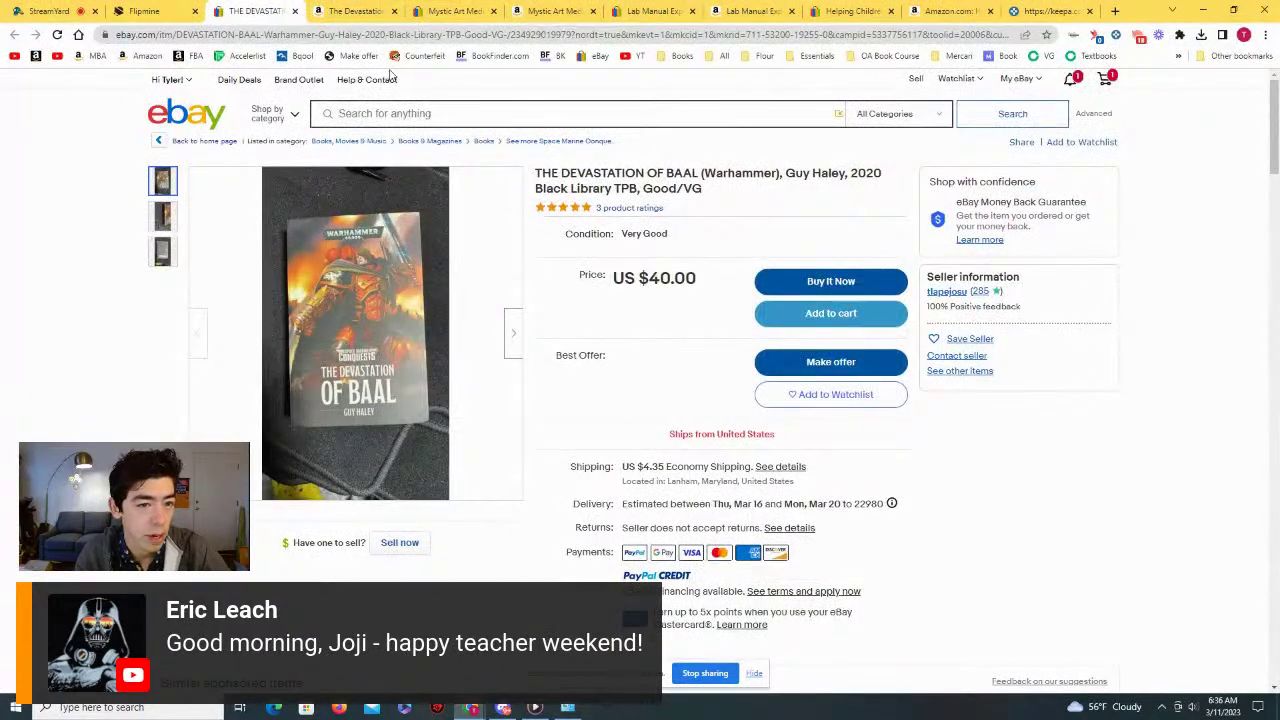
left_click(370, 9)
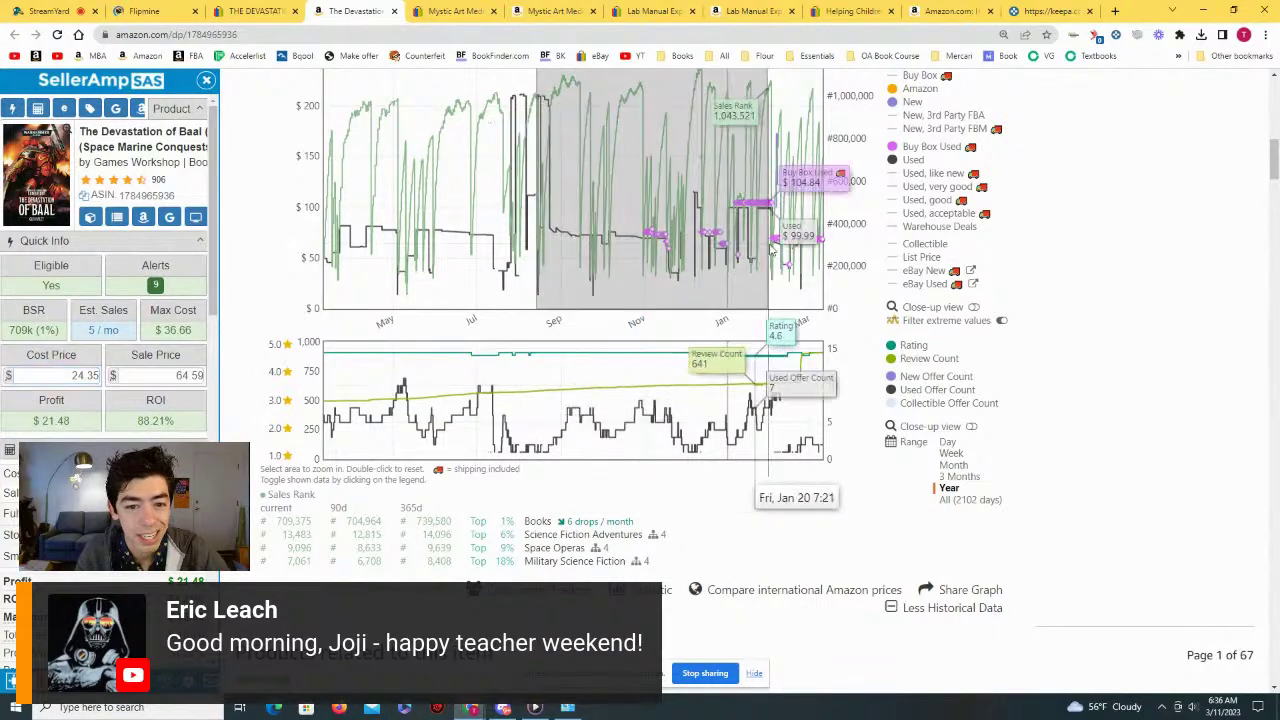
left_click(590, 248)
left_click(862, 161)
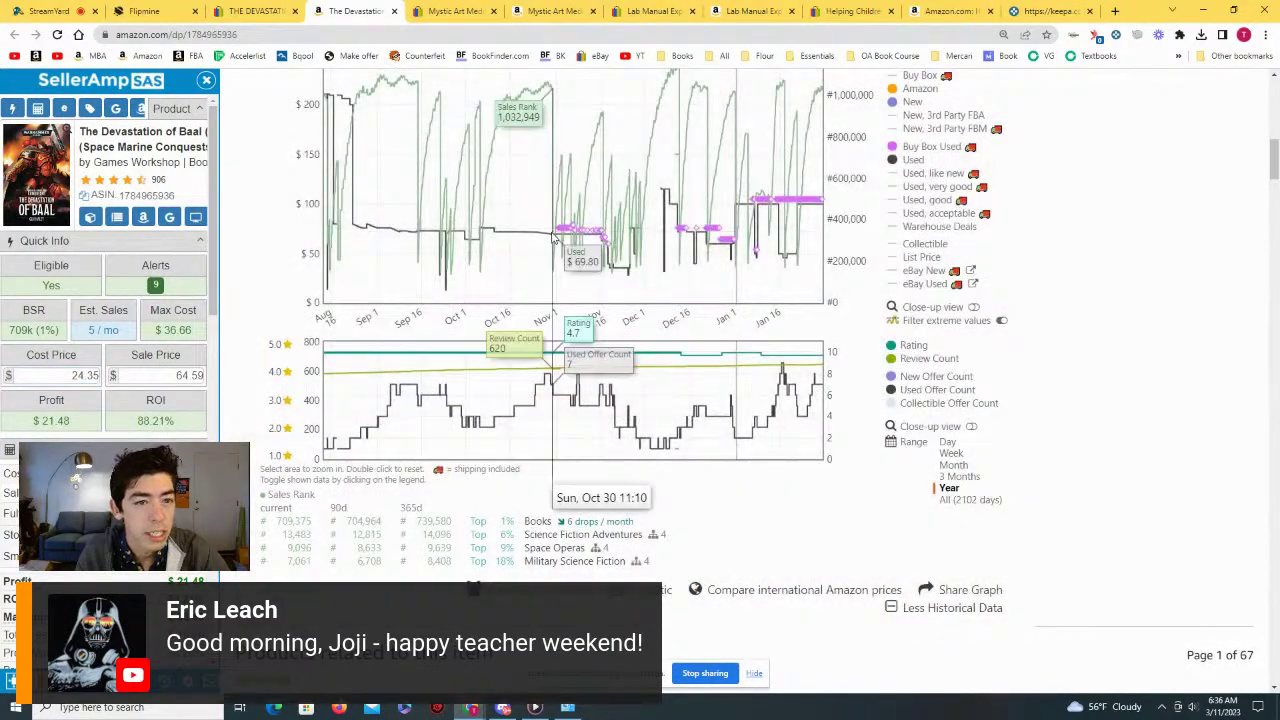
scroll(580, 300, "up", 1)
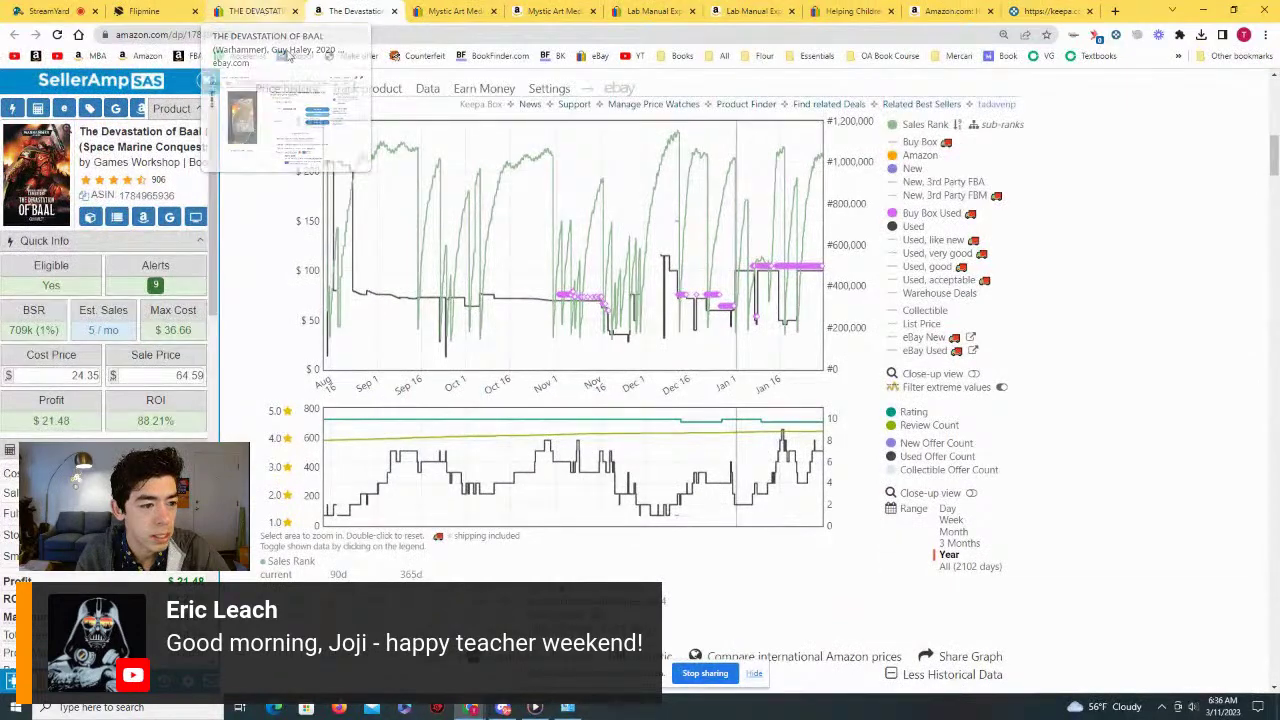
Step: Make an offer of $20 on the eBay listing of The Devastation of Baal, and close the book's eBay and Amazon tabs
left_click(277, 9)
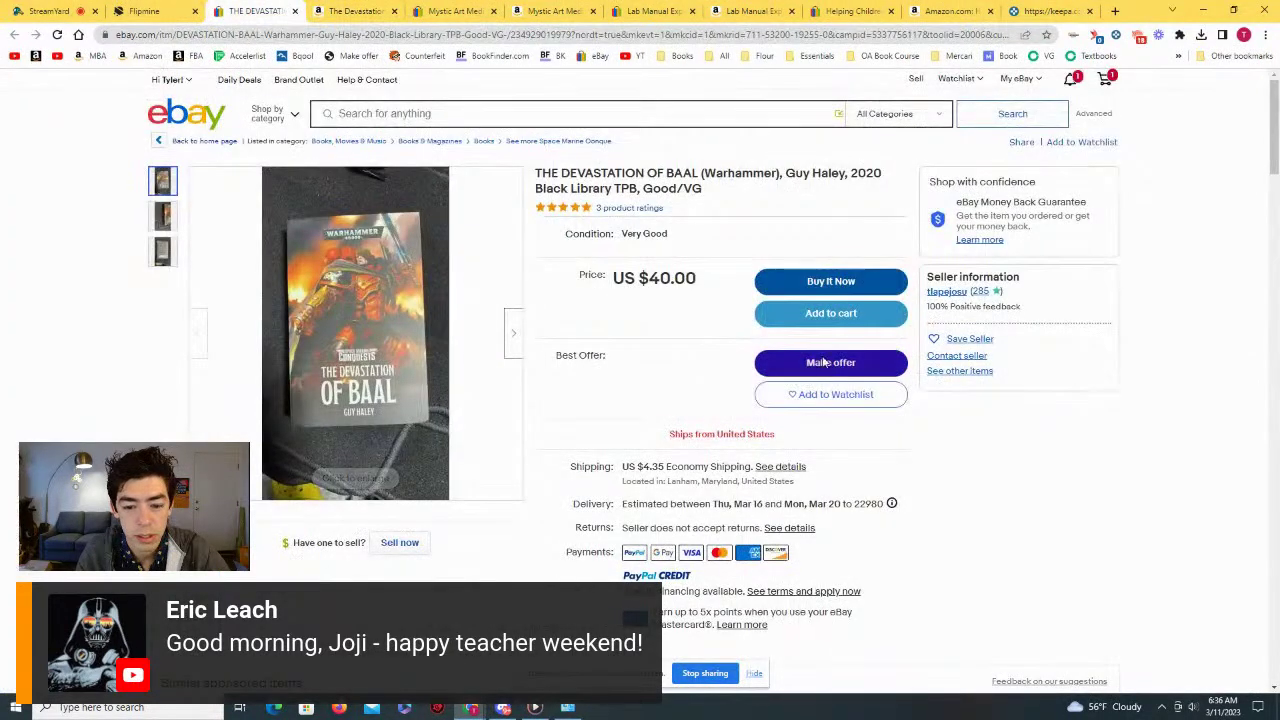
left_click(826, 362)
type("20")
right_click(662, 412)
left_click(628, 515)
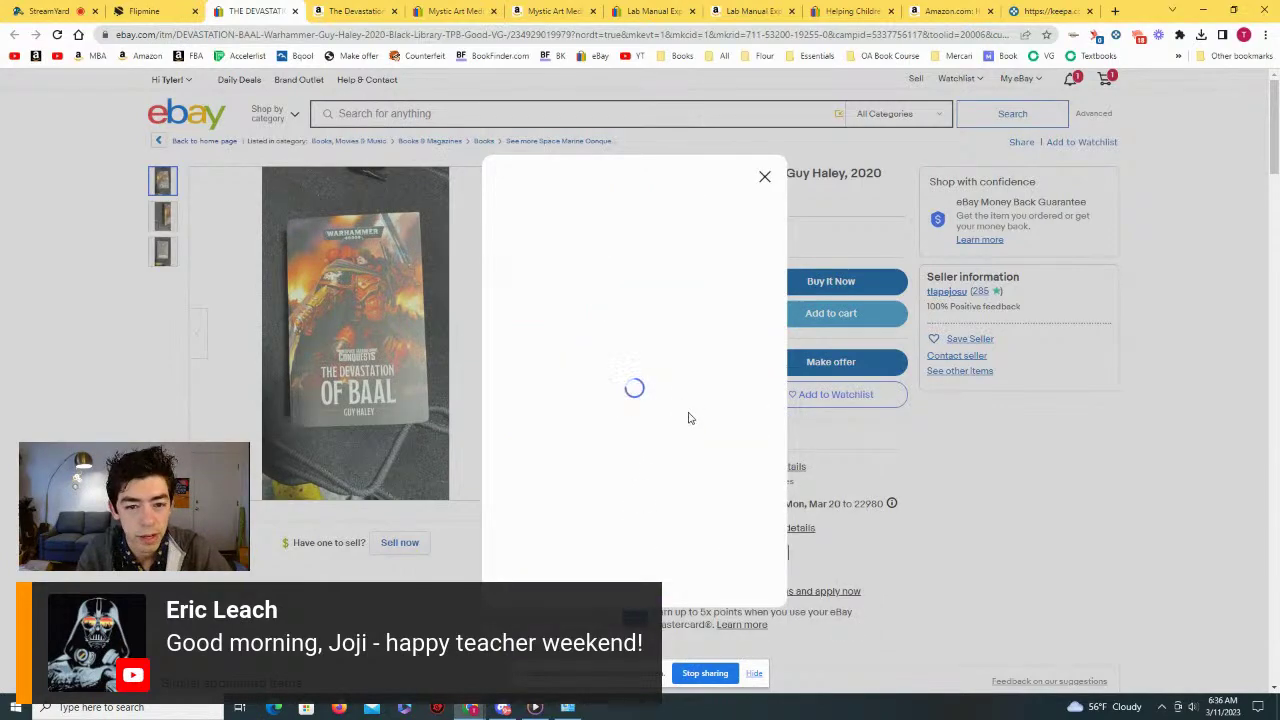
left_click(722, 570)
left_click(764, 178)
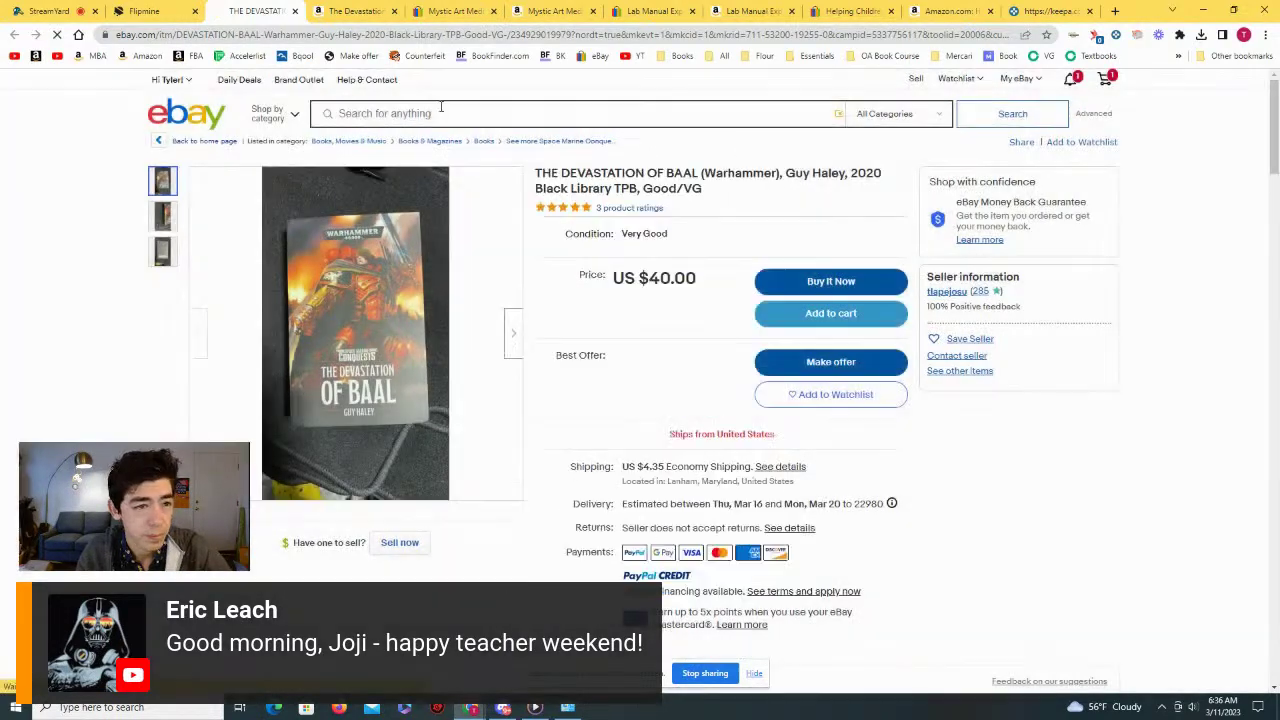
left_click(294, 11)
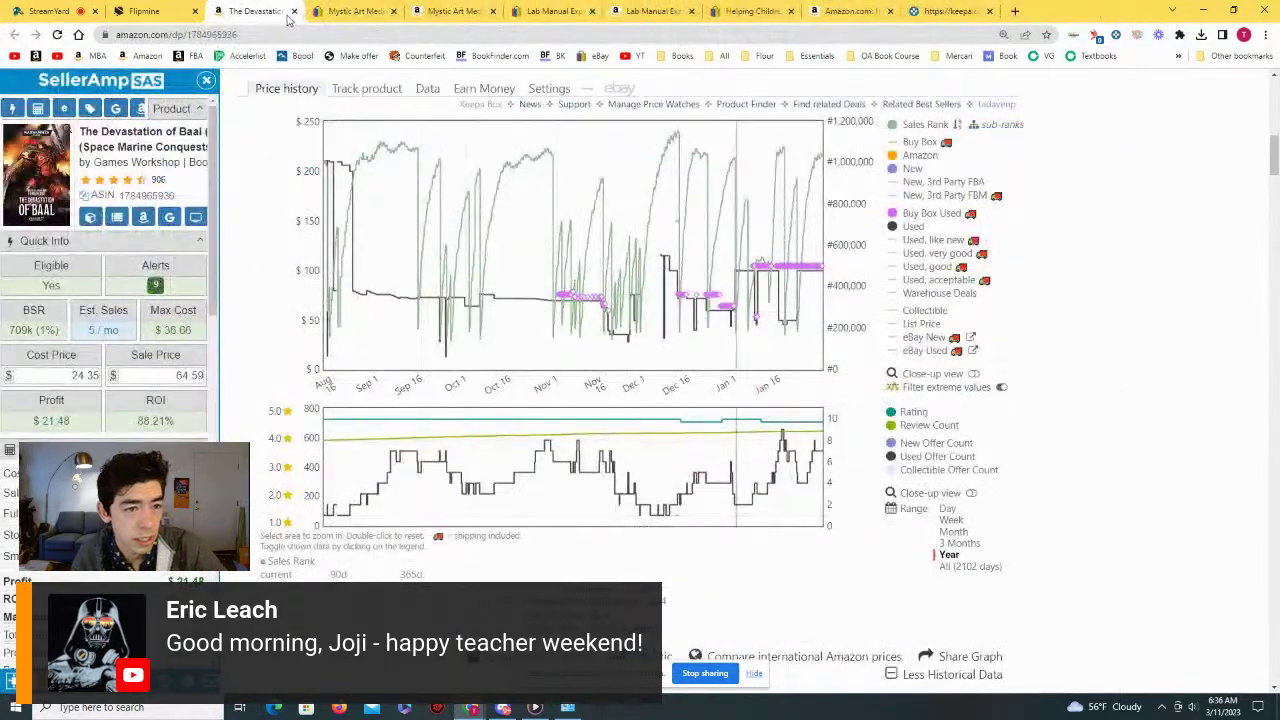
left_click(295, 11)
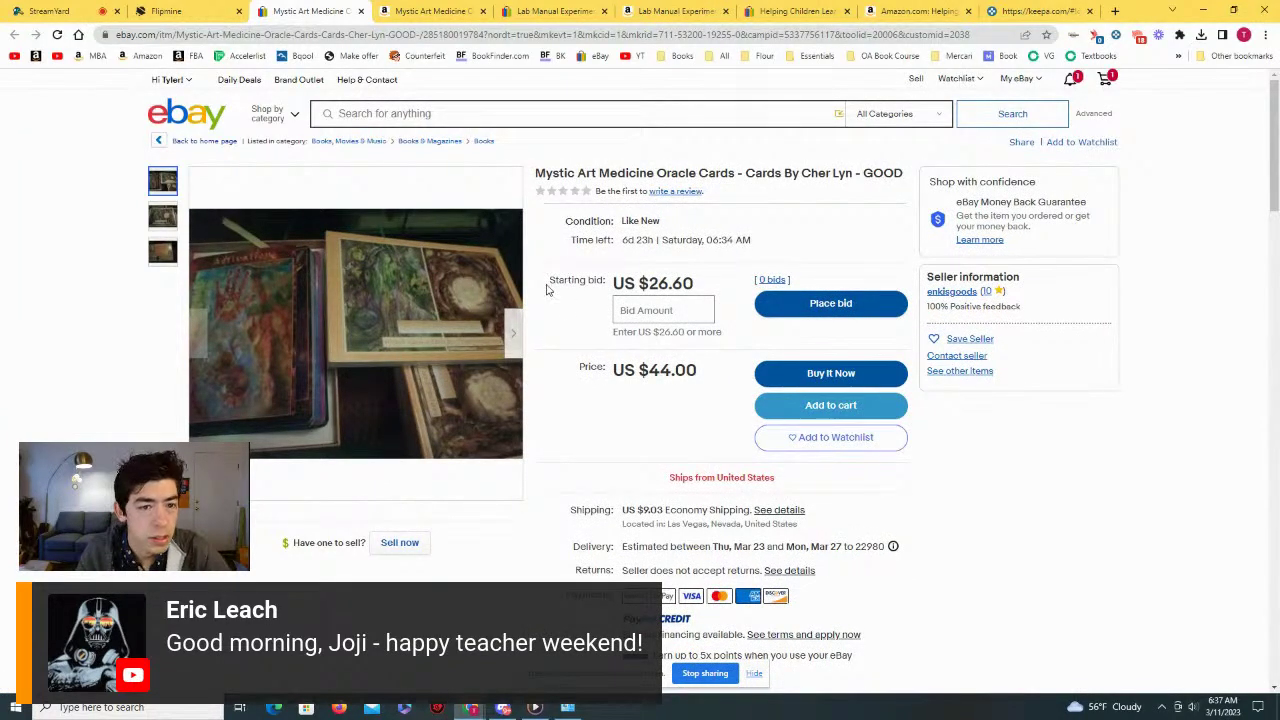
Step: Compare the eBay listing of Mystic Art Medicine Oracle Cards with its Amazon price and all-time Keepa history, zooming in on late 2018 to November 2019
left_click(434, 11)
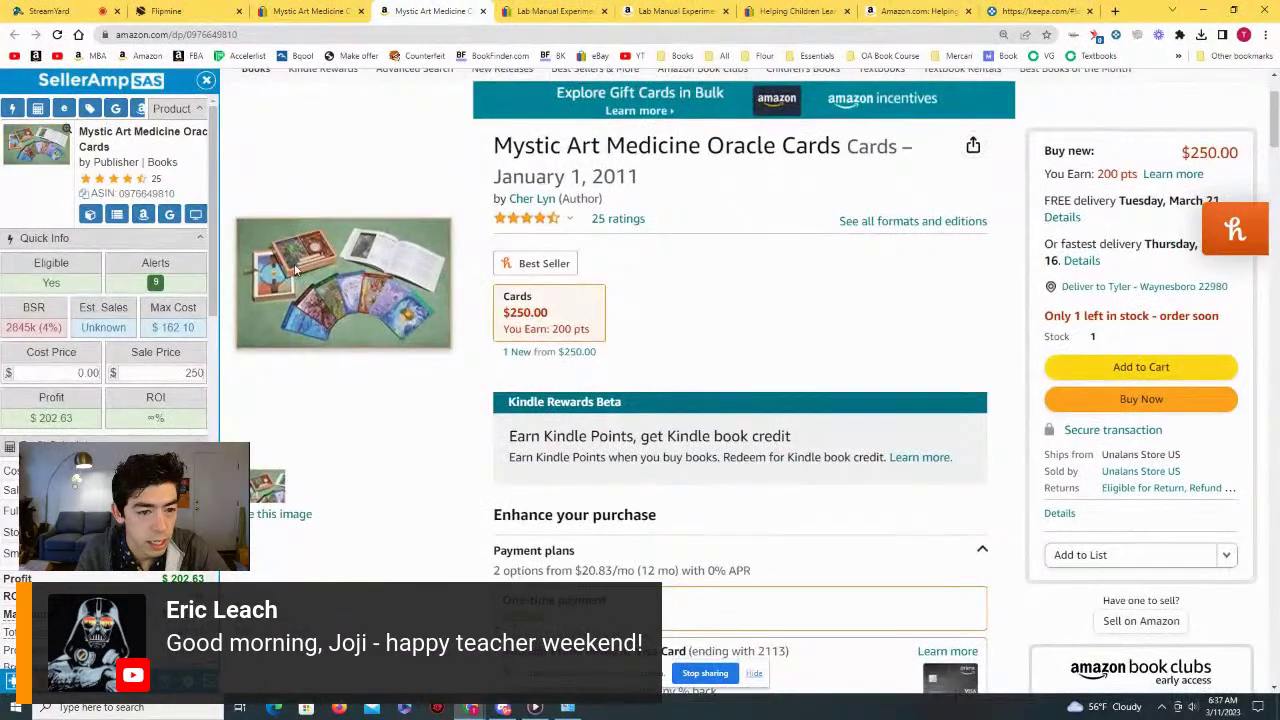
scroll(322, 295, "down", 15)
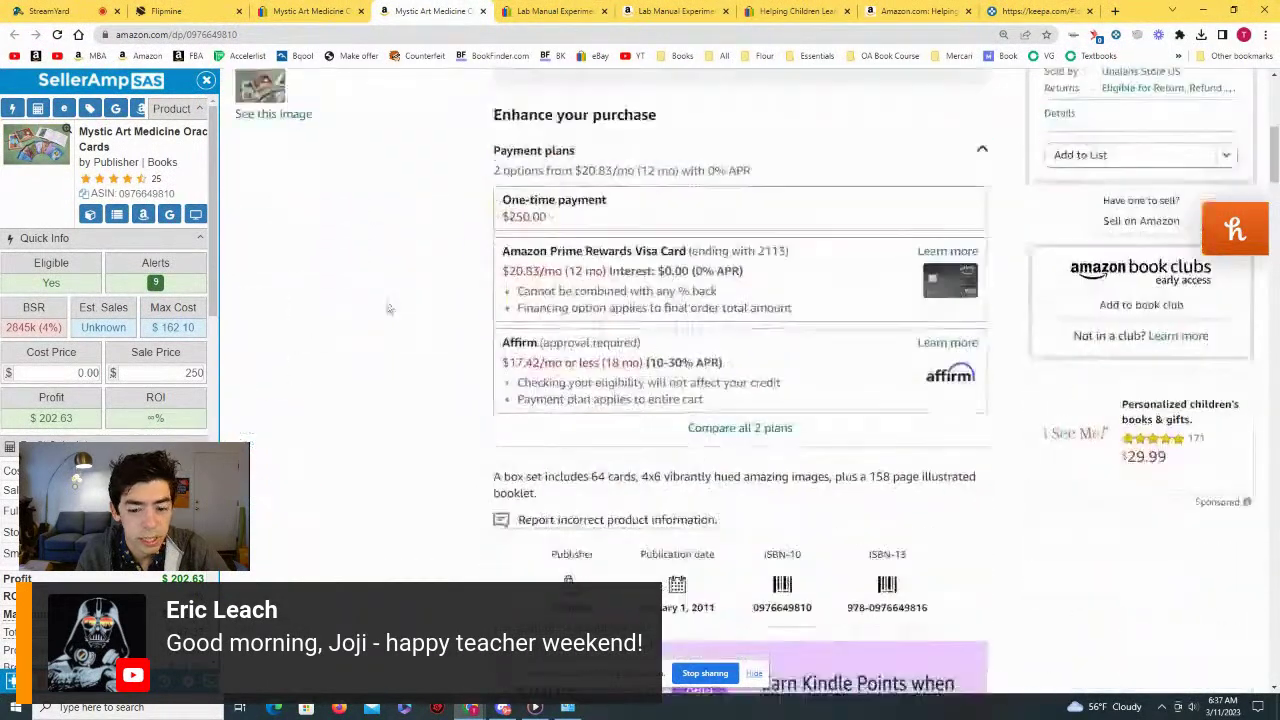
scroll(660, 300, "down", 2)
scroll(680, 305, "up", 2)
left_click(300, 10)
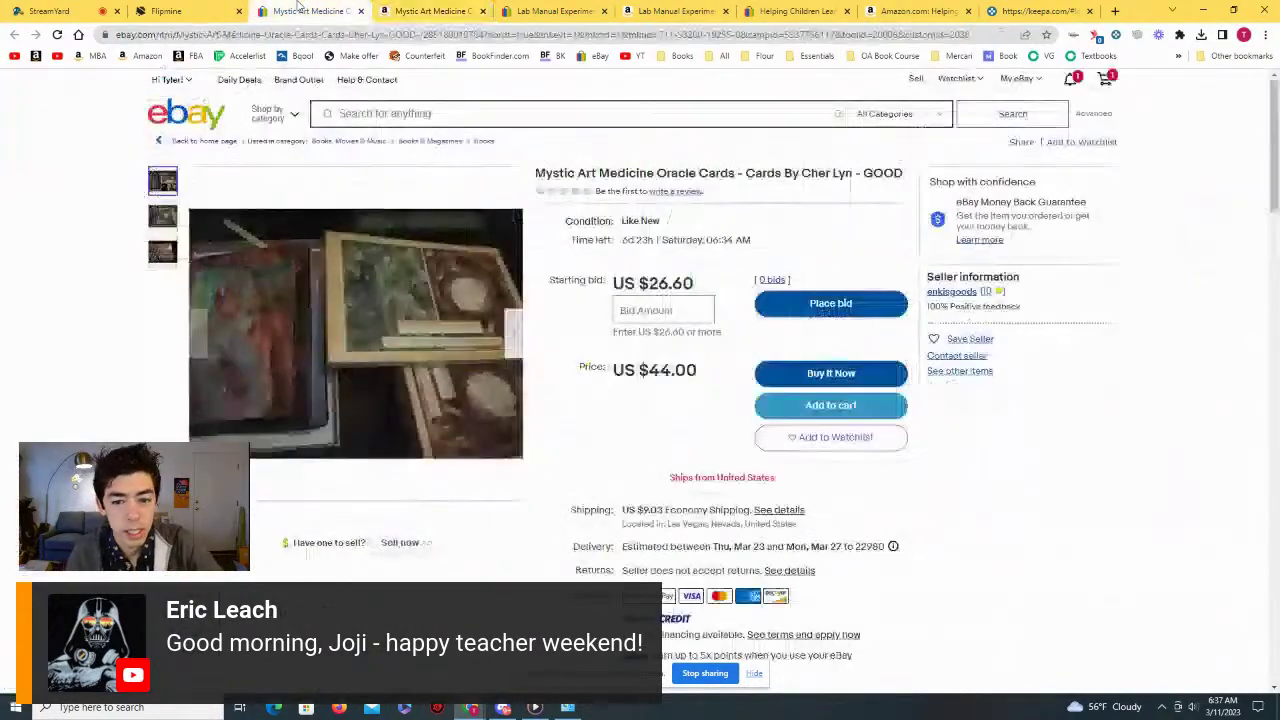
left_click(441, 10)
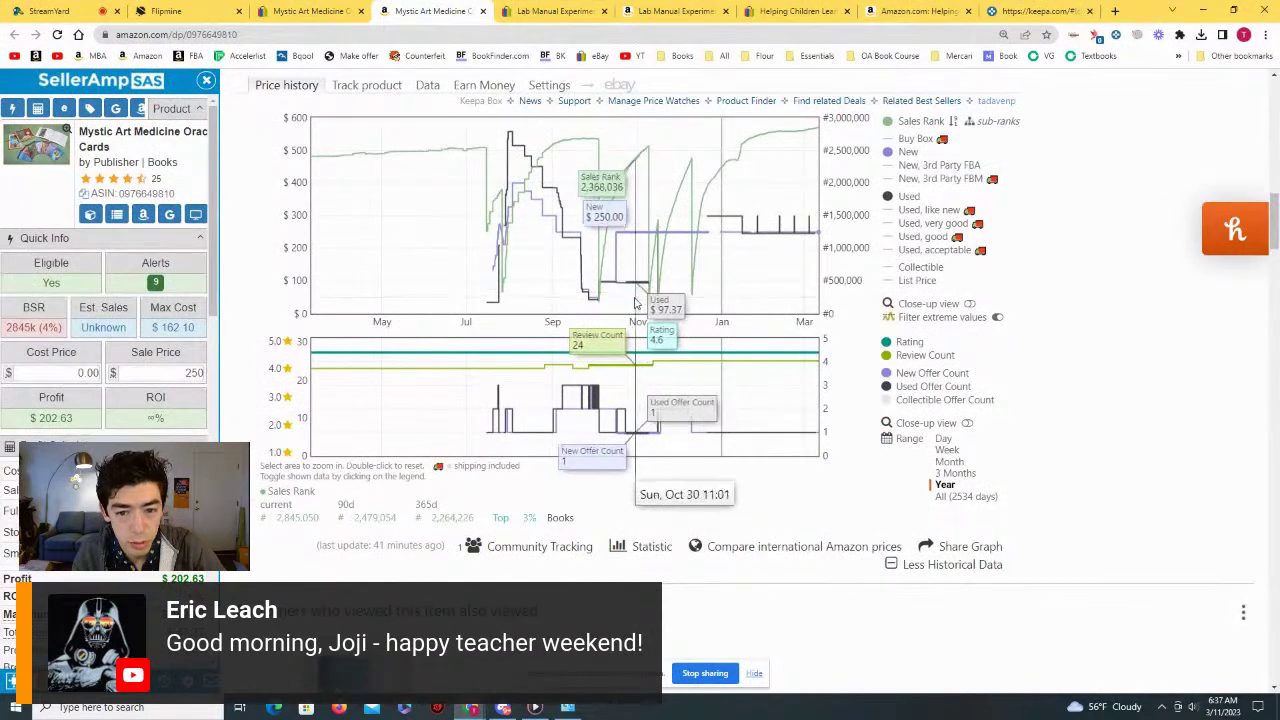
left_click(955, 498)
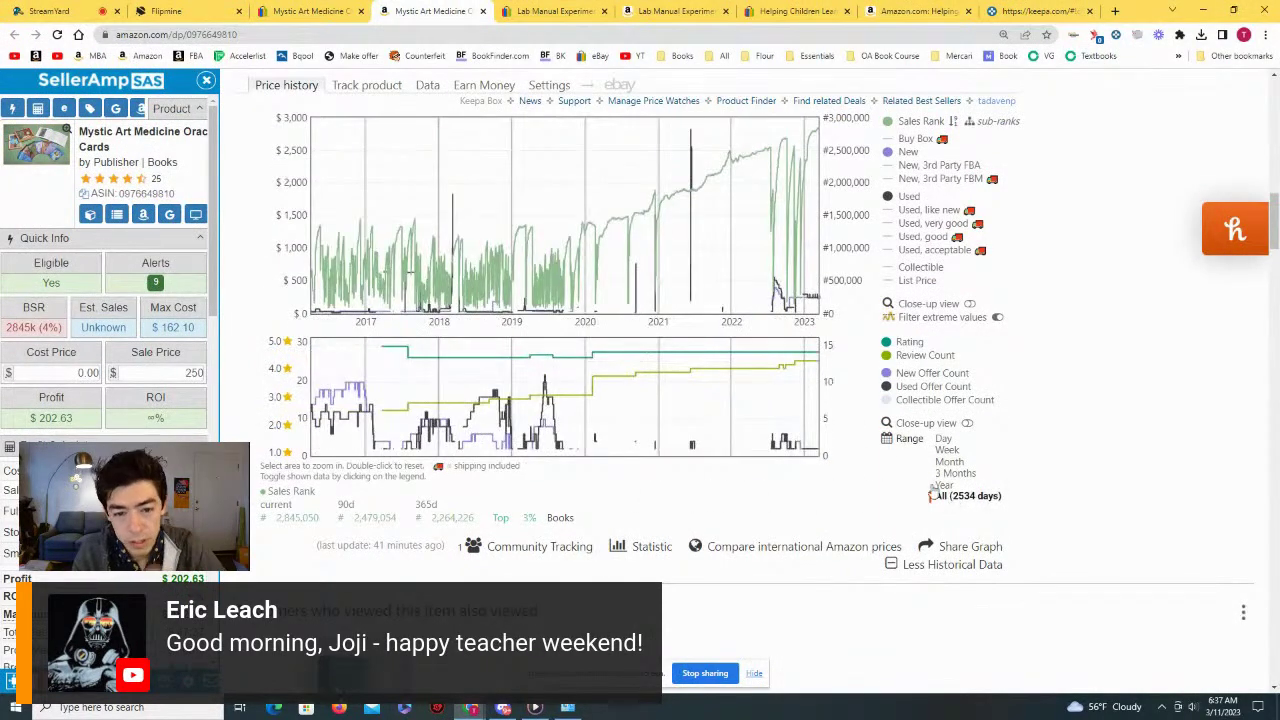
left_click_drag(488, 260, 585, 260)
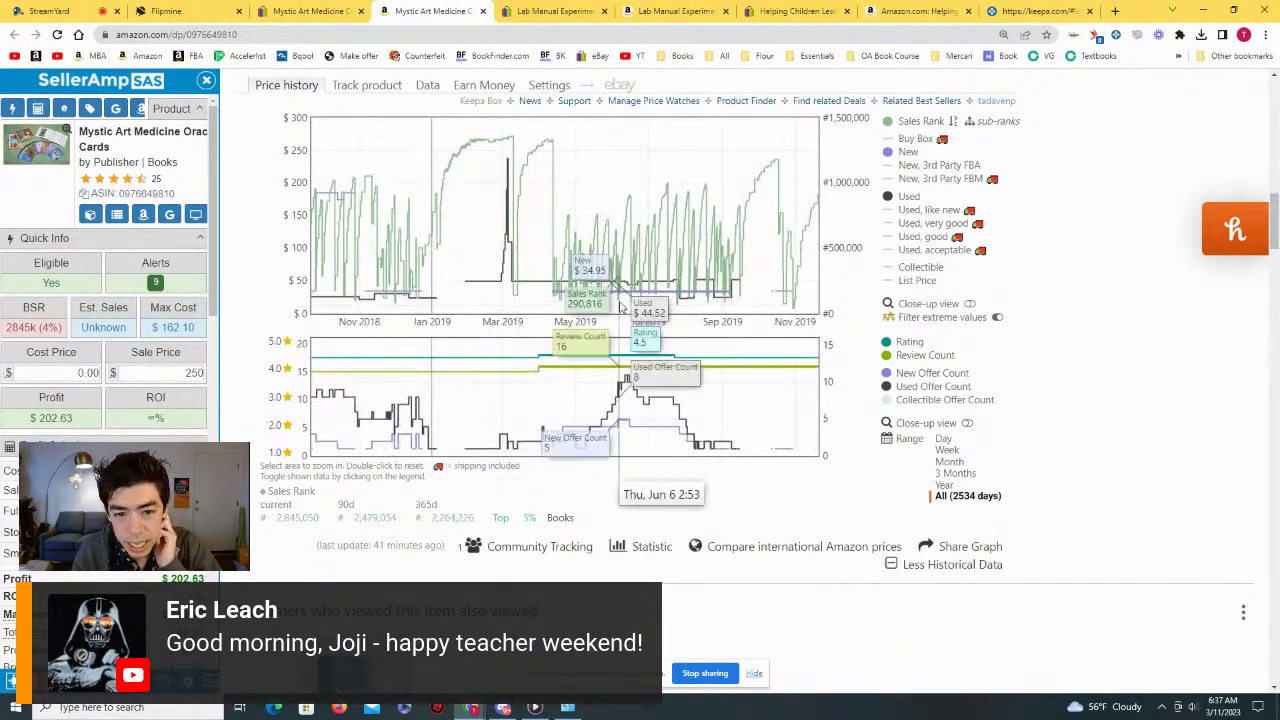
Step: Close the eBay and Amazon tabs for Mystic Art Medicine Oracle Cards
left_click(300, 11)
left_click(361, 11)
left_click(361, 11)
Step: Compare the eBay listing of Lab Manual Experiments in General Chemistry with its Amazon prices and one-year Keepa history
scroll(557, 195, "down", 1)
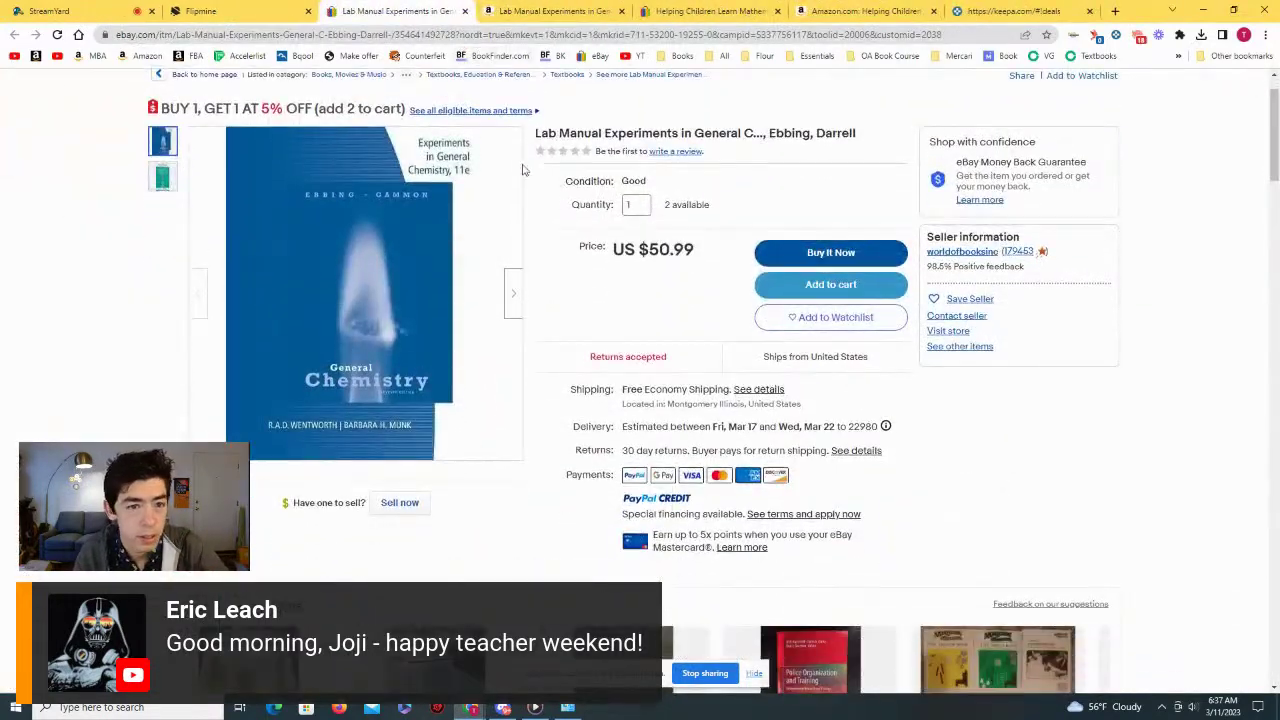
left_click(535, 10)
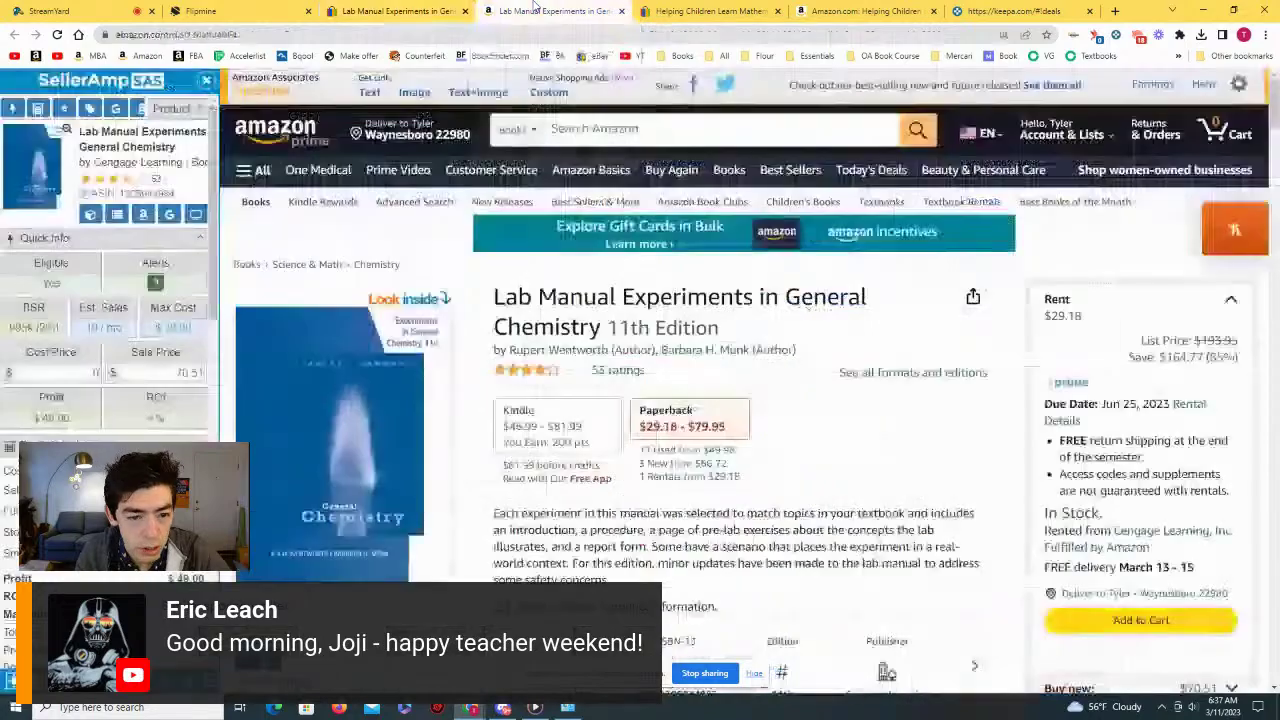
scroll(590, 225, "down", 3)
scroll(591, 223, "down", 10)
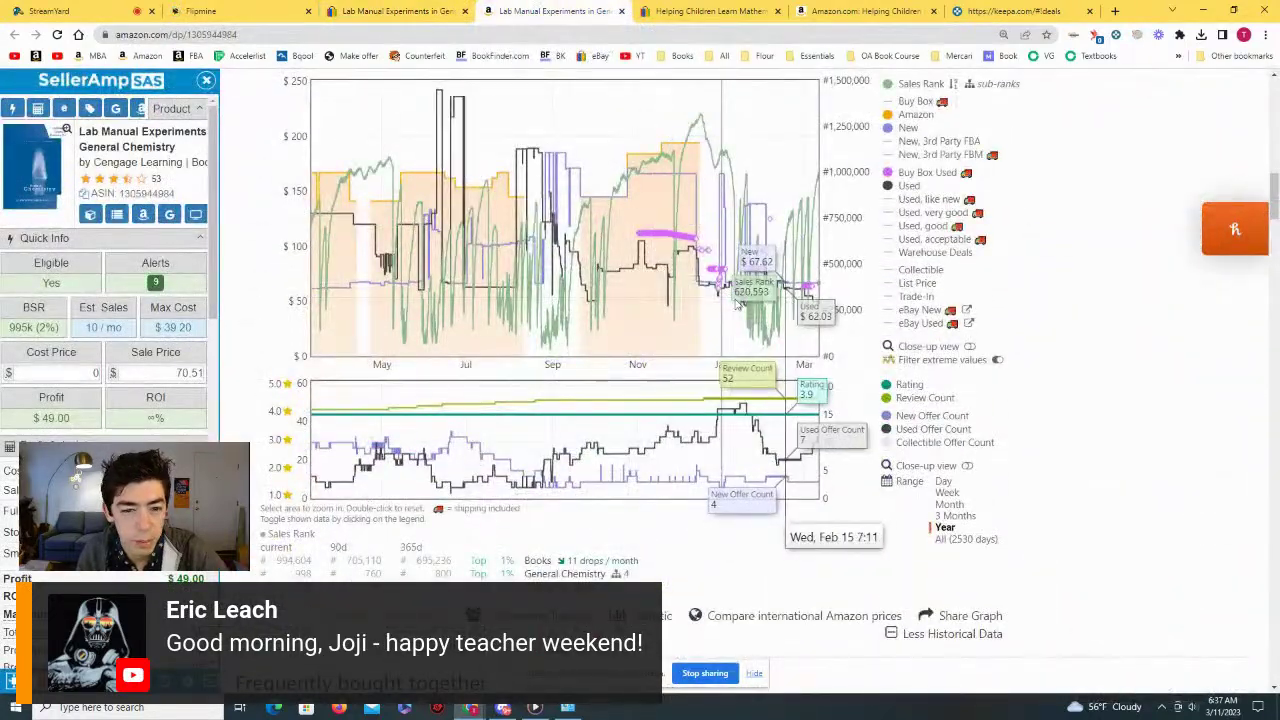
key("ctrl+shift+Tab")
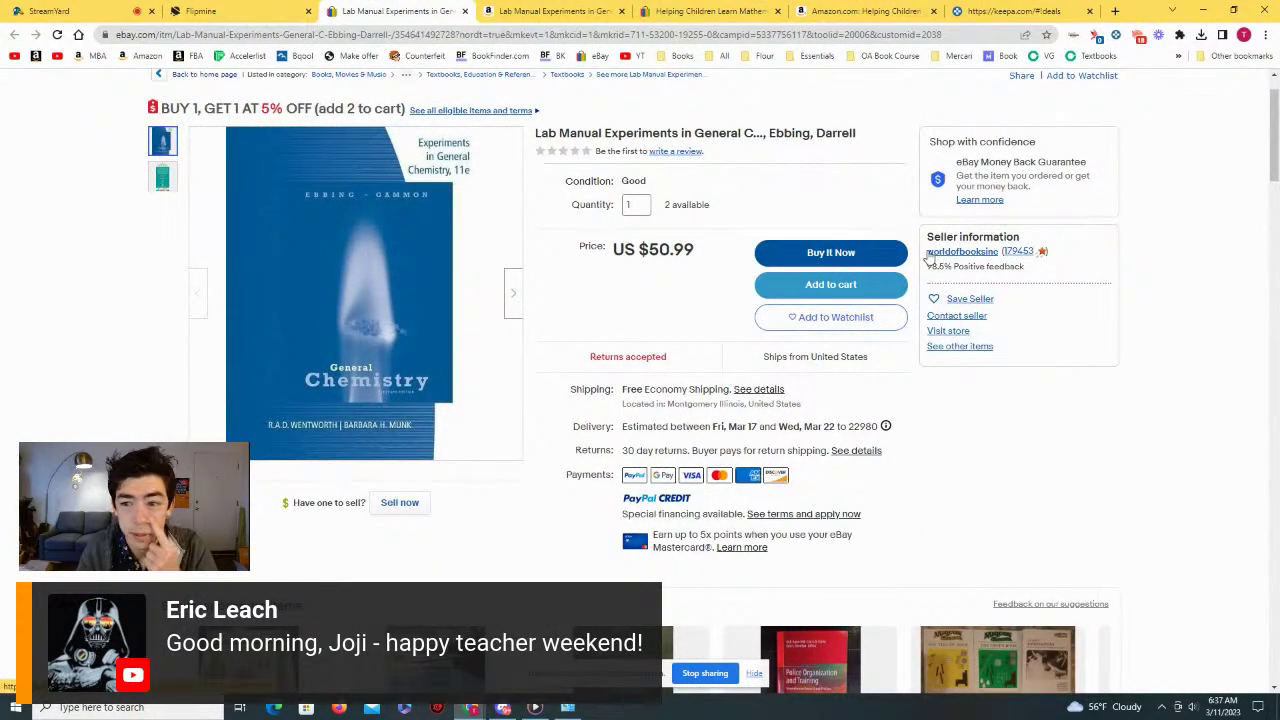
left_click(523, 8)
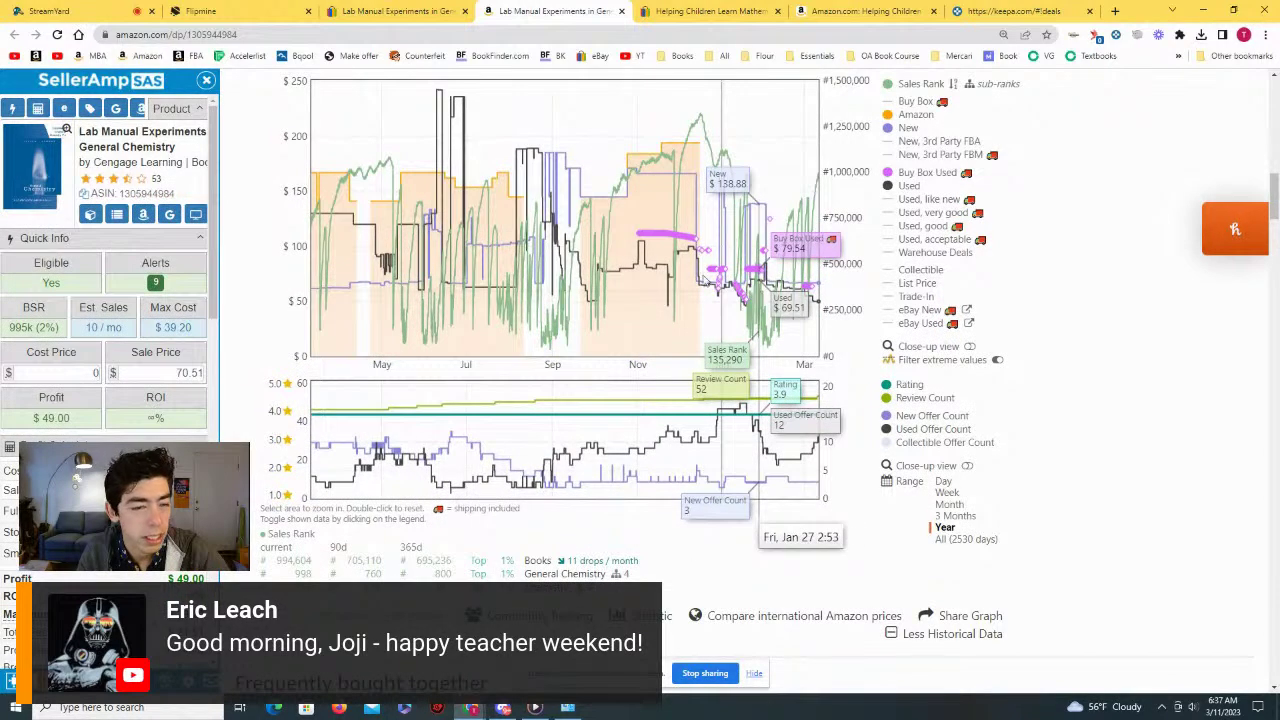
Step: Close the eBay and Amazon tabs for Lab Manual Experiments in General Chemistry
key("ctrl+shift+Tab")
left_click(466, 11)
left_click(466, 11)
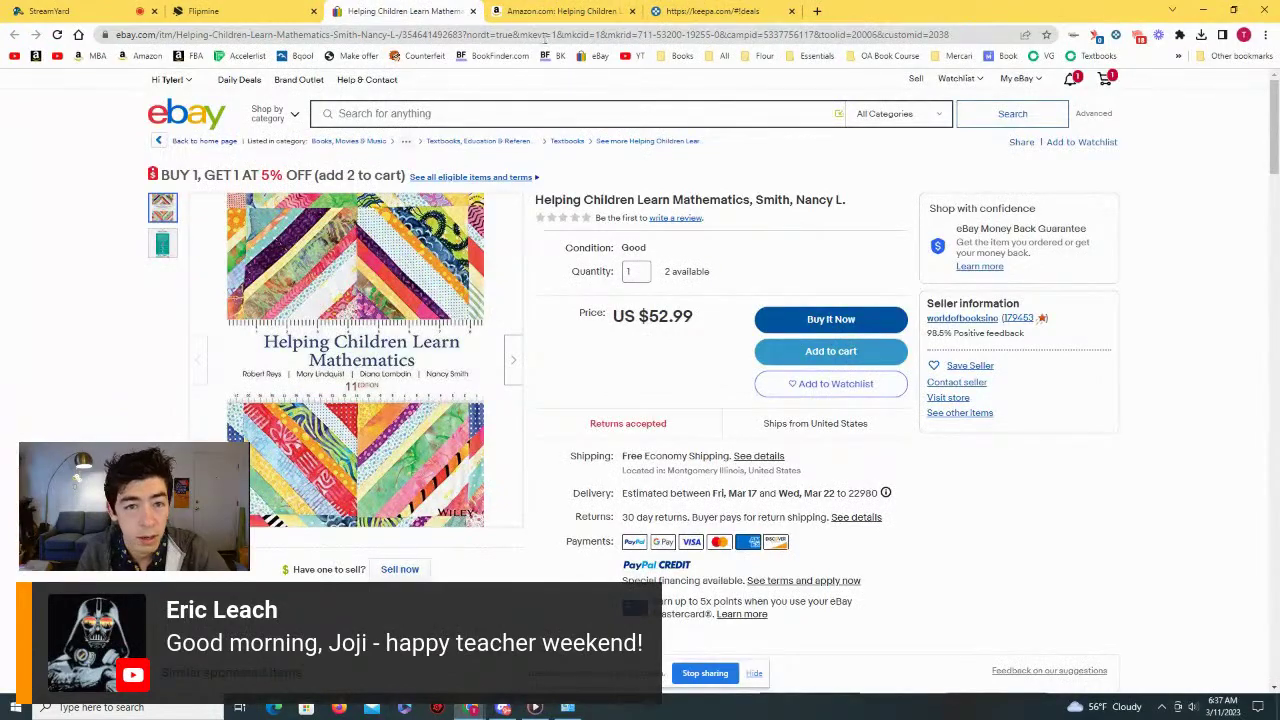
Step: Compare the eBay listing of Helping Children Learn Mathematics with its Amazon prices and one-year Keepa history
left_click(560, 11)
scroll(587, 166, "down", 8)
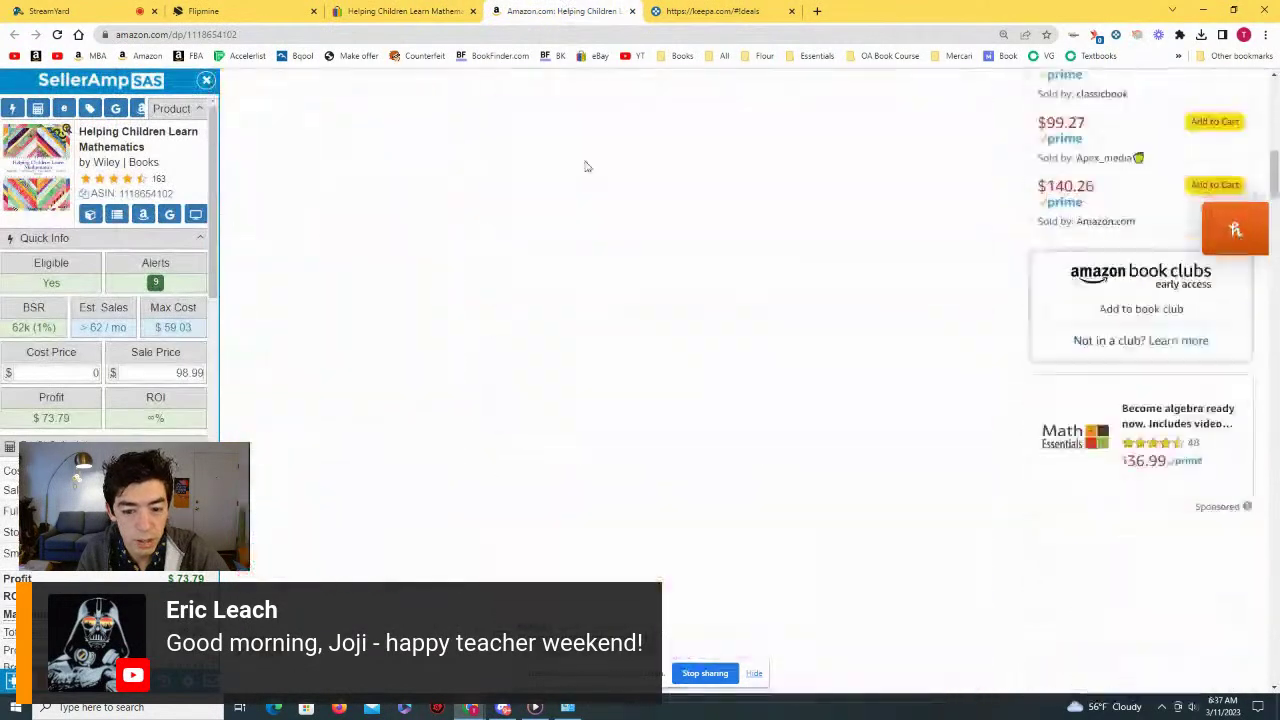
scroll(587, 166, "down", 6)
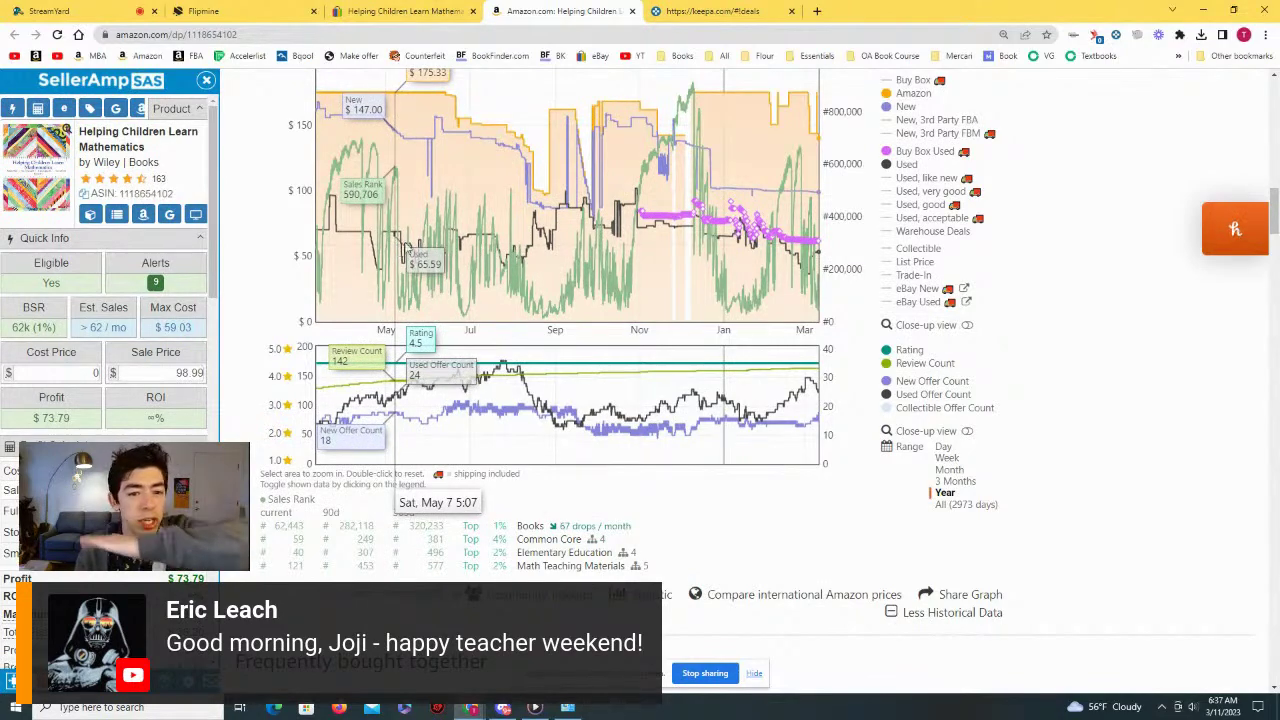
left_click(455, 12)
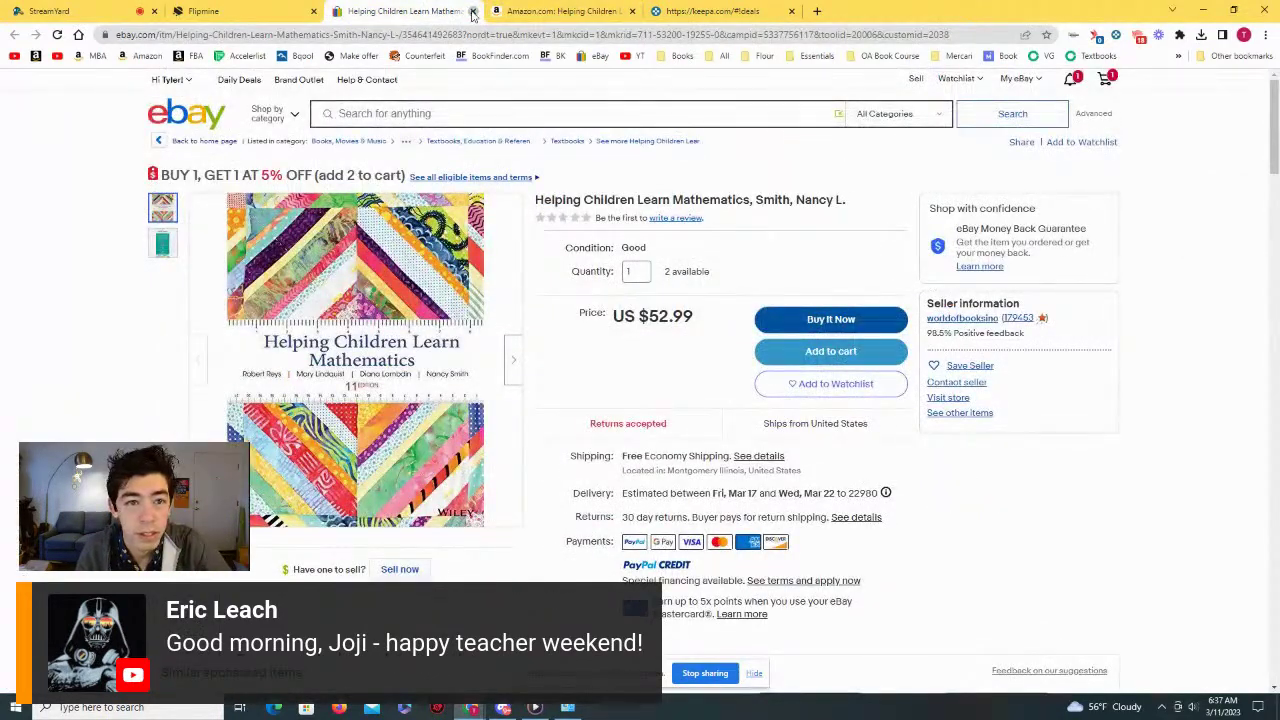
Step: Close the eBay and Amazon tabs for Helping Children Learn Mathematics and switch to StreamYard
left_click(473, 11)
left_click(473, 11)
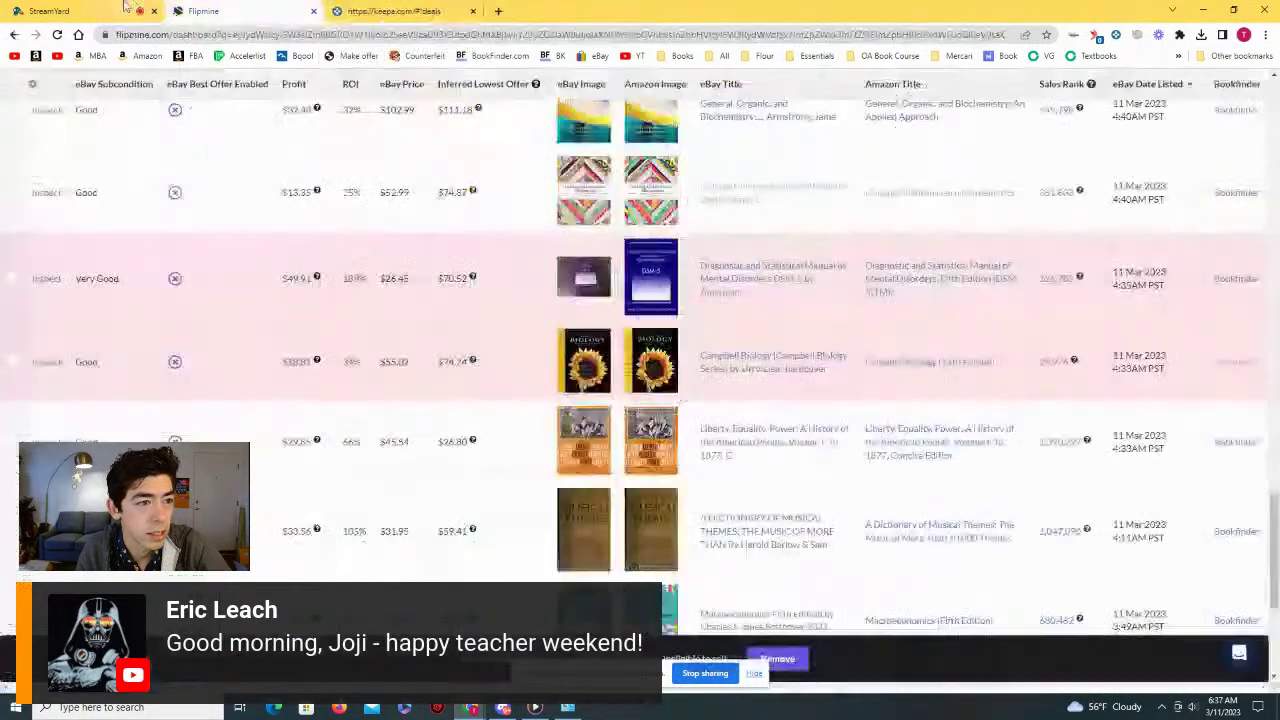
left_click(50, 11)
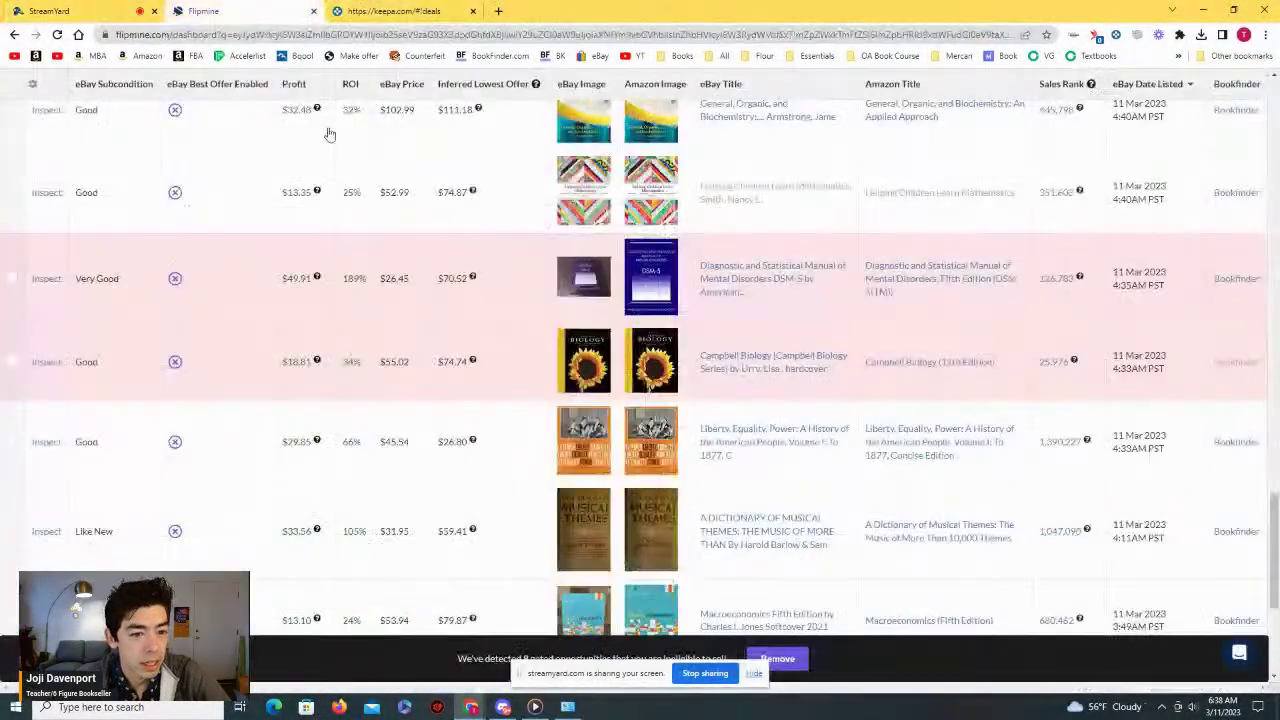
Step: Look through the older Flipmine book results, checking their profit, ROI, eBay price and sales rank for promising titles
scroll(476, 291, "down", 3)
scroll(478, 292, "up", 1)
scroll(600, 330, "down", 1)
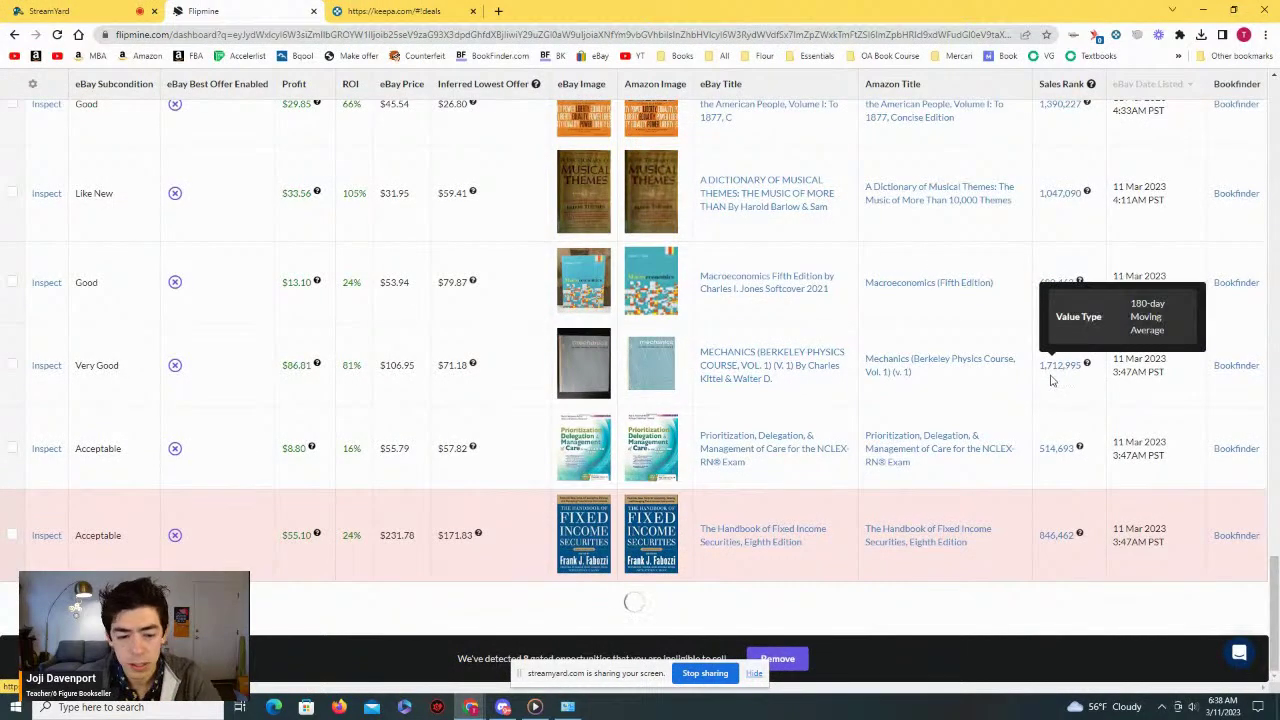
scroll(845, 418, "down", 6)
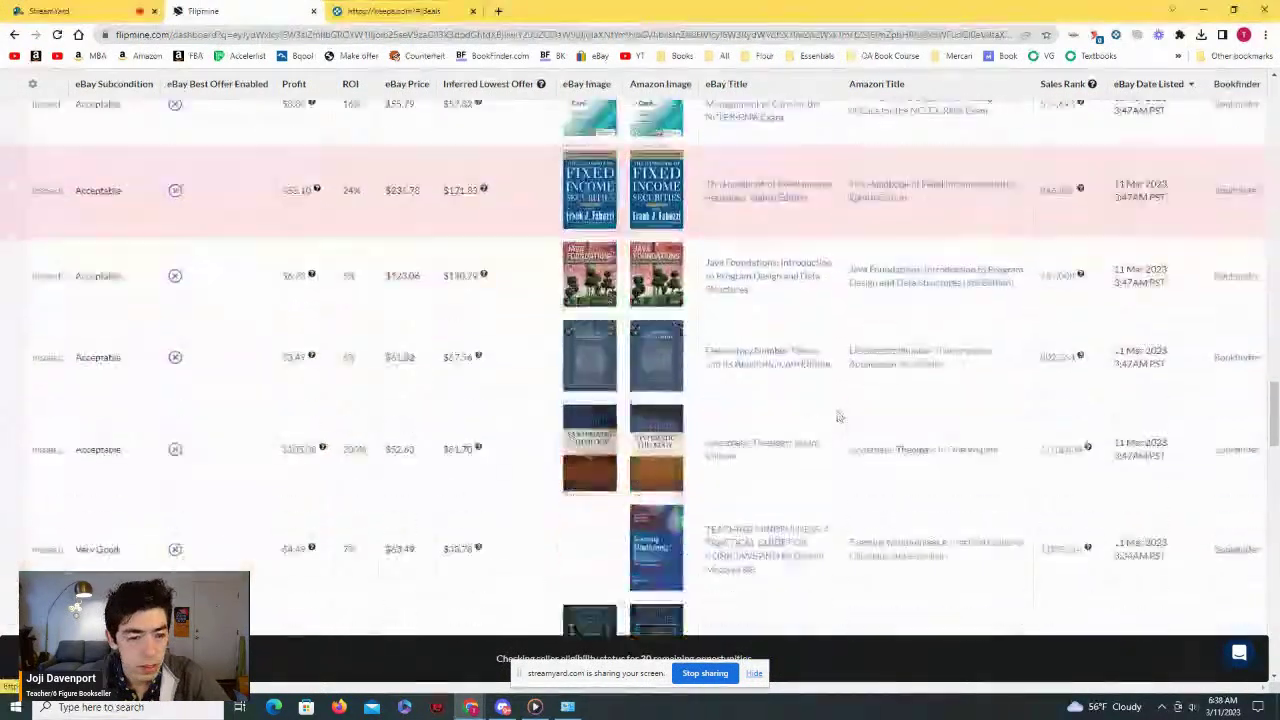
scroll(838, 415, "down", 3)
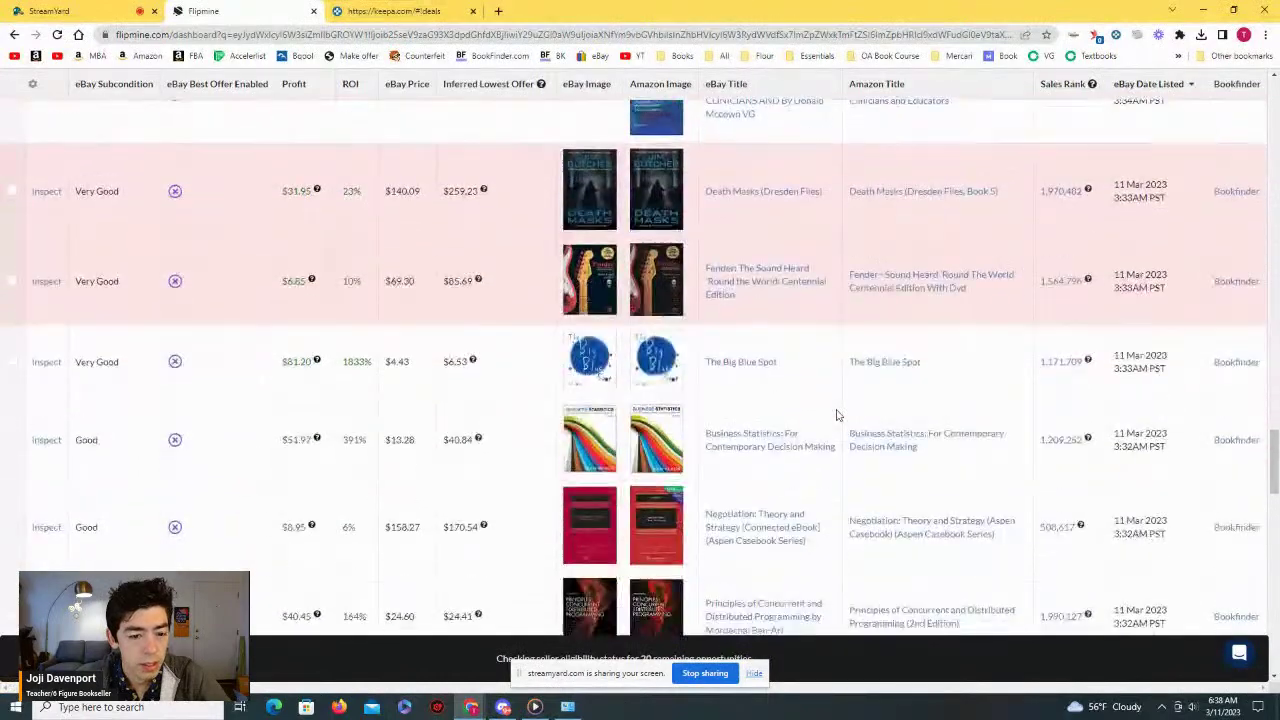
scroll(838, 415, "down", 1)
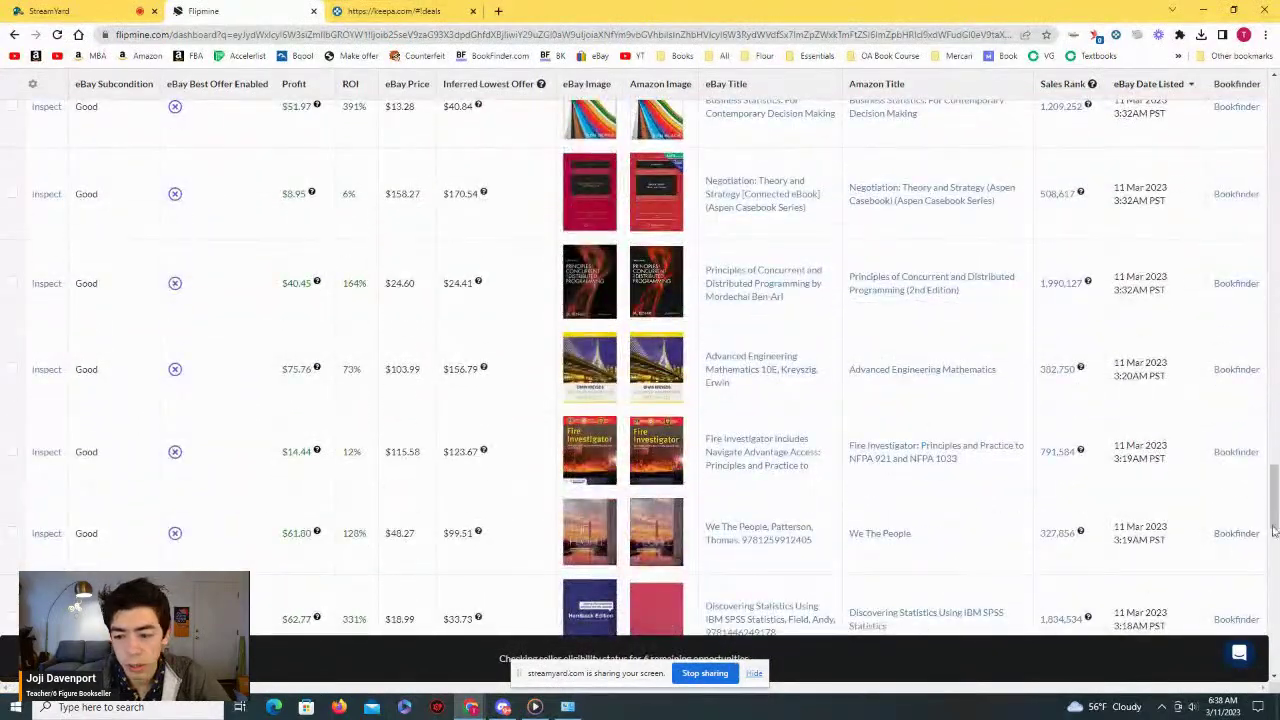
scroll(1231, 494, "down", 1)
right_click(775, 404)
left_click(1253, 490)
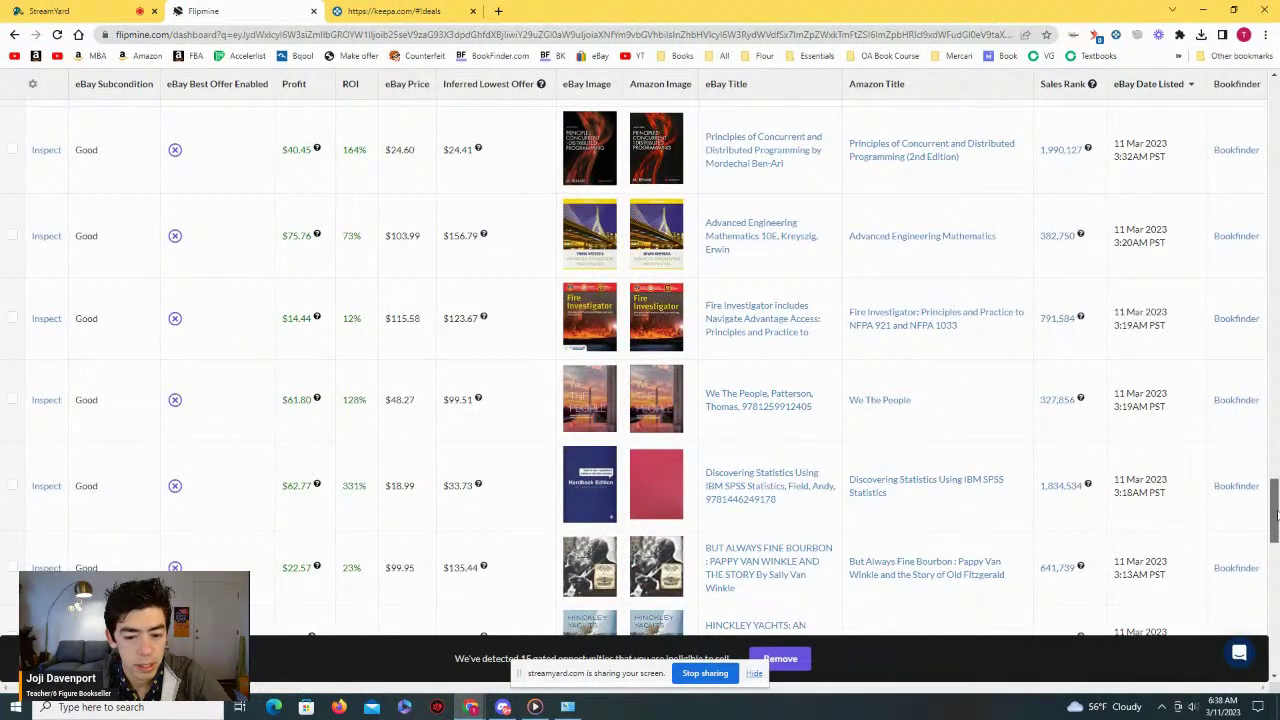
Step: Load the saved search "25 profit" for the Flipmine results
left_click_drag(1275, 514, 1275, 100)
scroll(1057, 297, "down", 1)
left_click(970, 345)
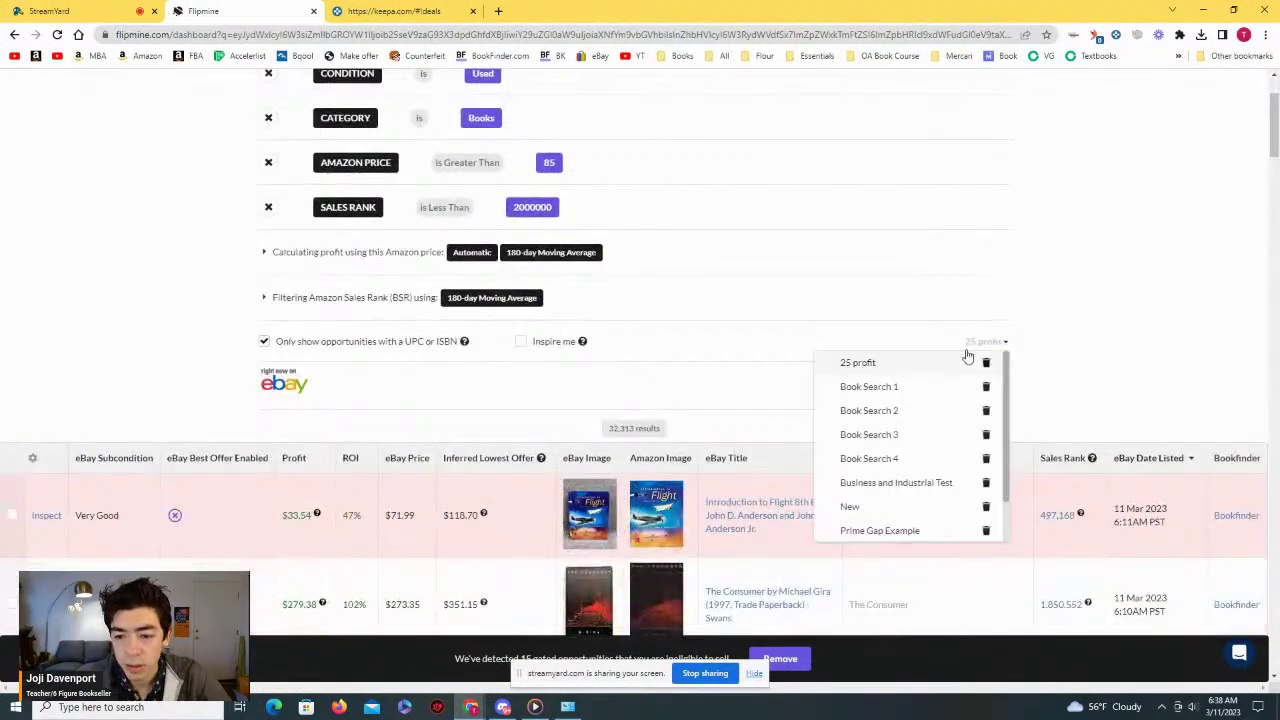
left_click(920, 368)
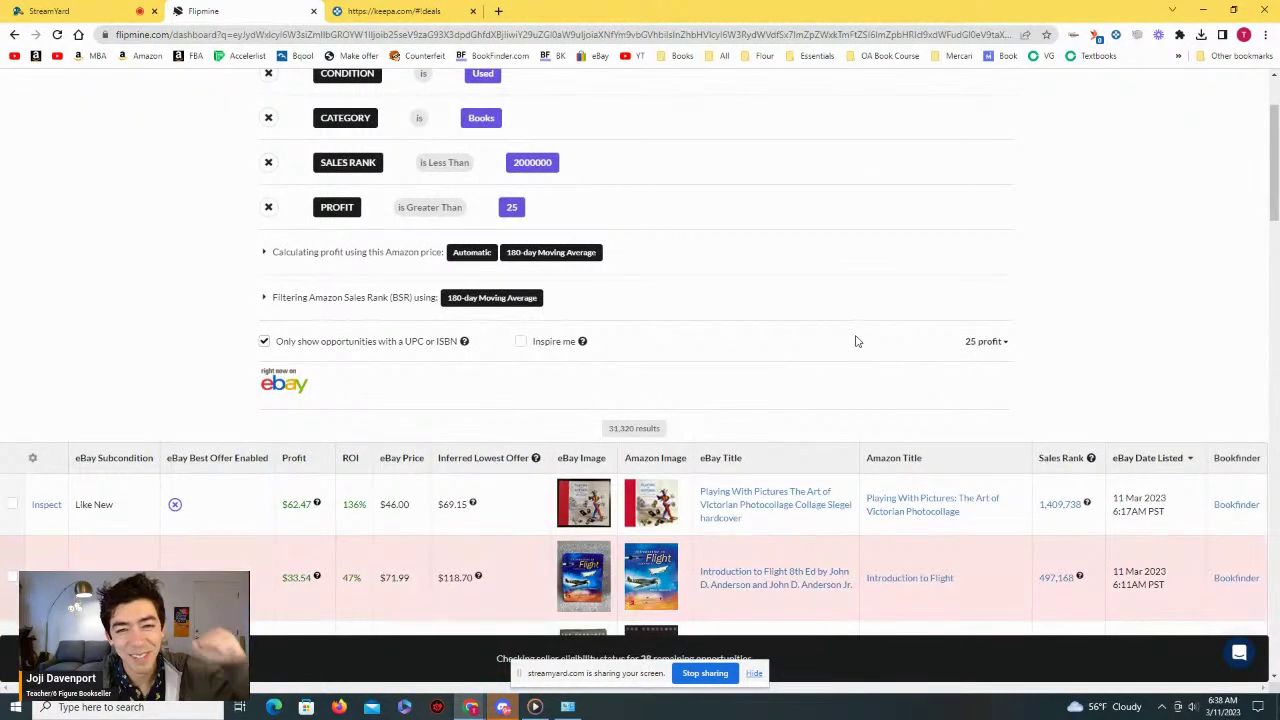
Step: Open the eBay listing and the Amazon page of Playing With Pictures from the Flipmine results in new tabs
scroll(856, 341, "down", 2)
right_click(735, 328)
left_click(780, 328)
right_click(912, 304)
left_click(950, 316)
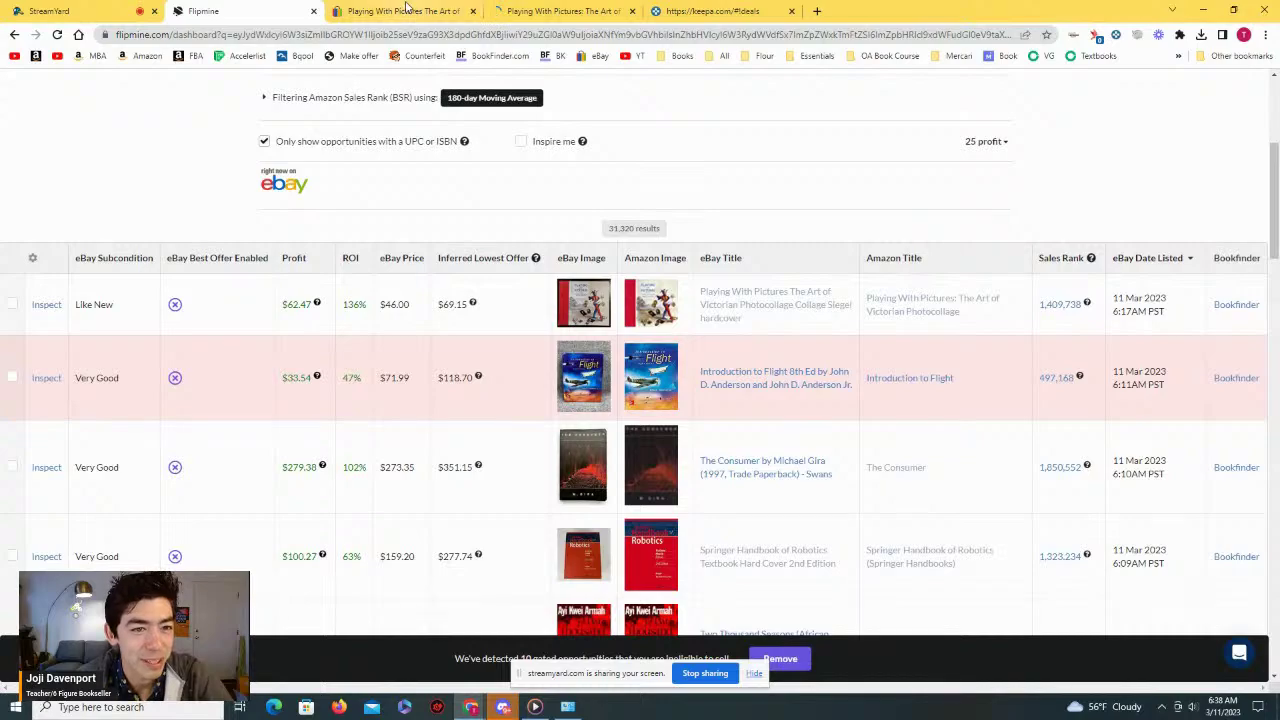
Step: Compare the eBay listing of Playing With Pictures with its Amazon price and one-year Keepa history, zooming in on May to August and August to December
left_click(405, 8)
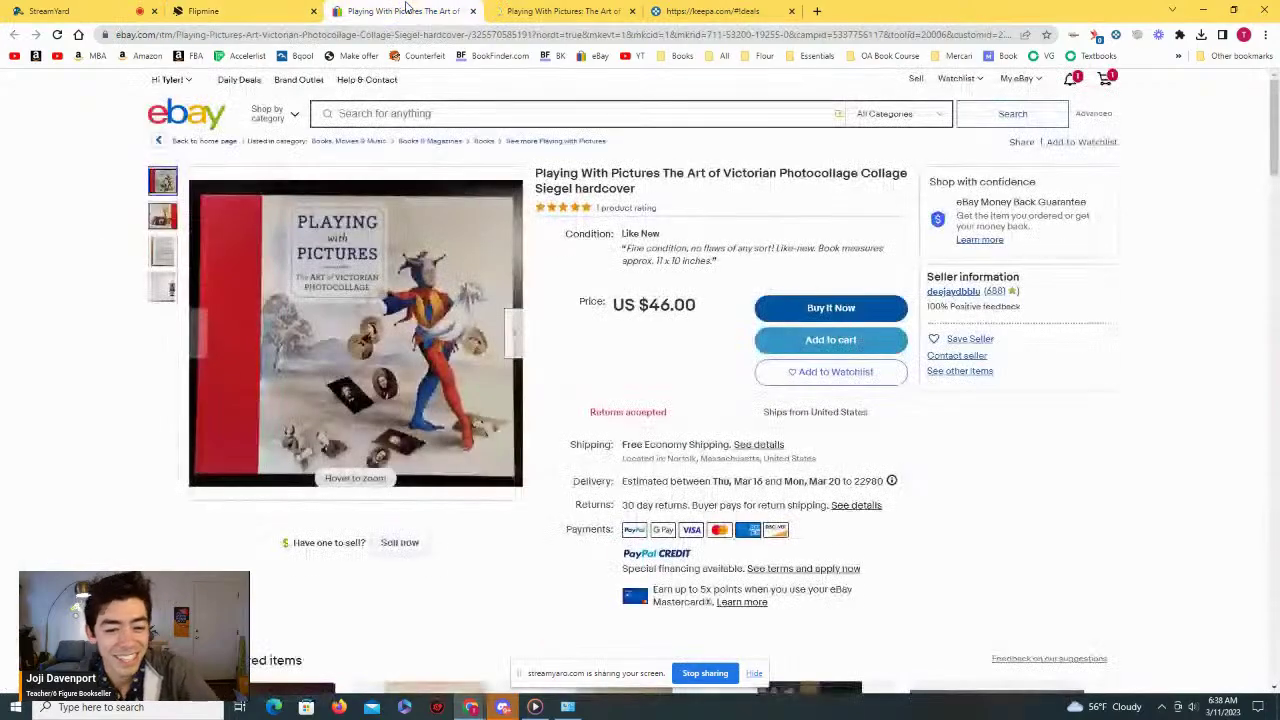
left_click(505, 12)
scroll(567, 250, "down", 5)
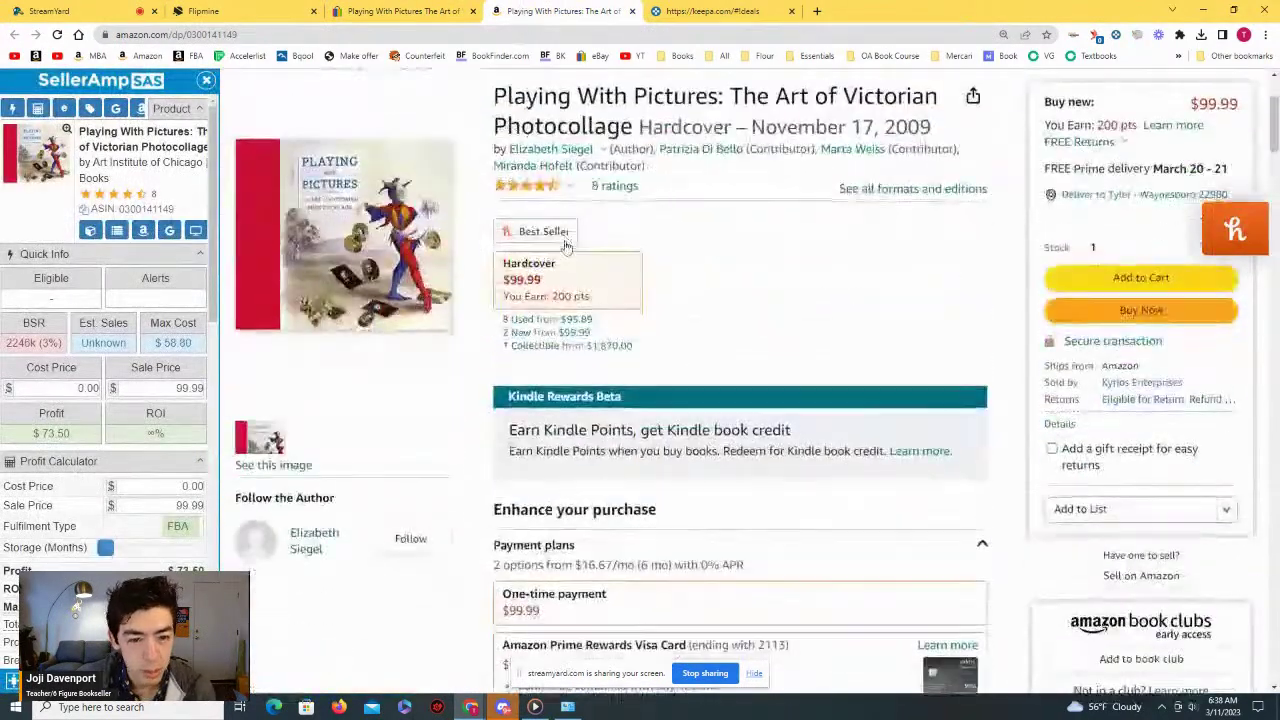
scroll(567, 250, "down", 10)
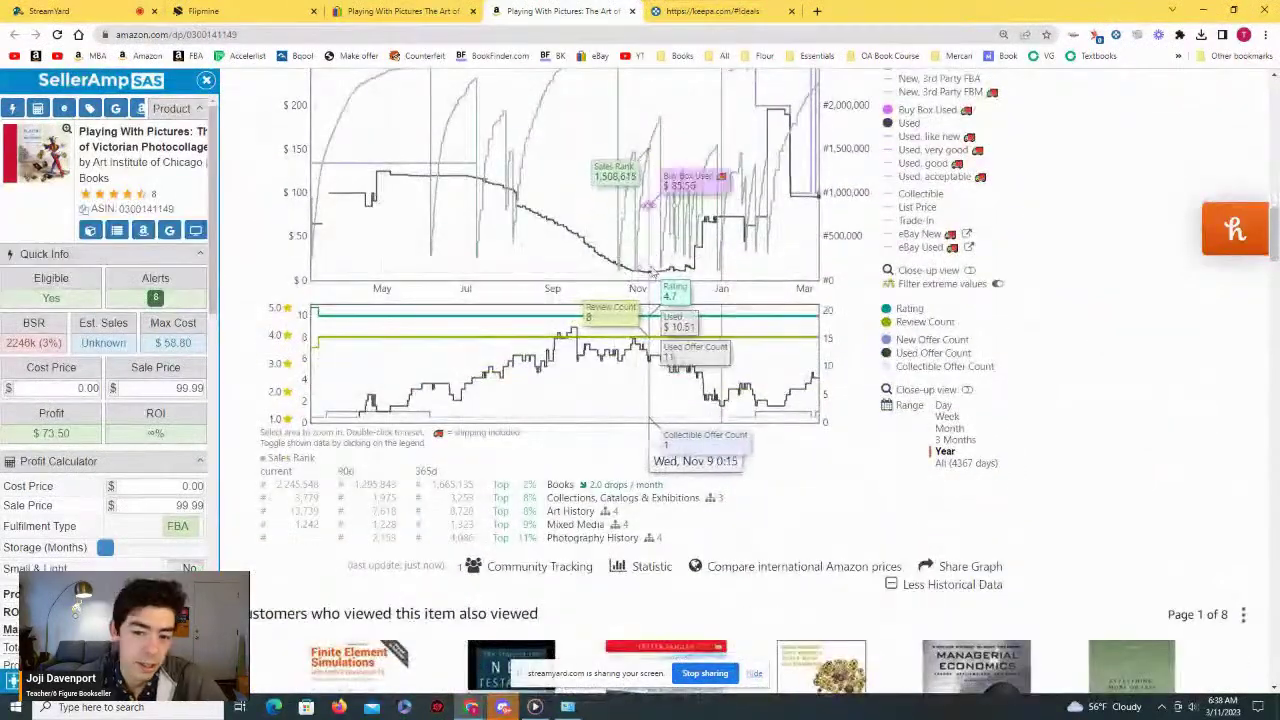
left_click_drag(541, 205, 403, 214)
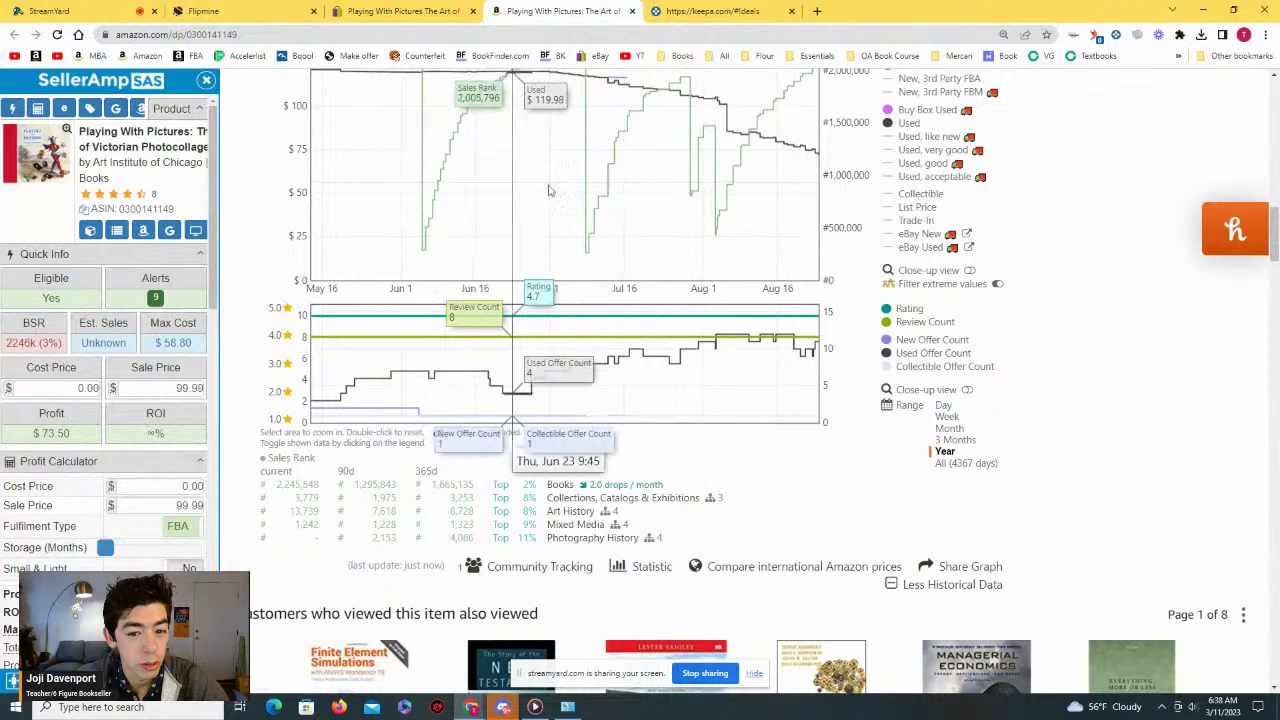
scroll(440, 185, "up", 1)
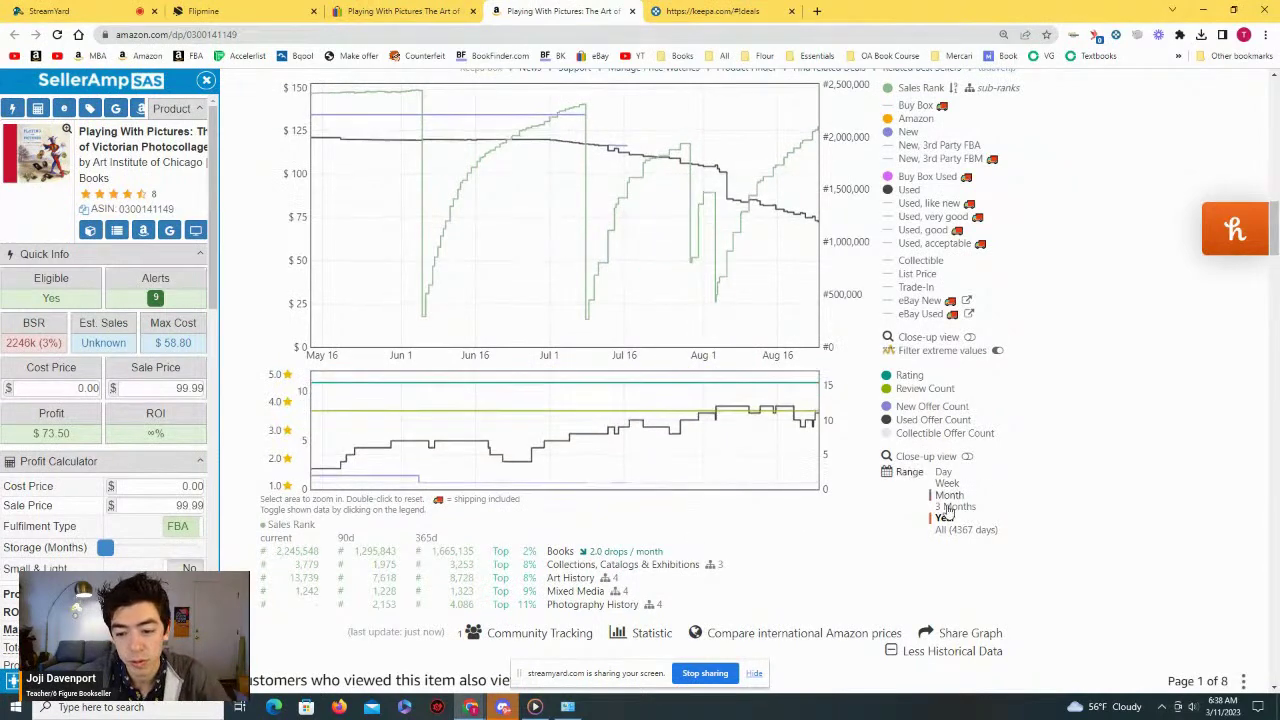
left_click_drag(500, 340, 703, 362)
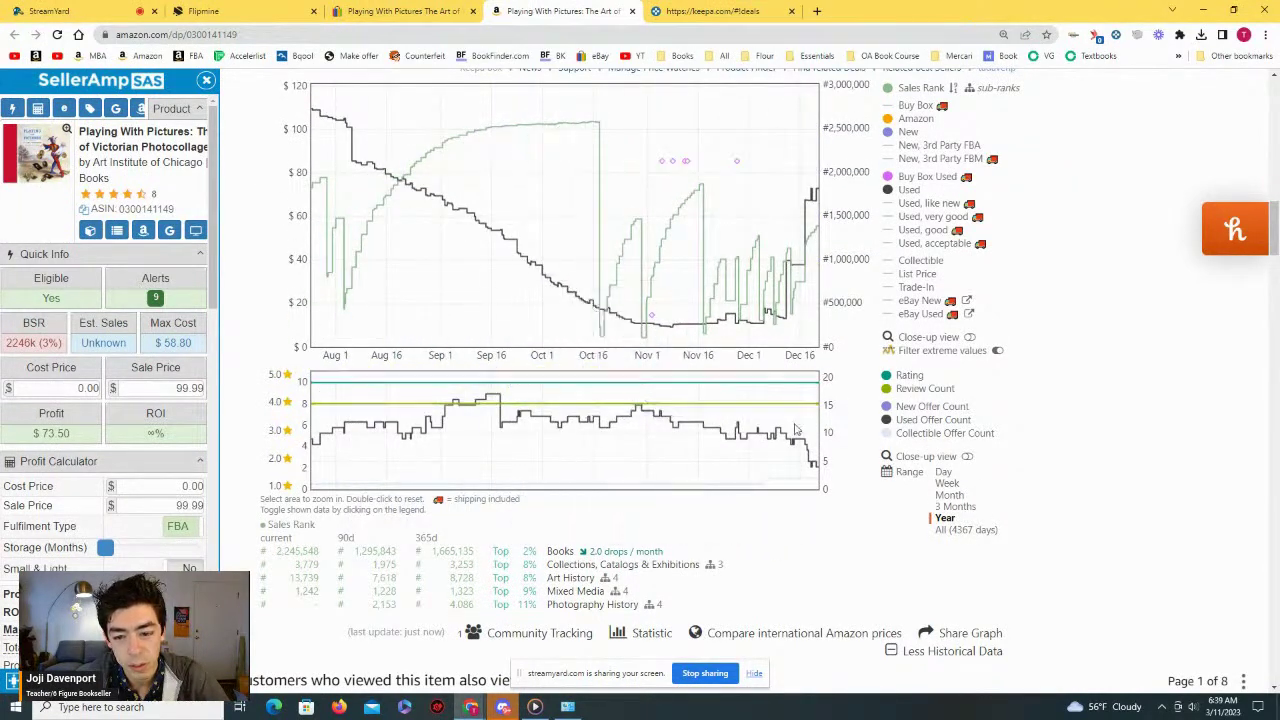
left_click(944, 518)
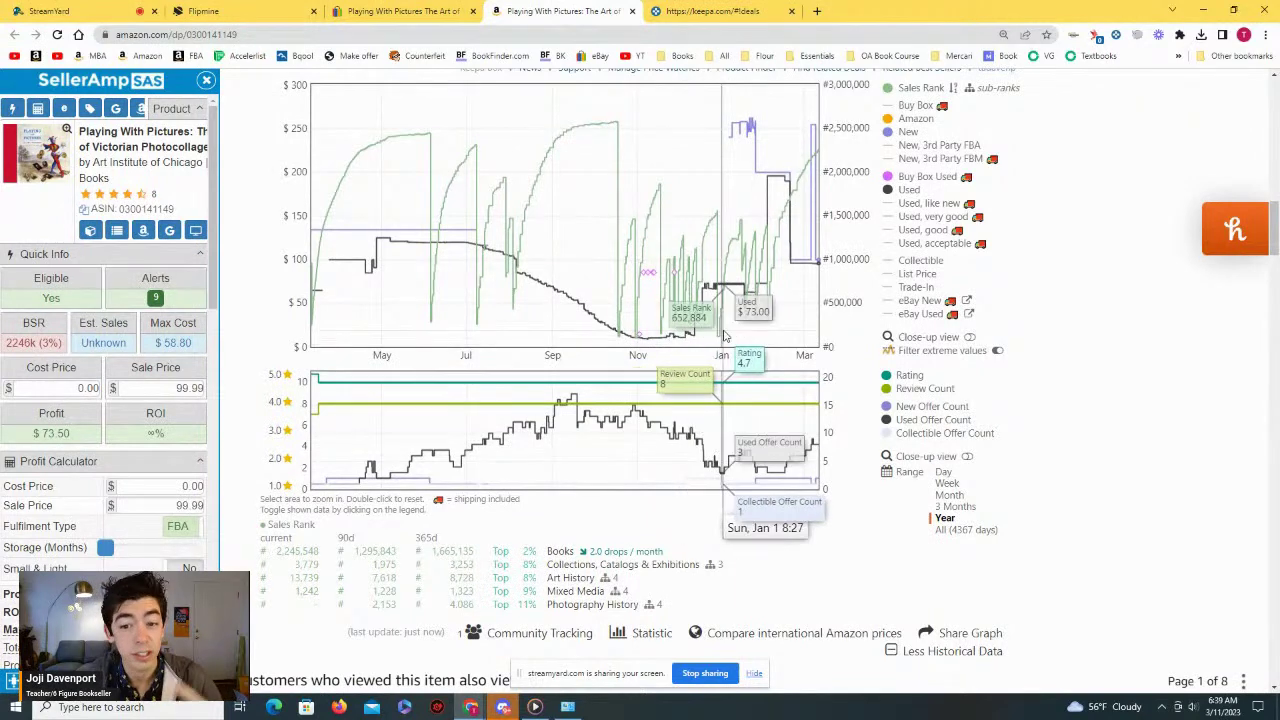
Step: Examine the all-time Keepa history of Playing With Pictures, zooming in on 2017 to 2022 and one winter, and return to the one-year range
left_click(962, 530)
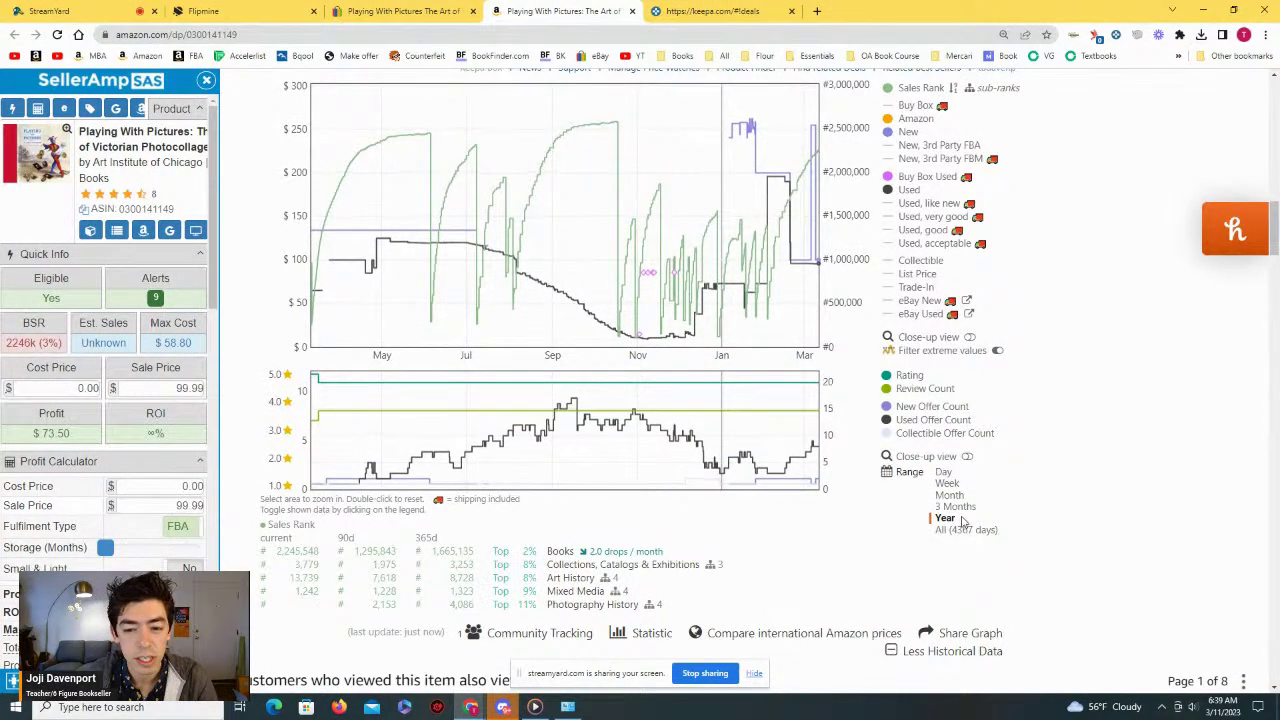
left_click_drag(808, 357, 548, 356)
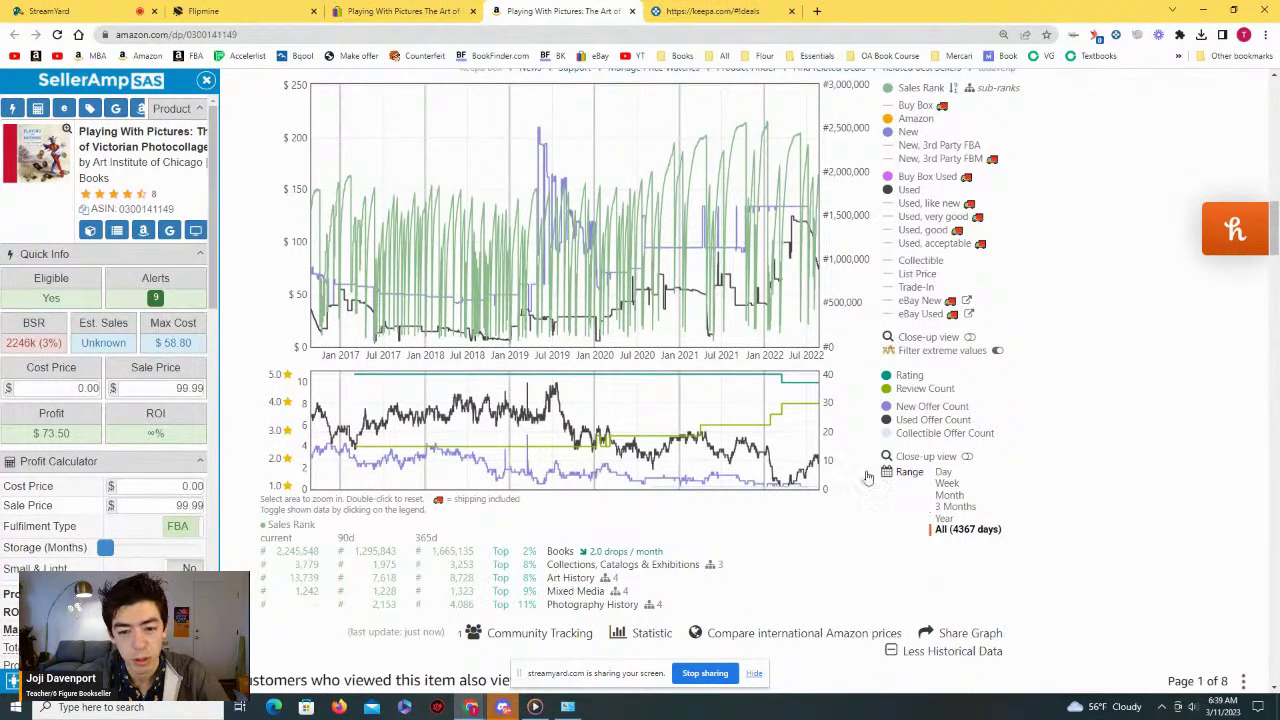
left_click_drag(585, 357, 612, 357)
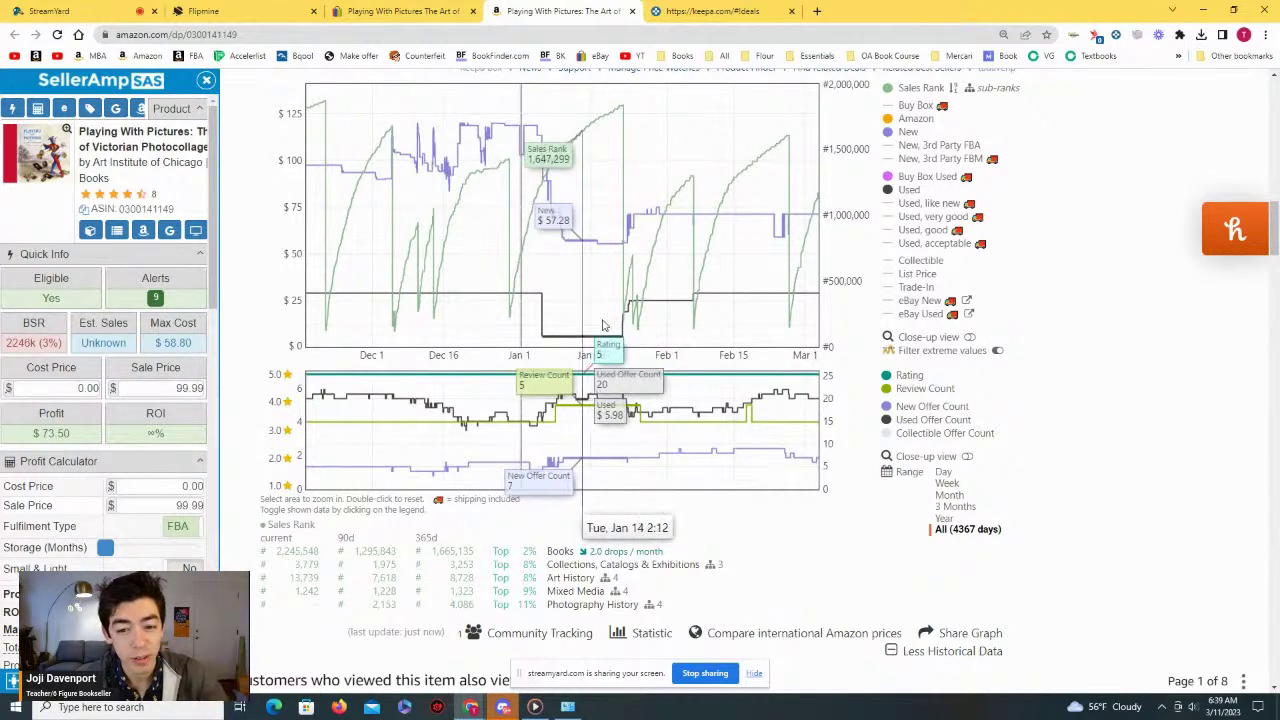
left_click(966, 518)
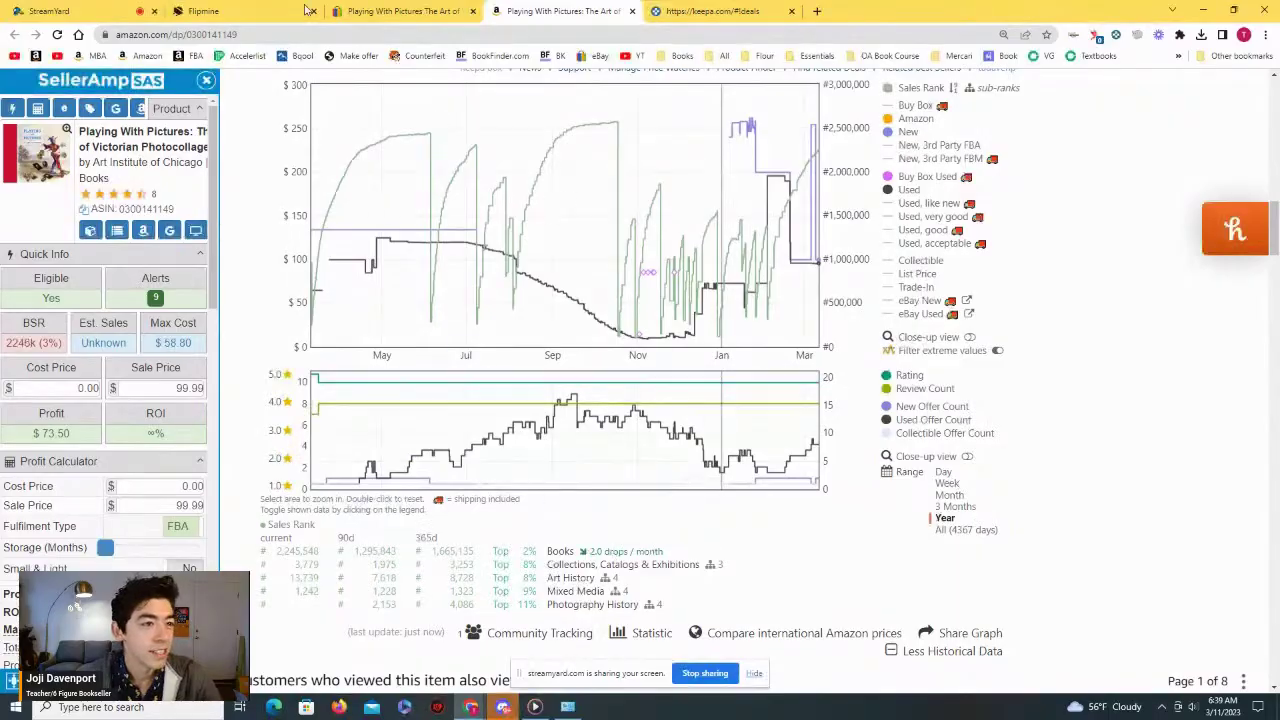
Step: Switch the StreamYard broadcast layout to the shared screen with the webcam inset
left_click(49, 11)
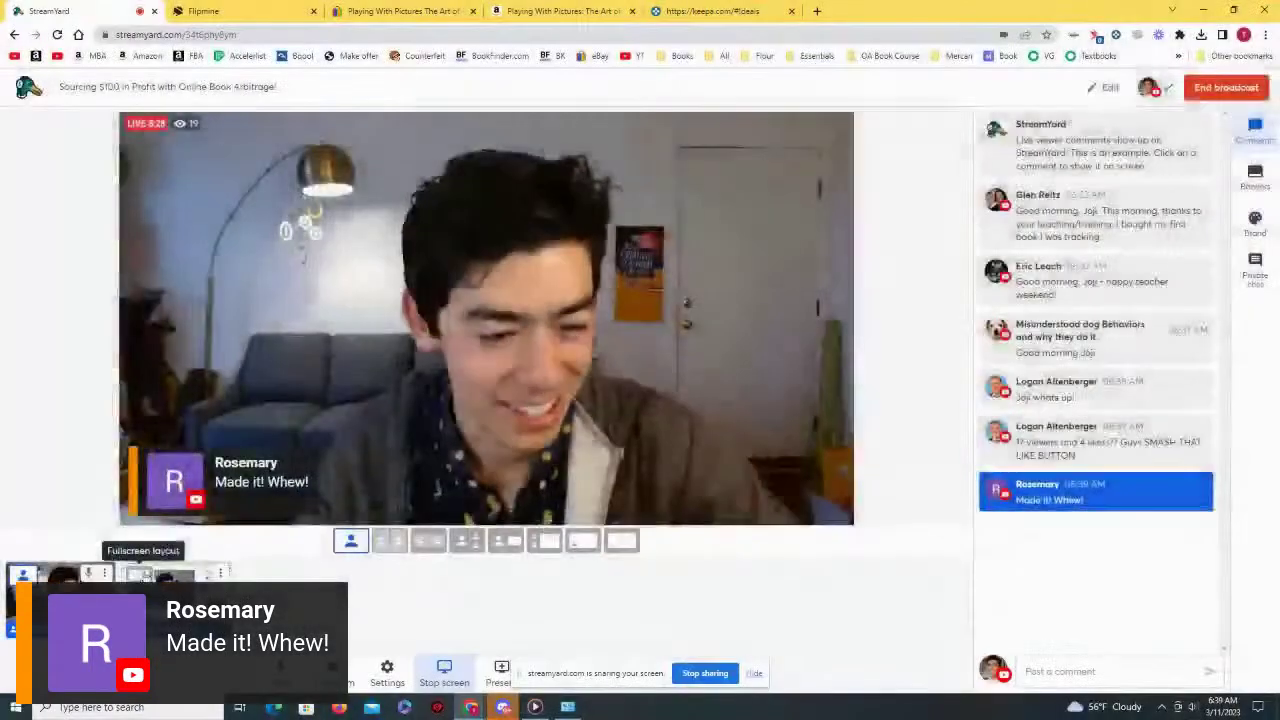
left_click(140, 573)
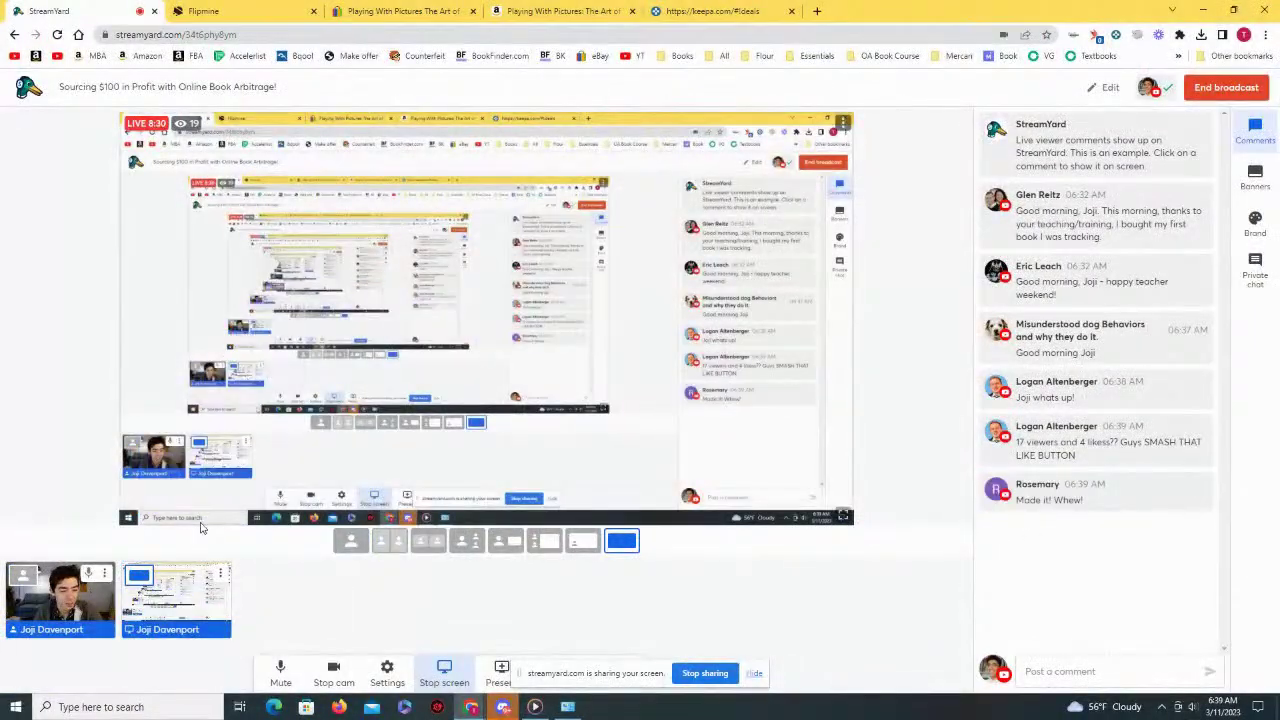
left_click(140, 573)
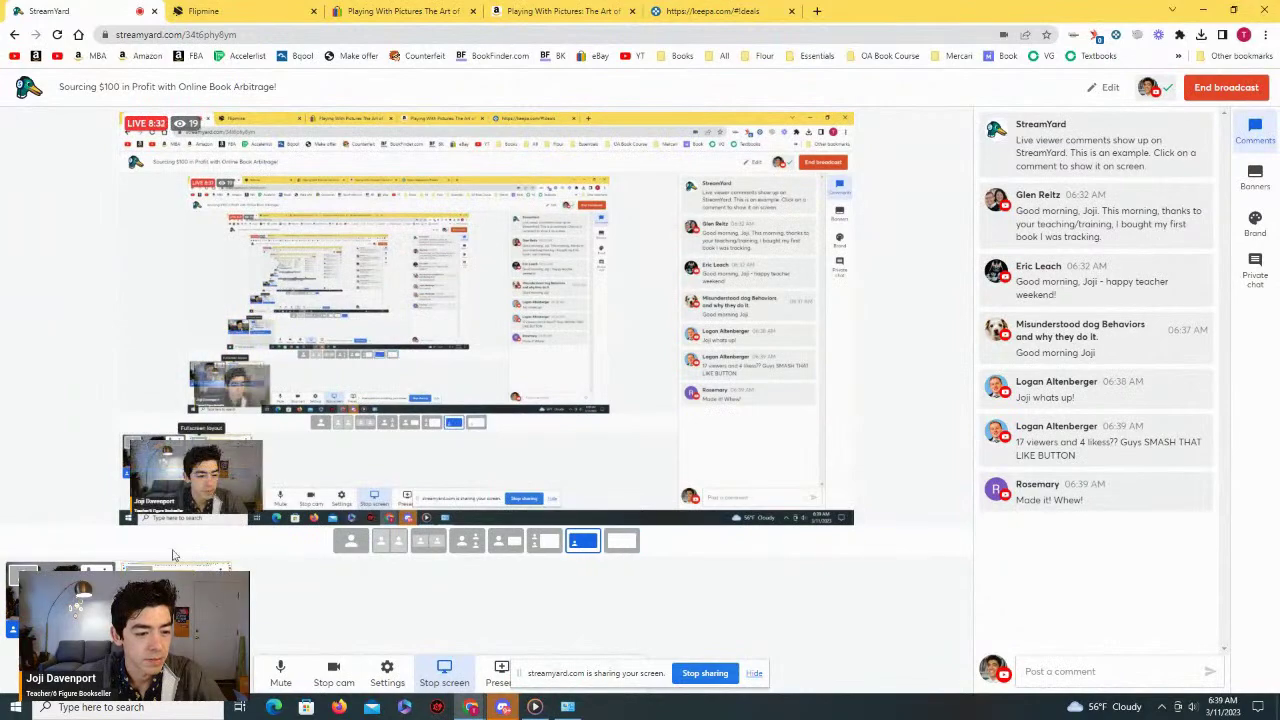
Step: Recheck the eBay listing of Playing With Pictures against its all-time Keepa price history
left_click(468, 18)
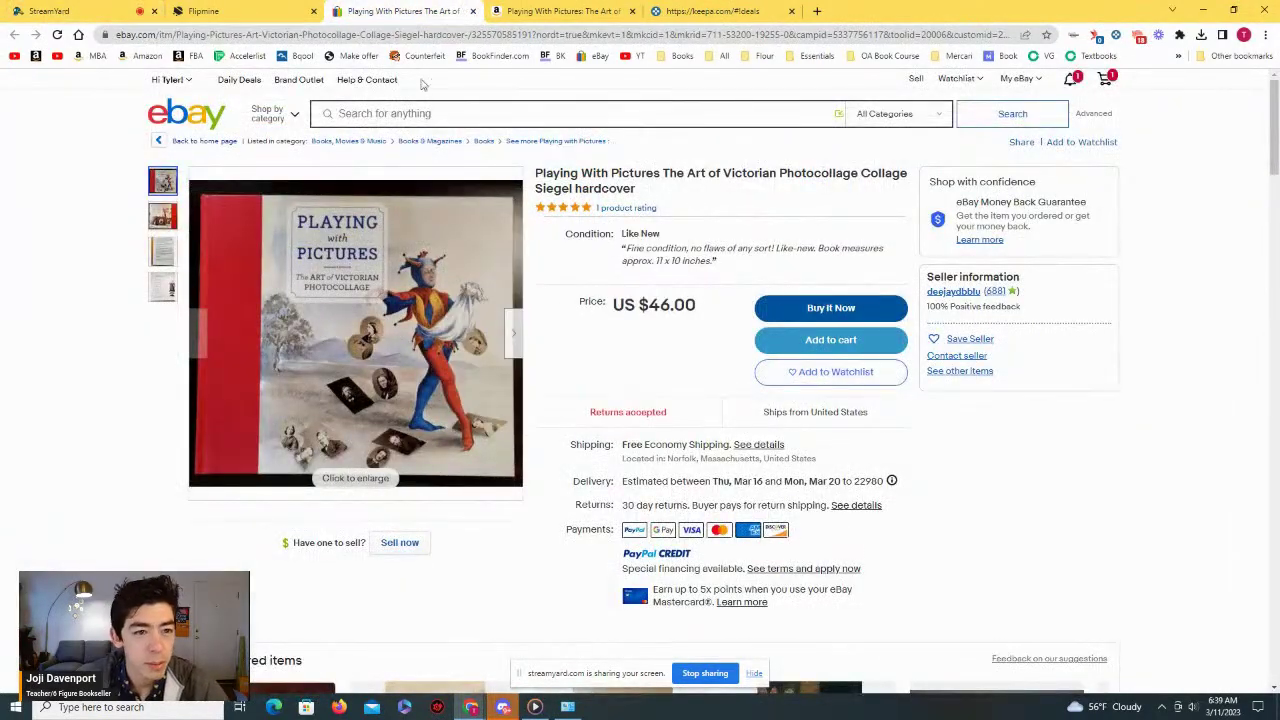
left_click(560, 11)
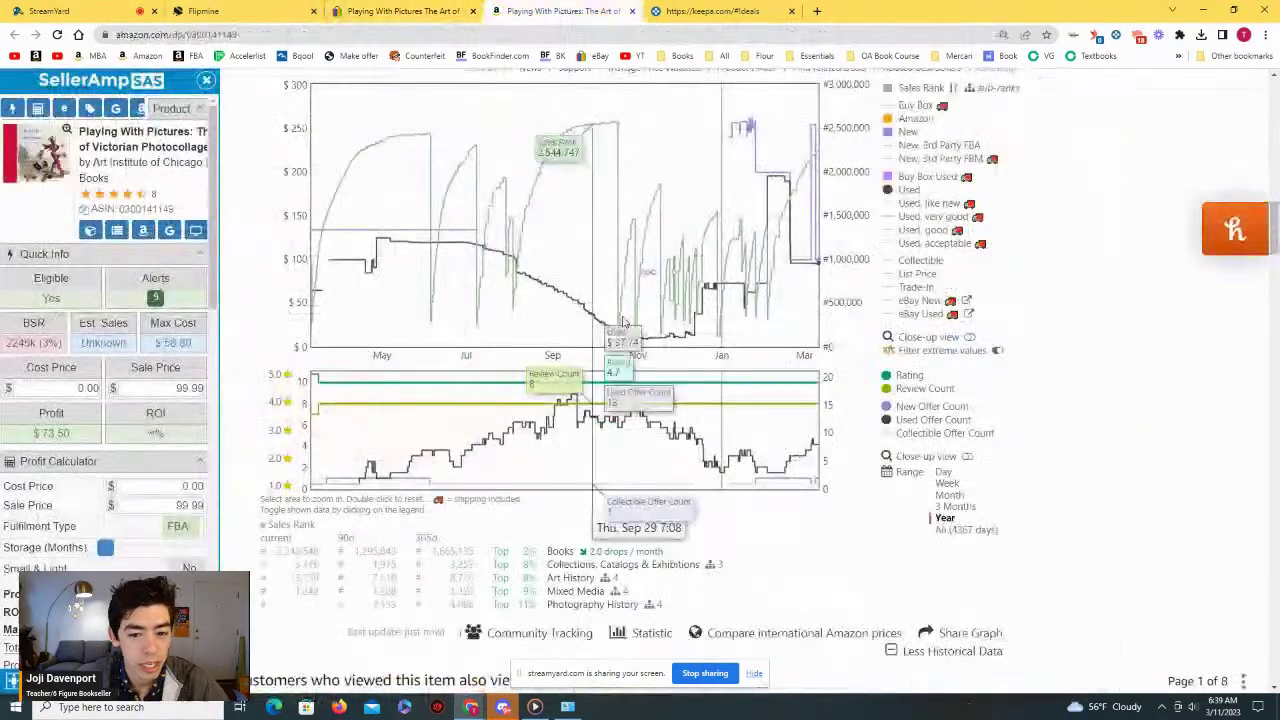
left_click(972, 529)
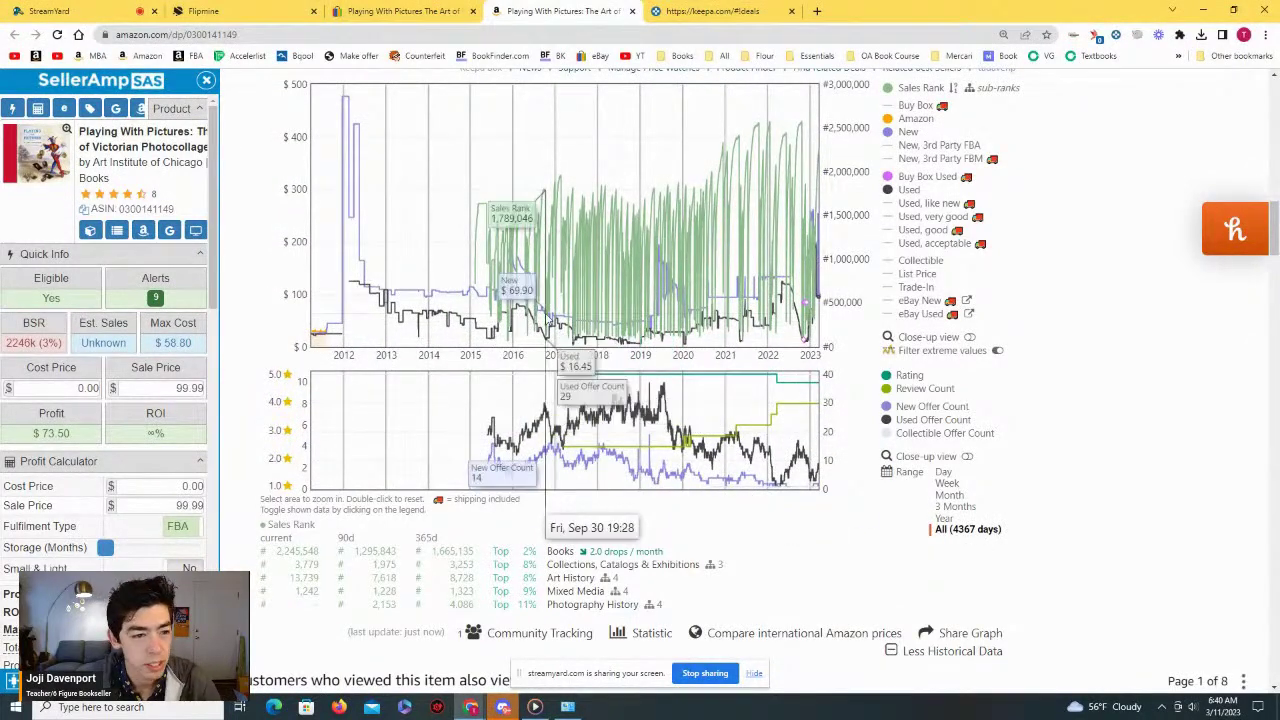
Step: Start tracking Playing With Pictures on Keepa at a used price of $8.00 or less and return to its price history
scroll(543, 320, "up", 4)
scroll(420, 363, "down", 2)
left_click(366, 251)
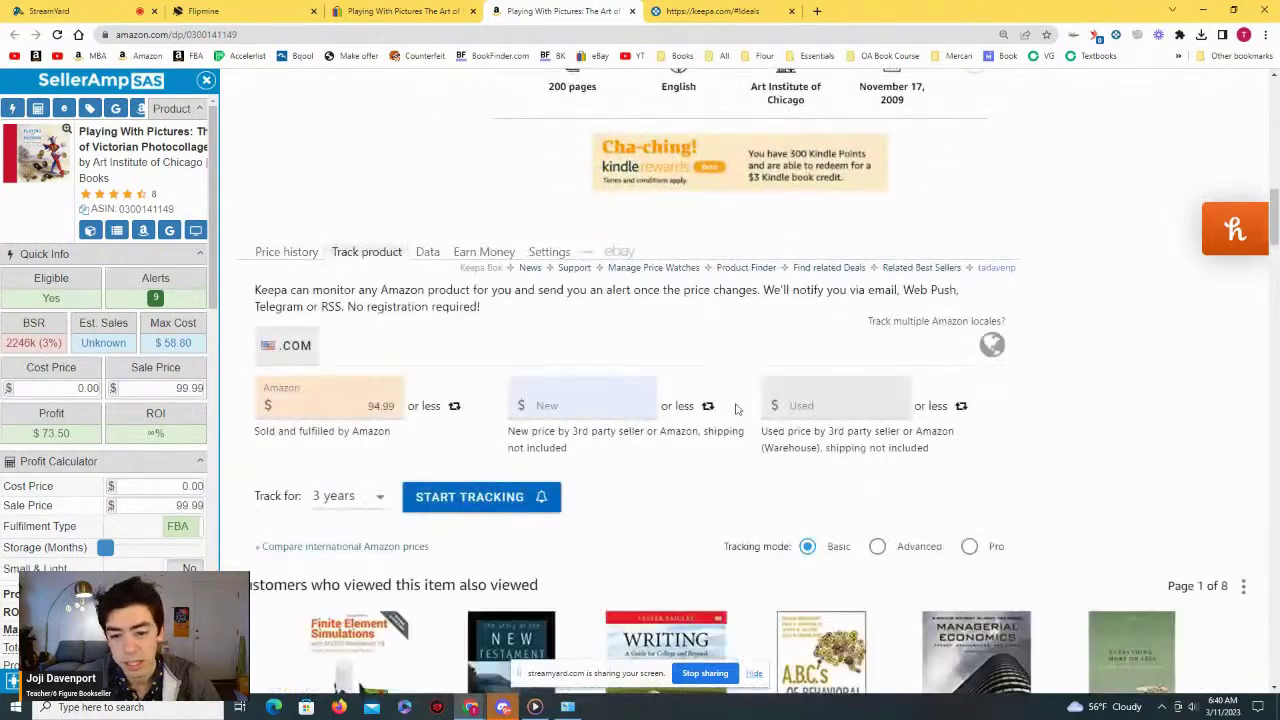
scroll(615, 388, "up", 10)
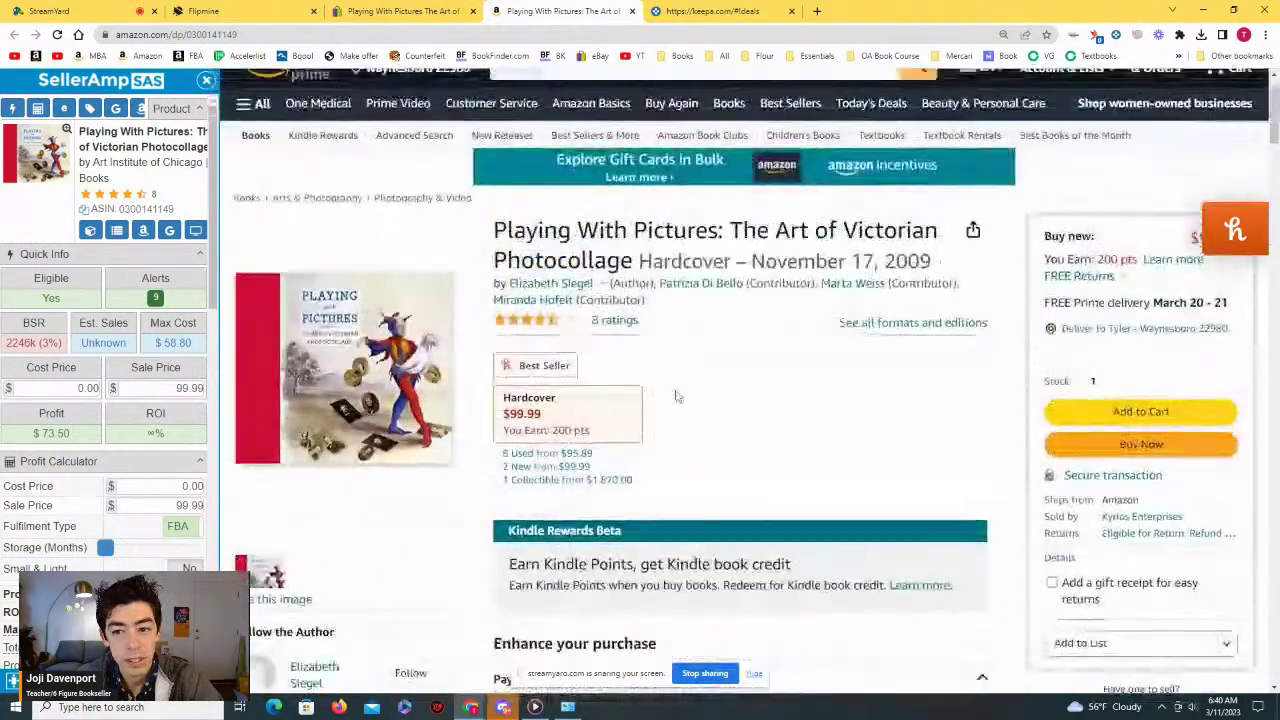
scroll(855, 328, "down", 5)
scroll(855, 328, "down", 5)
left_click(347, 300)
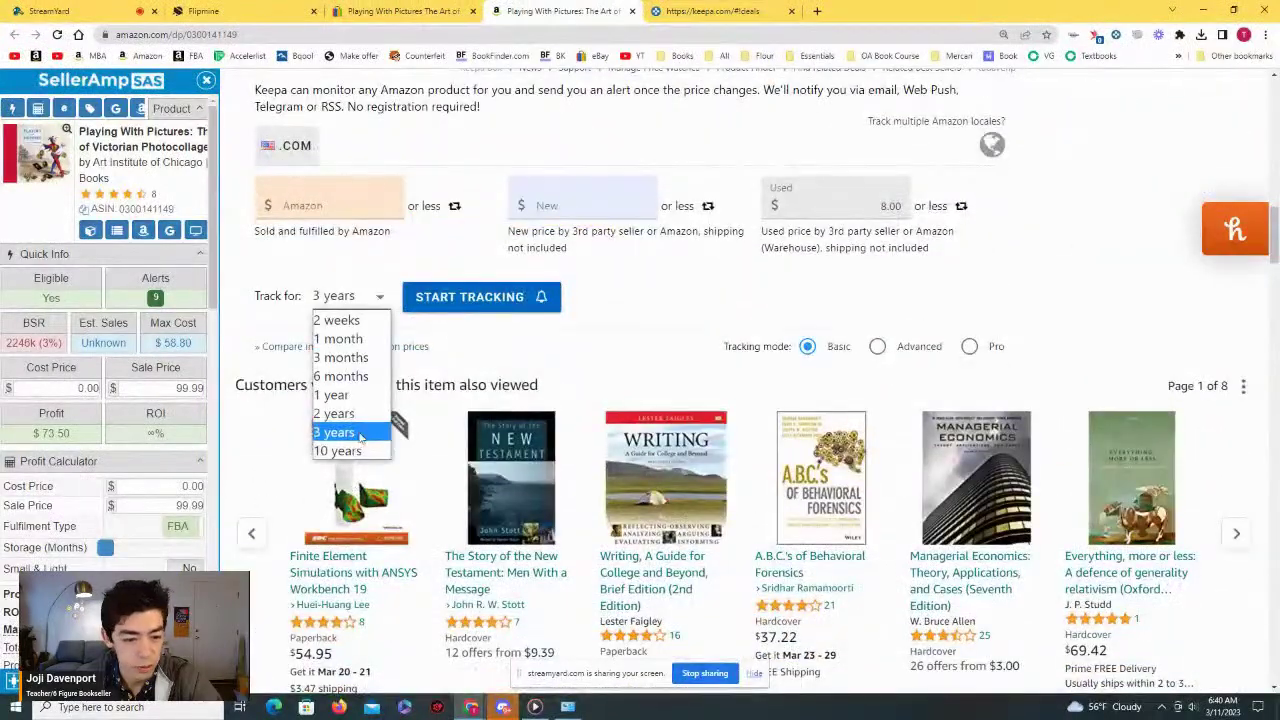
left_click(505, 312)
scroll(730, 368, "up", 4)
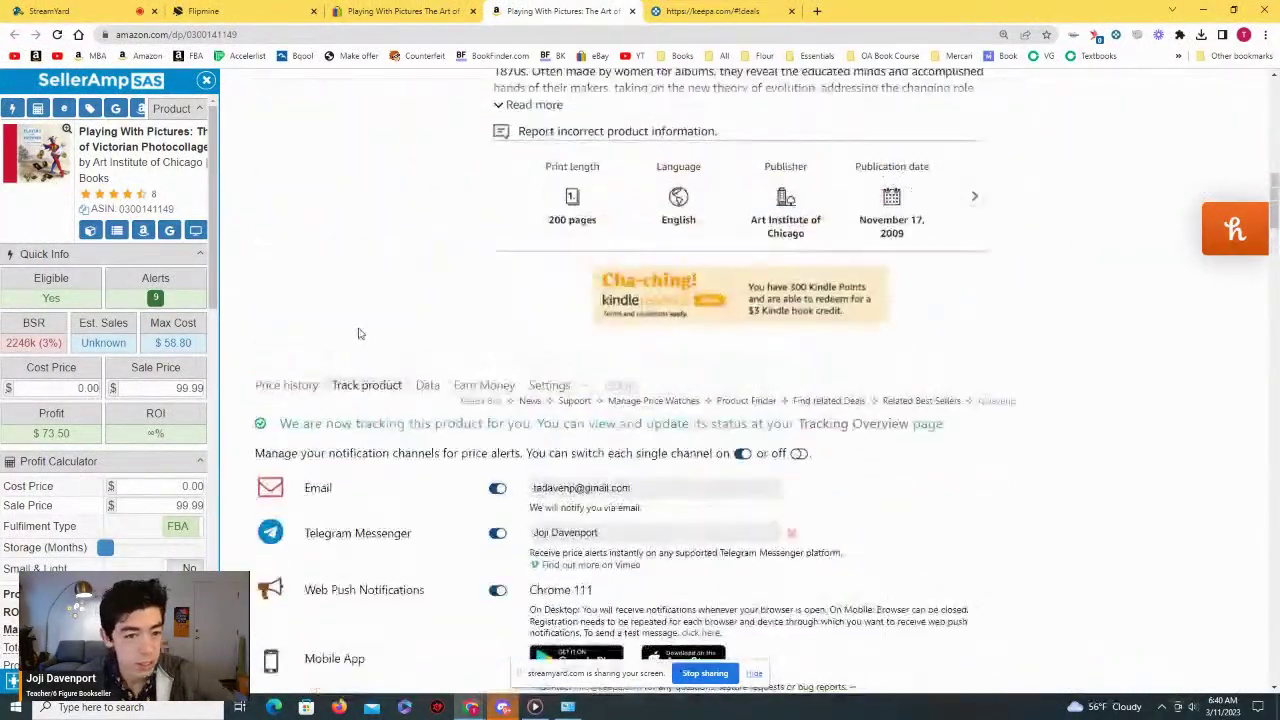
left_click(300, 381)
scroll(524, 378, "down", 1)
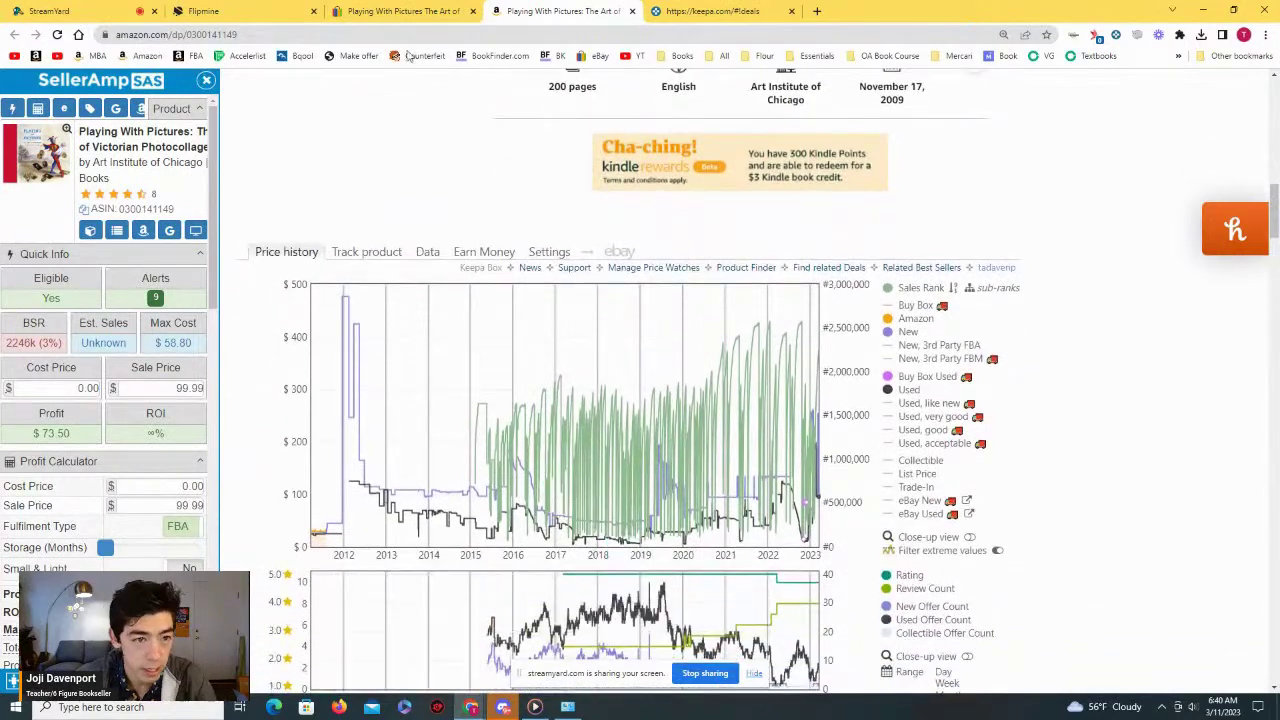
Step: Close the eBay and Amazon pages of Playing With Pictures
left_click(365, 9)
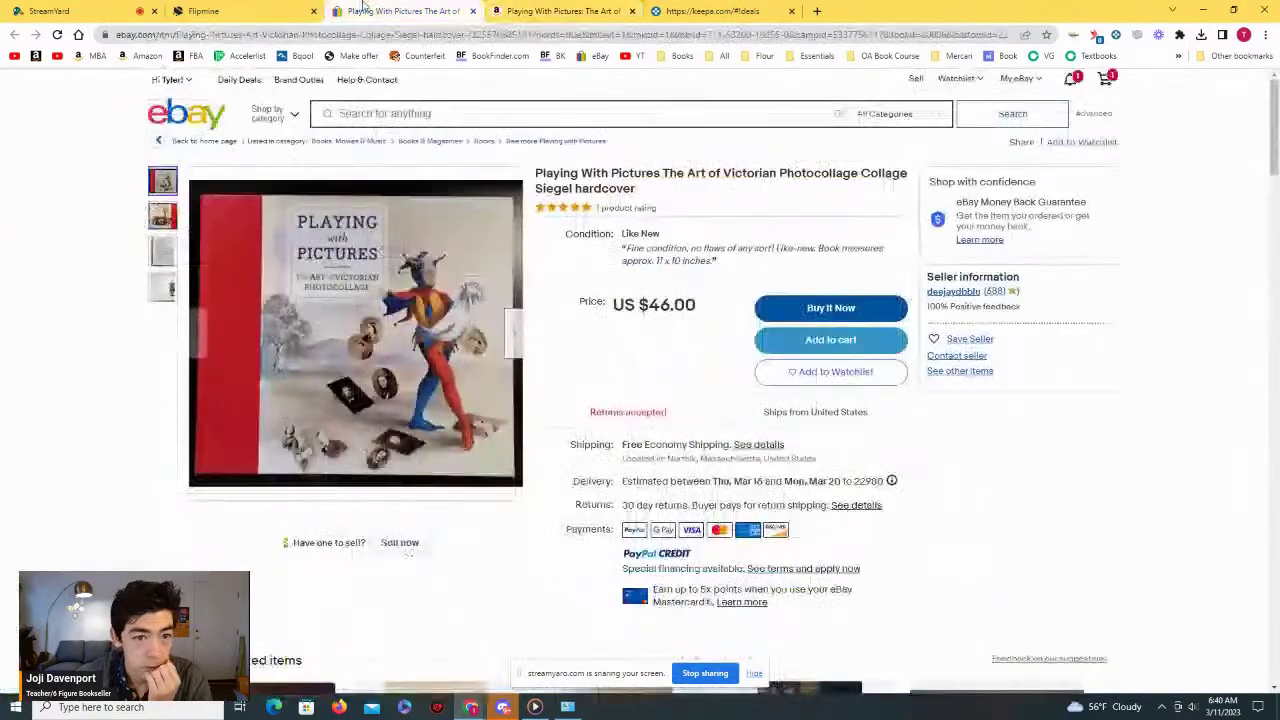
left_click(471, 11)
left_click(471, 11)
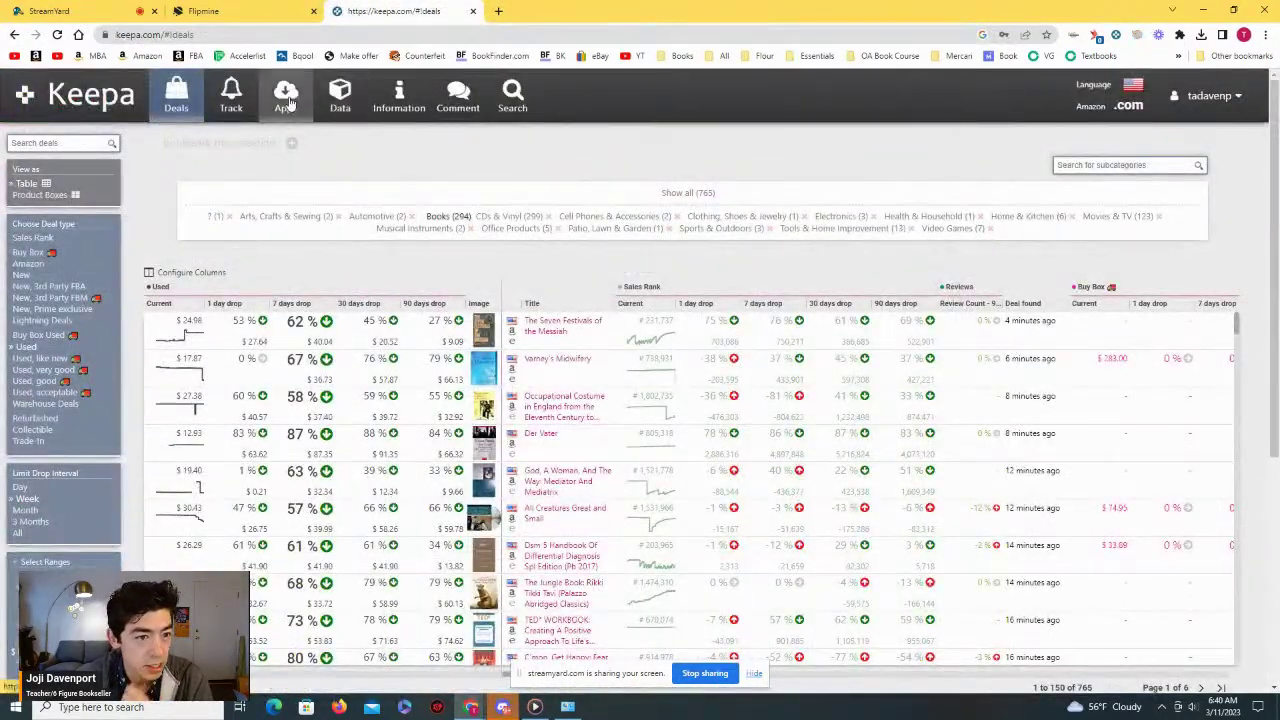
Step: Review the recent price-drop notifications on Keepa, comparing the notification prices and price graphs of the tracked books
left_click(235, 95)
left_click(240, 134)
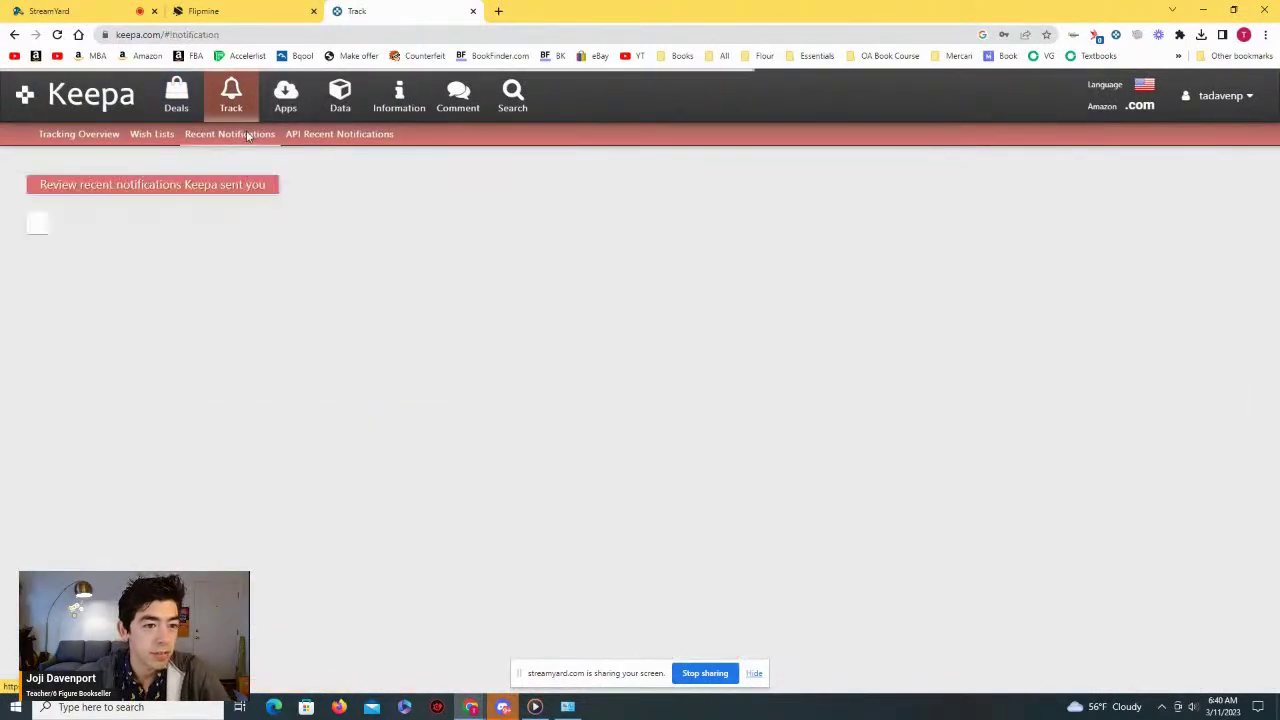
scroll(580, 197, "down", 3)
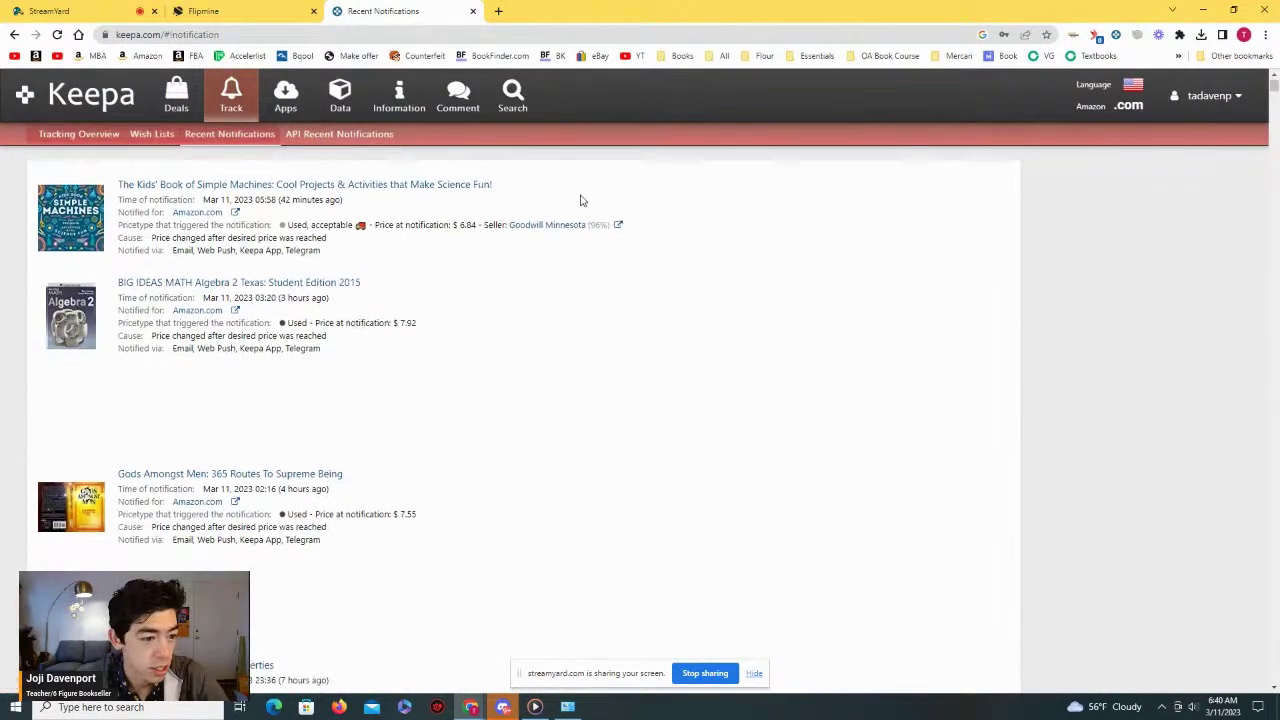
scroll(428, 260, "down", 3)
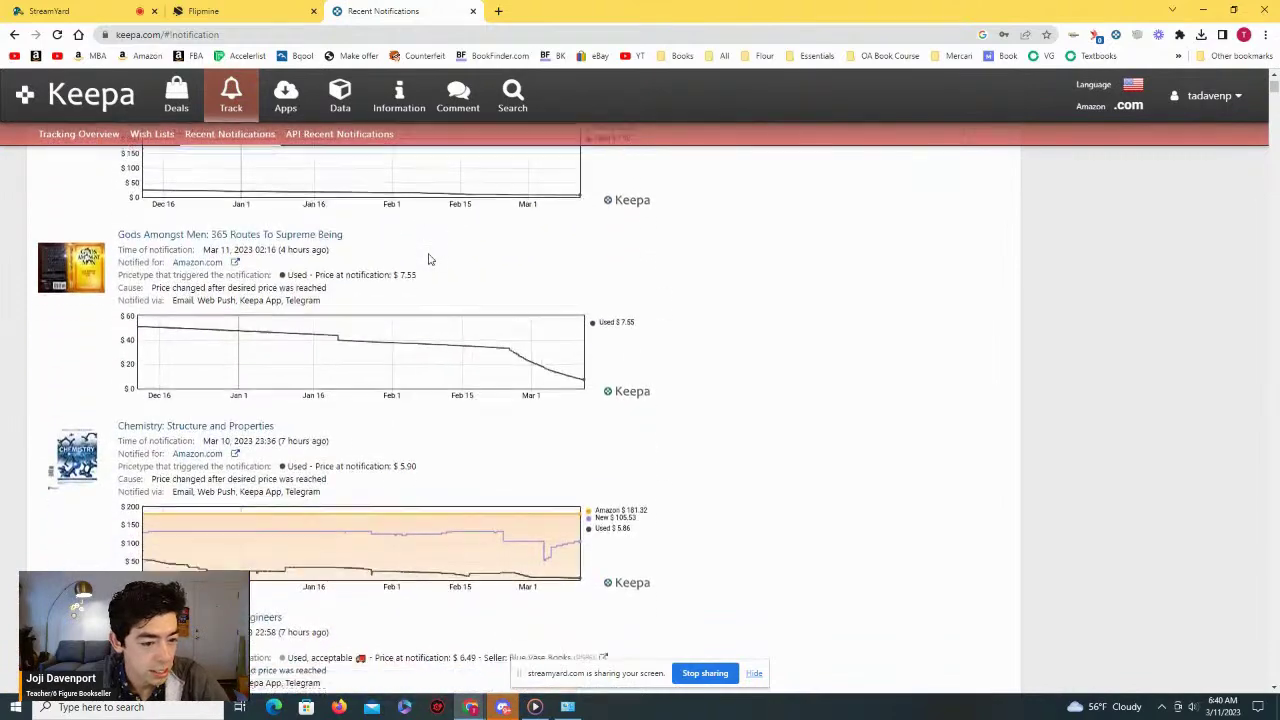
scroll(428, 260, "down", 3)
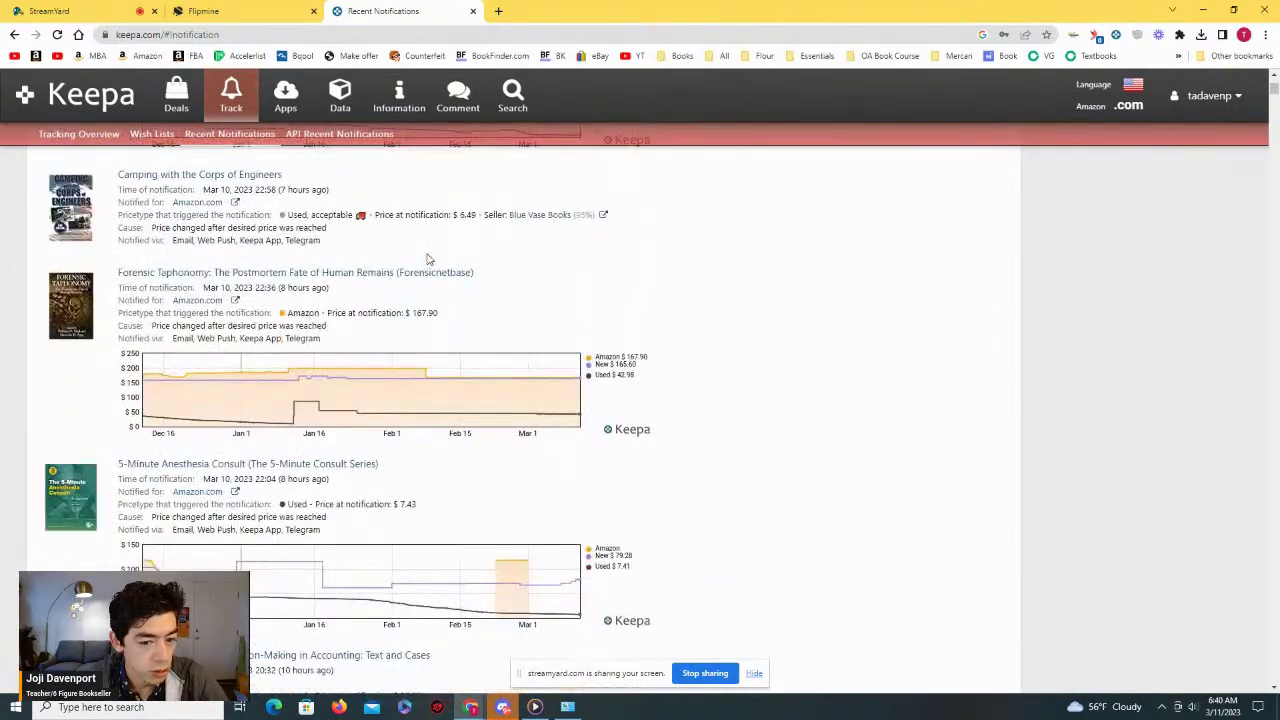
scroll(428, 260, "down", 1)
scroll(324, 257, "down", 3)
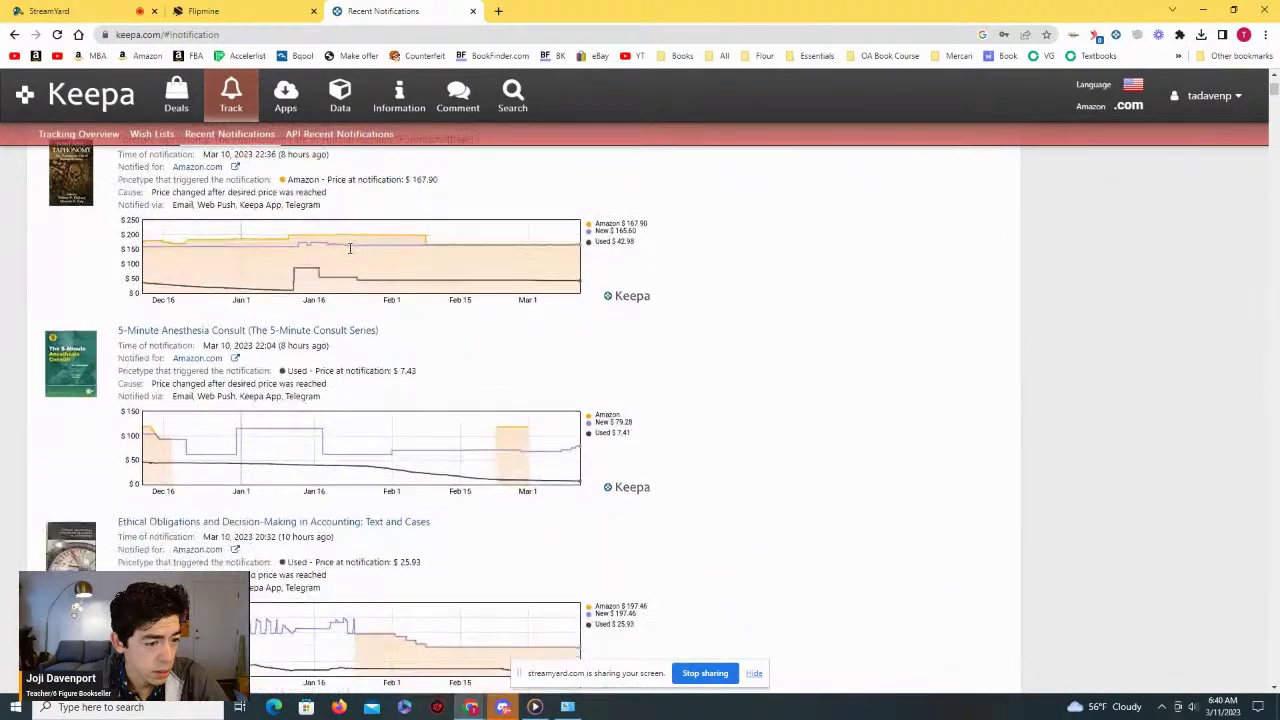
scroll(350, 254, "down", 2)
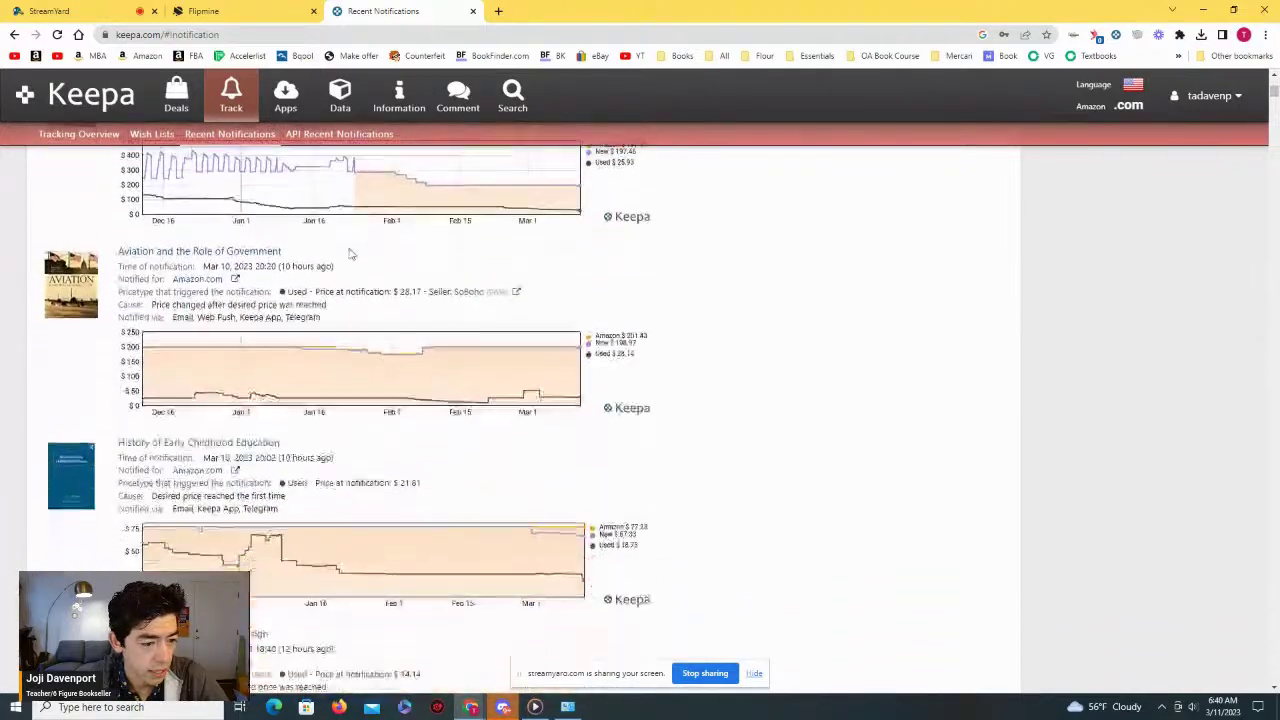
scroll(350, 254, "up", 4)
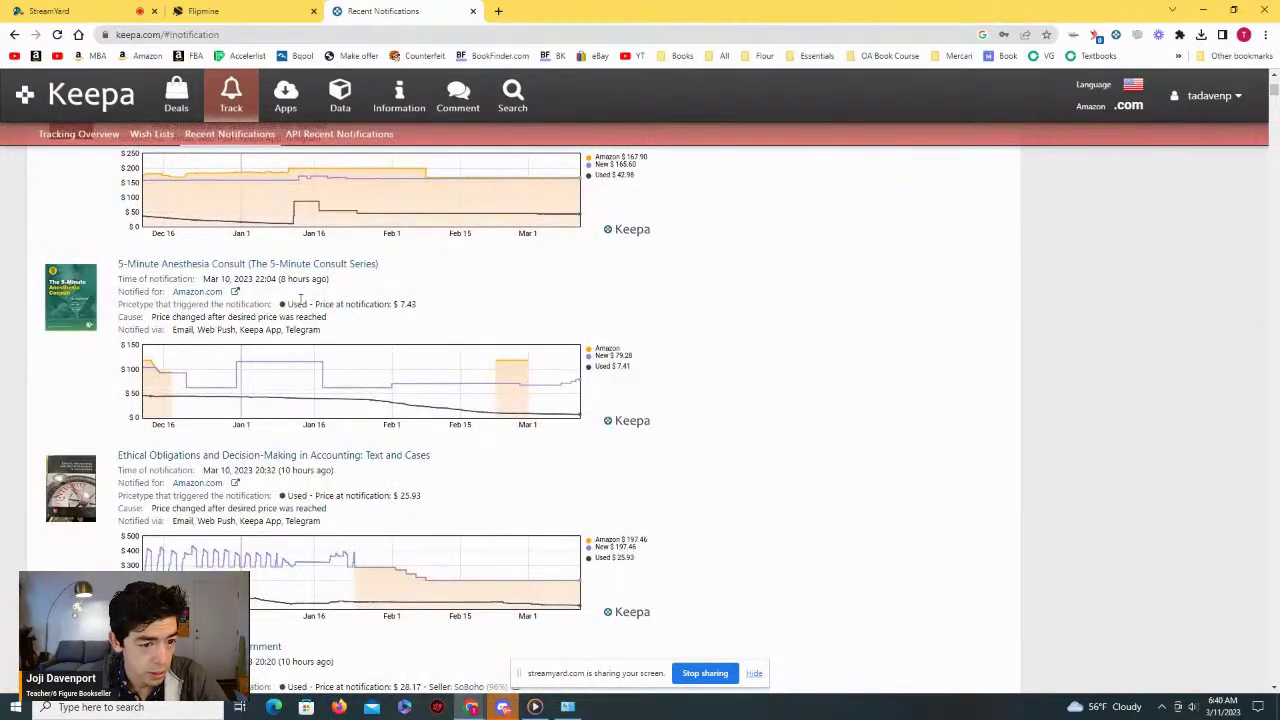
scroll(300, 297, "up", 15)
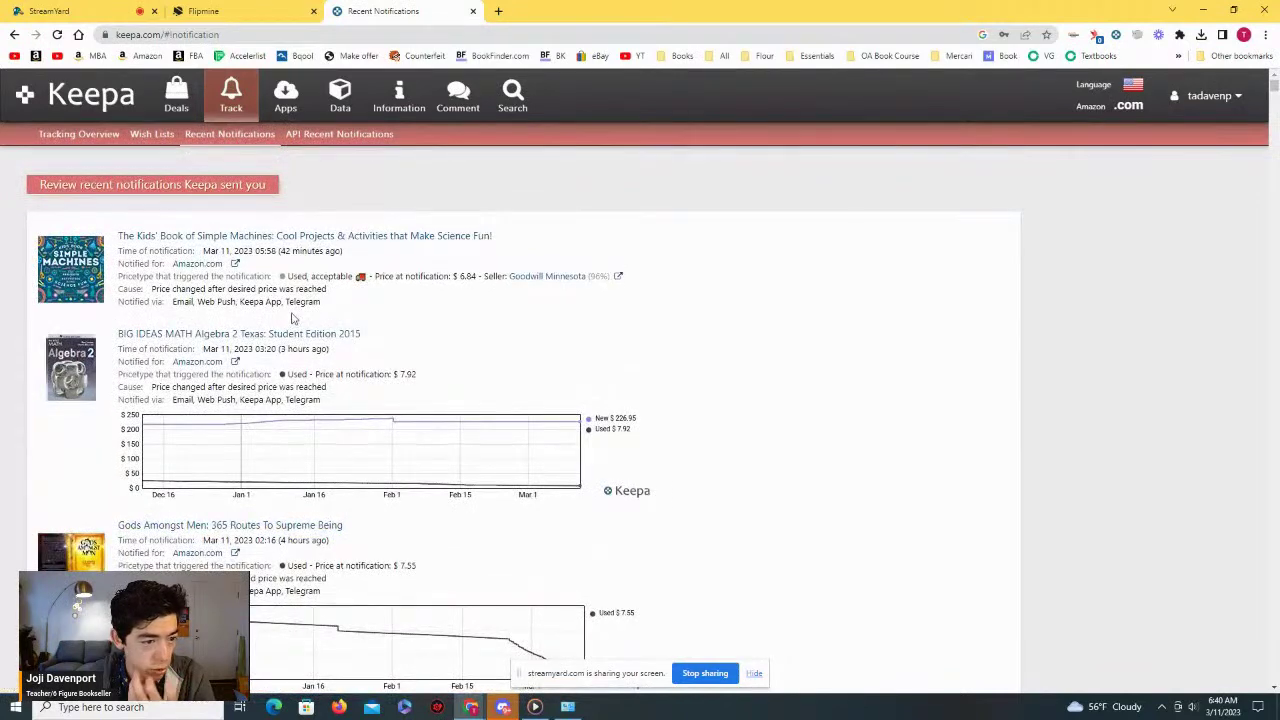
Step: Display the viewer comment "Watching from Los Angeles...Good Morning!" on the StreamYard broadcast and return to the Flipmine results
left_click(222, 11)
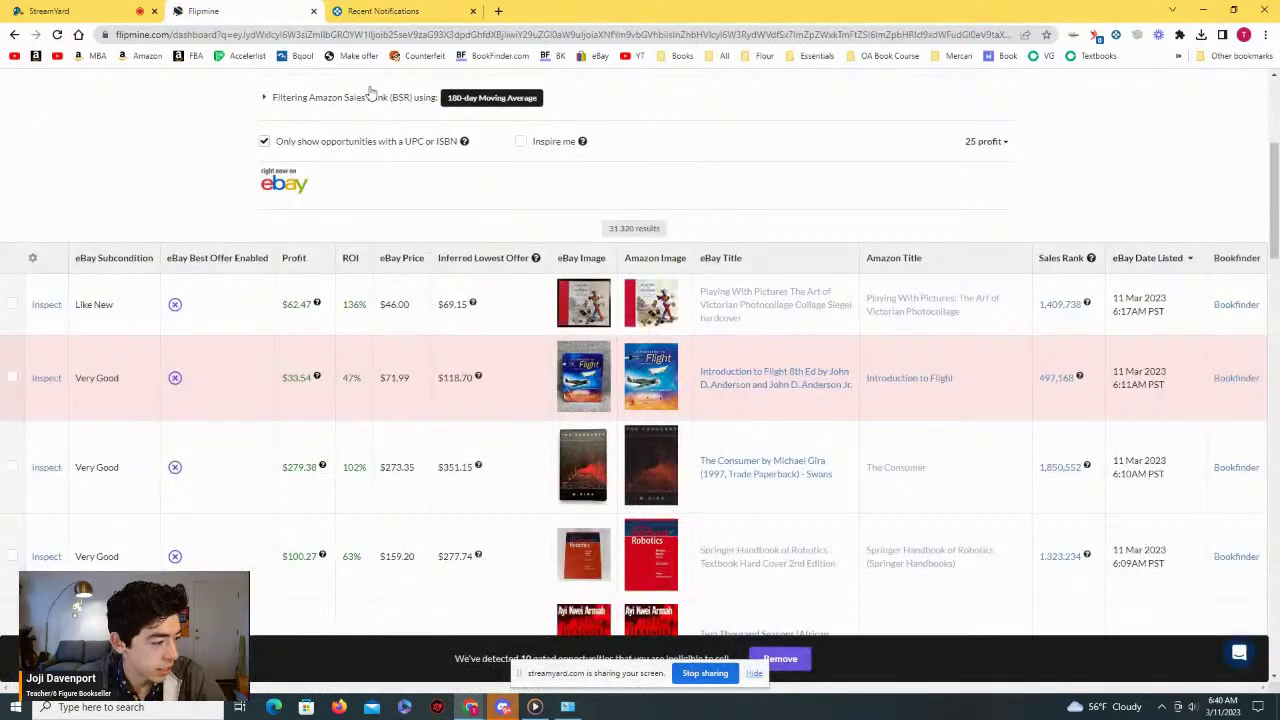
left_click(50, 11)
left_click(1070, 548)
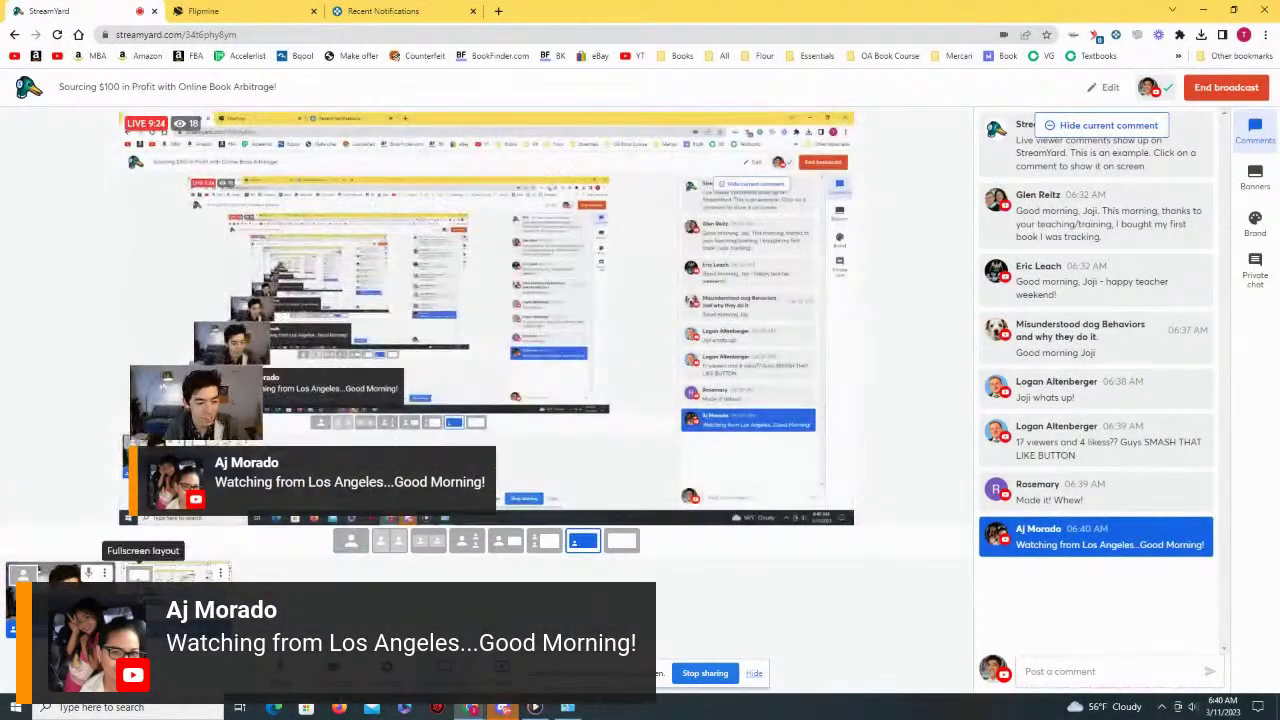
left_click(376, 9)
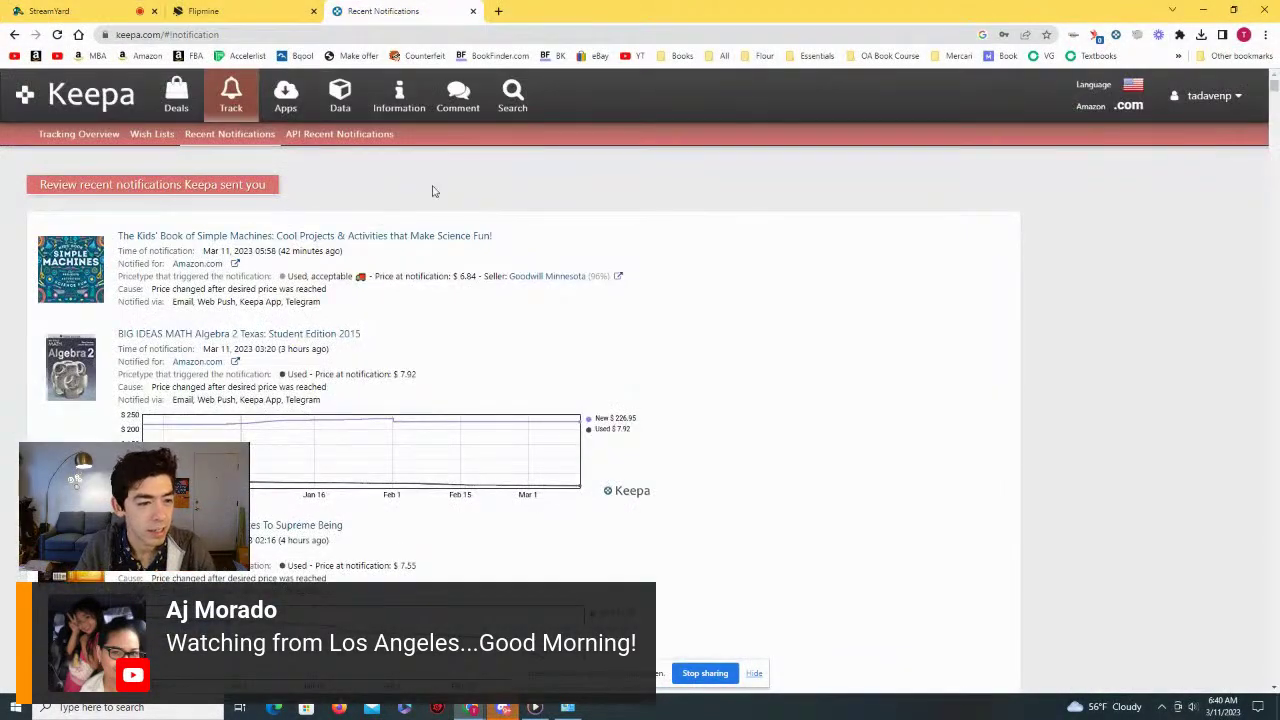
left_click(219, 9)
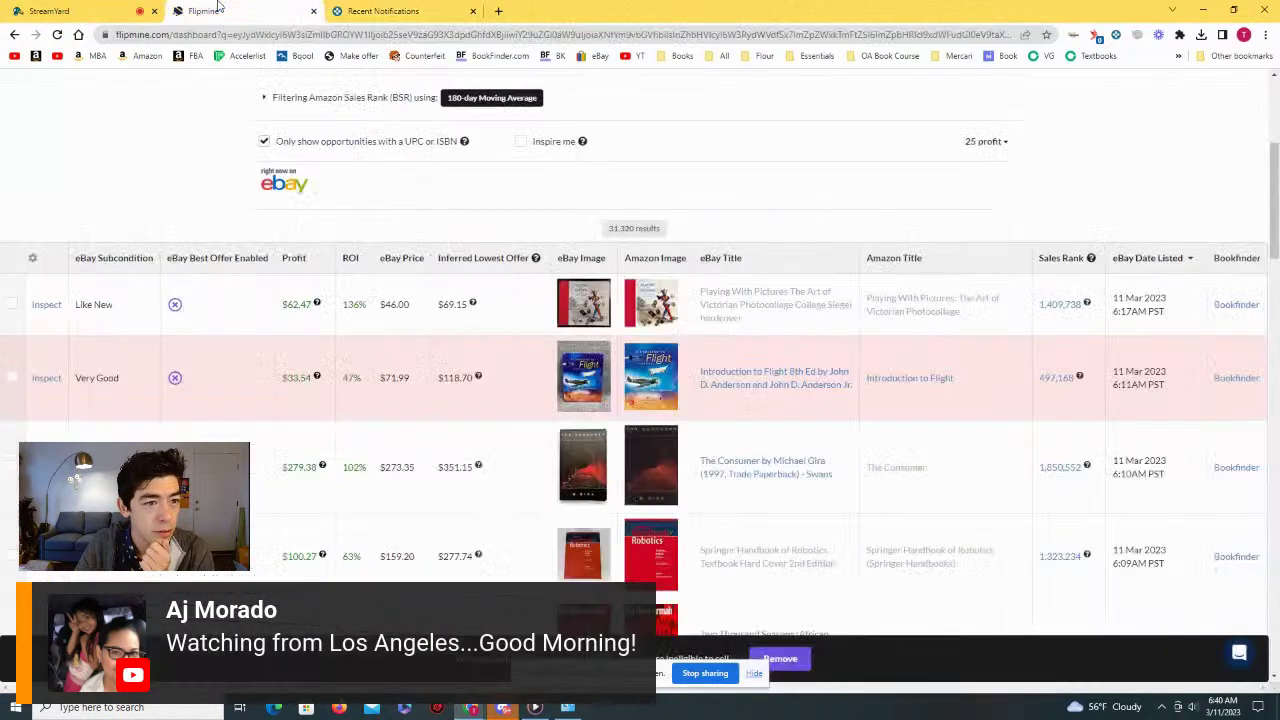
Step: Review the Flipmine filter rules and browse the used-book results, comparing profit, eBay price, inferred lowest offer and sales rank
scroll(651, 308, "down", 2)
scroll(651, 308, "down", 4)
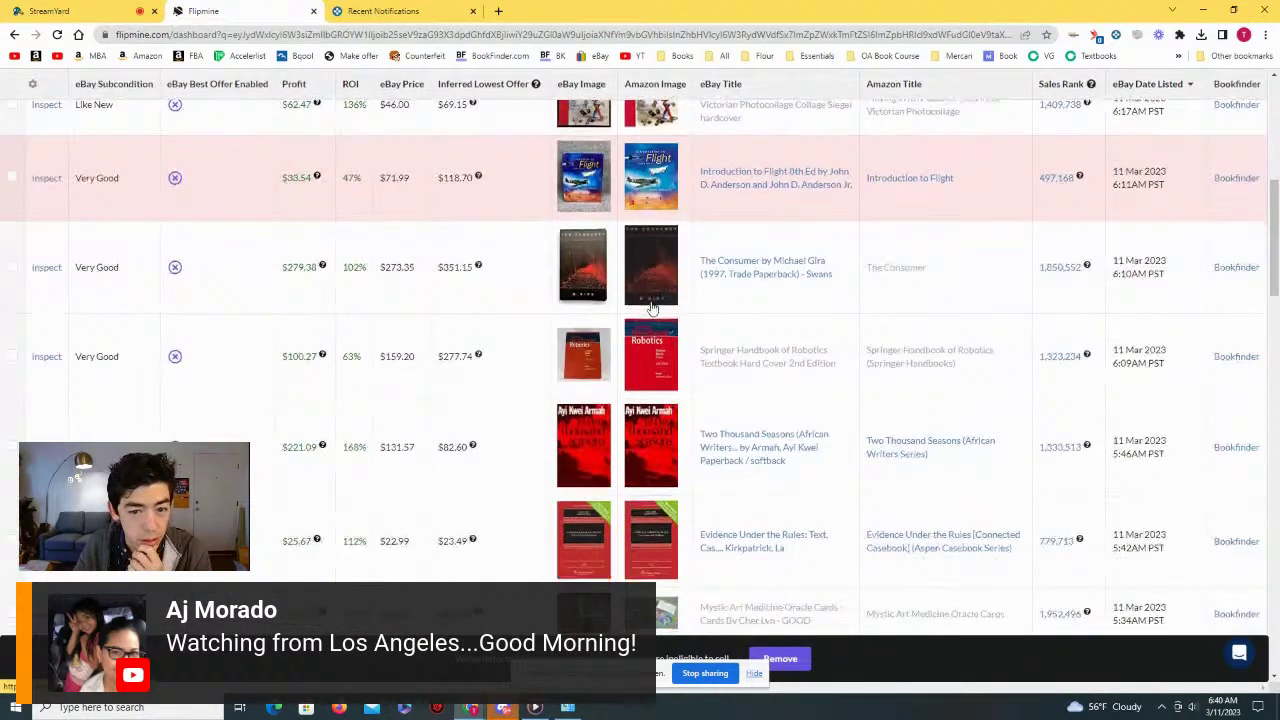
scroll(651, 308, "up", 2)
scroll(651, 308, "up", 10)
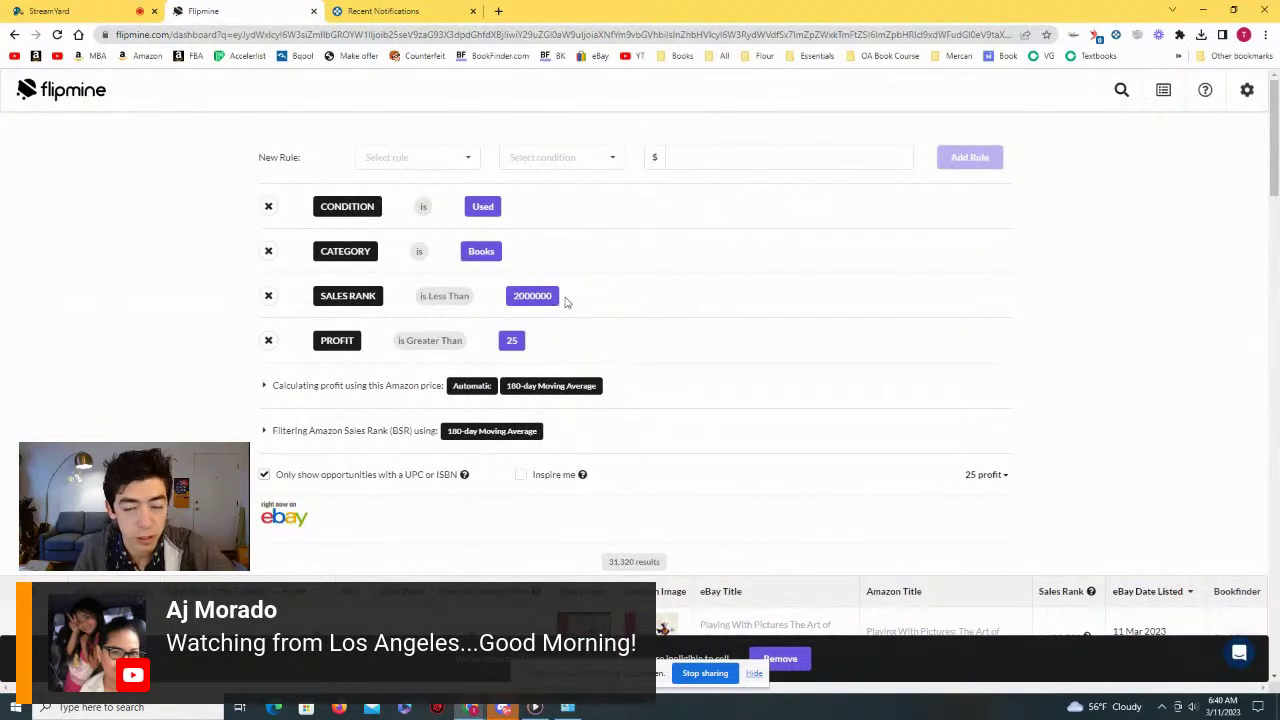
scroll(648, 335, "down", 6)
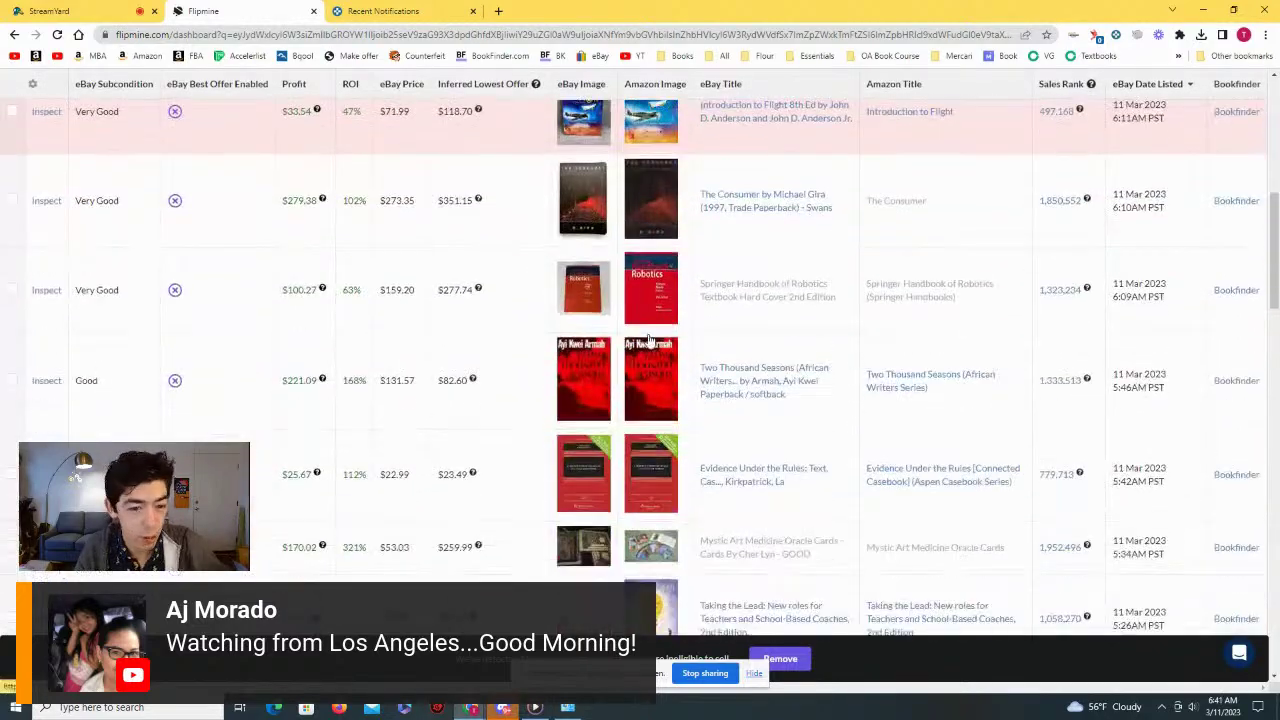
scroll(648, 341, "down", 3)
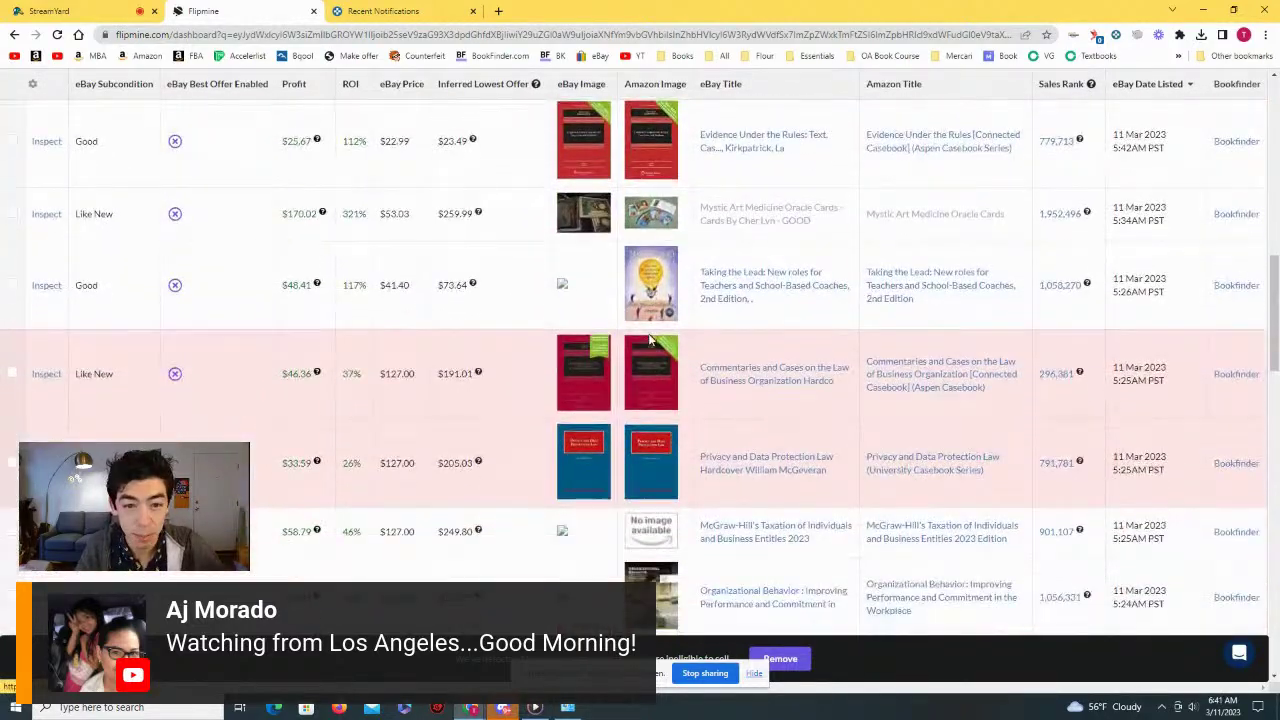
scroll(650, 341, "down", 3)
scroll(650, 341, "down", 3)
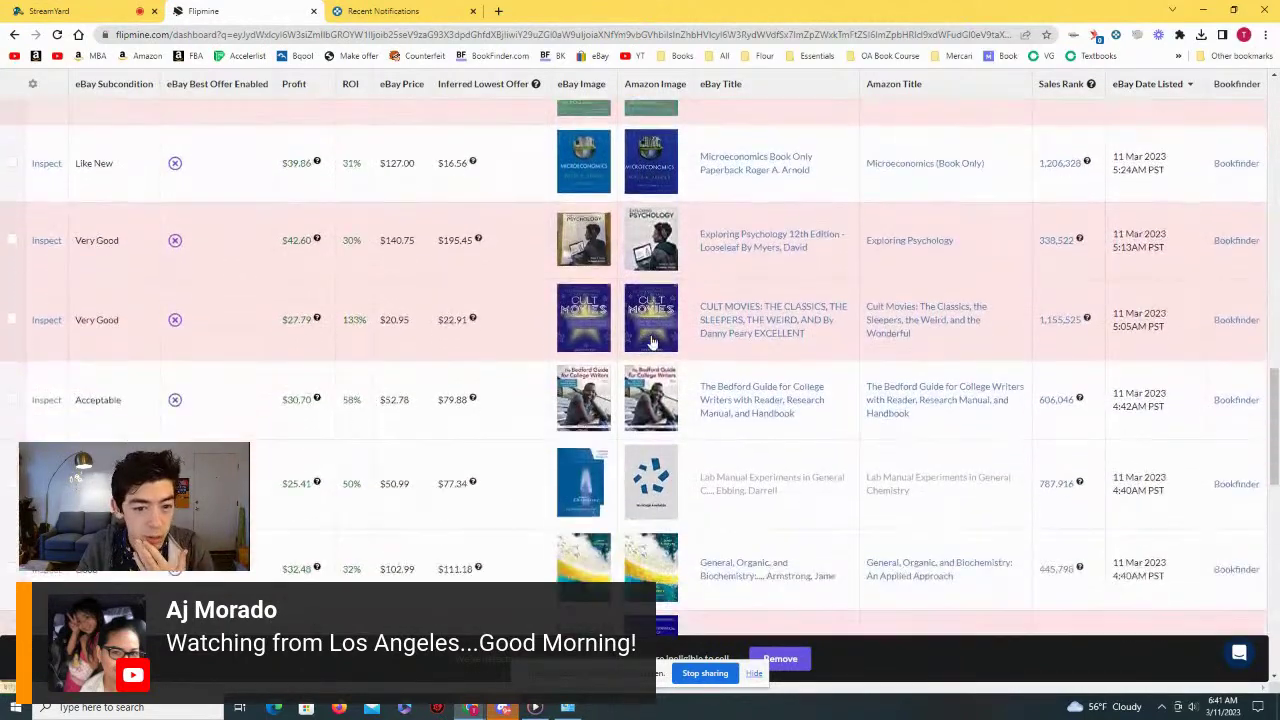
scroll(650, 341, "down", 2)
scroll(420, 265, "up", 2)
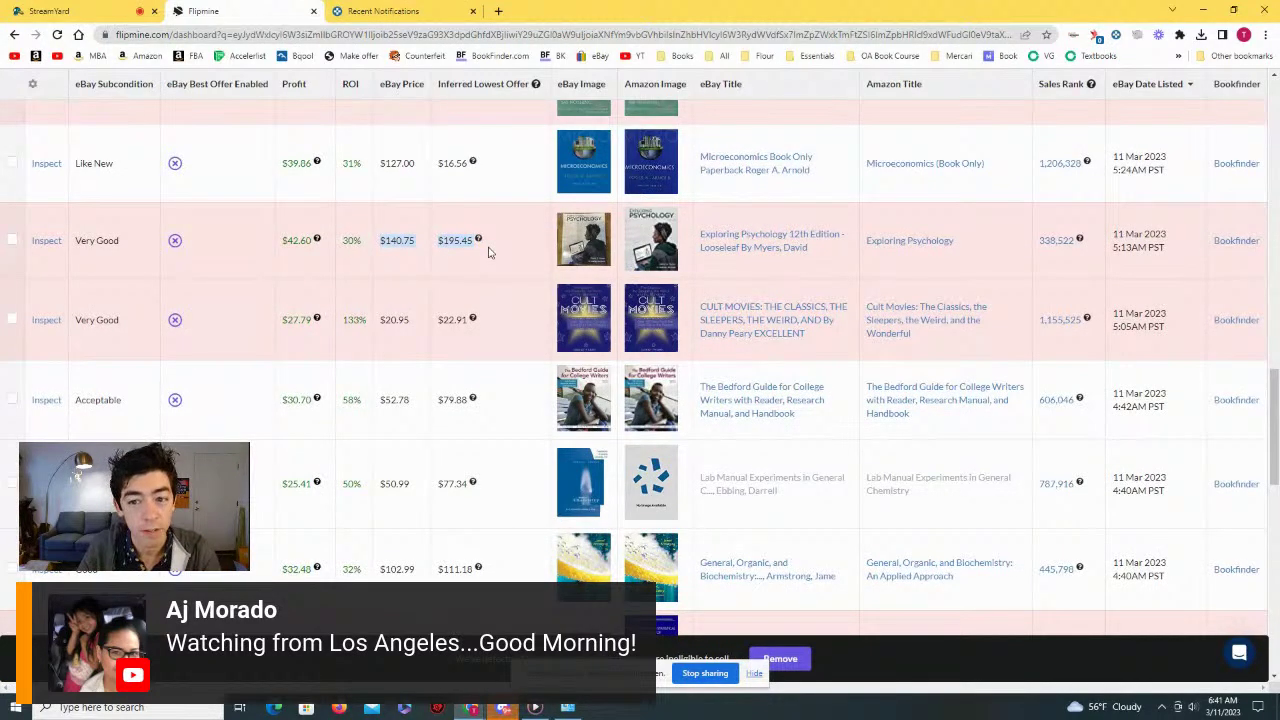
scroll(488, 252, "down", 3)
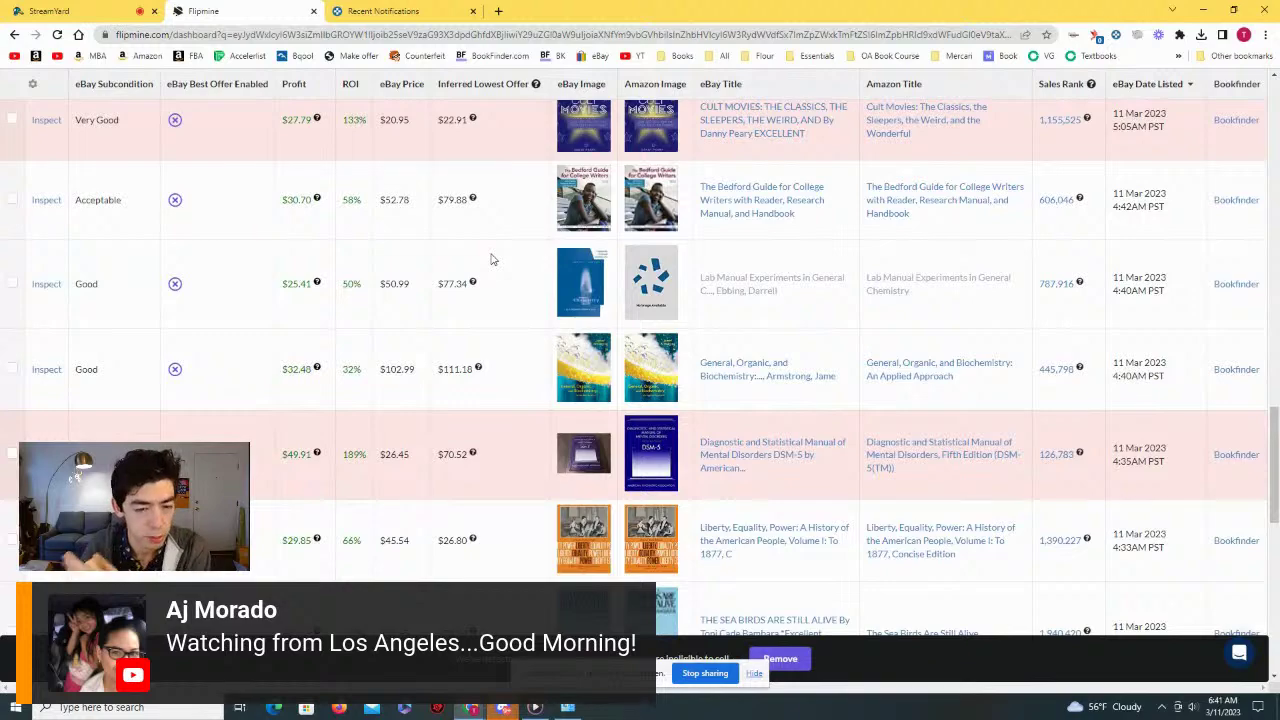
scroll(490, 259, "down", 4)
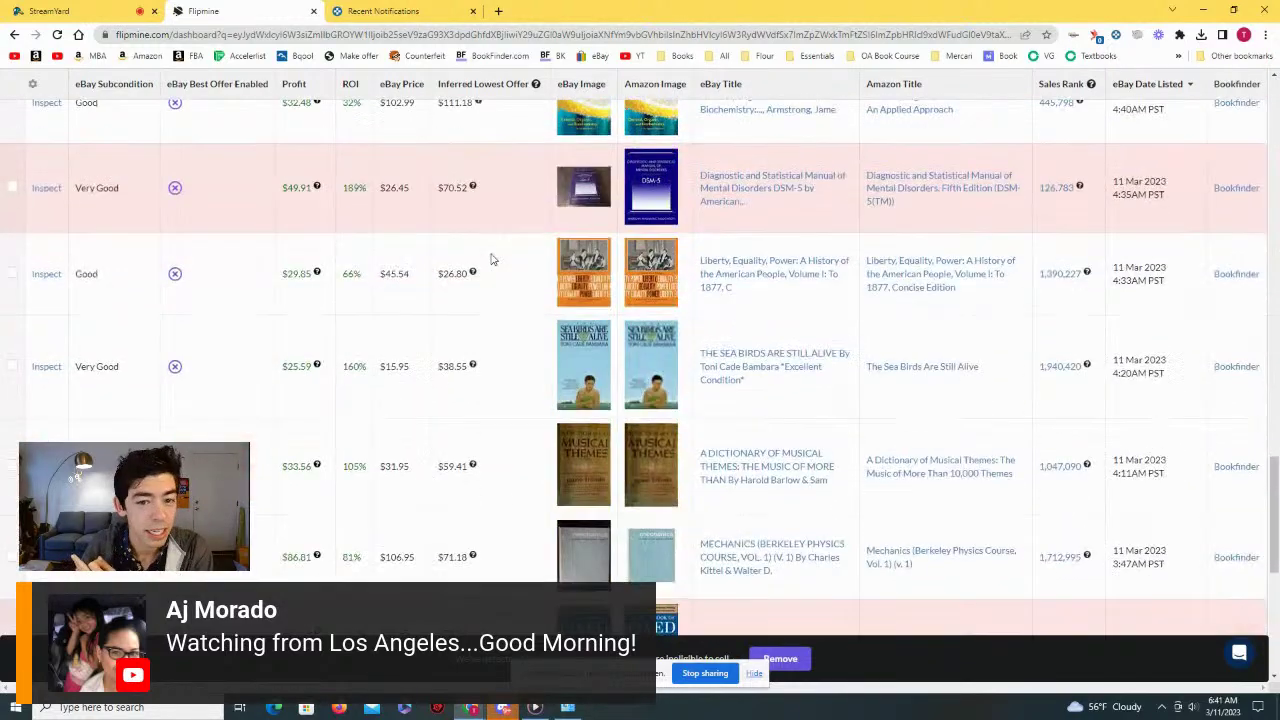
scroll(490, 259, "down", 1)
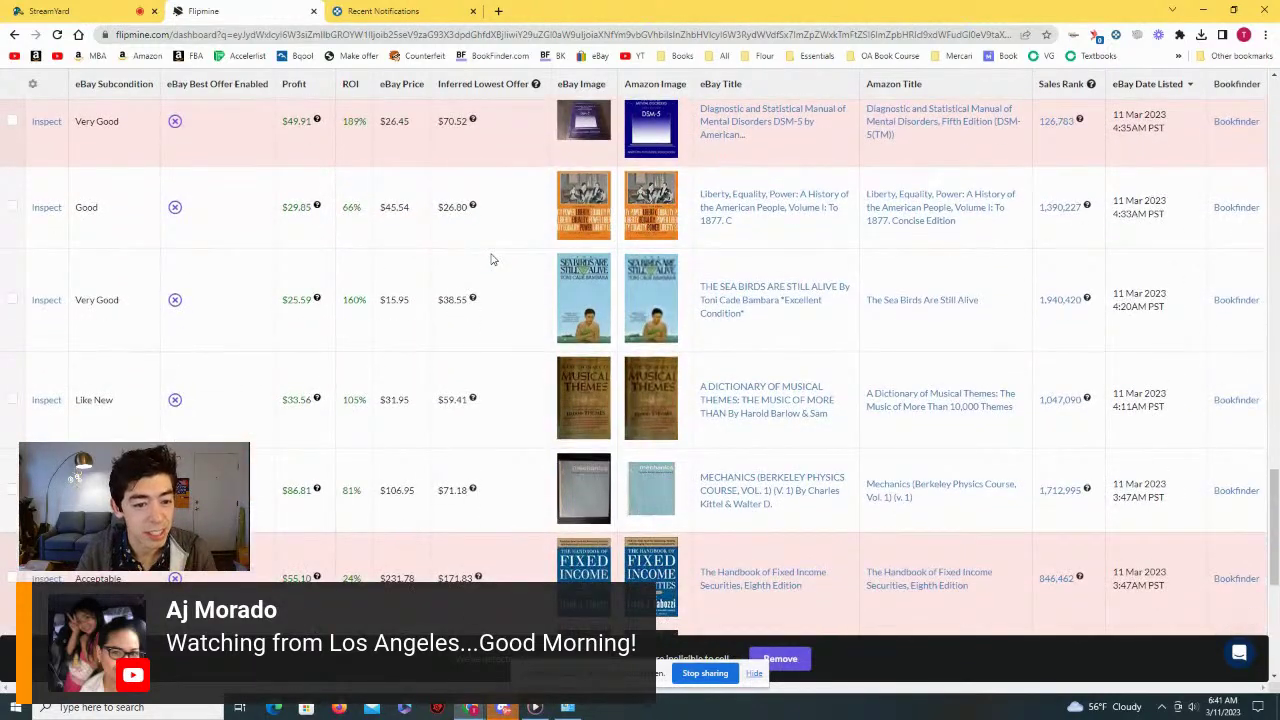
Step: Open the eBay and Amazon pages of The Sea Birds Are Still Alive and A Dictionary of Musical Themes in new tabs
scroll(779, 350, "down", 2)
right_click(760, 274)
left_click(778, 287)
right_click(884, 274)
left_click(905, 287)
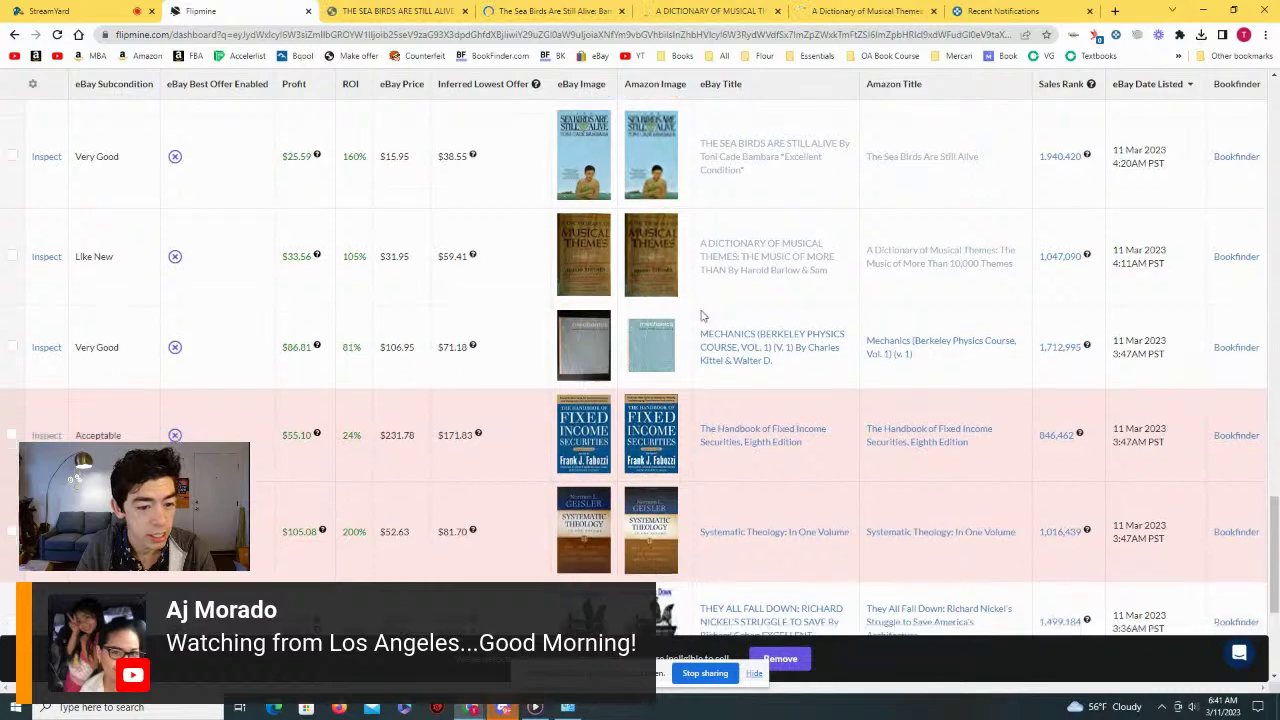
Step: Open the eBay and Amazon pages of Country Mouse and a Town Mouse in new tabs
scroll(702, 316, "down", 2)
scroll(702, 316, "down", 3)
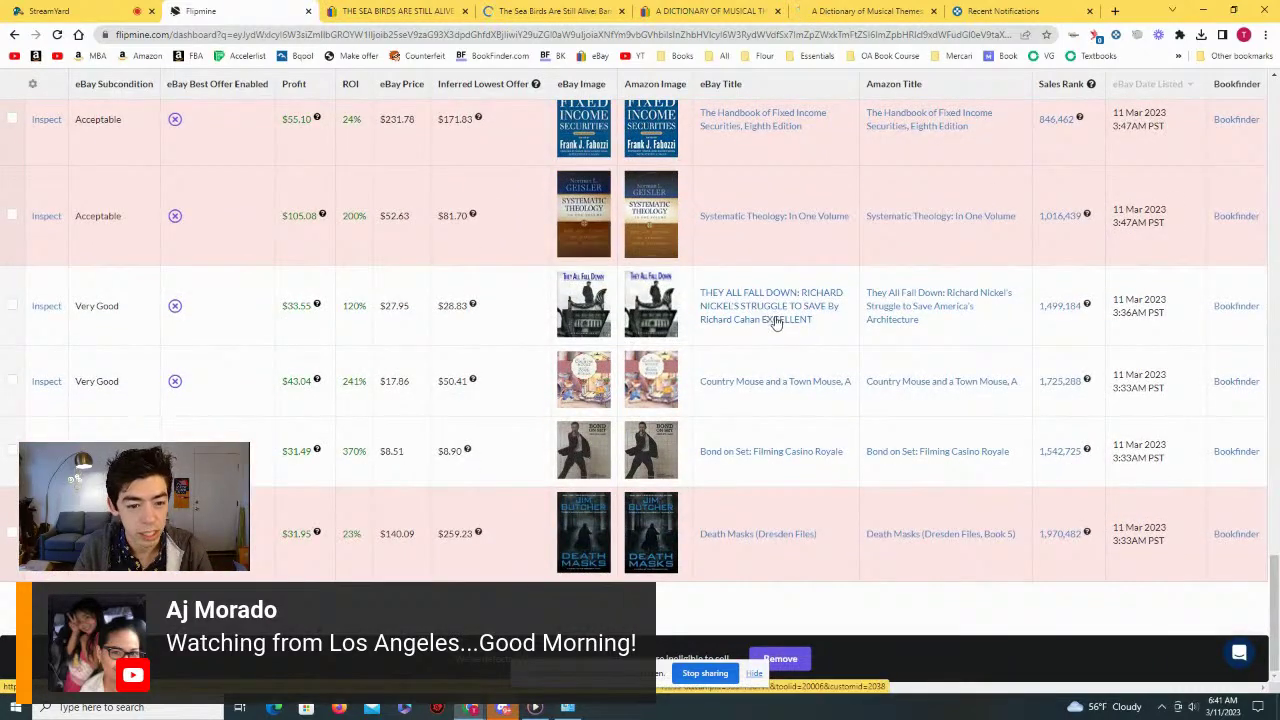
scroll(810, 340, "down", 2)
right_click(899, 262)
left_click(930, 266)
Step: Open the eBay and Amazon pages of Edamame & Edapapa Baby Book and Business Statistics: For Contemporary Decision Making in new tabs
scroll(760, 280, "down", 3)
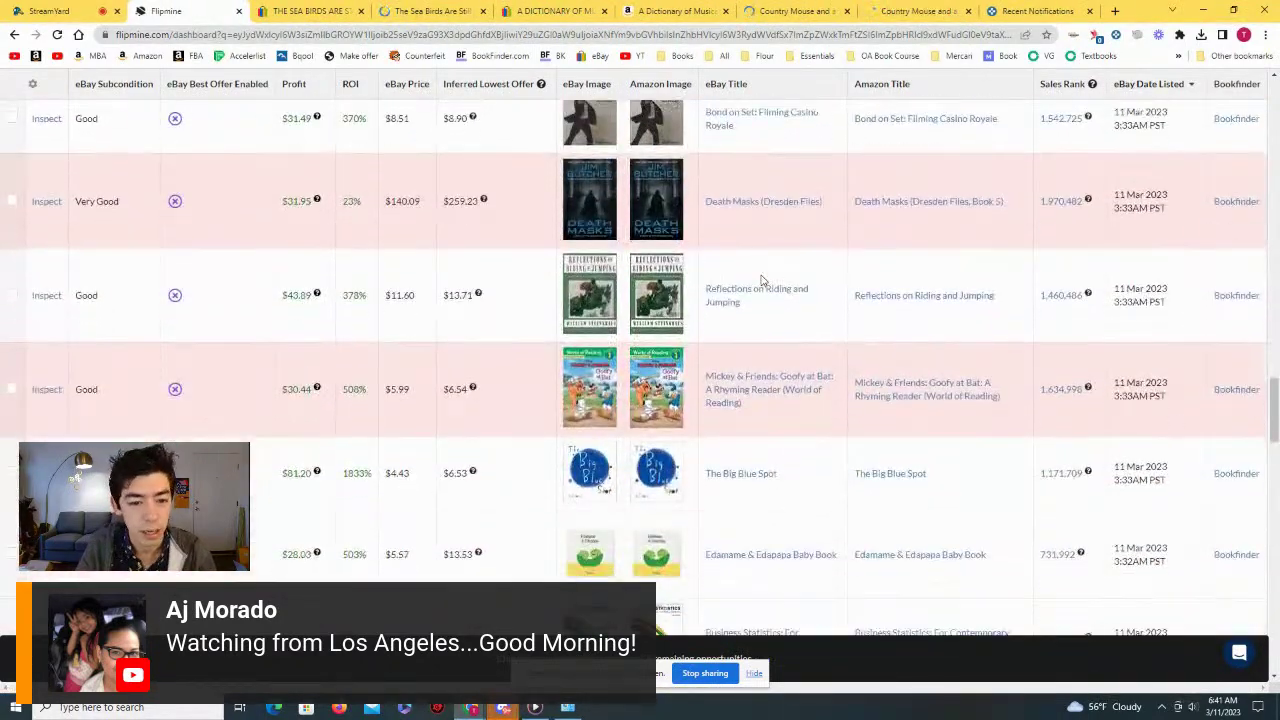
scroll(758, 280, "down", 6)
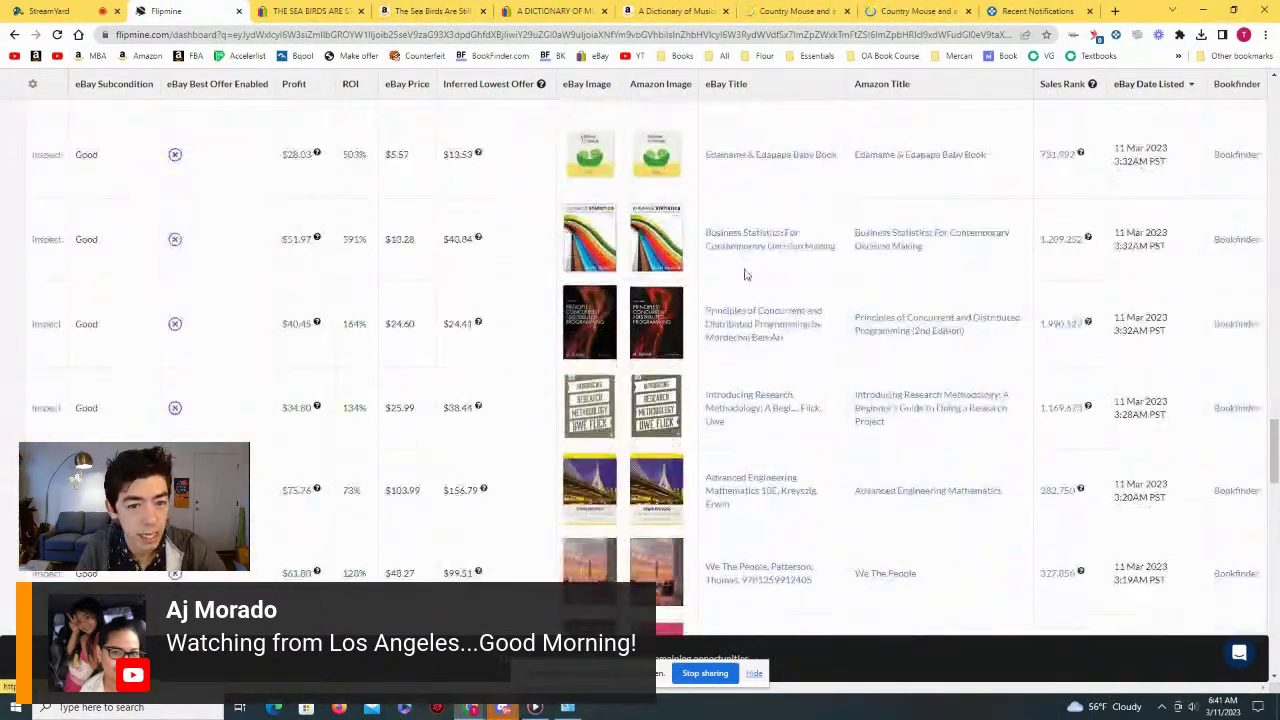
left_click(917, 170)
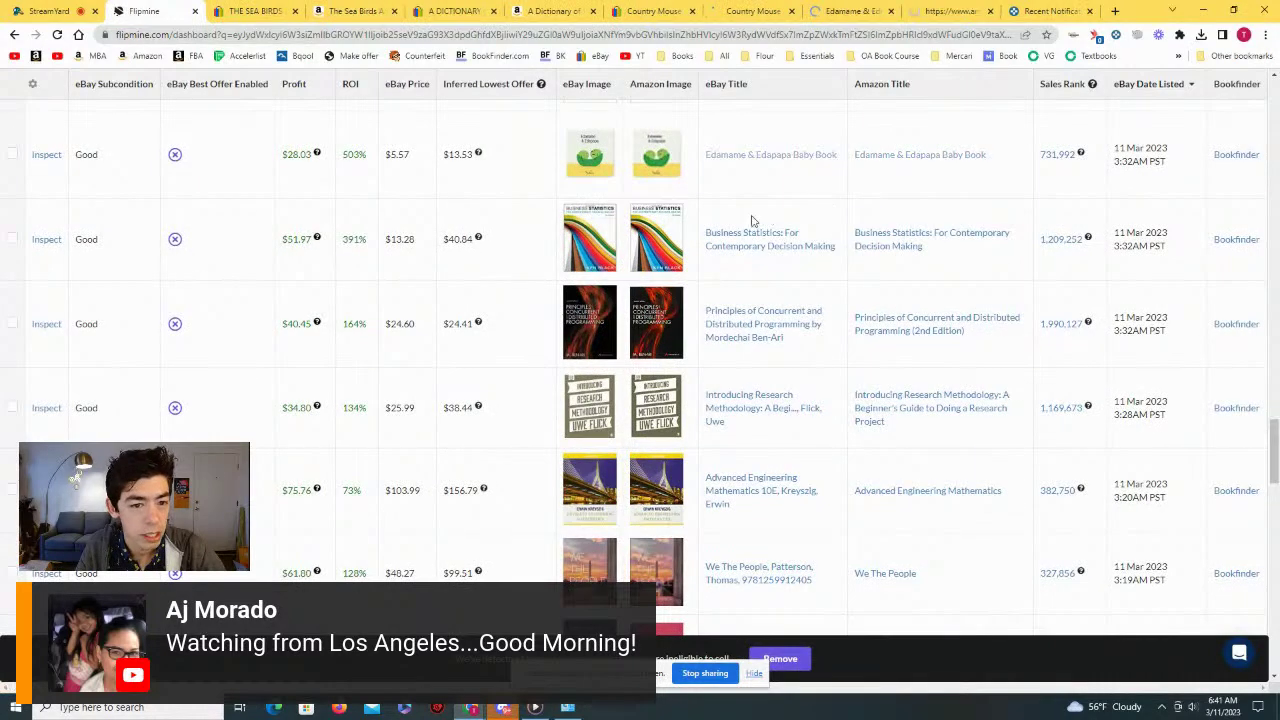
scroll(695, 190, "down", 1)
left_click(806, 186)
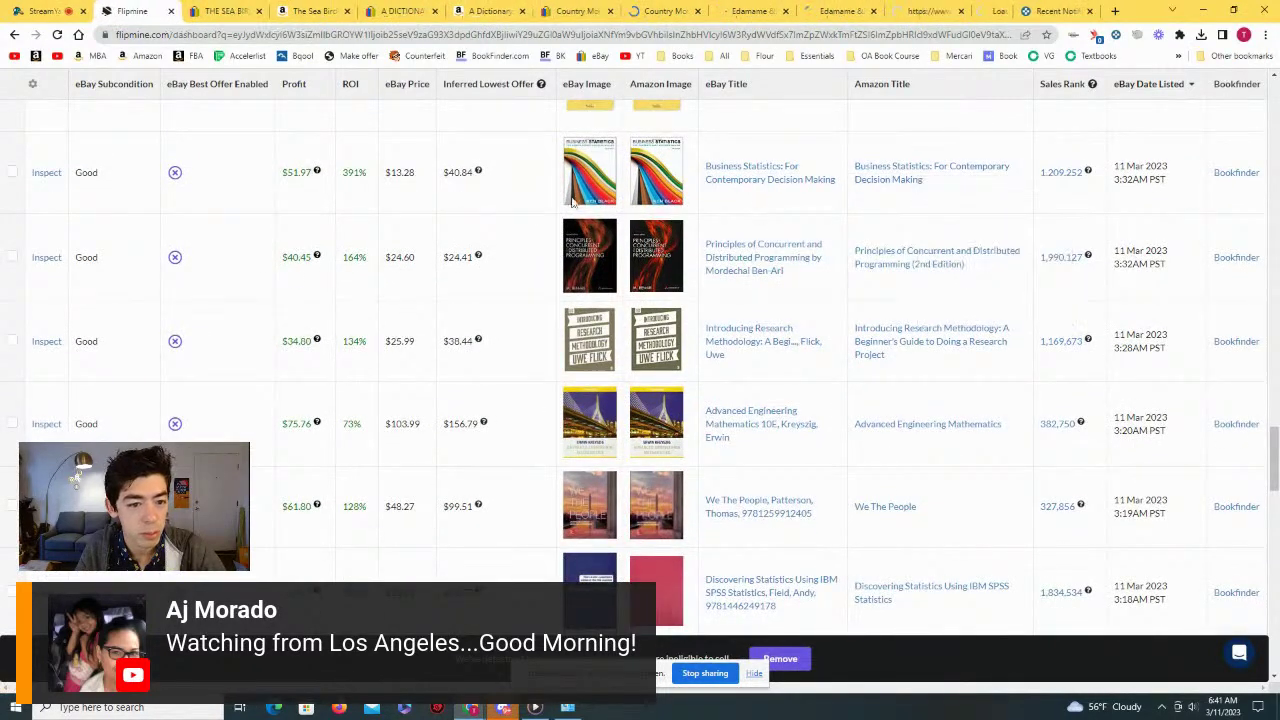
scroll(498, 206, "down", 1)
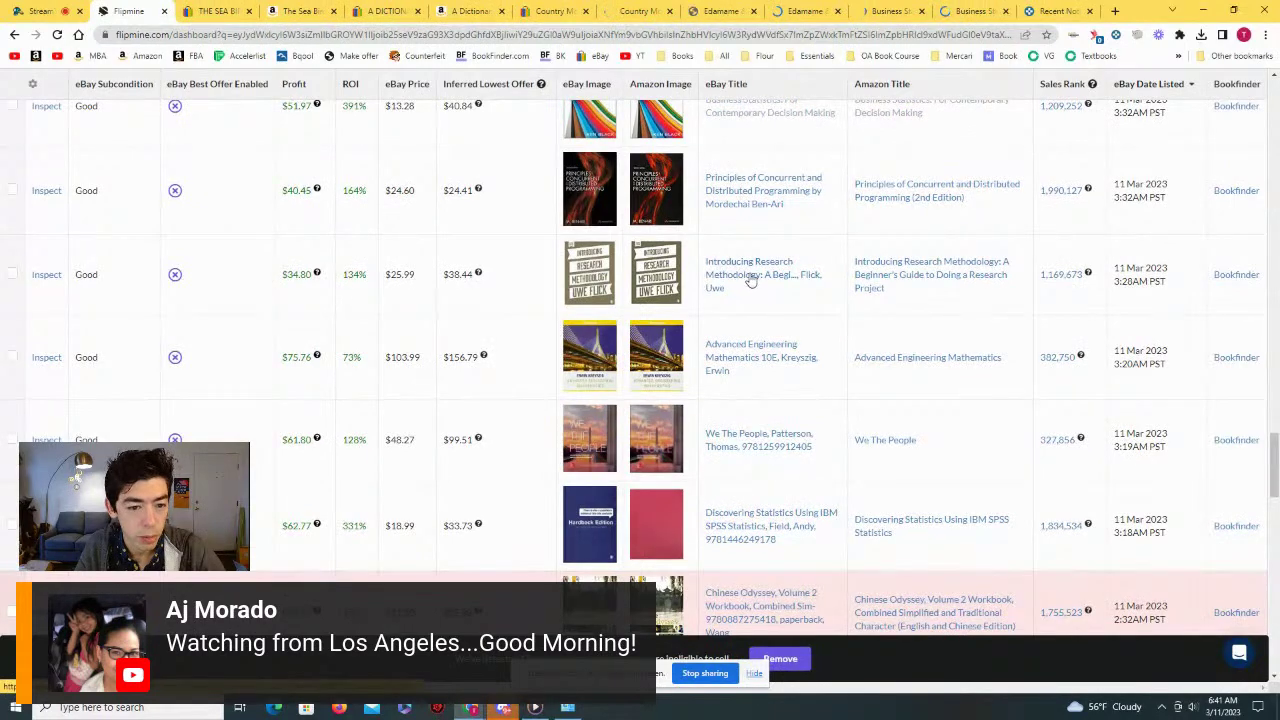
scroll(636, 296, "up", 2)
Step: Check The Sea Birds Are Still Alive against its one-year and all-time Keepa price history, and close its eBay listing
left_click(215, 11)
left_click(305, 10)
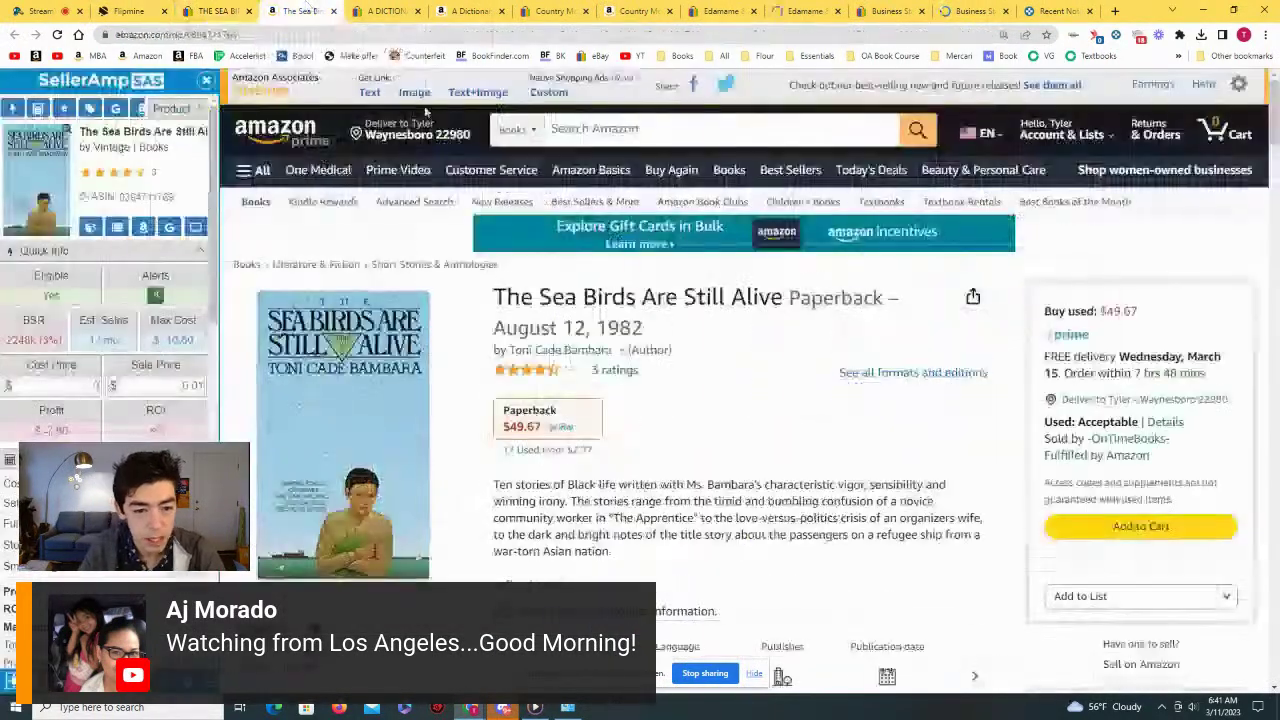
scroll(577, 276, "down", 2)
scroll(595, 284, "down", 10)
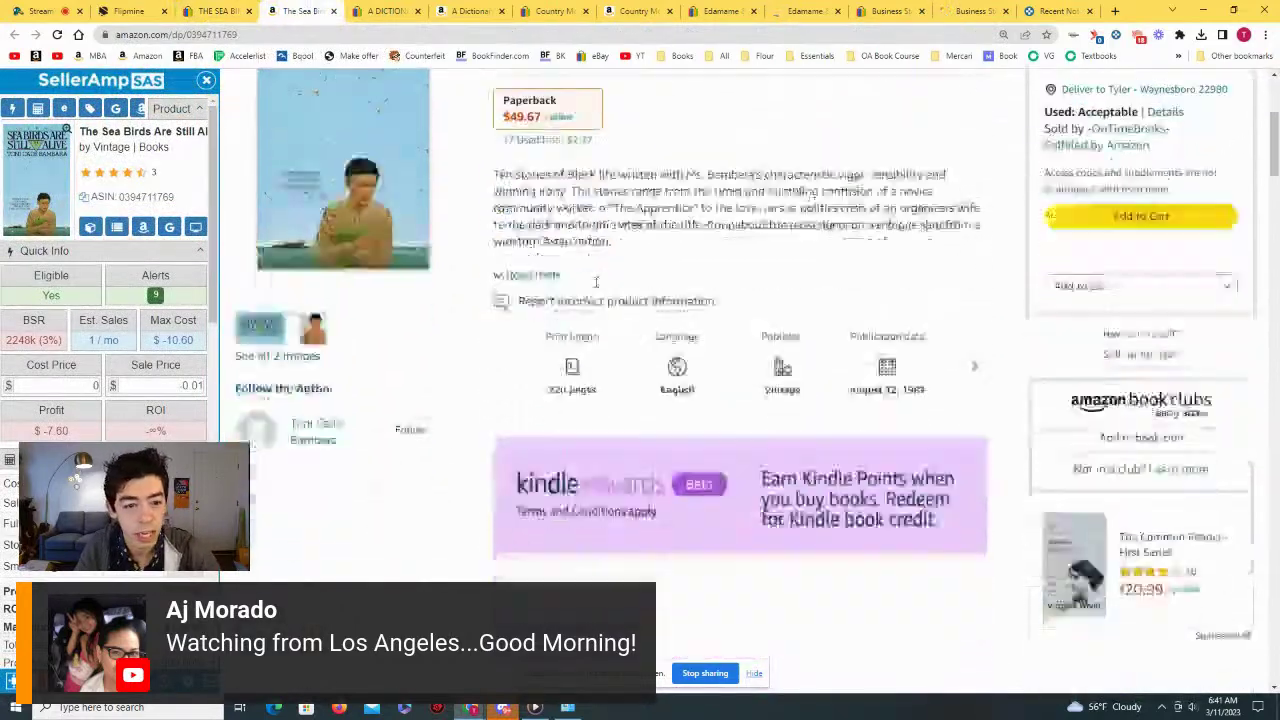
scroll(618, 293, "up", 2)
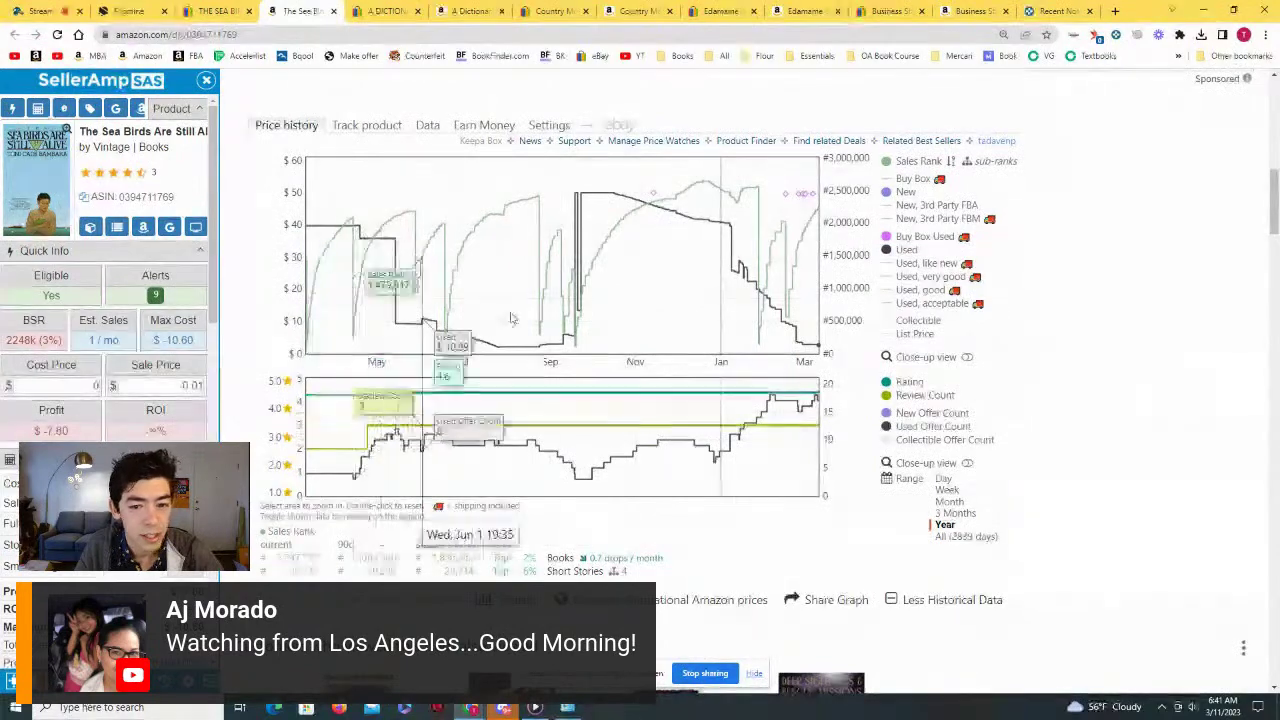
left_click(975, 537)
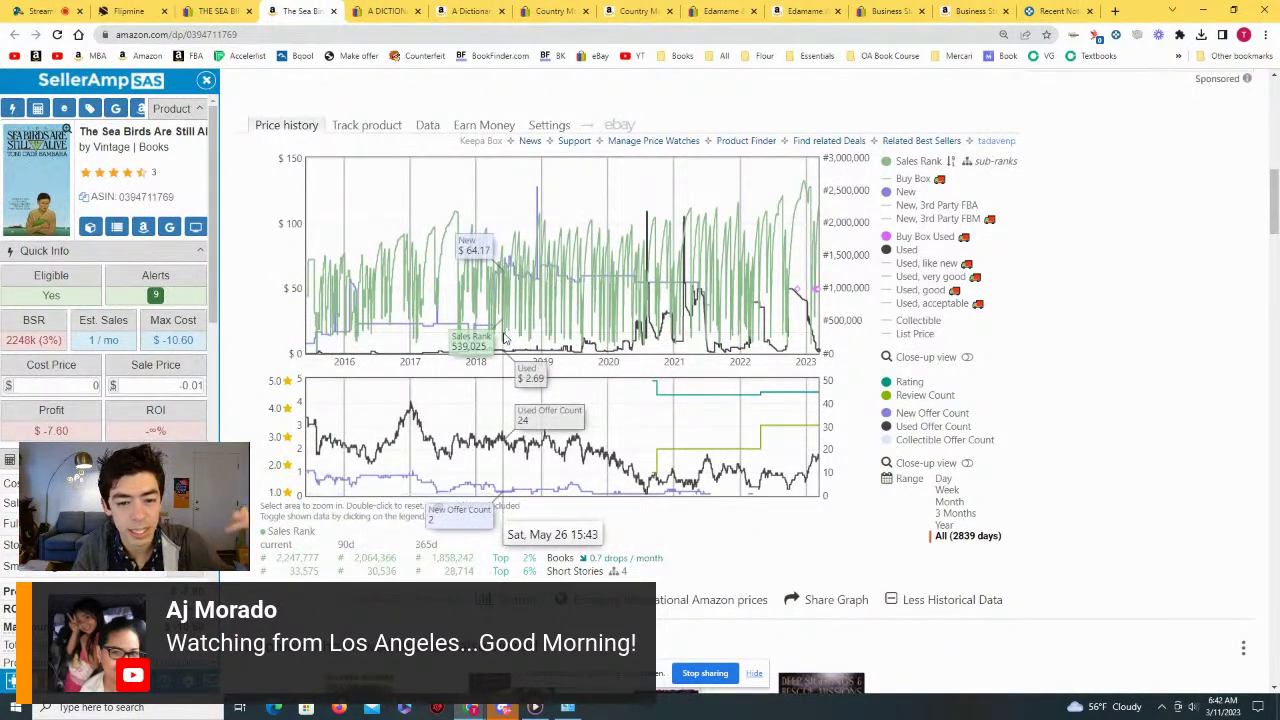
left_click(228, 11)
left_click(249, 11)
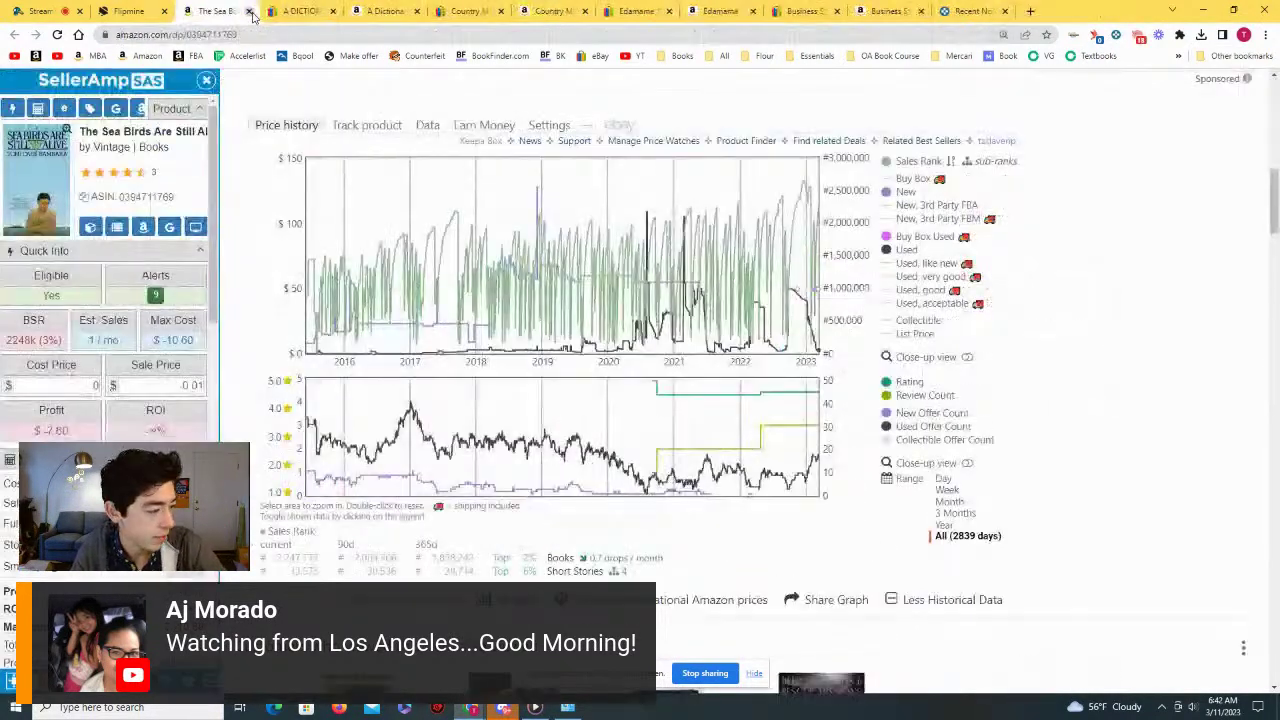
Step: Close the Amazon page of The Sea Birds Are Still Alive and check A Dictionary of Musical Themes' one-year Keepa price history on Amazon
left_click(249, 11)
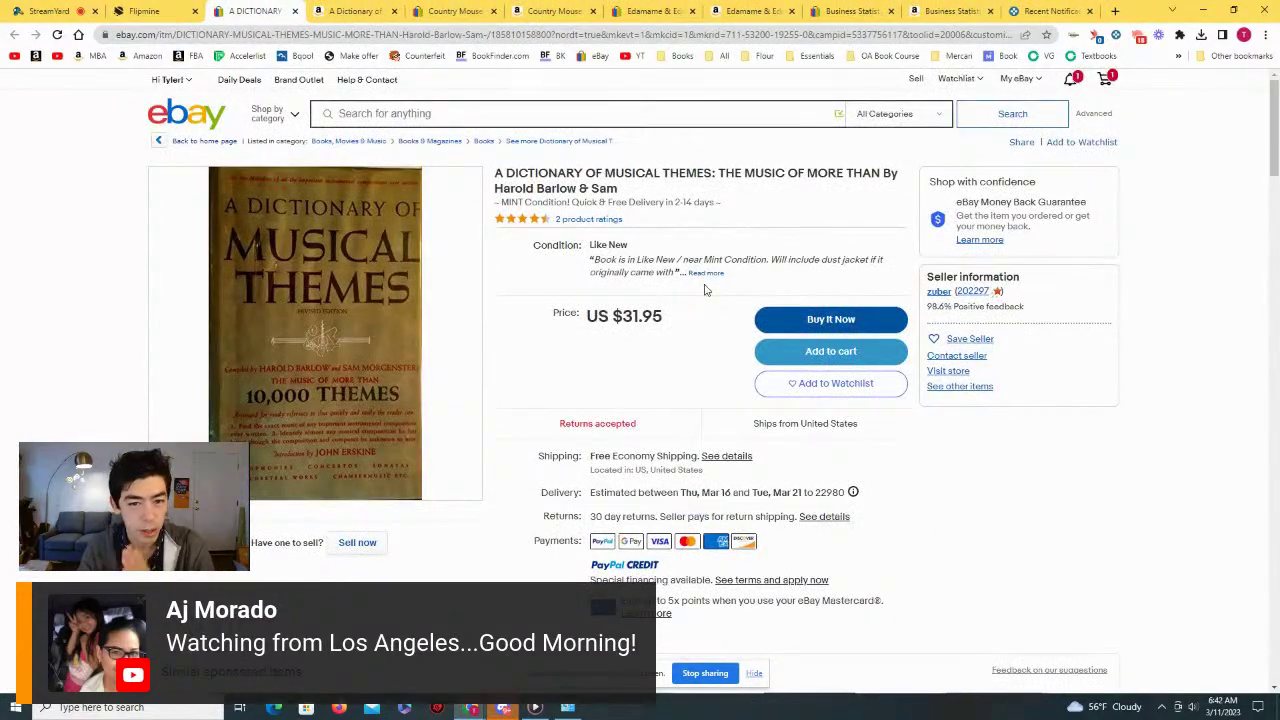
left_click(352, 10)
scroll(551, 160, "down", 1)
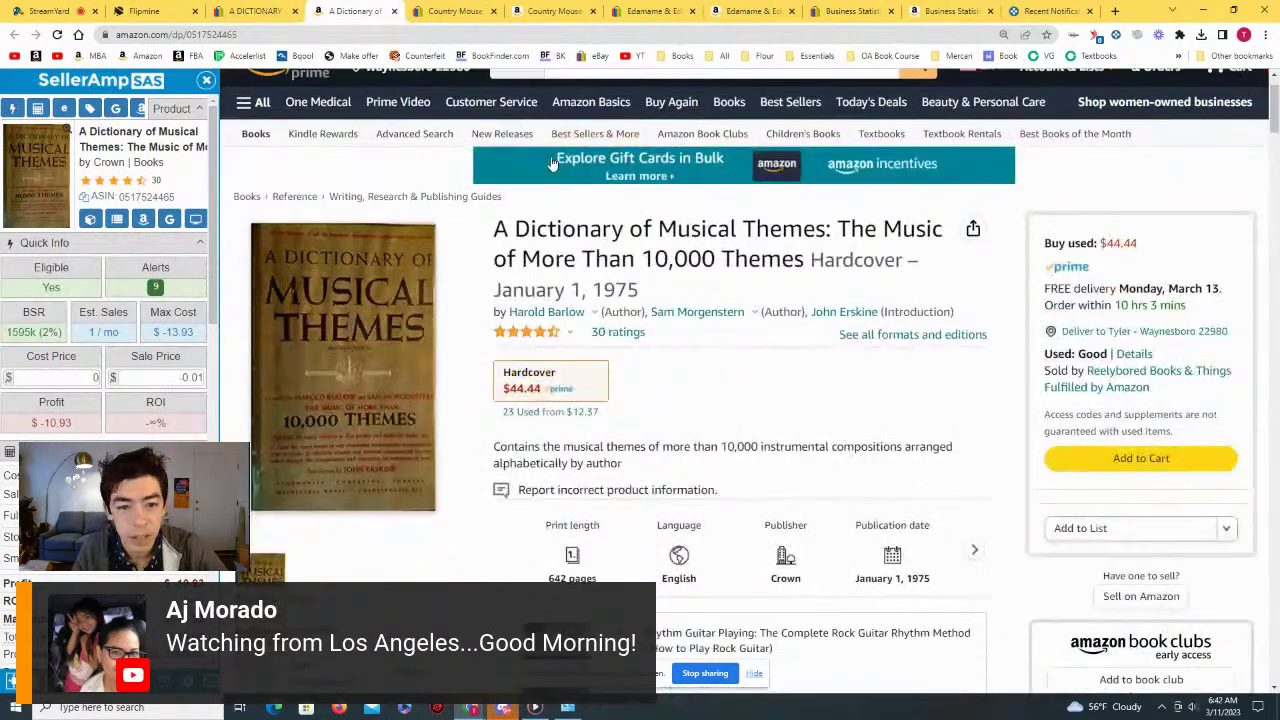
scroll(551, 160, "down", 10)
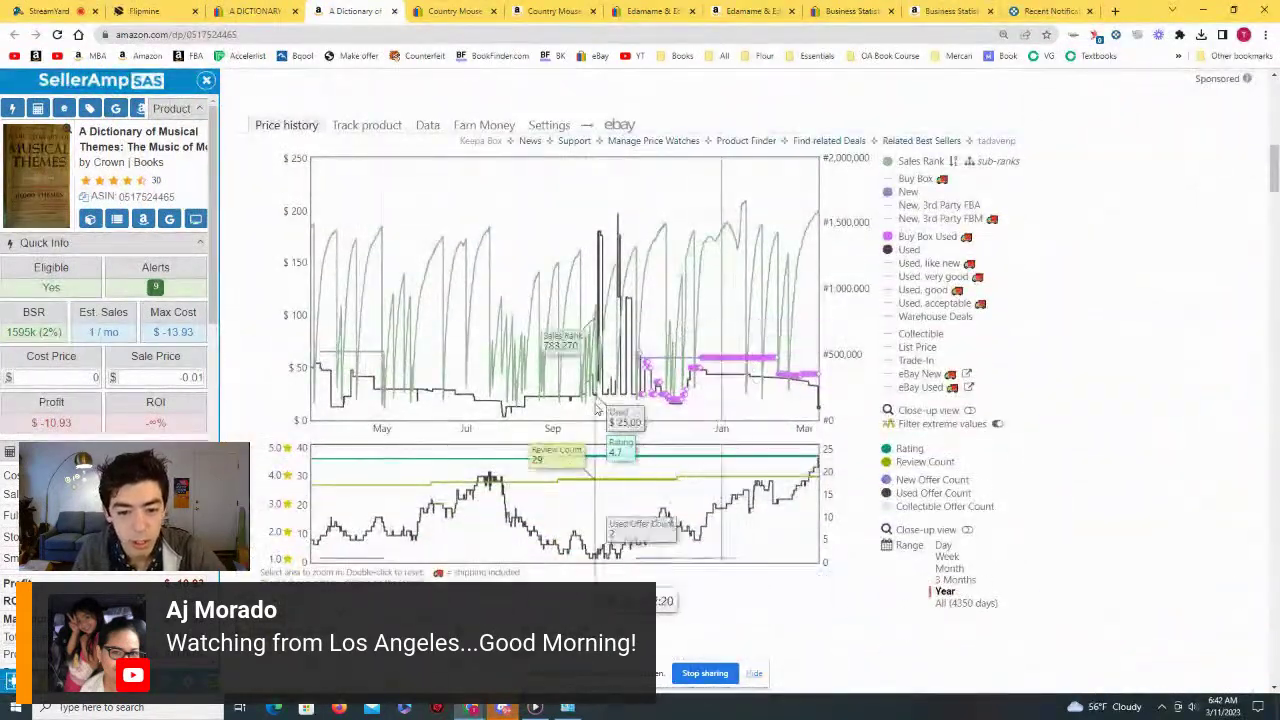
scroll(579, 381, "up", 8)
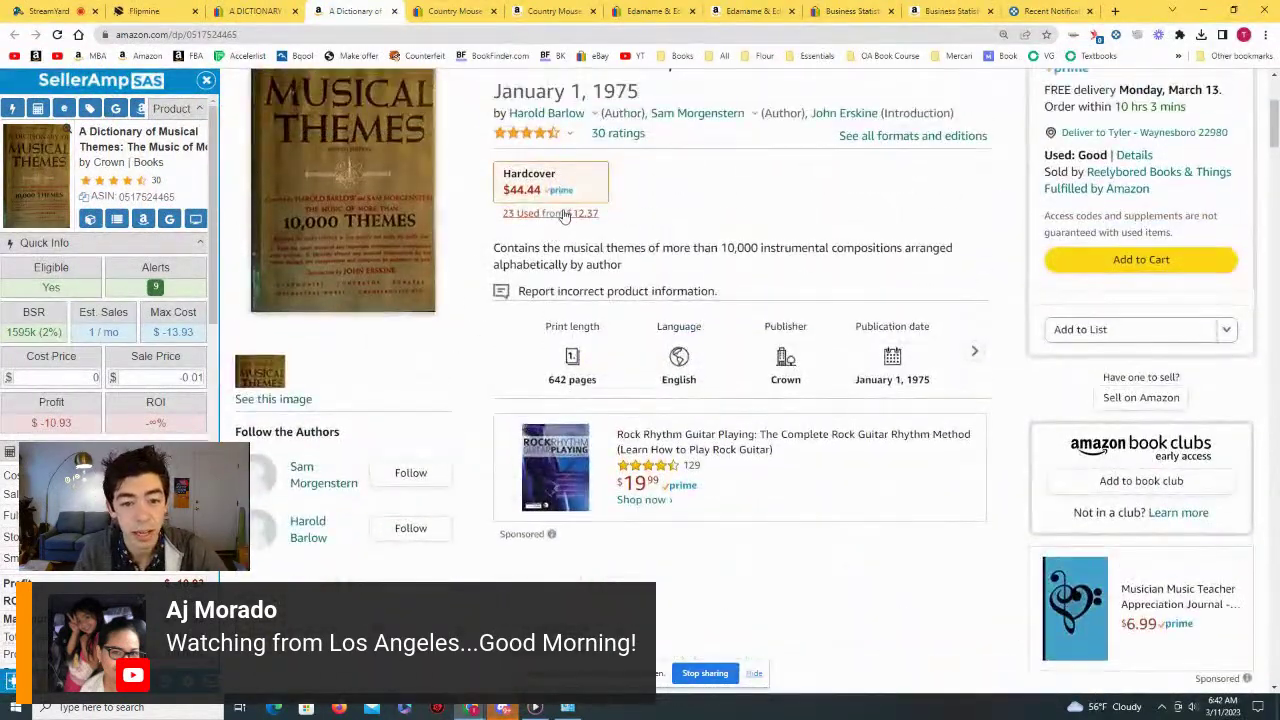
Step: Review the used Amazon offers for A Dictionary of Musical Themes and set the SellerAmp cost price to 16.32
left_click(565, 214)
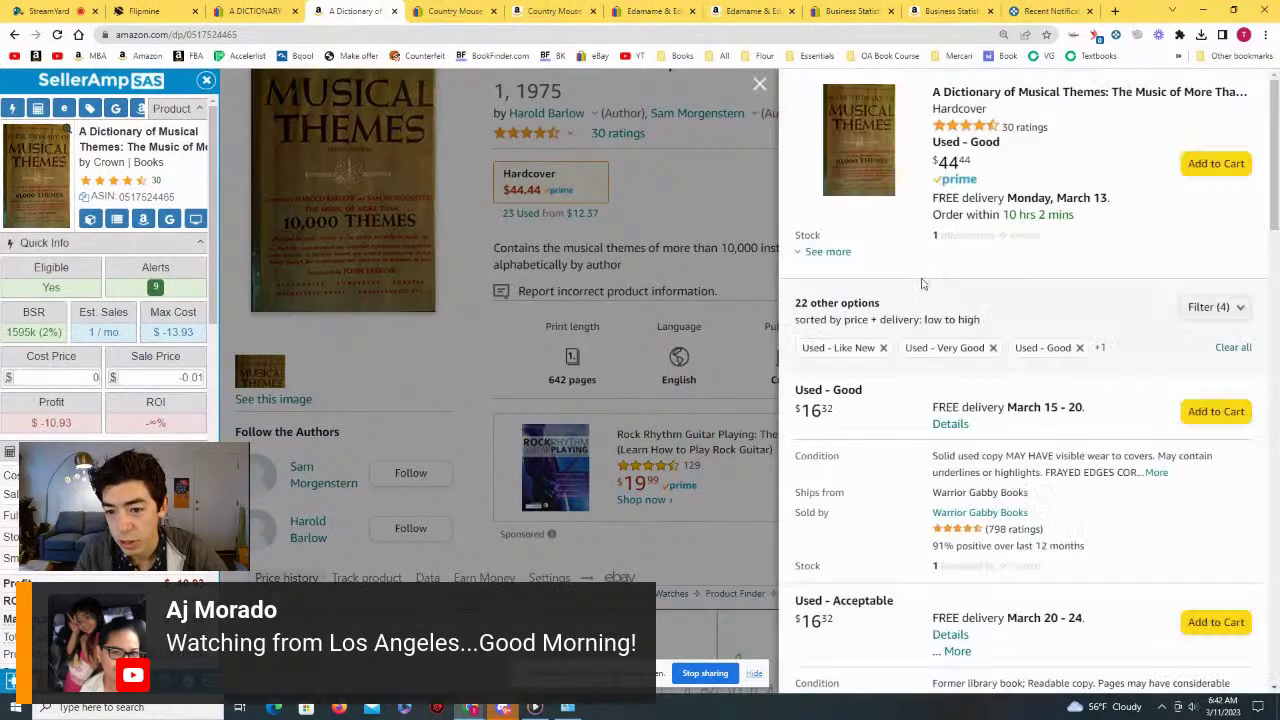
scroll(960, 310, "down", 2)
scroll(909, 318, "down", 2)
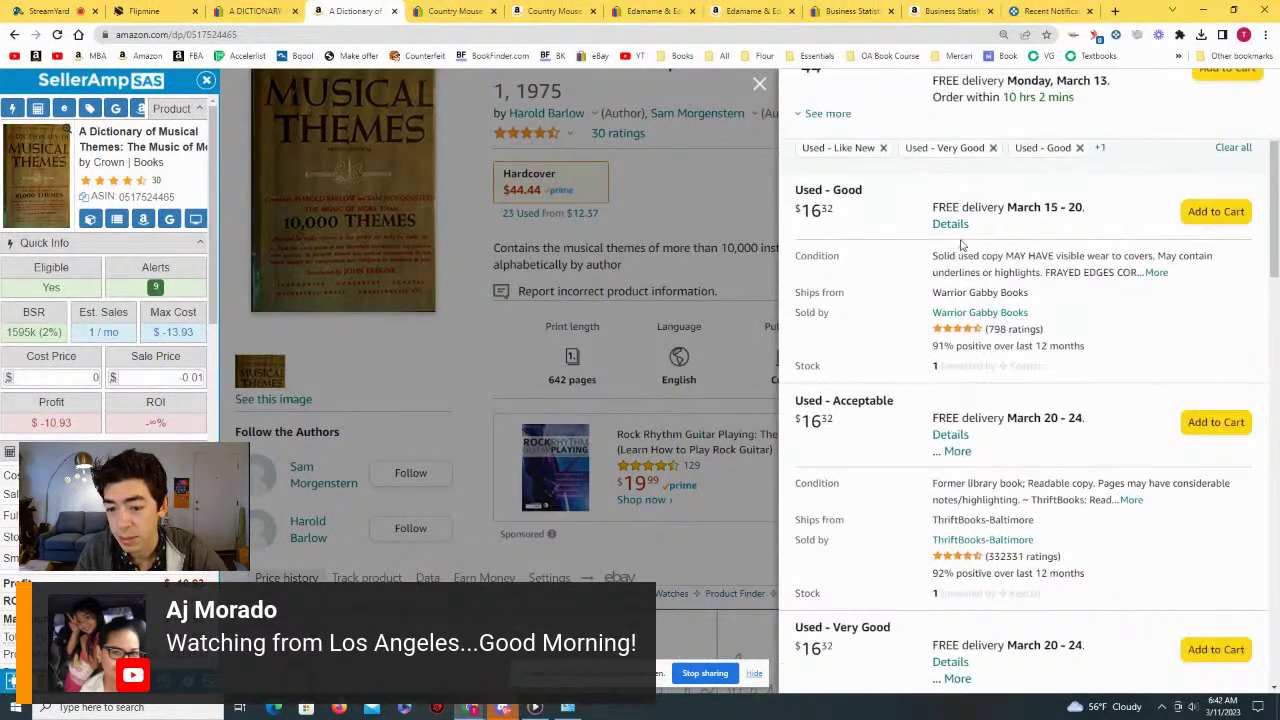
left_click(640, 380)
scroll(300, 390, "down", 2)
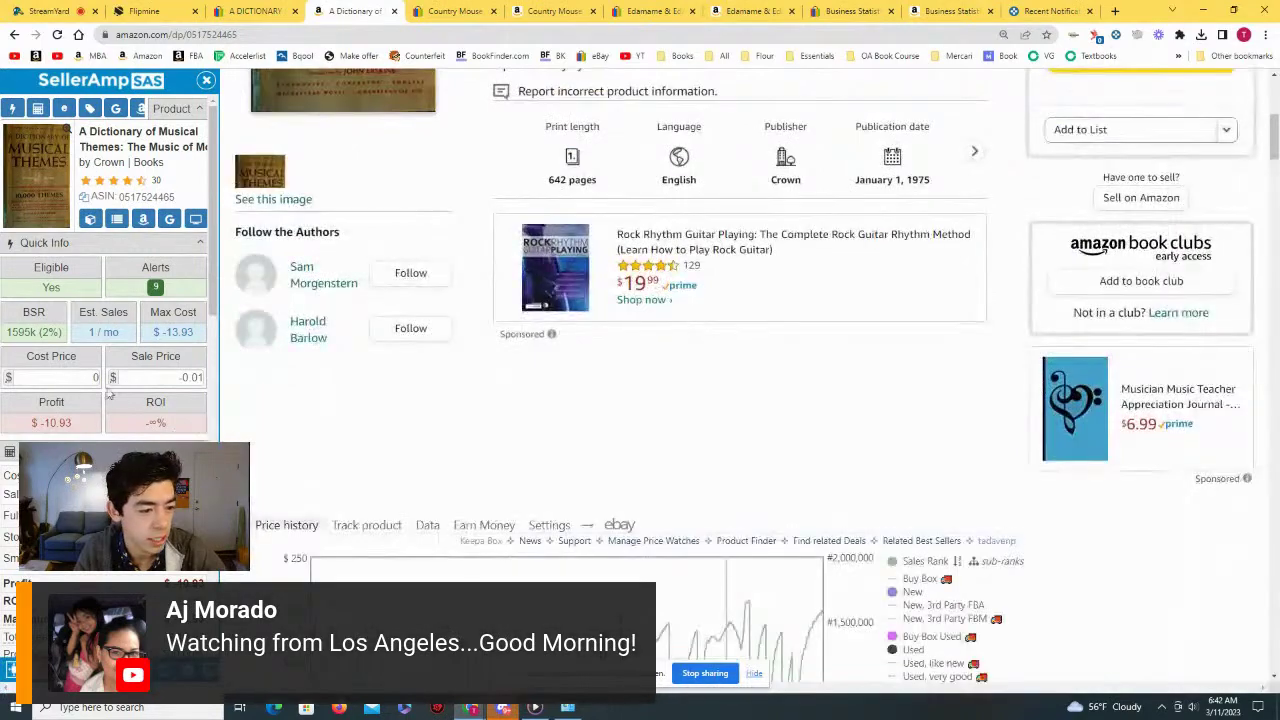
scroll(500, 350, "down", 5)
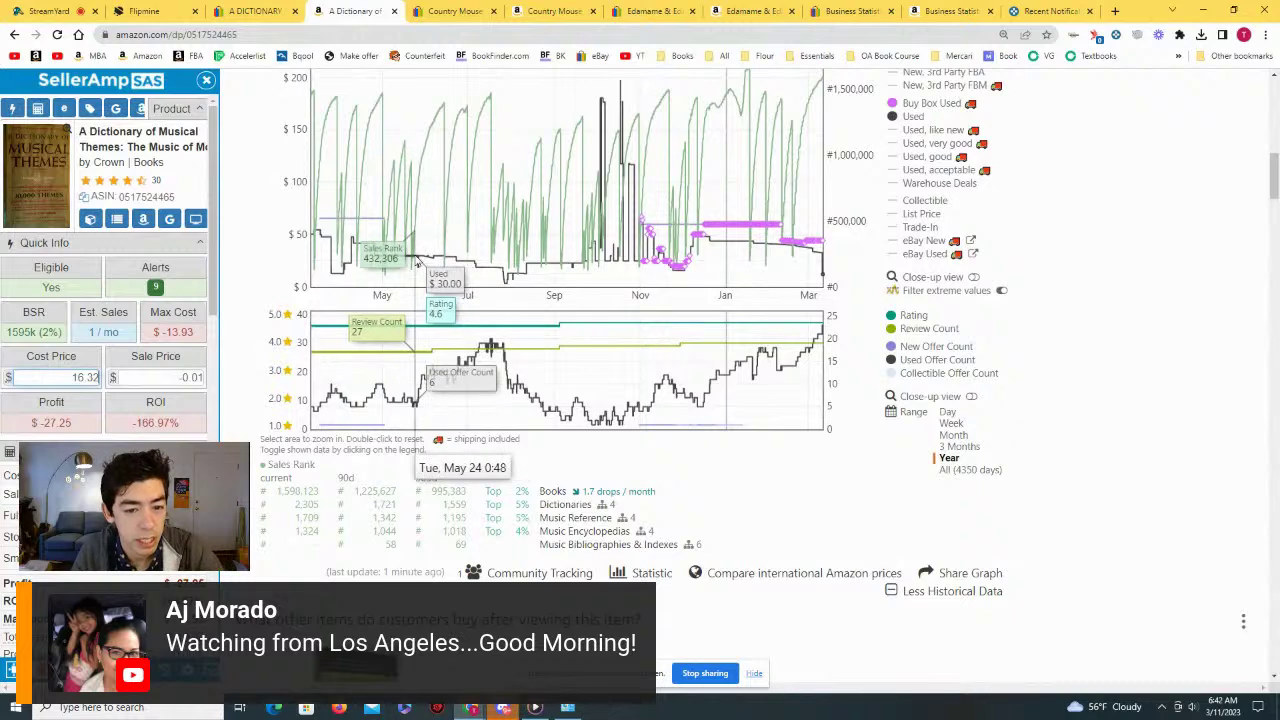
Step: Inspect the used Buy Box offer found on Dec 16 2022 in Keepa and set the SellerAmp sale price to 59.95
scroll(540, 430, "down", 1)
mouse_move(530, 450)
scroll(530, 450, "up", 1)
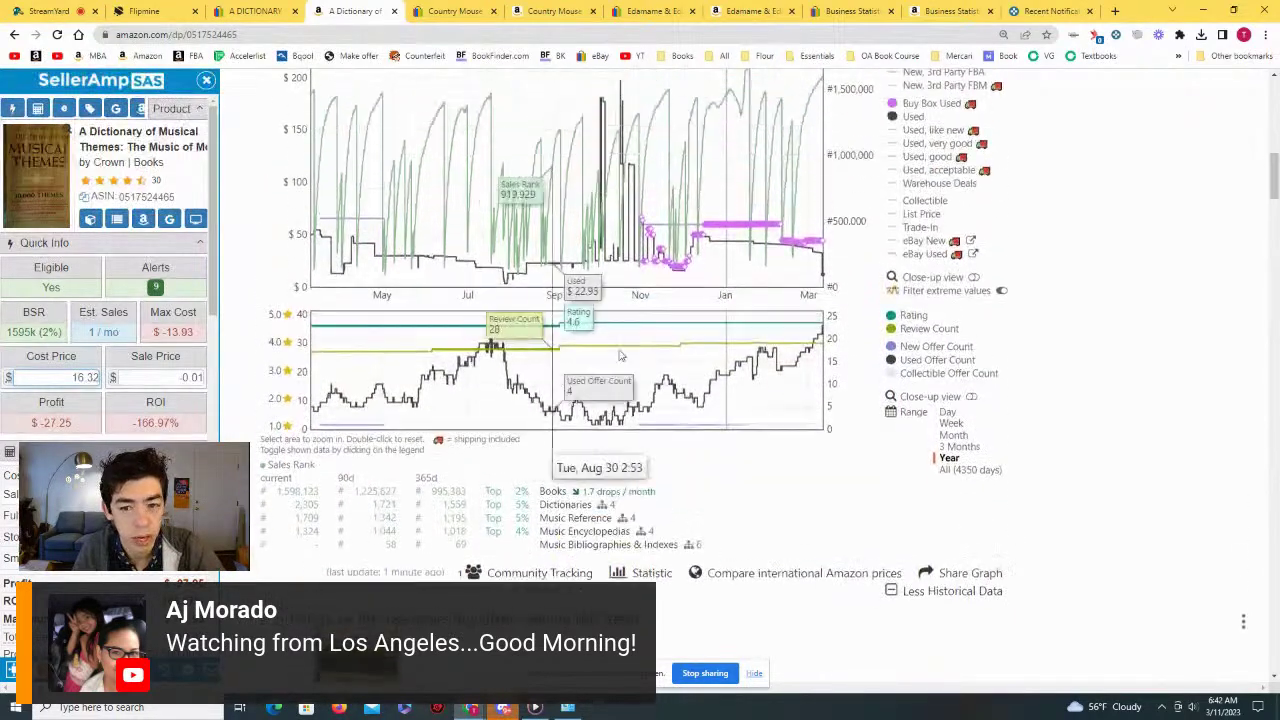
left_click(737, 232)
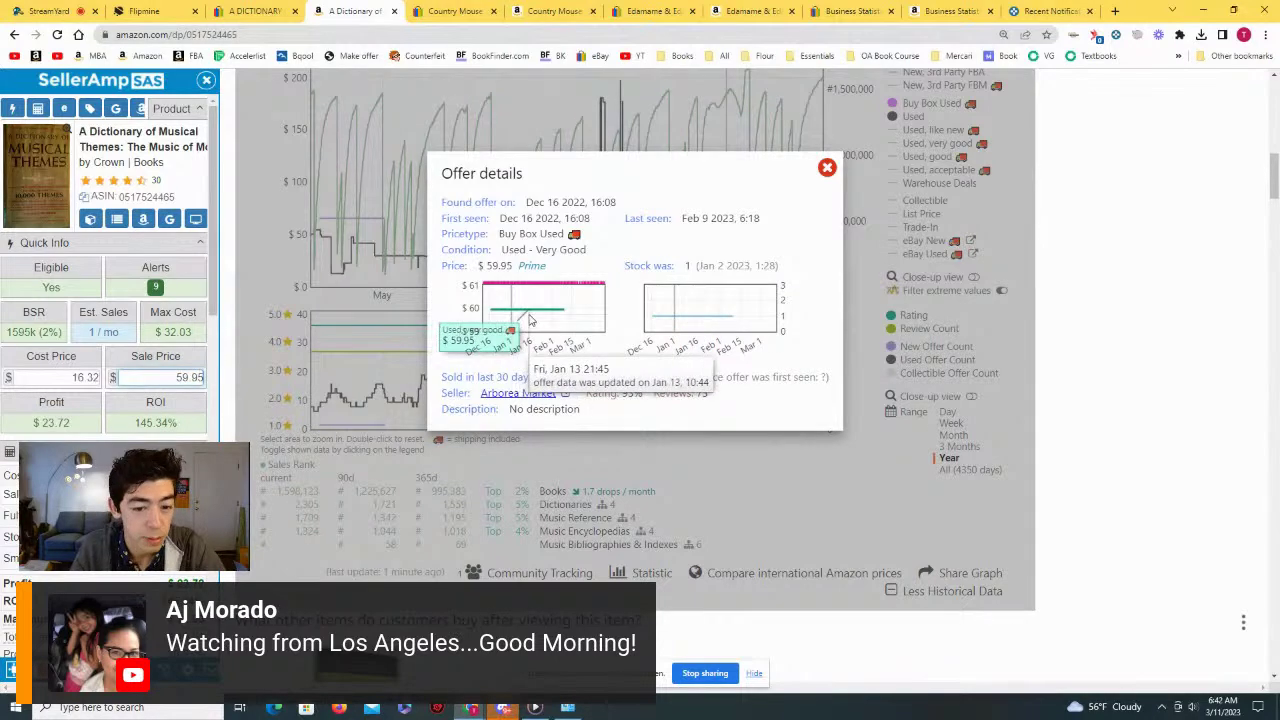
left_click(826, 167)
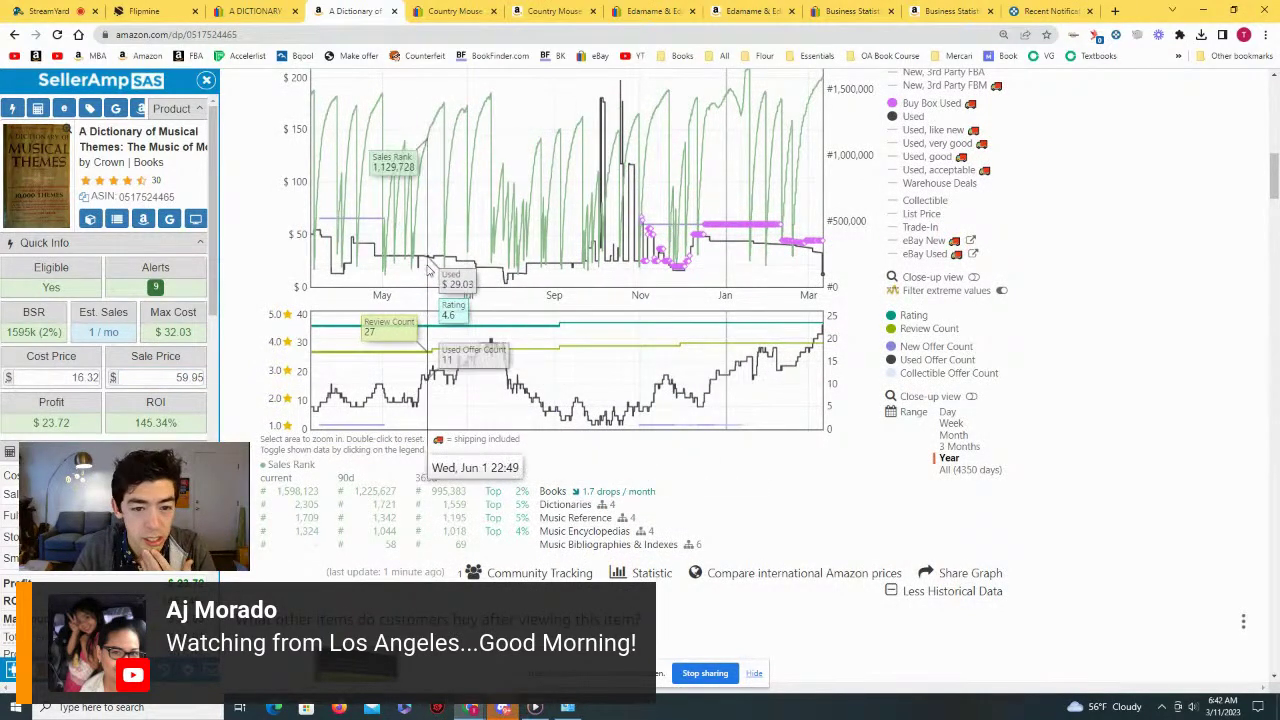
Step: Examine the used prices in A Dictionary of Musical Themes' all-time Keepa history over narrower date ranges, and return the chart to one year
left_click(966, 469)
left_click_drag(783, 263, 594, 266)
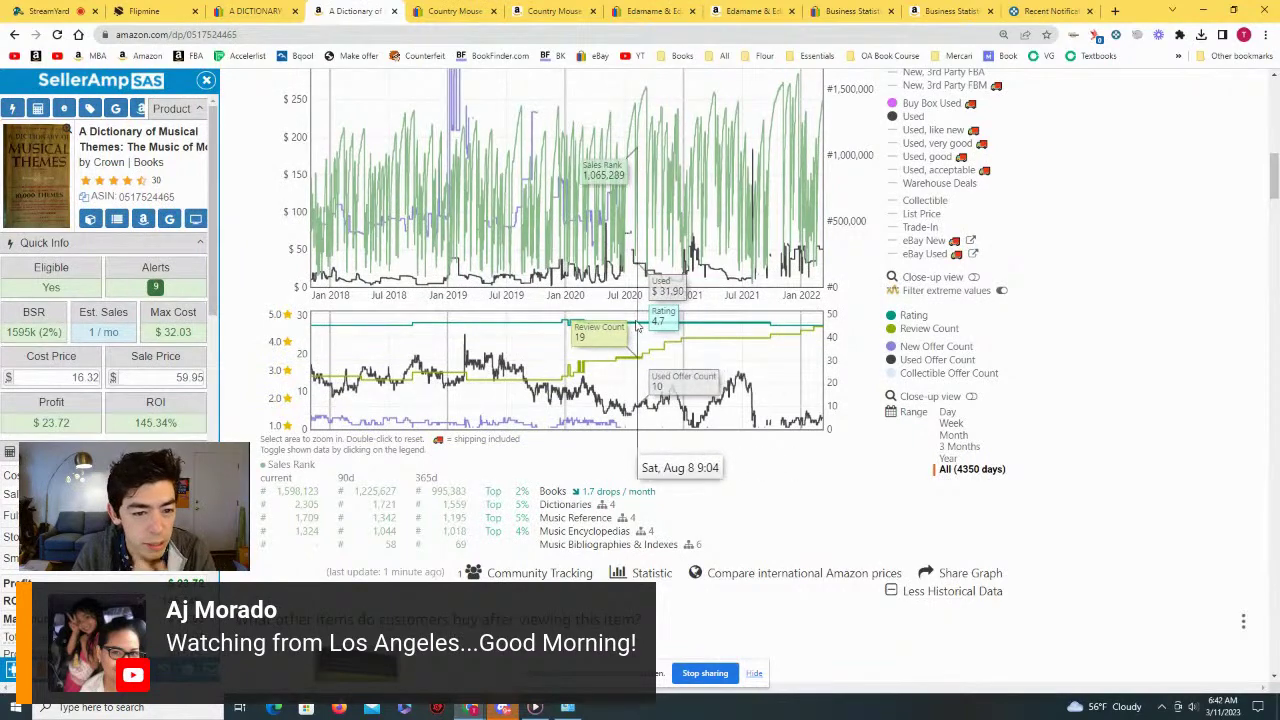
left_click_drag(480, 266, 520, 266)
left_click_drag(443, 266, 555, 287)
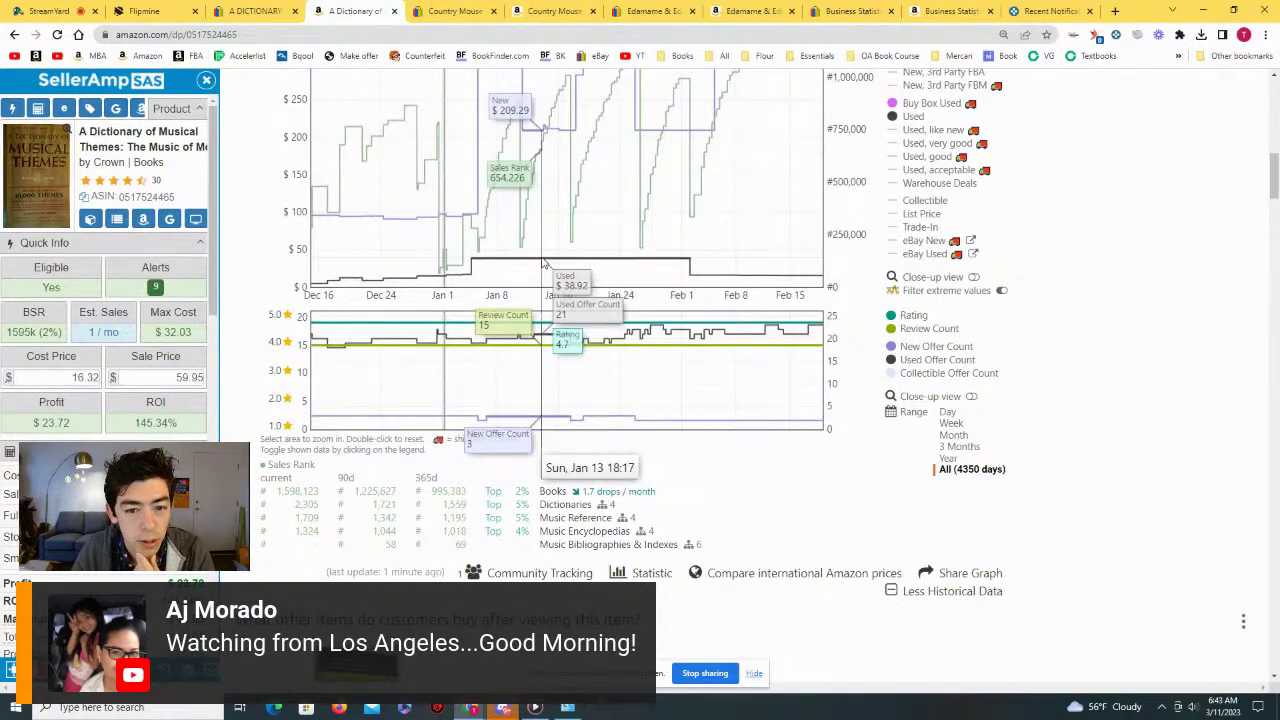
double_click(820, 395)
left_click_drag(664, 385, 749, 385)
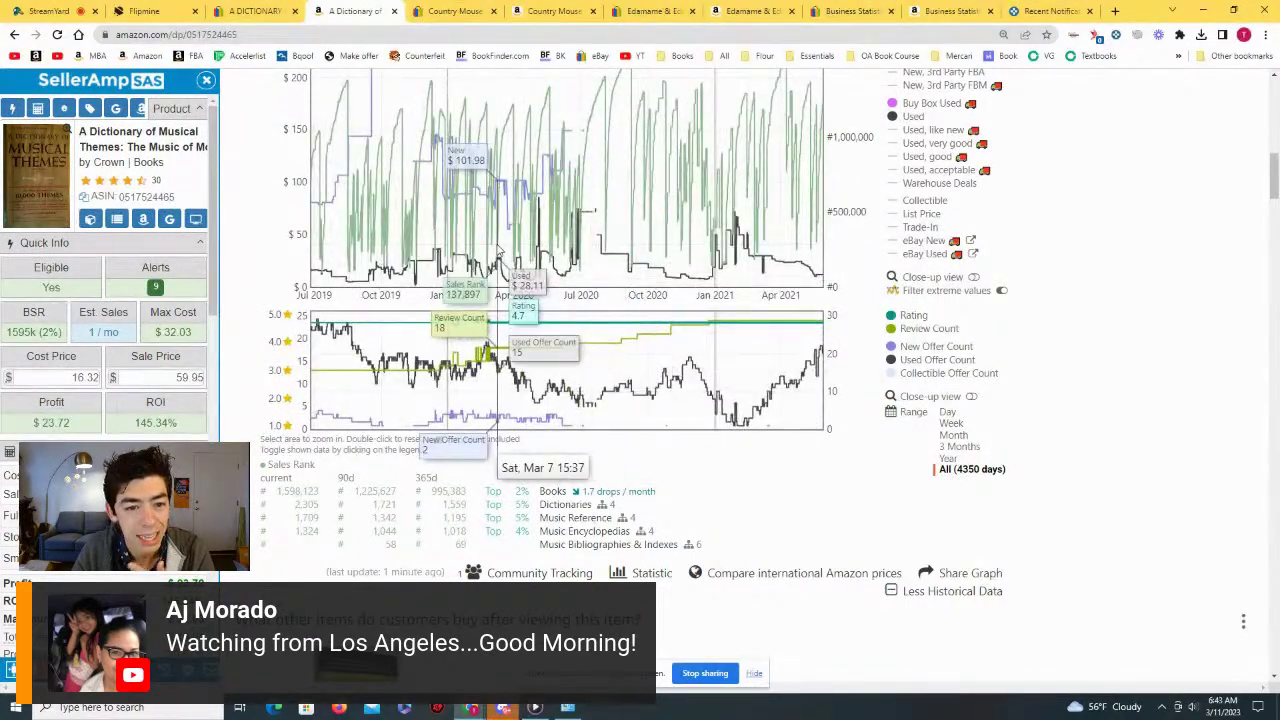
left_click_drag(421, 262, 606, 262)
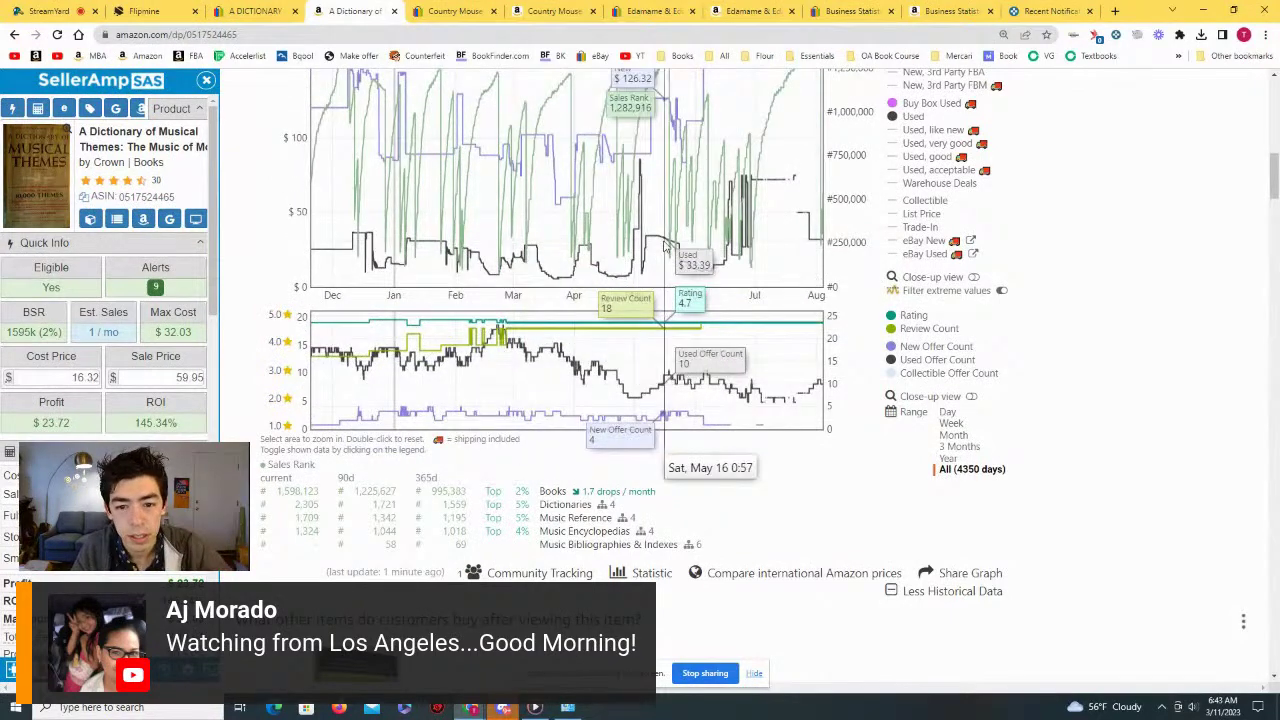
left_click(970, 469)
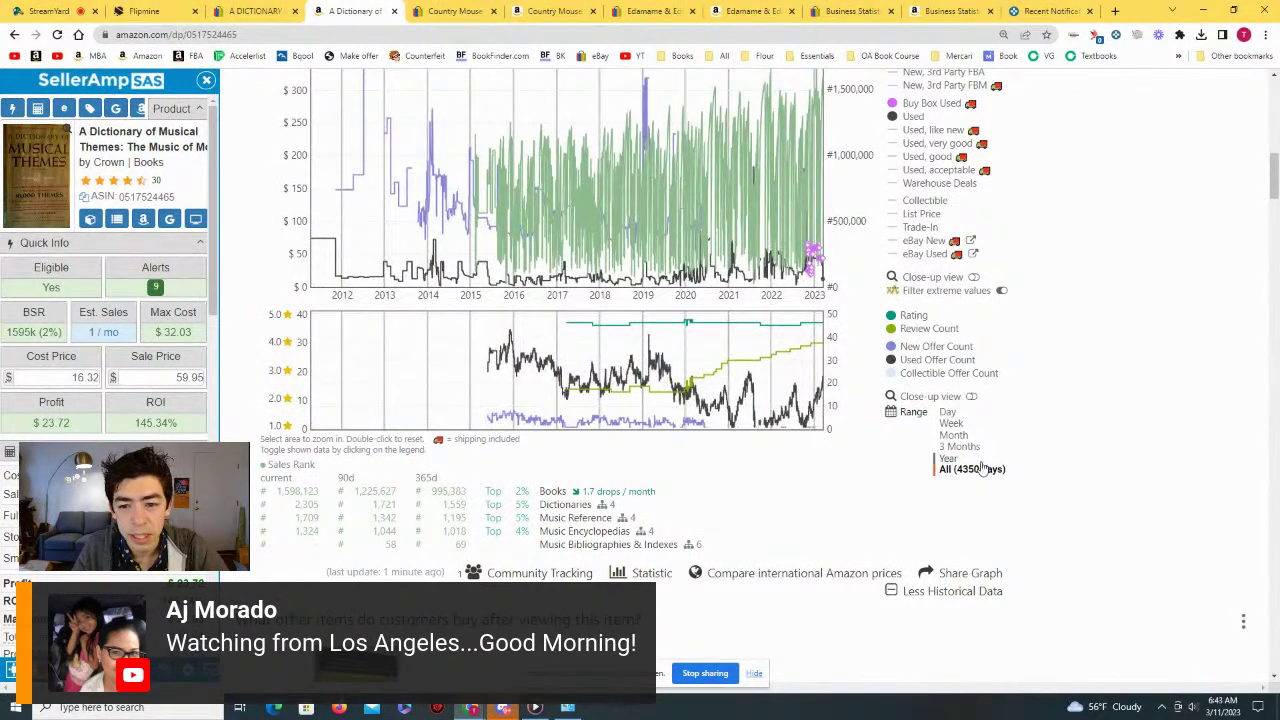
left_click(950, 458)
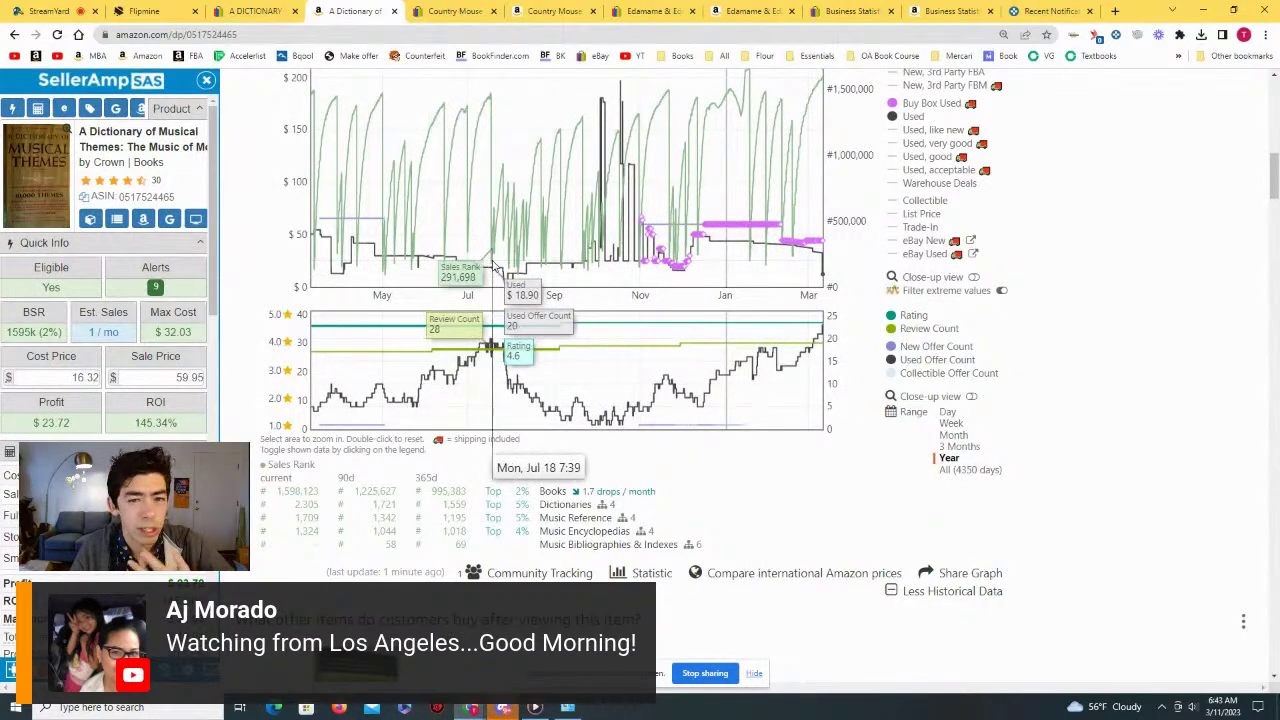
Step: Close the eBay listing of A Dictionary of Musical Themes and filter its used Amazon offers to Prime for comparison
left_click(231, 8)
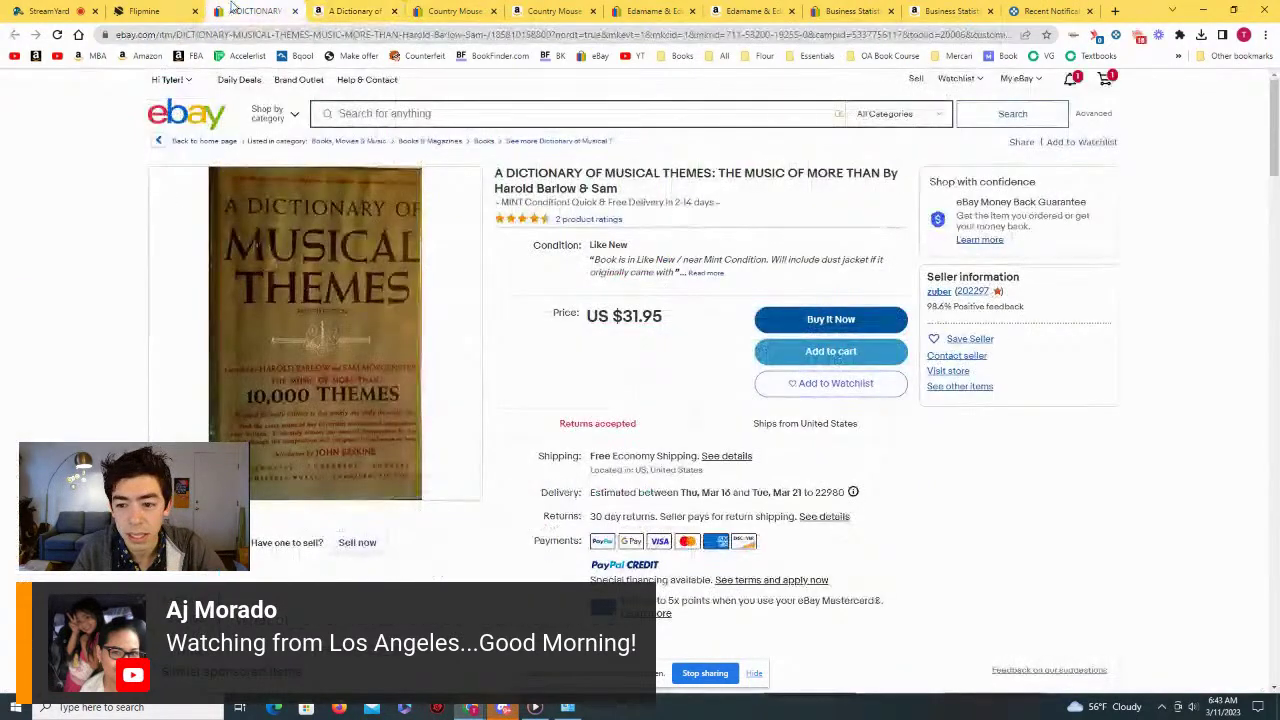
left_click(294, 11)
scroll(537, 255, "up", 7)
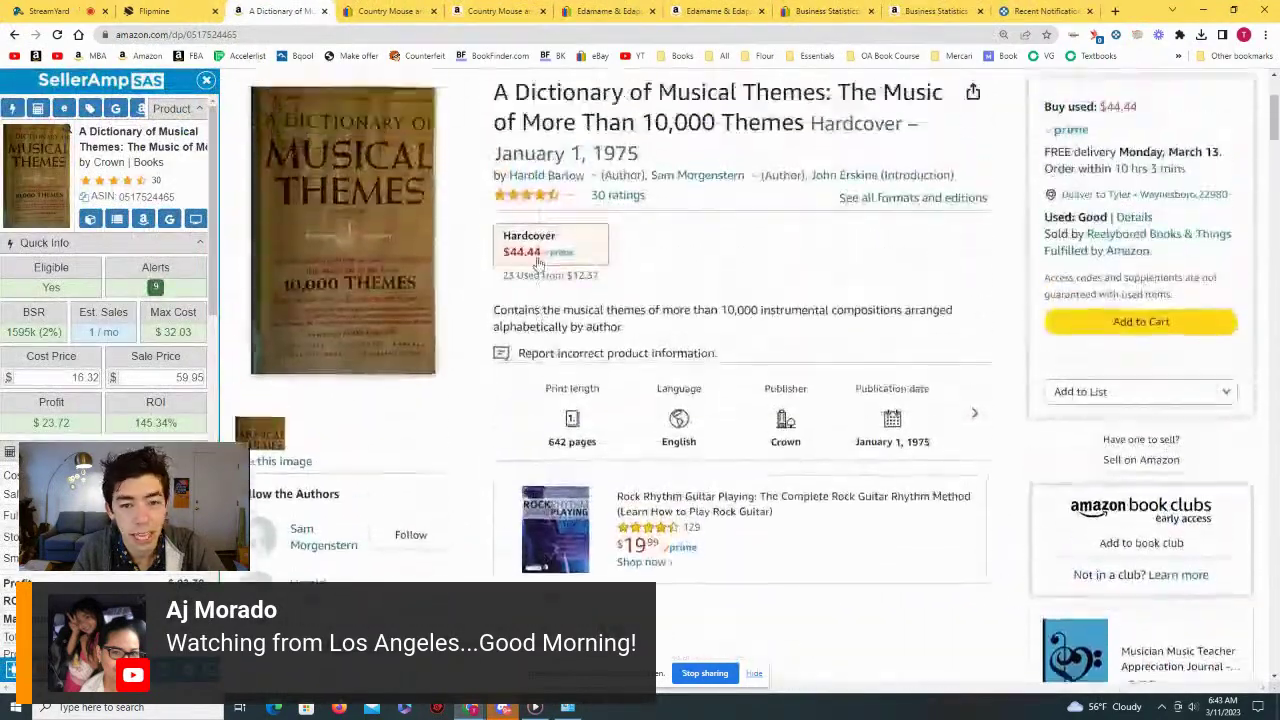
left_click(546, 346)
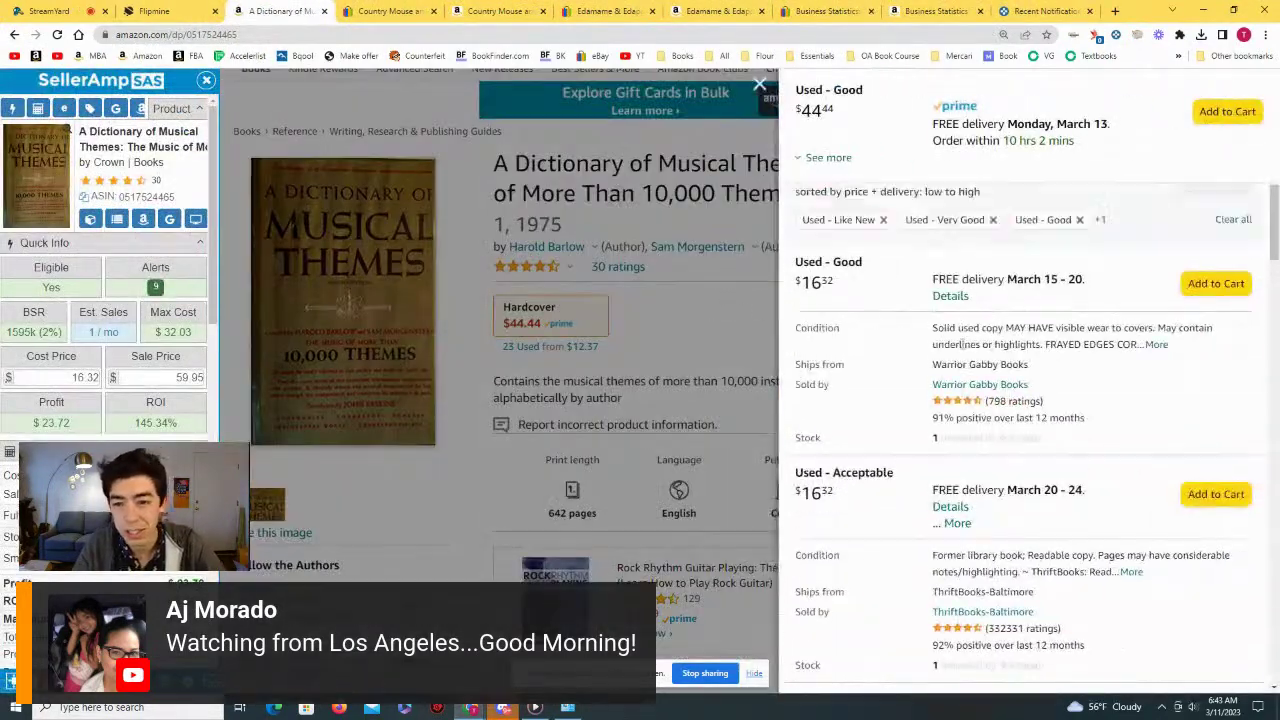
scroll(963, 345, "up", 2)
scroll(883, 371, "down", 3)
scroll(917, 360, "up", 3)
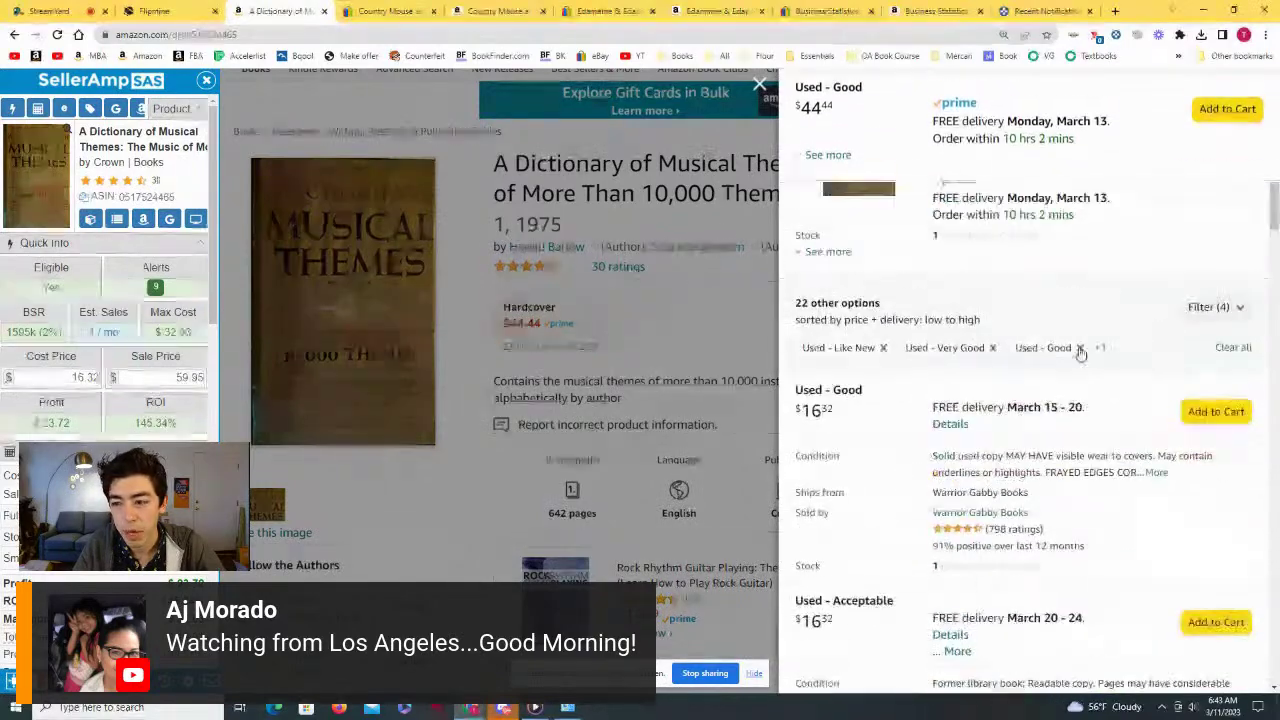
left_click(1212, 307)
left_click(1224, 403)
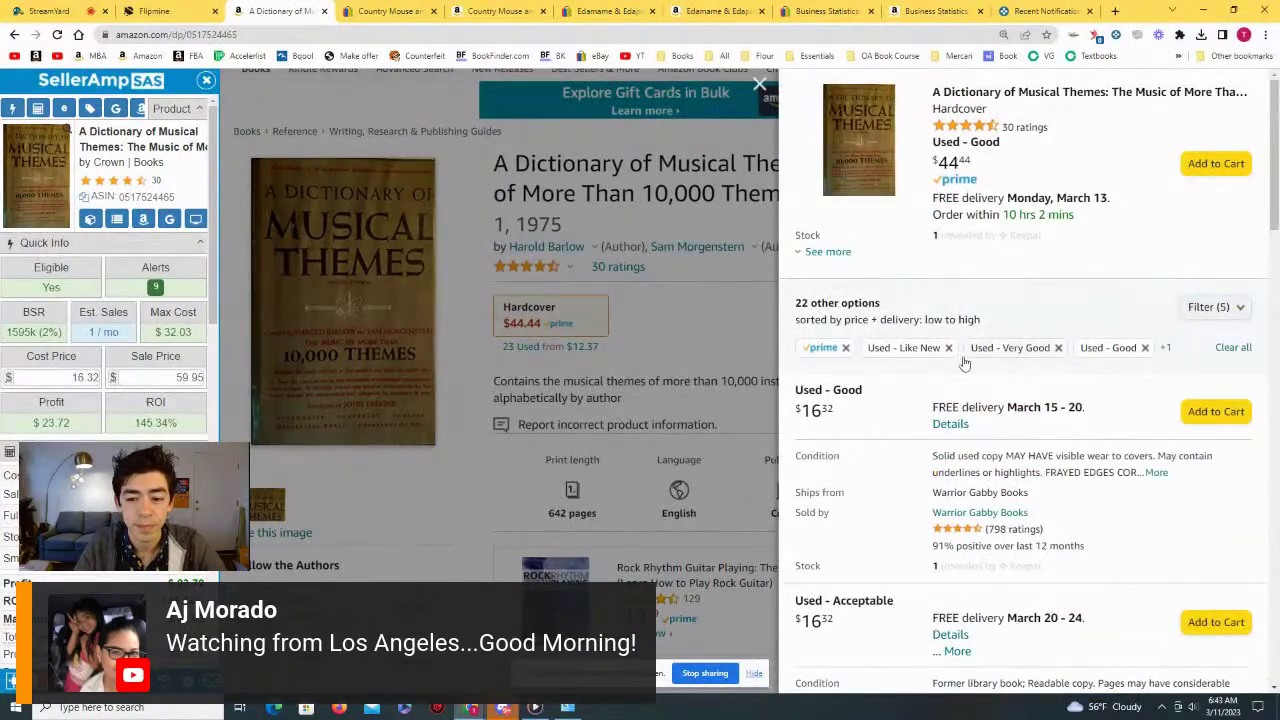
scroll(923, 406, "down", 5)
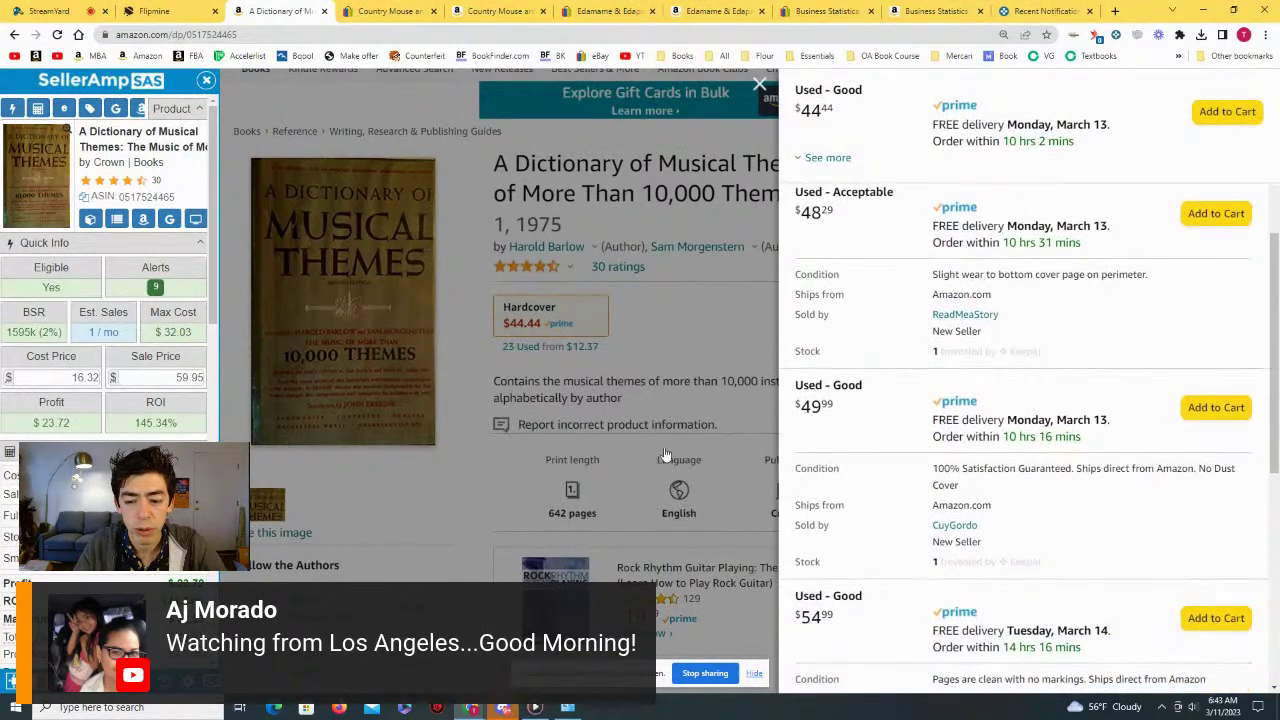
Step: Set the SellerAmp sale price for A Dictionary of Musical Themes to 44.00 and compare it with the one-year Keepa history
left_click(678, 455)
scroll(271, 371, "down", 2)
double_click(172, 376)
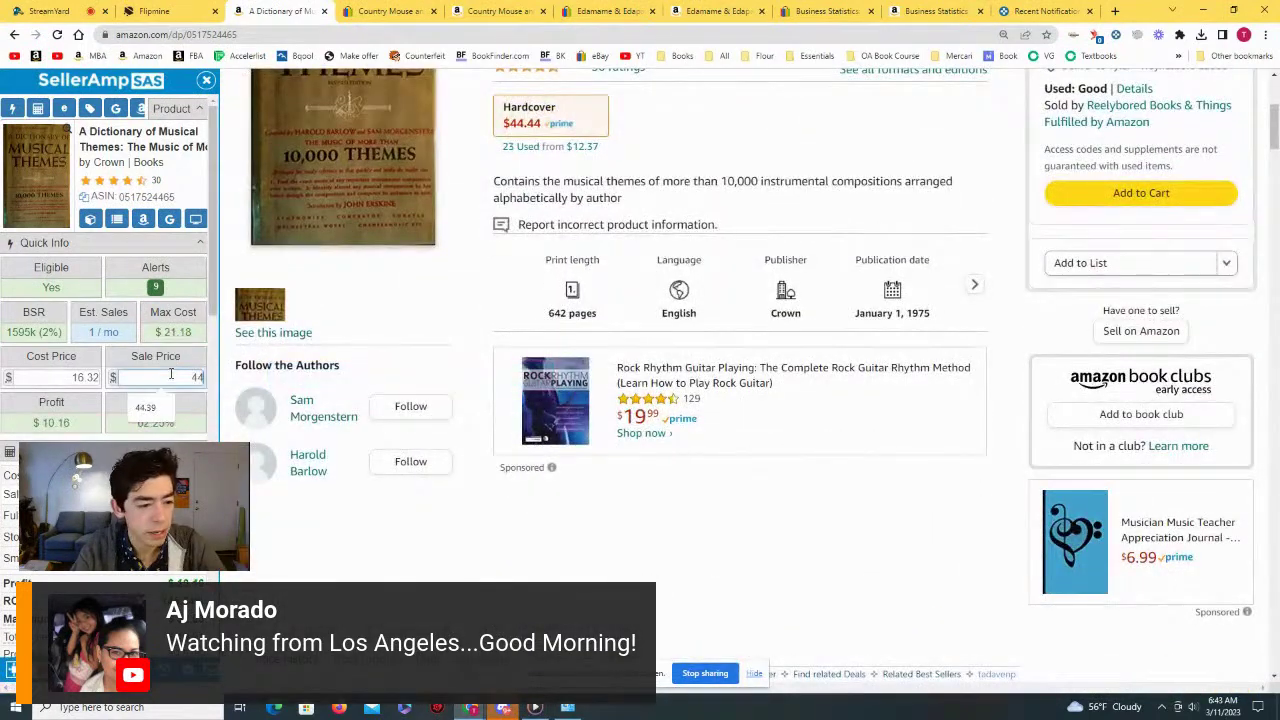
scroll(500, 500, "down", 5)
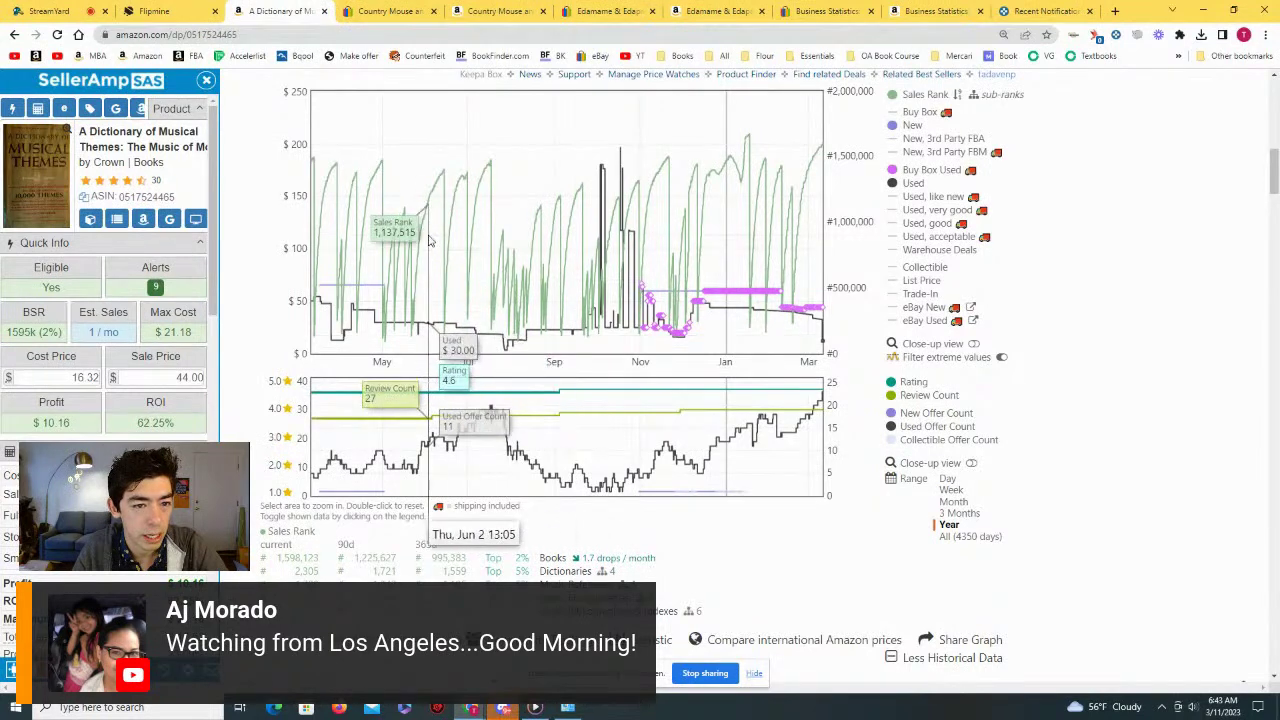
Step: Track A Dictionary of Musical Themes in Keepa for 3 years at a used price of $6 or less, and close its Amazon page
scroll(400, 250, "up", 2)
left_click(367, 191)
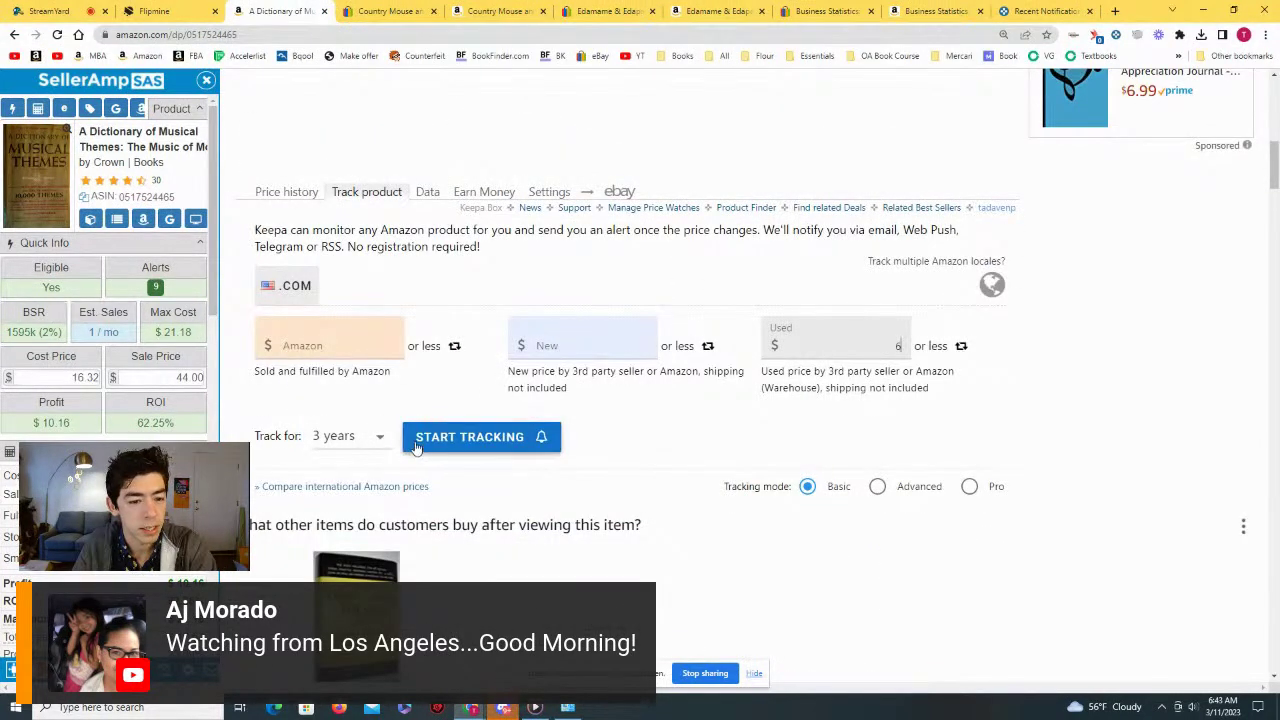
left_click(463, 437)
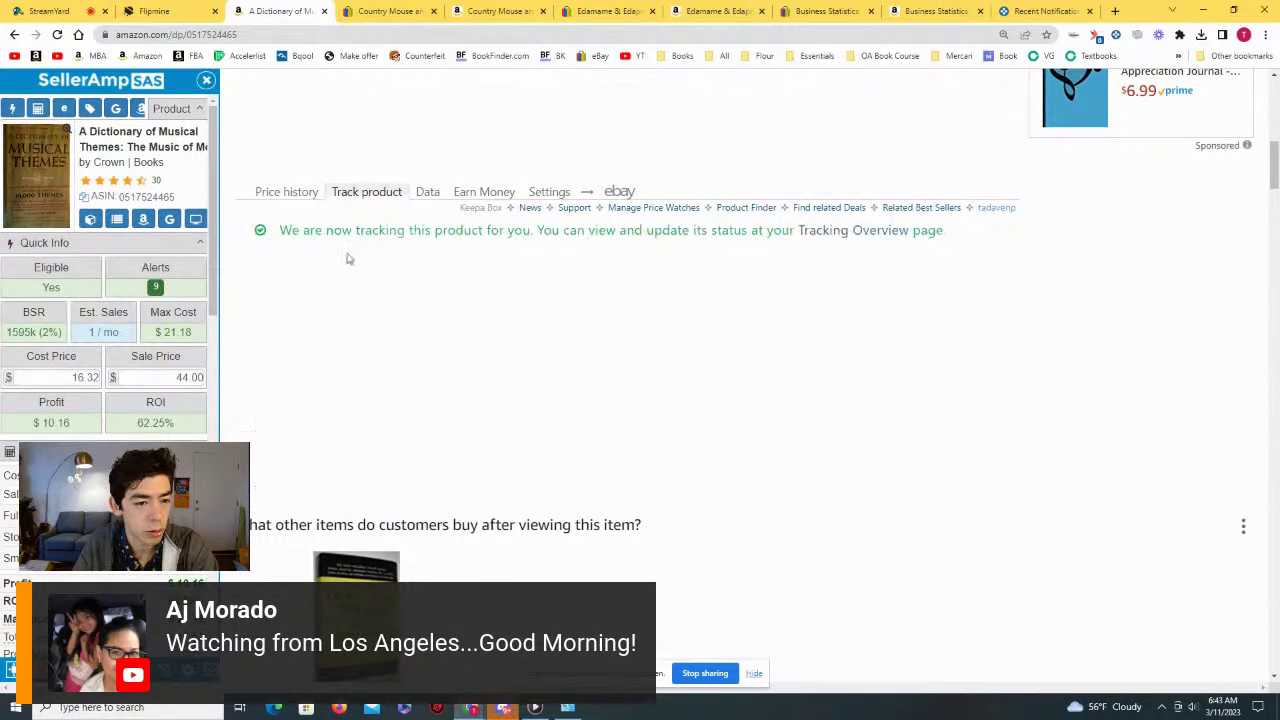
left_click(286, 192)
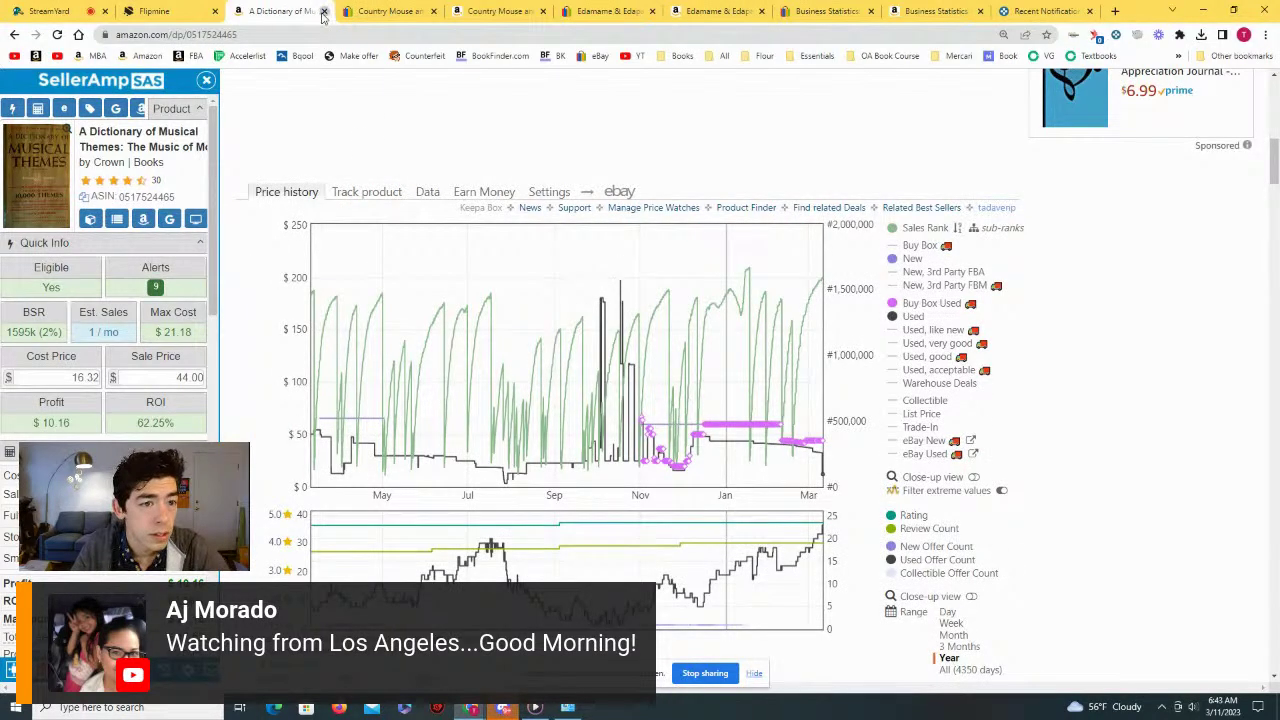
left_click(323, 11)
Step: Check the one-year Keepa price history of Country Mouse and a Town Mouse, and close its eBay and Amazon pages
left_click(323, 11)
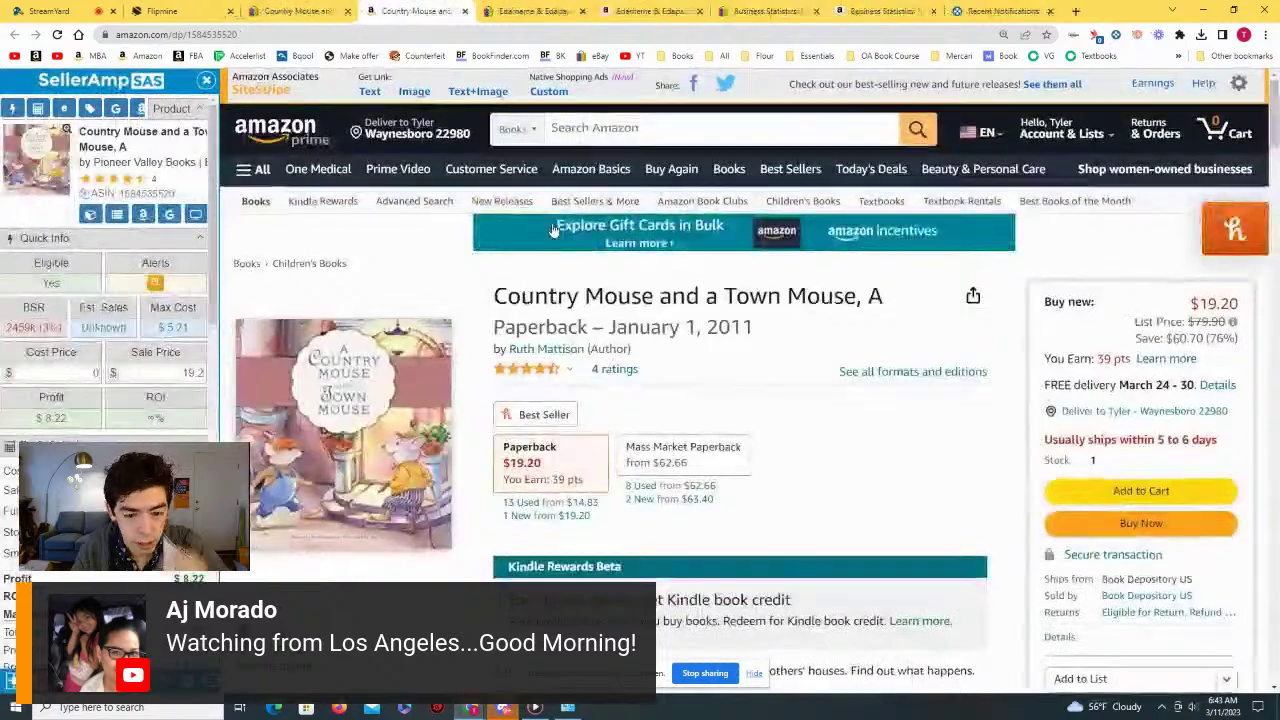
scroll(585, 262, "down", 3)
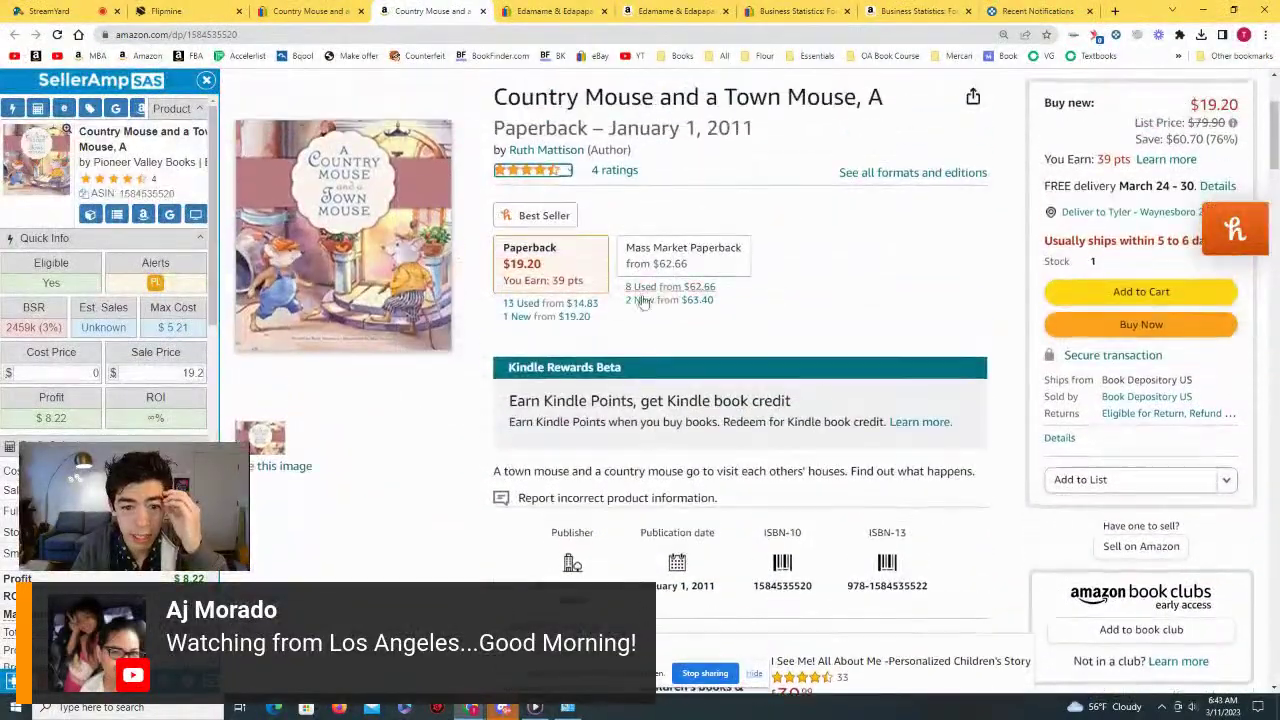
scroll(578, 330, "down", 3)
scroll(578, 330, "down", 5)
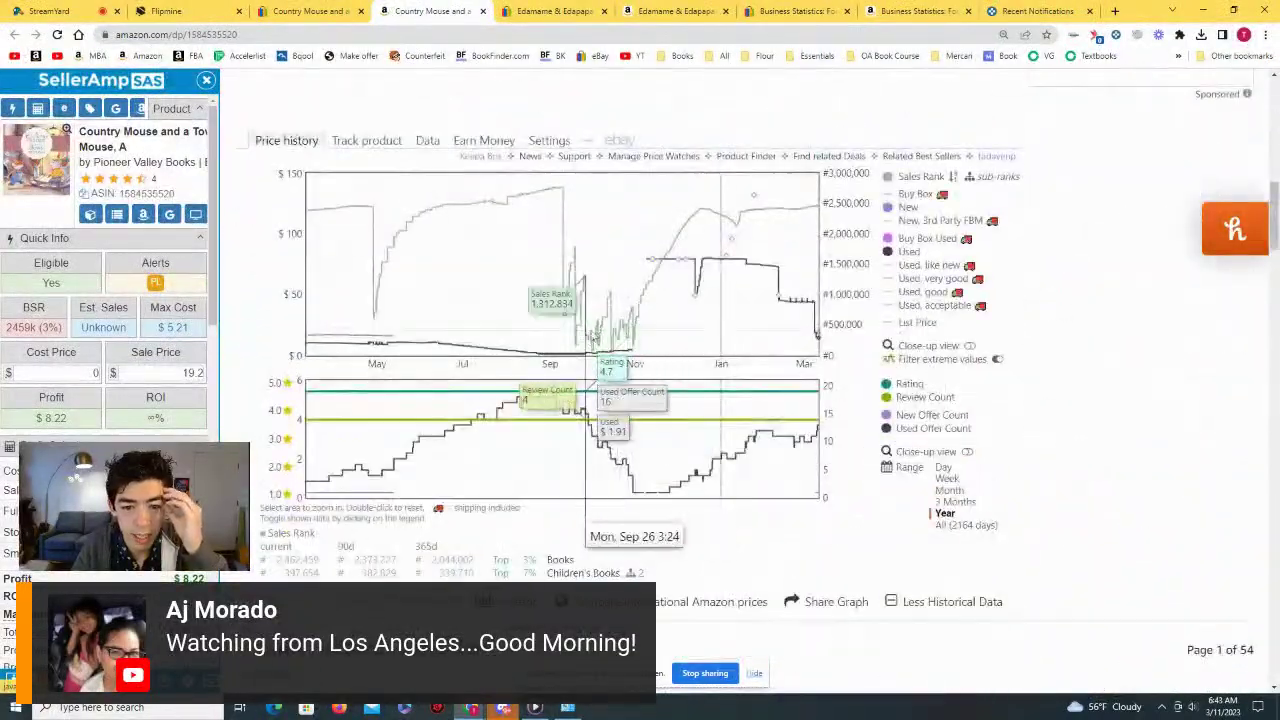
scroll(463, 169, "up", 1)
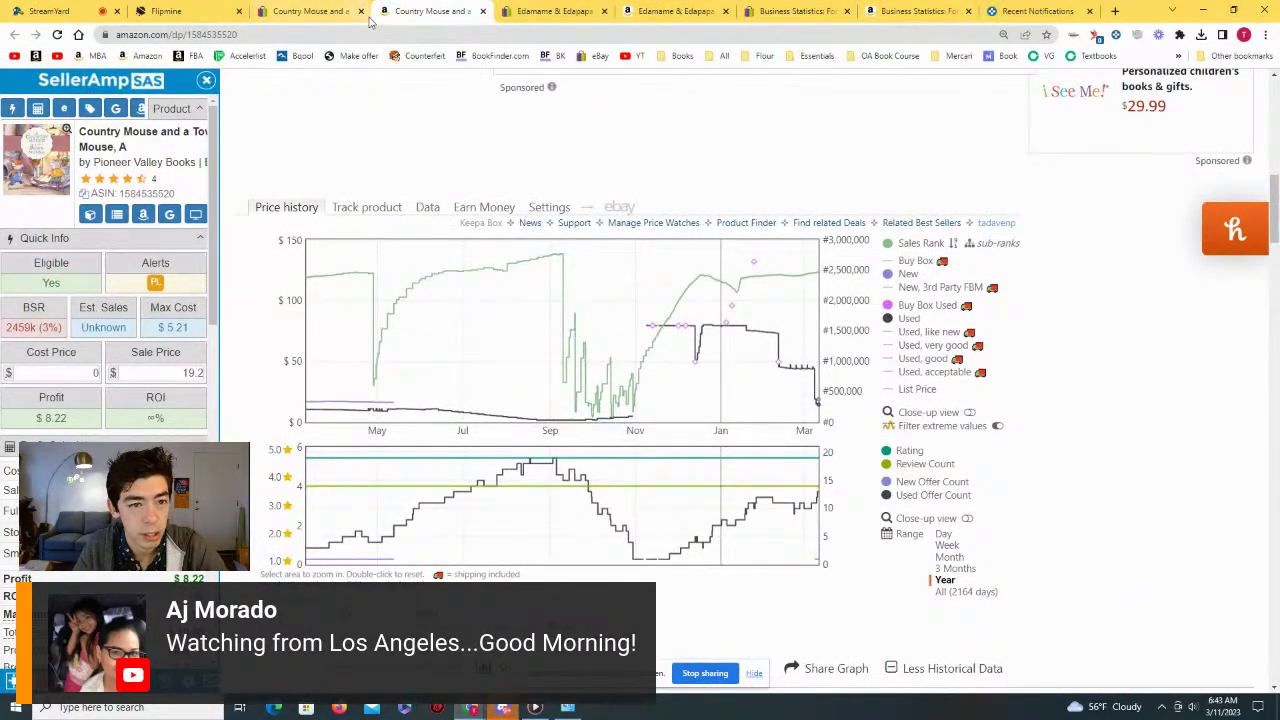
left_click(350, 14)
left_click(361, 12)
left_click(361, 12)
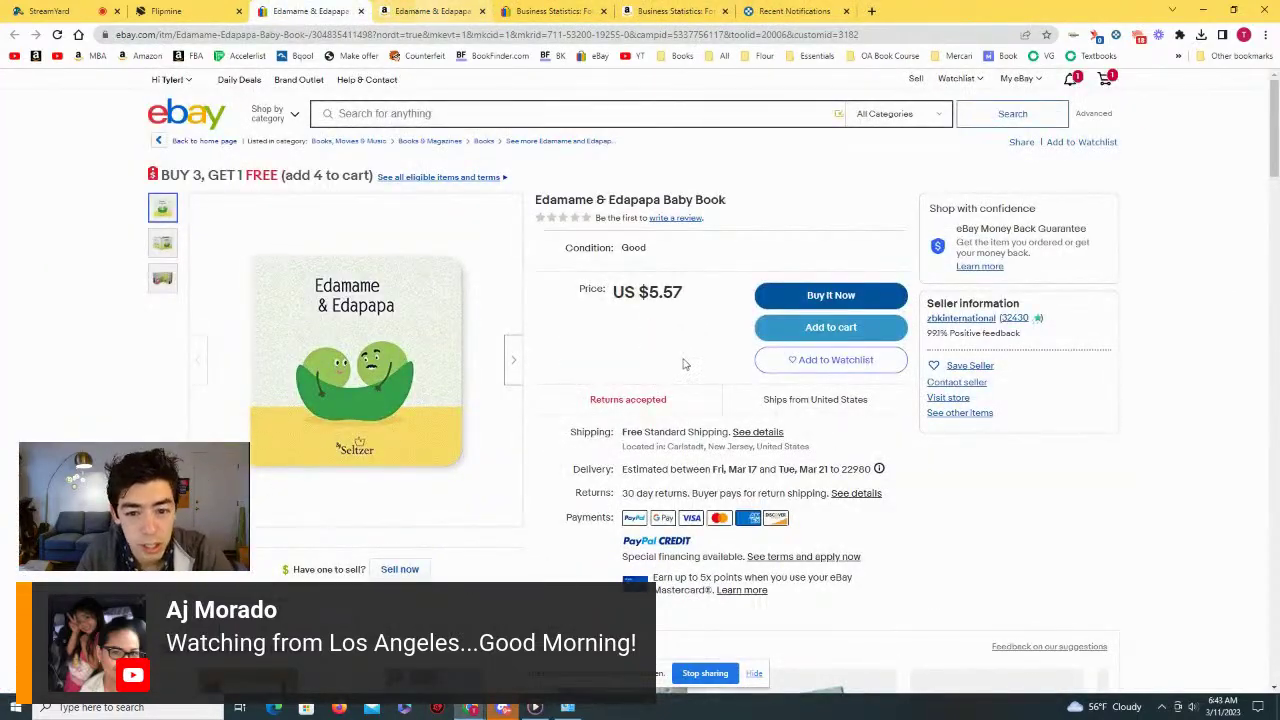
Step: Check the Amazon page and one-year Keepa price history of Edamame & Edapapa Baby Book
left_click(538, 9)
scroll(535, 155, "down", 2)
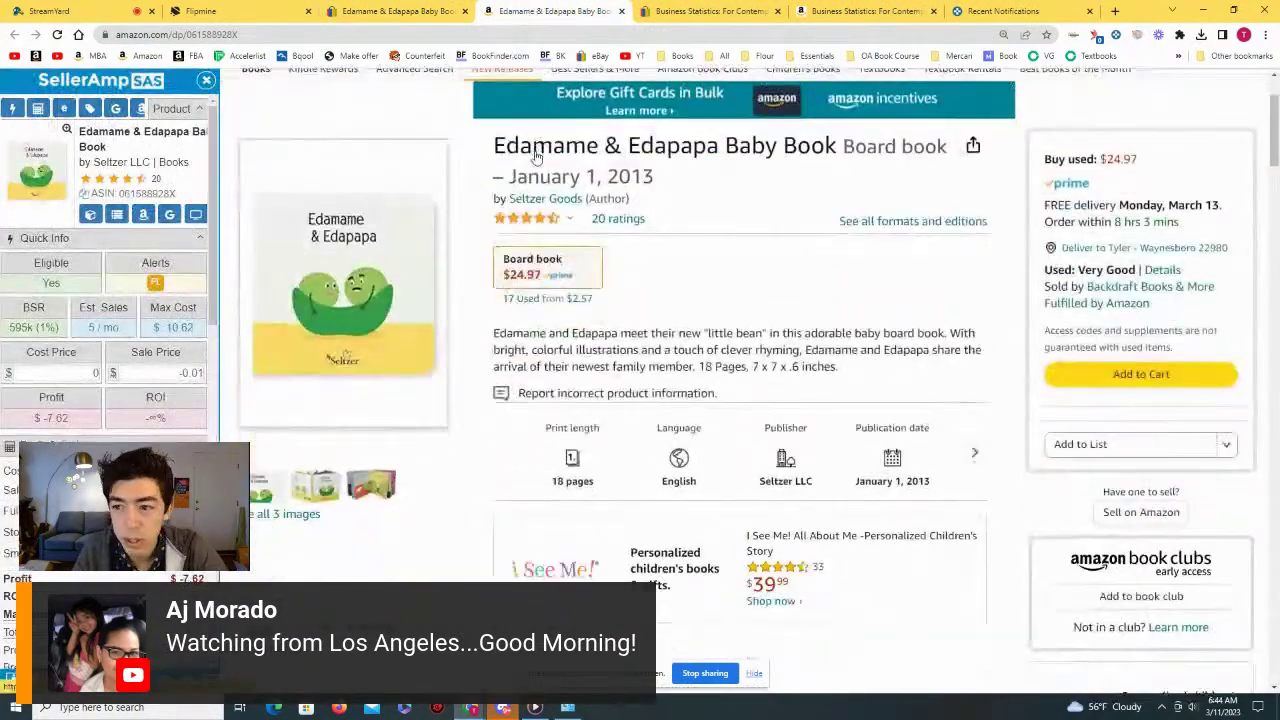
scroll(1103, 208, "down", 10)
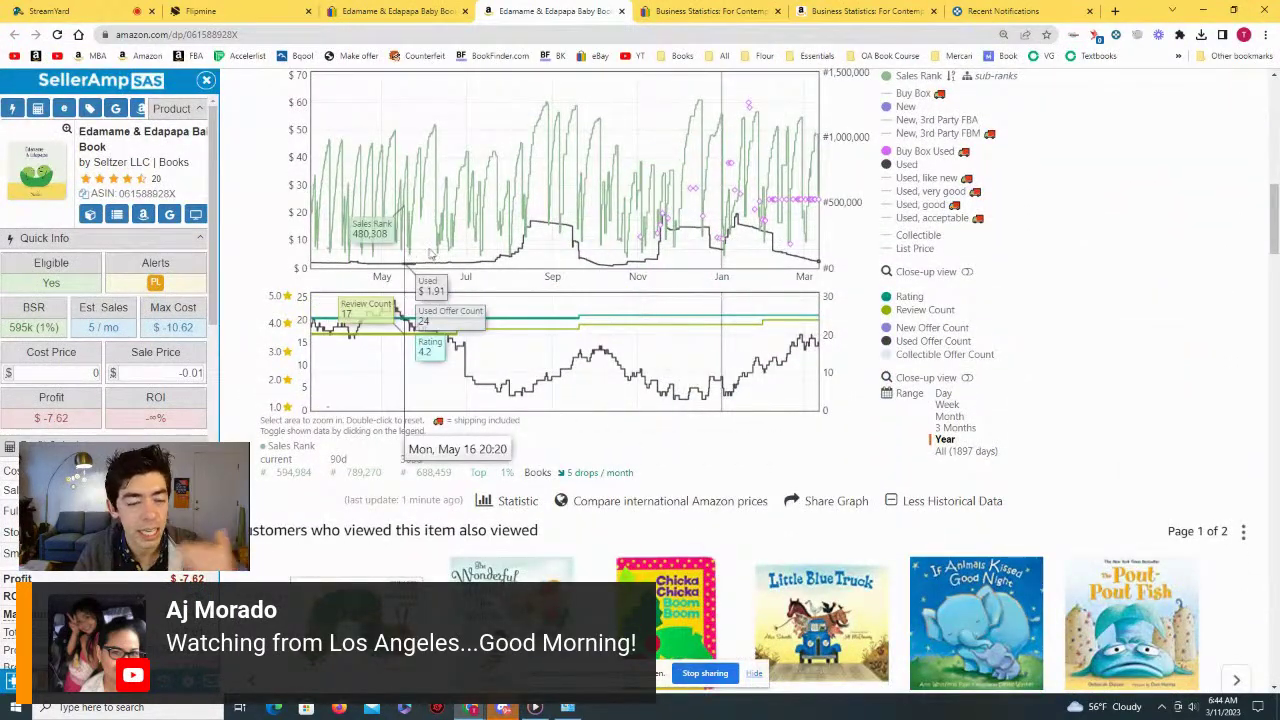
Step: Look over the Edamame & Edapapa Baby Book eBay listing, and close its eBay and Amazon pages
left_click(395, 11)
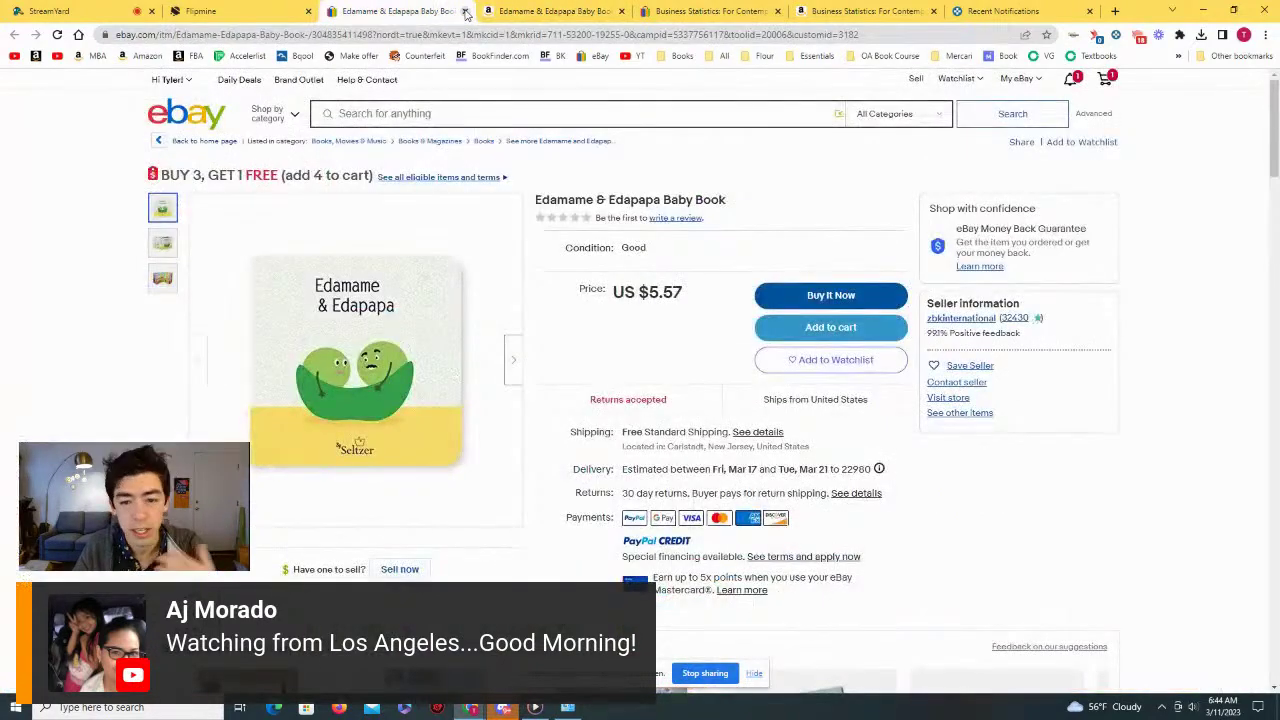
left_click(465, 11)
left_click(465, 11)
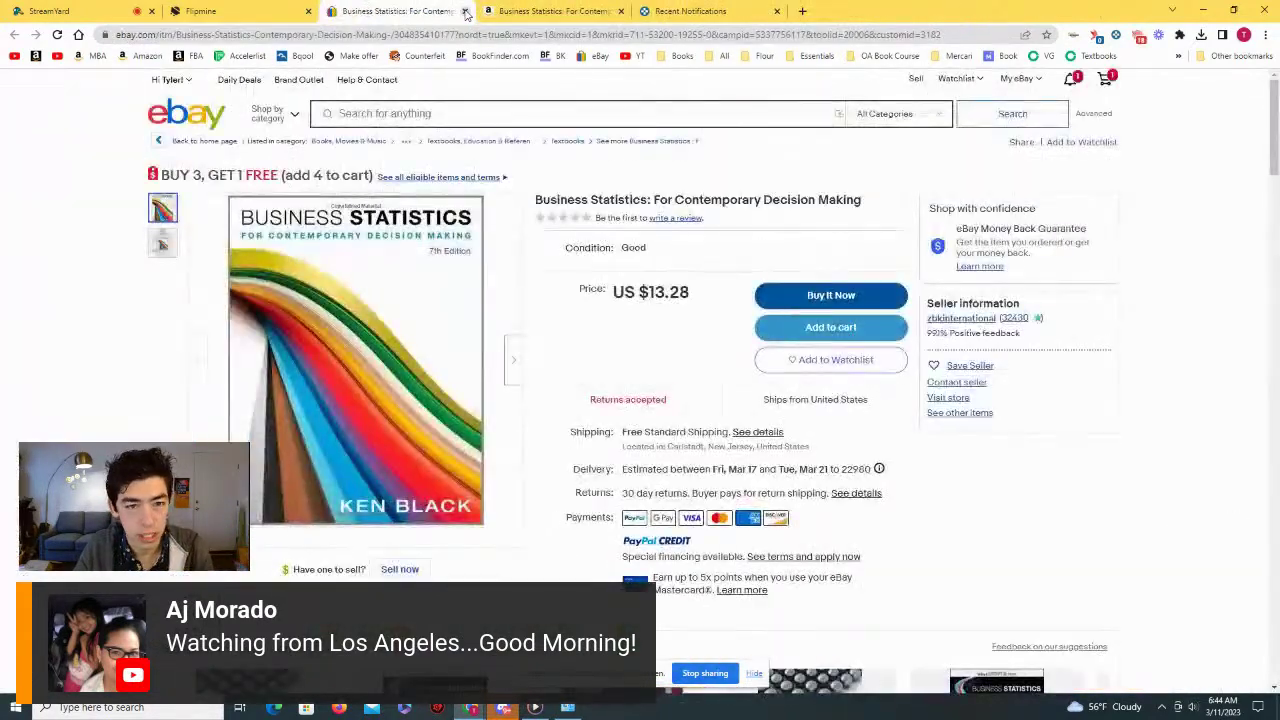
Step: Check the Amazon page and one-year Keepa price history of Business Statistics: For Contemporary Decision Making, and close its eBay and Amazon pages
left_click(507, 9)
scroll(660, 172, "down", 4)
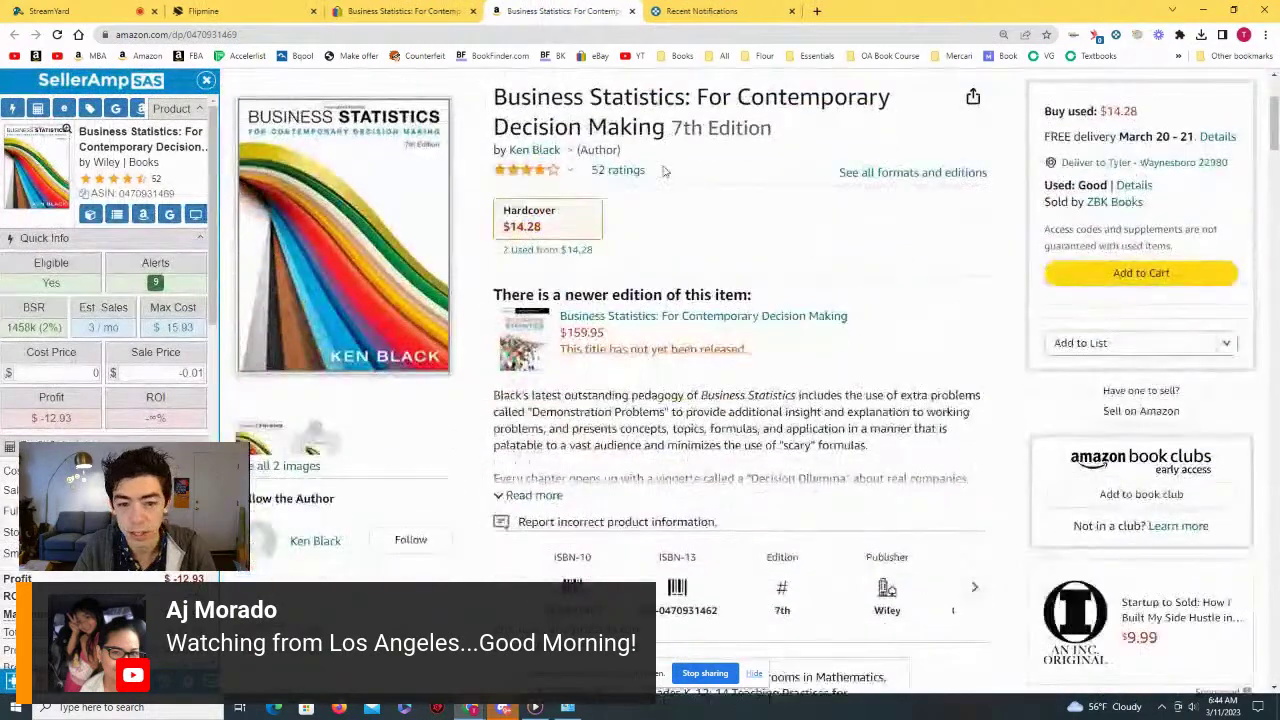
scroll(663, 172, "down", 5)
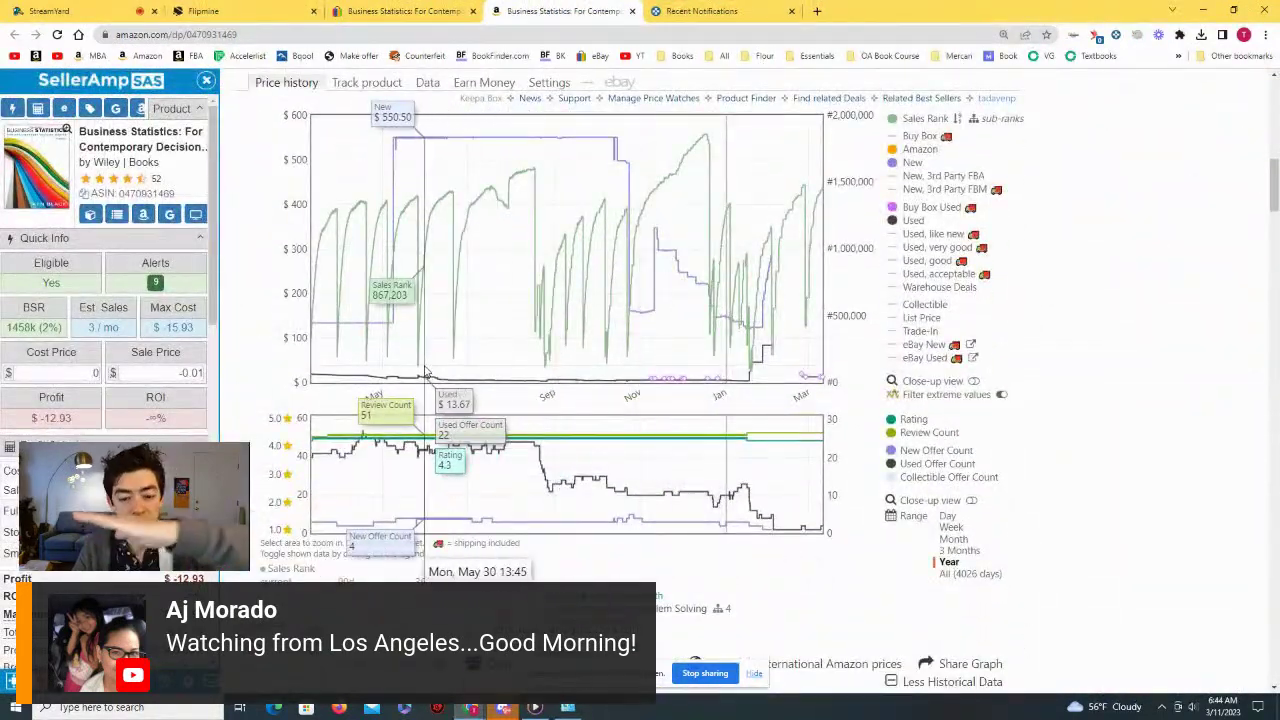
left_click(468, 9)
left_click(474, 10)
left_click(474, 10)
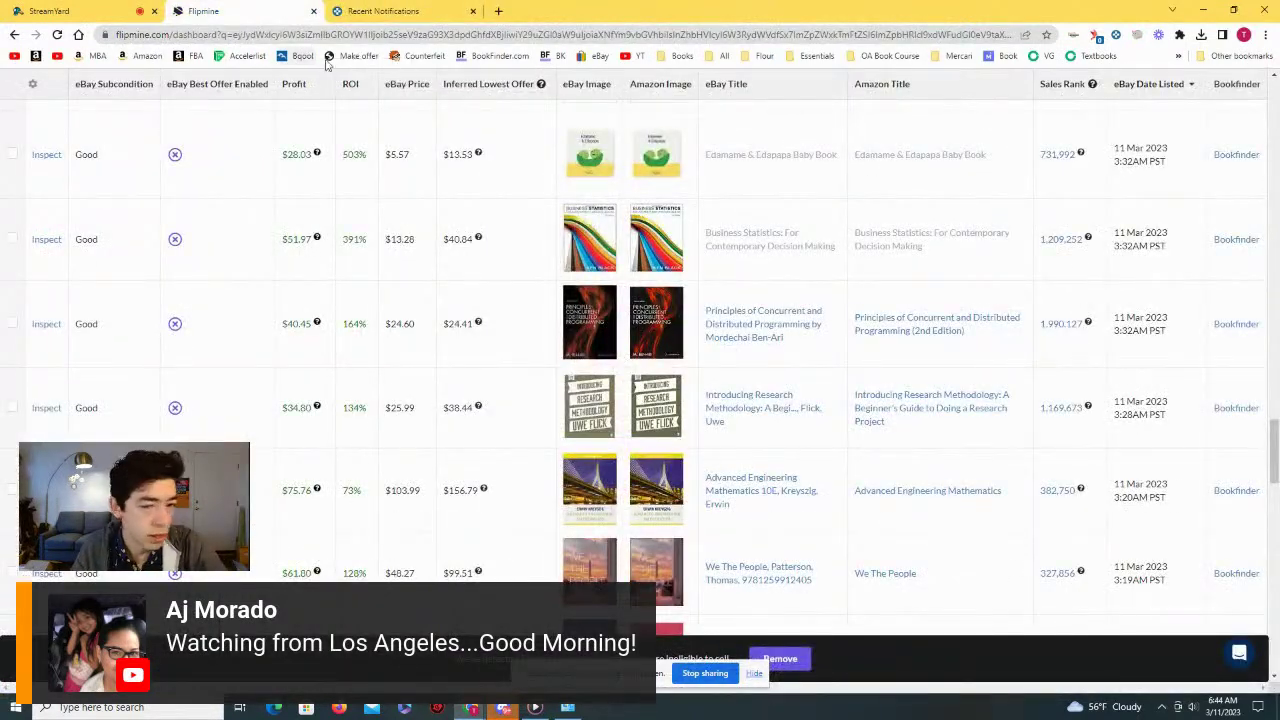
Step: Browse further down the Flipmine results and open the eBay and Amazon pages of We the People The Citizen & The Constitution
scroll(620, 218, "down", 4)
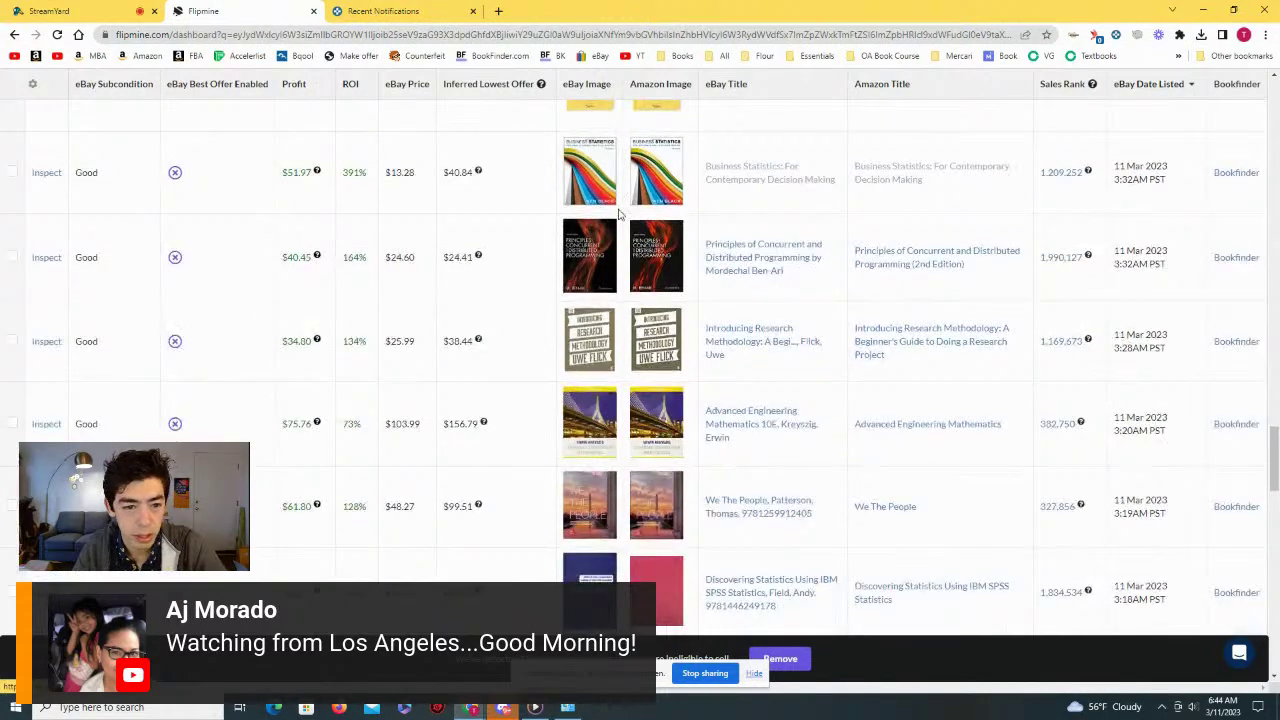
scroll(625, 225, "down", 4)
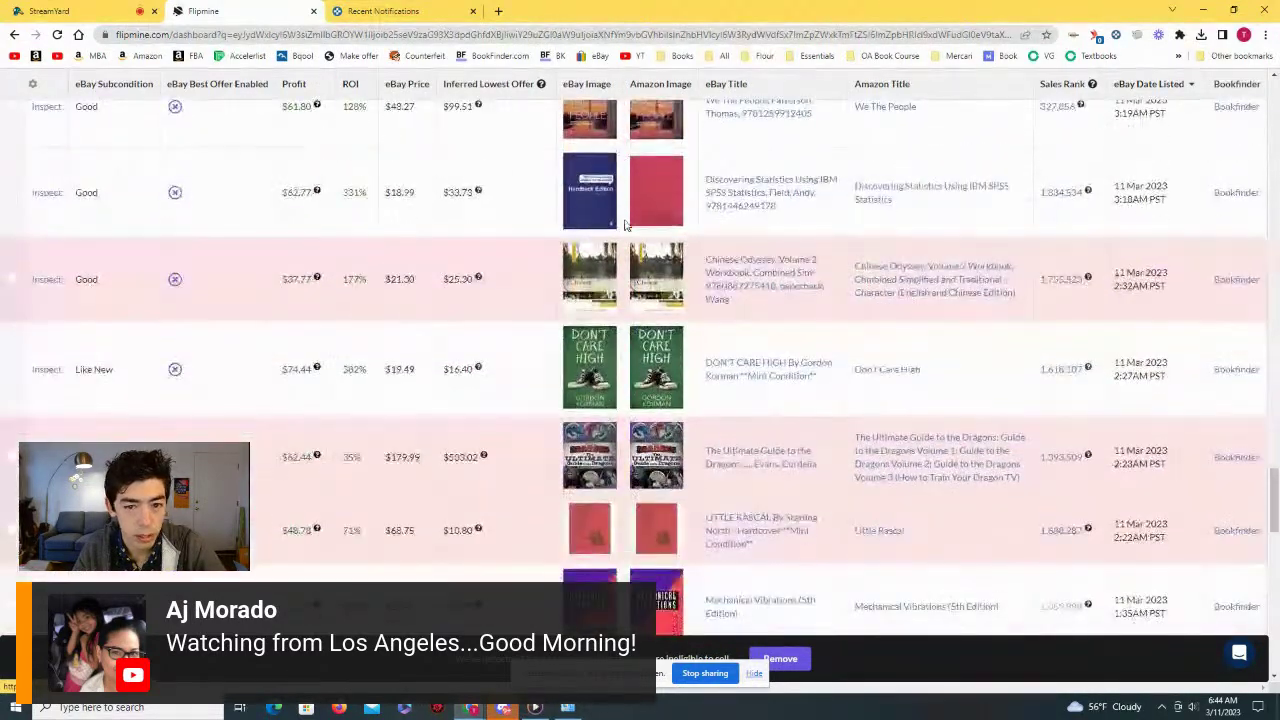
scroll(625, 225, "down", 2)
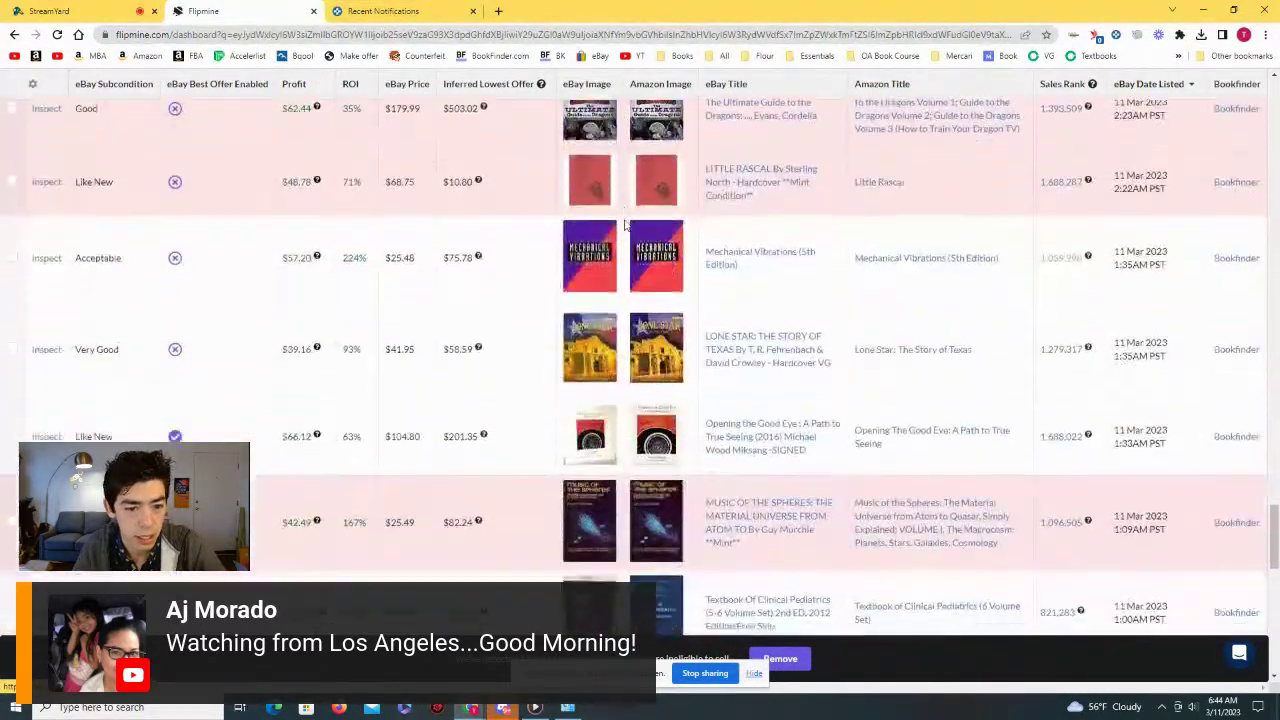
scroll(625, 225, "down", 1)
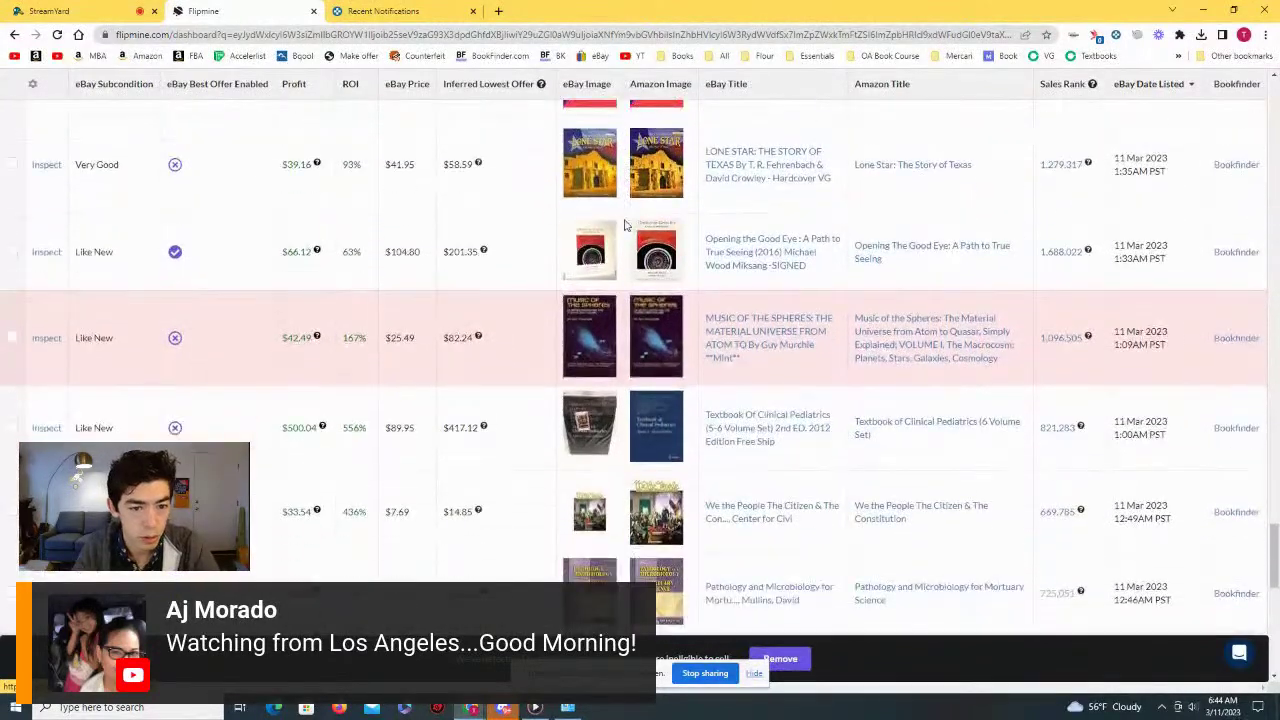
scroll(625, 225, "down", 3)
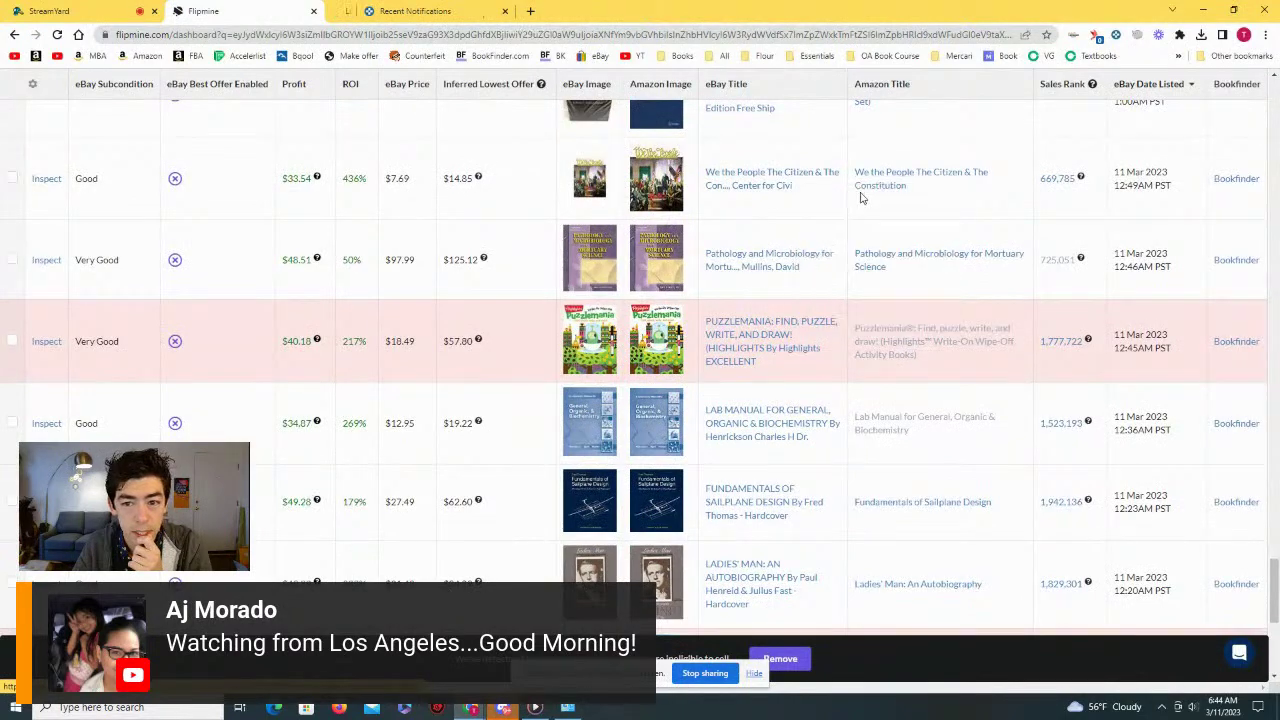
Step: Open the eBay and Amazon pages of Fundamentals of Sailplane Design and the Lab Manual for General, Organic & Biochemistry from the Flipmine results
scroll(912, 195, "down", 3)
scroll(795, 240, "up", 1)
scroll(795, 240, "down", 1)
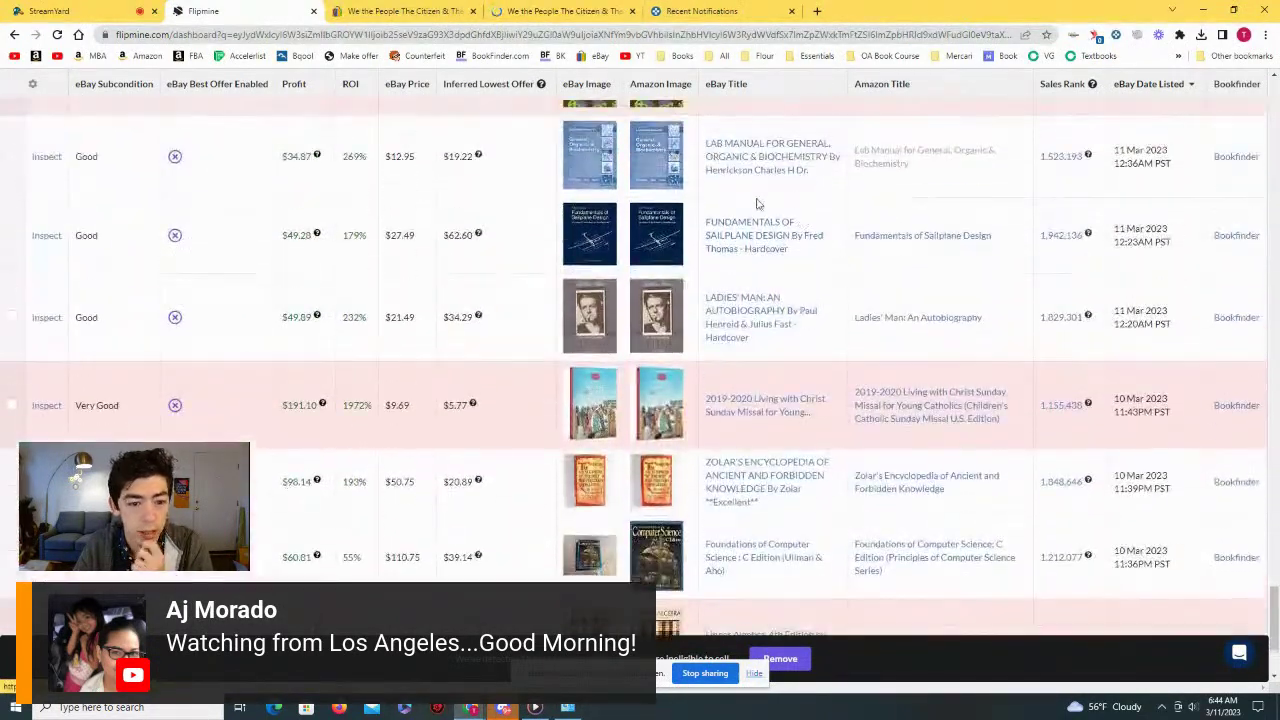
scroll(786, 198, "down", 2)
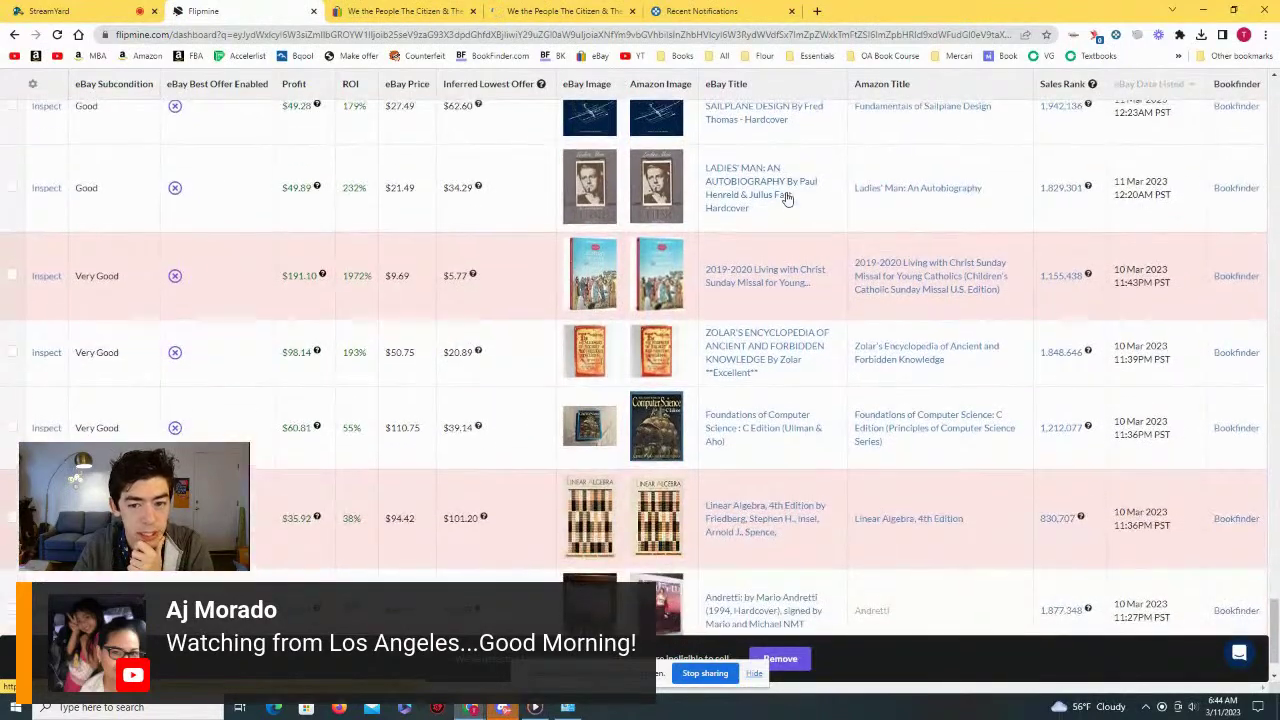
scroll(786, 198, "up", 1)
right_click(810, 105)
left_click(734, 194)
scroll(734, 194, "up", 1)
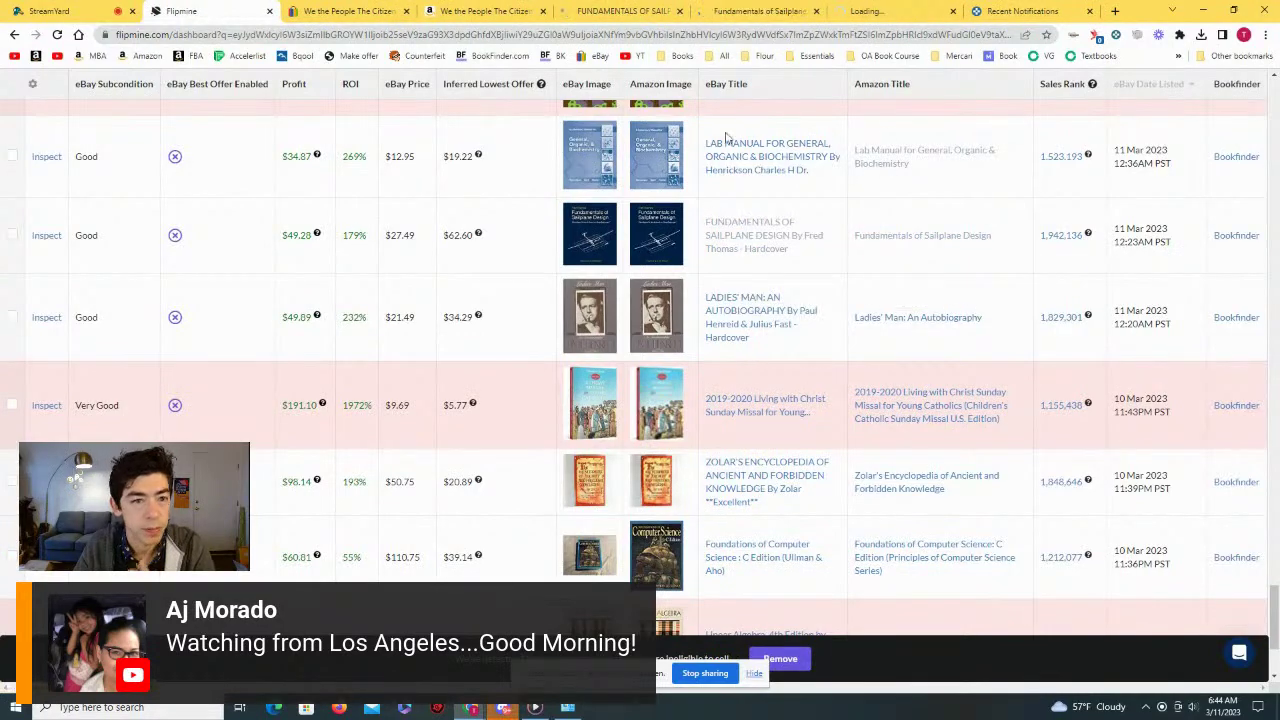
Step: Review the eBay listing of We the People The Citizen & The Constitution for condition, price and seller
key("ctrl+Tab")
scroll(585, 163, "down", 2)
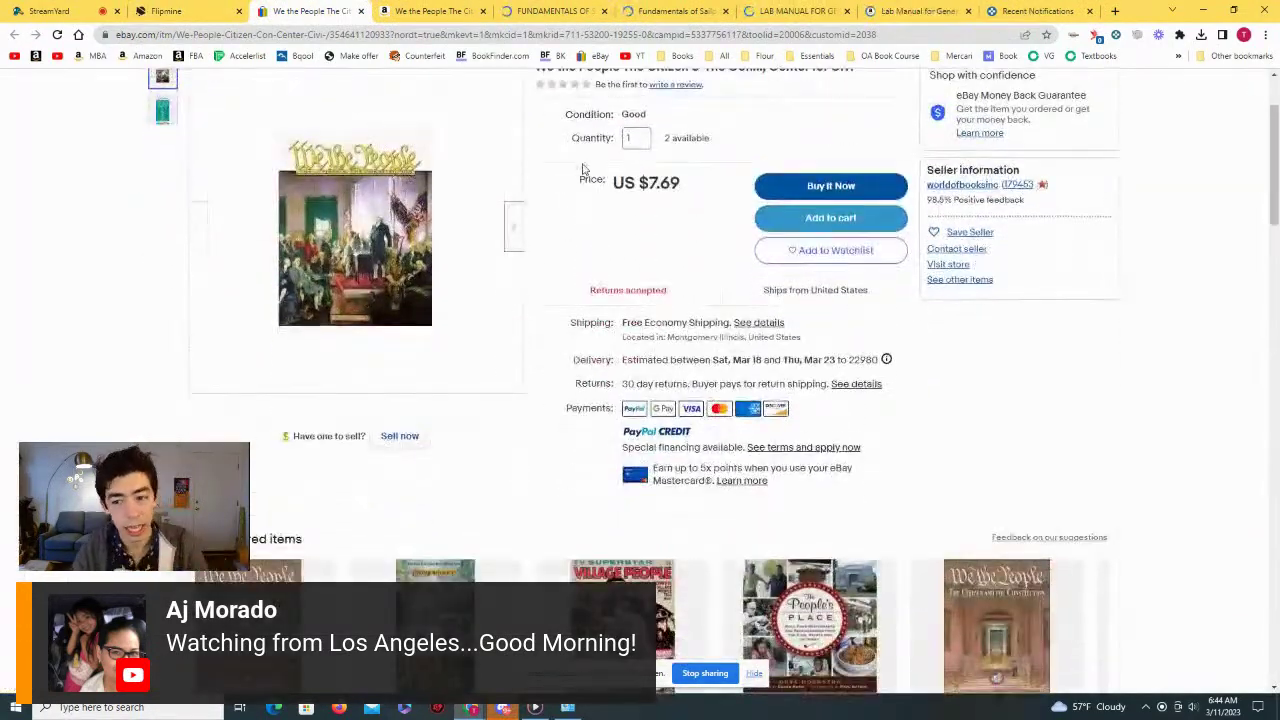
scroll(585, 163, "down", 4)
scroll(565, 163, "up", 4)
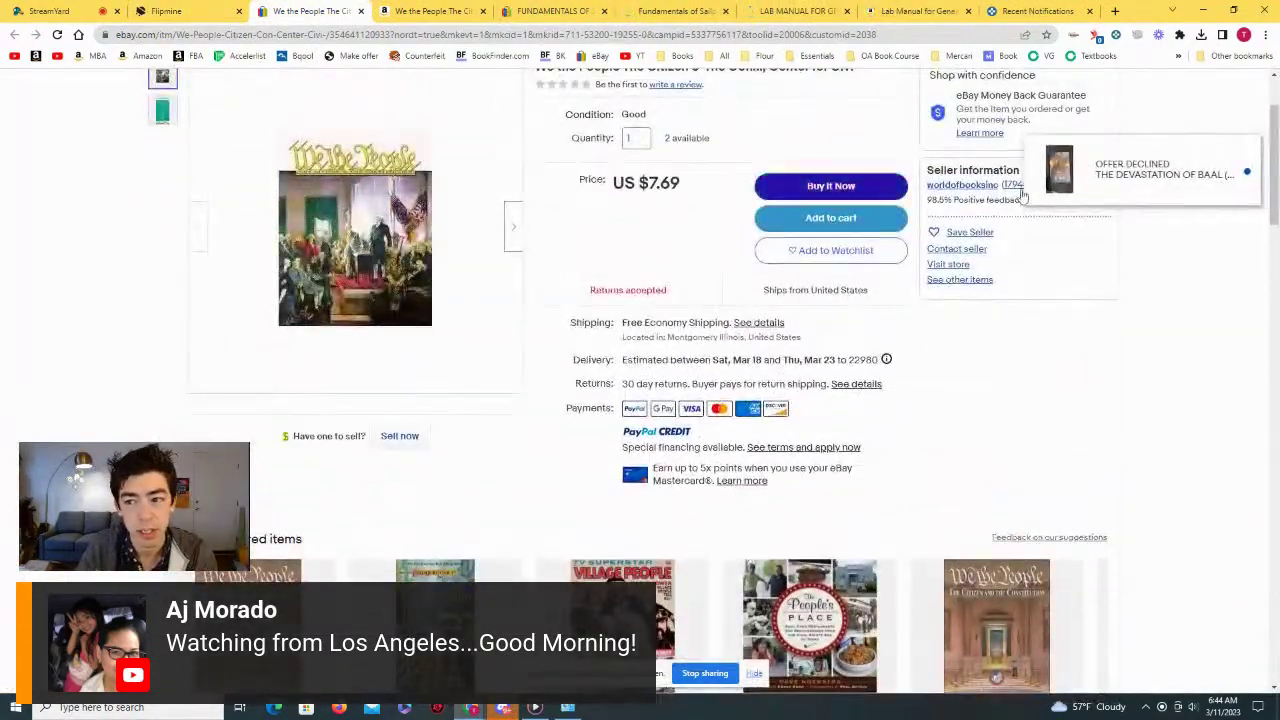
scroll(1130, 197, "up", 2)
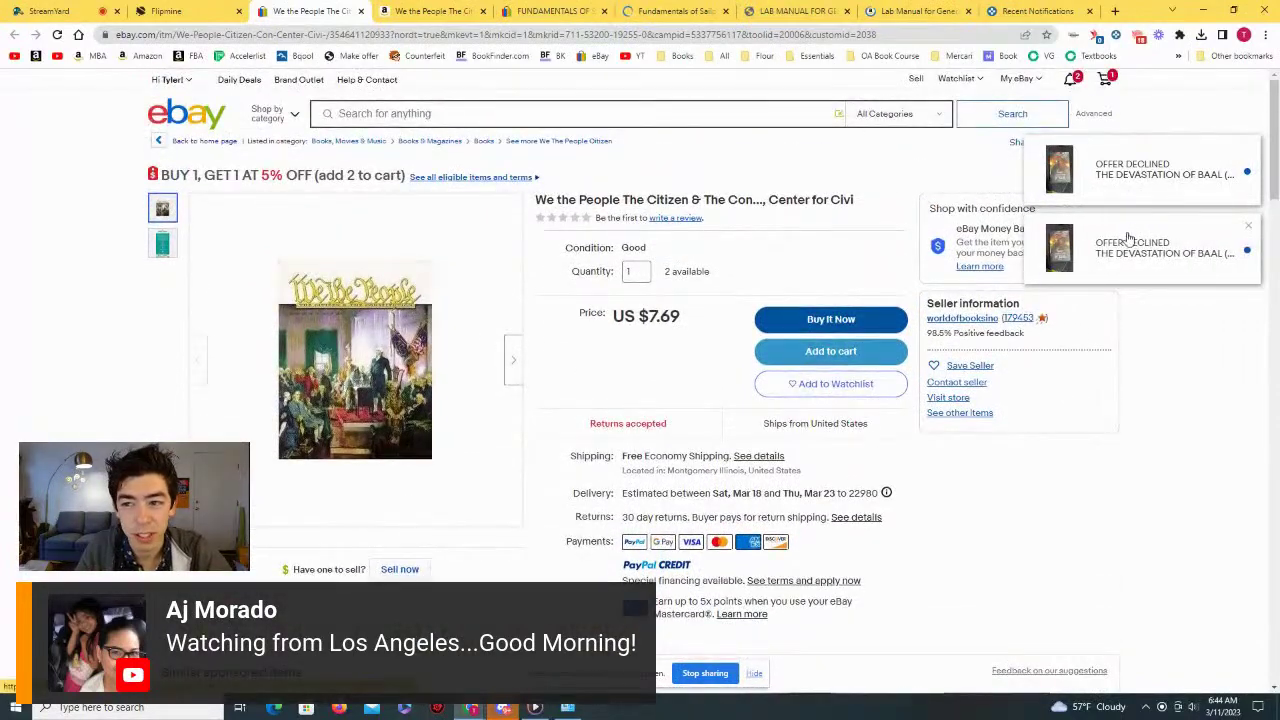
scroll(1128, 238, "down", 2)
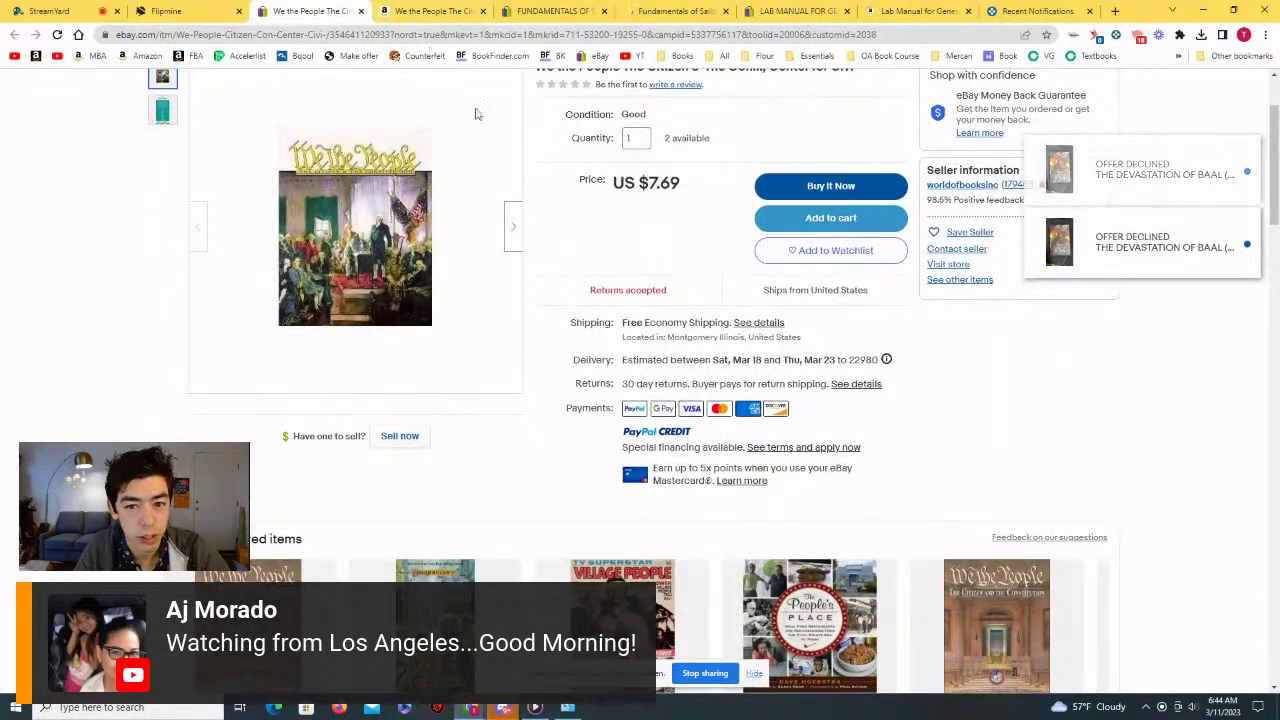
Step: Check the Amazon page and one-year Keepa price history of We the People The Citizen & The Constitution
left_click(430, 11)
scroll(435, 188, "down", 10)
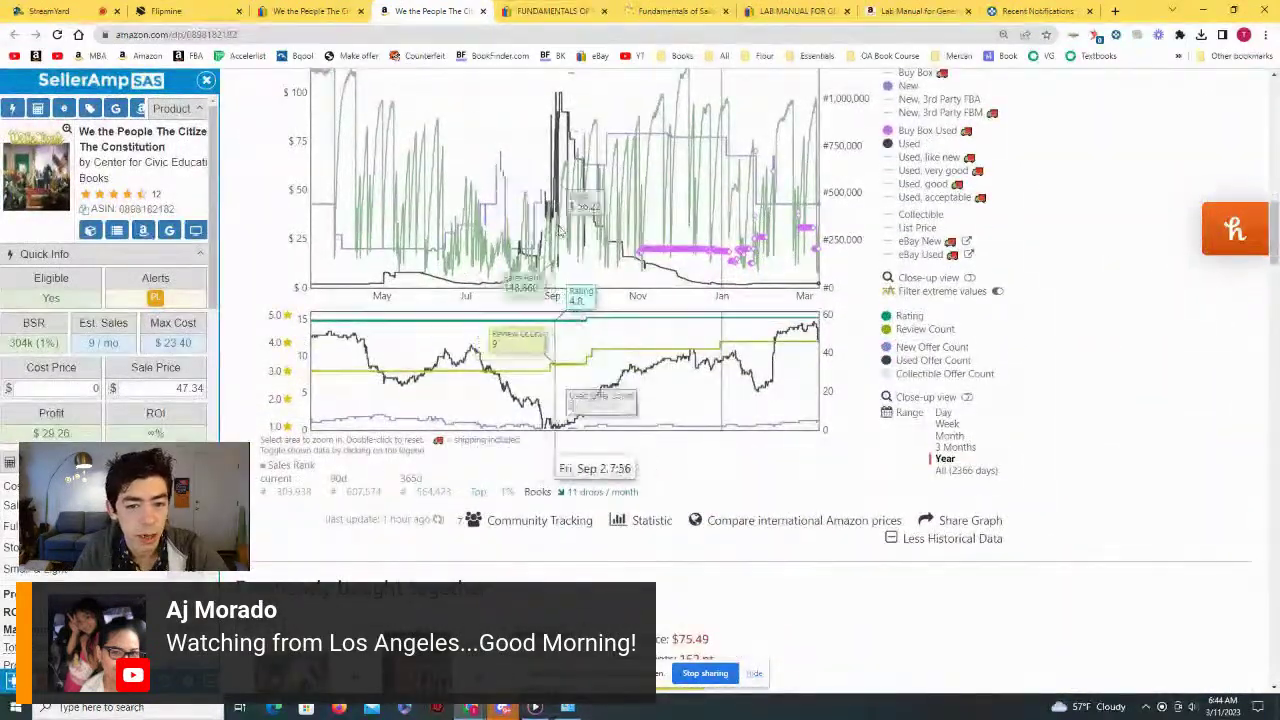
scroll(558, 230, "up", 8)
scroll(560, 231, "up", 3)
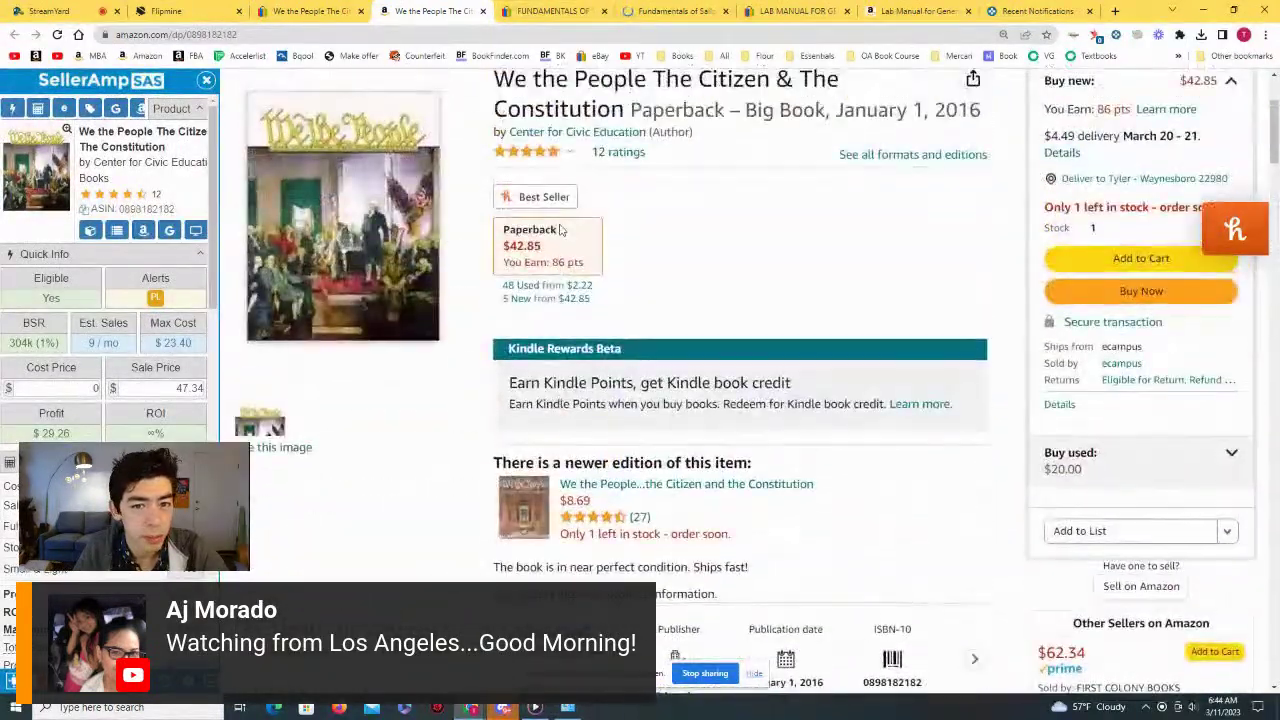
scroll(556, 234, "down", 8)
scroll(556, 234, "down", 2)
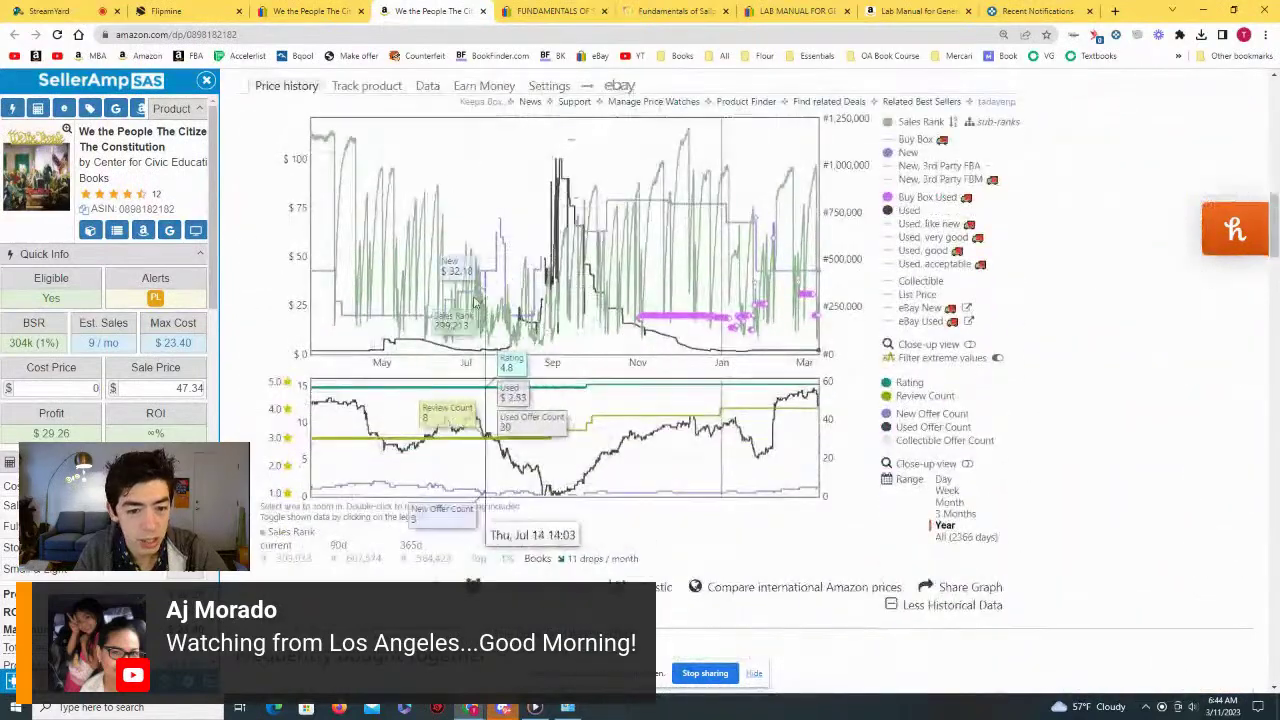
Step: Examine the Keepa graph from July to mid-November, narrow it to mid-August through early October, and restore the one-year range
left_click_drag(423, 400, 710, 400)
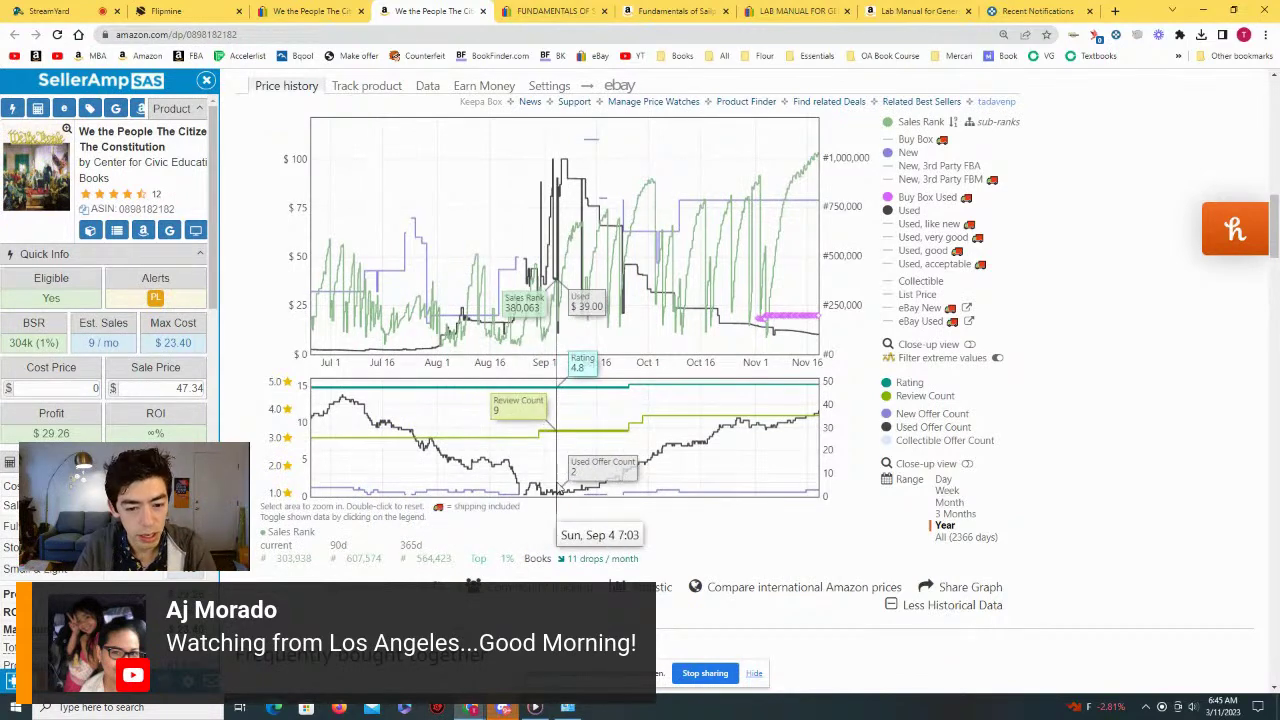
left_click_drag(476, 300, 669, 300)
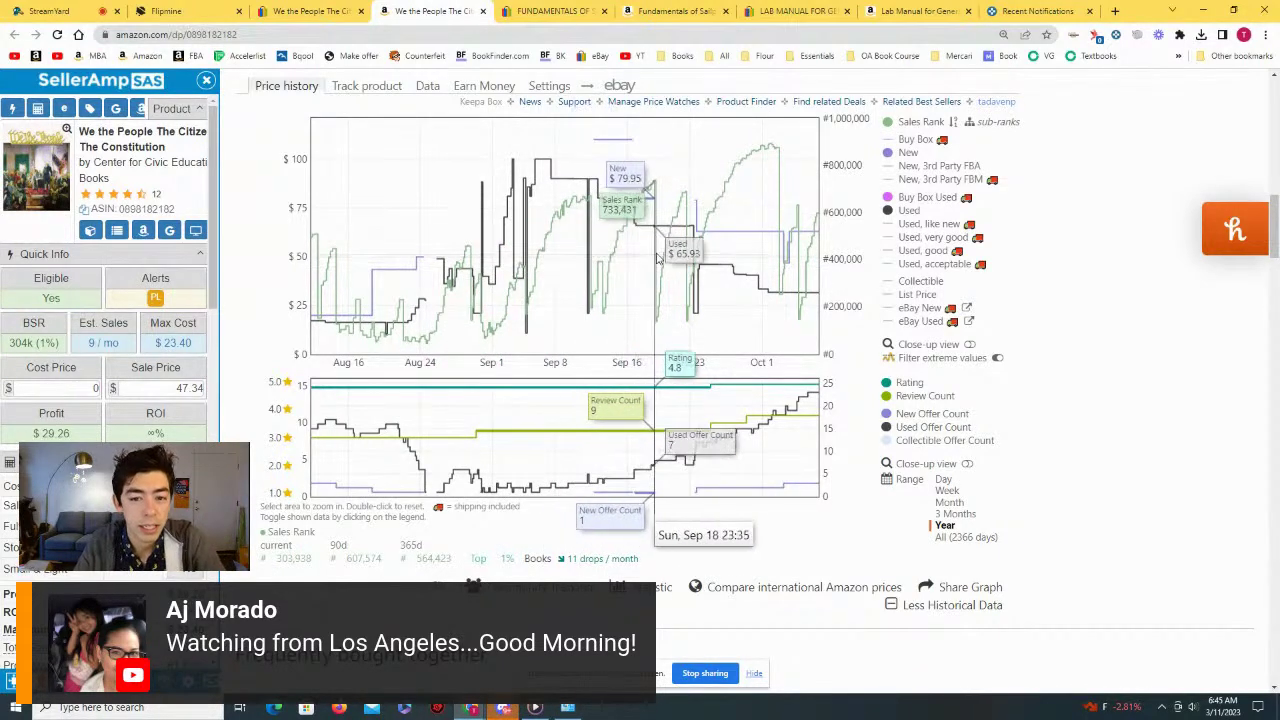
left_click(944, 525)
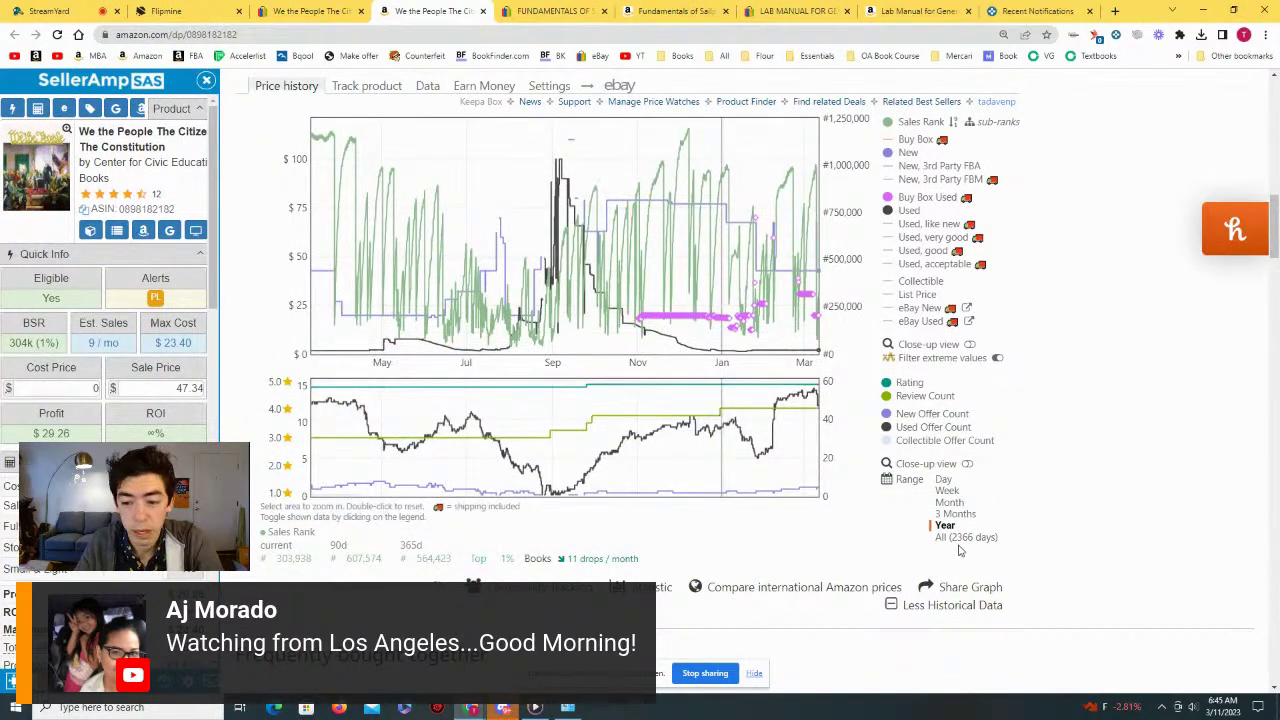
Step: Show the full 2366-day Keepa history and zoom in on the 2021, 2020 and 2019 seasons to compare their late-summer used prices
left_click(963, 538)
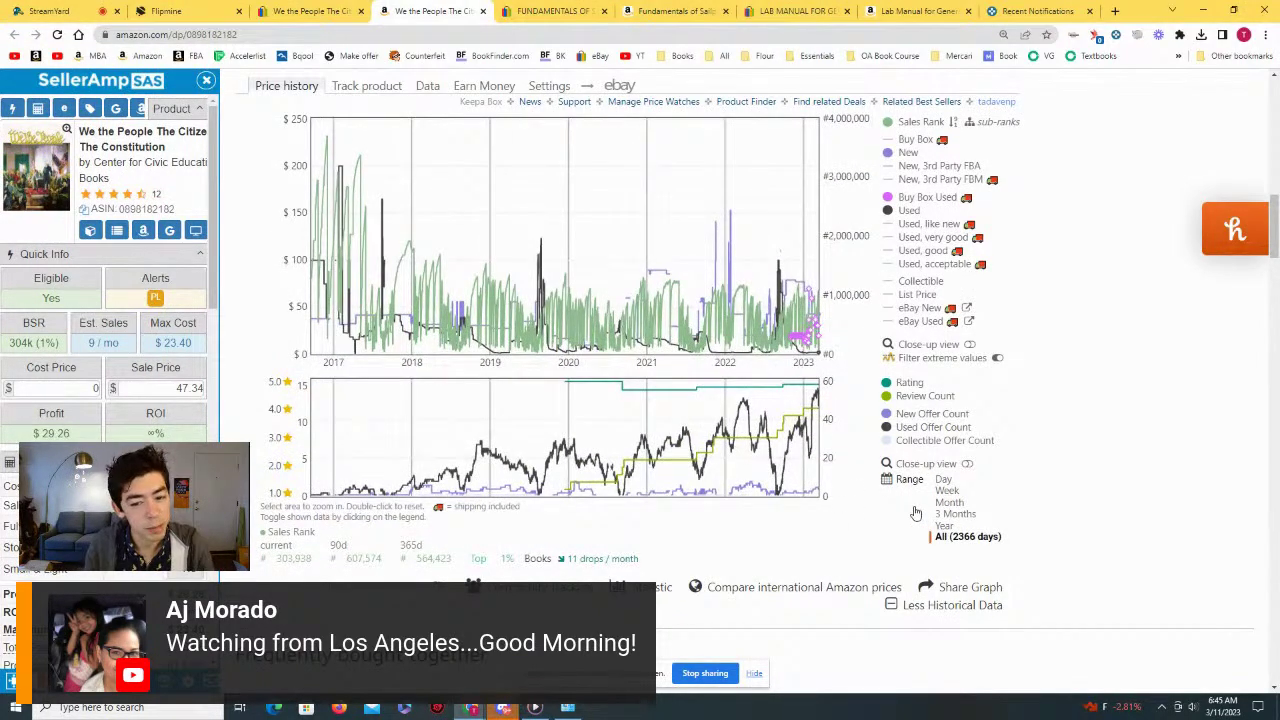
left_click_drag(745, 300, 815, 300)
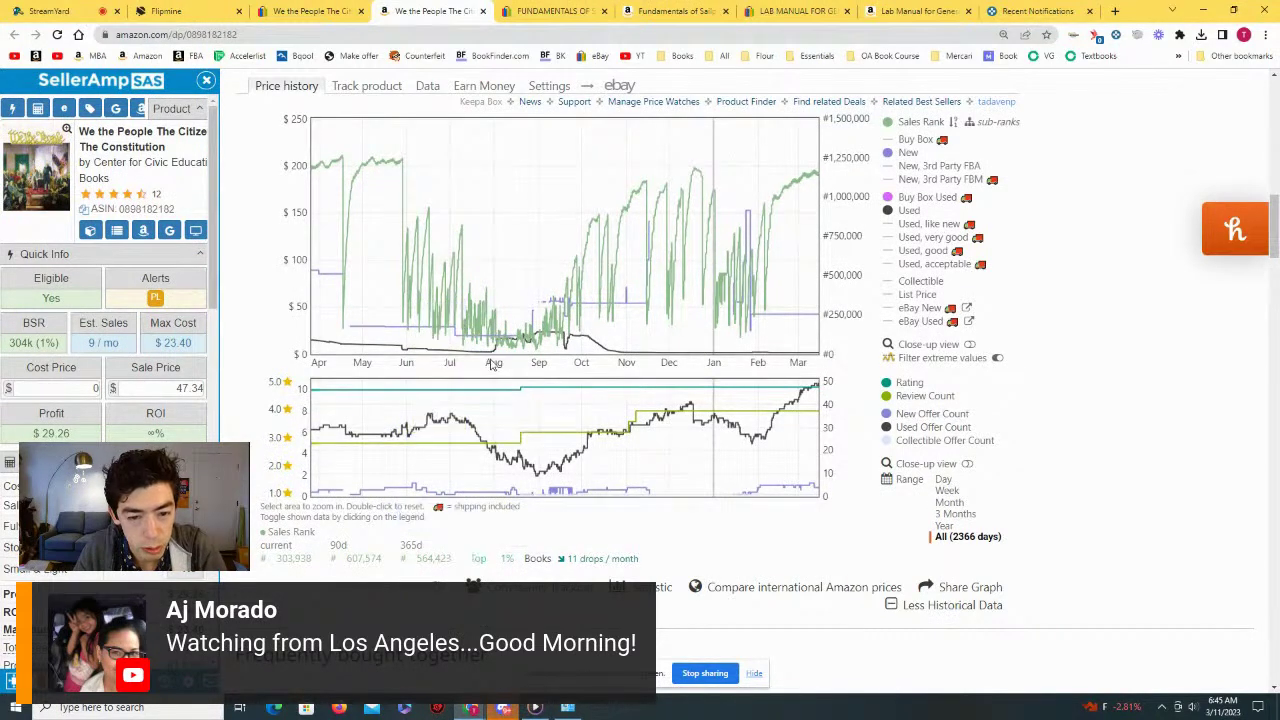
left_click(968, 536)
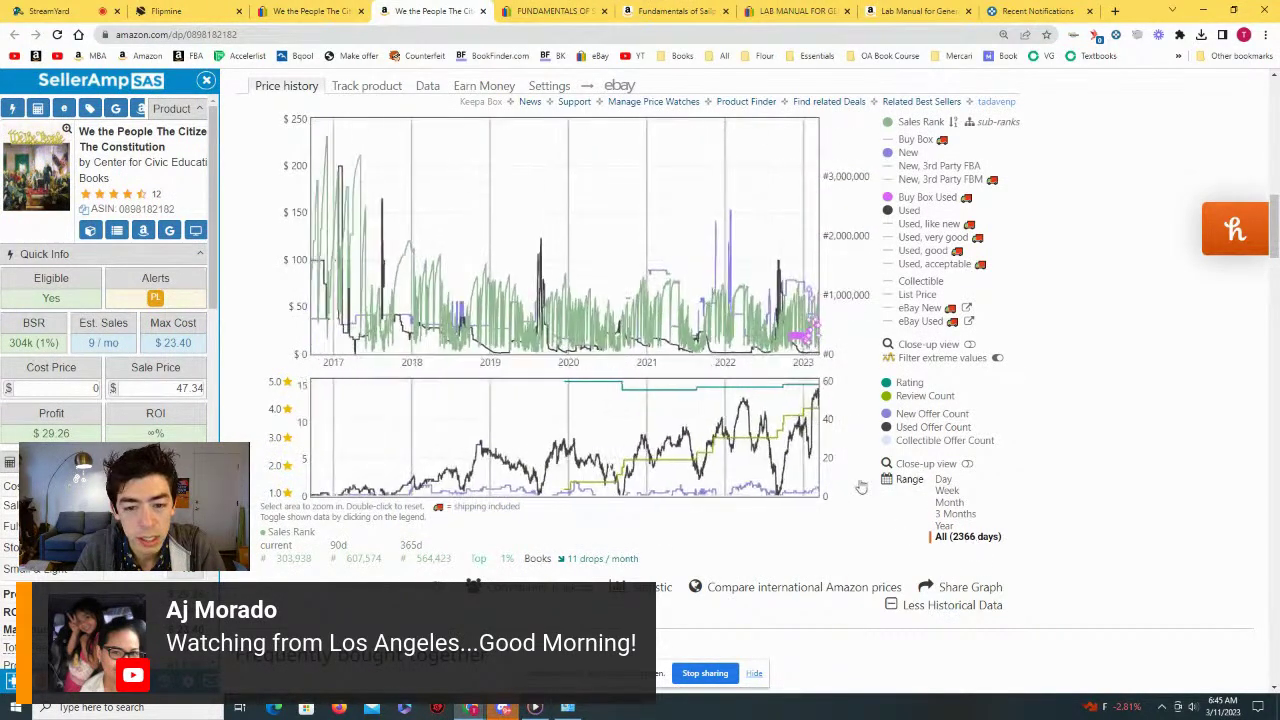
left_click_drag(590, 388, 580, 388)
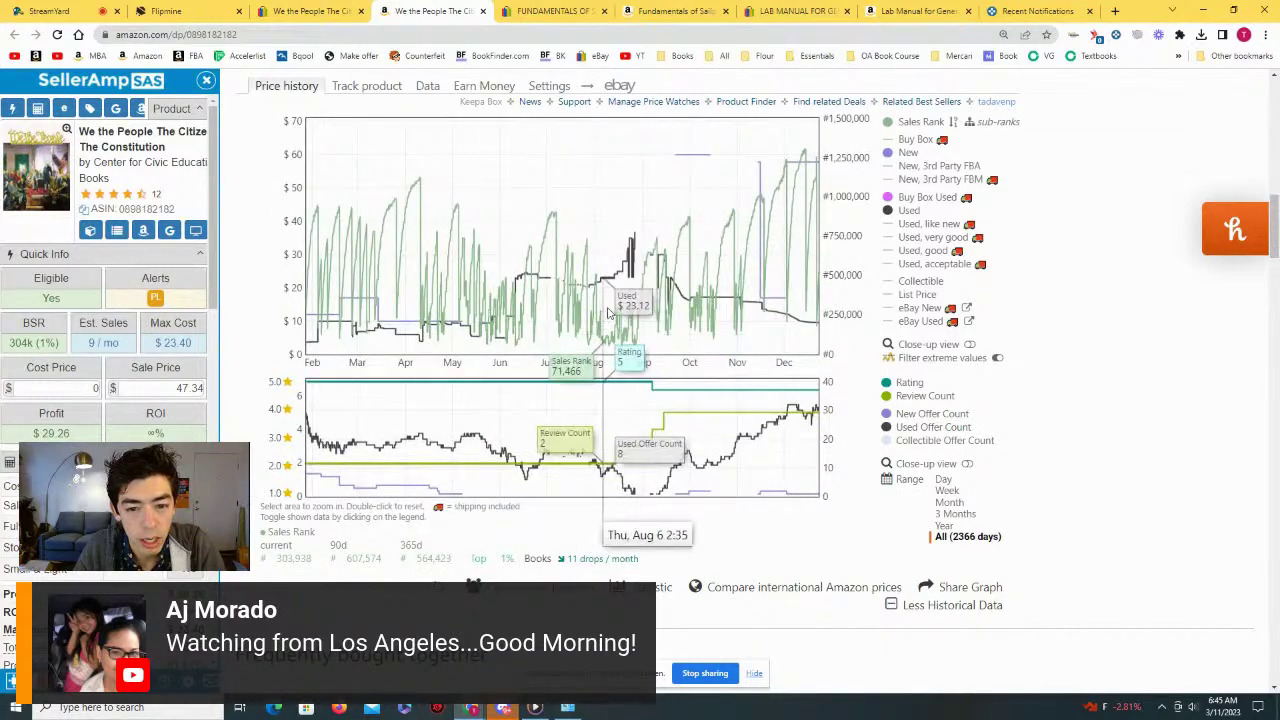
double_click(686, 310)
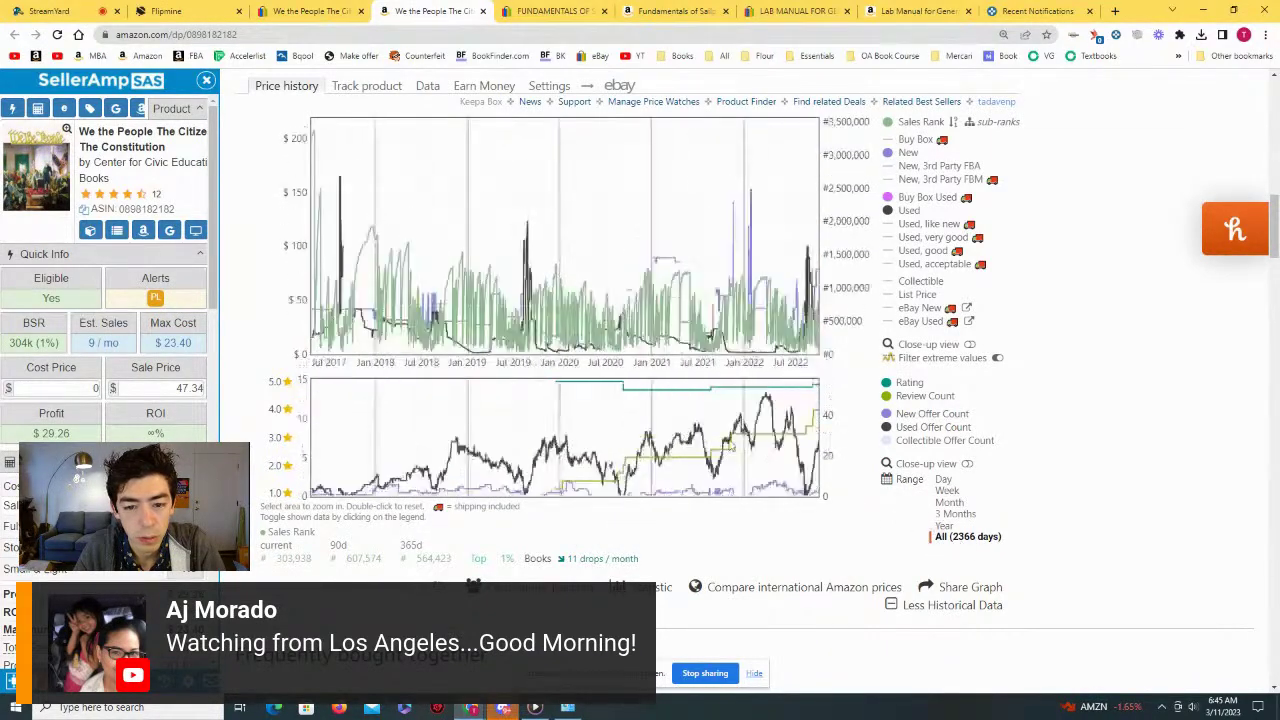
left_click_drag(500, 335, 567, 336)
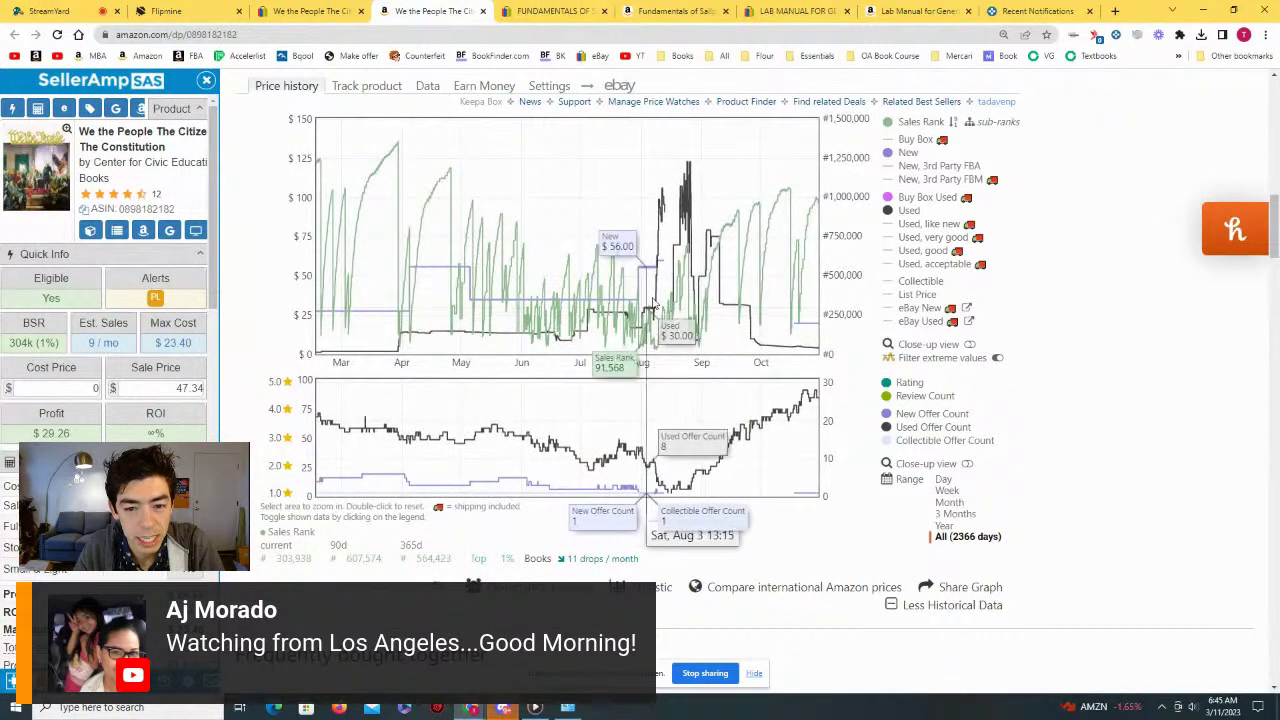
Step: Compare the one-year Keepa range with the full history, and zoom in on late 2017 to early 2023
left_click(987, 531)
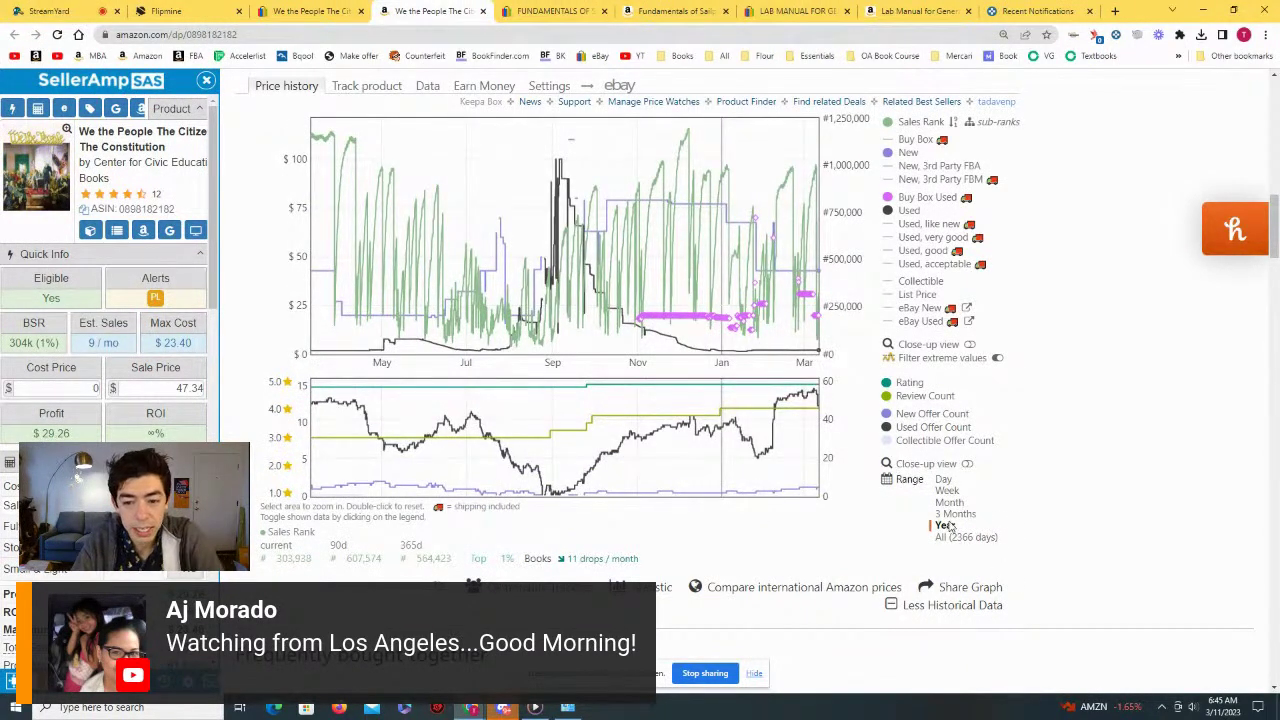
left_click(964, 539)
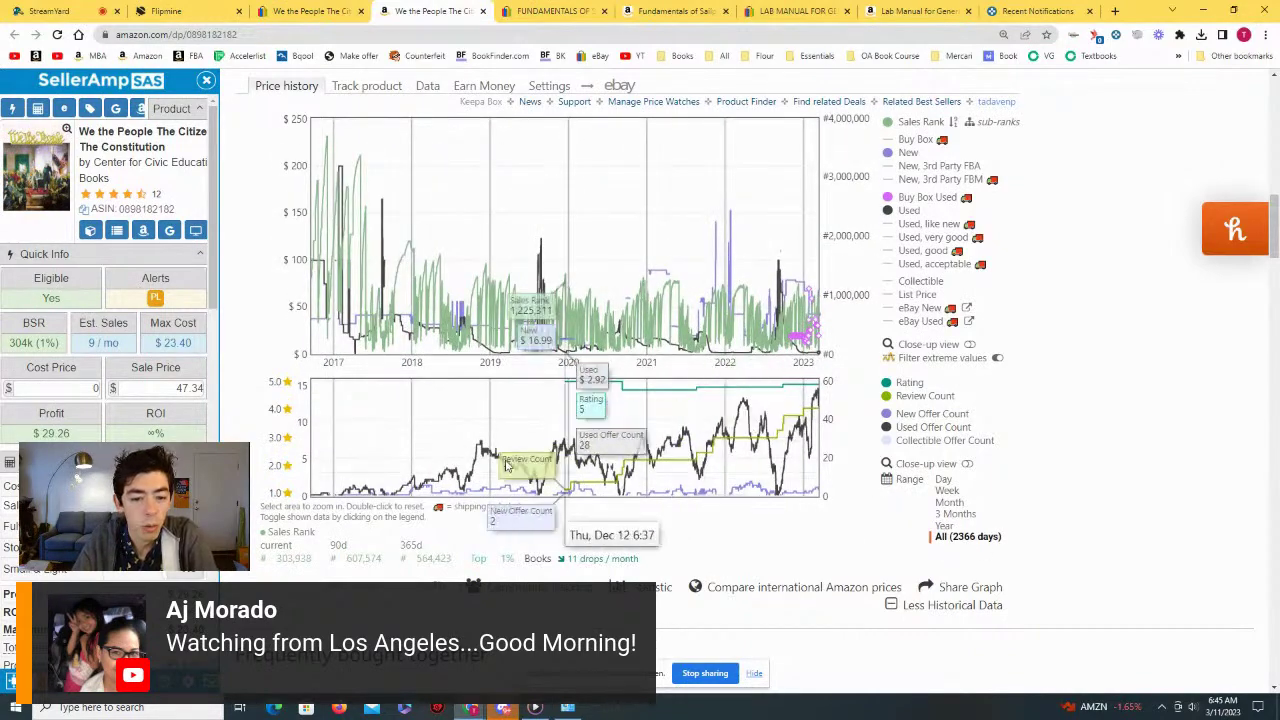
left_click_drag(340, 458, 851, 491)
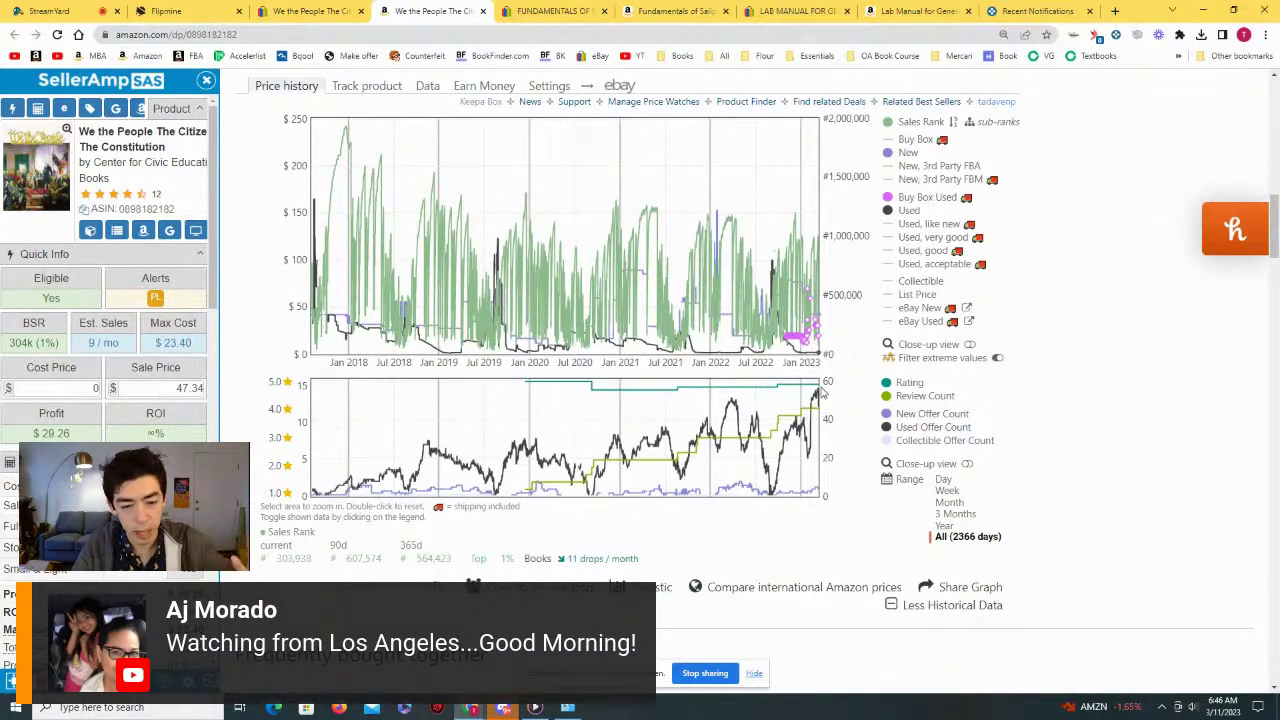
Step: Review the book's Amazon offers, publication details and newer-edition notice
scroll(834, 443, "up", 8)
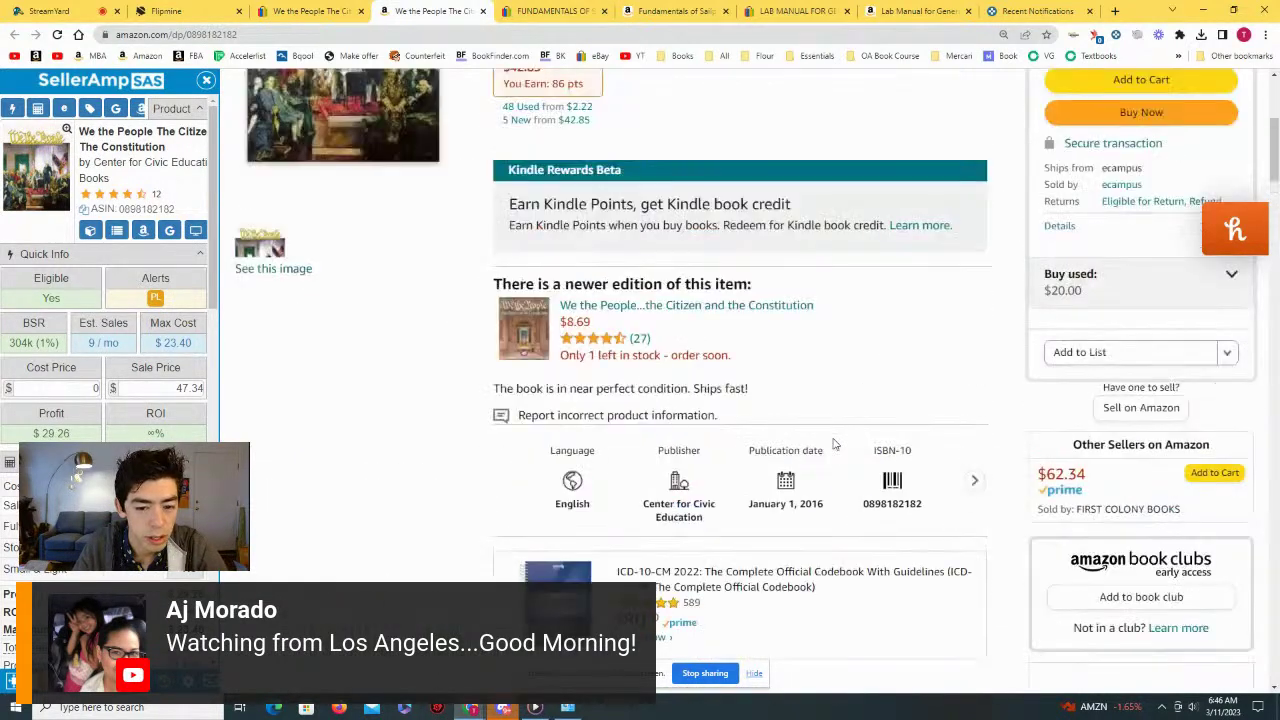
scroll(834, 443, "up", 2)
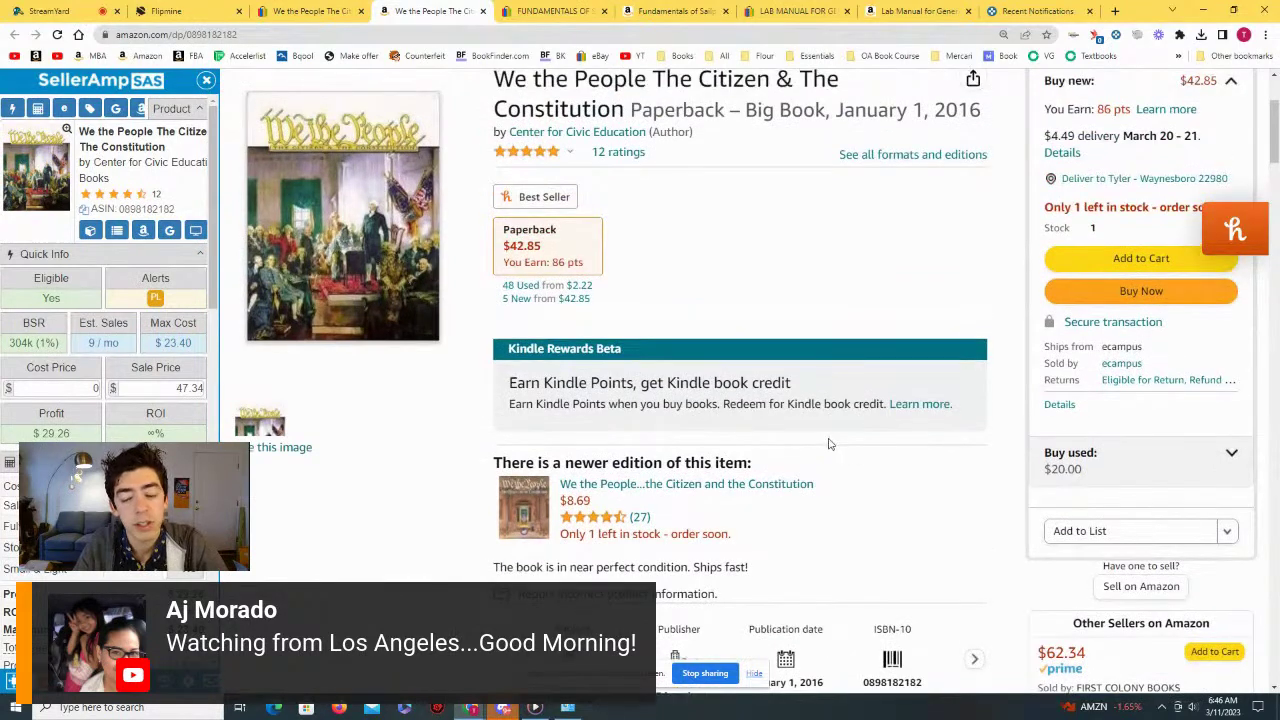
scroll(652, 355, "down", 2)
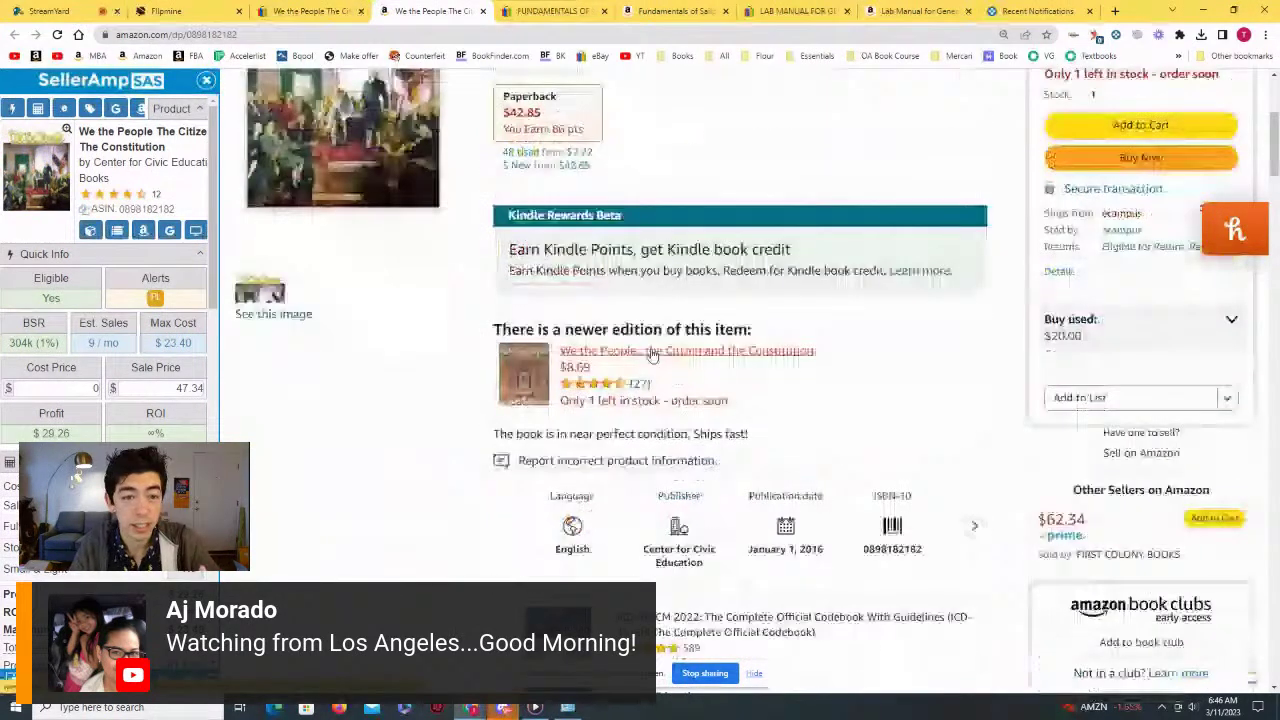
Step: Recheck the Keepa history and publication details of the We the People book on Amazon
scroll(652, 355, "down", 8)
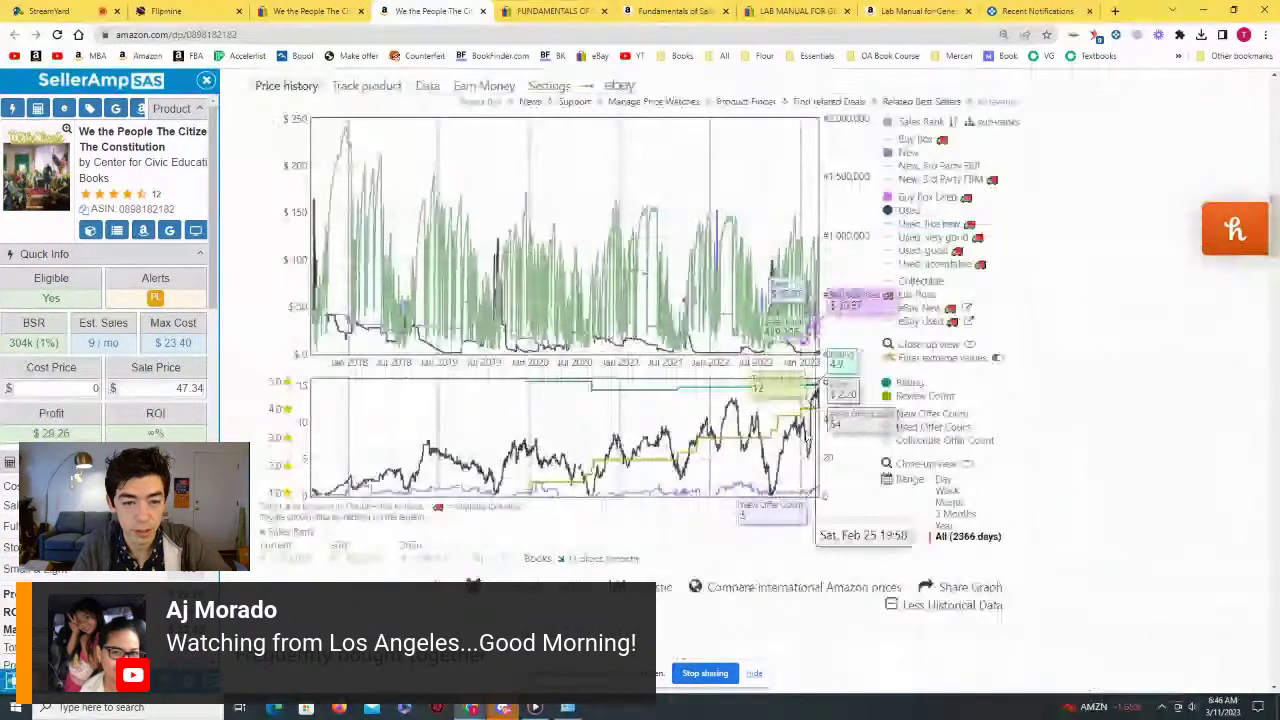
scroll(800, 430, "up", 8)
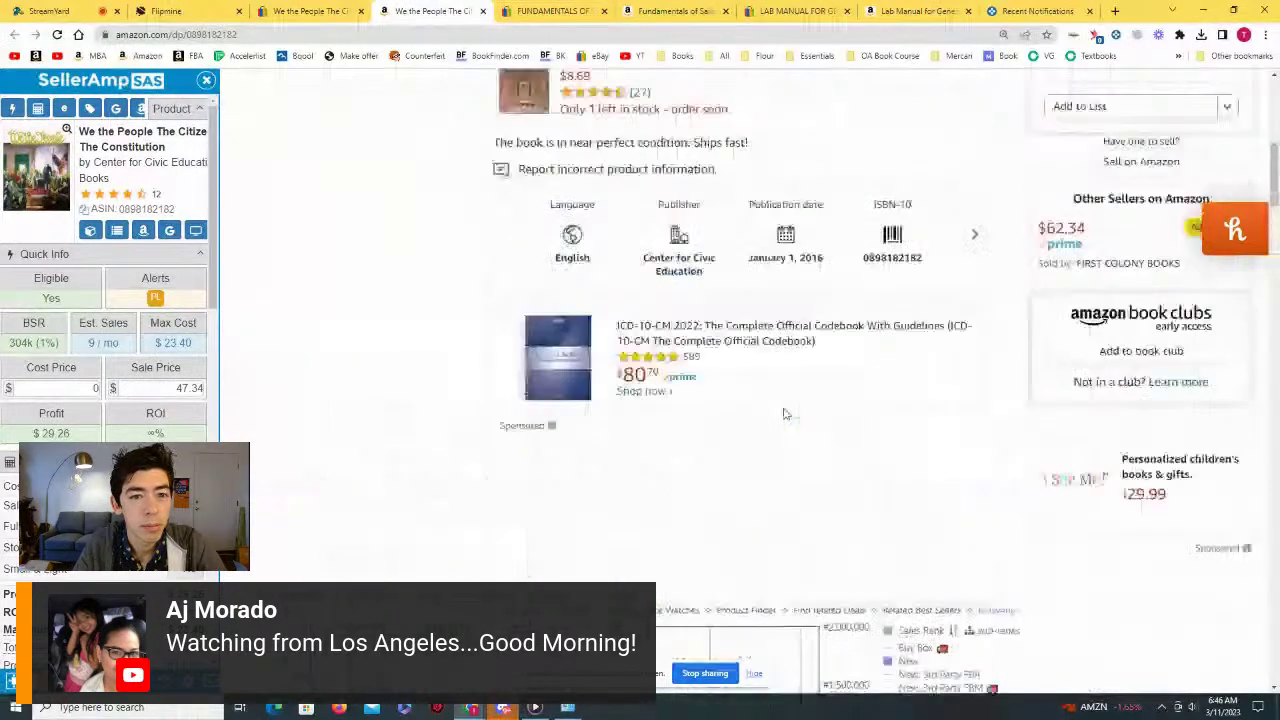
scroll(785, 413, "up", 2)
scroll(785, 413, "up", 3)
scroll(785, 413, "up", 1)
Step: Move the We the People Amazon page behind all other open pages and close the book's eBay listing
left_click_drag(430, 11, 1050, 11)
left_click(315, 11)
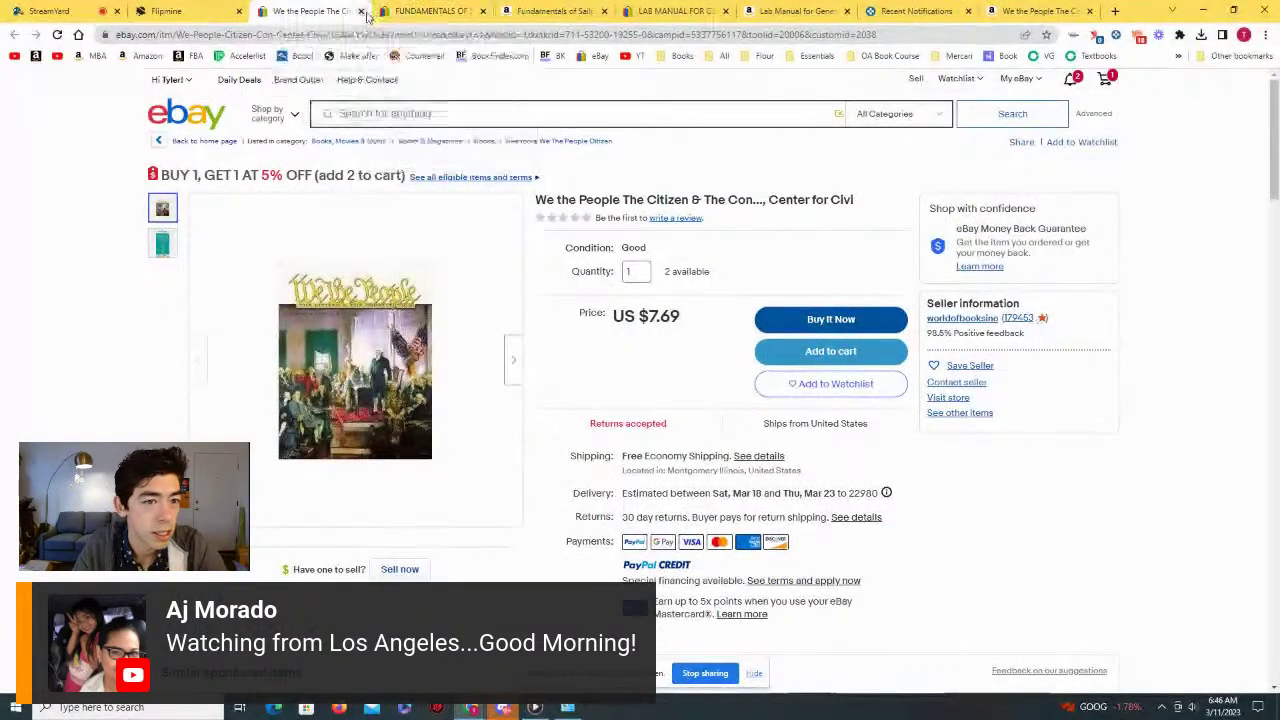
left_click(361, 11)
Step: Open the Amazon page for Fundamentals of Sailplane Design and show its full 4332-day Keepa history
left_click(491, 11)
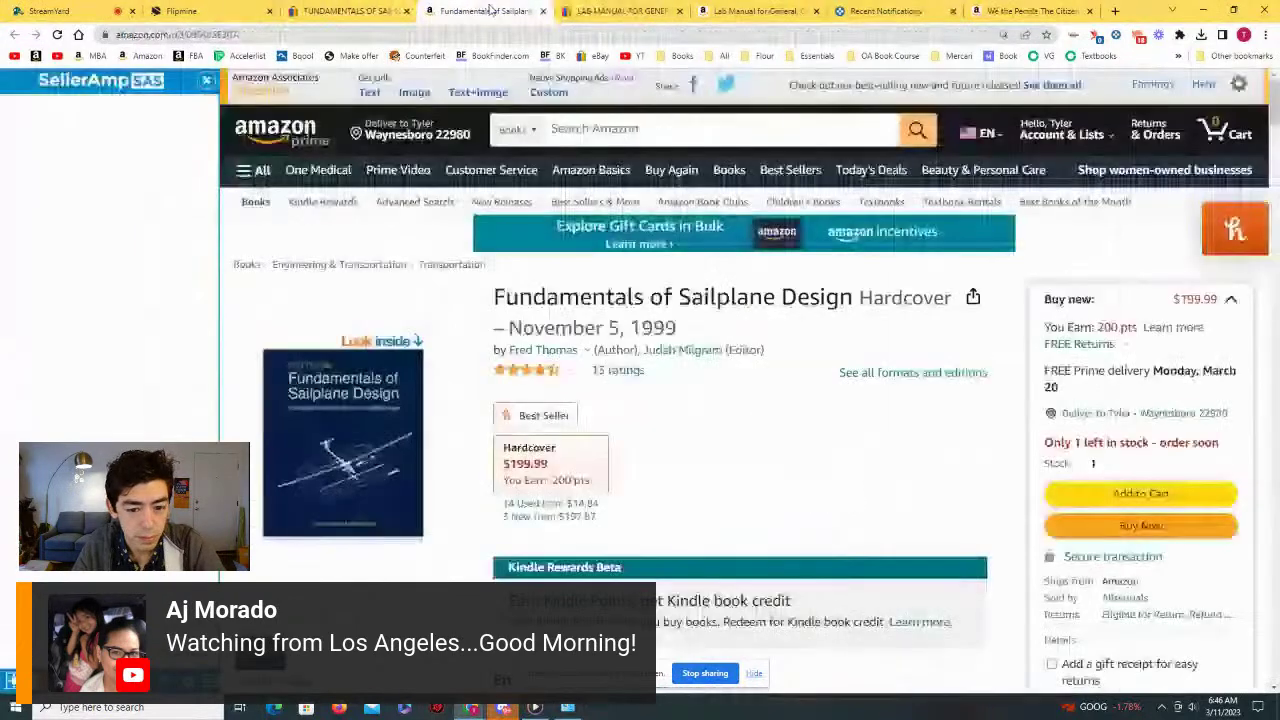
scroll(527, 189, "down", 5)
scroll(527, 189, "up", 2)
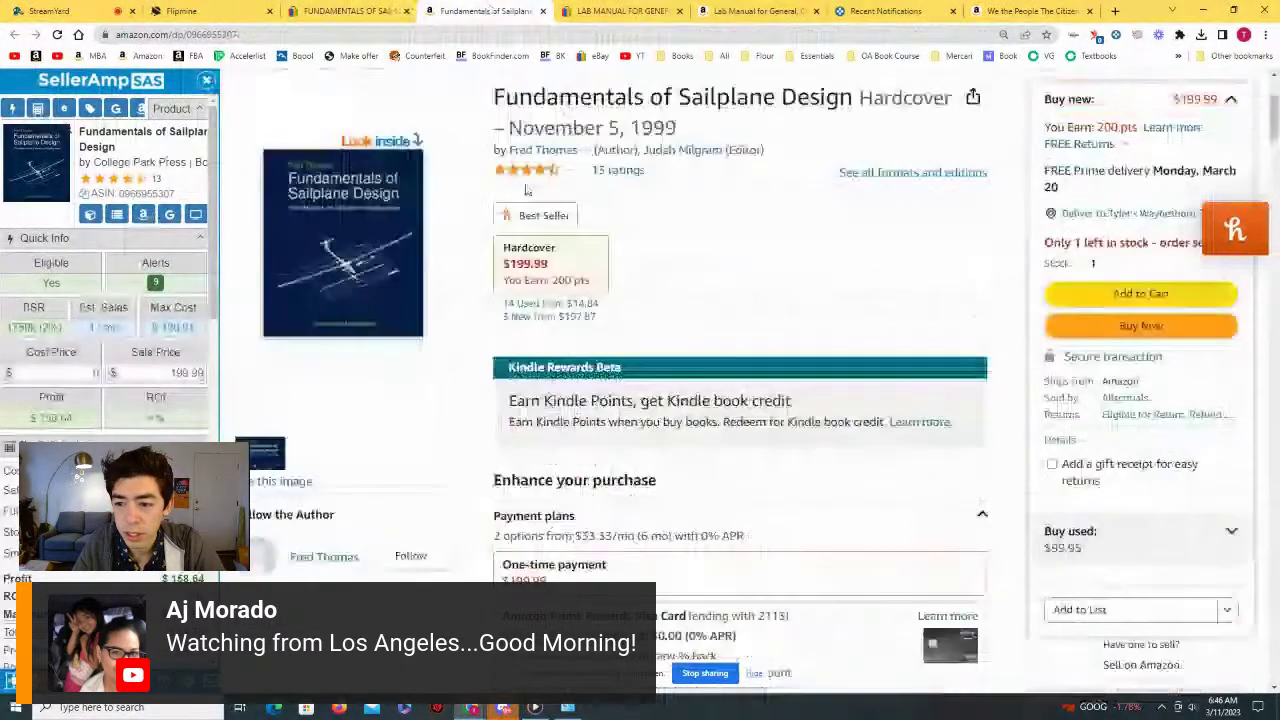
scroll(527, 189, "down", 10)
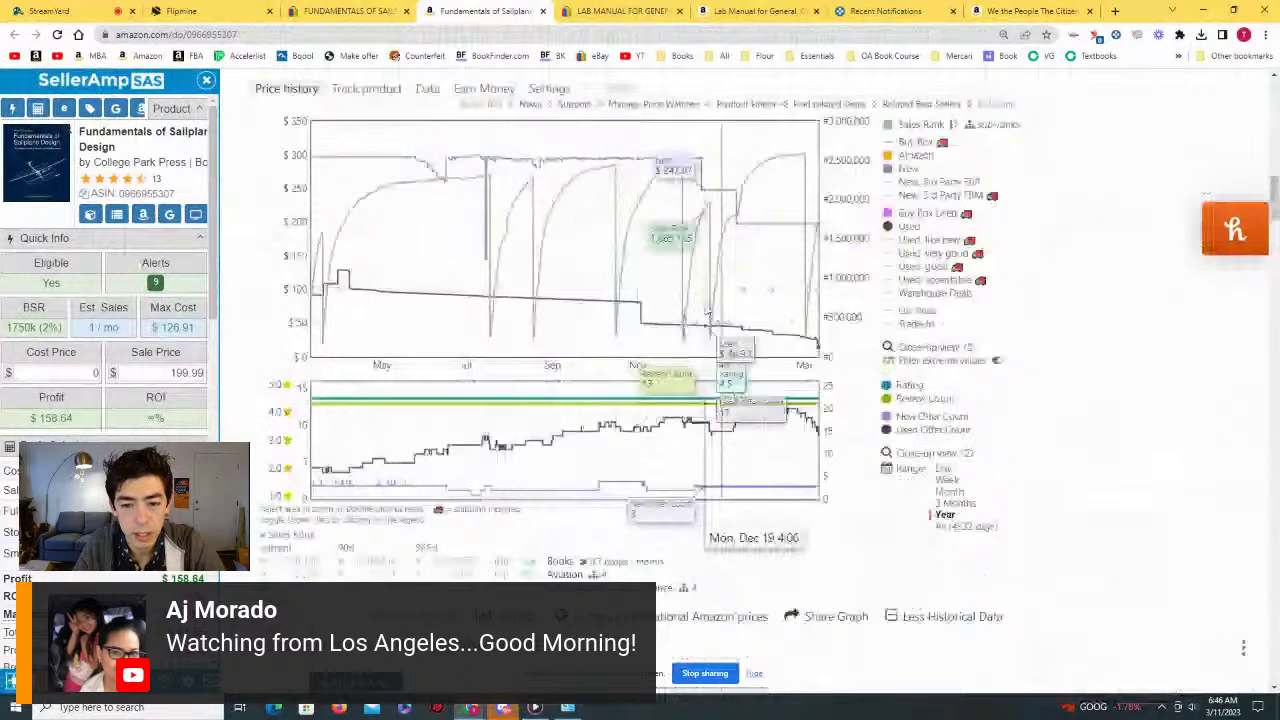
scroll(708, 313, "down", 1)
left_click(965, 392)
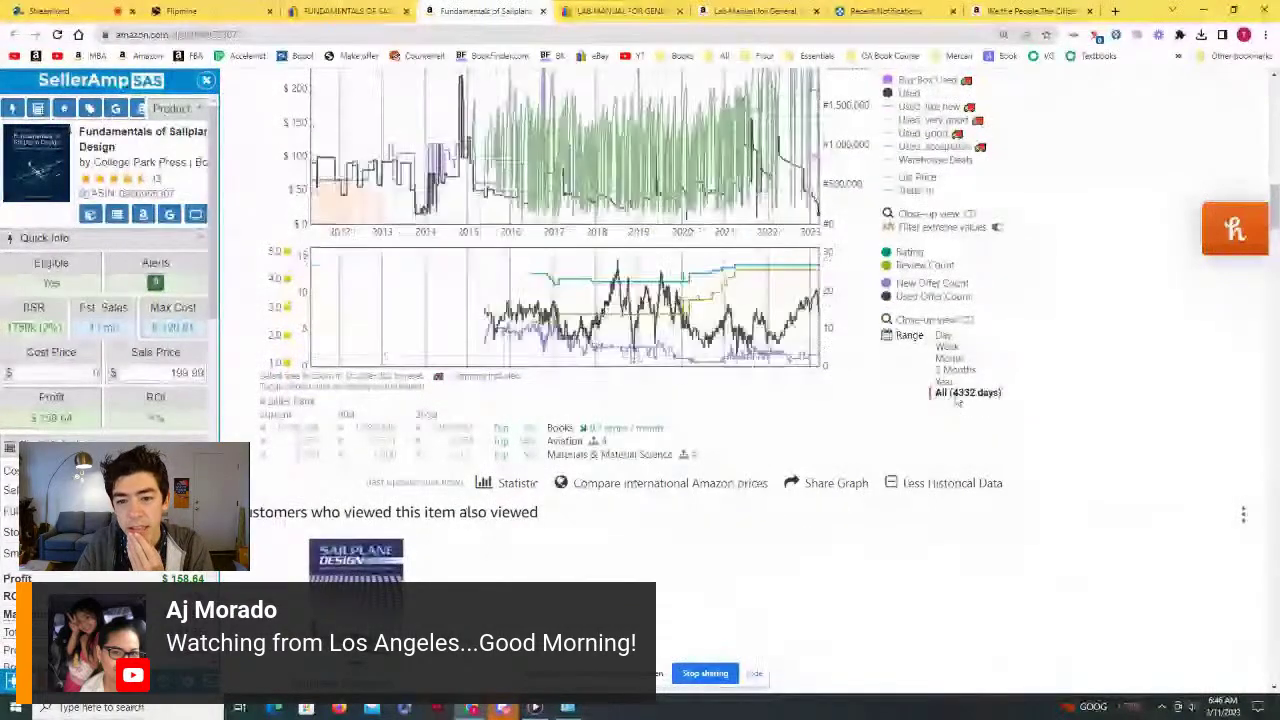
Step: Review the sailplane book's title, edition, publication date and product details on Amazon
scroll(845, 344, "up", 10)
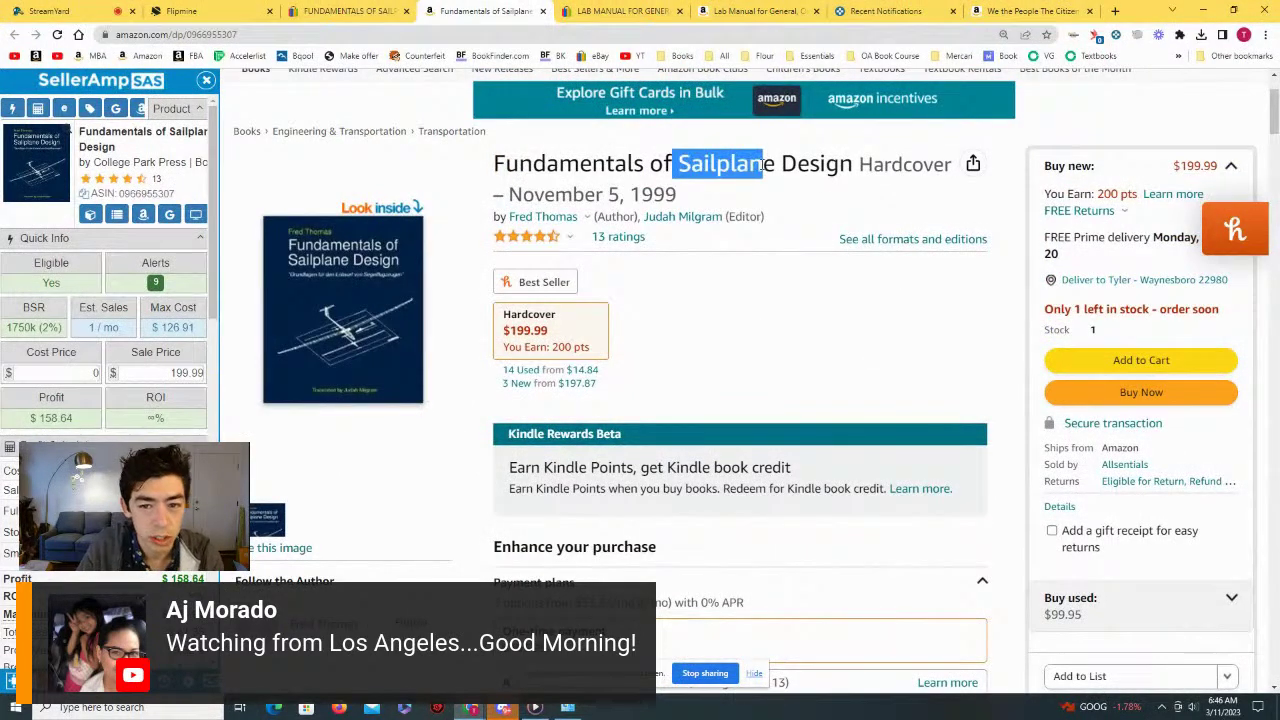
scroll(718, 213, "down", 15)
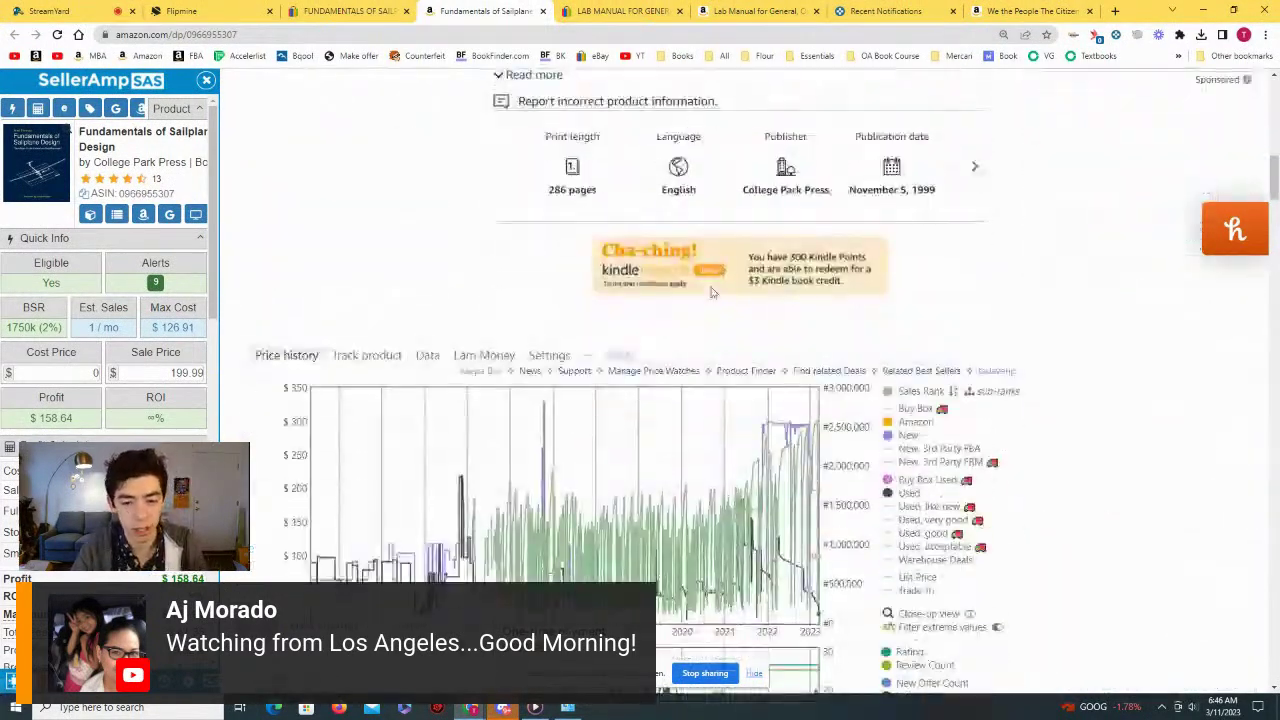
scroll(710, 300, "down", 8)
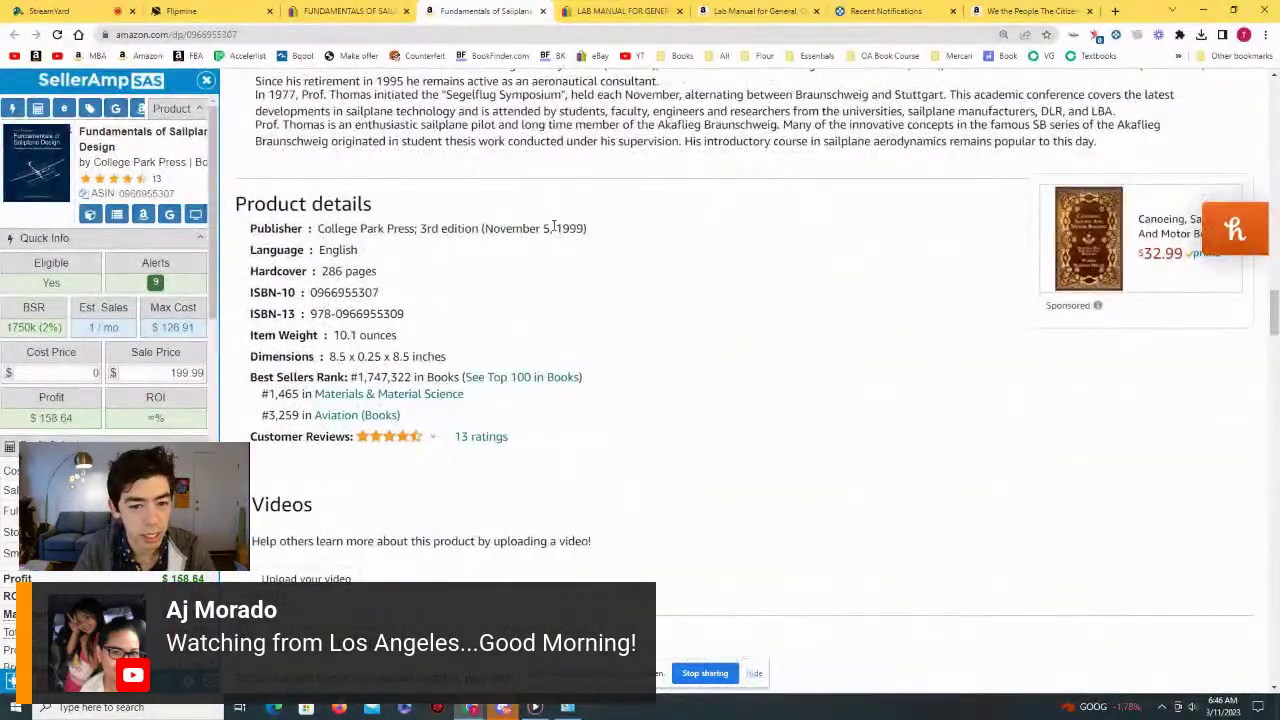
scroll(648, 249, "down", 1)
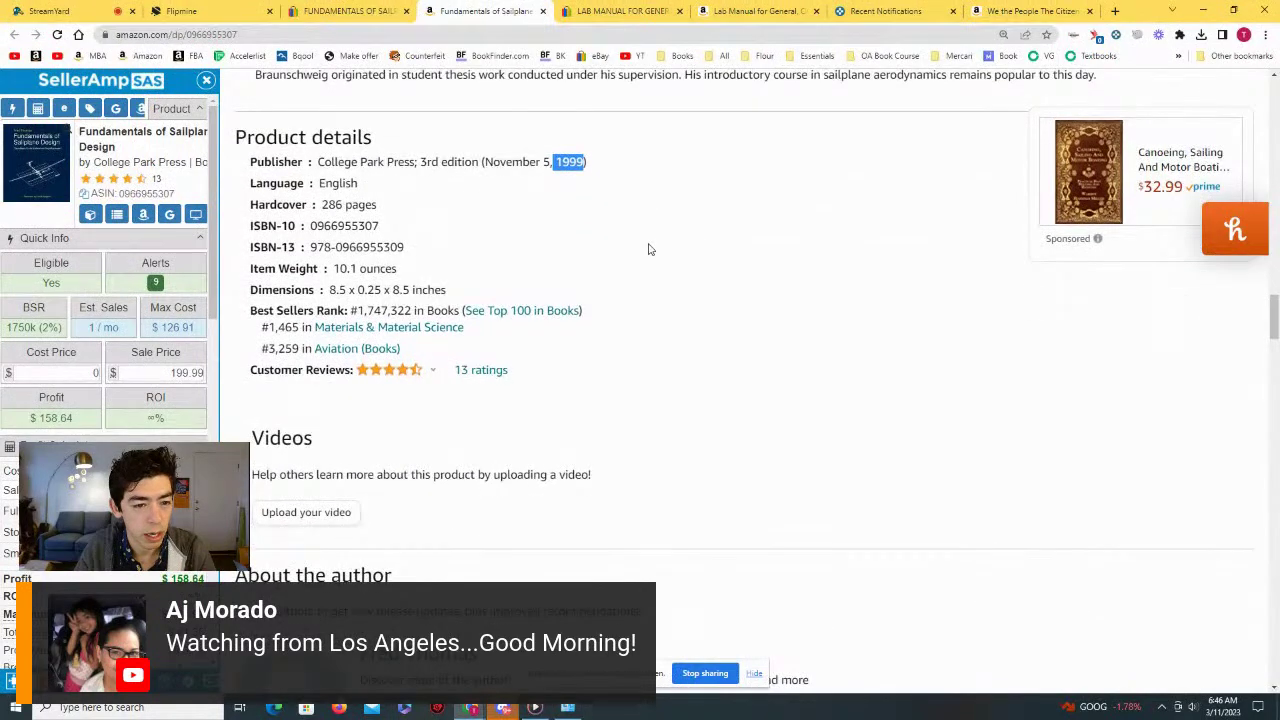
scroll(648, 249, "up", 15)
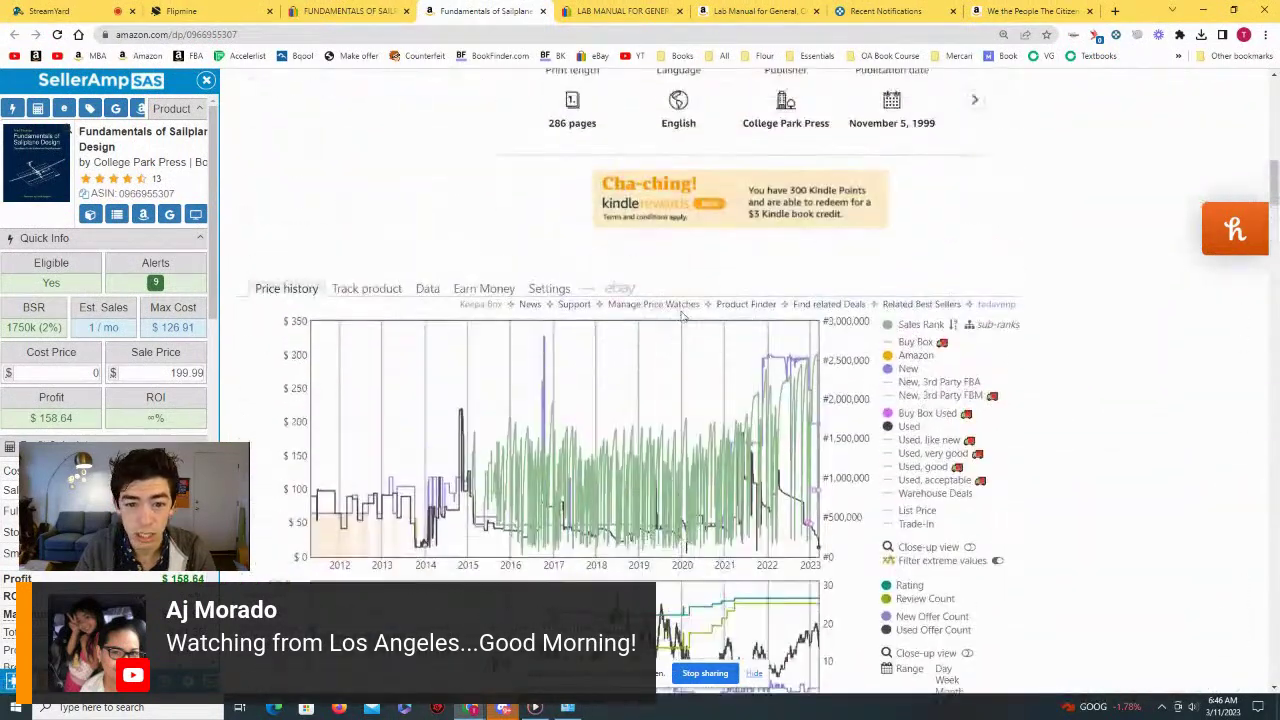
scroll(683, 316, "up", 10)
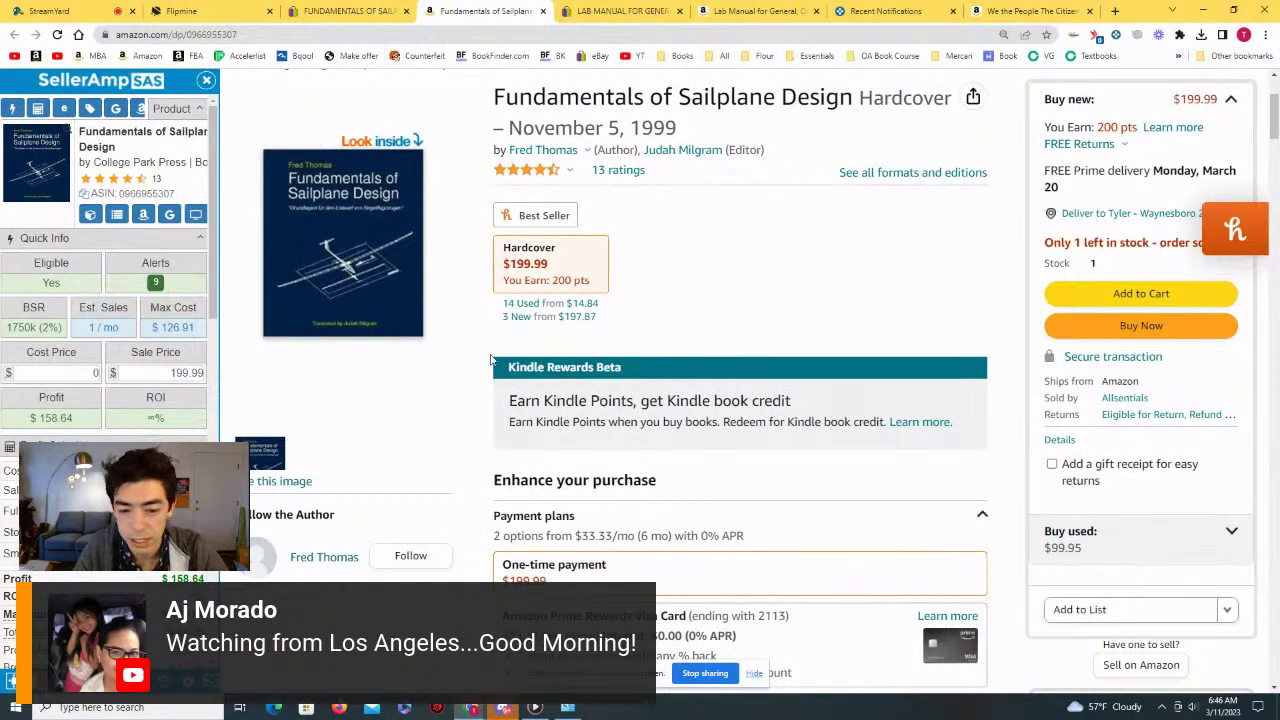
Step: Show the one-year Keepa range, zoom in on late February to March 11 prices, and restore the one-year range
scroll(452, 349, "down", 10)
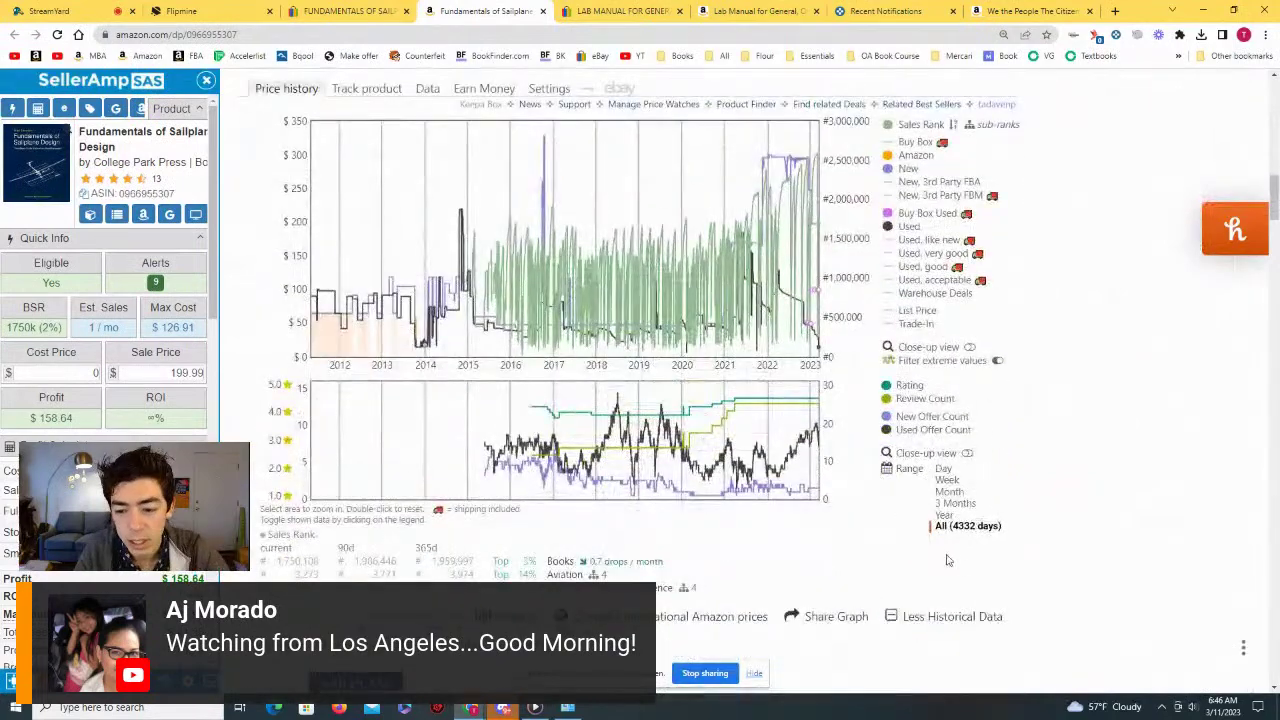
left_click(947, 515)
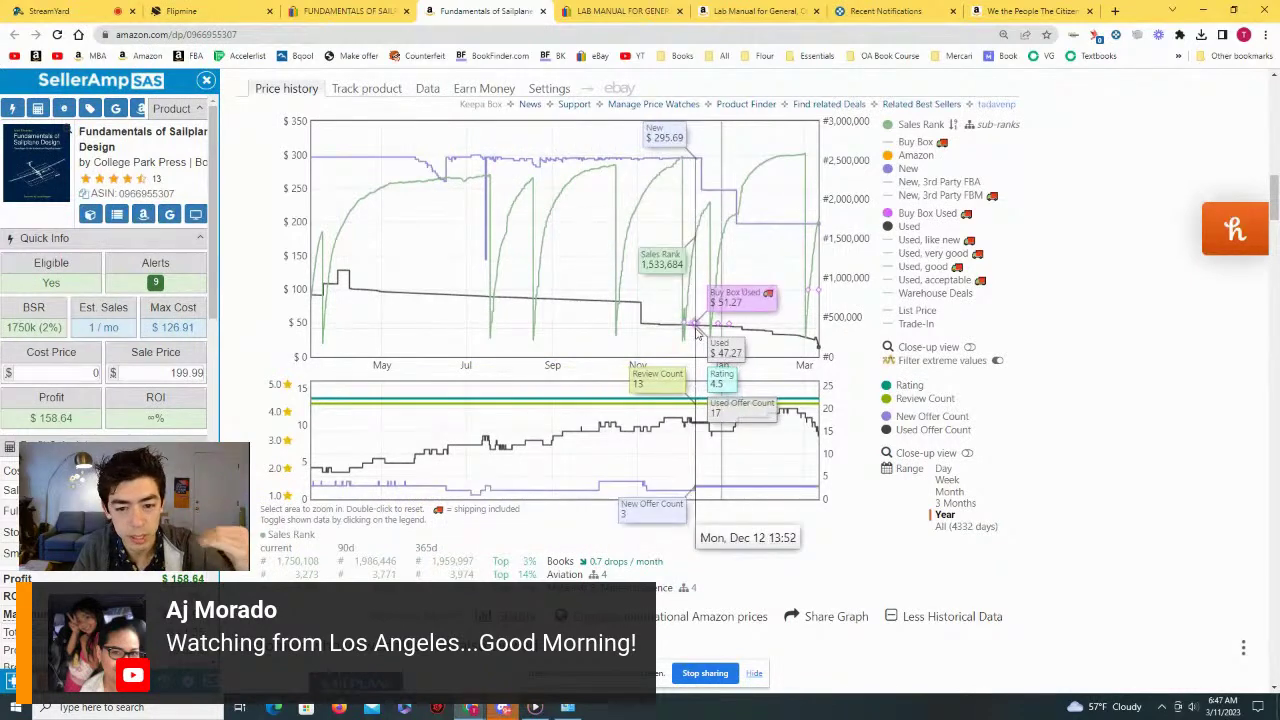
left_click_drag(795, 340, 818, 345)
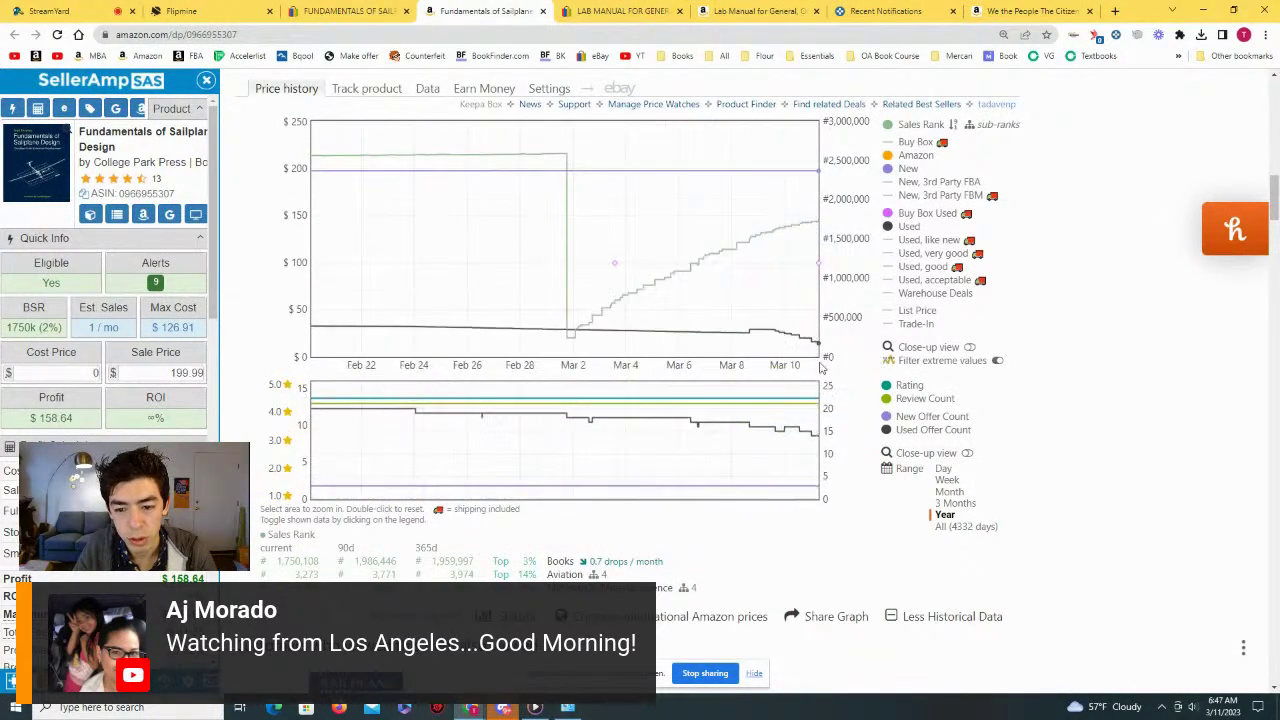
left_click(955, 503)
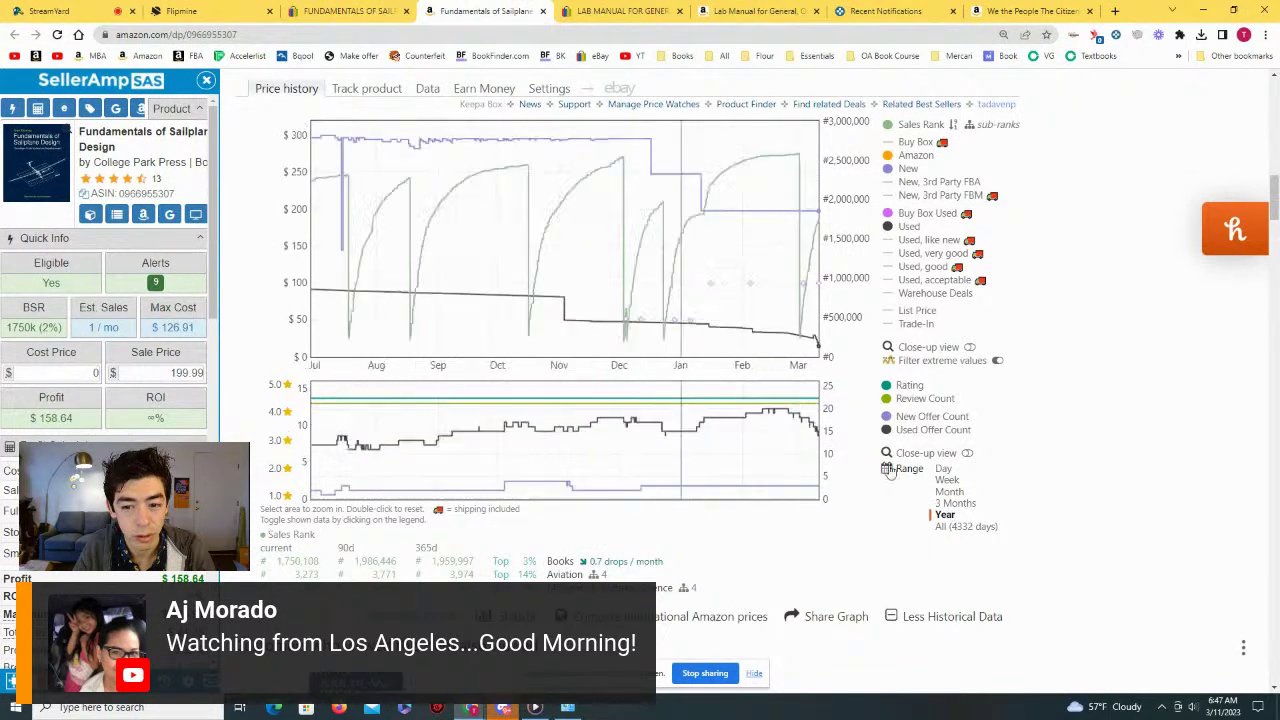
left_click_drag(855, 357, 774, 345)
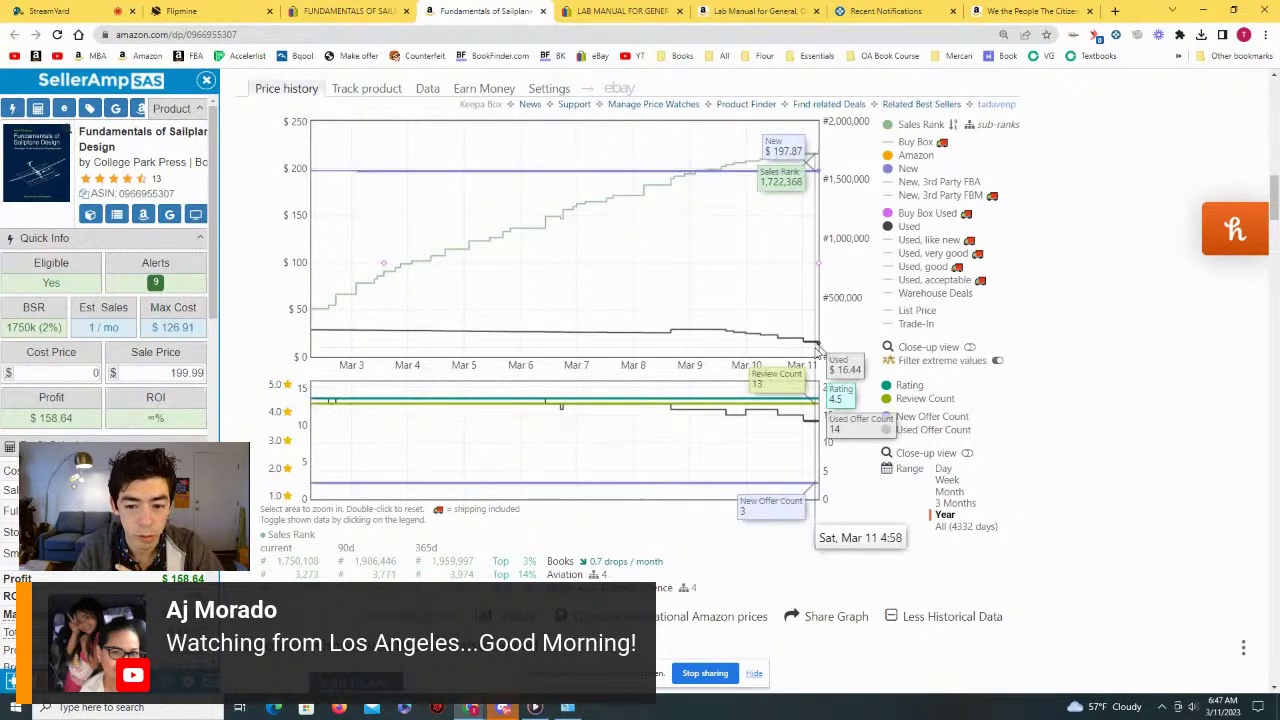
left_click(955, 515)
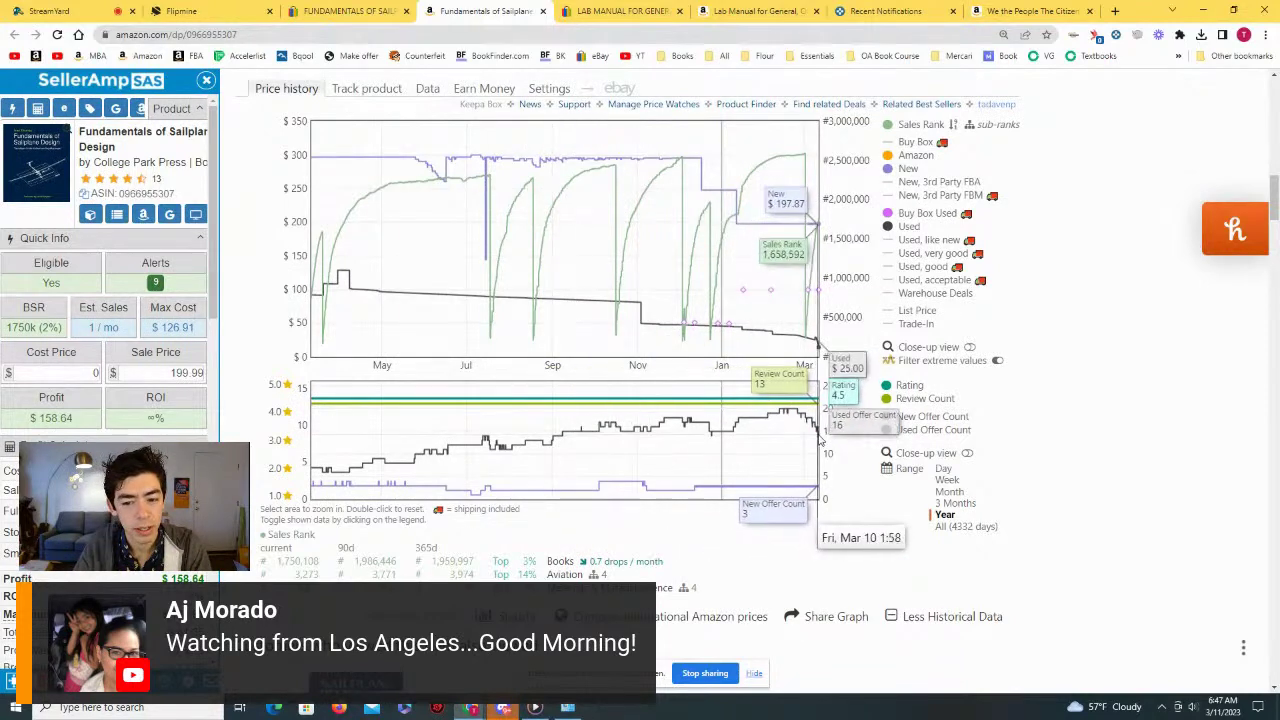
Step: Show the full Keepa history, zoom in on early 2017 through late 2021, and return to the one-year range
left_click(957, 528)
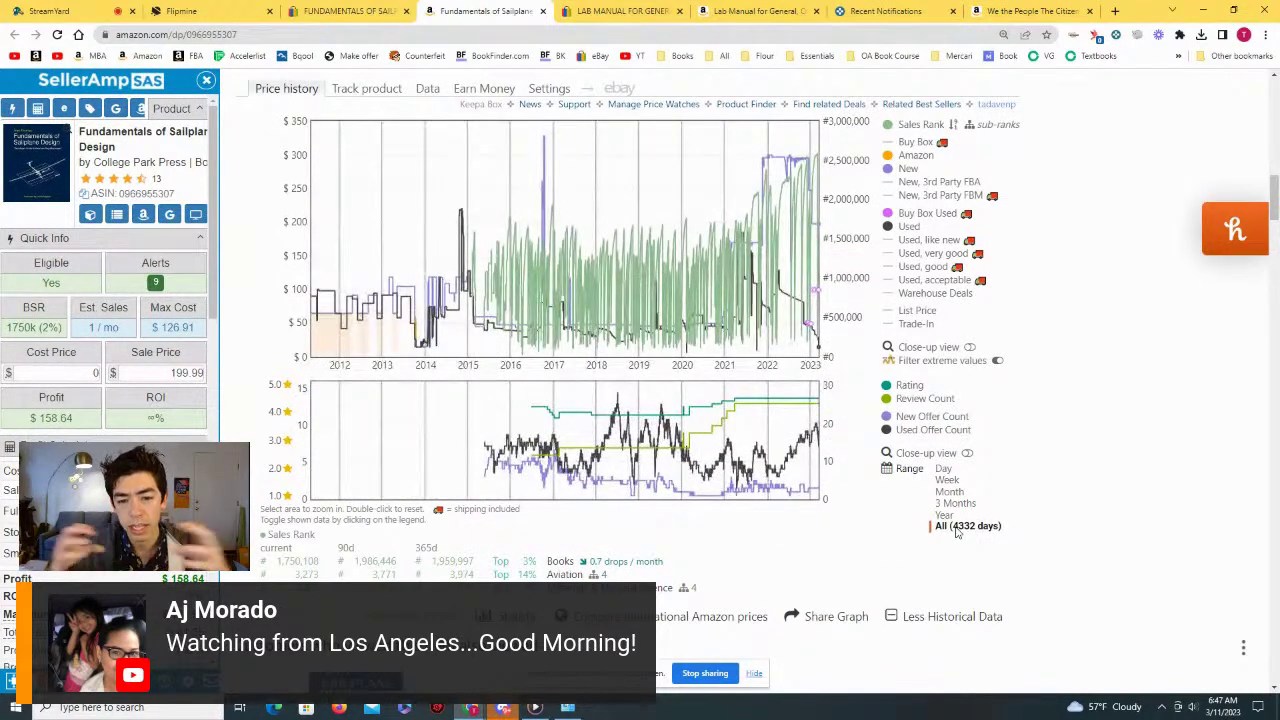
left_click_drag(775, 300, 565, 300)
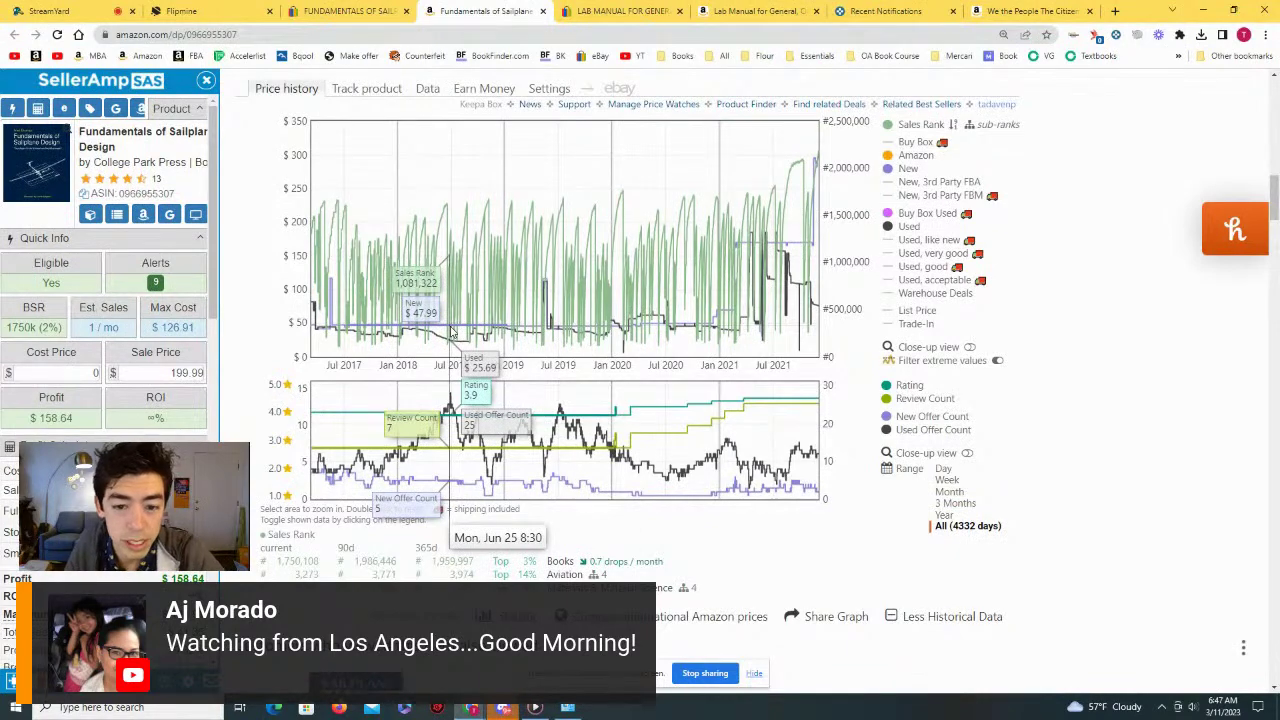
left_click(968, 515)
Step: Compare the sailplane book's current new and used Amazon prices with its one-year Keepa graph, checking early December
scroll(715, 296, "up", 3)
scroll(715, 296, "up", 10)
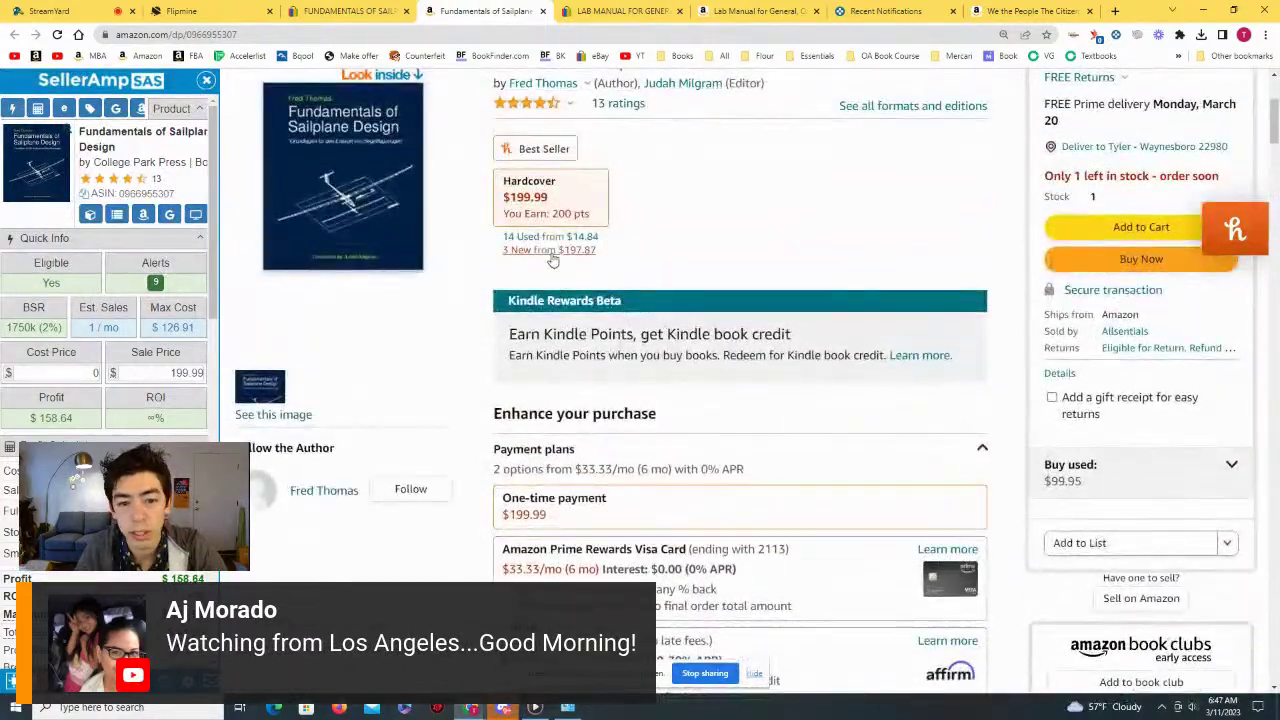
scroll(634, 285, "down", 10)
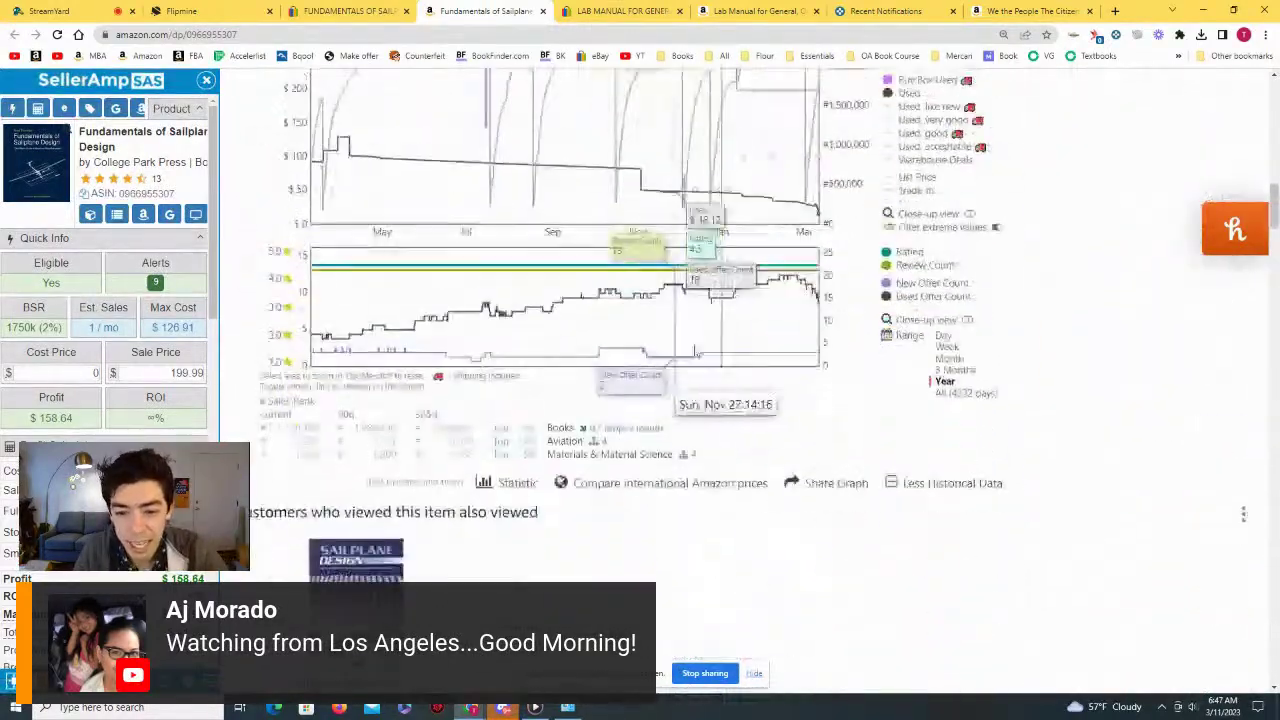
scroll(800, 270, "up", 1)
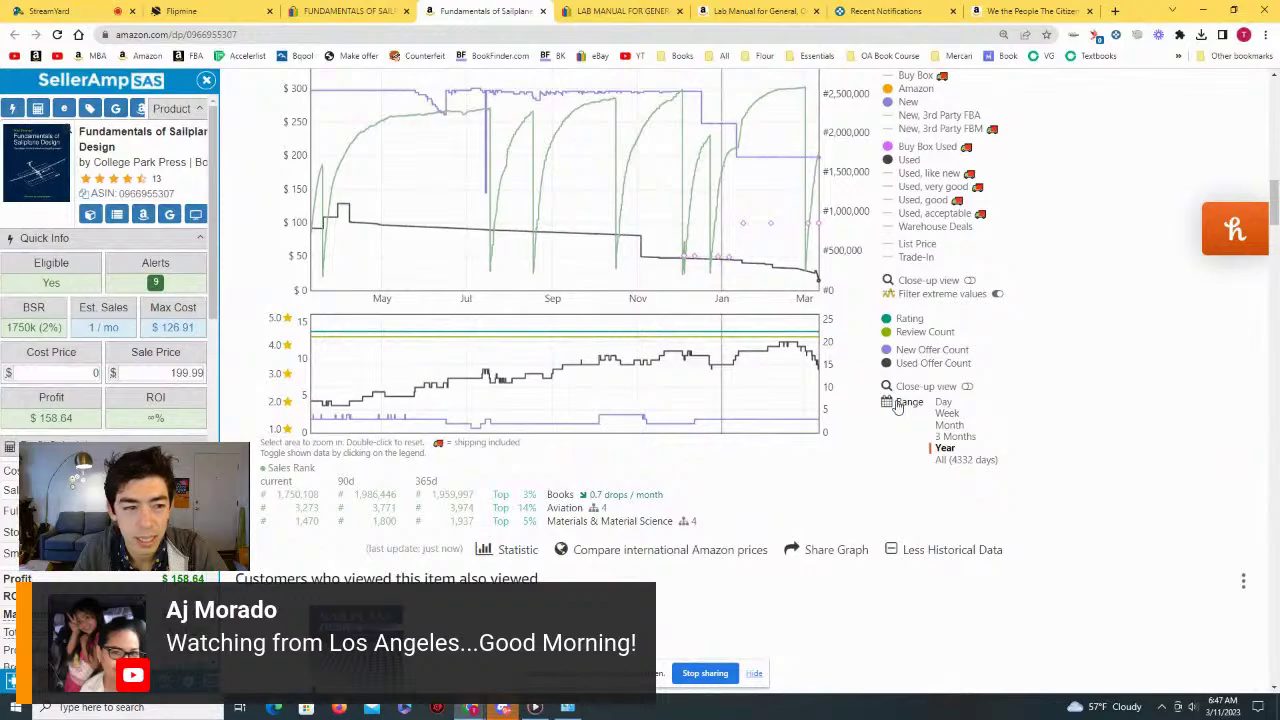
scroll(897, 405, "up", 1)
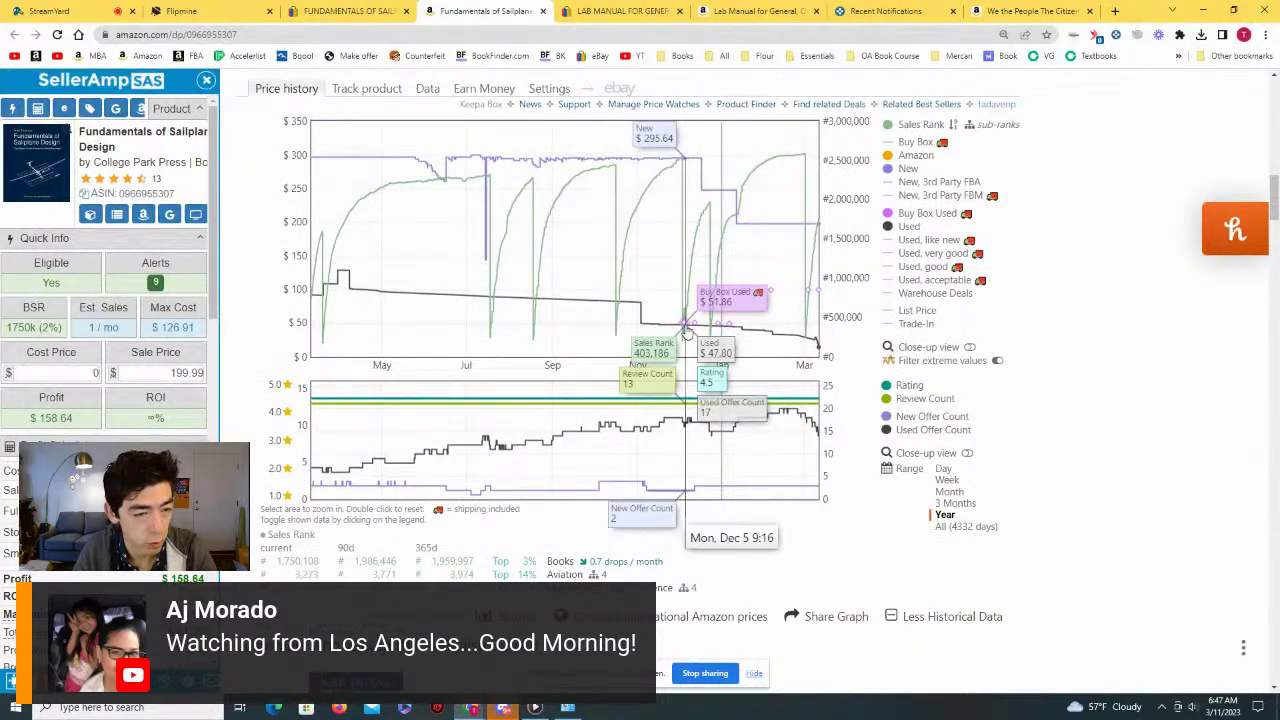
scroll(414, 320, "up", 10)
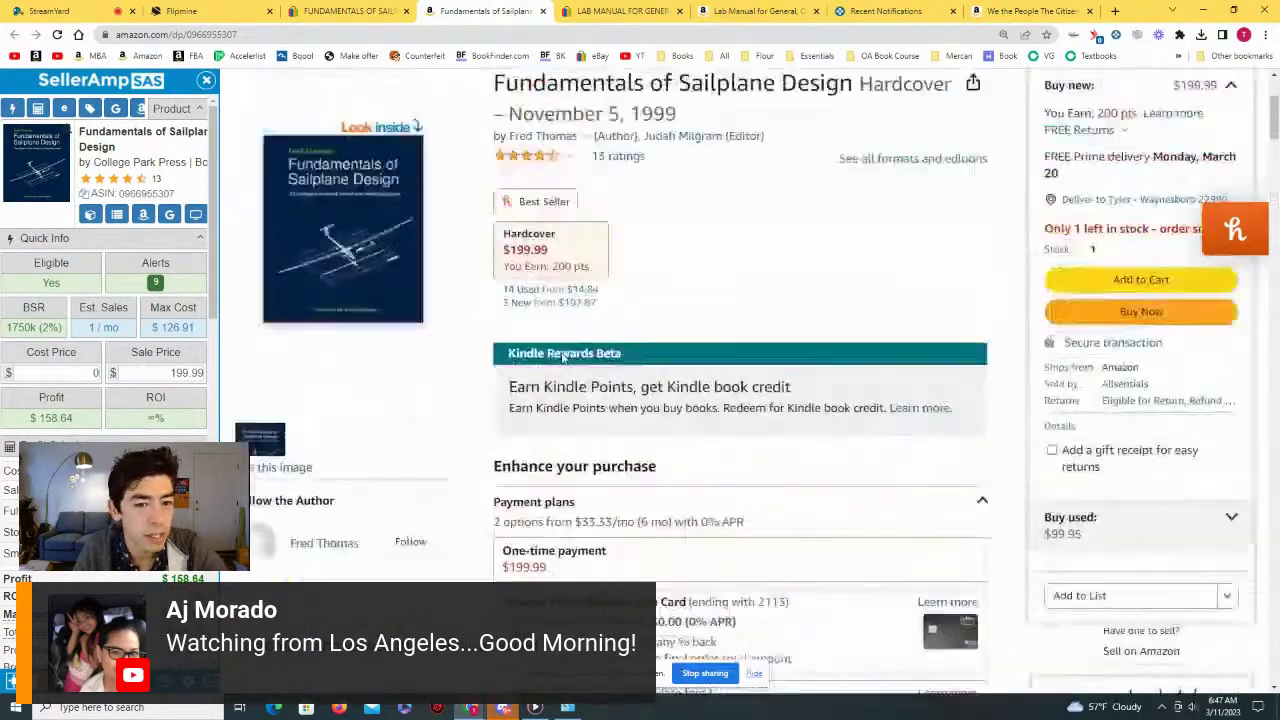
Step: Open the sailplane book's used offers on Amazon and examine the cheapest copies' prices, conditions and sellers
left_click(584, 307)
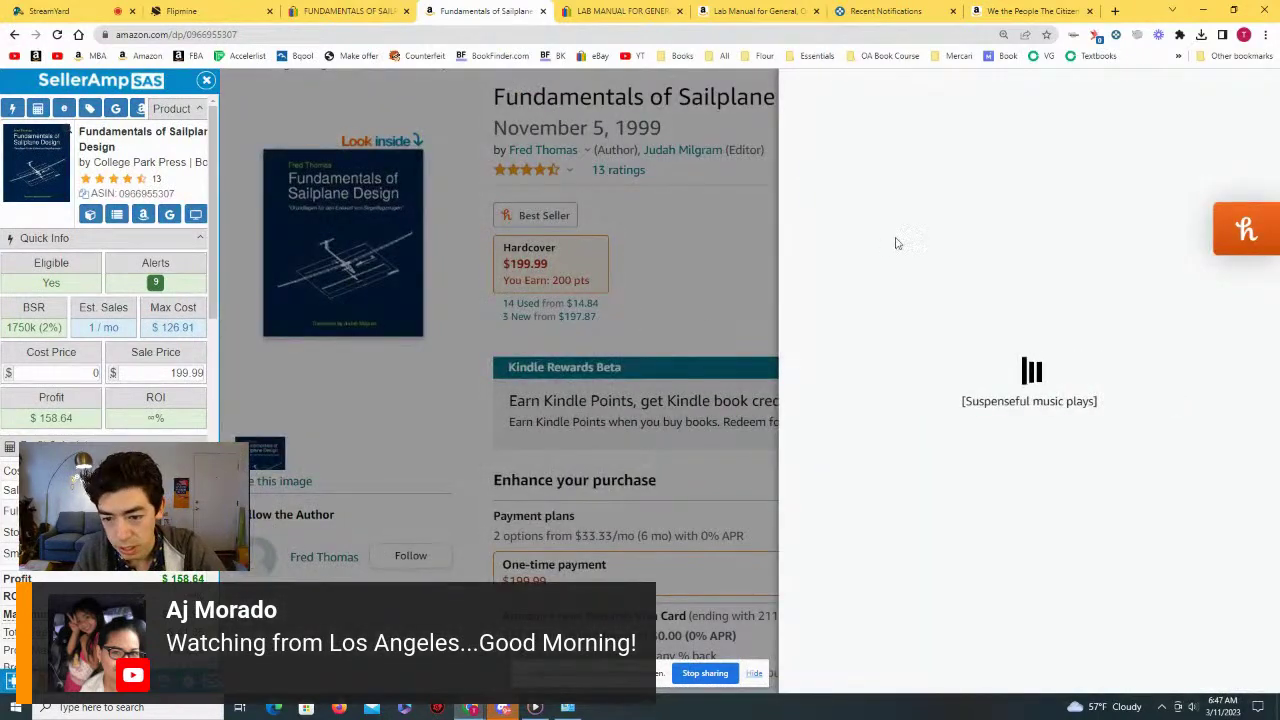
scroll(975, 250, "down", 6)
scroll(983, 273, "up", 4)
scroll(1018, 266, "down", 2)
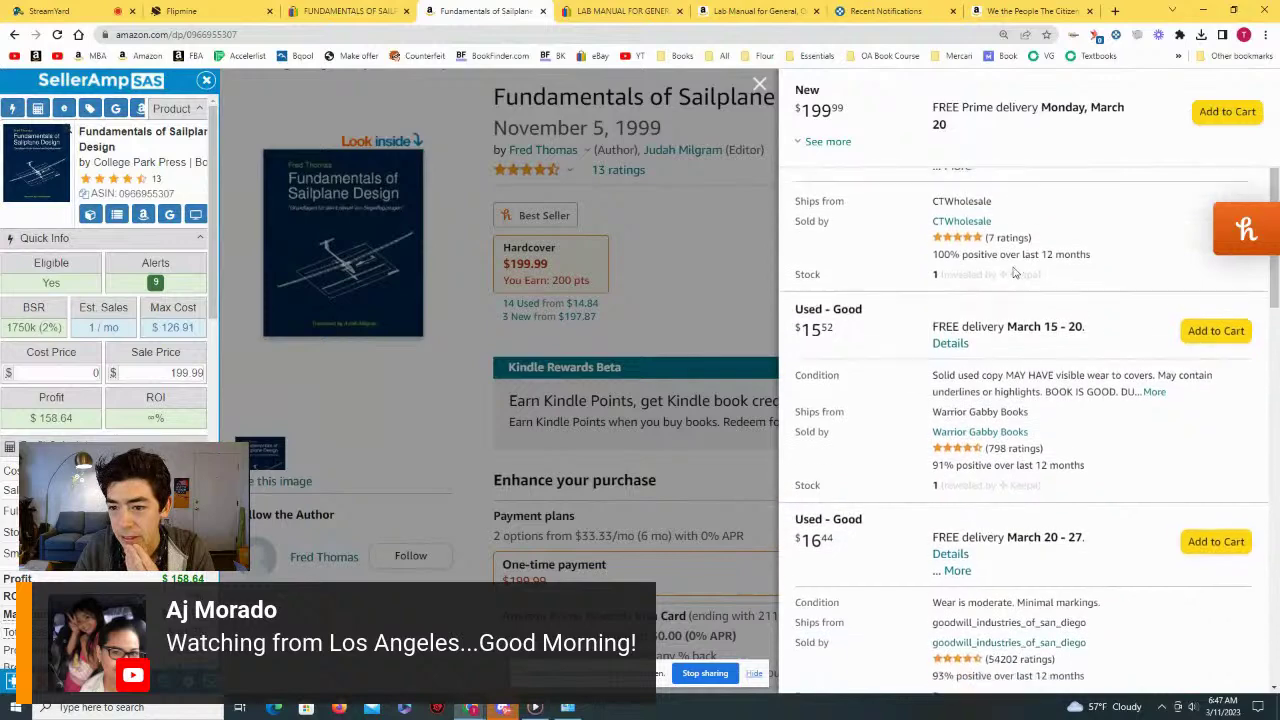
scroll(985, 290, "down", 1)
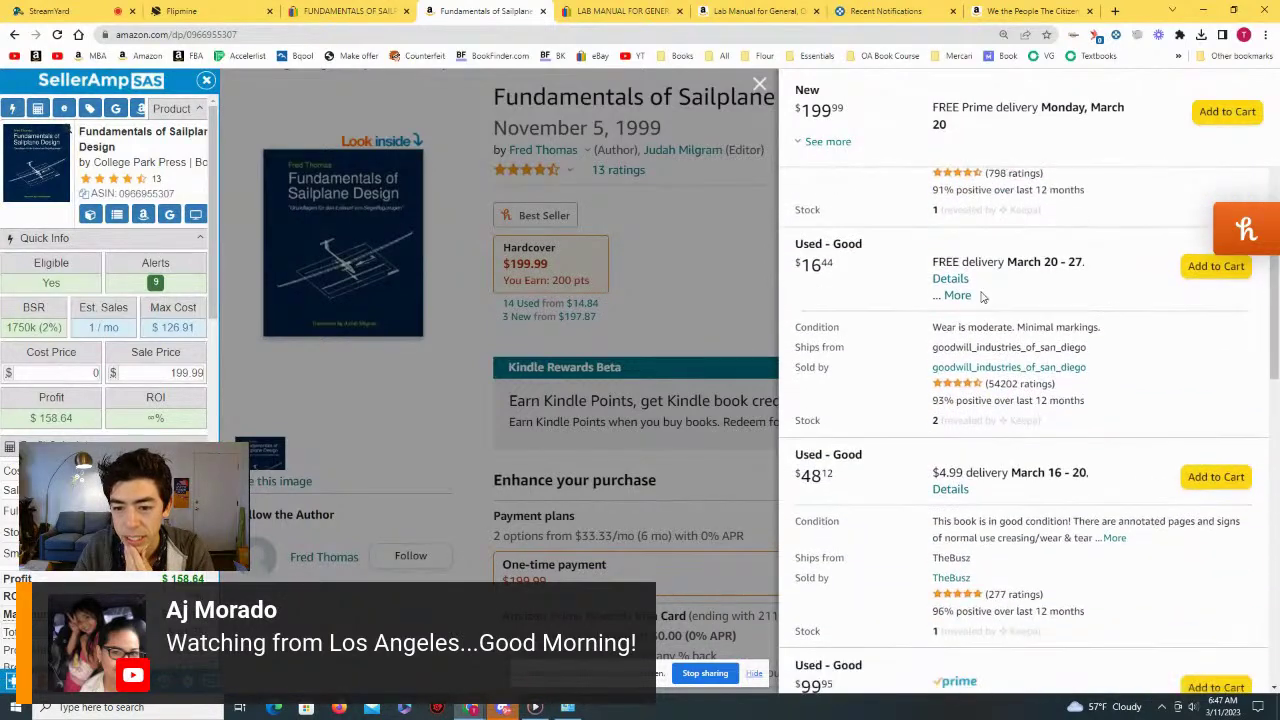
Step: Estimate the profit in SellerAmp with a 14.84 cost price and a 95.00 sale price, checking the one-year Keepa graph
scroll(882, 383, "up", 5)
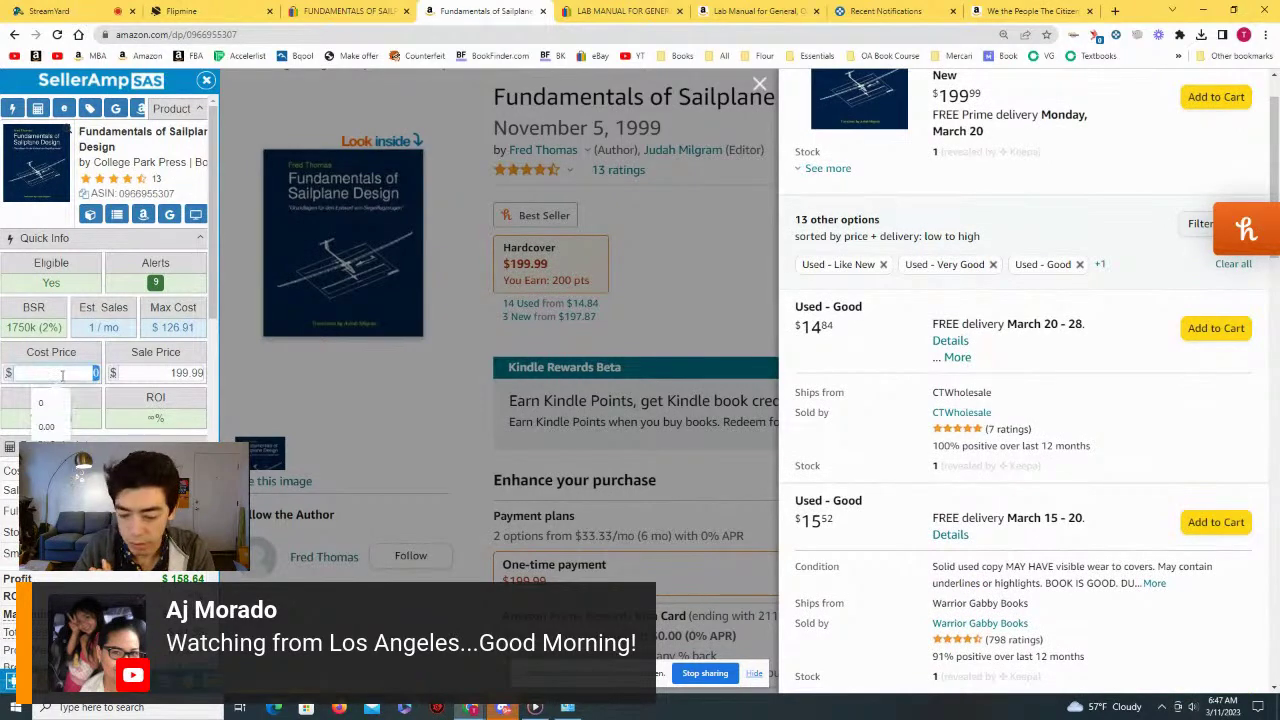
left_click(384, 398)
scroll(660, 420, "down", 12)
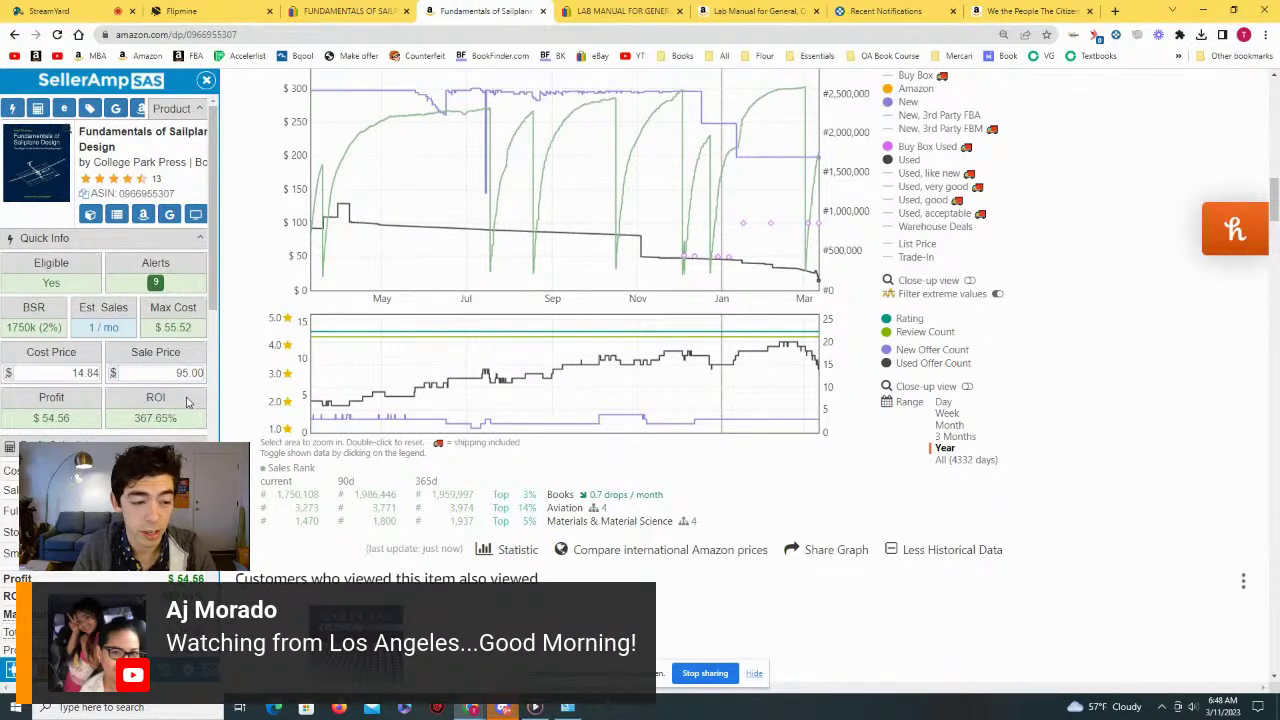
Step: Reopen the sailplane book's used offers and review how the lowest prices step up between sellers
scroll(707, 286, "up", 15)
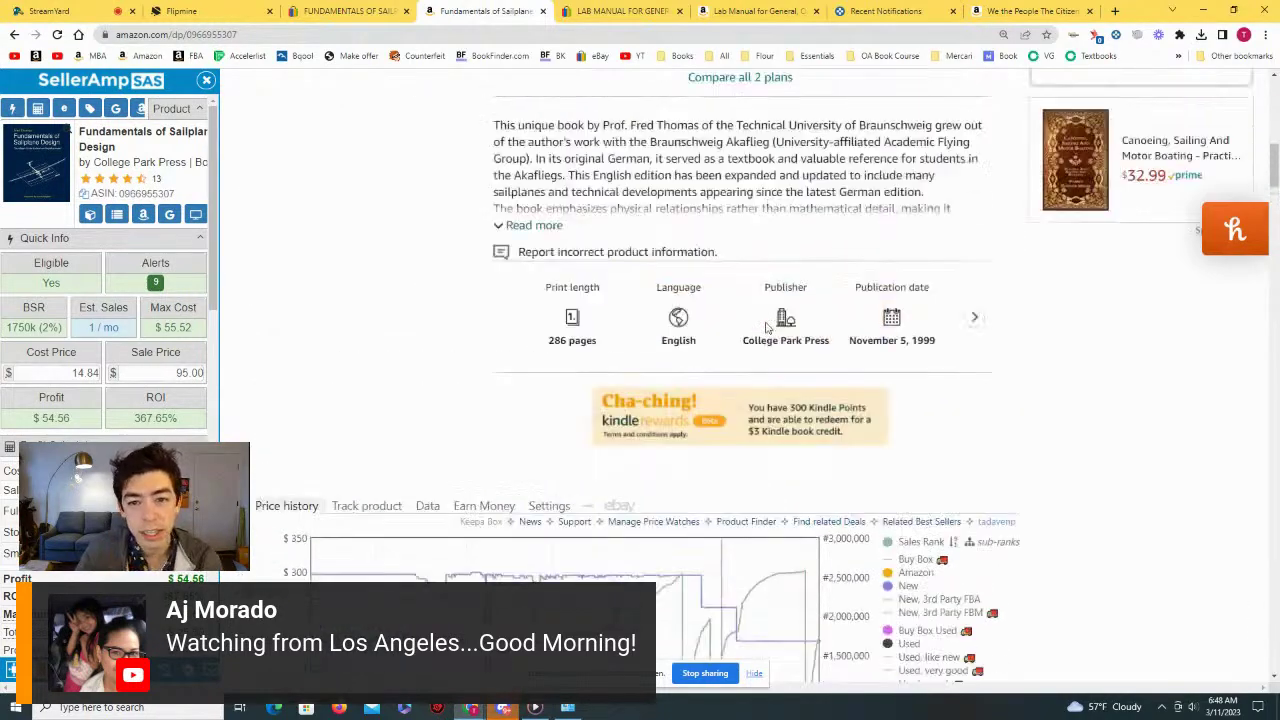
left_click(622, 308)
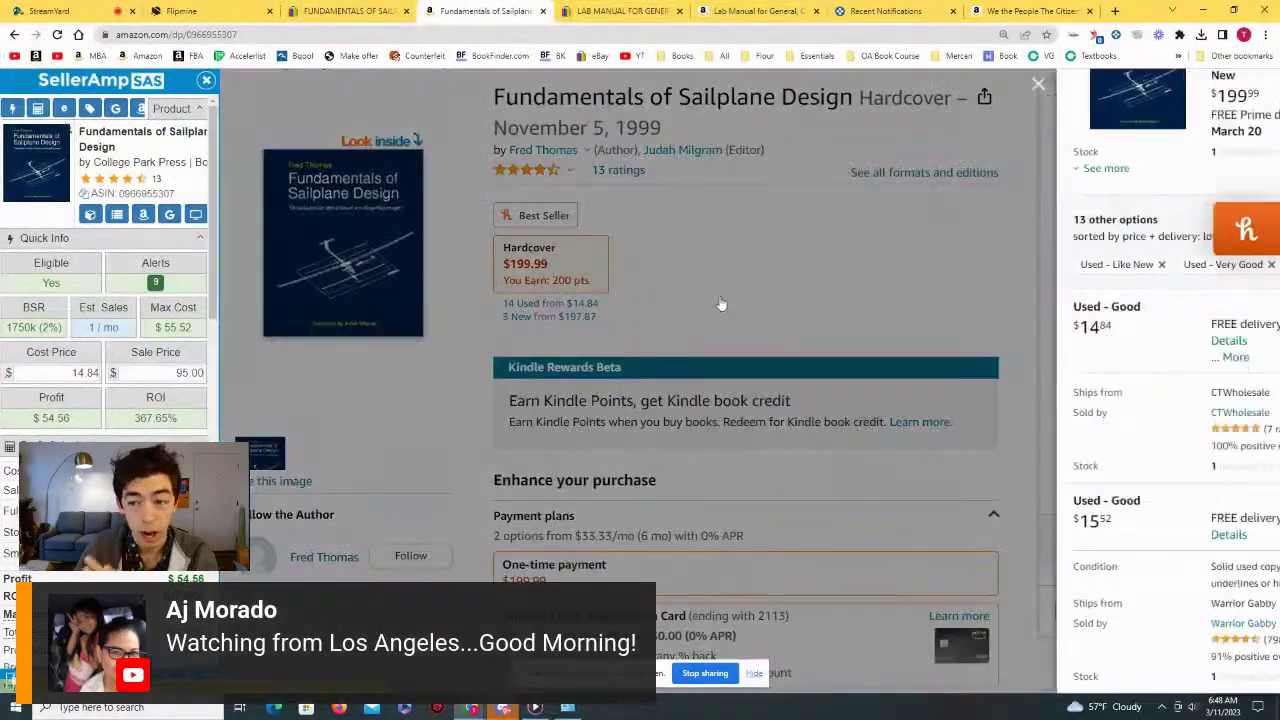
scroll(937, 297, "down", 4)
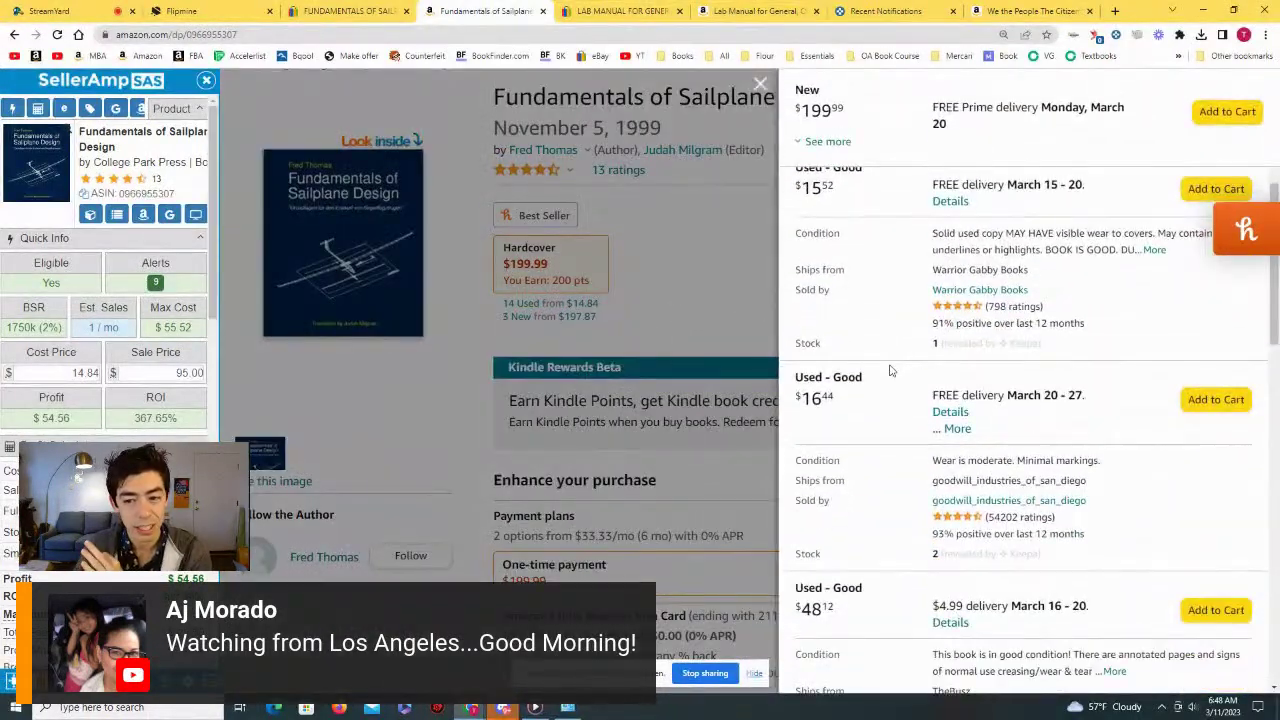
scroll(891, 371, "up", 1)
scroll(945, 268, "down", 1)
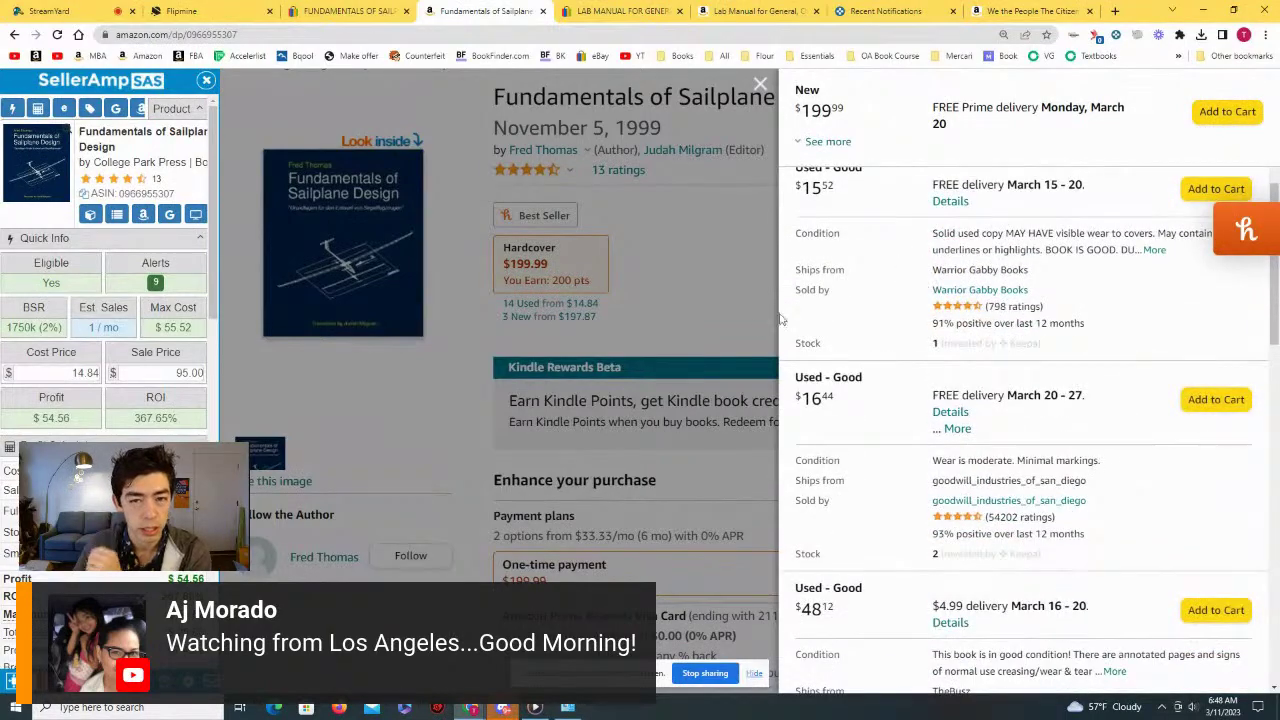
Step: Start tracking the sailplane book in Keepa for a used price of $10 or less
left_click(703, 316)
scroll(705, 310, "down", 5)
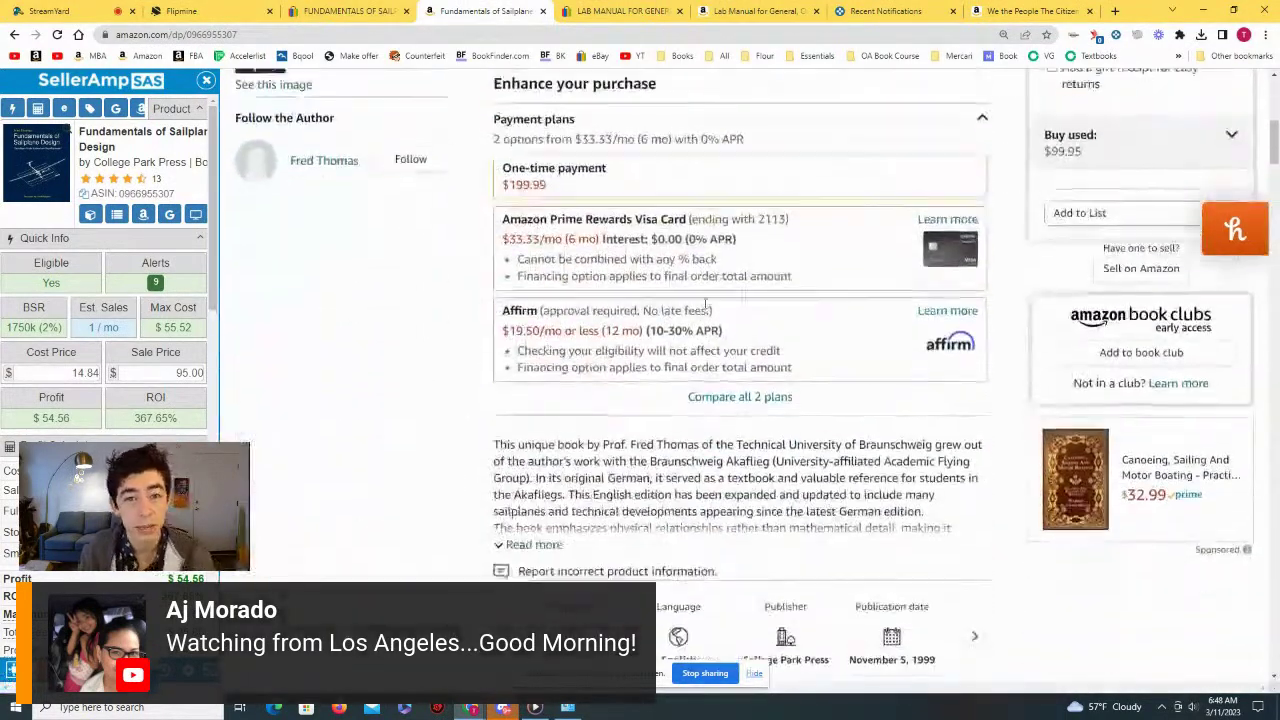
scroll(710, 320, "down", 6)
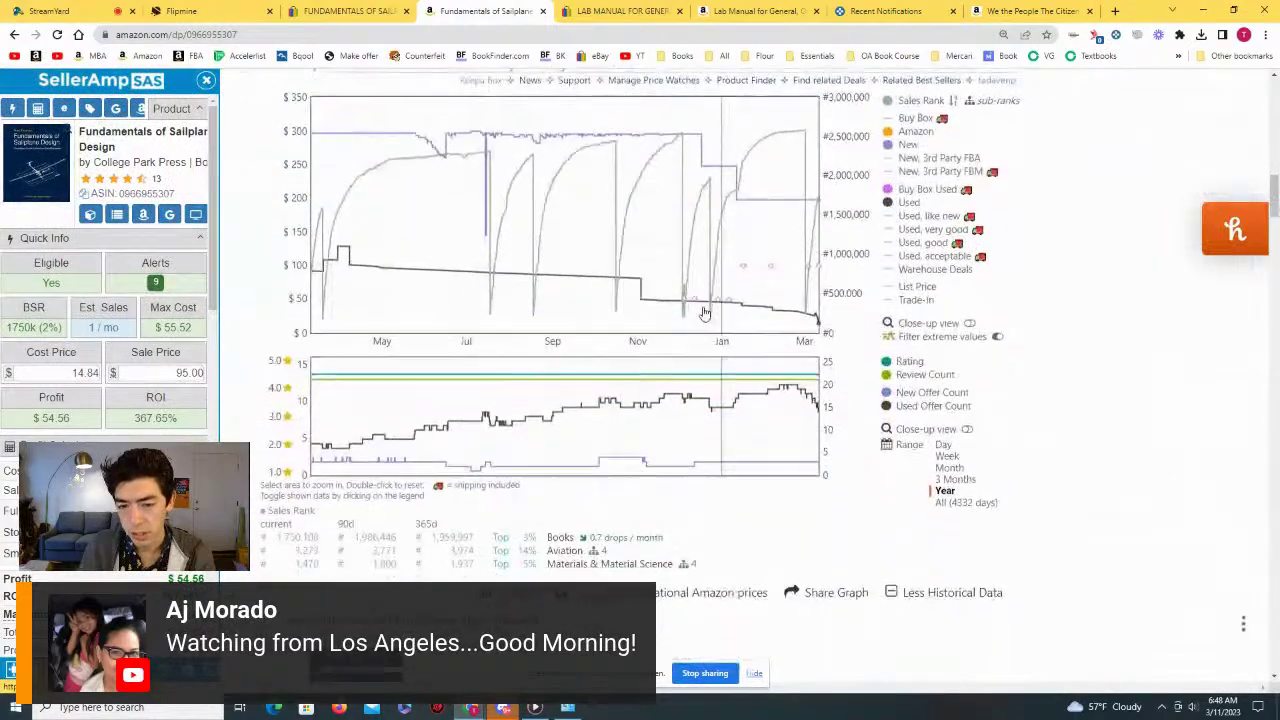
scroll(800, 310, "down", 8)
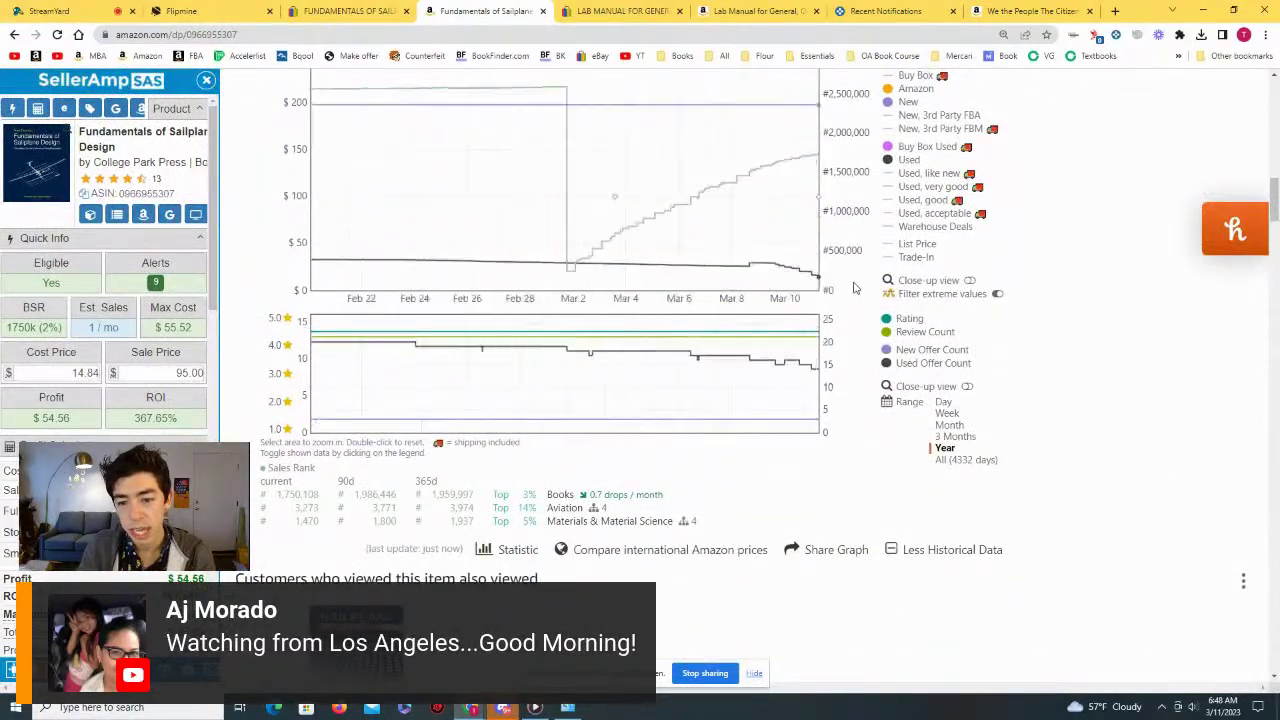
scroll(810, 288, "up", 6)
scroll(384, 262, "up", 3)
left_click(367, 289)
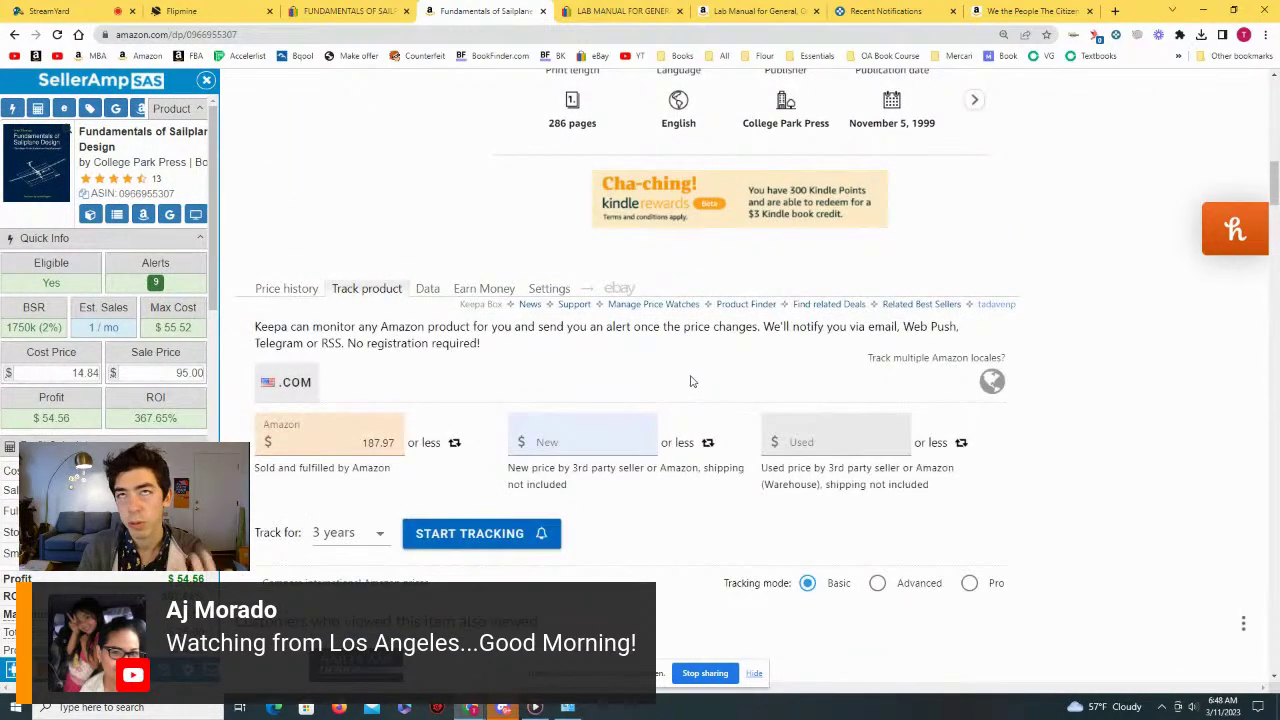
left_click(823, 449)
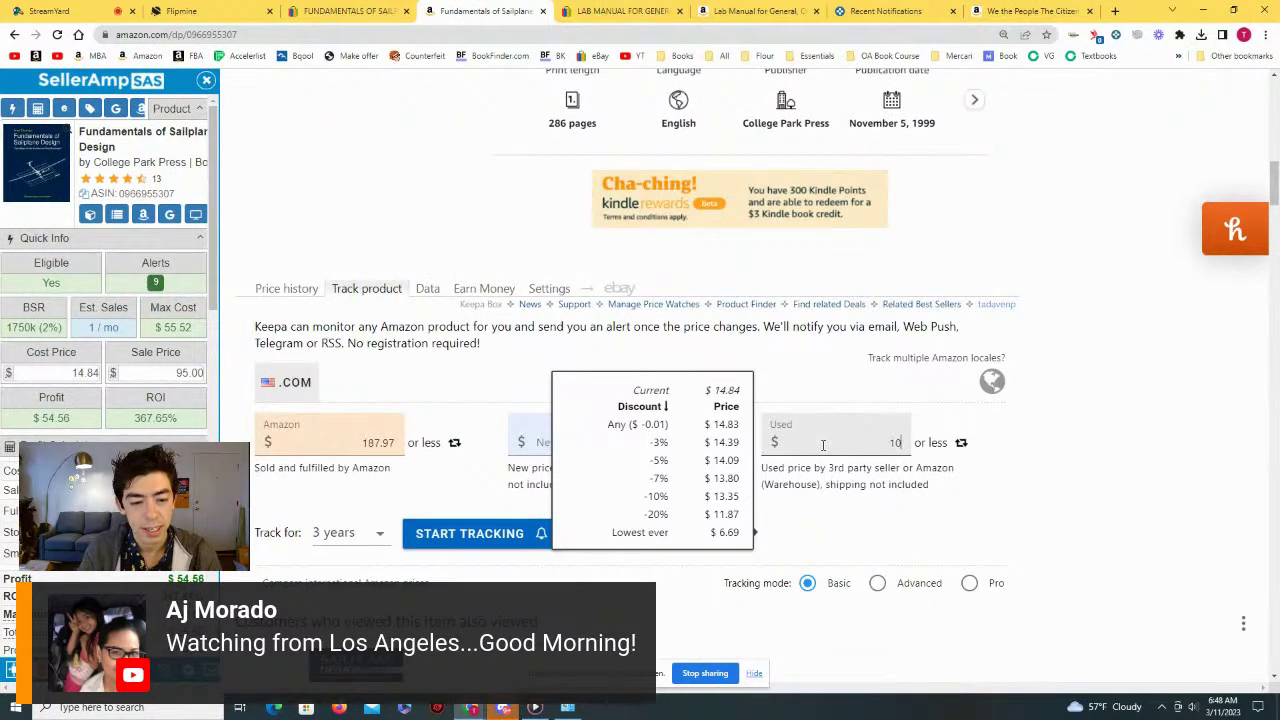
left_click(378, 442)
left_click(469, 533)
left_click(287, 289)
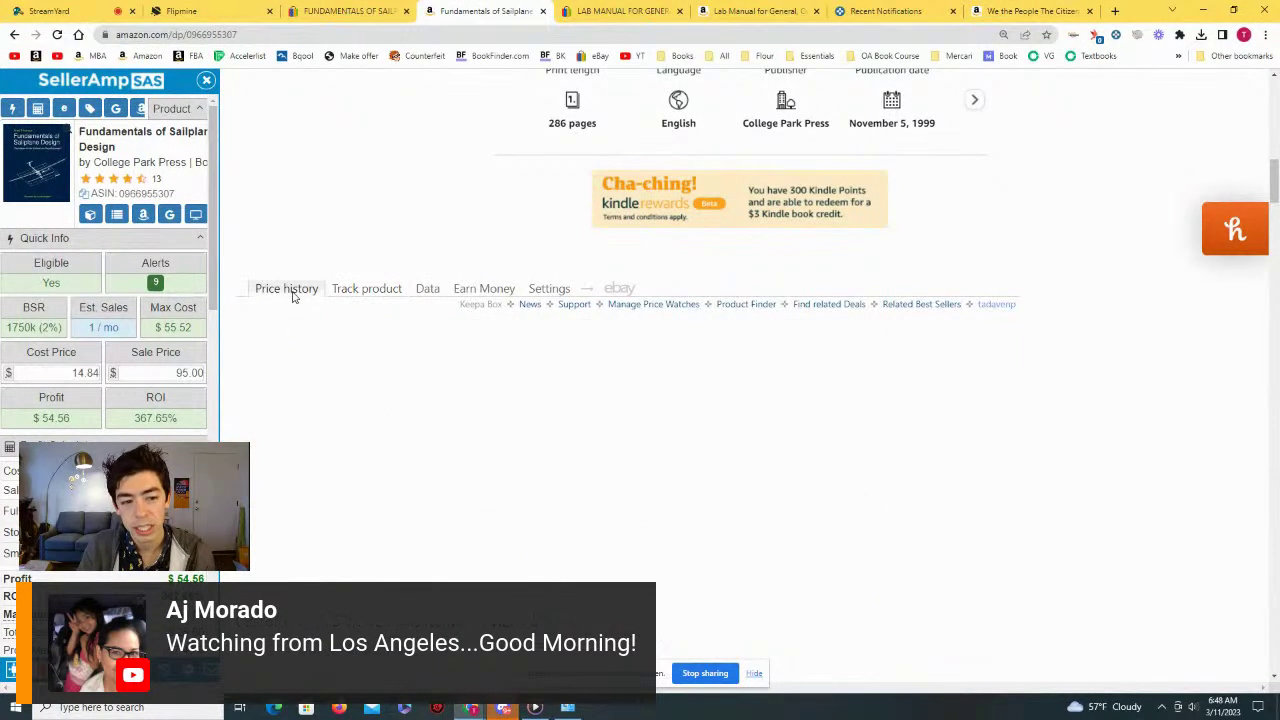
Step: Recheck the prices, conditions and sellers of the sailplane book's cheapest used offers on Amazon
scroll(400, 350, "up", 2)
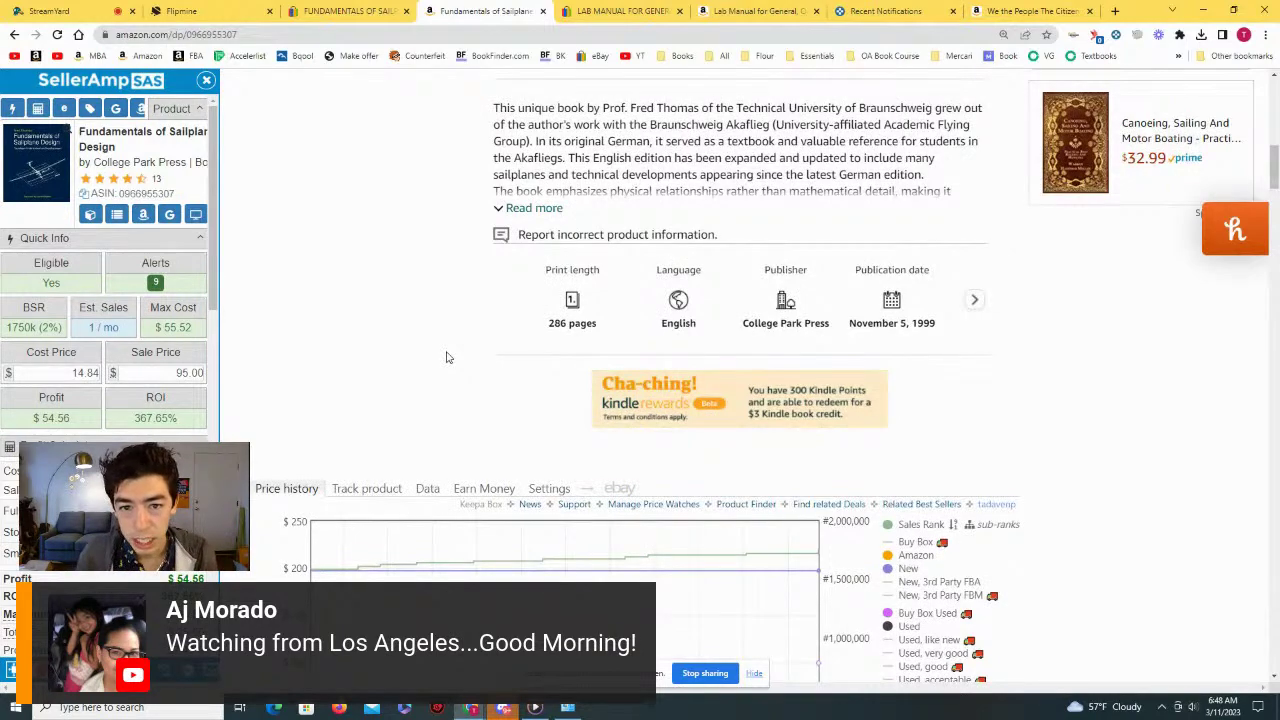
scroll(440, 362, "up", 8)
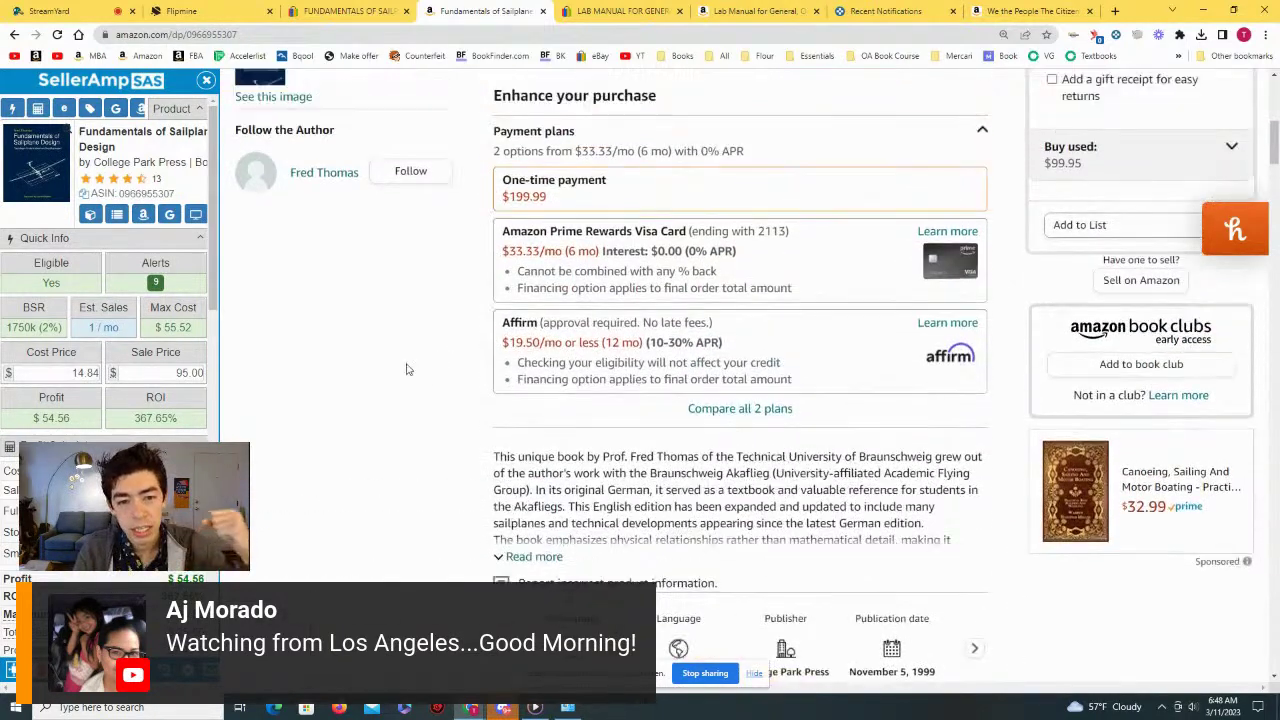
left_click(549, 236)
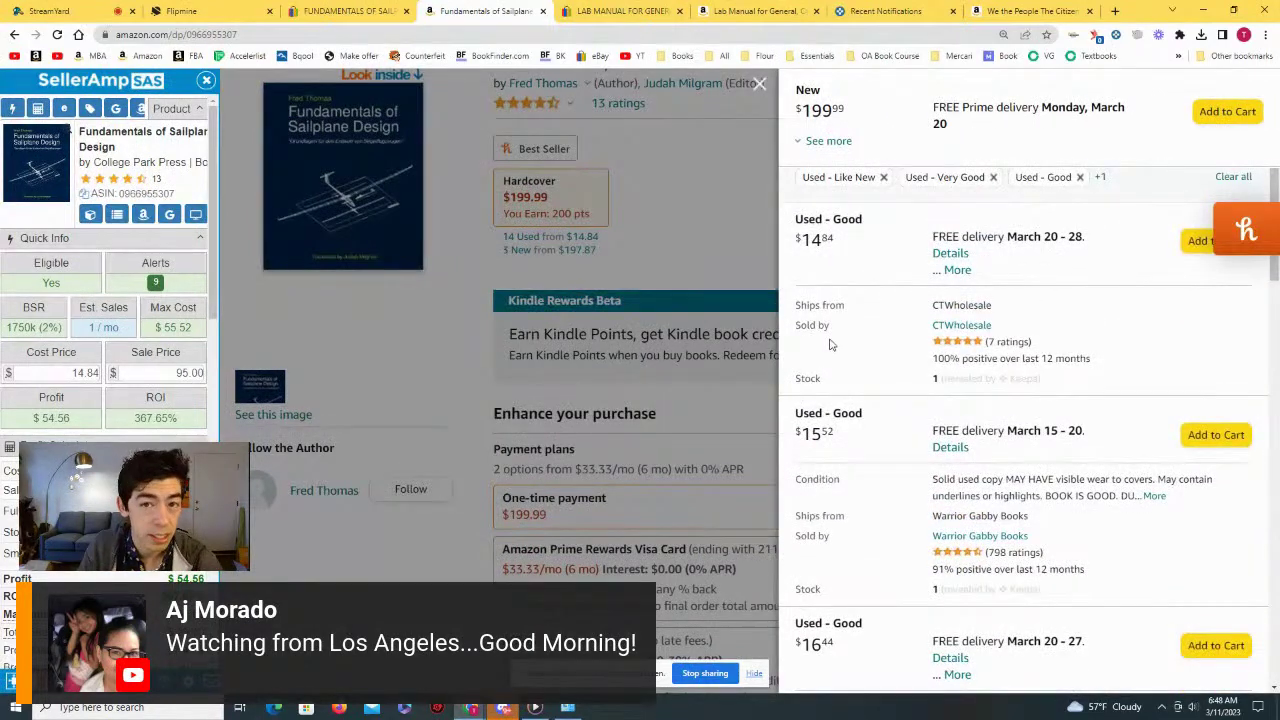
scroll(903, 378, "down", 2)
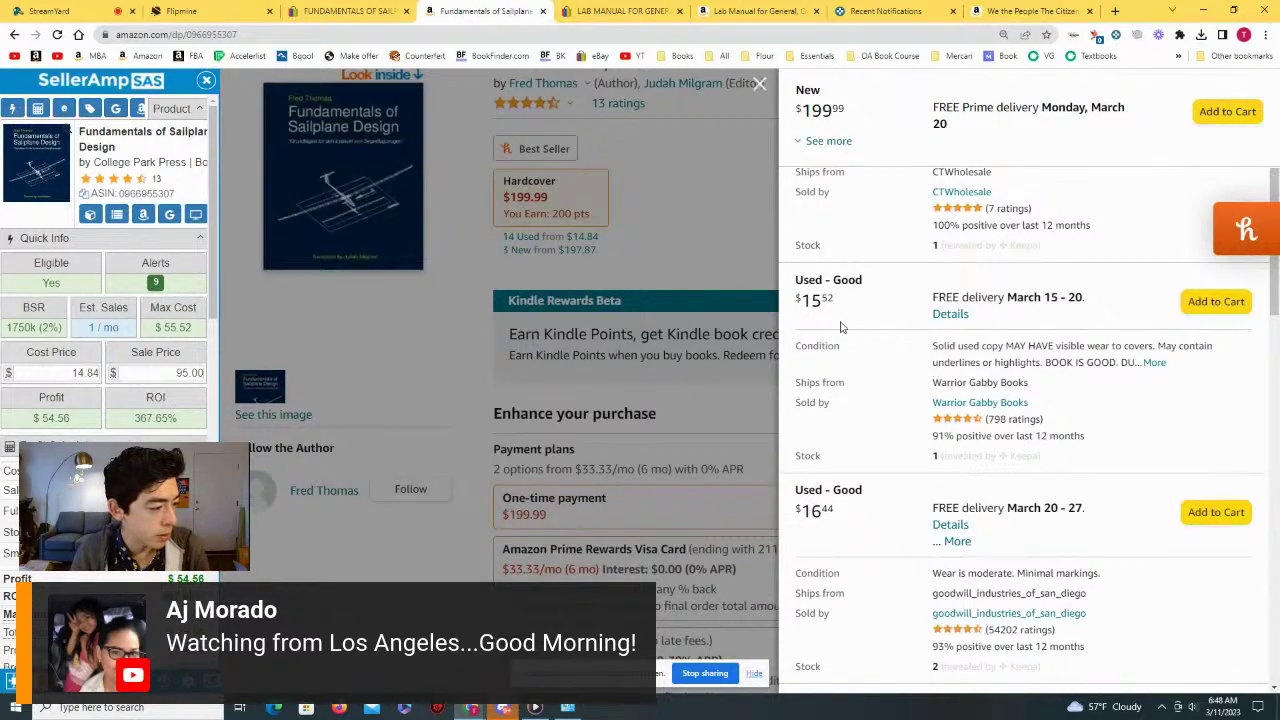
Step: Estimate the sailplane book's profit in SellerAmp at a 59.99 sale price, checking the one-year Keepa graph
left_click(606, 282)
scroll(606, 282, "down", 15)
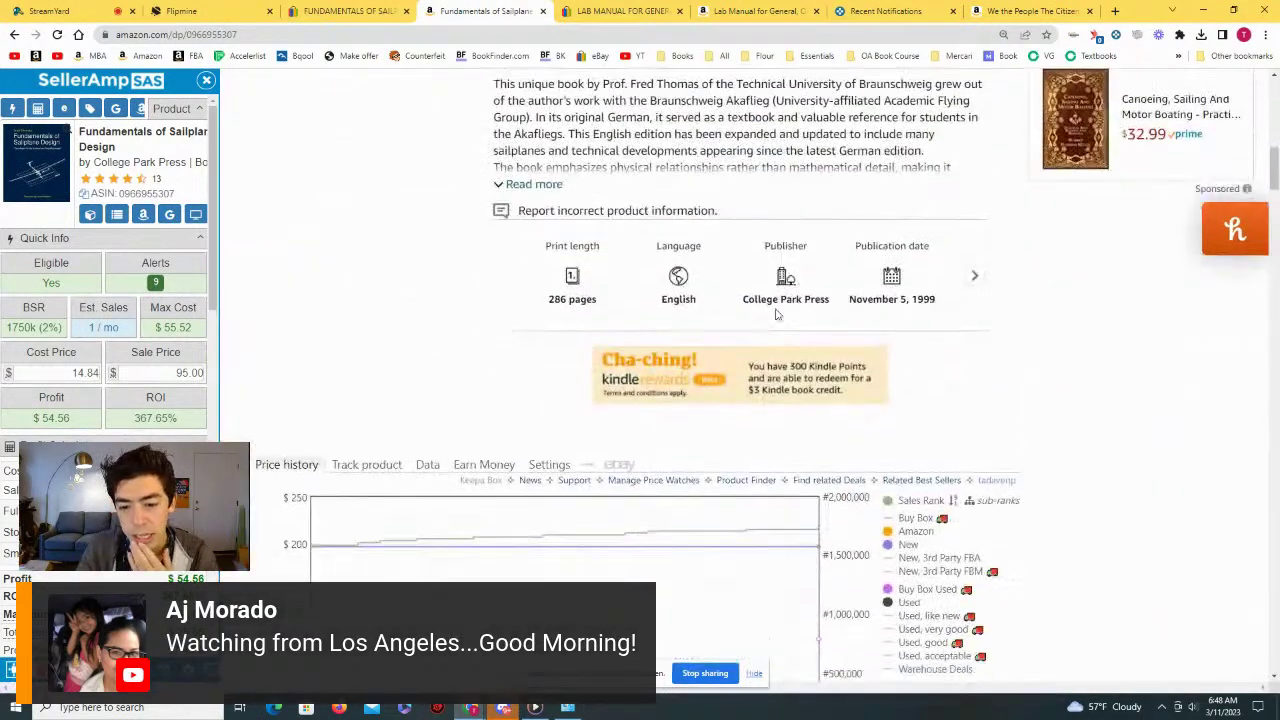
left_click(940, 448)
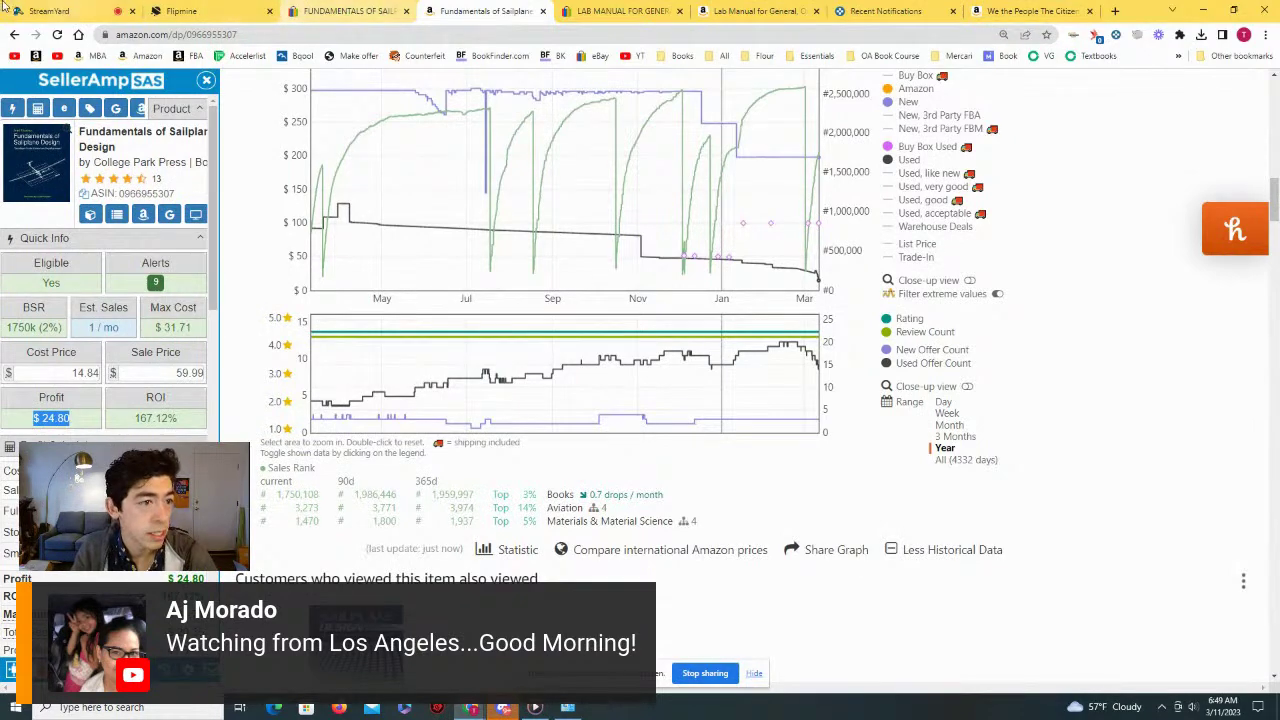
Step: Show the viewer's private-label question on the StreamYard broadcast and check the private-label entry in the sailplane book's SellerAmp alerts
left_click(15, 8)
left_click(1100, 592)
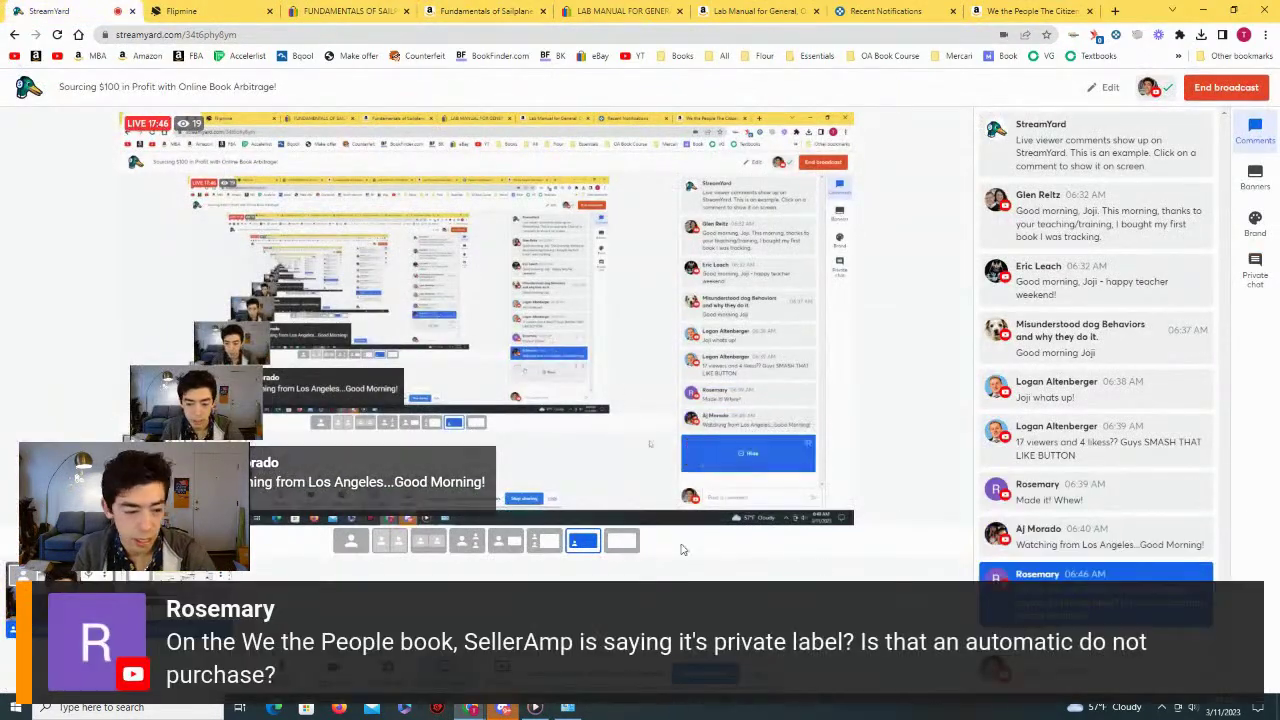
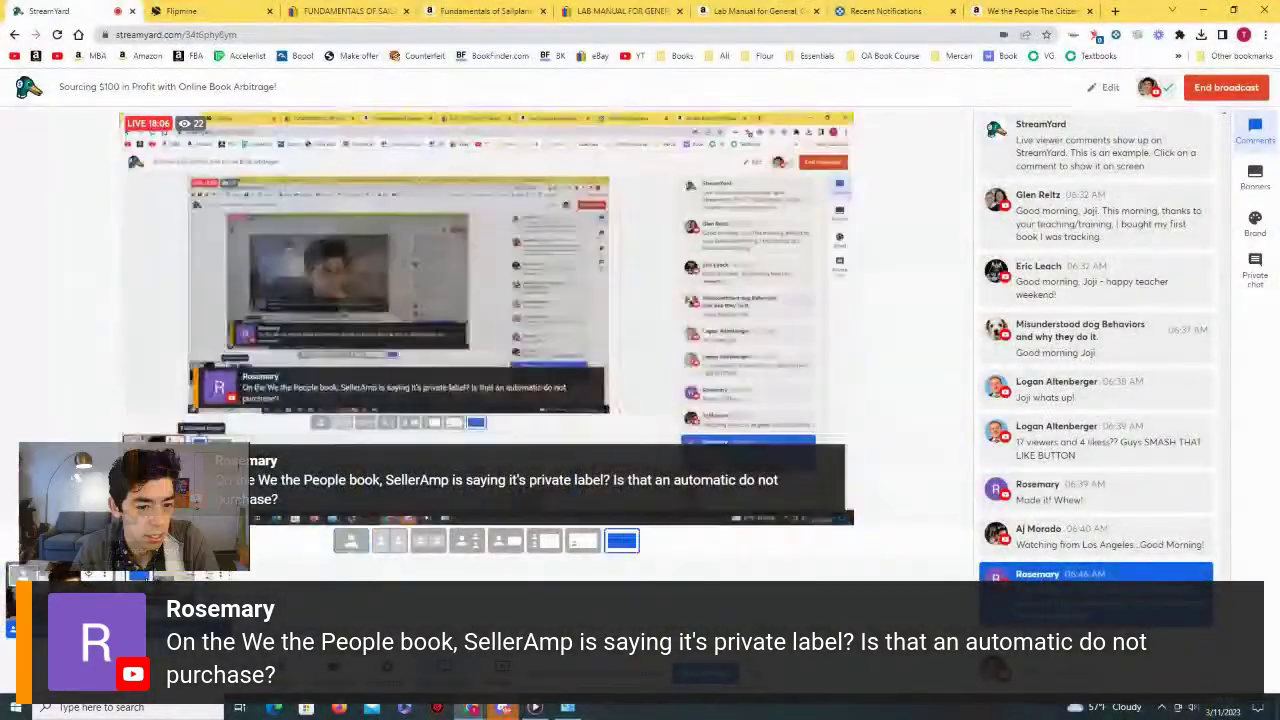
left_click(470, 10)
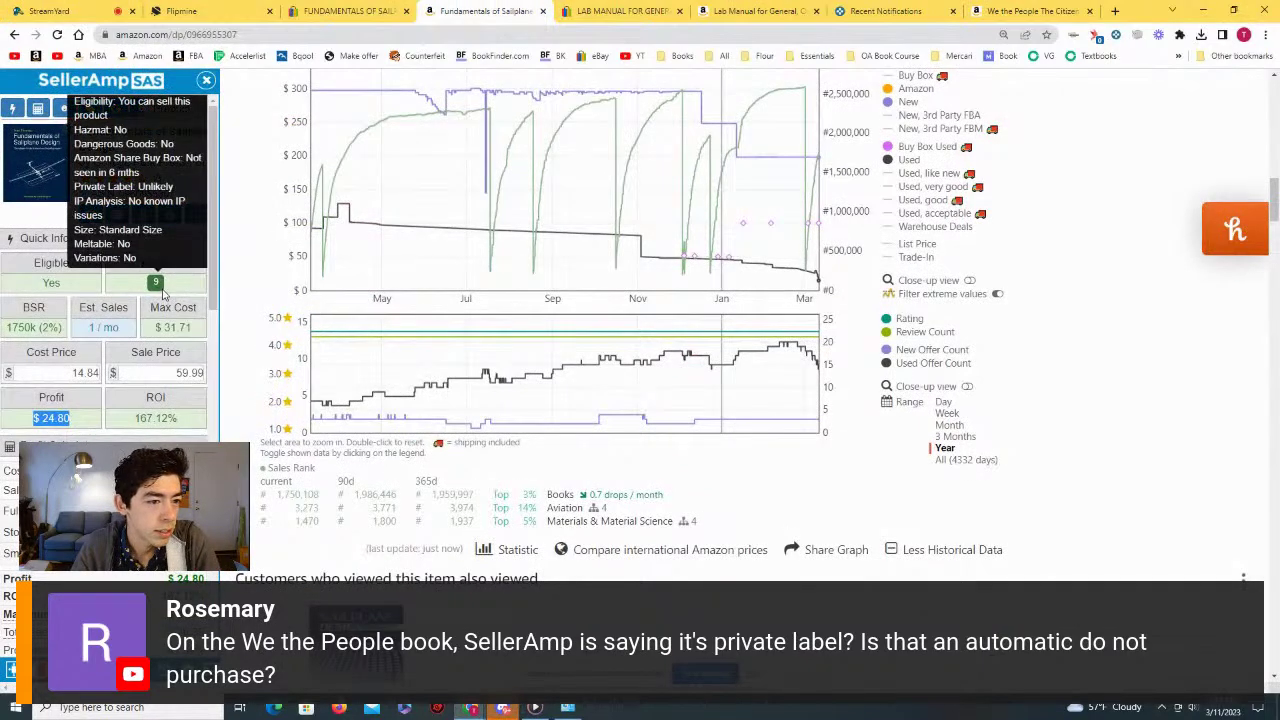
scroll(168, 290, "up", 1)
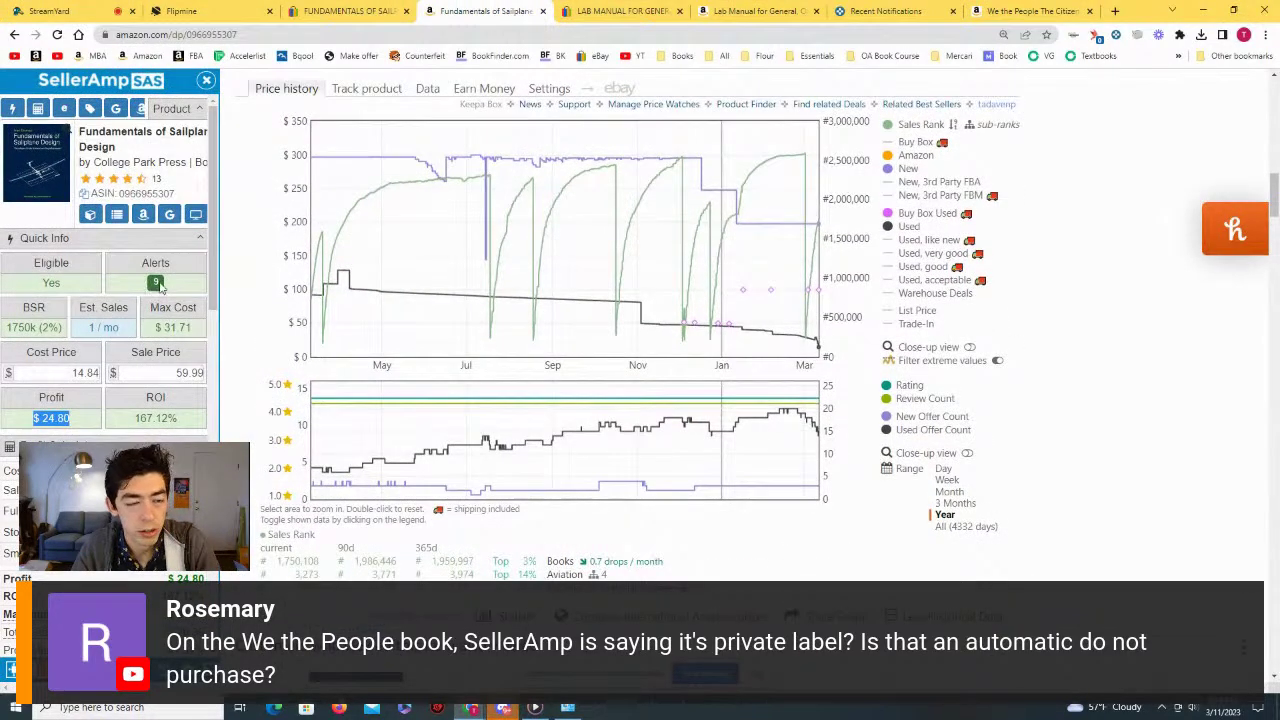
mouse_move(160, 287)
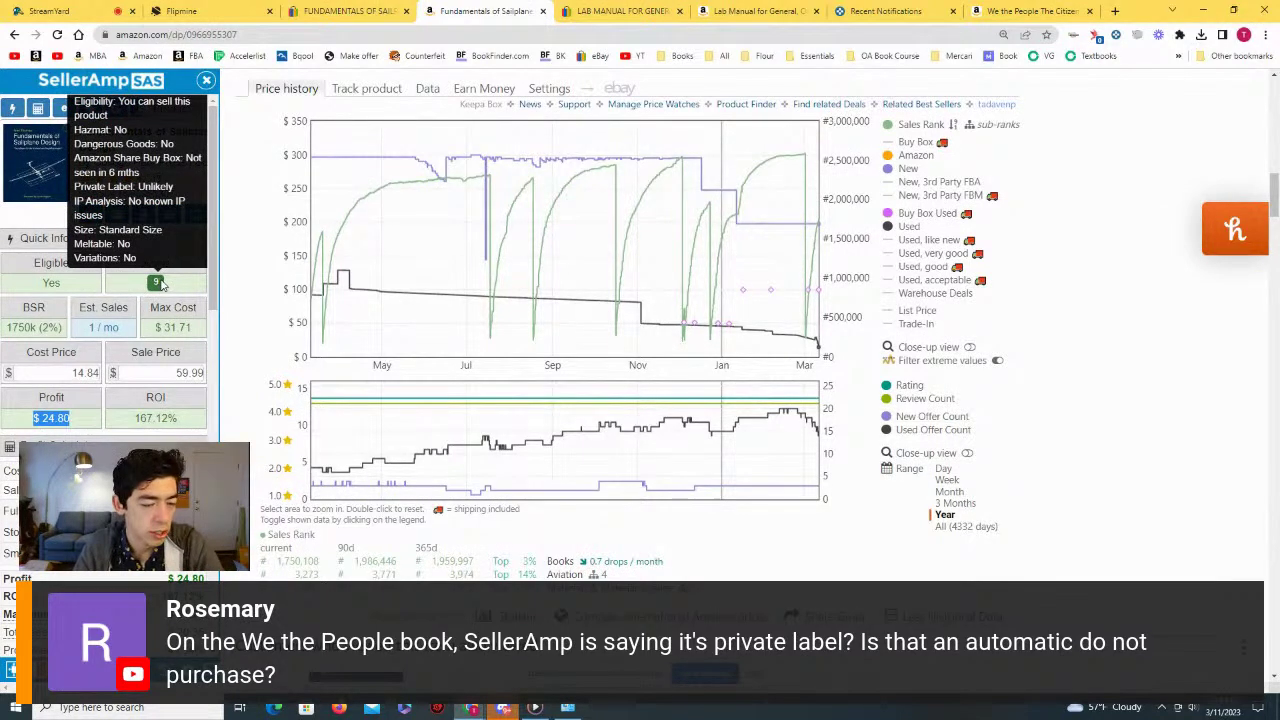
Step: Compare the sailplane book's full Keepa history with its one-year graph, checking past used and new prices
scroll(960, 490, "down", 1)
left_click(955, 459)
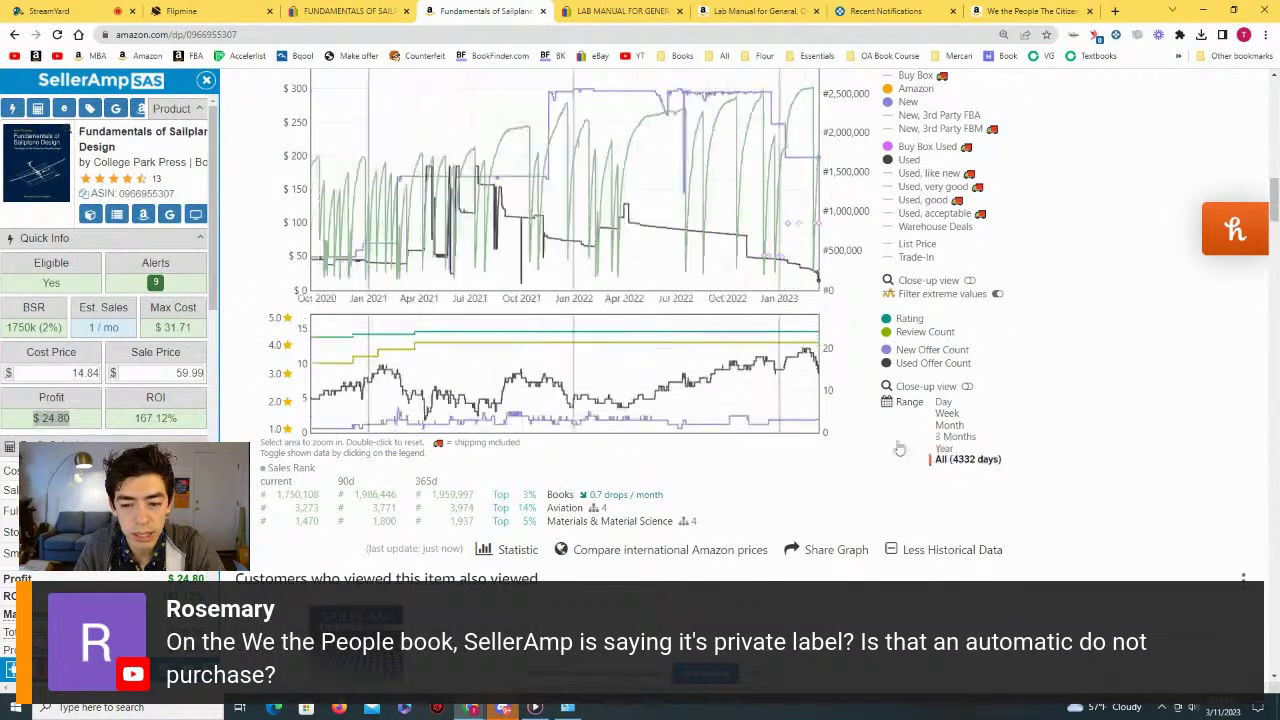
left_click(945, 448)
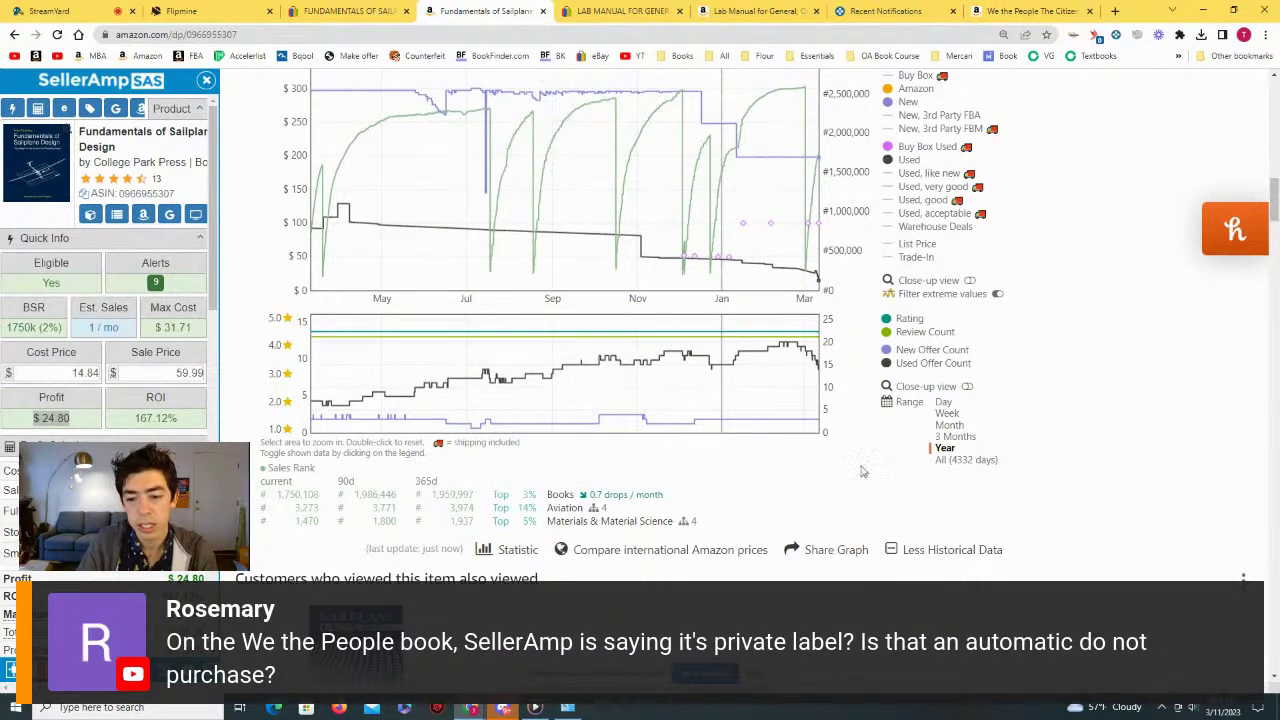
left_click(966, 460)
scroll(450, 400, "up", 3)
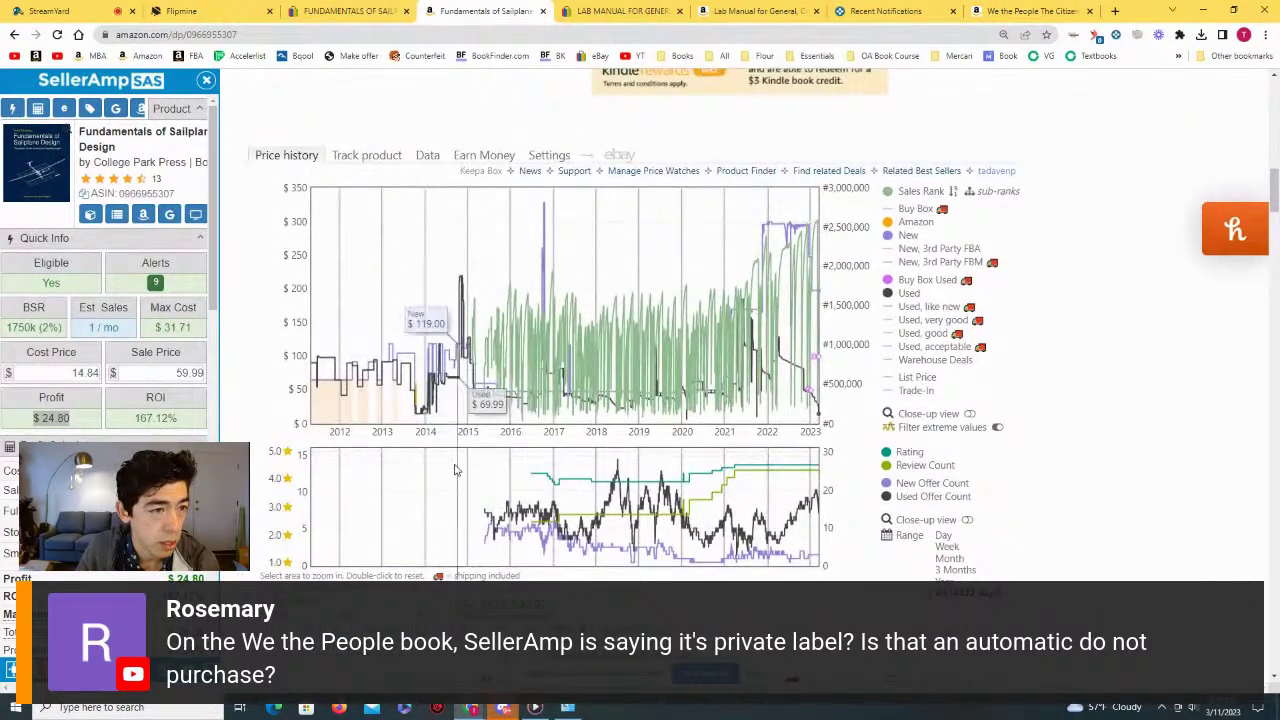
Step: Close the sailplane book's eBay listing and Amazon product page
left_click(322, 10)
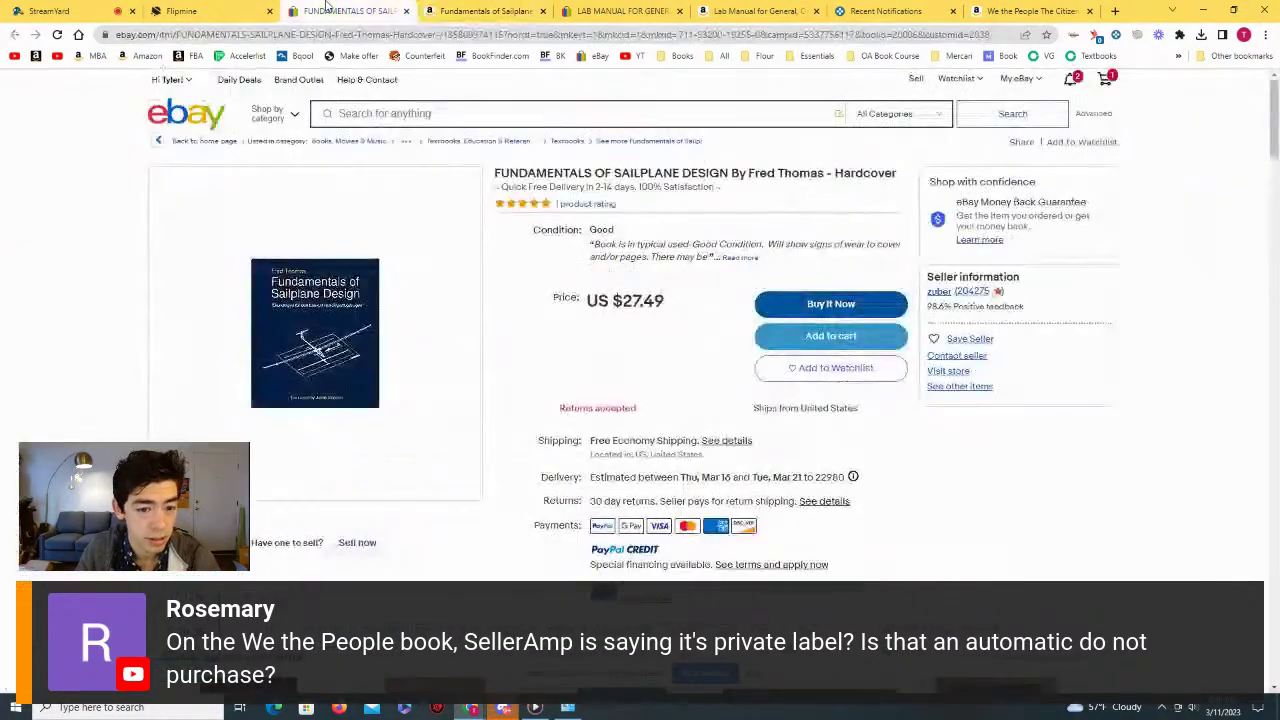
left_click(406, 11)
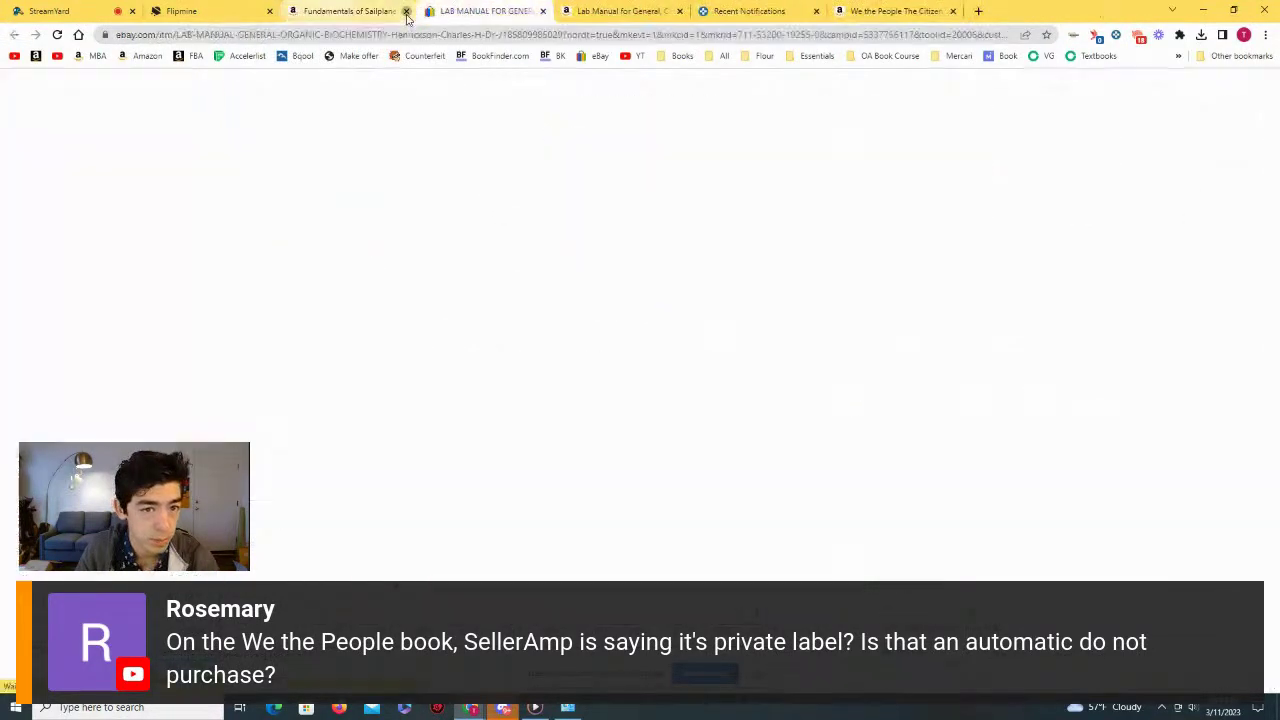
left_click(406, 11)
Step: Open the organic and biochemistry lab manual's Amazon page and examine its full Keepa history, zooming into about 2018 to early 2021
left_click(520, 11)
scroll(492, 148, "down", 6)
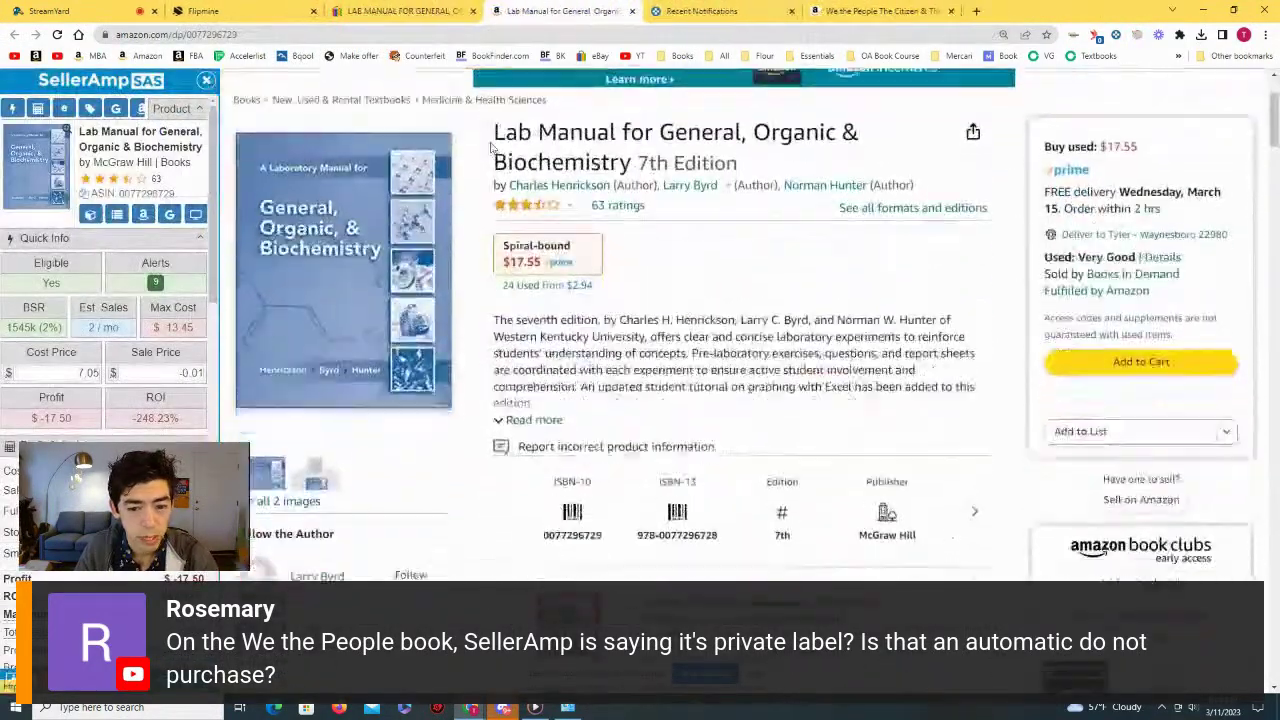
scroll(492, 148, "down", 5)
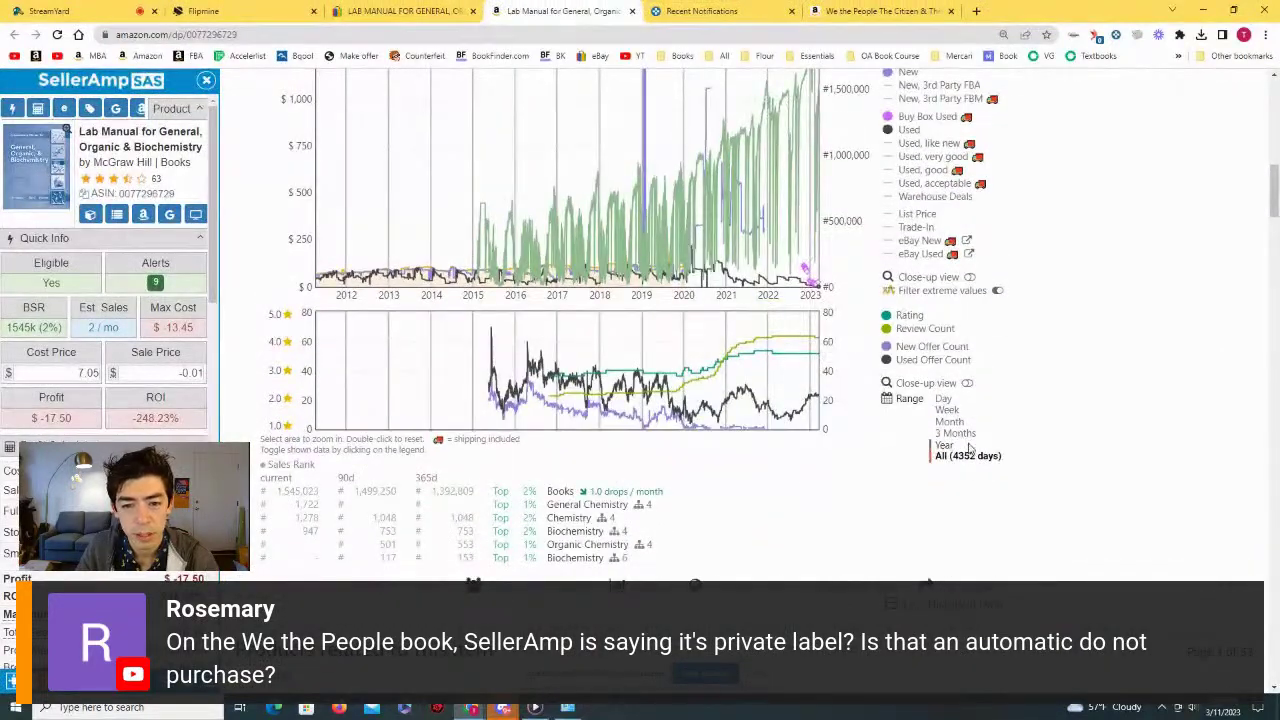
left_click(950, 446)
left_click(953, 456)
left_click_drag(594, 287, 730, 287)
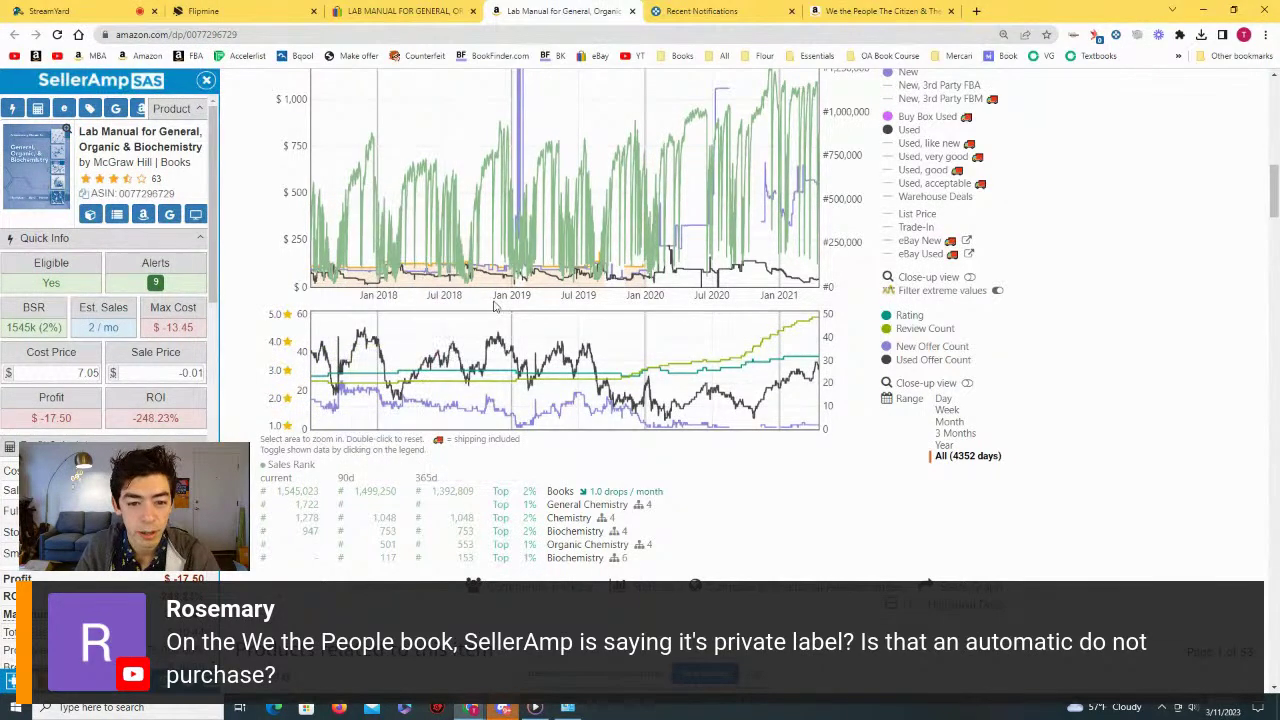
Step: Examine the lab manual's one-year Keepa graph, zooming into January to March, and compare it with the full history
left_click(944, 444)
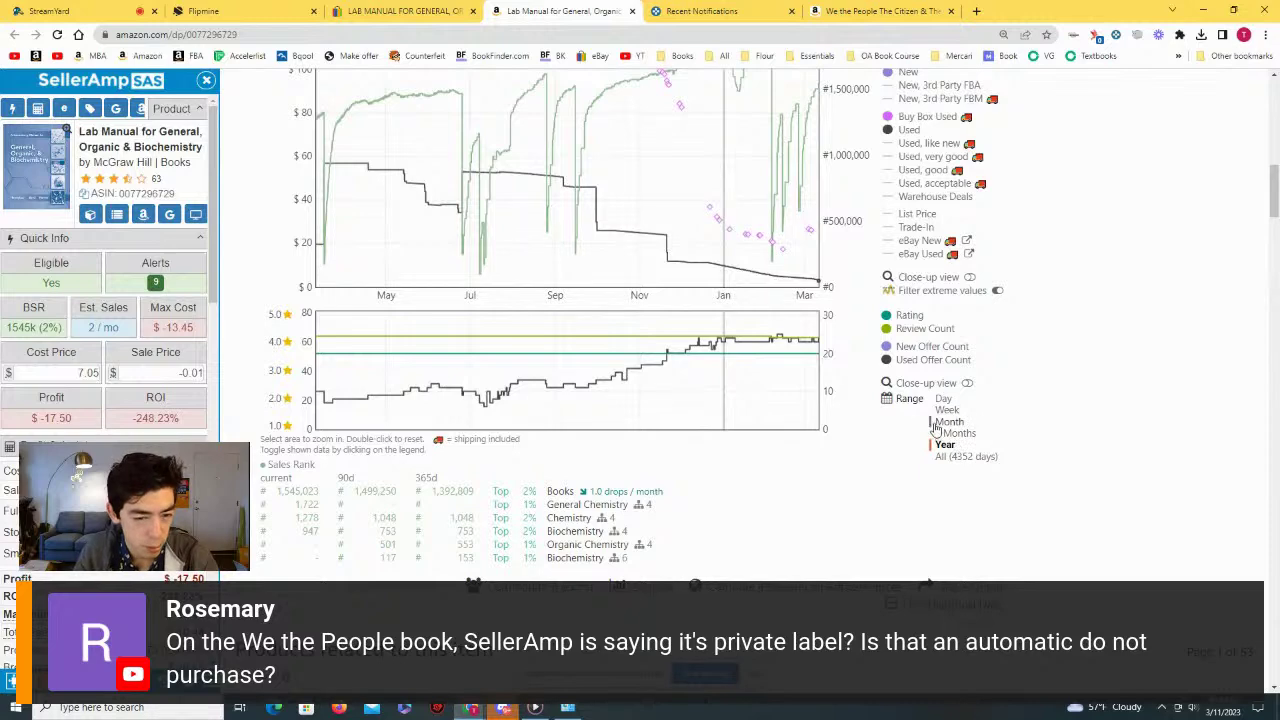
scroll(575, 320, "up", 1)
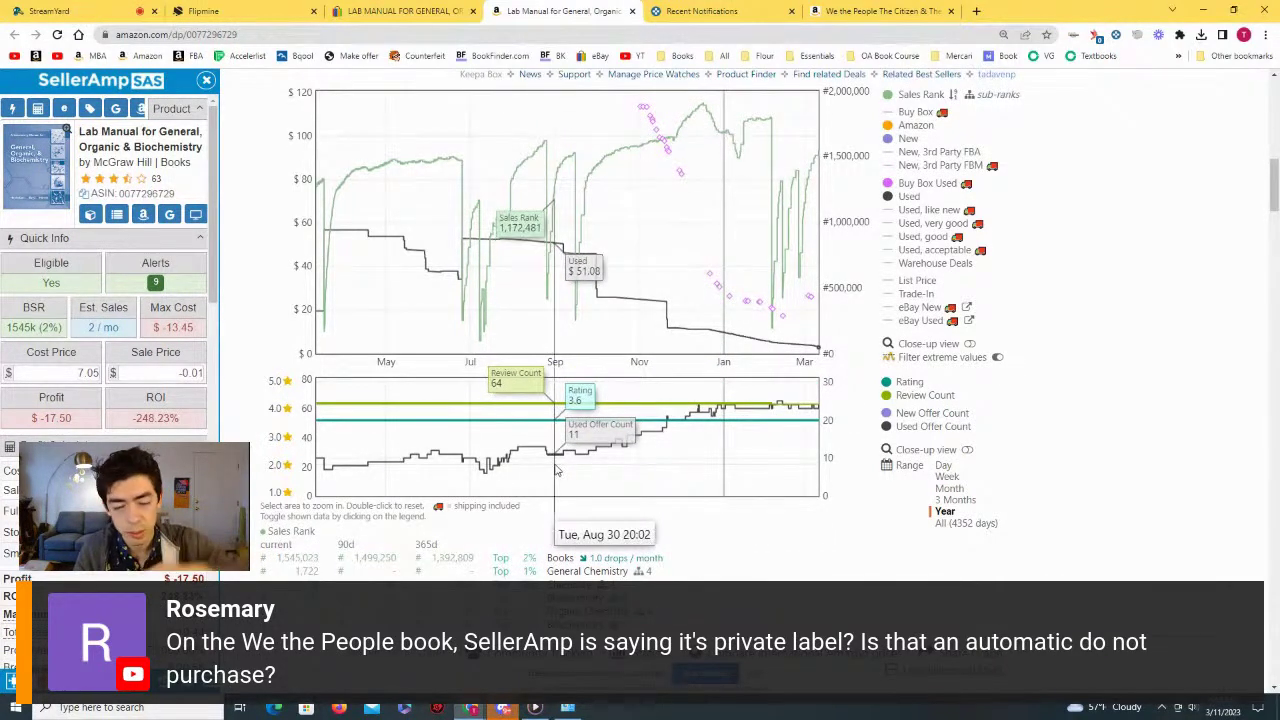
left_click_drag(716, 336, 805, 346)
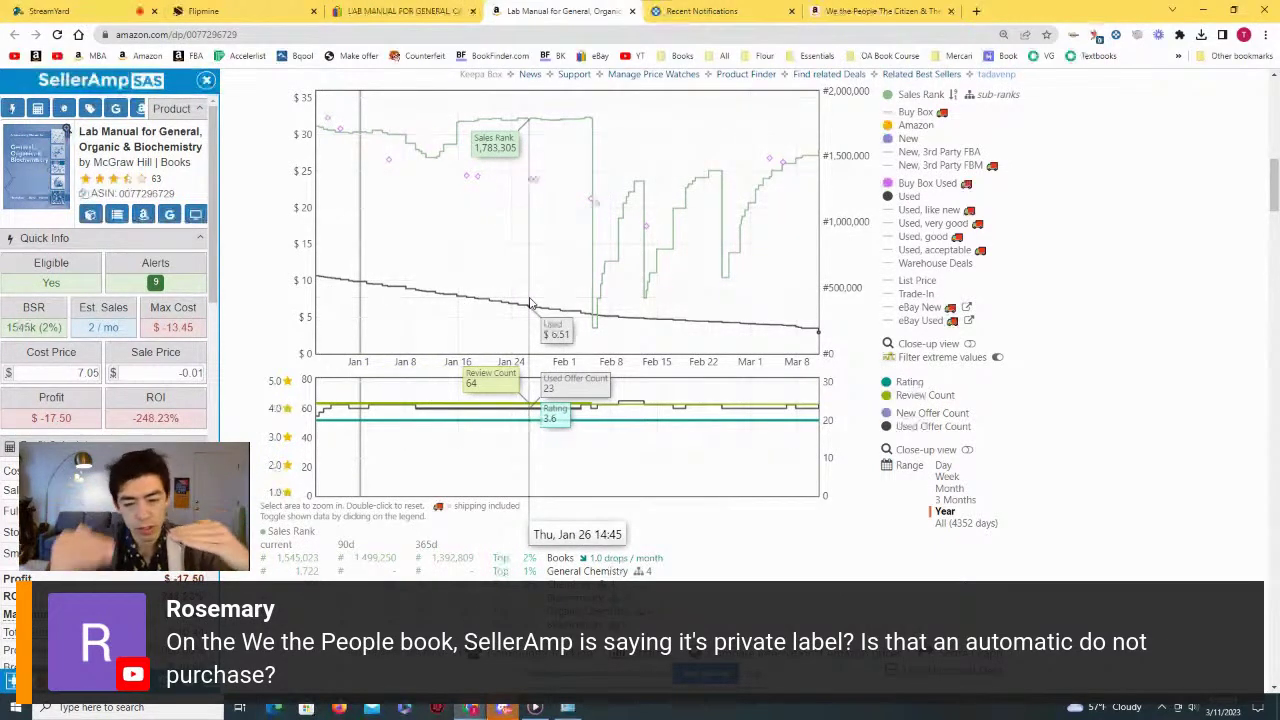
double_click(814, 405)
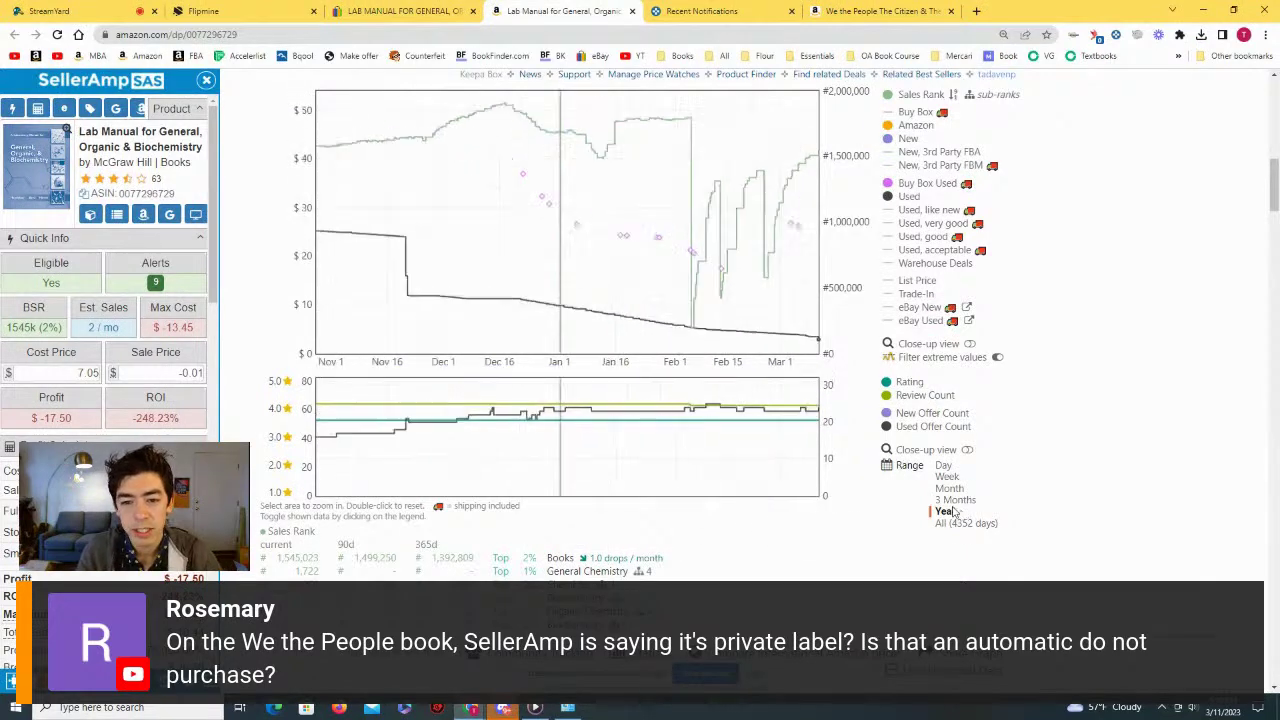
left_click(957, 521)
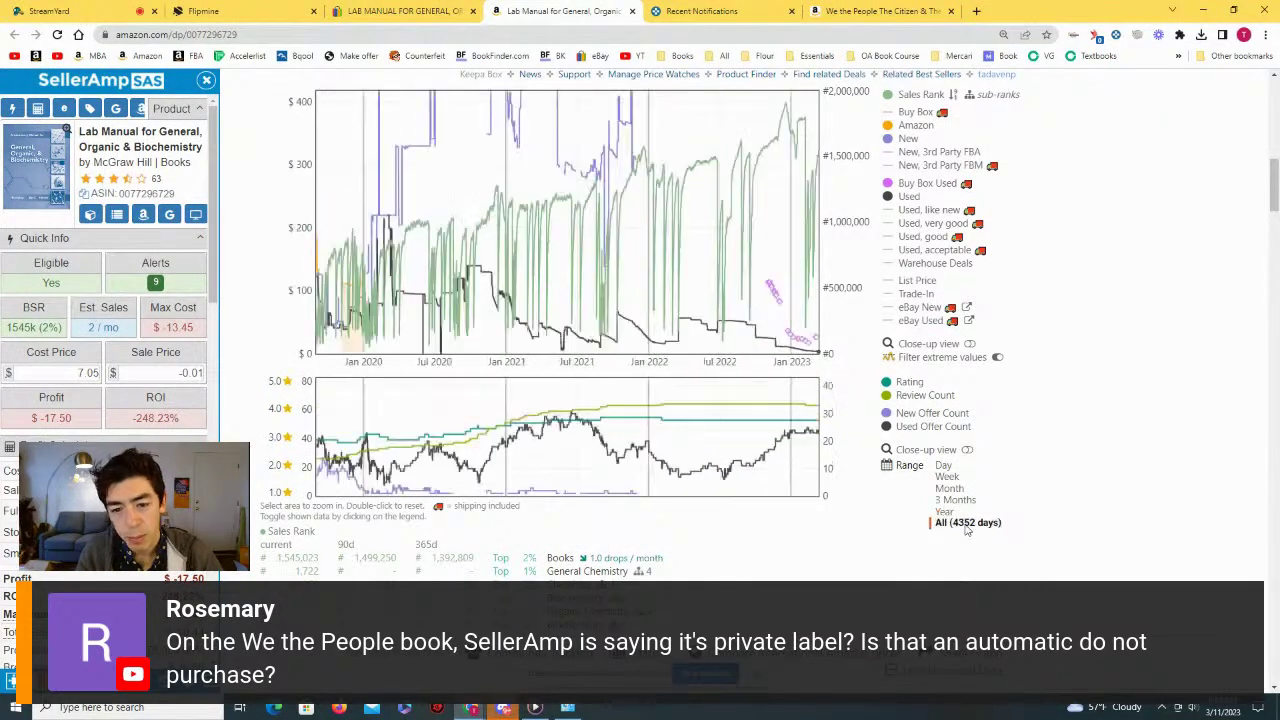
Step: Open the lab manual's used offers on Amazon and review the lowest prices, conditions and sellers
scroll(957, 515, "up", 15)
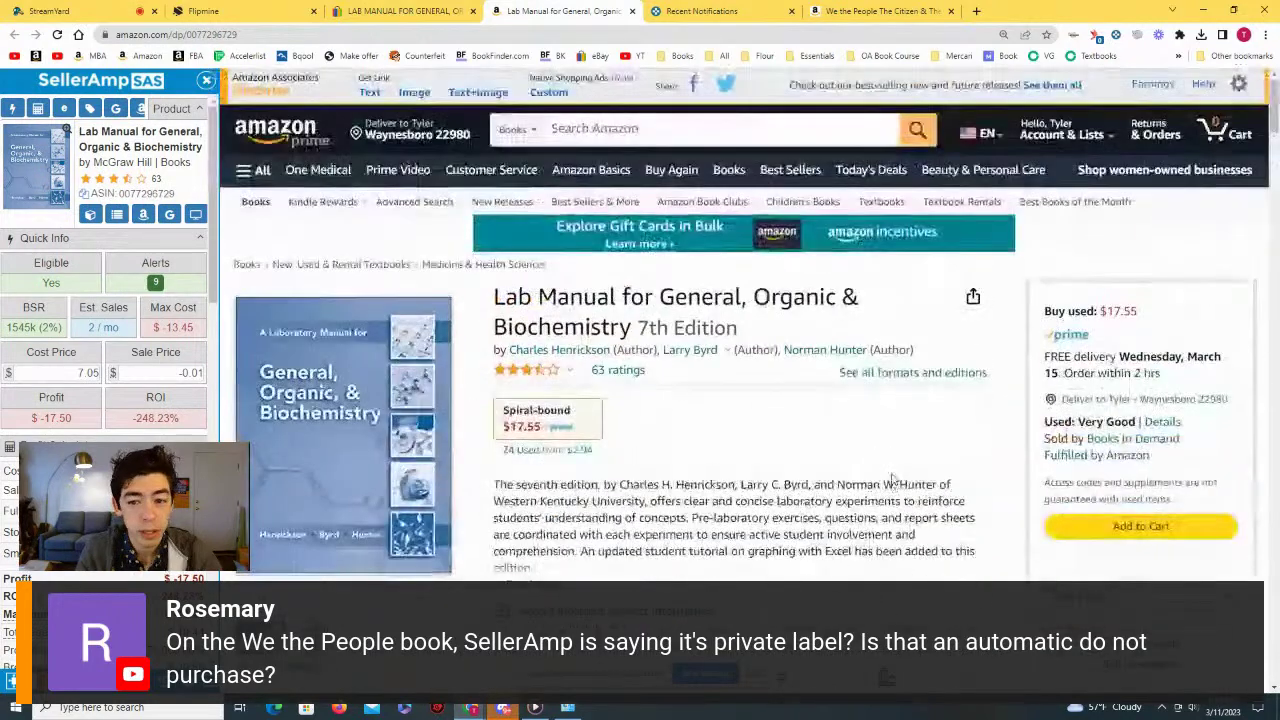
left_click(631, 451)
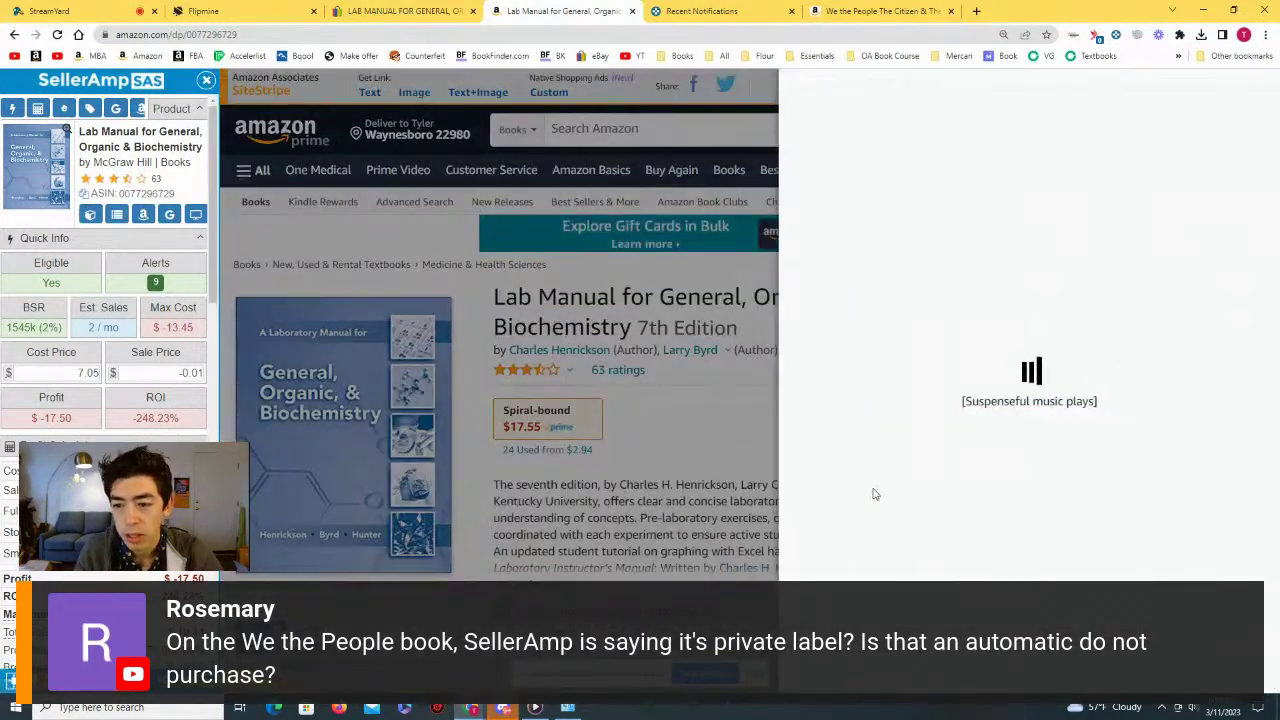
scroll(1000, 357, "down", 3)
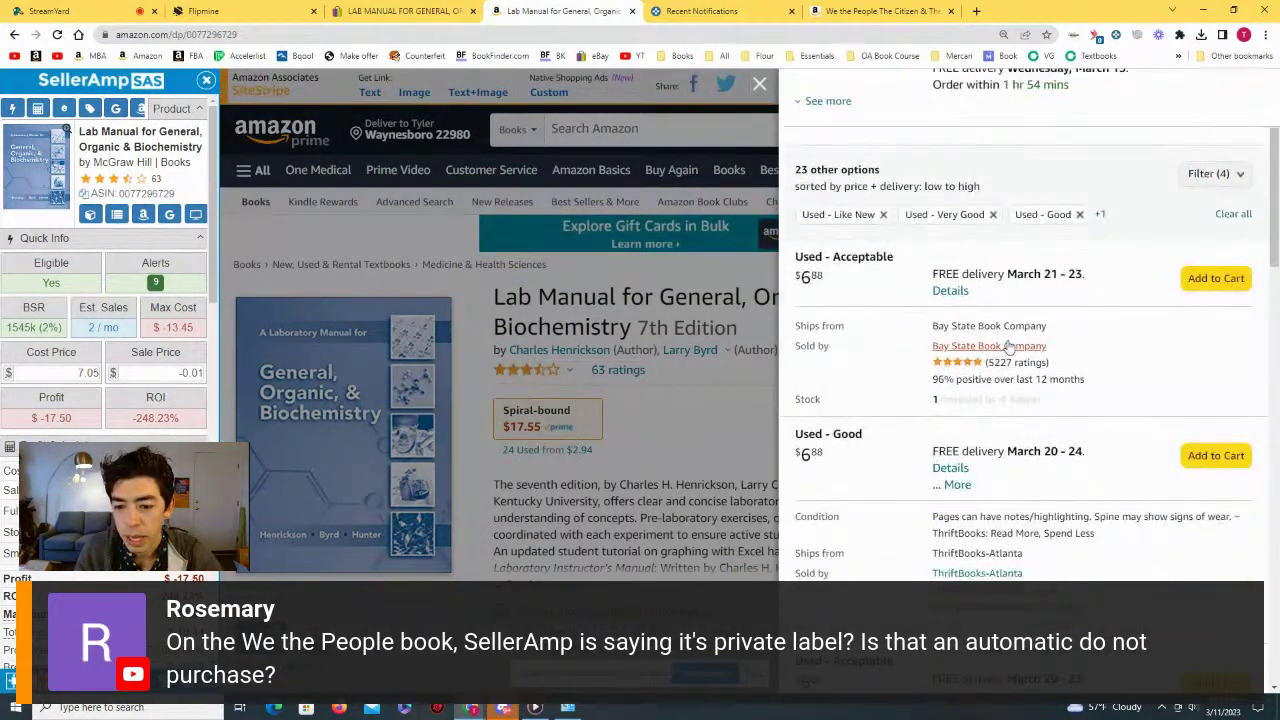
scroll(1000, 357, "down", 10)
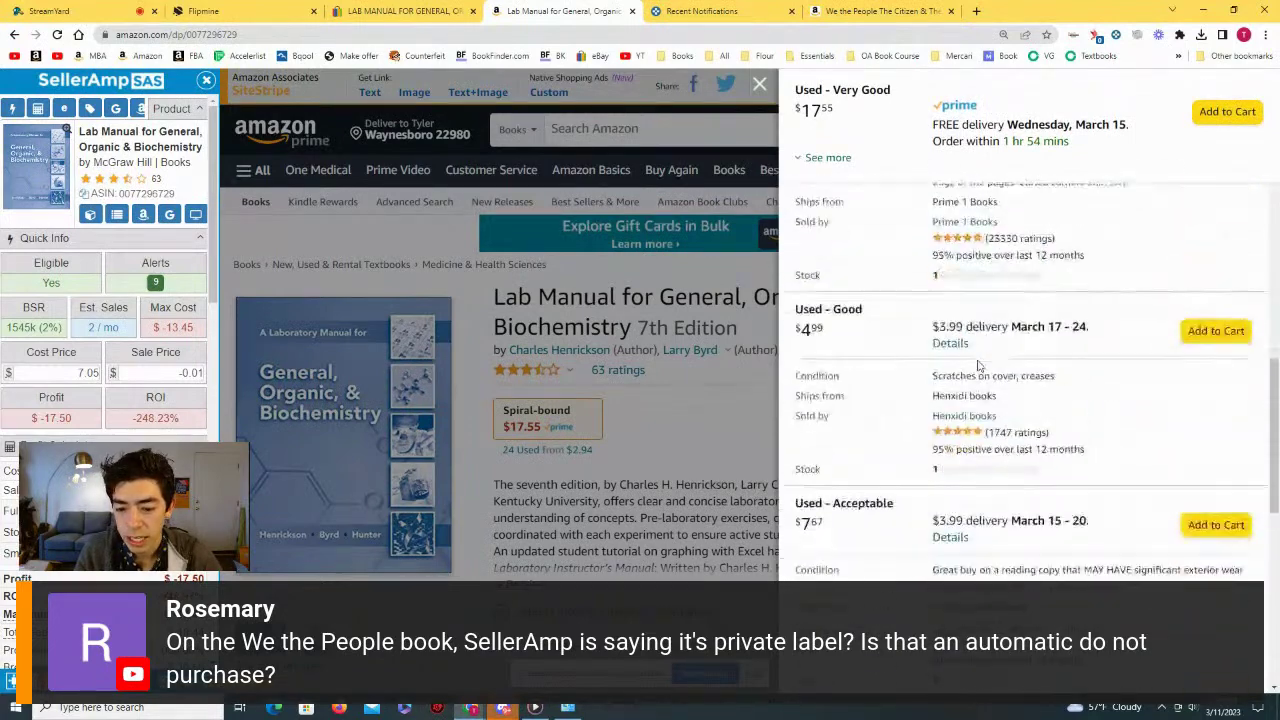
scroll(980, 367, "up", 5)
scroll(982, 380, "down", 1)
scroll(984, 404, "down", 3)
scroll(1220, 320, "up", 8)
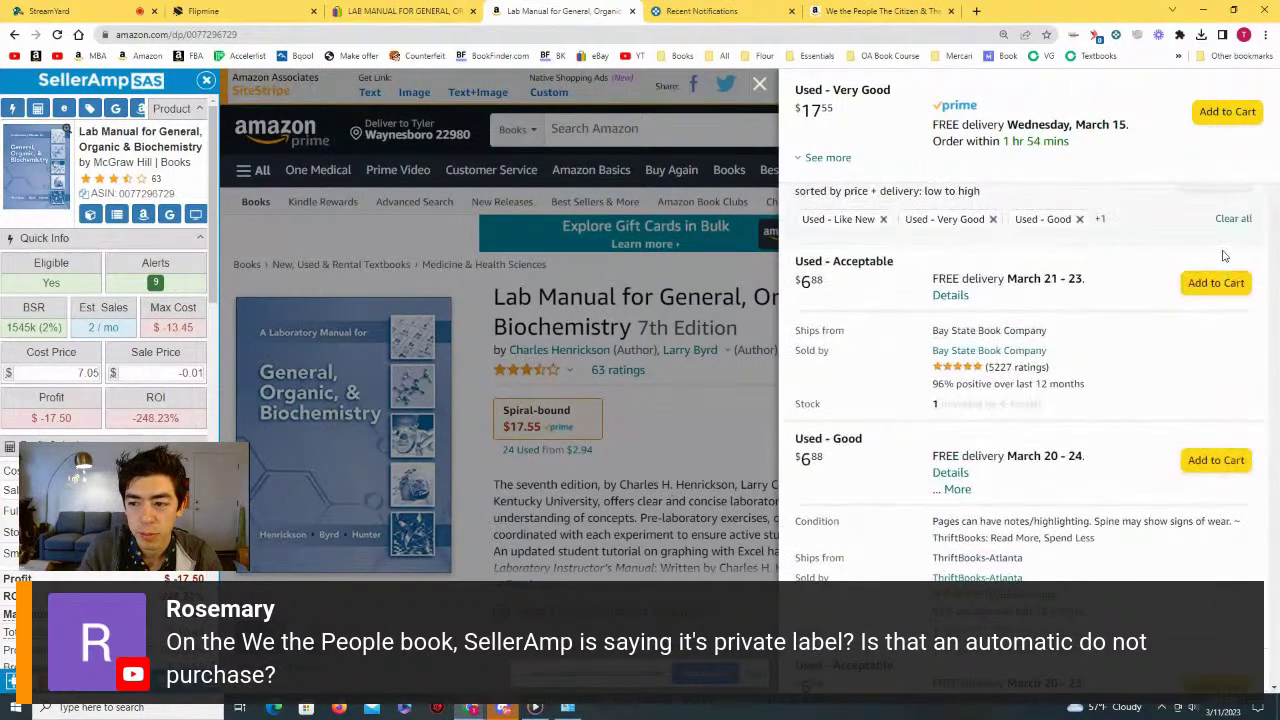
Step: Filter the lab manual's used offers to Prime-eligible ones and review the prices, conditions and sellers
left_click(1210, 307)
left_click(1224, 405)
left_click(925, 452)
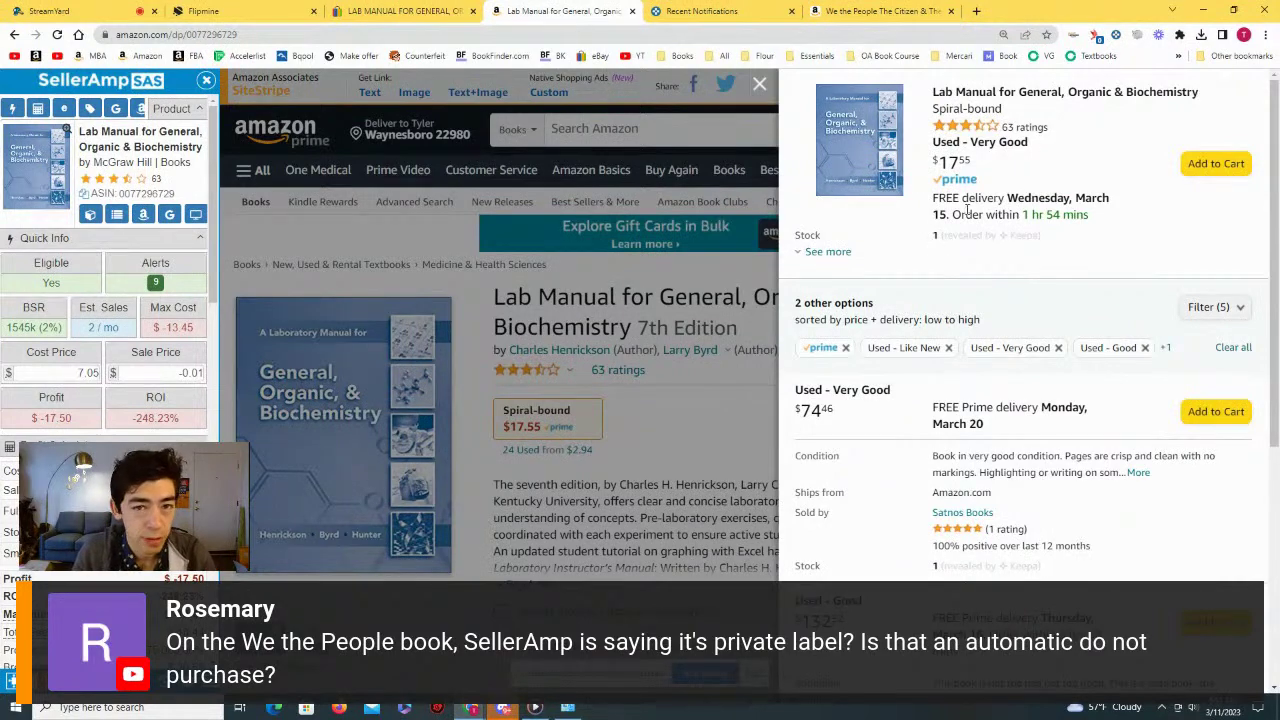
scroll(946, 222, "down", 3)
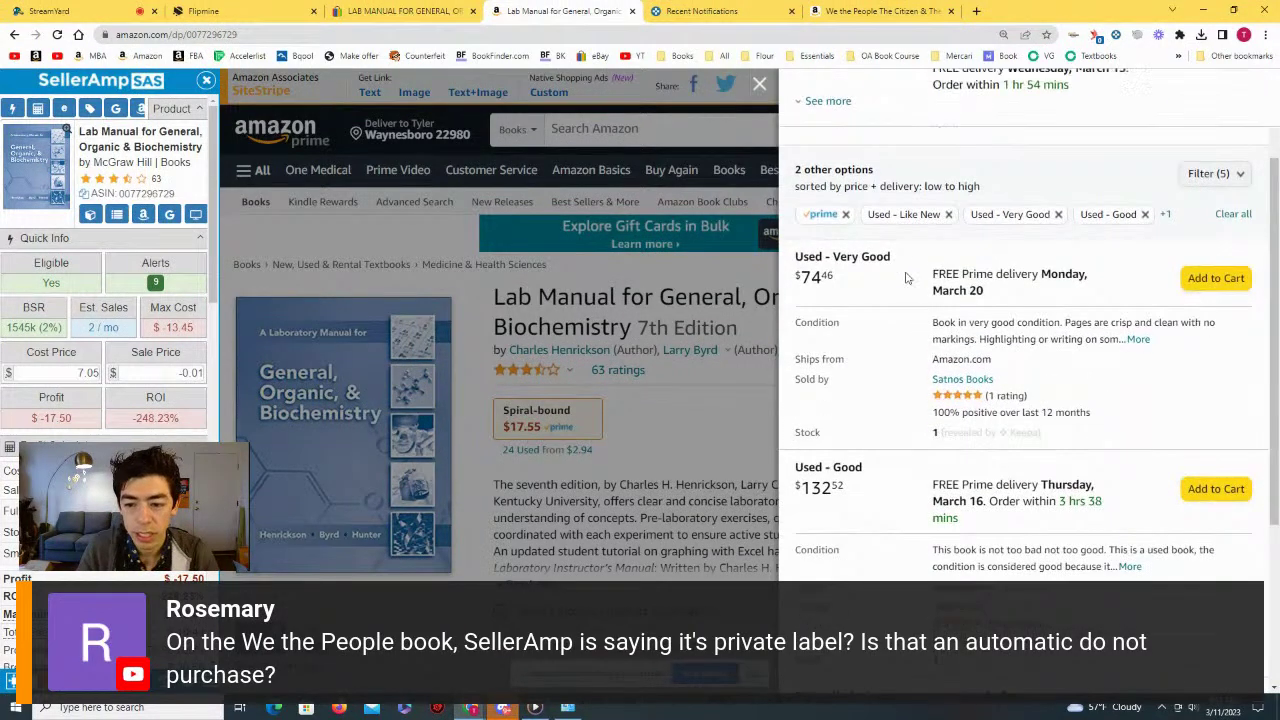
Step: Return to the lab manual's one-year Keepa graph and set the SellerAmp sale price to $35
left_click(700, 340)
scroll(549, 310, "down", 10)
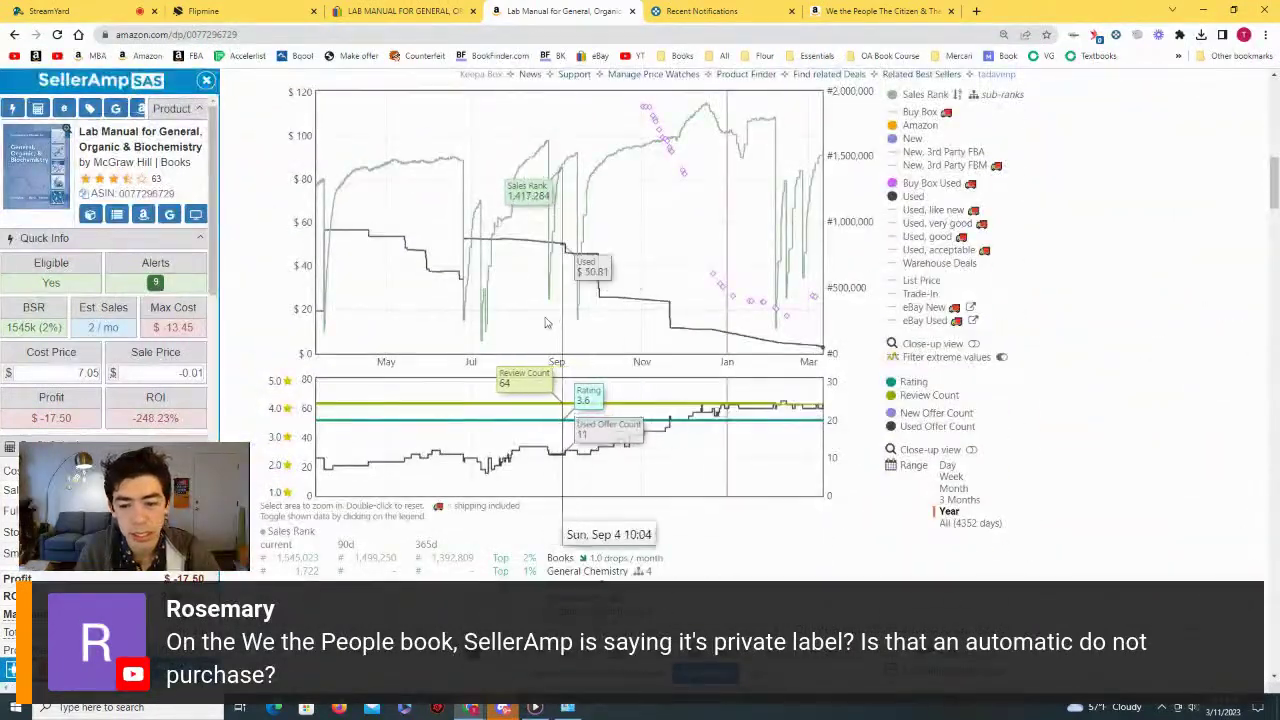
scroll(818, 405, "up", 1)
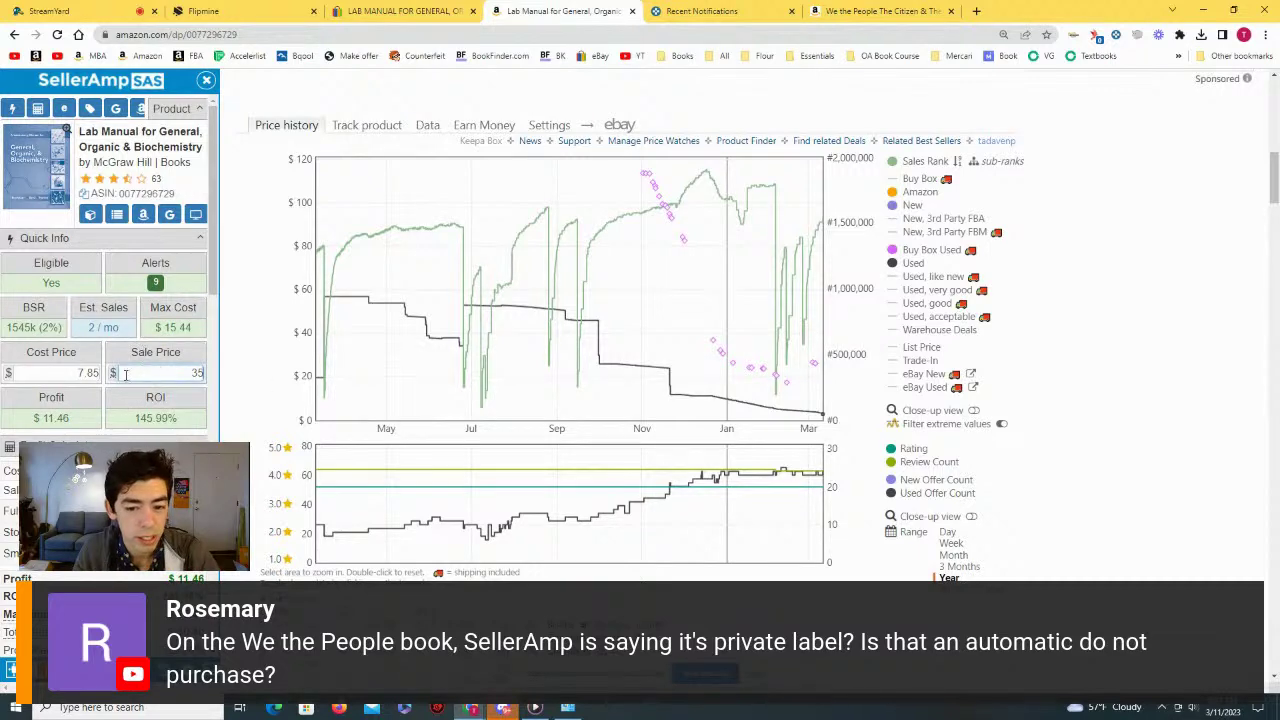
Step: Examine the lab manual's full Keepa history, zooming into about late 2016 to 2022, and compare it with the one-year graph
scroll(945, 470, "down", 2)
left_click(952, 456)
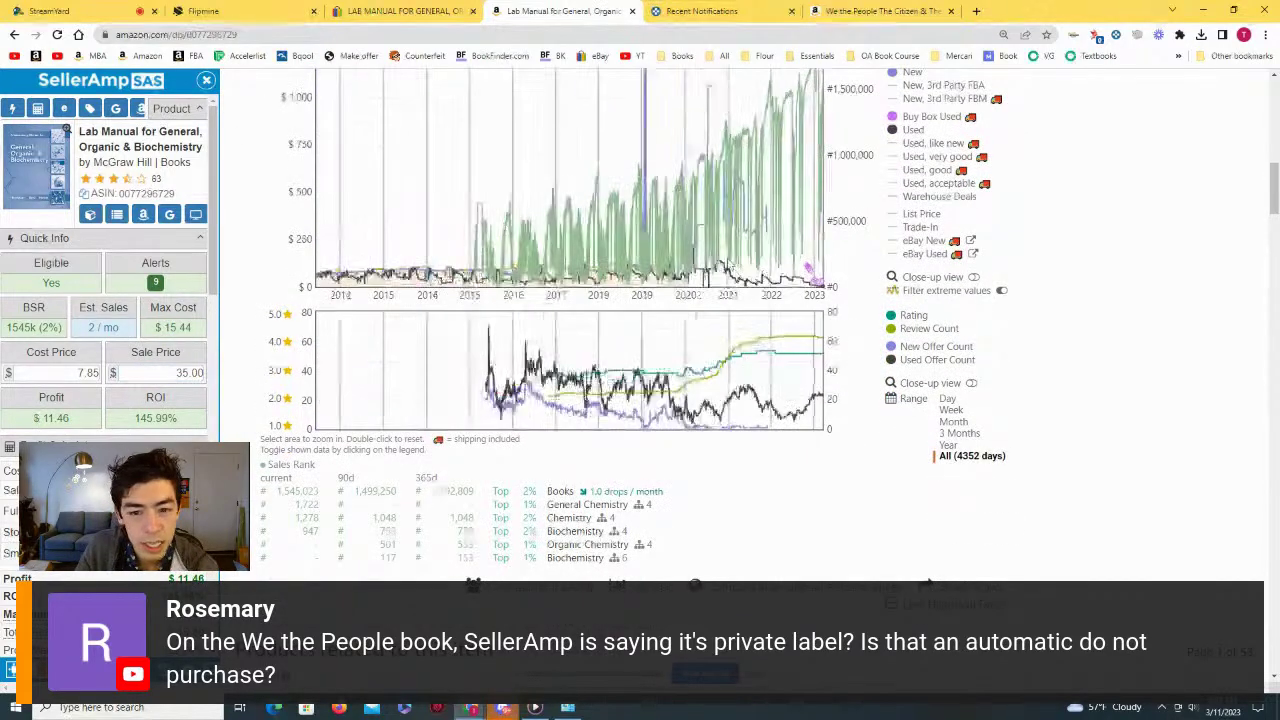
left_click_drag(792, 282, 543, 285)
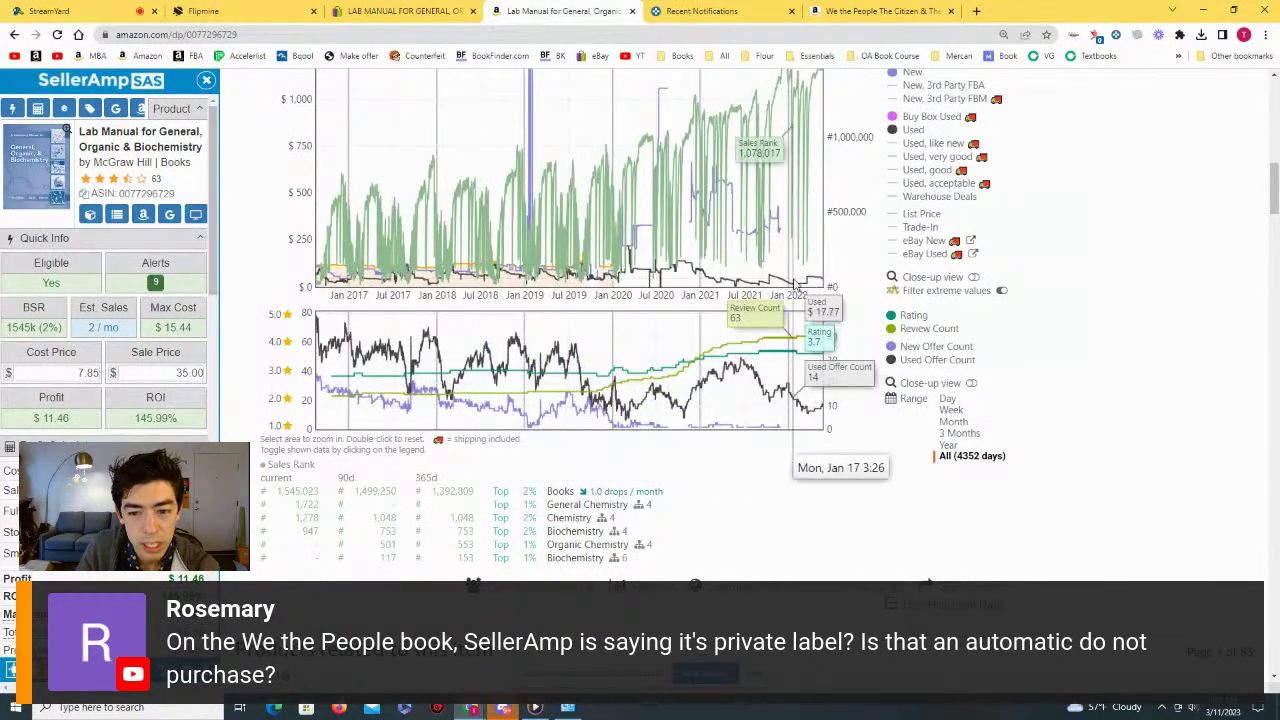
left_click(948, 445)
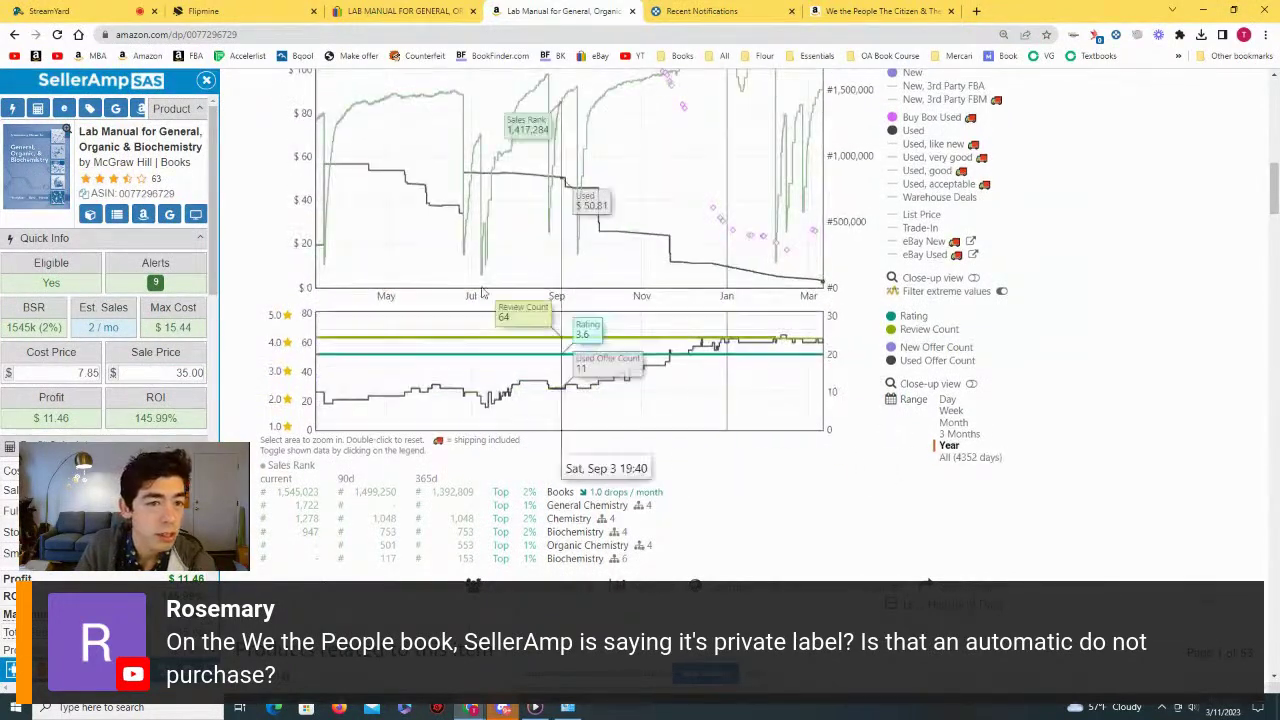
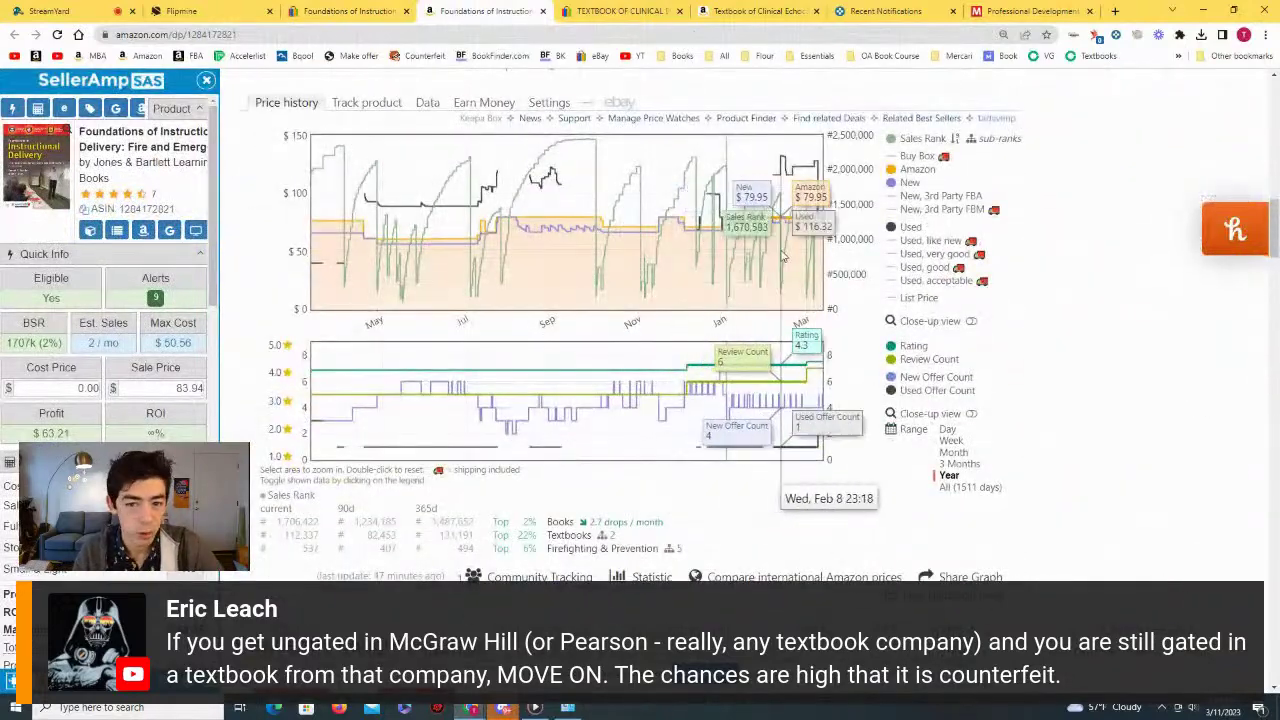
Step: Zoom the Foundations of Instructional Delivery Keepa graph into January to March and compare it with the book's eBay listing
left_click_drag(812, 245, 715, 225)
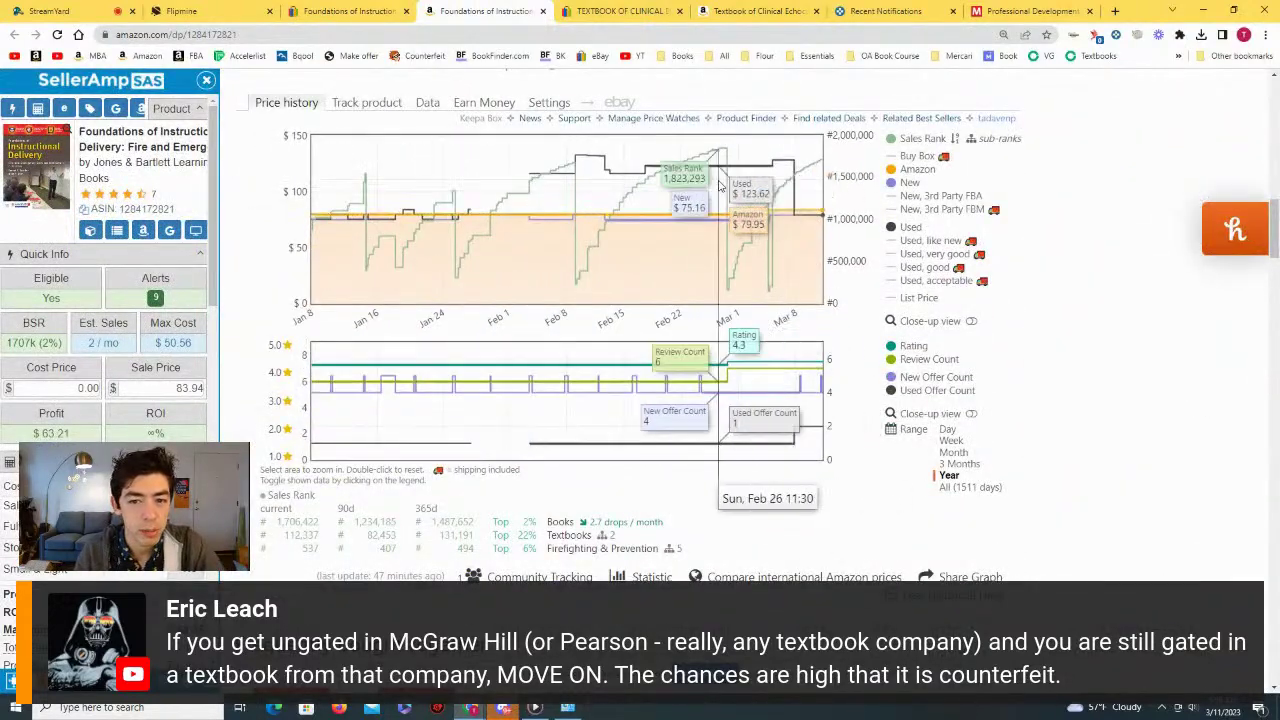
scroll(560, 300, "up", 1)
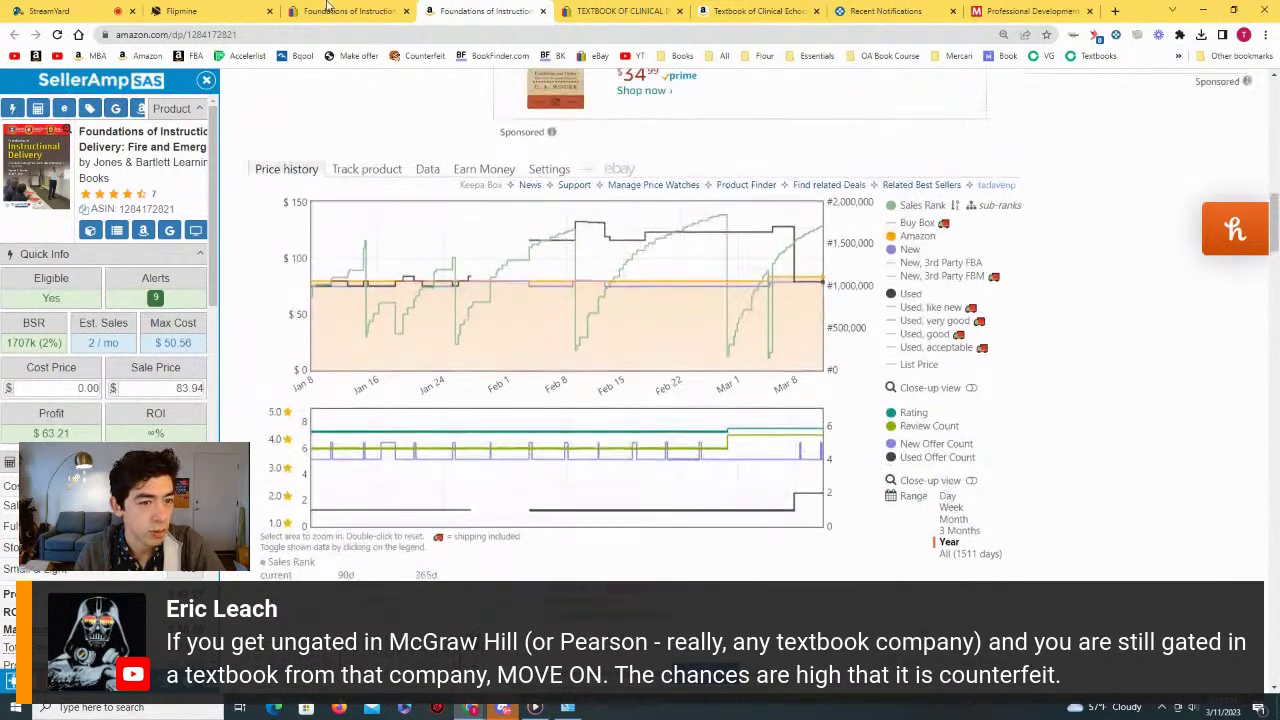
left_click(326, 8)
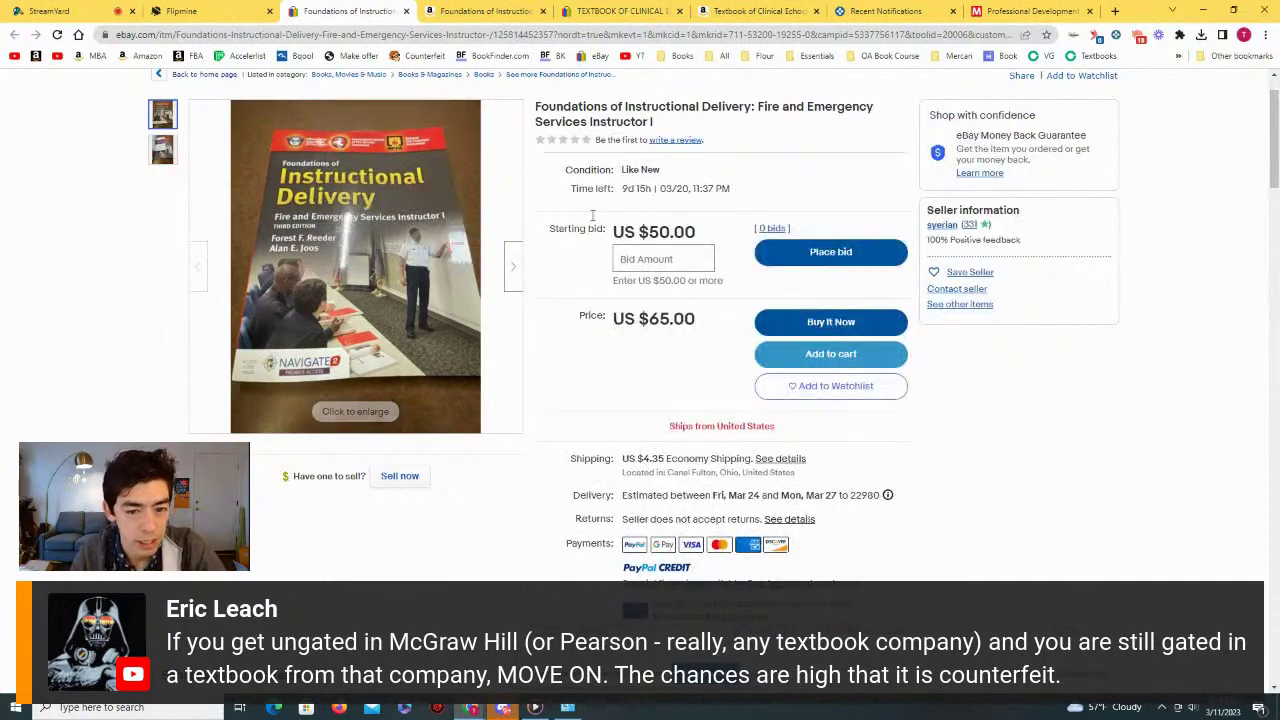
left_click(472, 8)
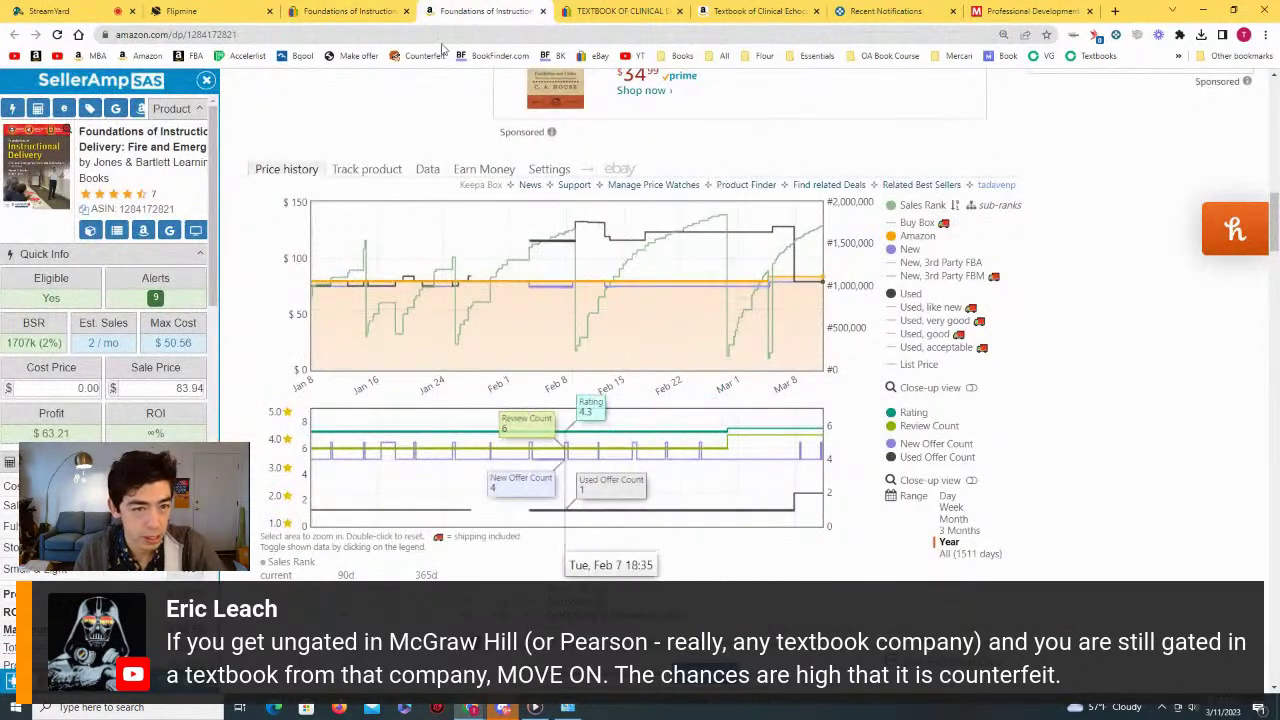
Step: Close the Foundations of Instructional Delivery eBay listing and Amazon page, and return to the Flipmine results
left_click(395, 11)
left_click(406, 11)
left_click(406, 11)
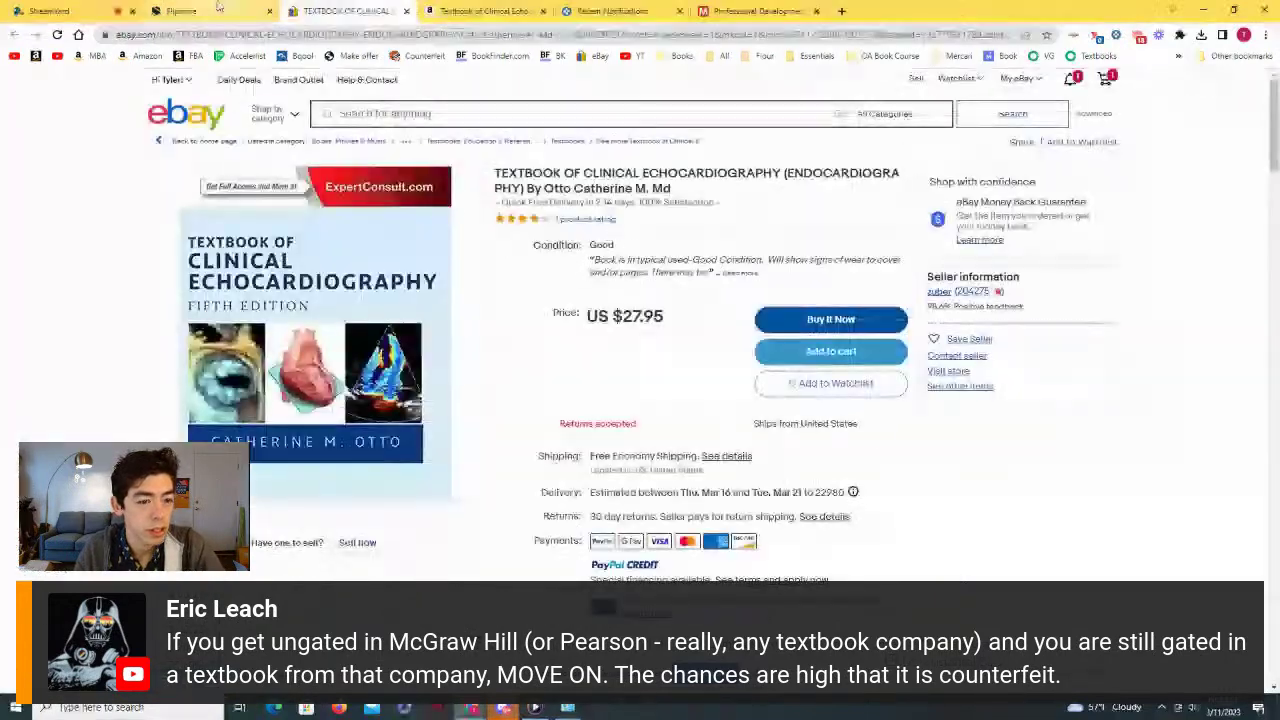
left_click(218, 8)
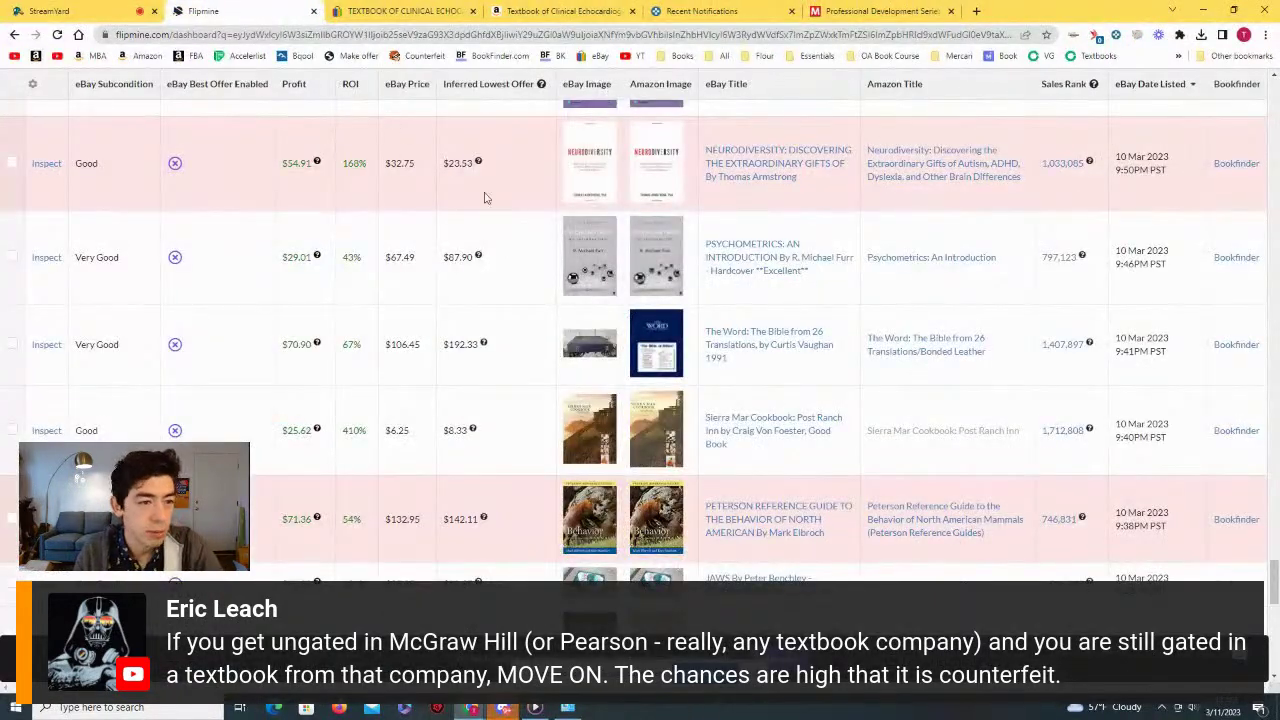
Step: Switch to StreamYard and show the viewer comments about Christianbookstore homeschool items and counterfeit Amazon copies on the broadcast
left_click(49, 11)
left_click(1050, 578)
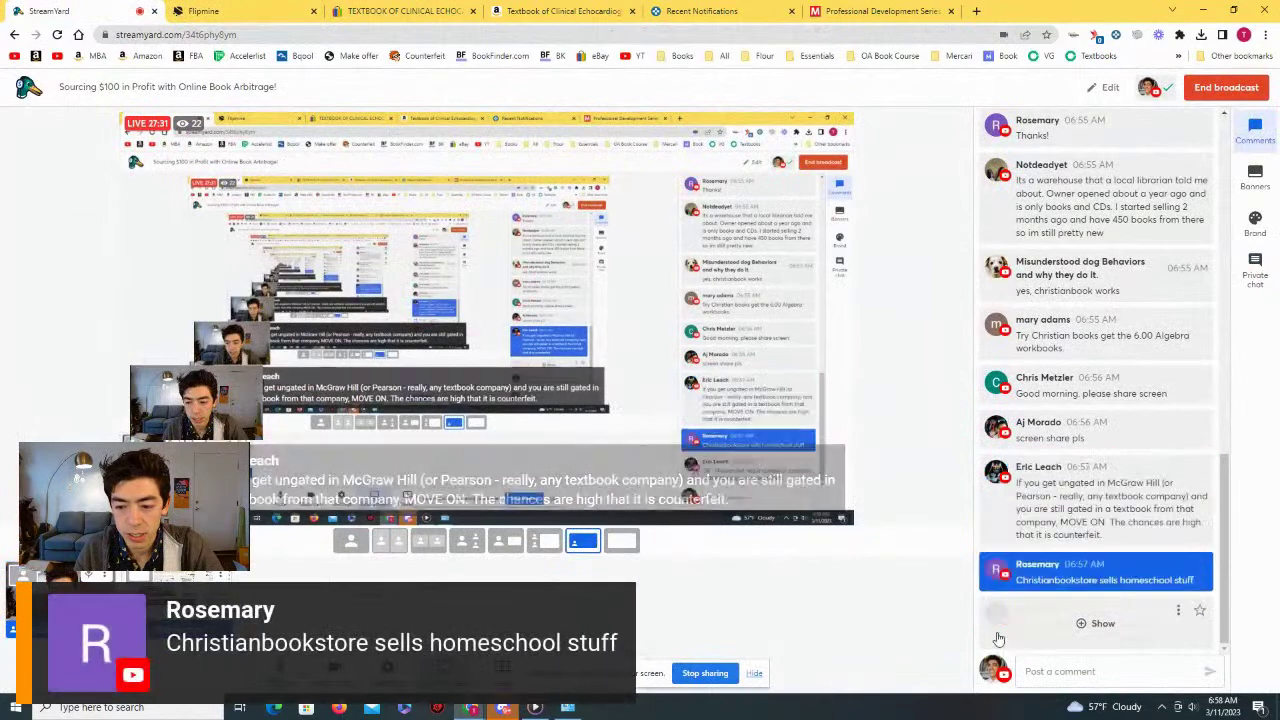
left_click(1040, 635)
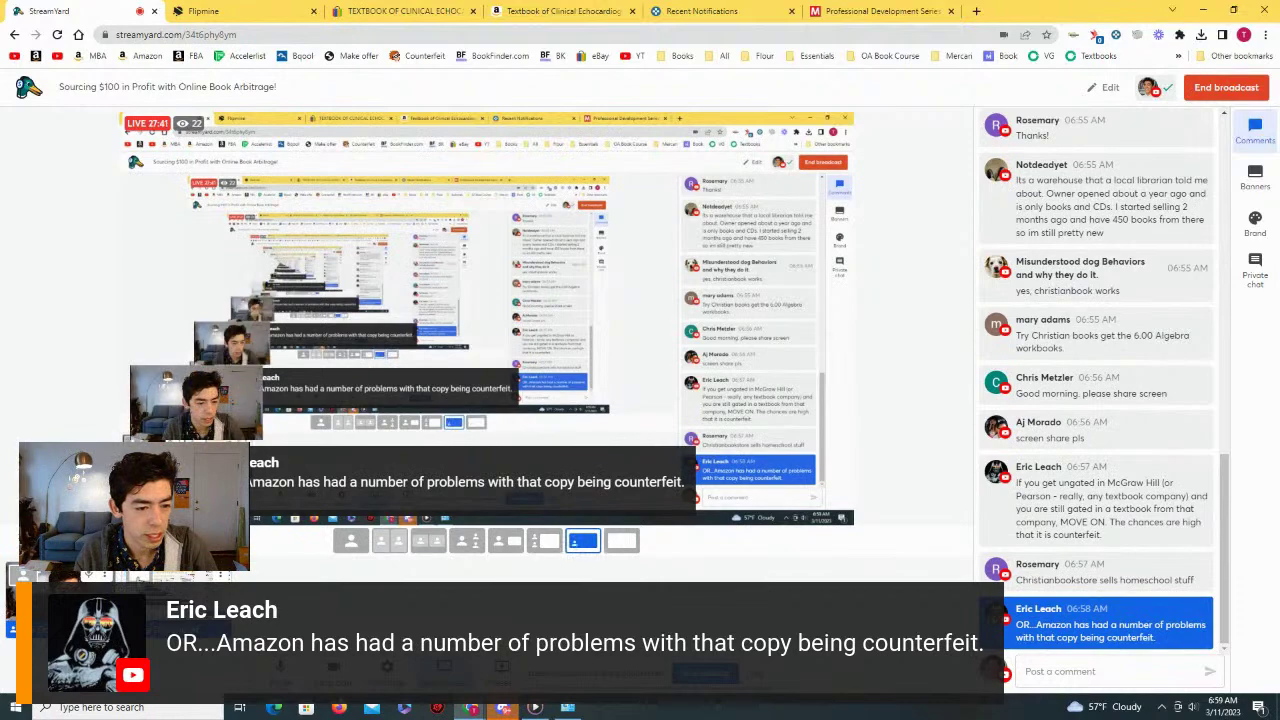
Step: Open the Textbook of Clinical Echocardiography eBay listing and Amazon page, and examine its one-year Keepa graph and used price
left_click(374, 11)
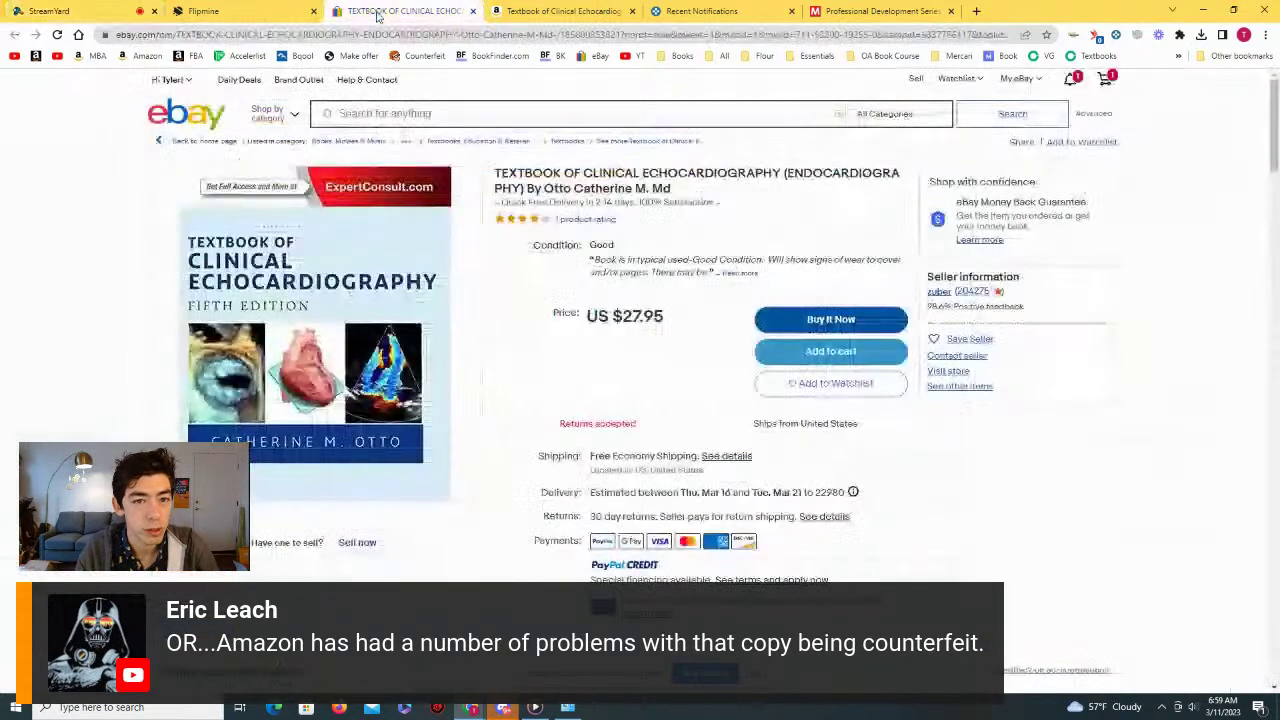
left_click(560, 11)
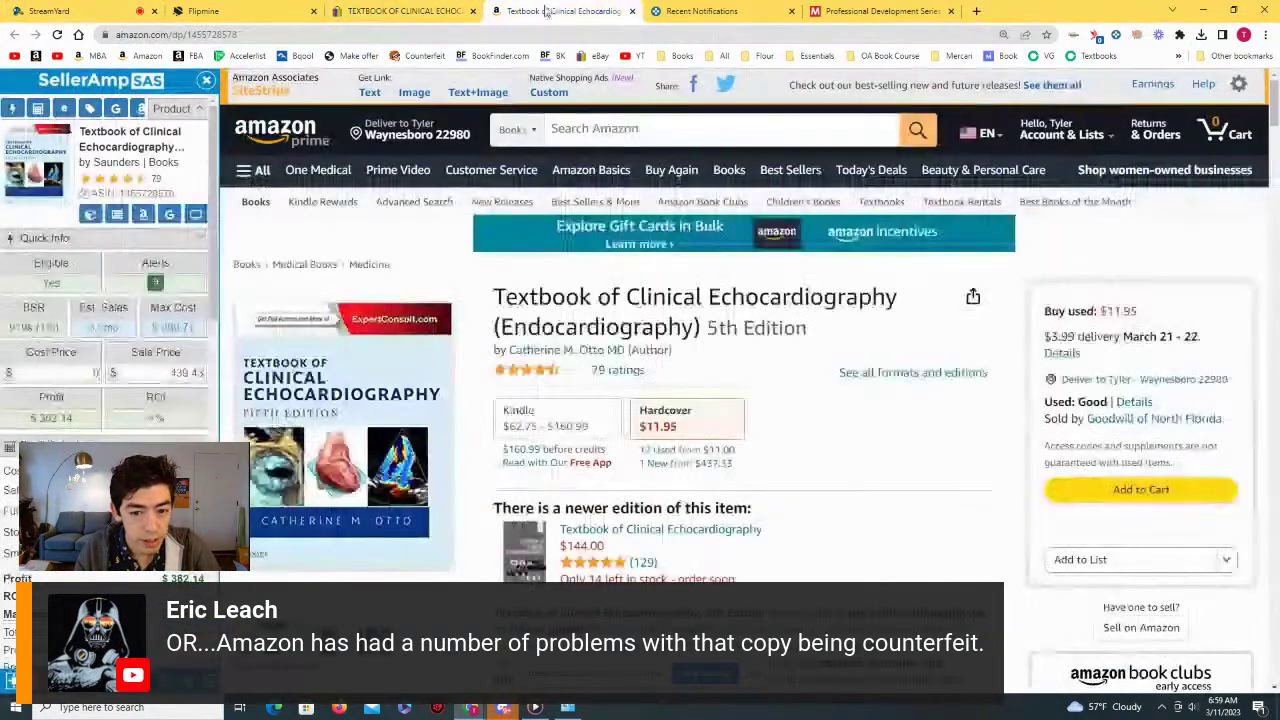
scroll(575, 255, "down", 10)
scroll(575, 255, "down", 3)
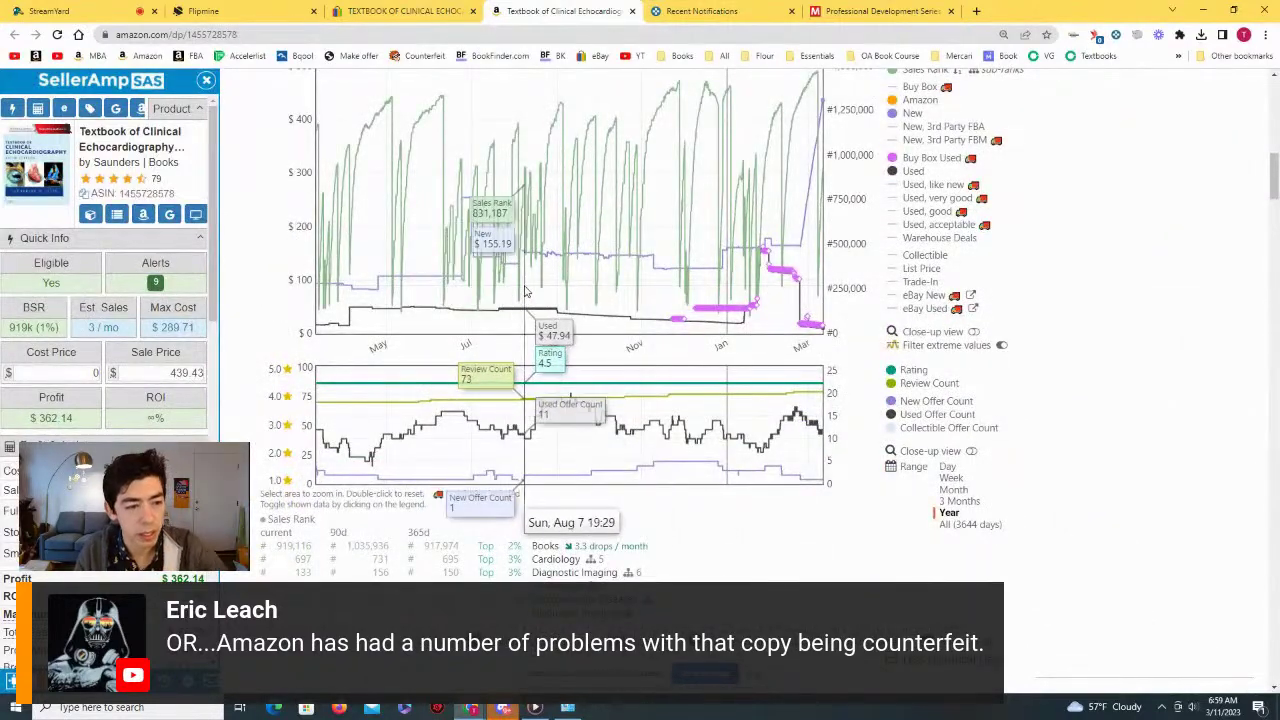
scroll(527, 298, "up", 10)
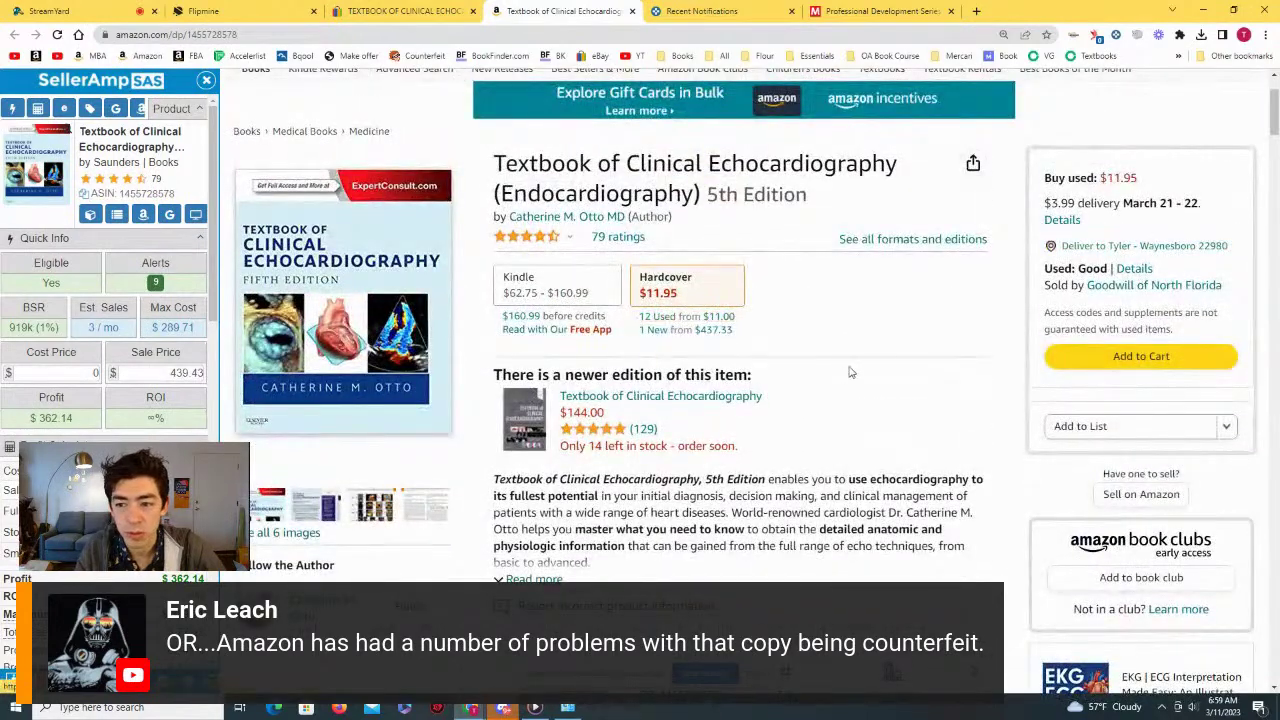
Step: Zoom the echocardiography textbook's Keepa graph into January to March, and compare recent used prices with the one-year view
scroll(850, 372, "down", 10)
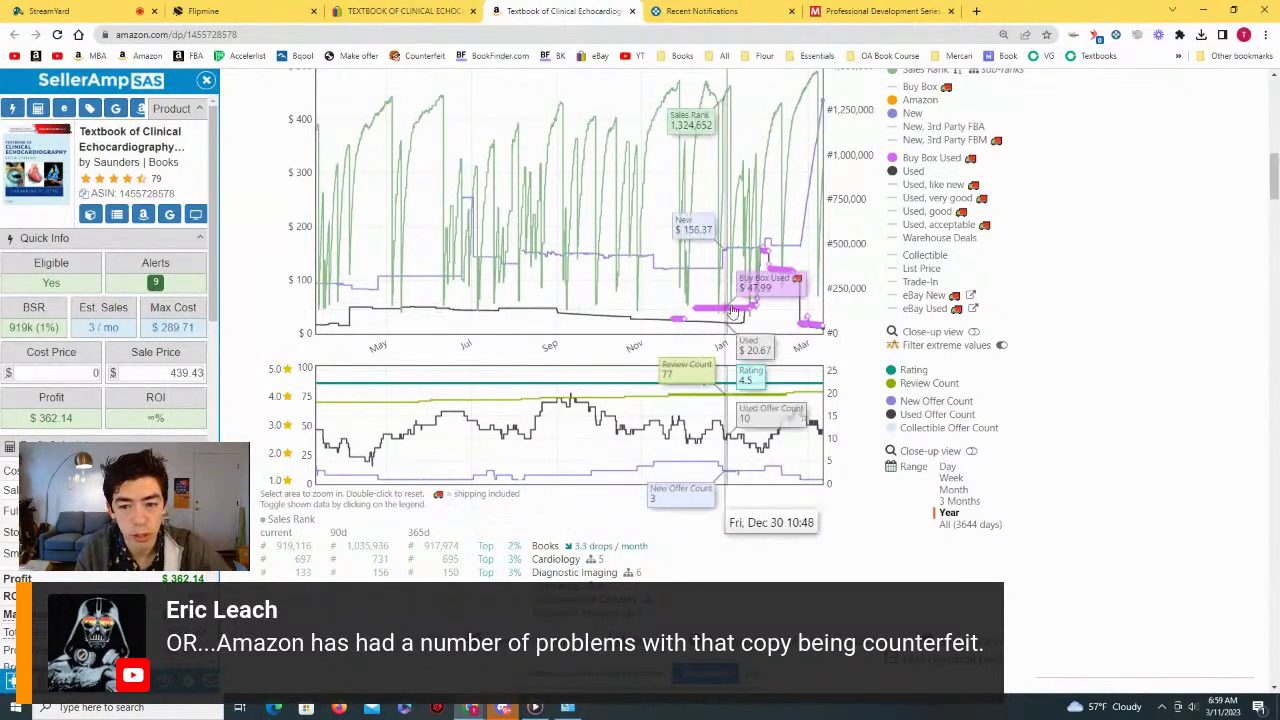
left_click_drag(731, 312, 822, 310)
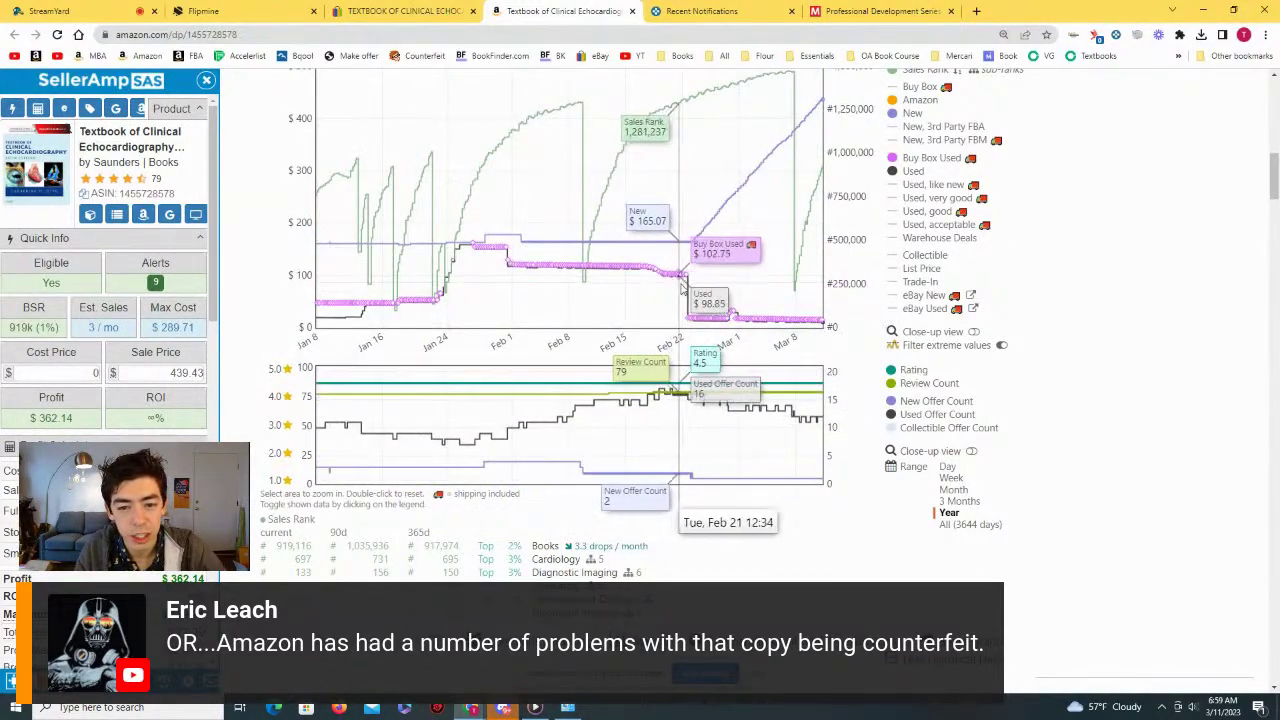
left_click(966, 523)
scroll(768, 433, "up", 10)
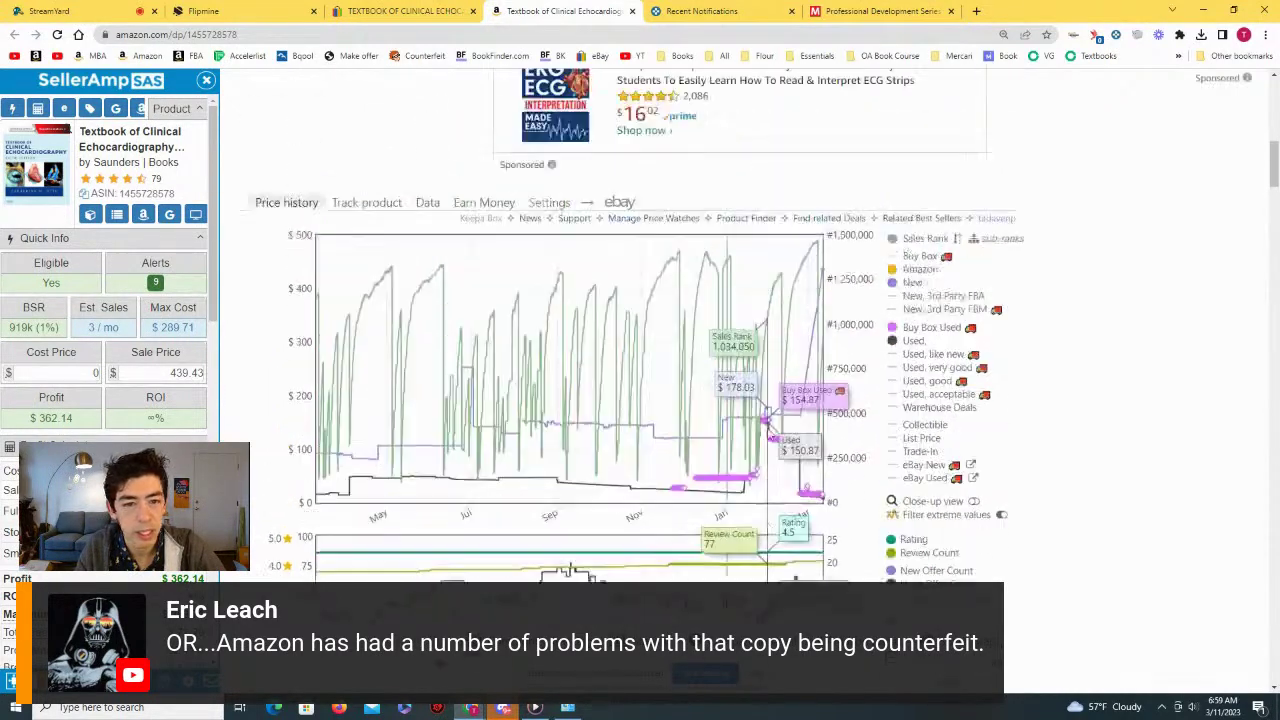
mouse_move(612, 198)
scroll(612, 198, "down", 10)
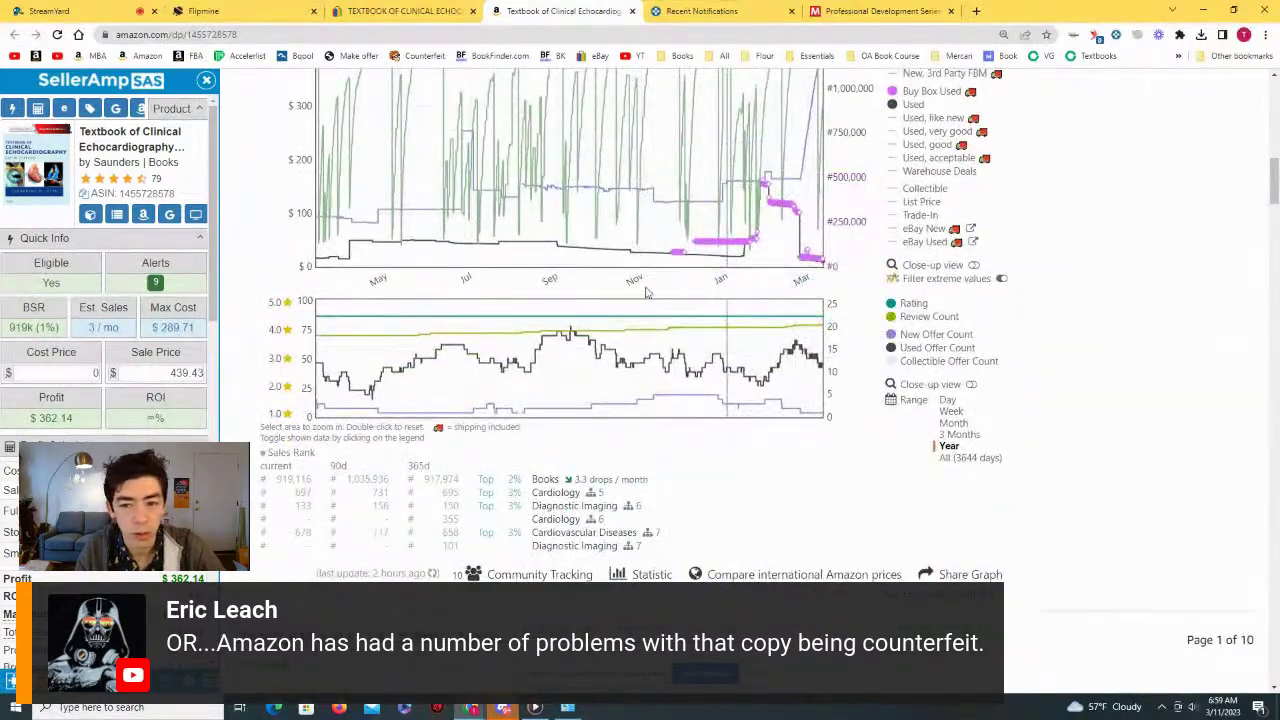
scroll(793, 237, "up", 5)
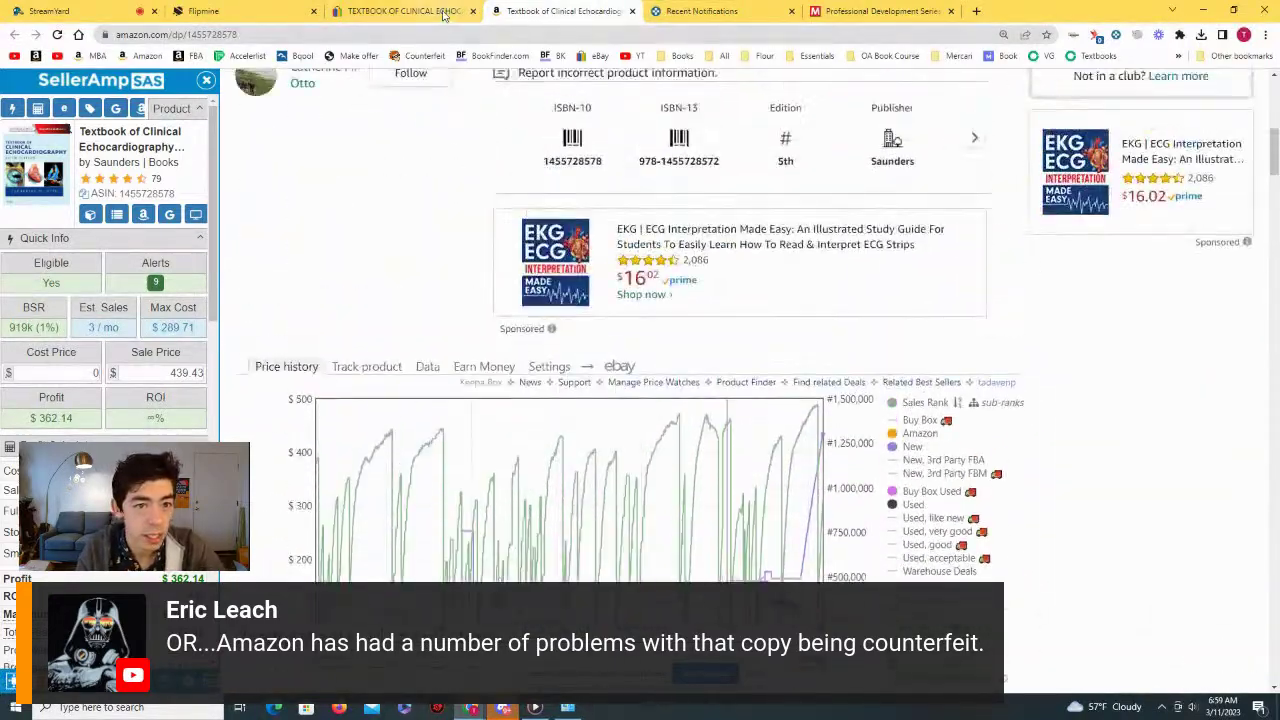
Step: Close the echocardiography textbook's eBay listing and Amazon page
left_click(477, 11)
left_click(474, 11)
left_click(473, 12)
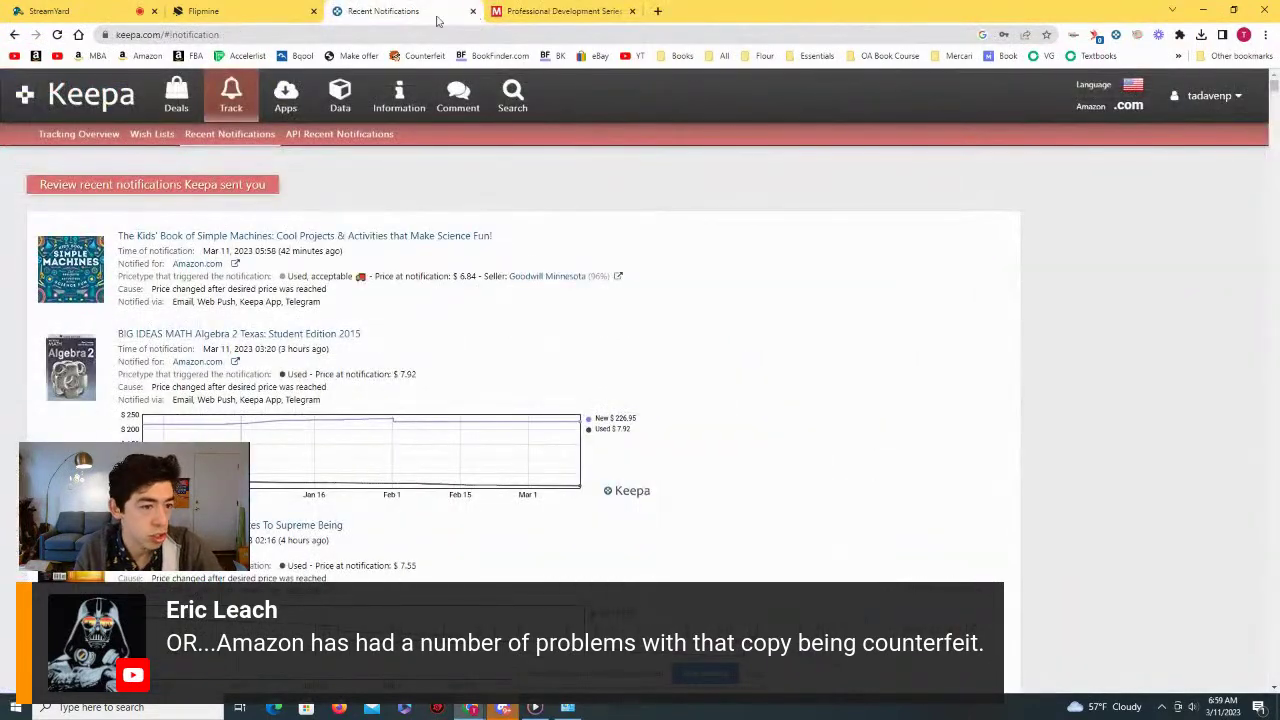
Step: Switch to StreamYard, show the viewer comment about The Used Book Guy podcast on the broadcast, and hide it again
left_click(50, 11)
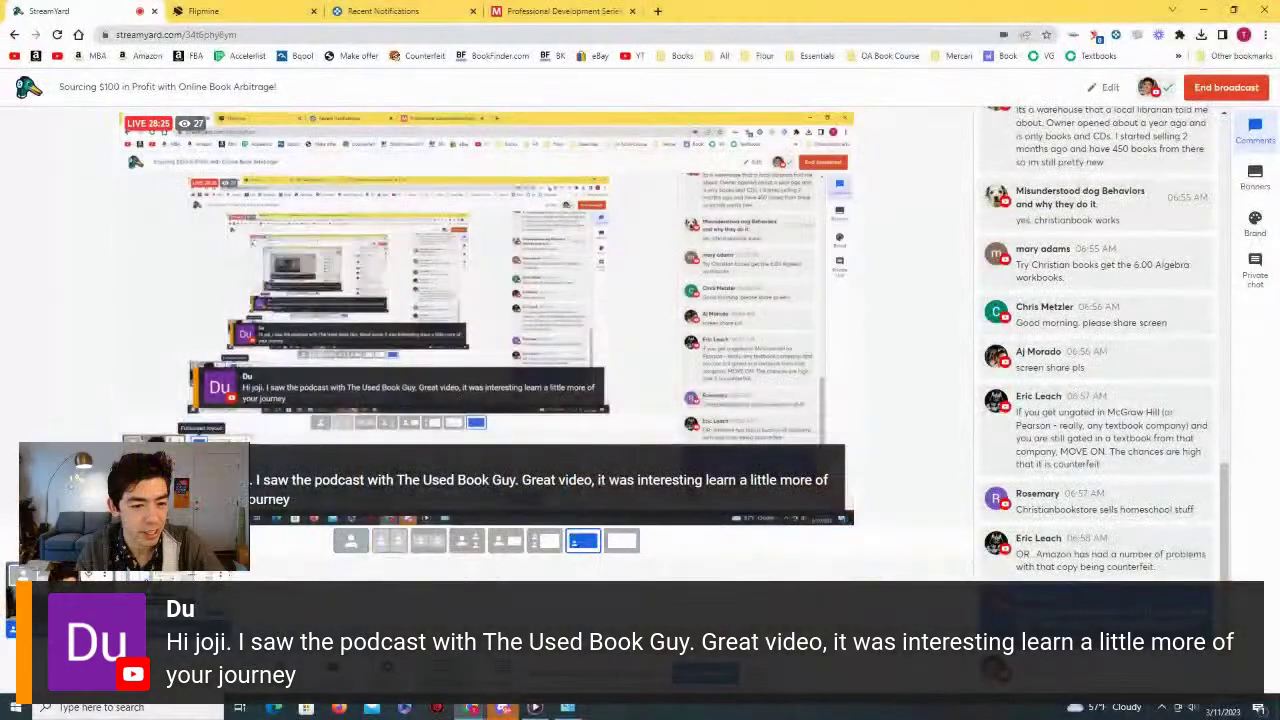
left_click(1040, 657)
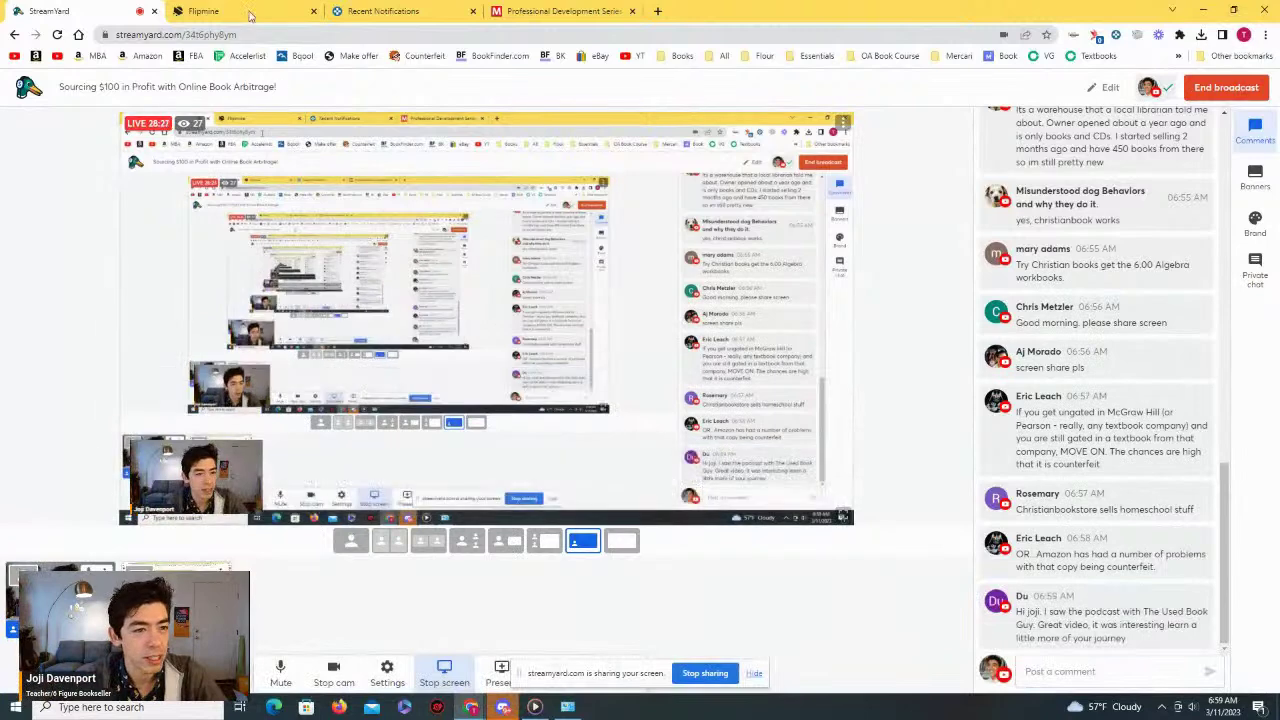
Step: Open Keepa's Deals and browse the books whose used price dropped within the last week
left_click(440, 10)
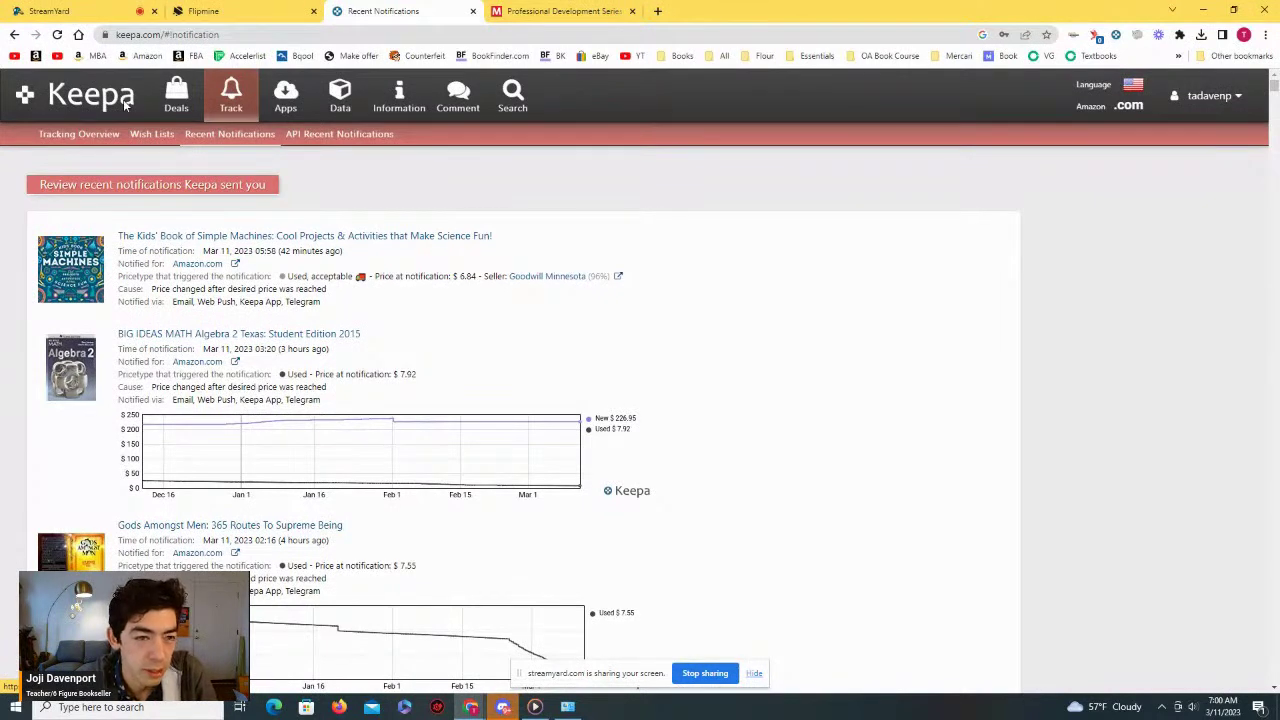
left_click(176, 106)
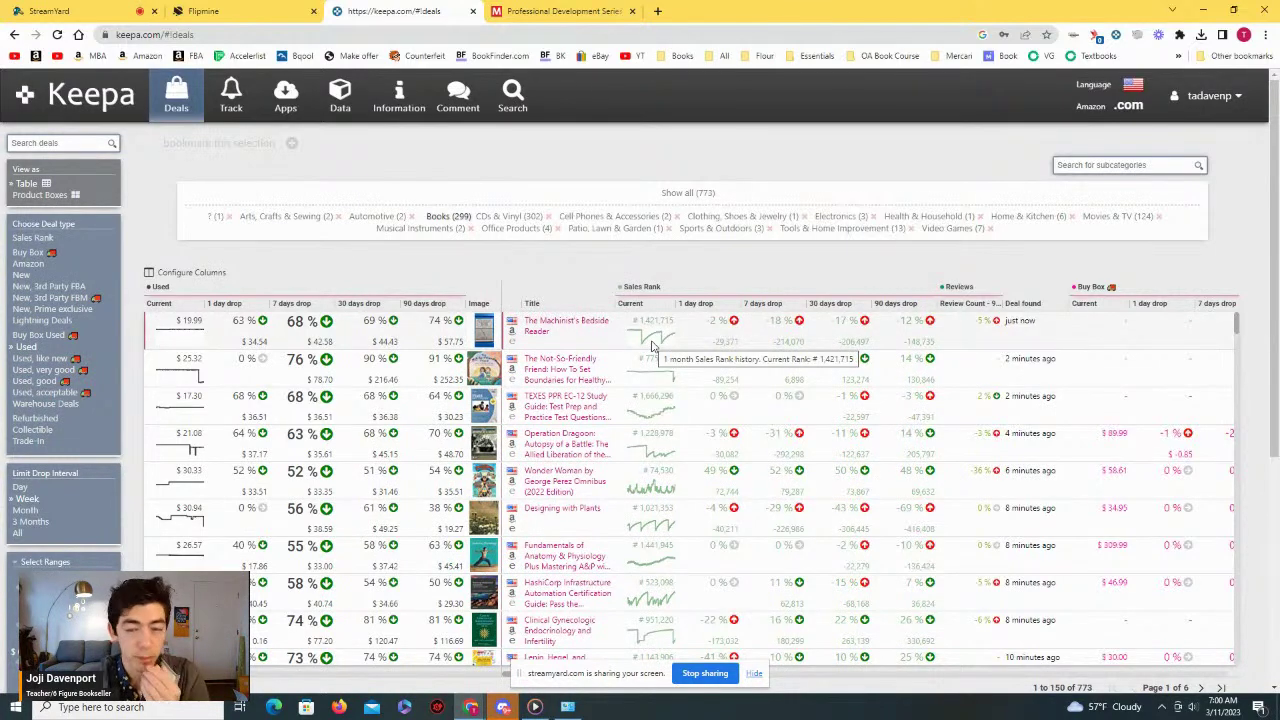
scroll(640, 345, "down", 3)
scroll(620, 347, "up", 2)
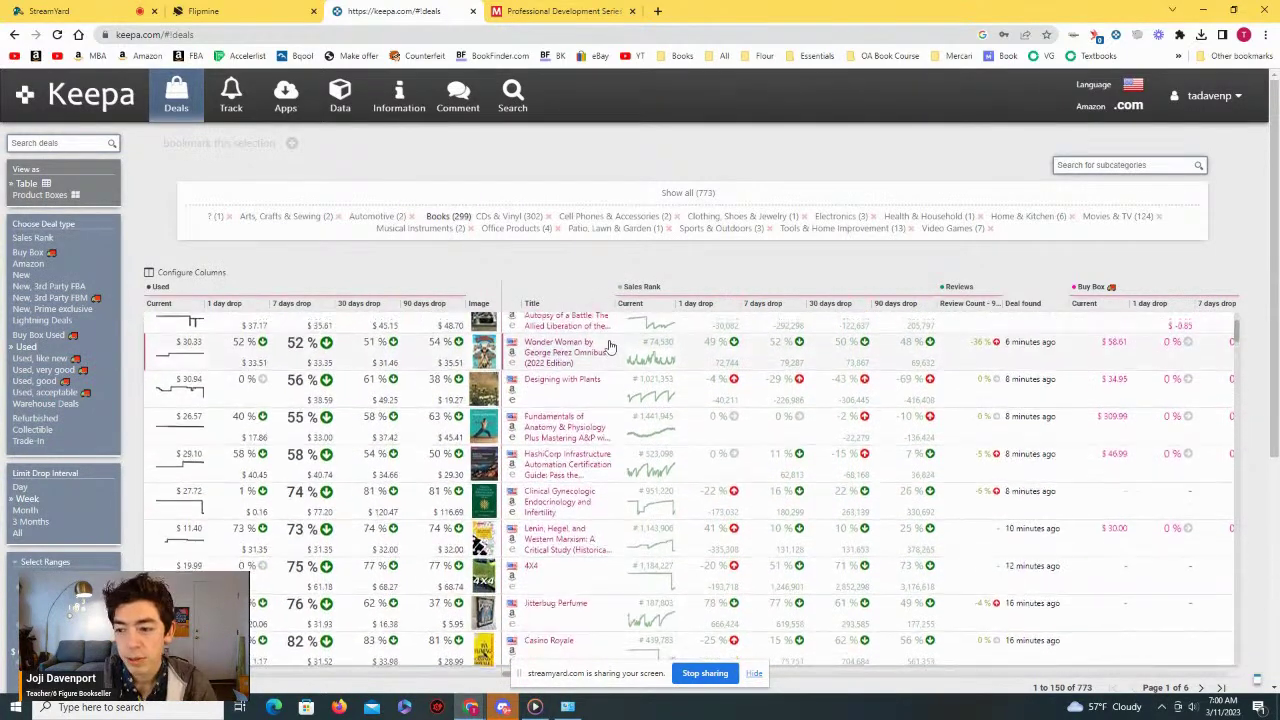
scroll(630, 330, "down", 1)
scroll(640, 310, "up", 1)
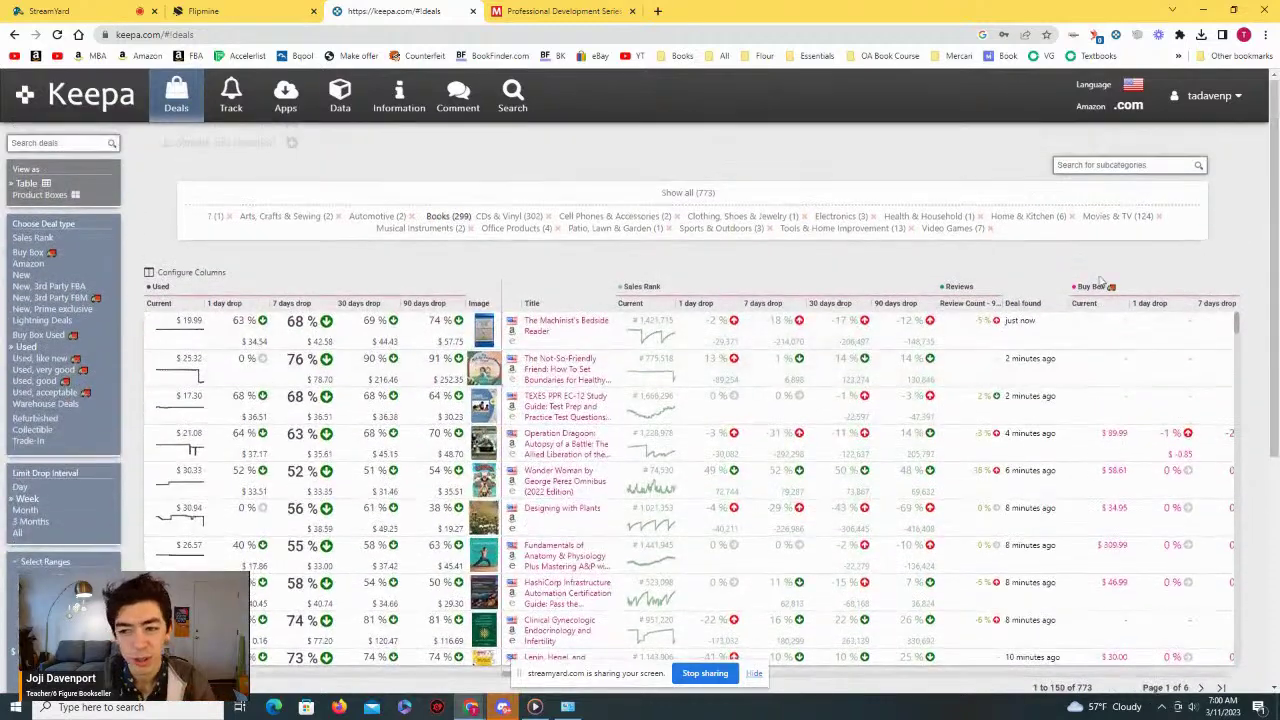
scroll(668, 275, "down", 1)
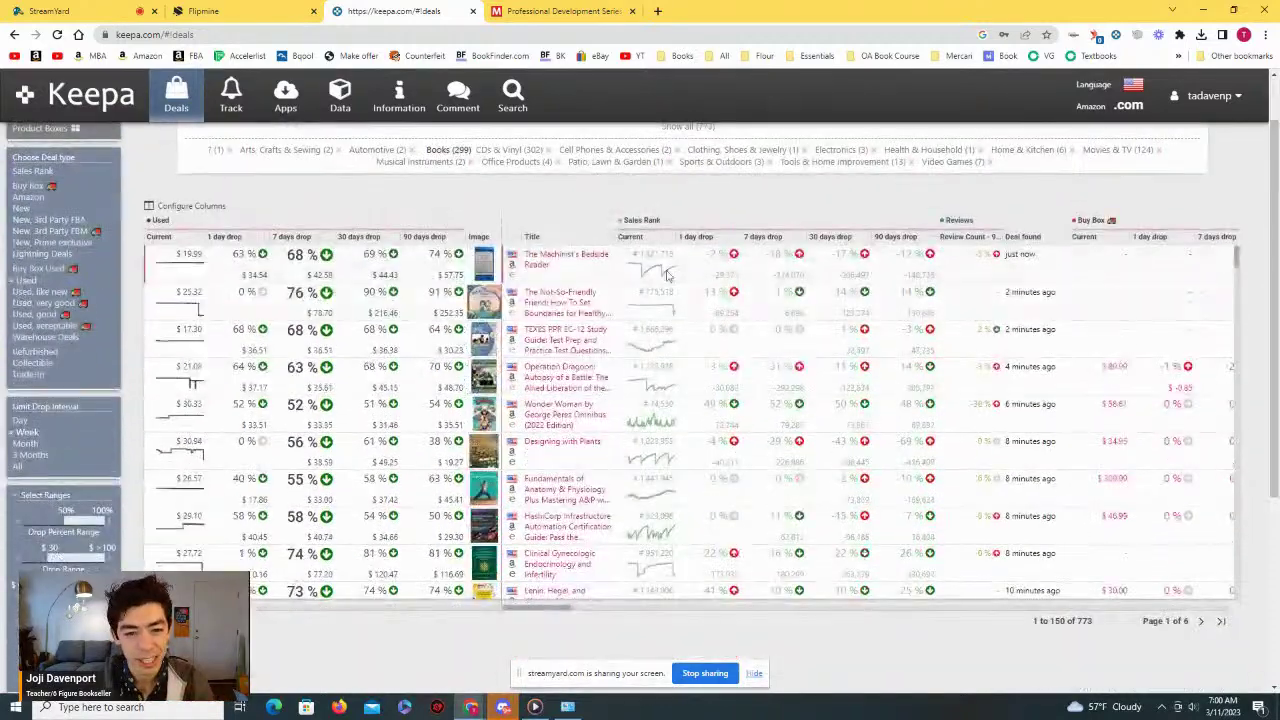
Step: Open the Keepa price history of The Machinist's Bedside Reader and open its Amazon page in a new tab
left_click(535, 262)
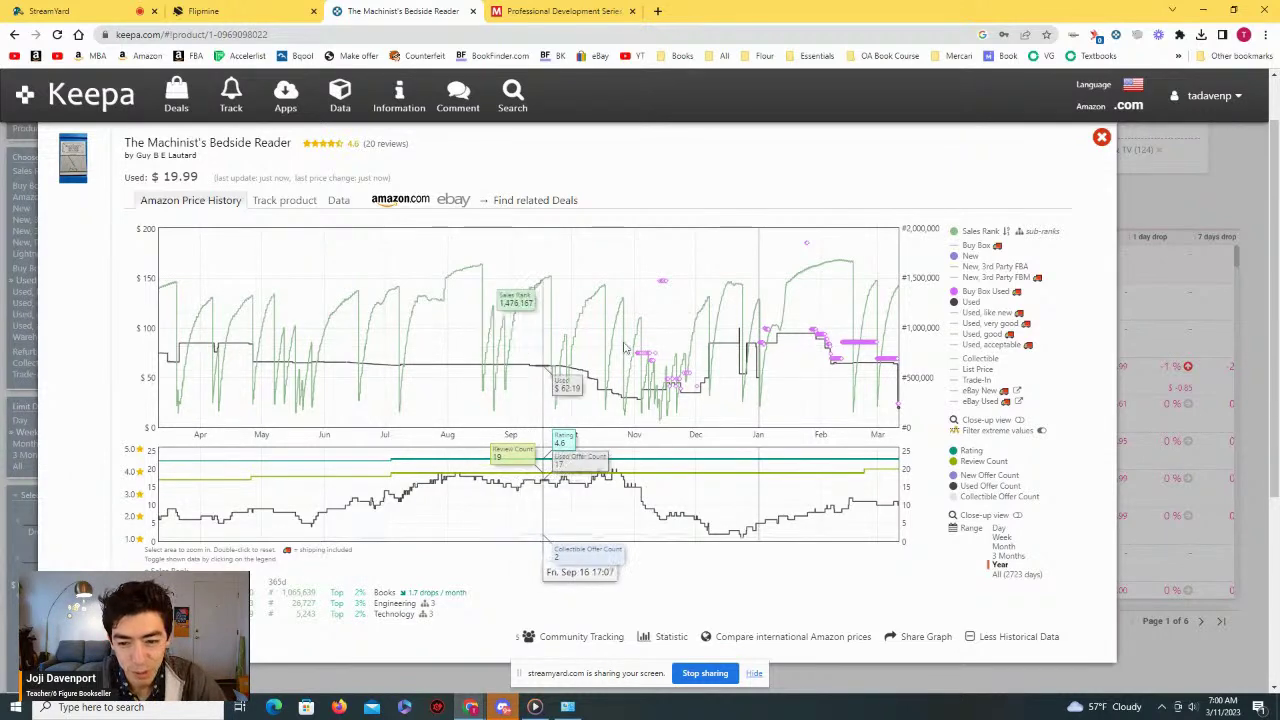
right_click(386, 199)
left_click(421, 207)
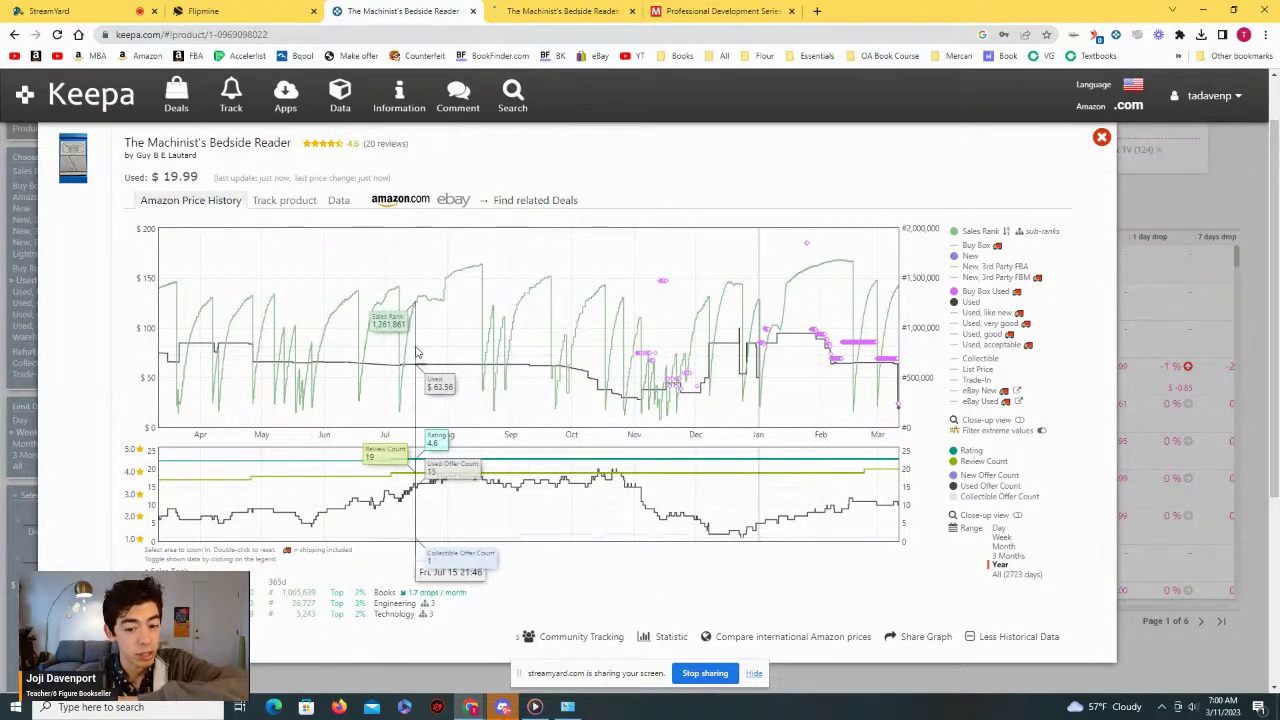
Step: Zoom the Keepa chart in on the early-March used price drop, and restore the one-year range
left_click_drag(897, 330, 881, 330)
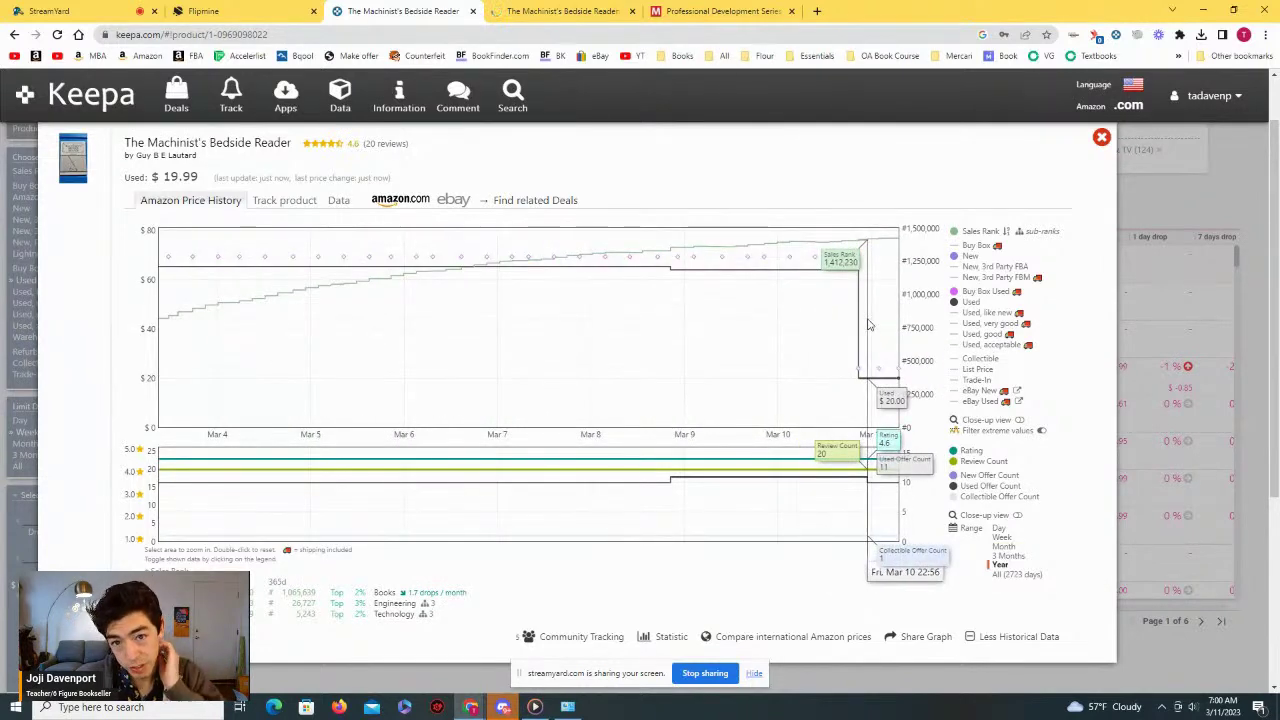
left_click(1001, 565)
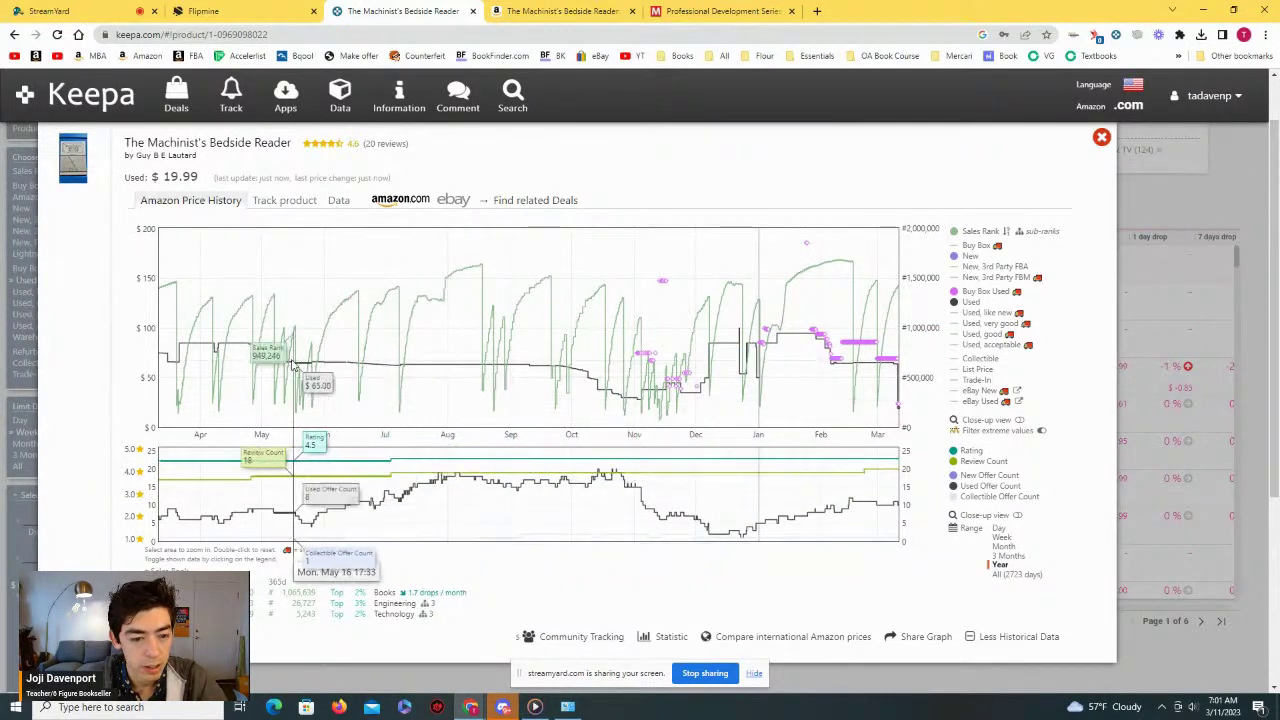
Step: Switch to The Machinist's Bedside Reader's Amazon page, close its offer list and look over the product details
left_click(598, 12)
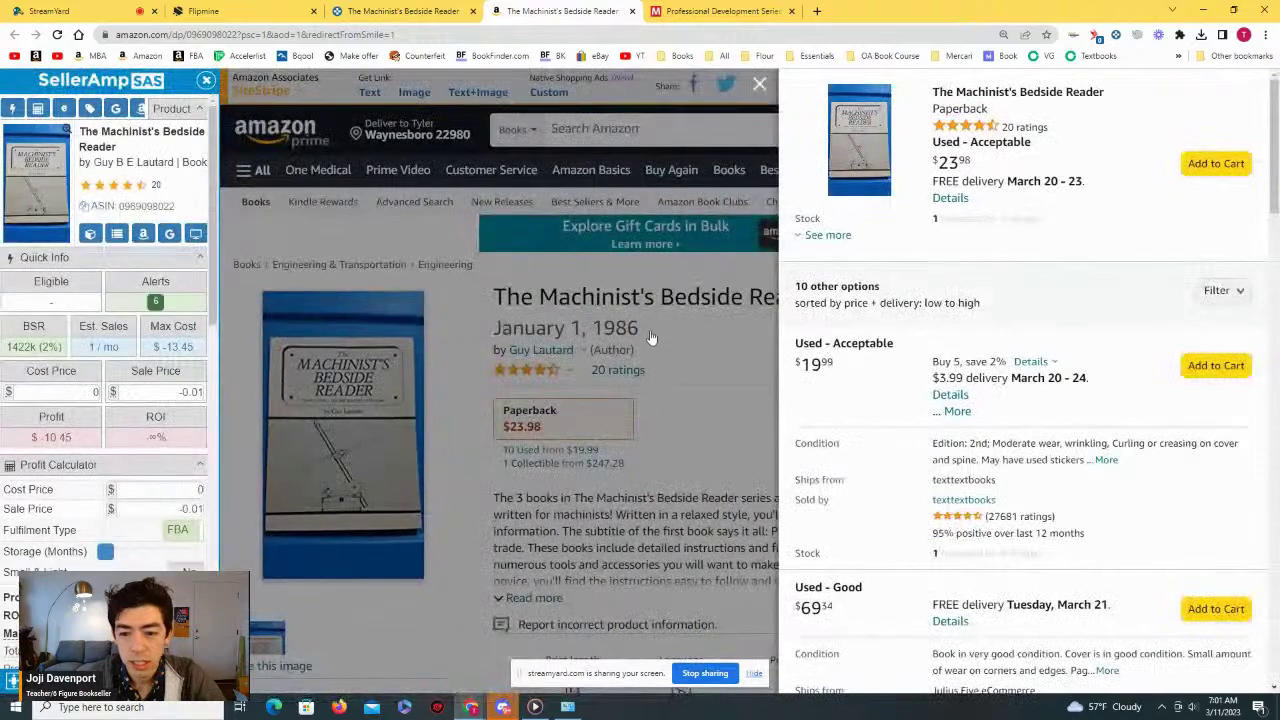
left_click(738, 437)
scroll(738, 420, "down", 2)
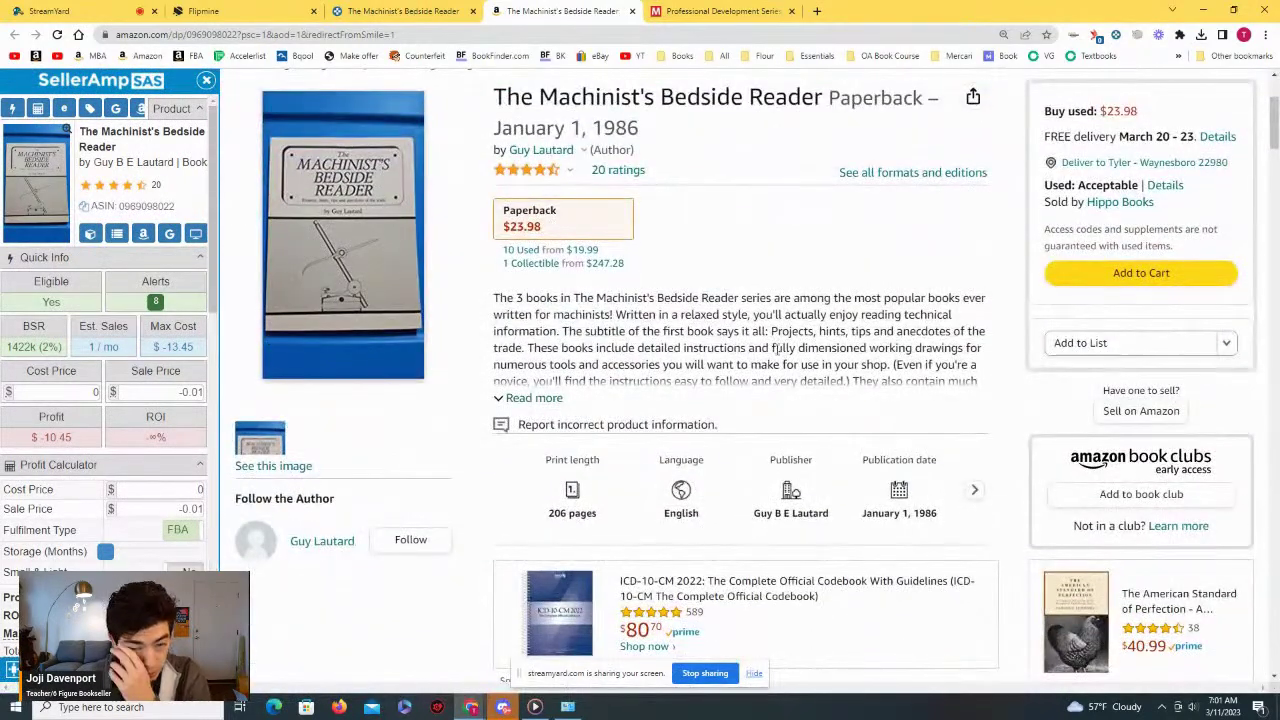
scroll(800, 200, "down", 2)
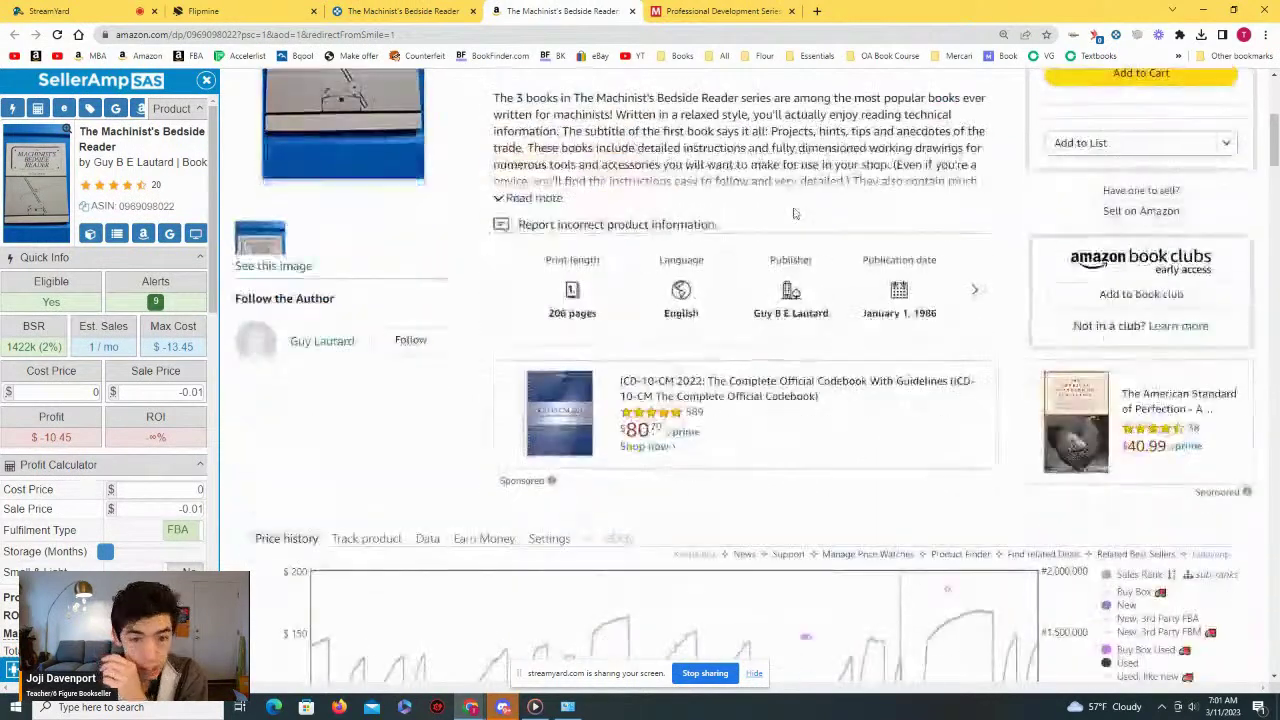
scroll(800, 200, "up", 2)
Step: Open the book's offers filtered to used conditions, compare the sellers' prices, and close the list
left_click(880, 172)
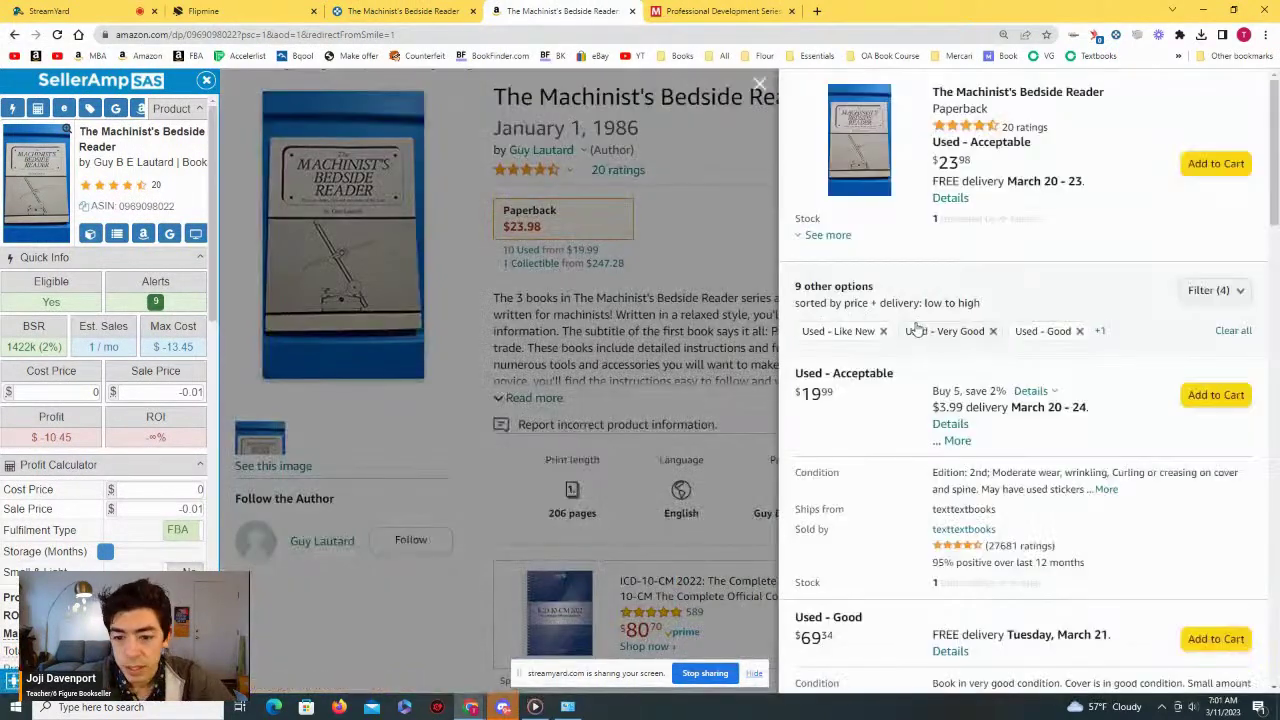
scroll(880, 372, "down", 1)
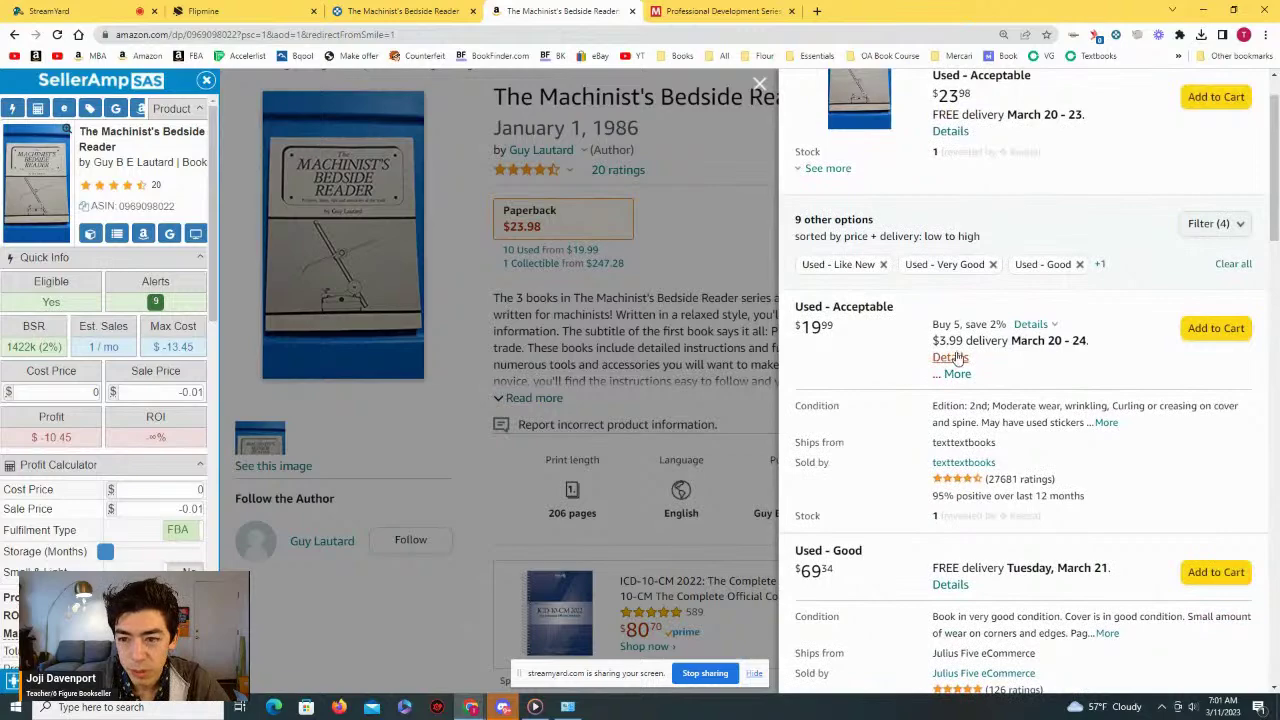
scroll(960, 300, "up", 1)
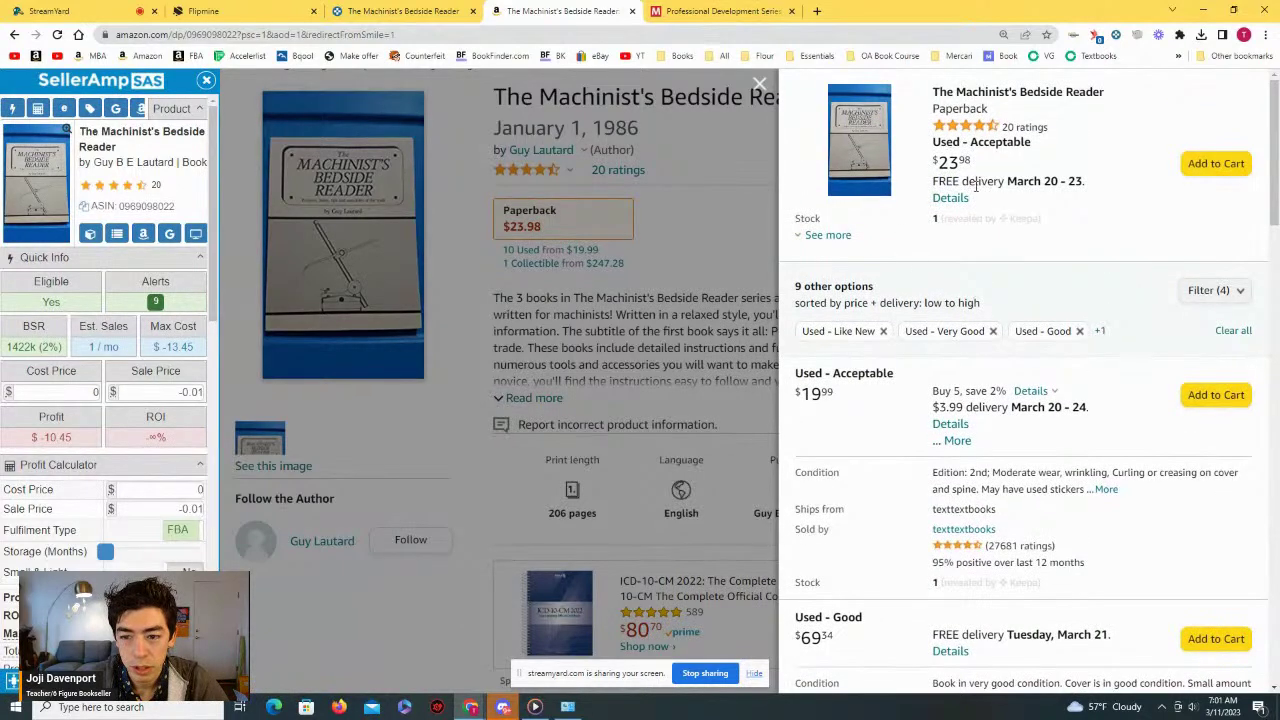
scroll(826, 407, "down", 5)
scroll(1000, 360, "up", 5)
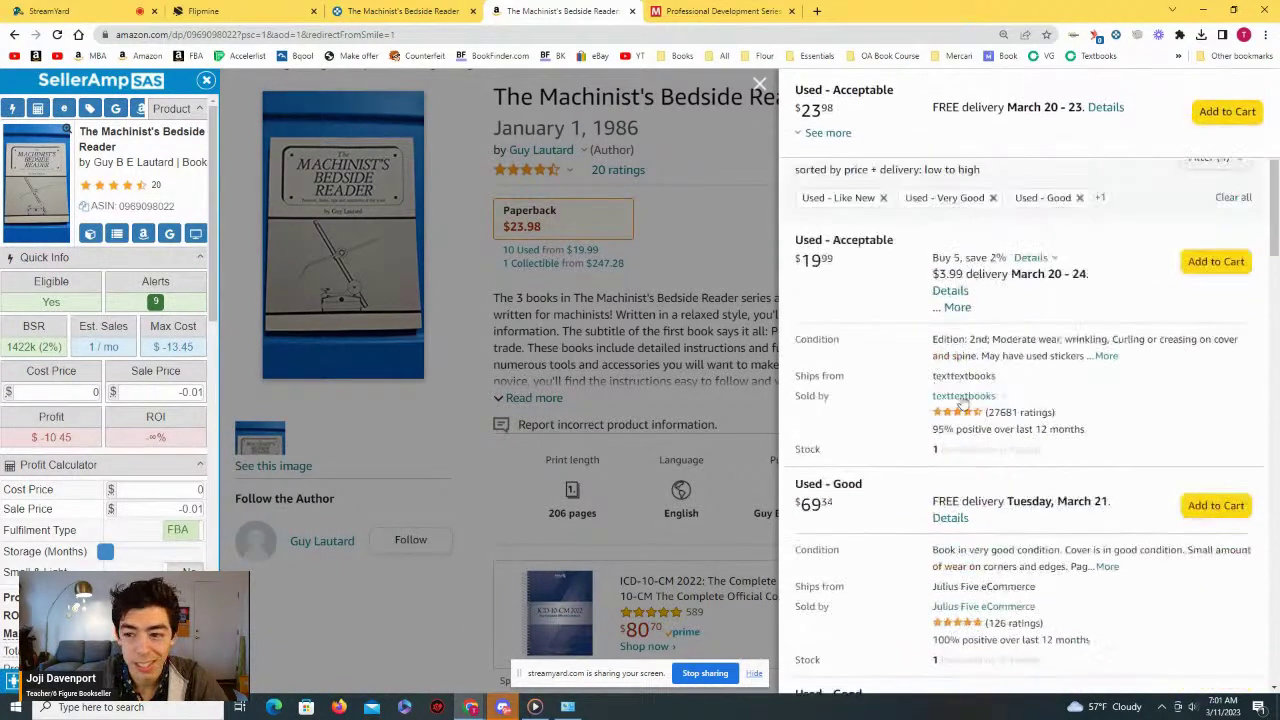
left_click(1208, 290)
left_click(1092, 298)
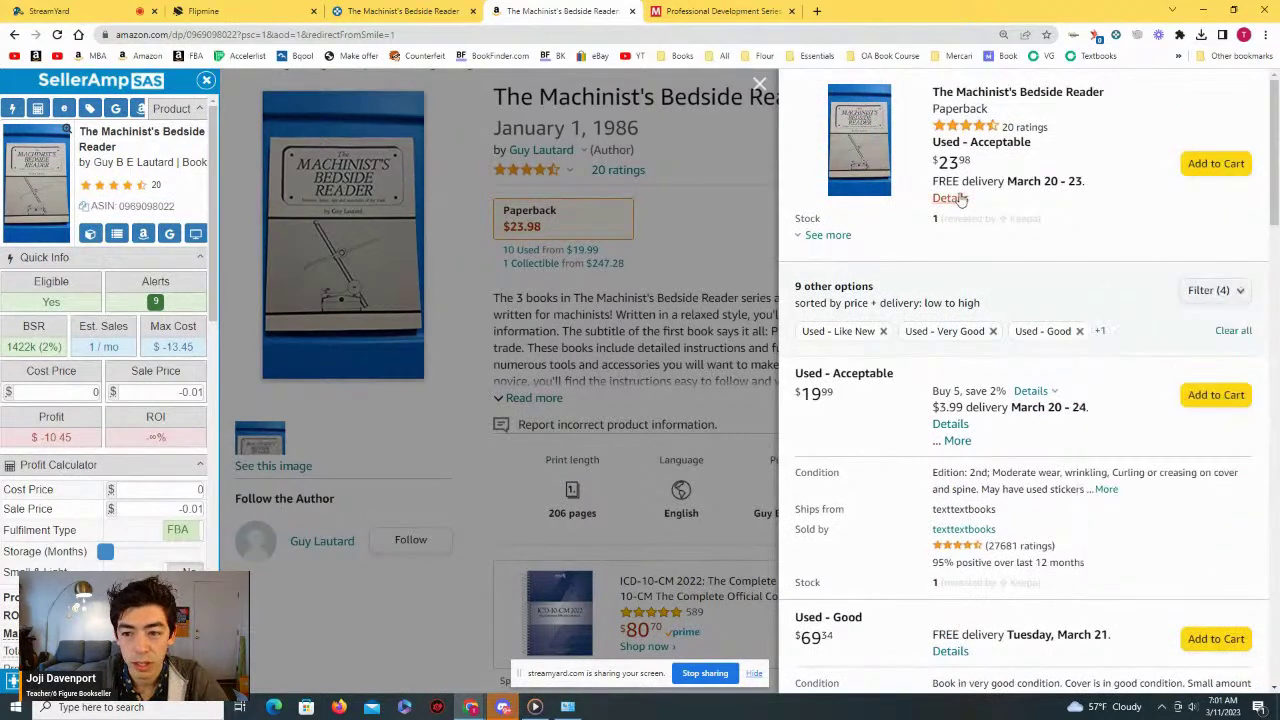
left_click(1208, 290)
left_click(1208, 290)
left_click(643, 385)
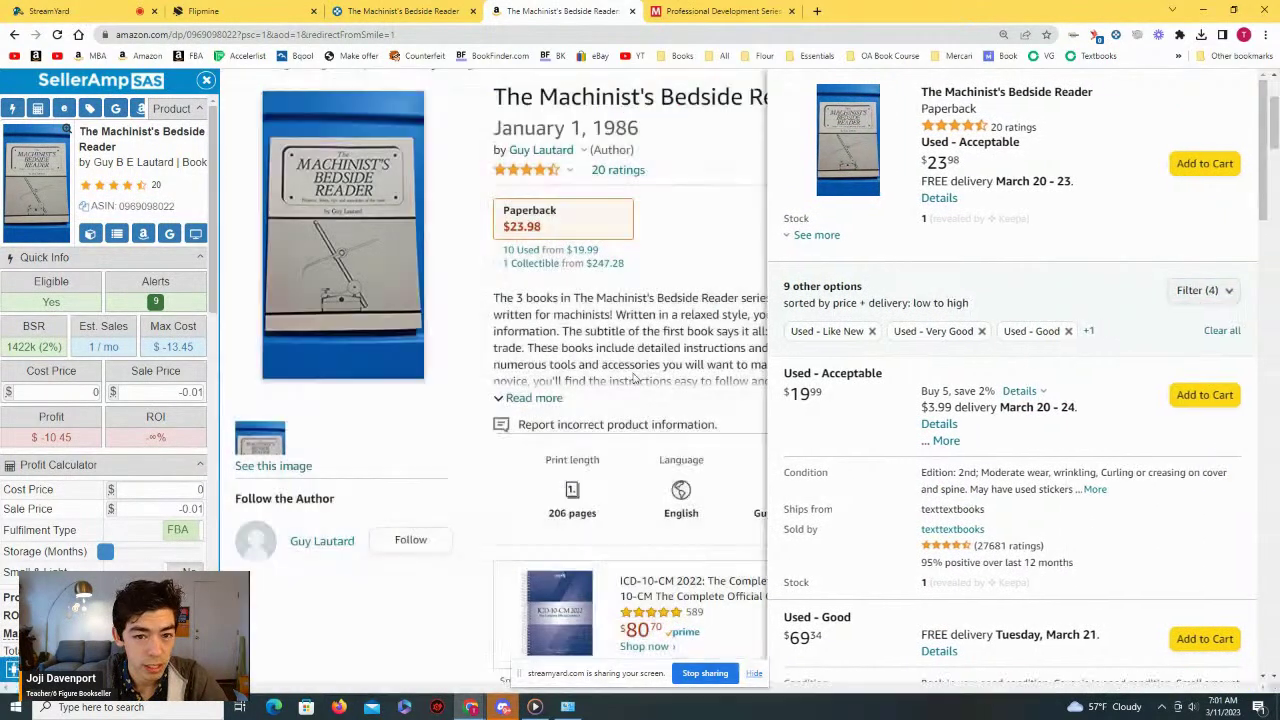
Step: Zoom the Amazon page's Keepa chart in on late January to March, and check the February Buy Box Used offer's details
scroll(643, 385, "down", 6)
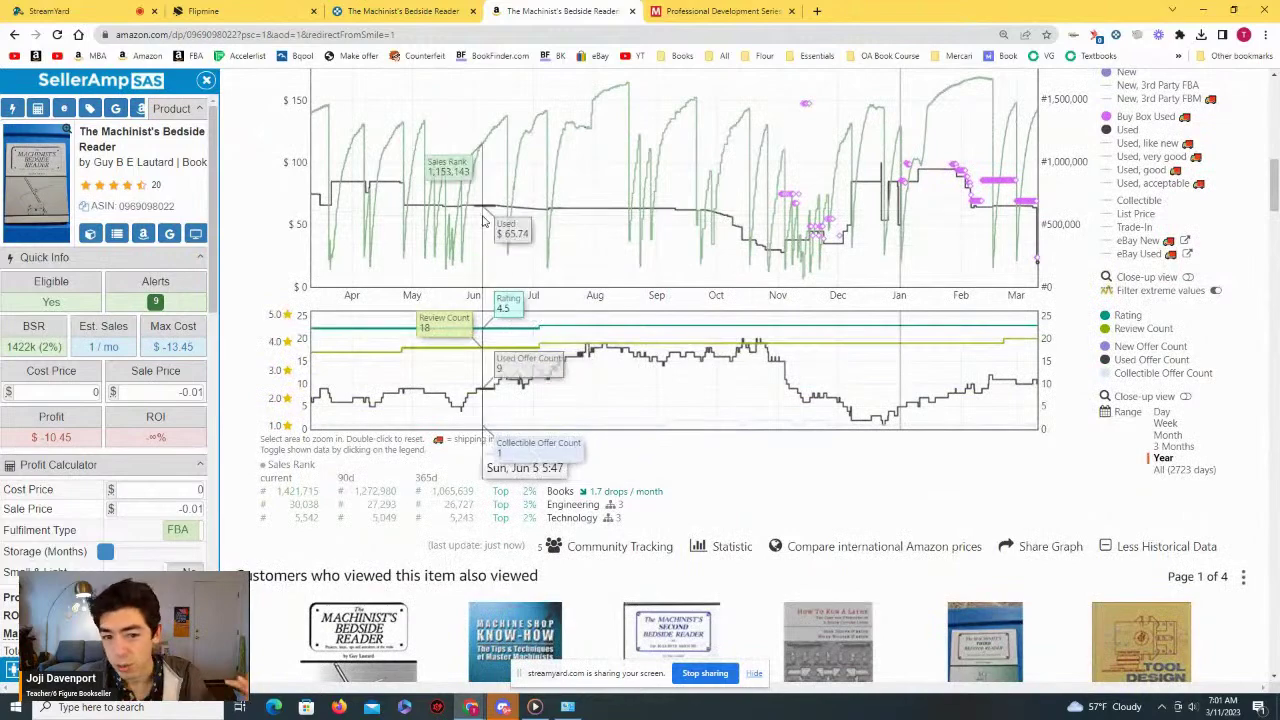
scroll(610, 240, "up", 1)
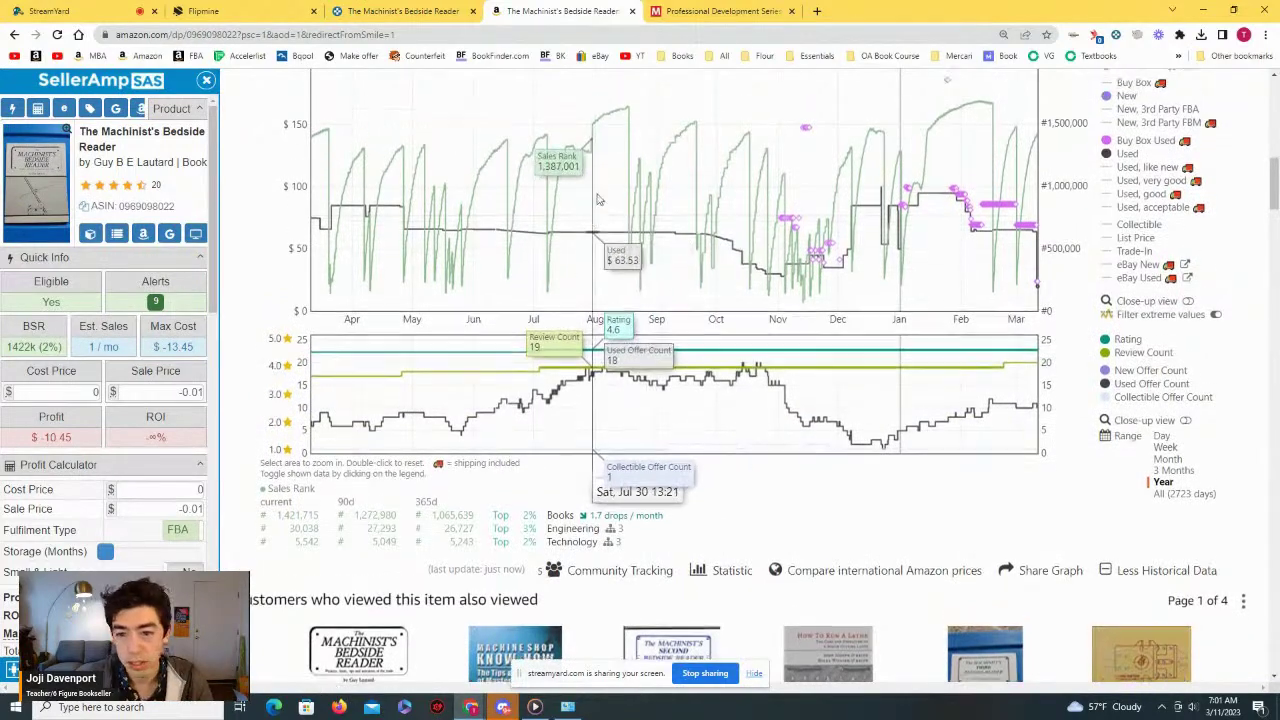
left_click_drag(941, 262, 1035, 262)
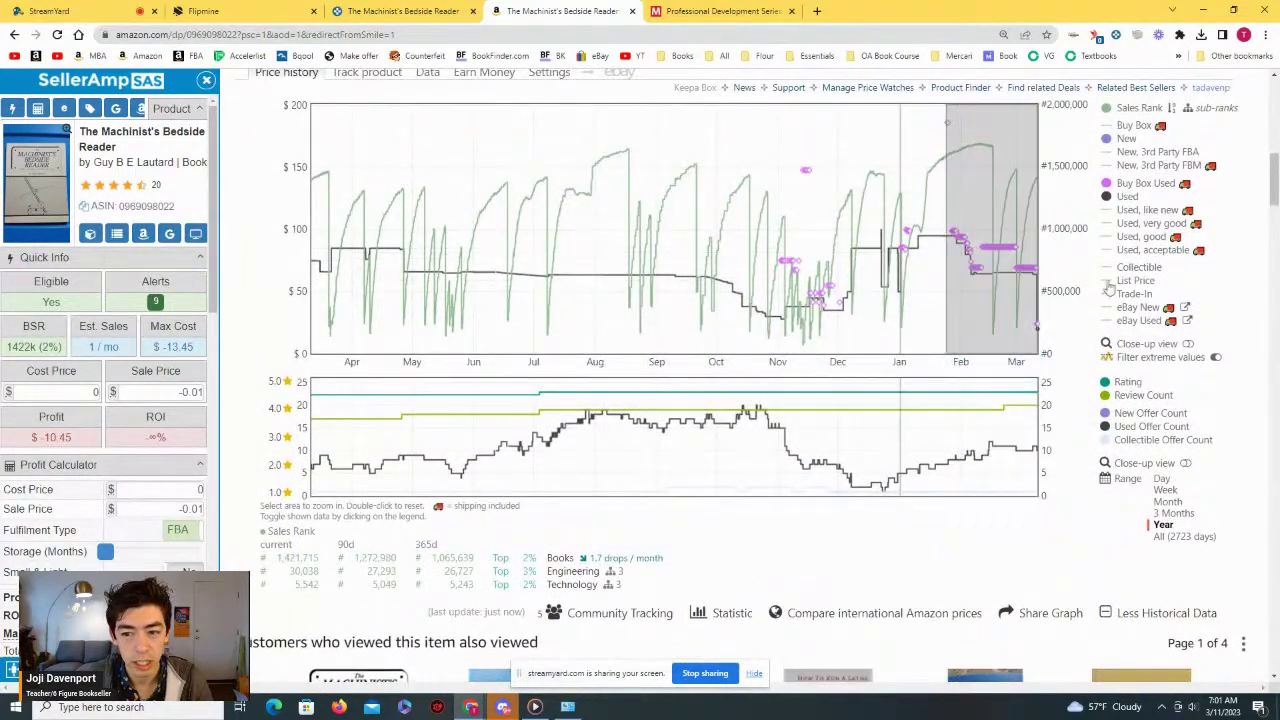
left_click(703, 248)
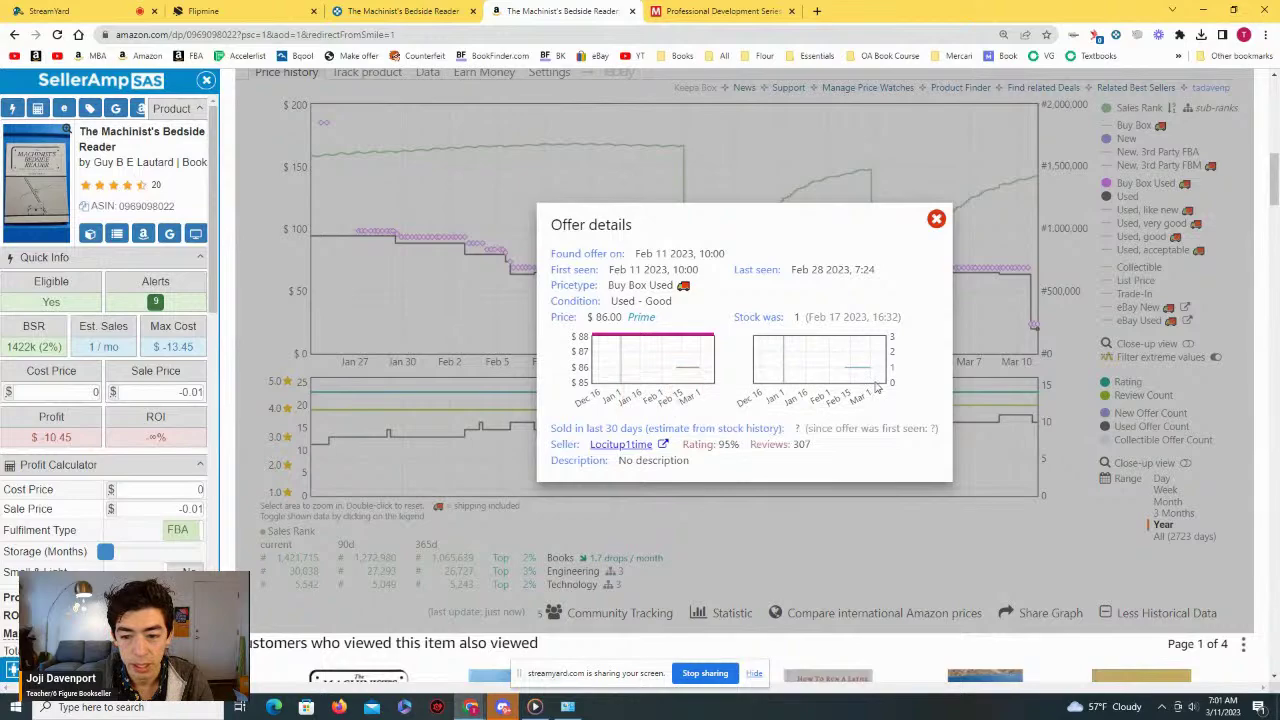
left_click(935, 219)
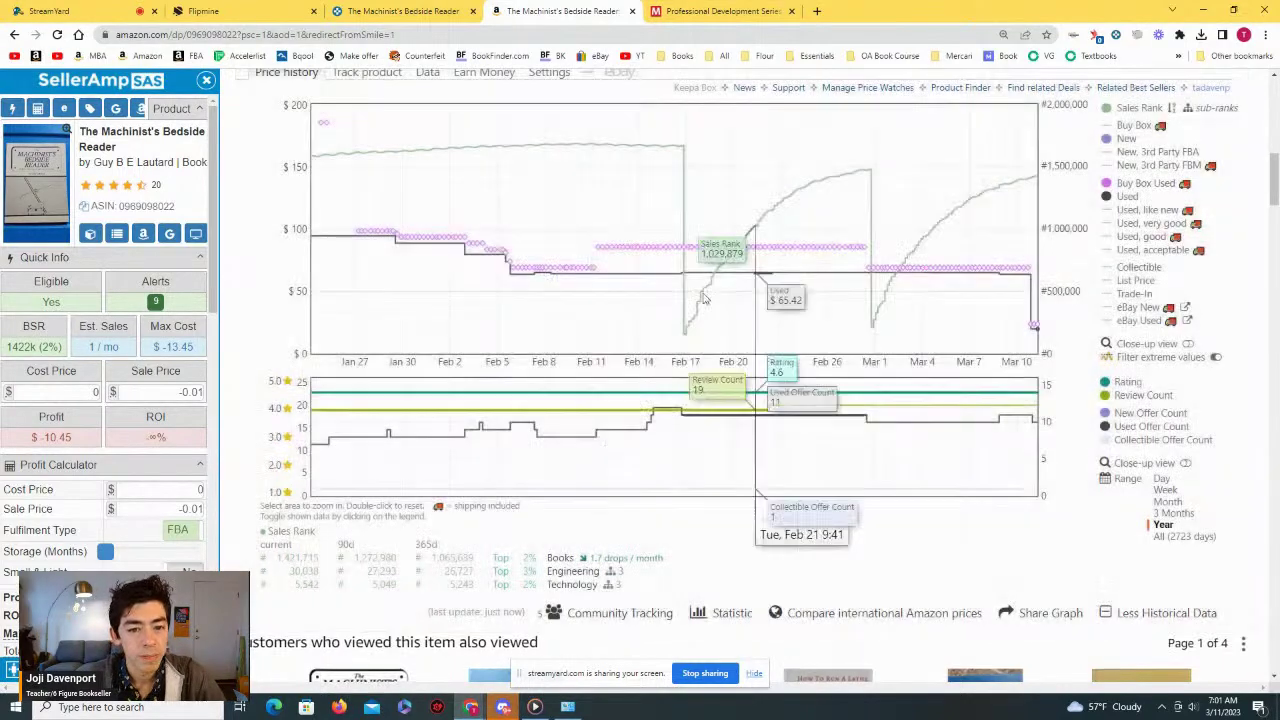
Step: Check the details of the late-January Buy Box Used offer, and restore the chart's one-year range
left_click(416, 250)
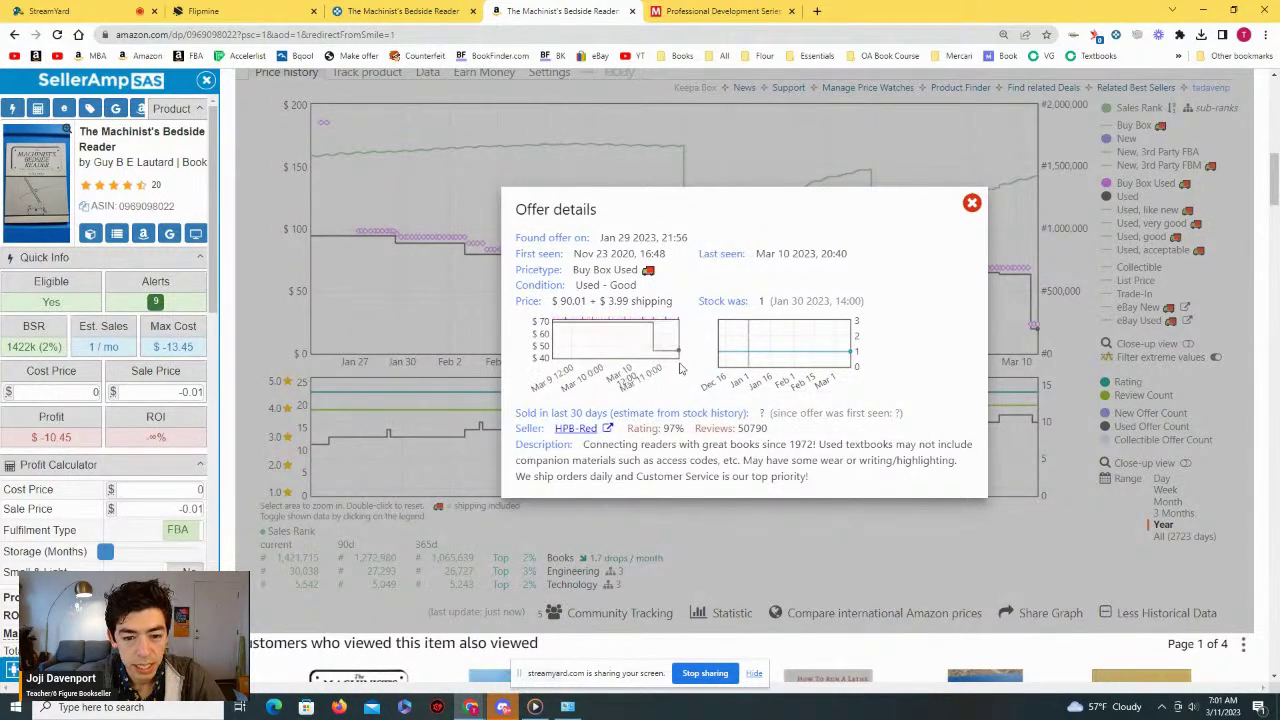
left_click(971, 204)
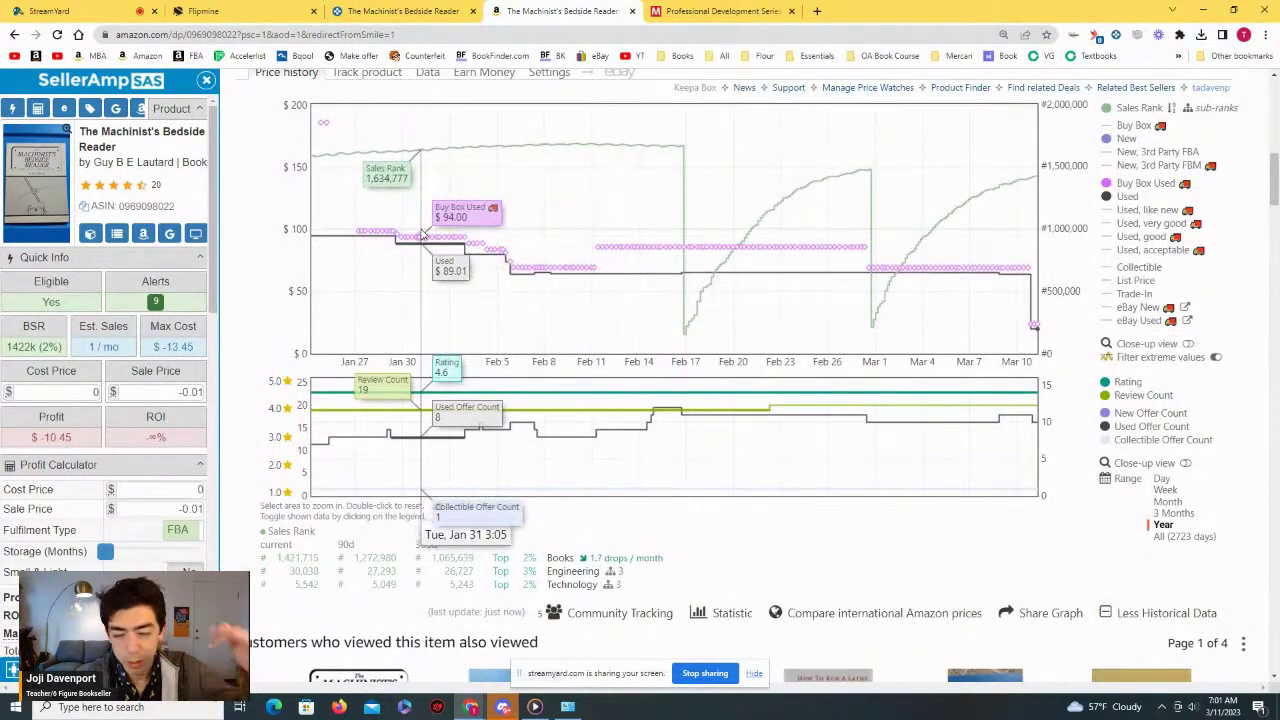
left_click(1163, 526)
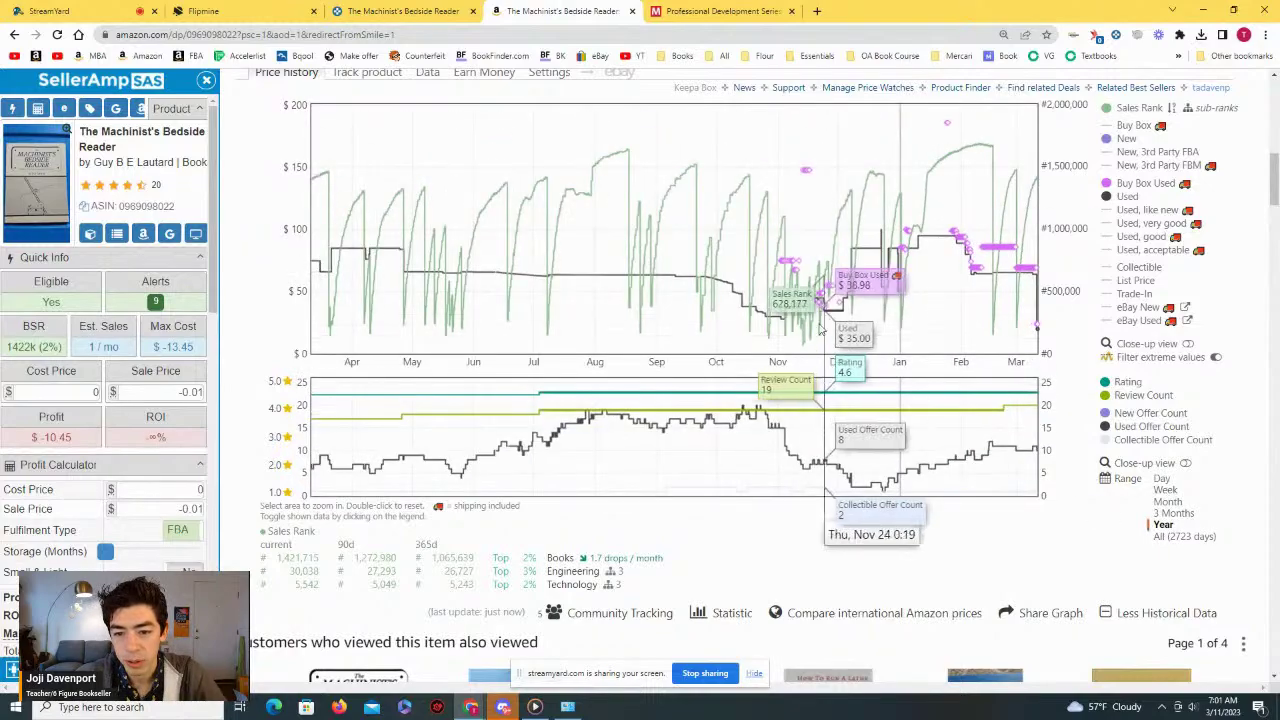
Step: Reopen the used offers, expand the Hippo Books offer's details, and set the SellerAmp cost price to 23.98
scroll(553, 346, "up", 10)
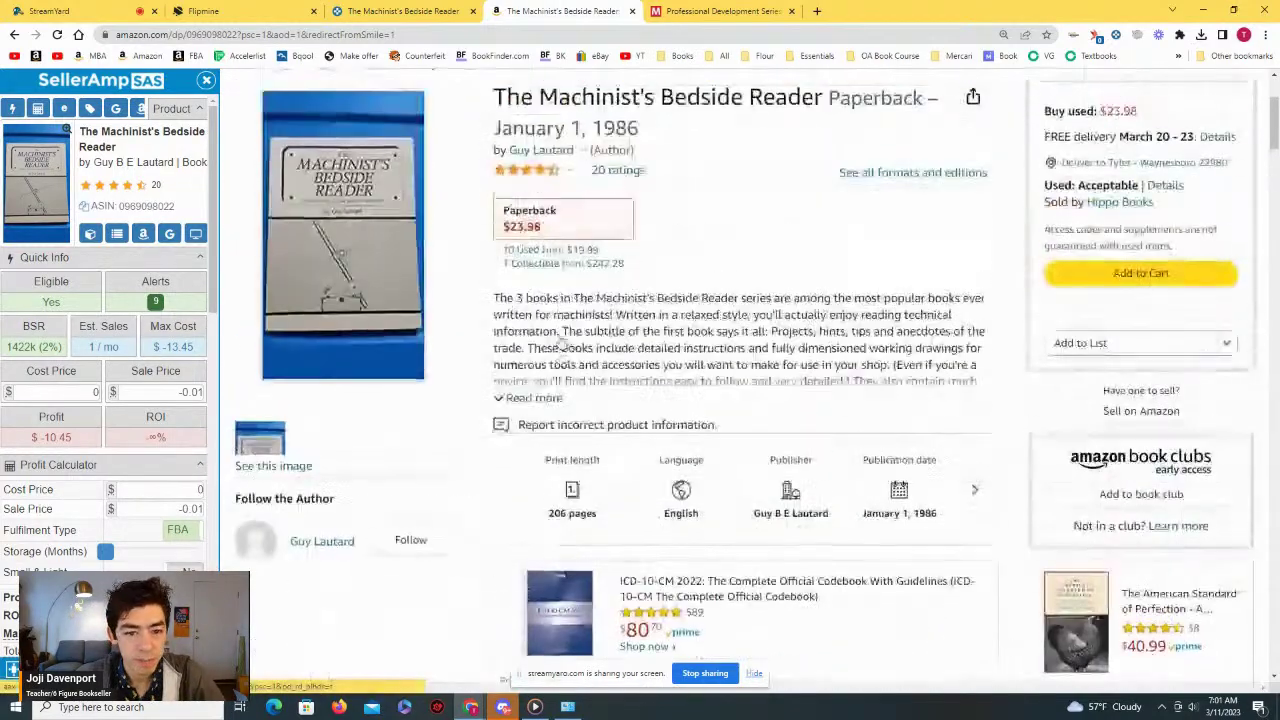
left_click(540, 250)
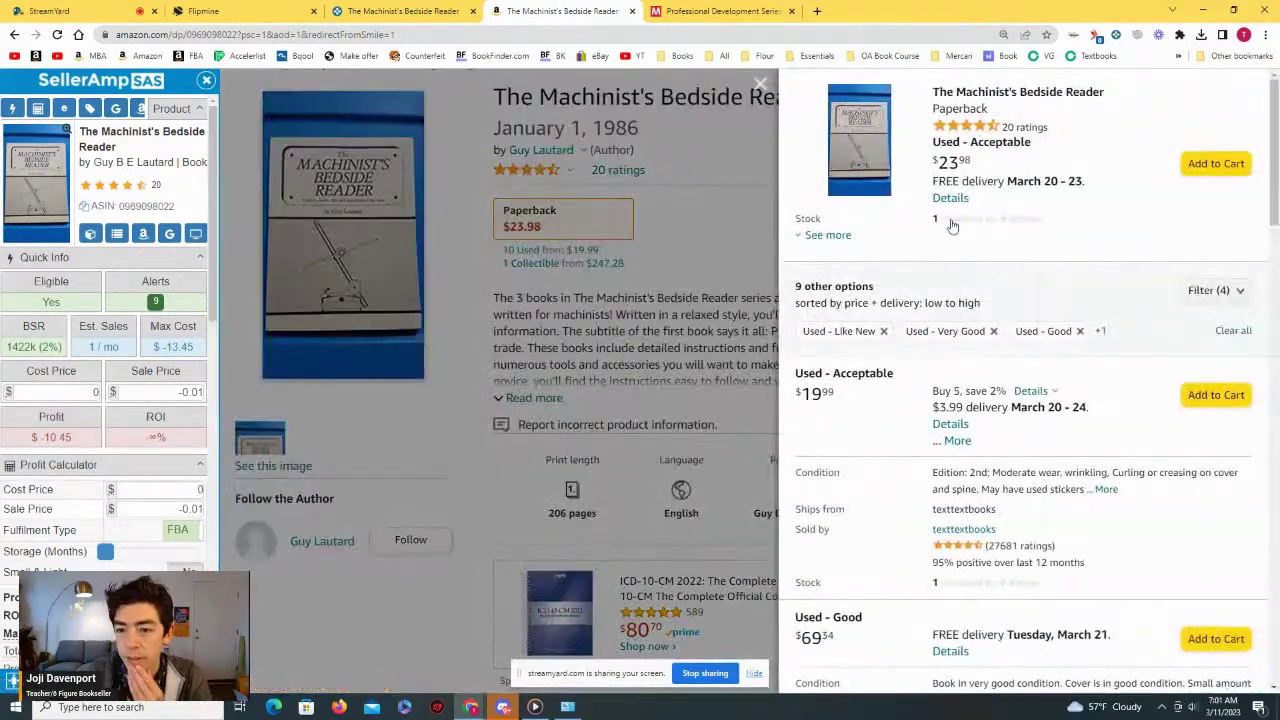
left_click(828, 236)
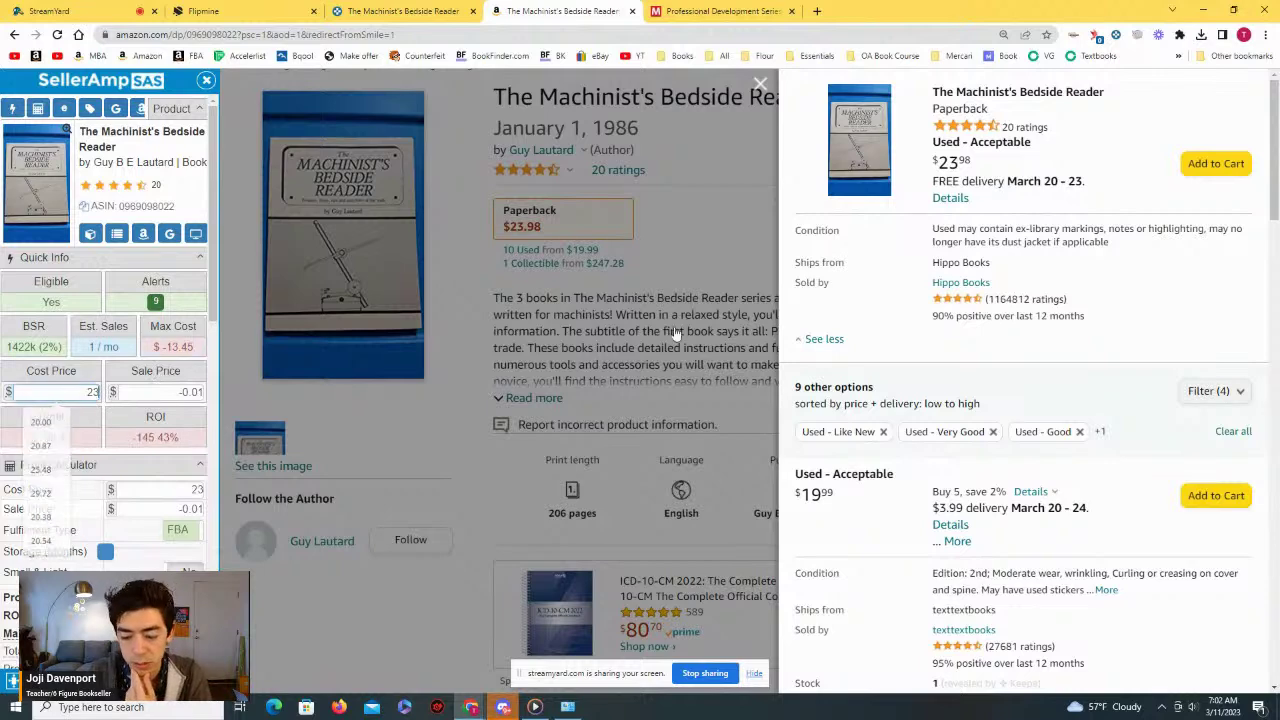
type(".98")
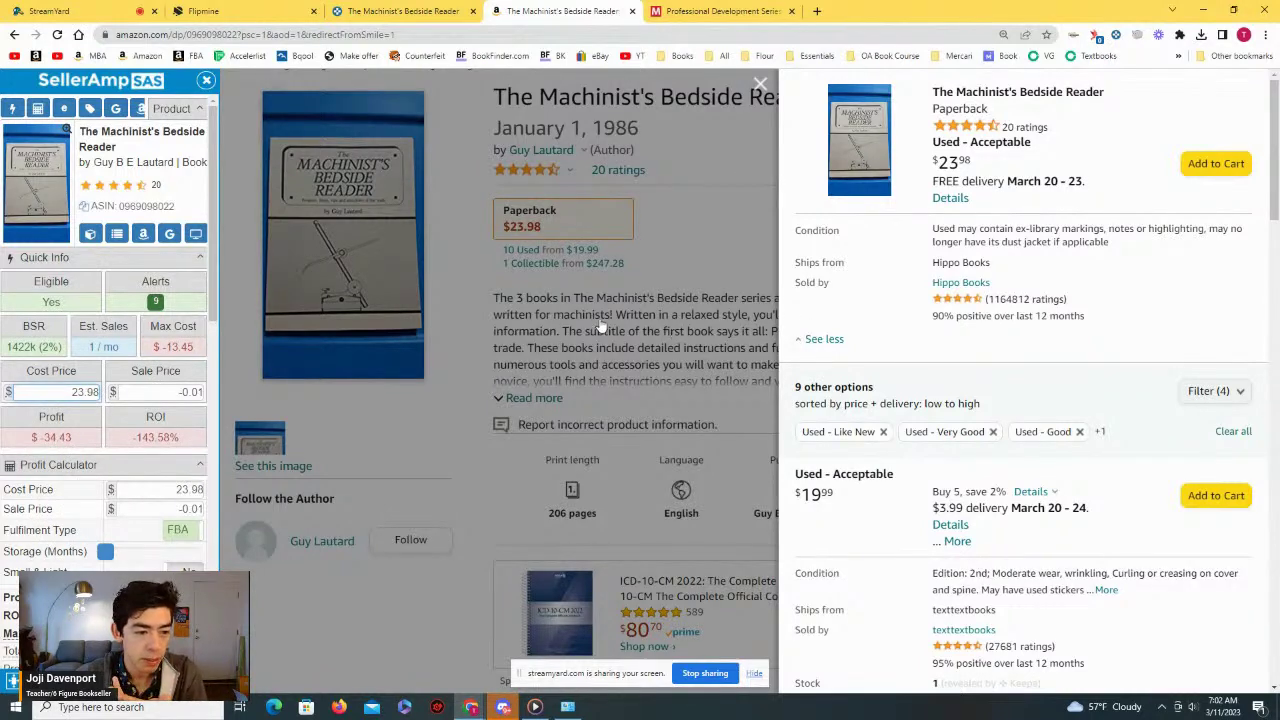
Step: Read the full condition note of the texttextbooks Used - Acceptable offer, compare it with the Hippo Books offer, and close the list
scroll(1085, 280, "down", 3)
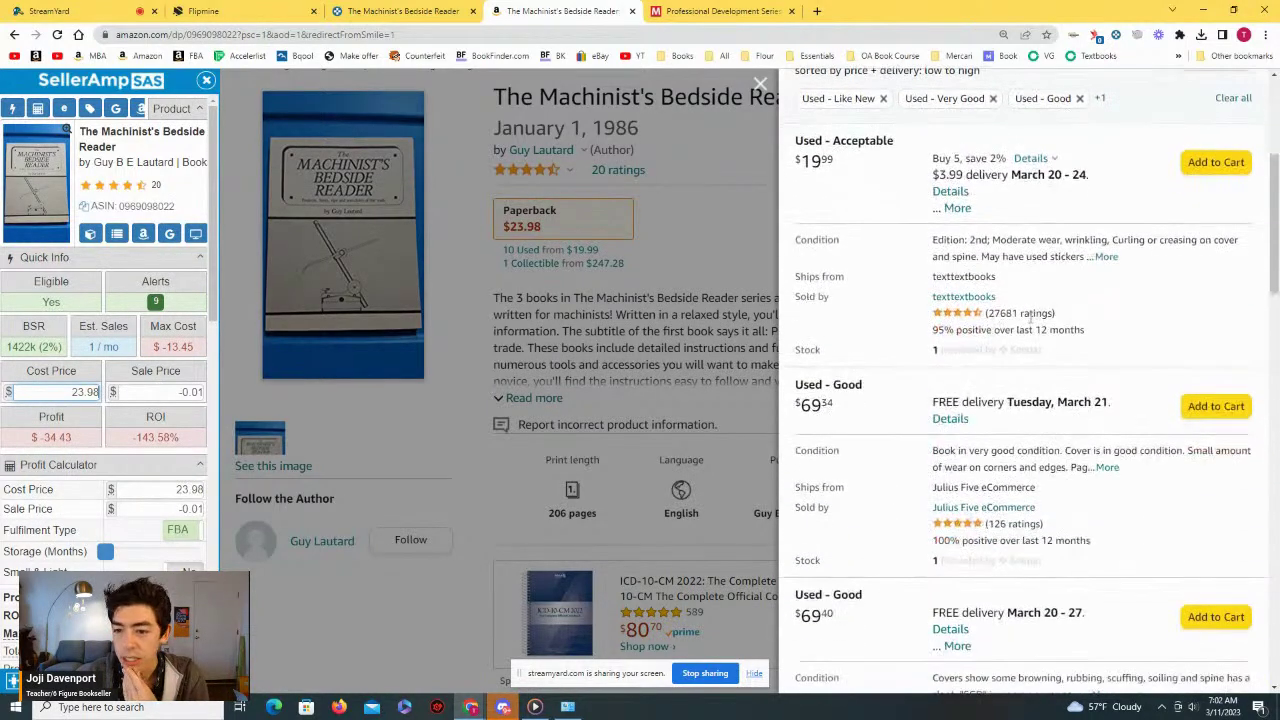
left_click(1106, 257)
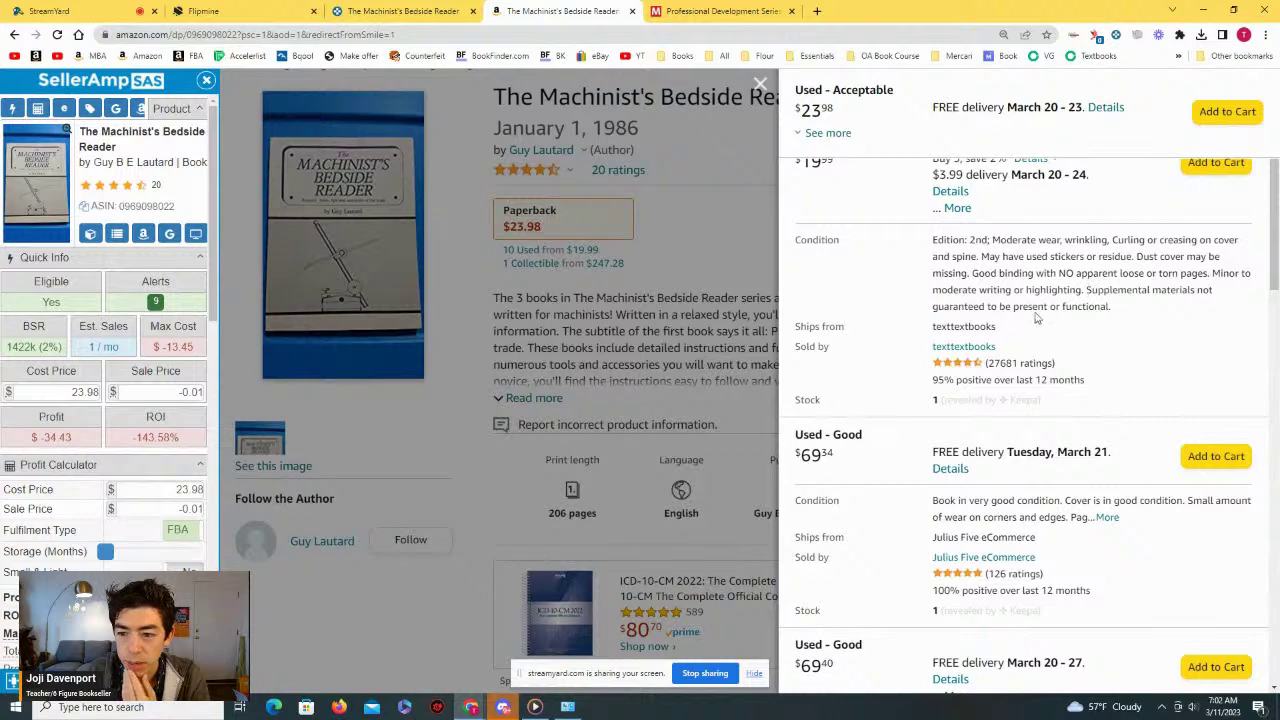
left_click_drag(1117, 316, 970, 273)
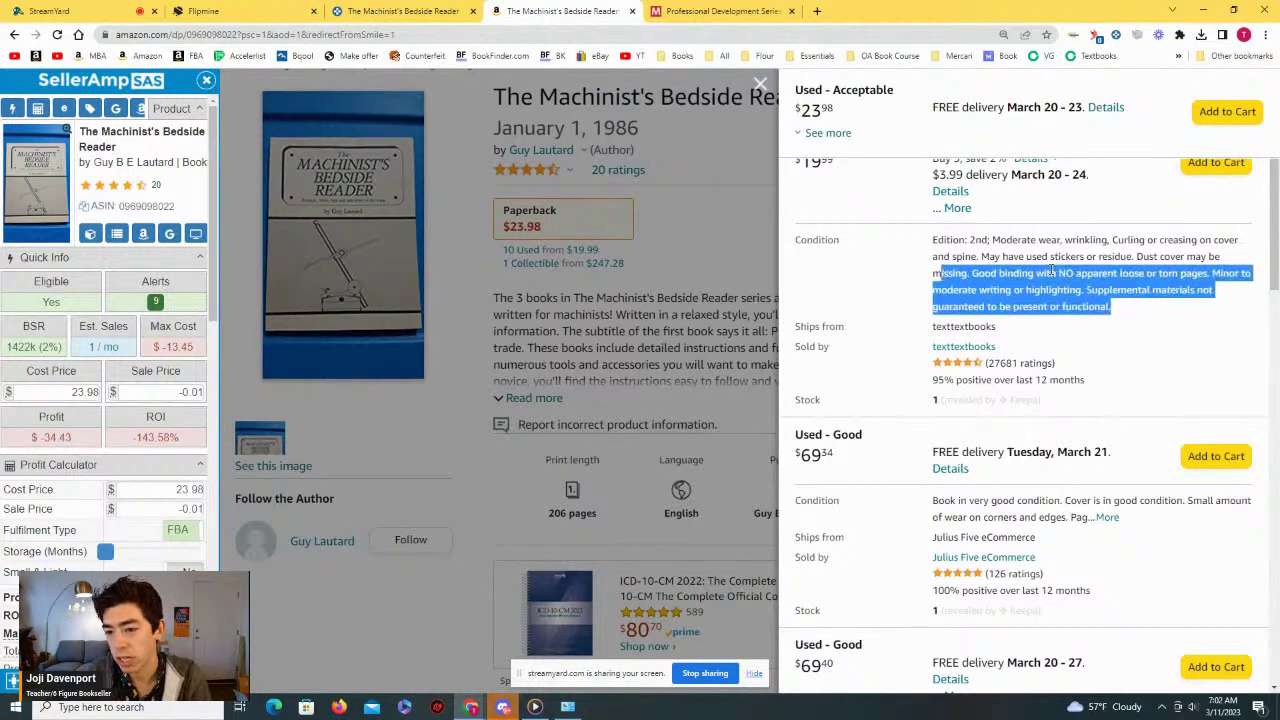
left_click(1053, 270)
scroll(1056, 272, "up", 3)
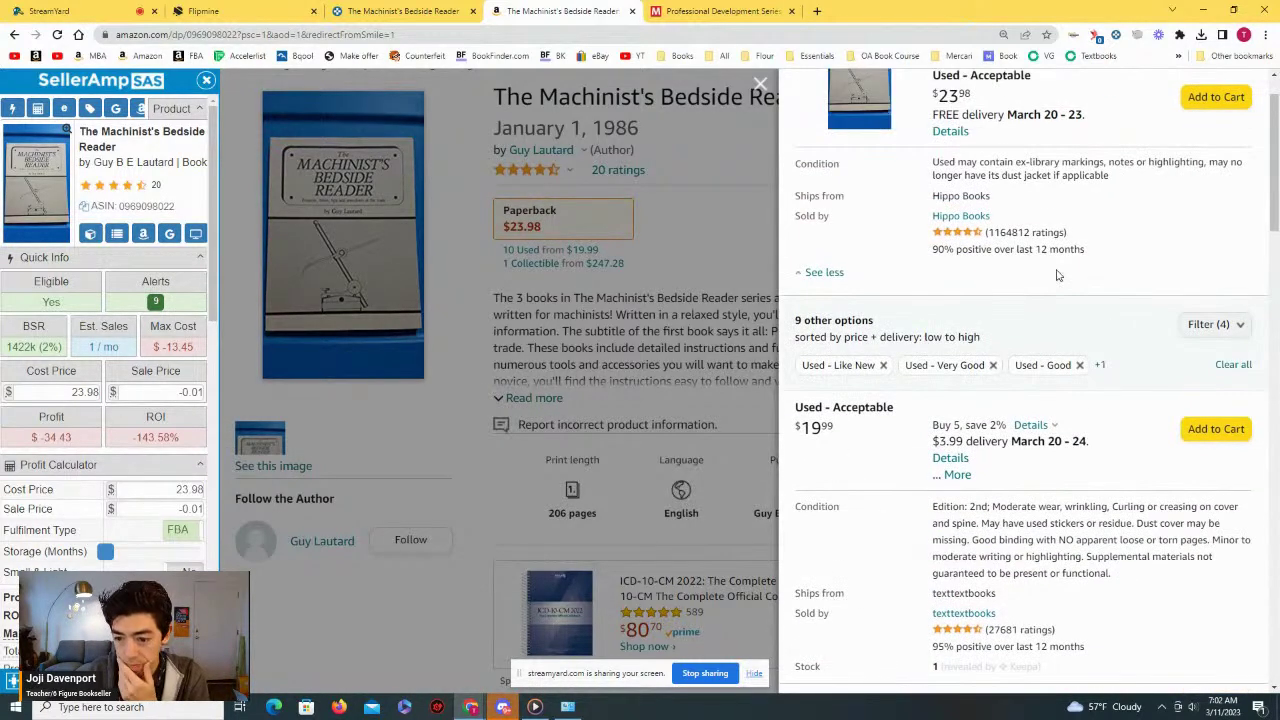
scroll(1058, 275, "down", 1)
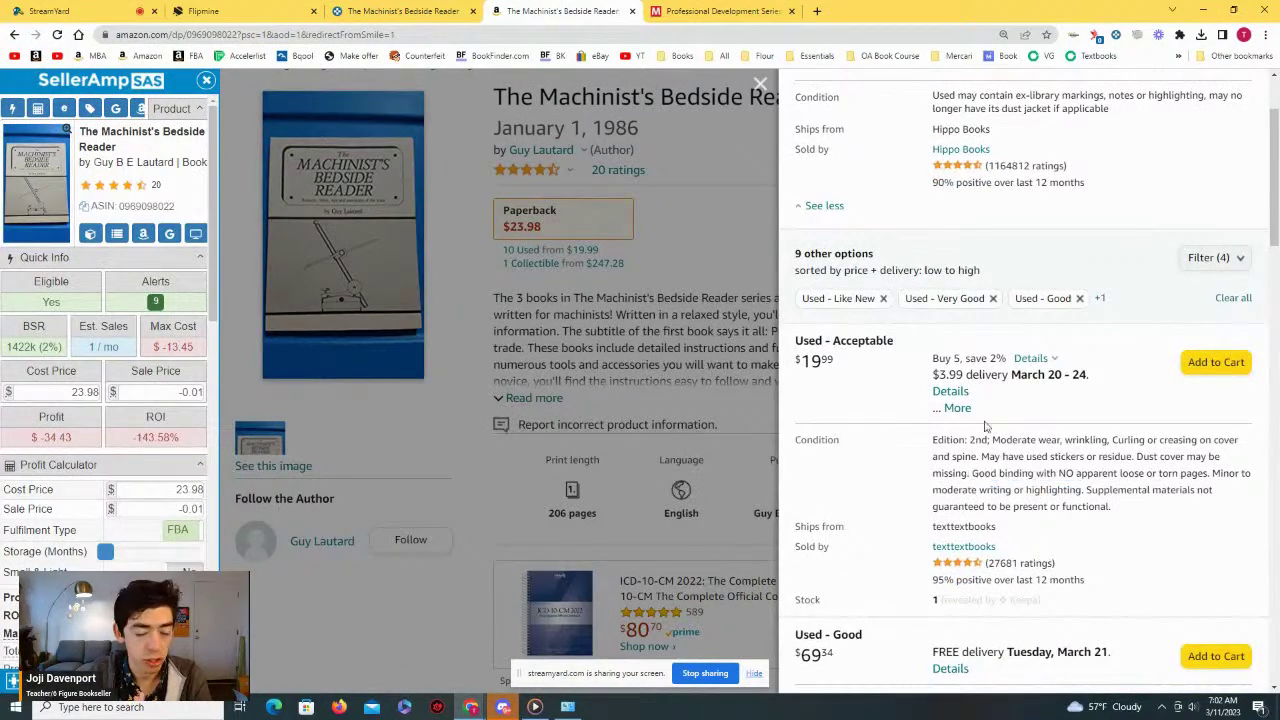
scroll(950, 315, "up", 2)
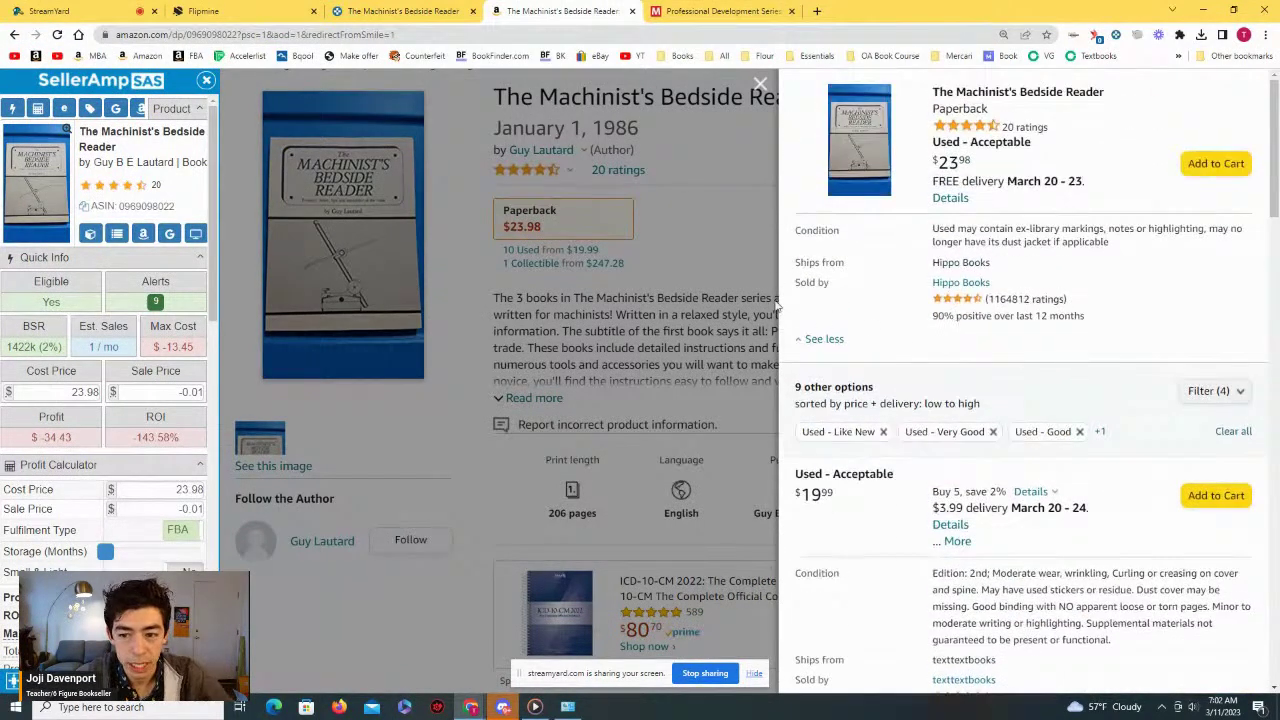
left_click(670, 325)
Step: Set the SellerAmp sale price to 65 to estimate the book's profit
scroll(627, 265, "up", 2)
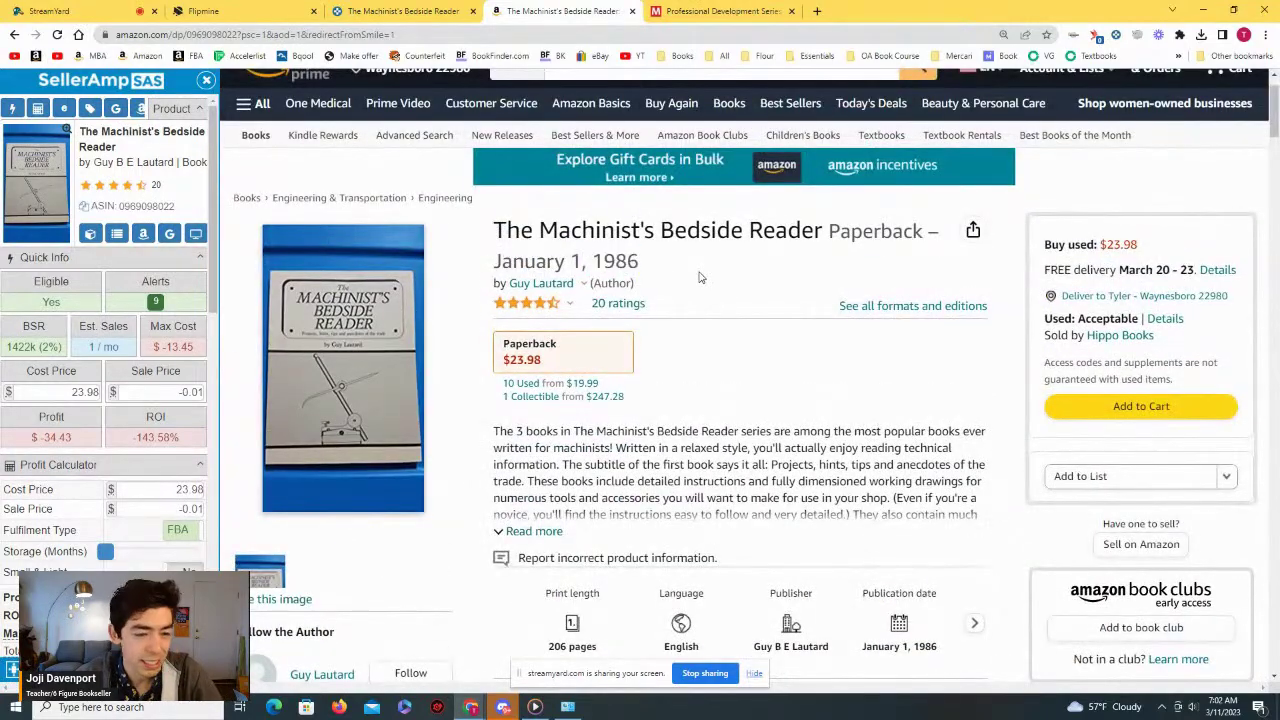
scroll(700, 277, "down", 10)
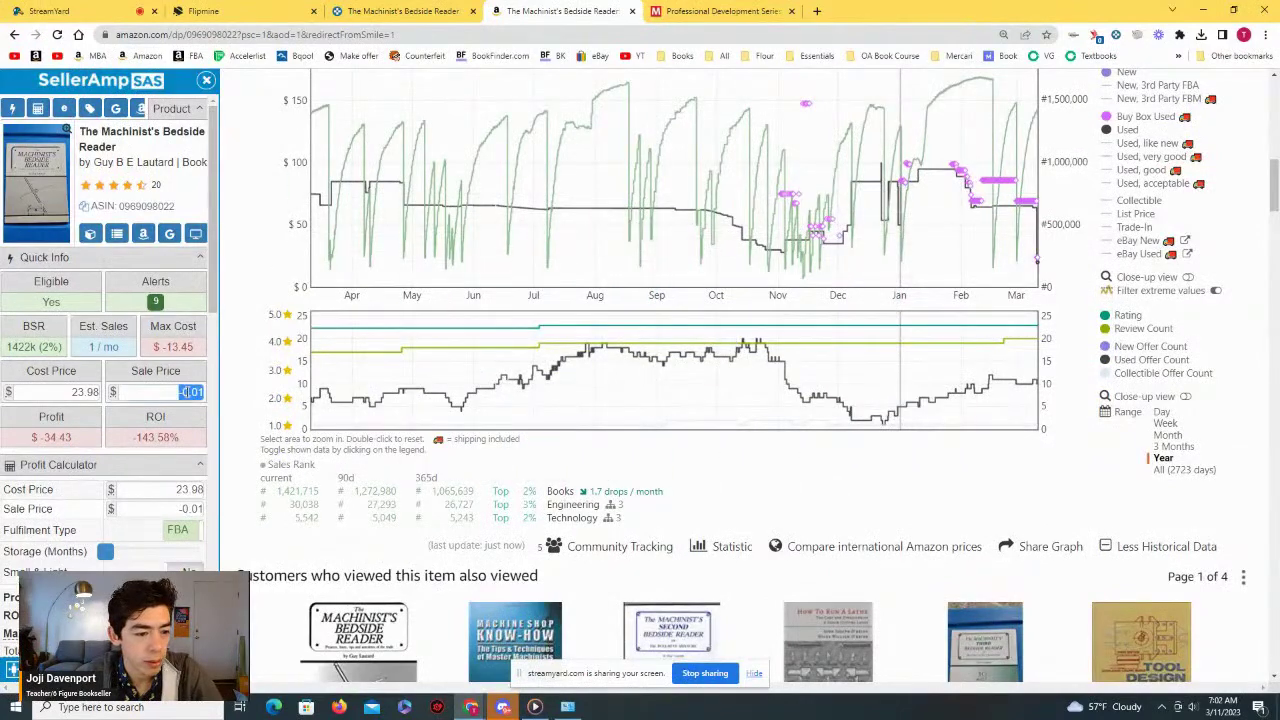
type("65")
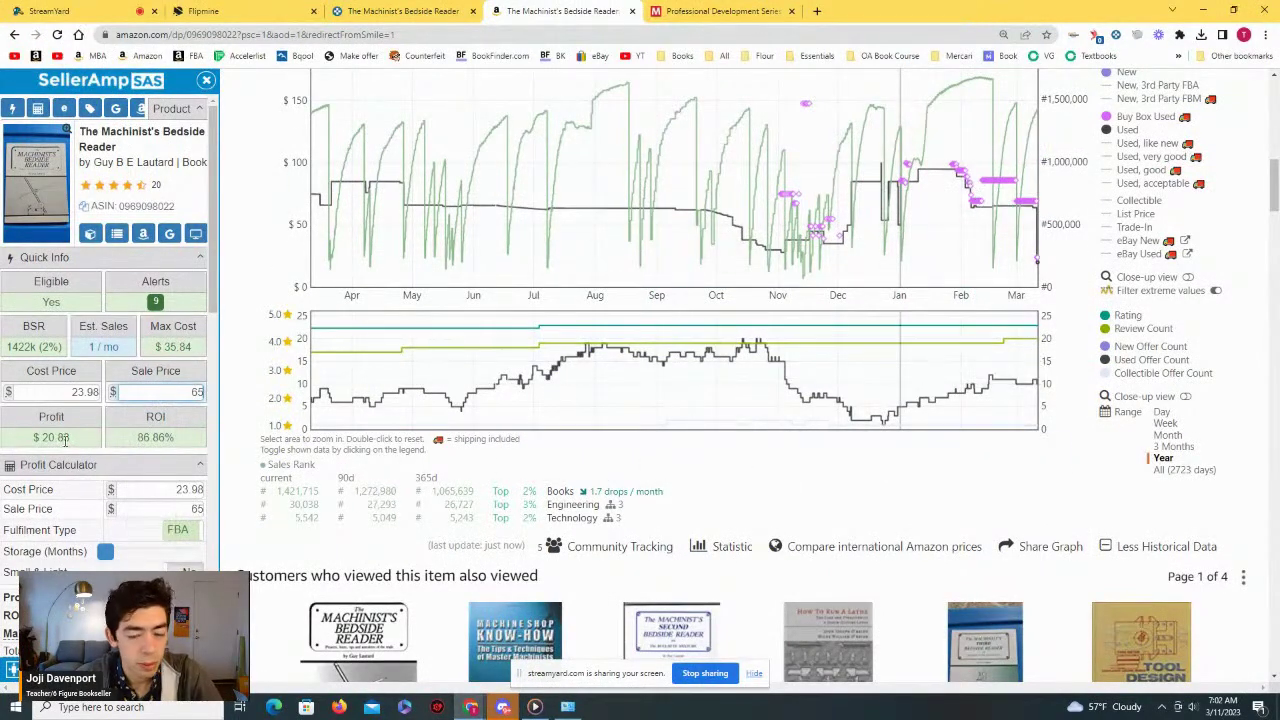
Step: Show the Keepa chart's full price history, and return it to the one-year range
scroll(1100, 440, "down", 1)
left_click(1175, 402)
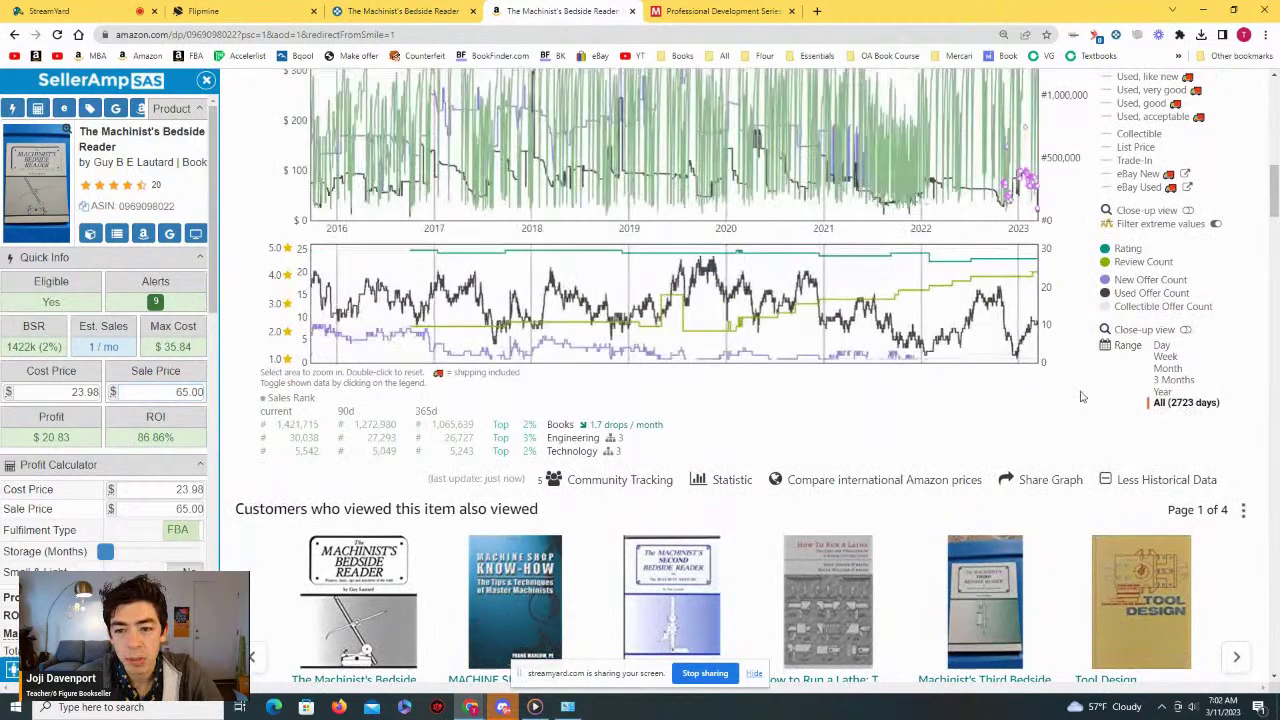
scroll(1080, 397, "up", 1)
left_click(1162, 457)
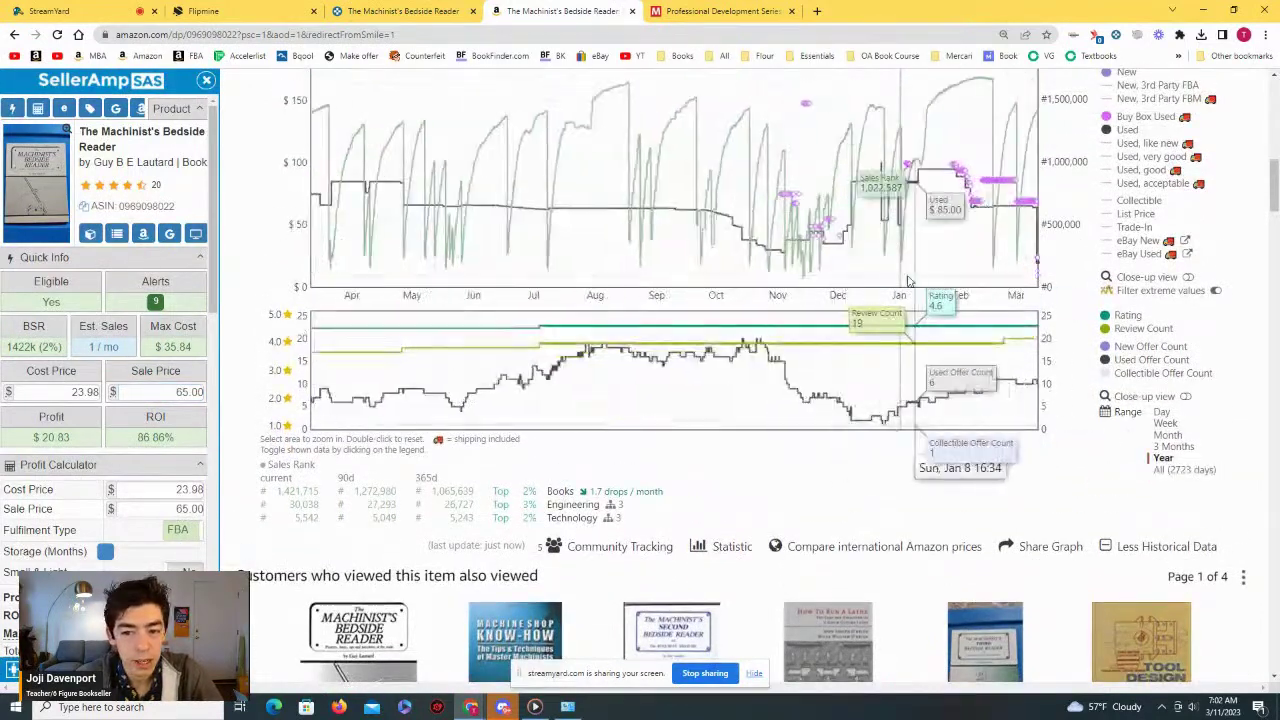
Step: Set the SellerAmp sale price to 86, and narrow the Keepa chart to the last three months
scroll(632, 228, "up", 1)
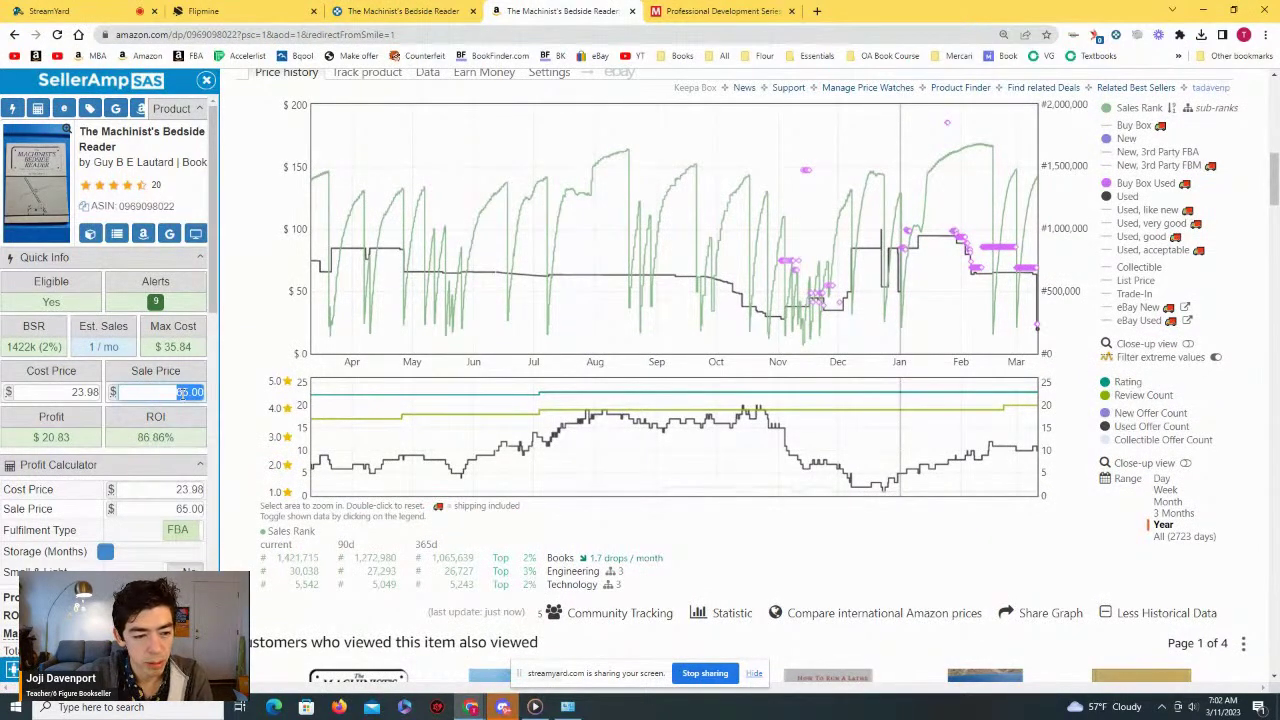
type("50")
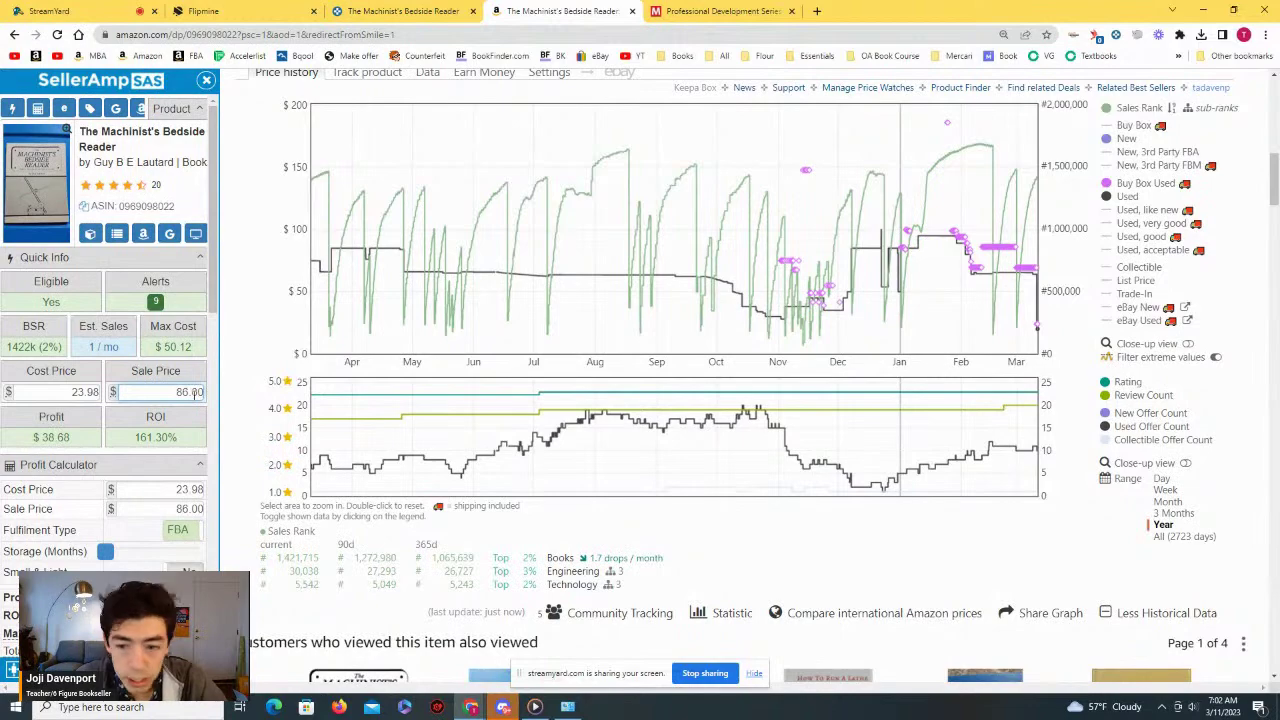
left_click(1176, 513)
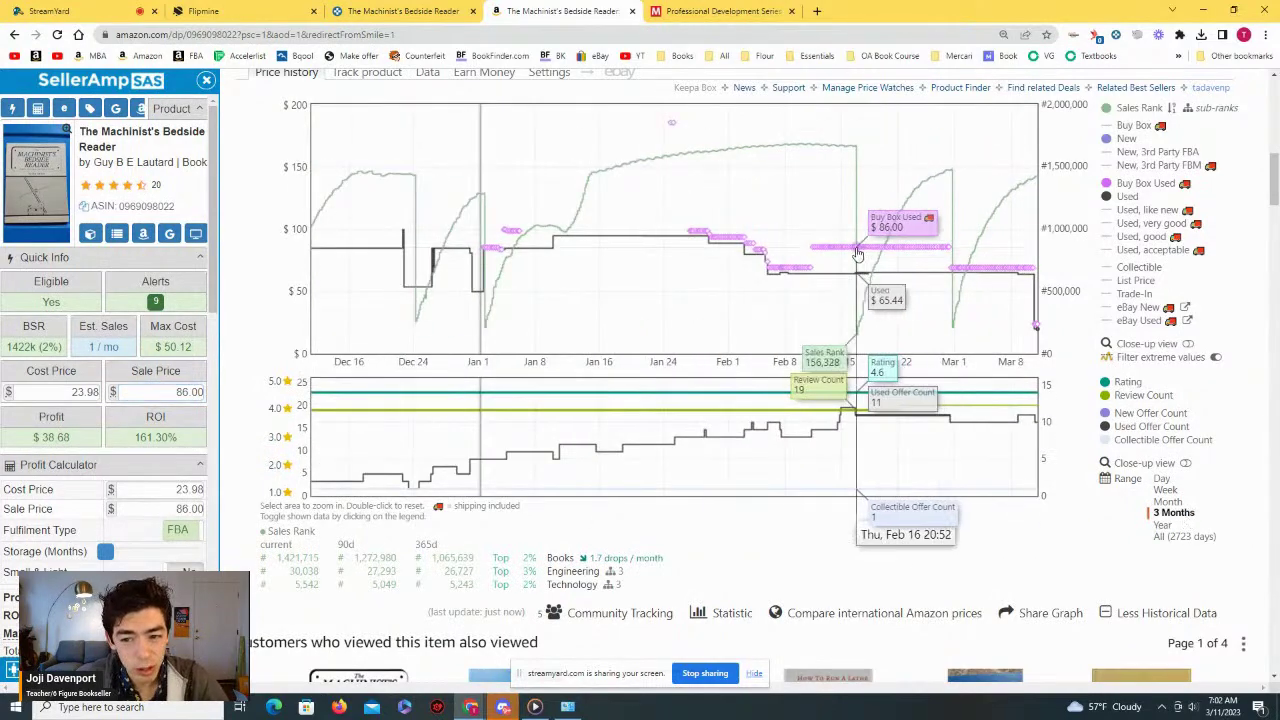
Step: Set the sale price to 65 in SellerAmp and show the Machinist's Bedside Reader price history for the year
left_click(857, 262)
left_click(936, 219)
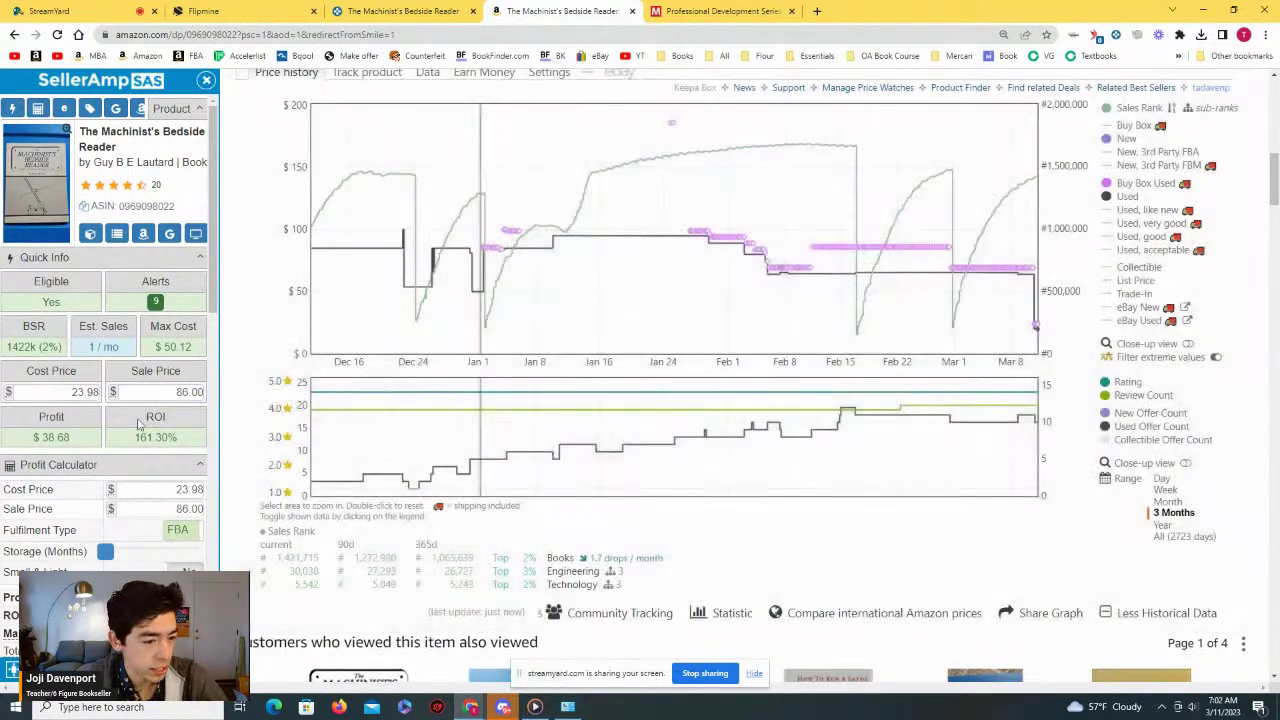
type("65")
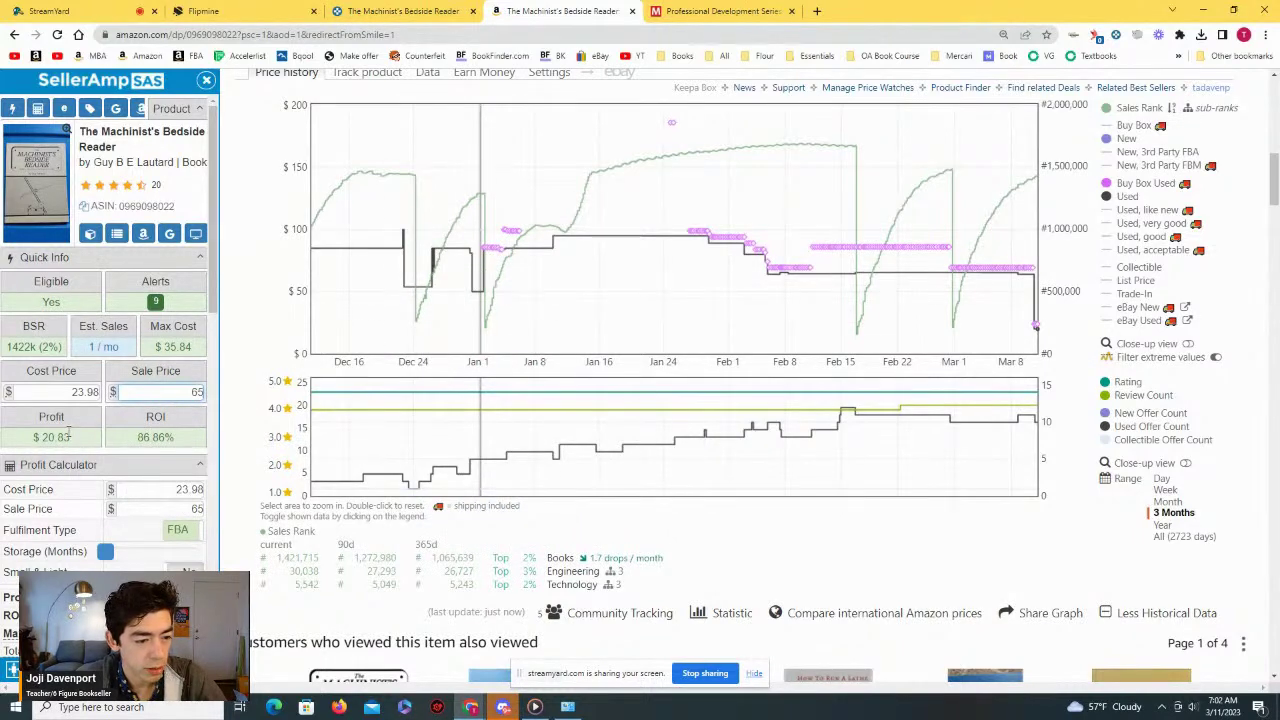
left_click(1191, 524)
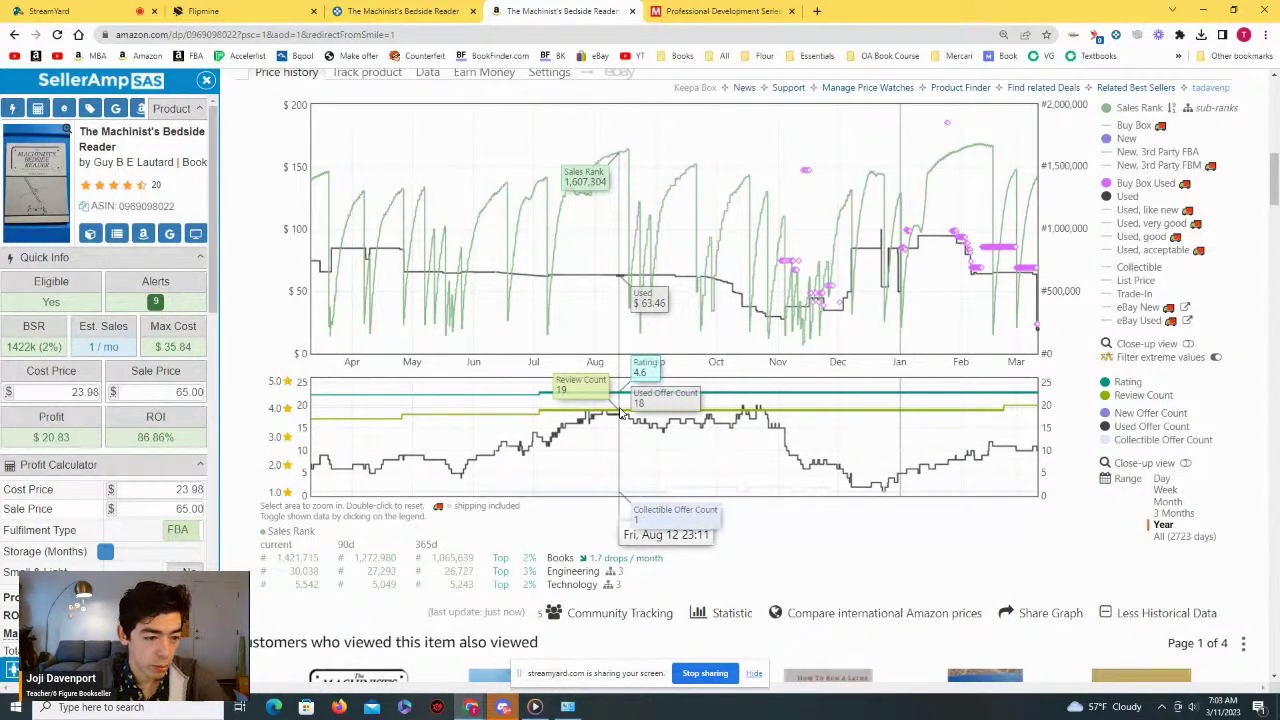
scroll(600, 380, "up", 4)
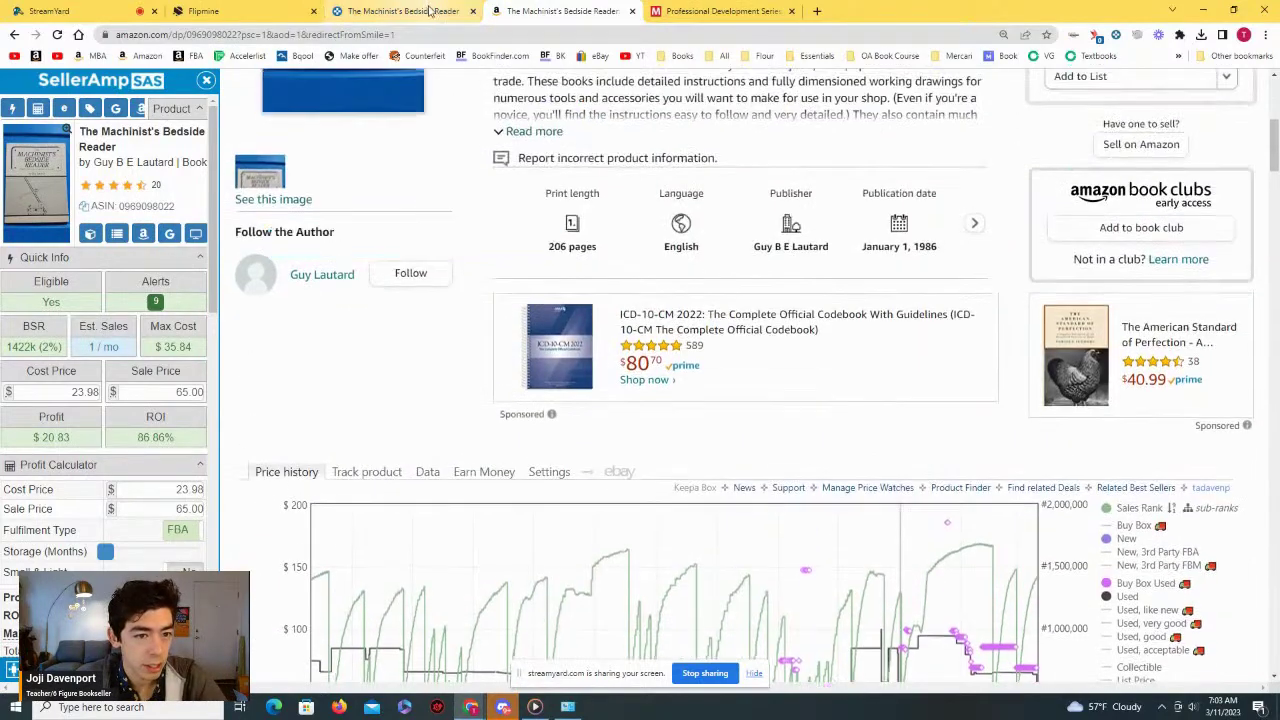
Step: Return to the Keepa deals, open the TEXES PPR EC-12 Study Guide chart and inspect its latest used-price drop before restoring the year range
left_click(430, 11)
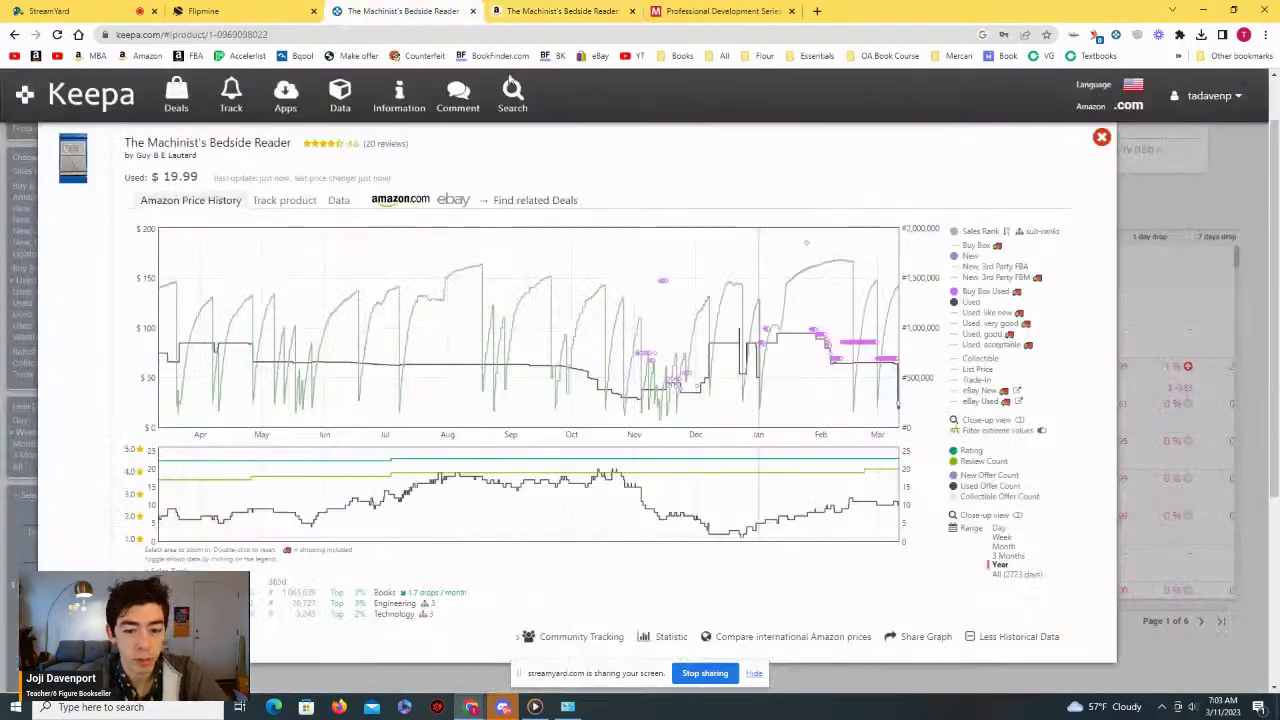
left_click(1101, 137)
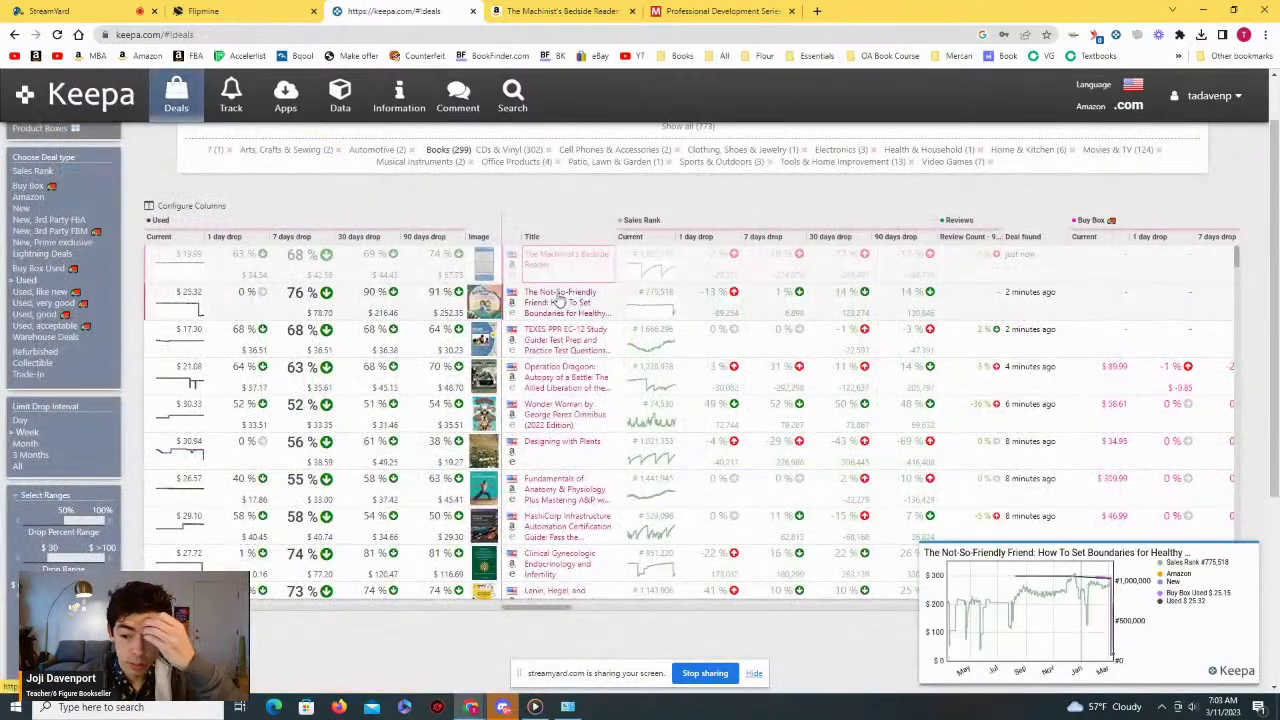
left_click(549, 345)
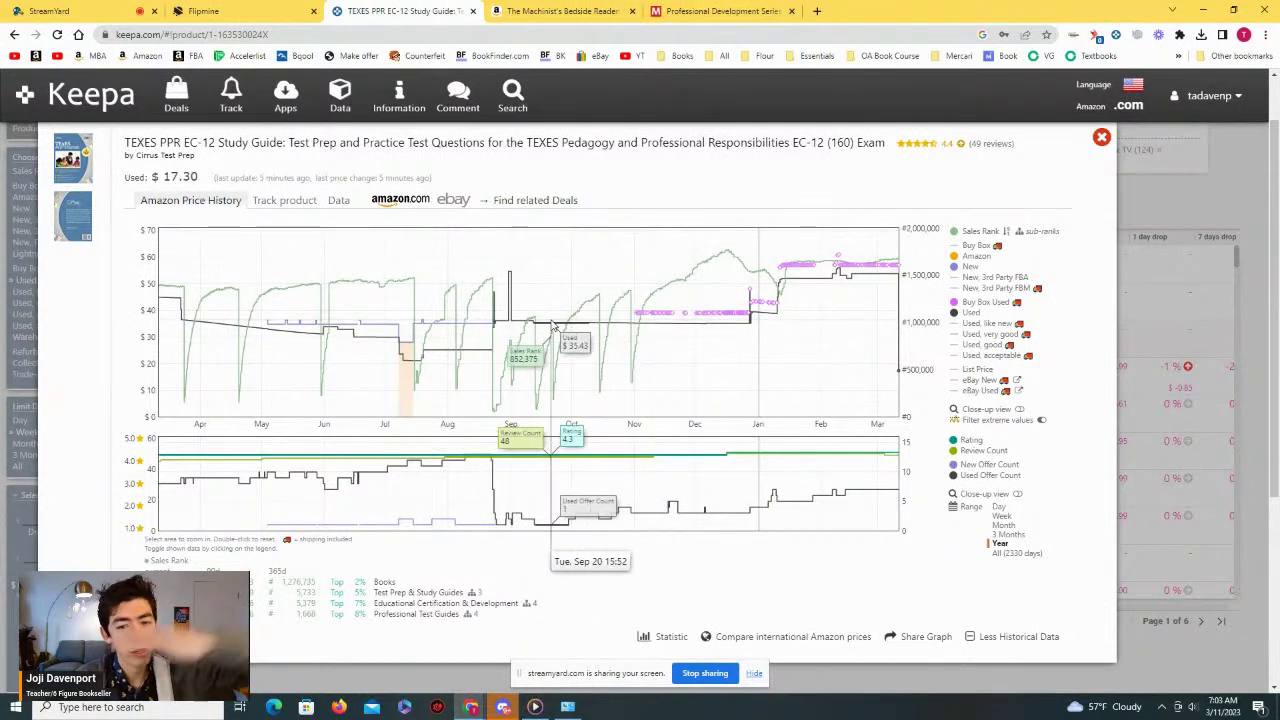
left_click_drag(884, 350, 899, 368)
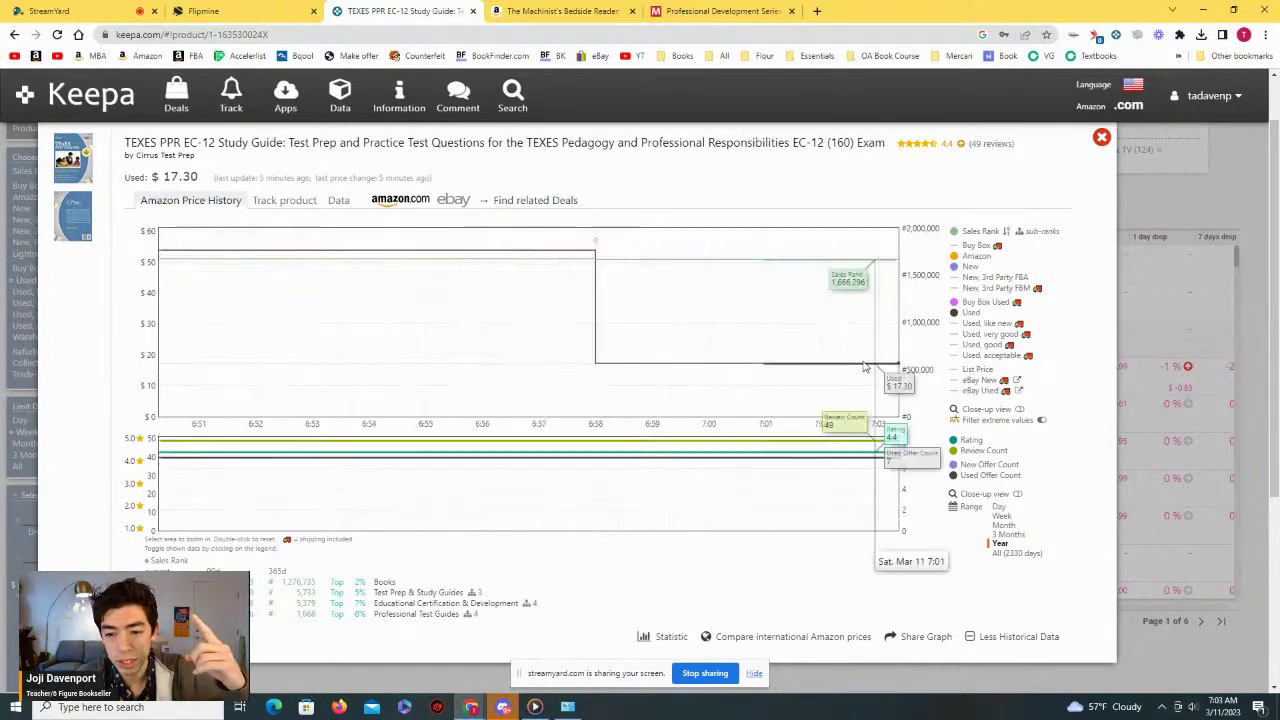
left_click(1002, 543)
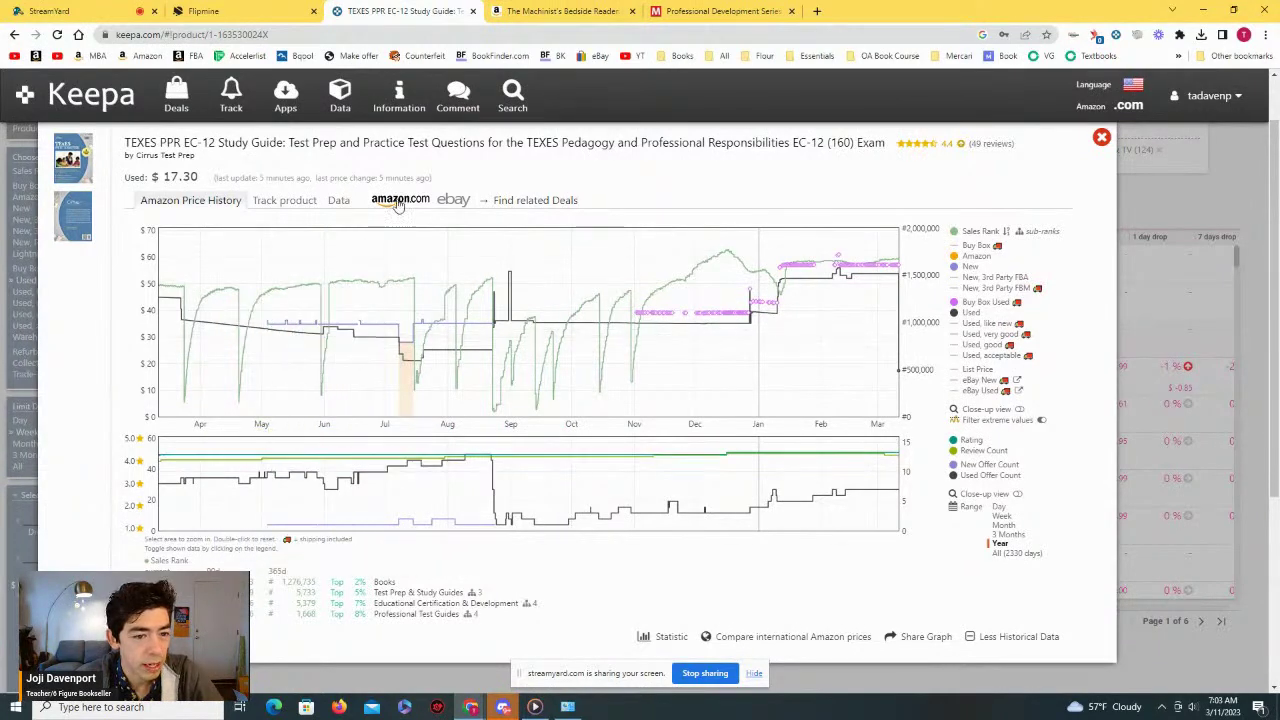
Step: Open the TEXES study guide's Amazon listing and review the prices and conditions of its used offers
left_click(578, 273)
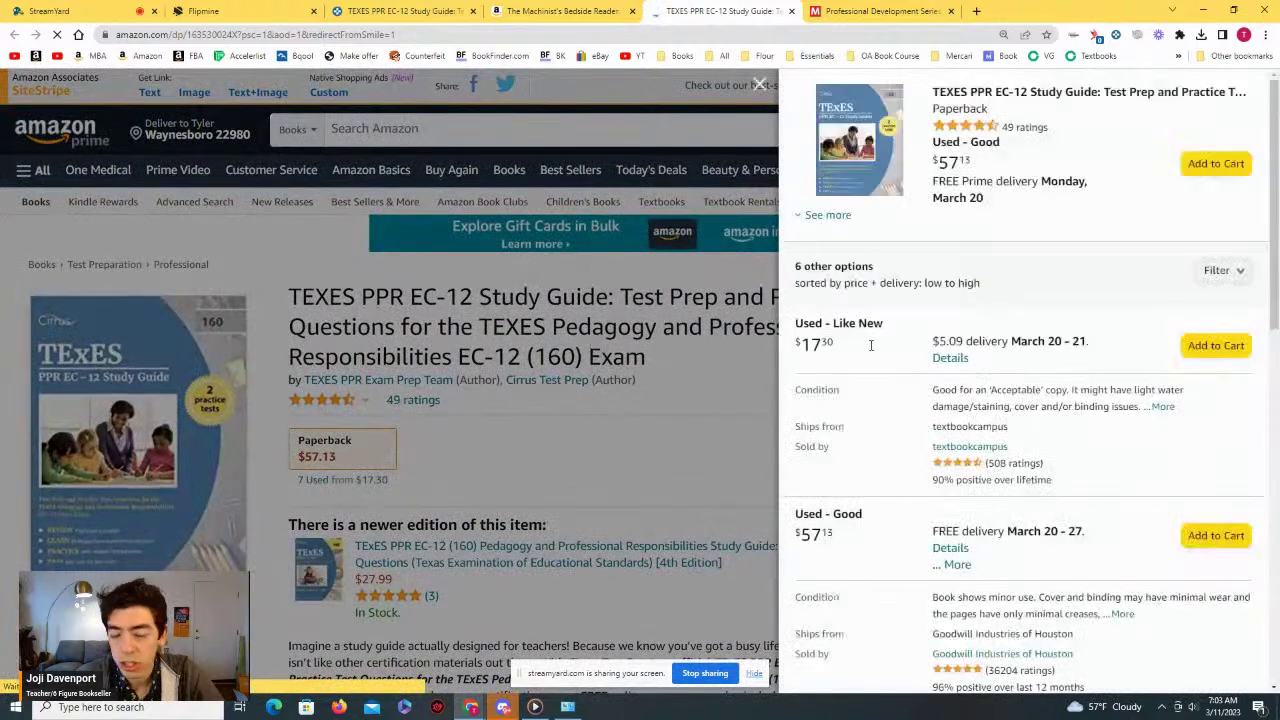
scroll(888, 363, "down", 1)
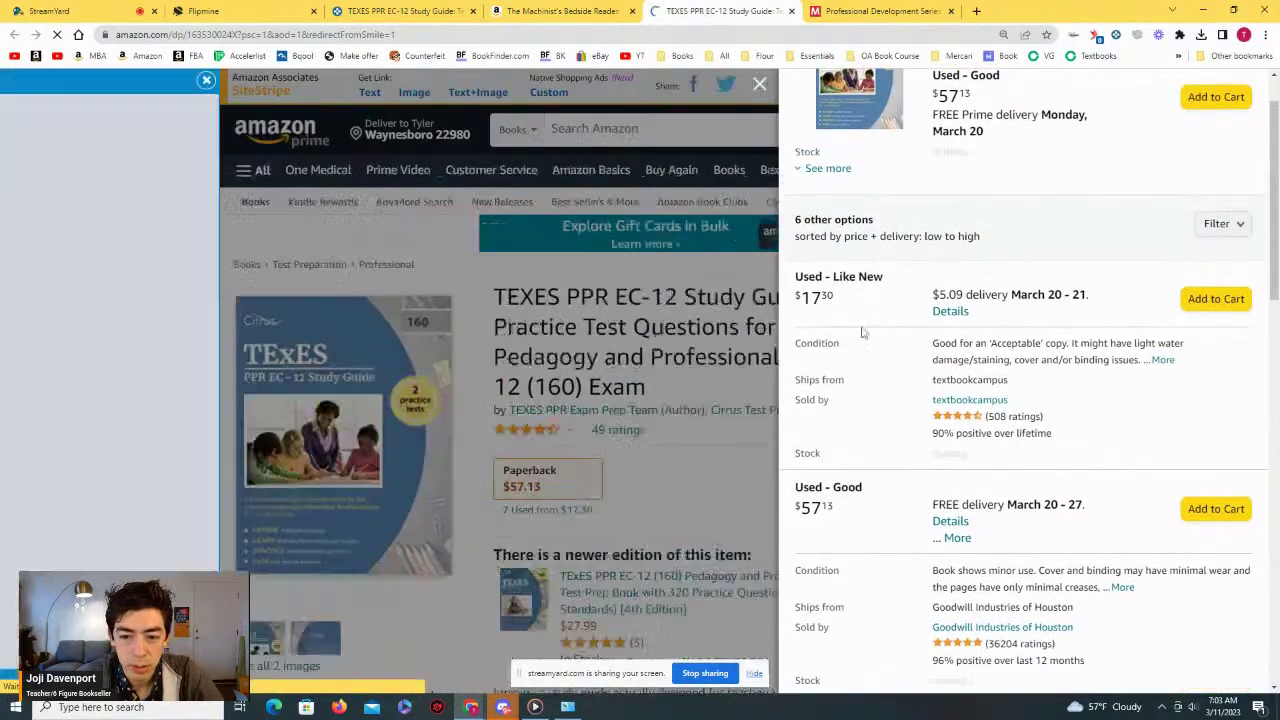
scroll(884, 362, "up", 1)
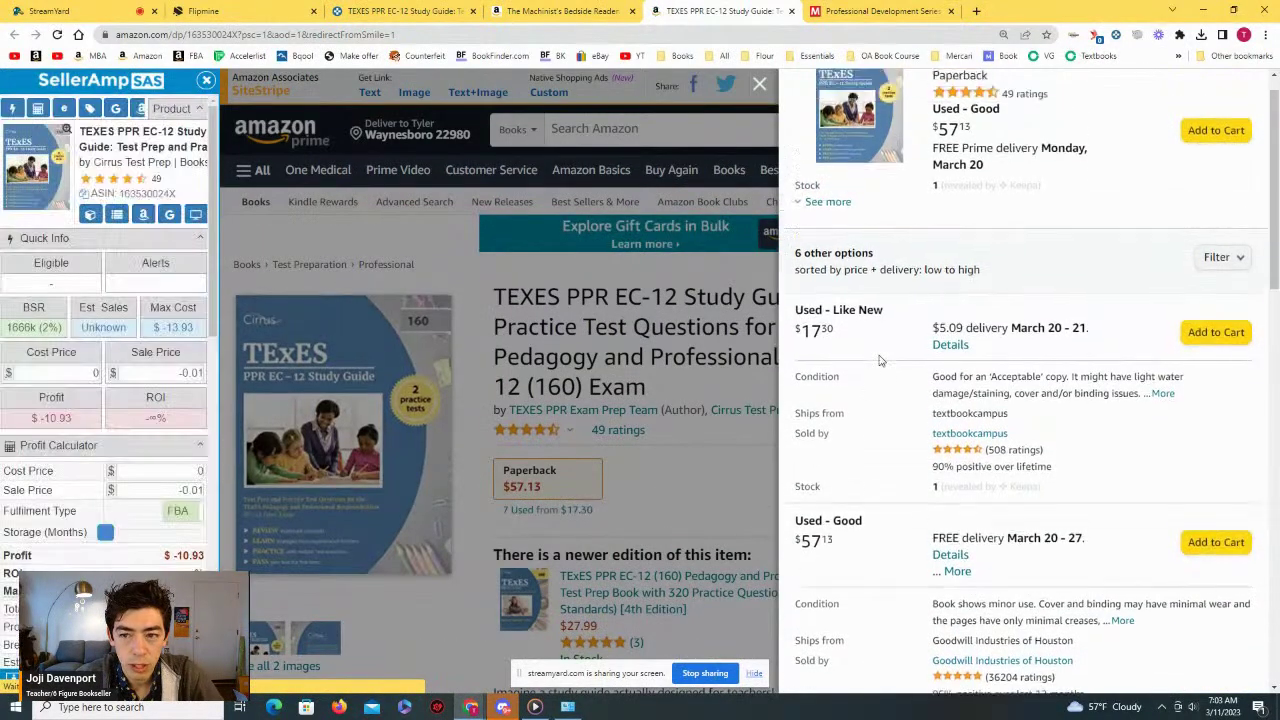
scroll(880, 399, "down", 4)
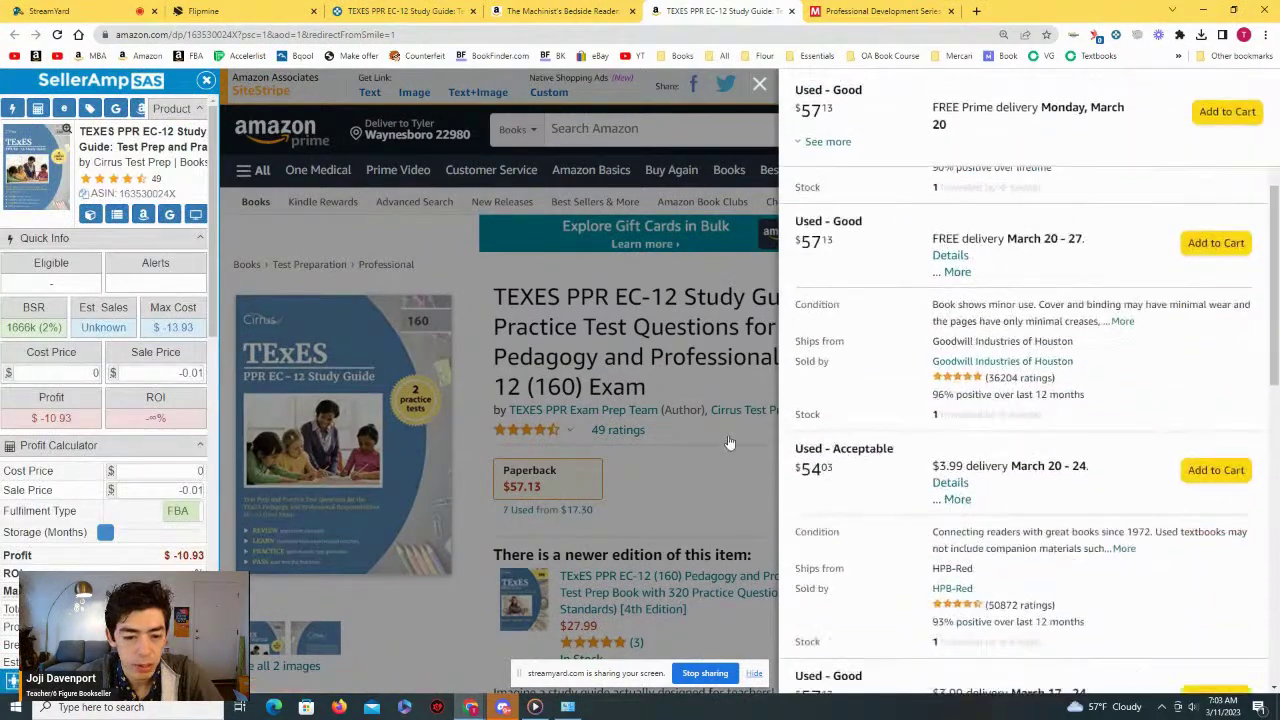
Step: Close the offers list and preview the price chart of the study guide's newer edition
left_click(729, 443)
scroll(729, 440, "down", 3)
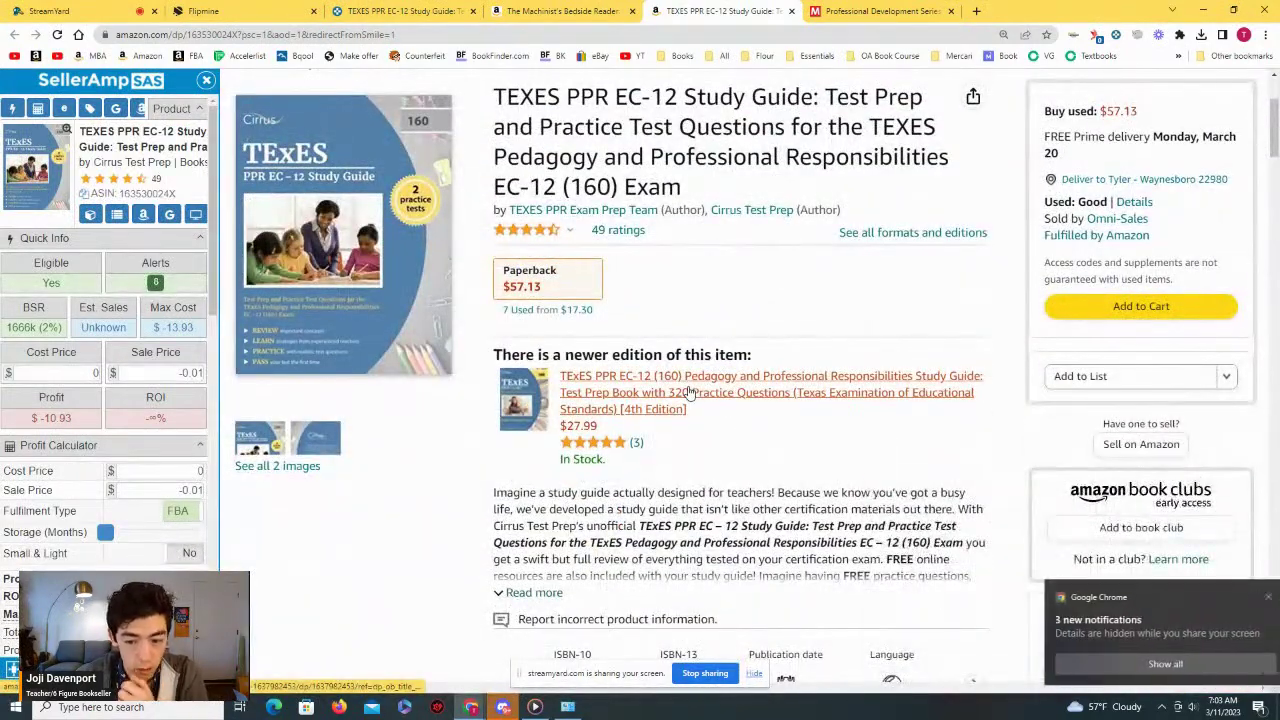
mouse_move(680, 392)
scroll(675, 260, "down", 2)
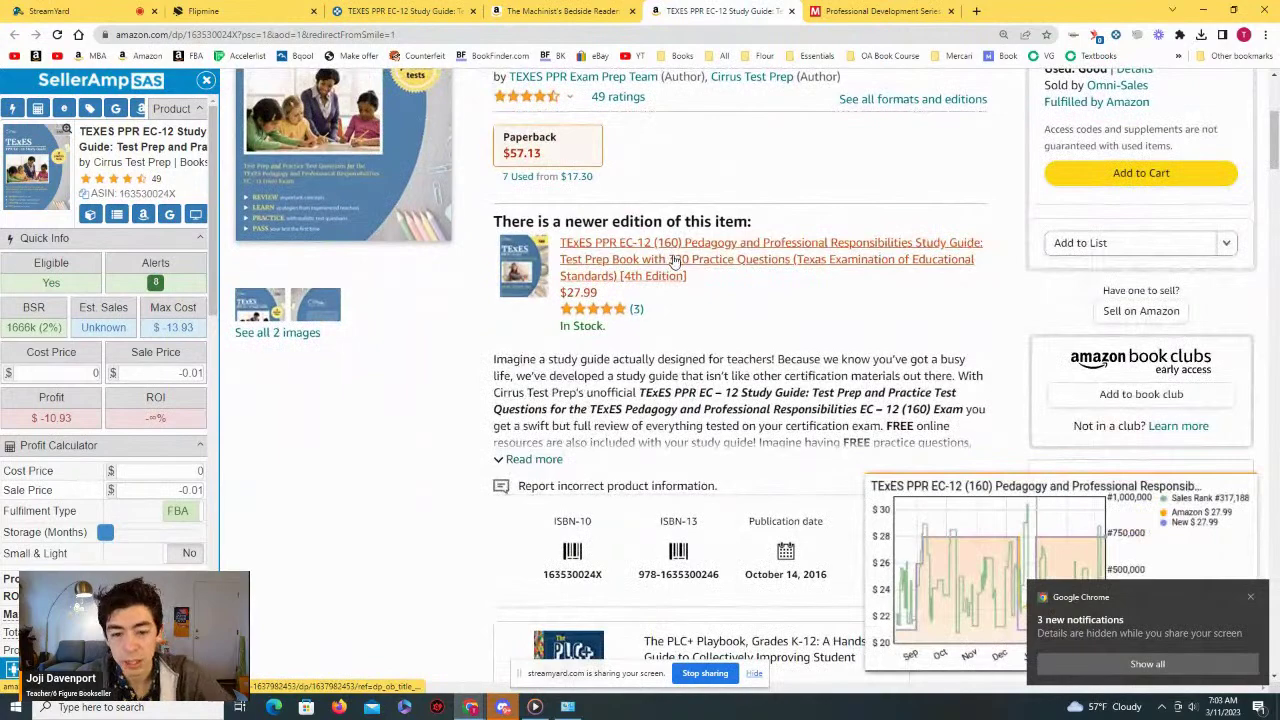
scroll(690, 263, "down", 2)
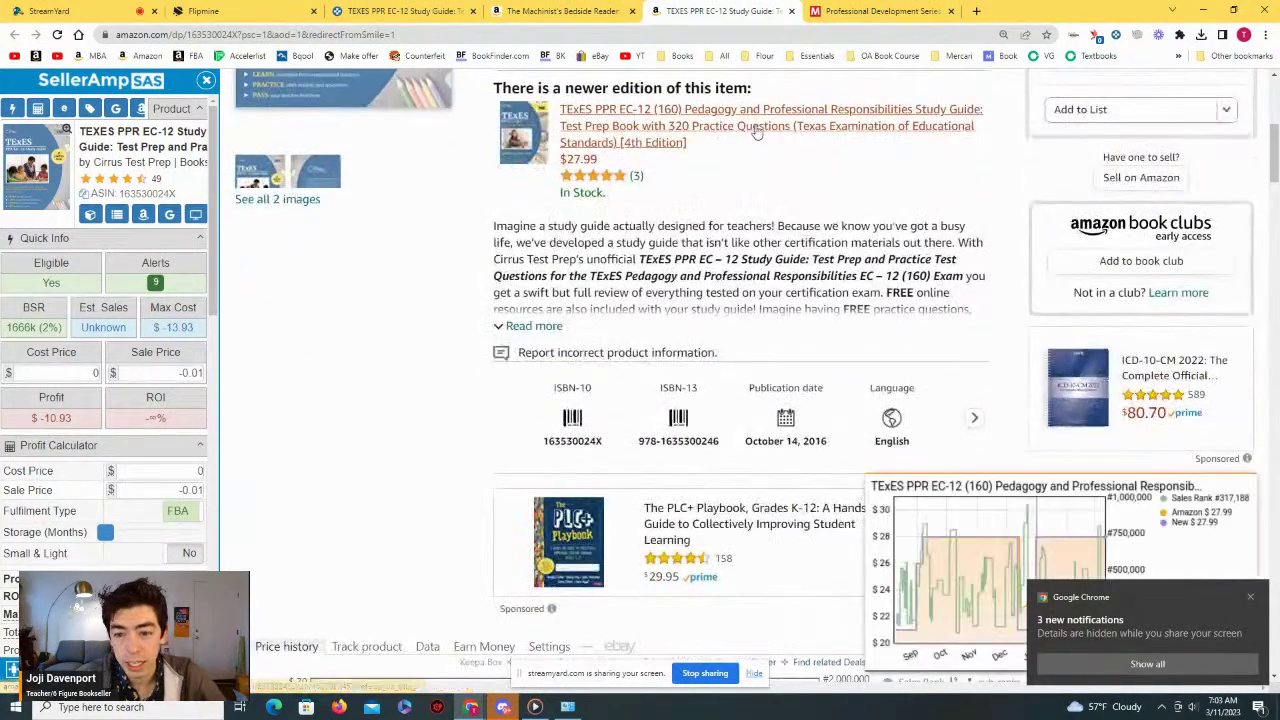
Step: Examine the study guide's price history on Amazon over all available days and over the last 3 months
scroll(937, 427, "down", 10)
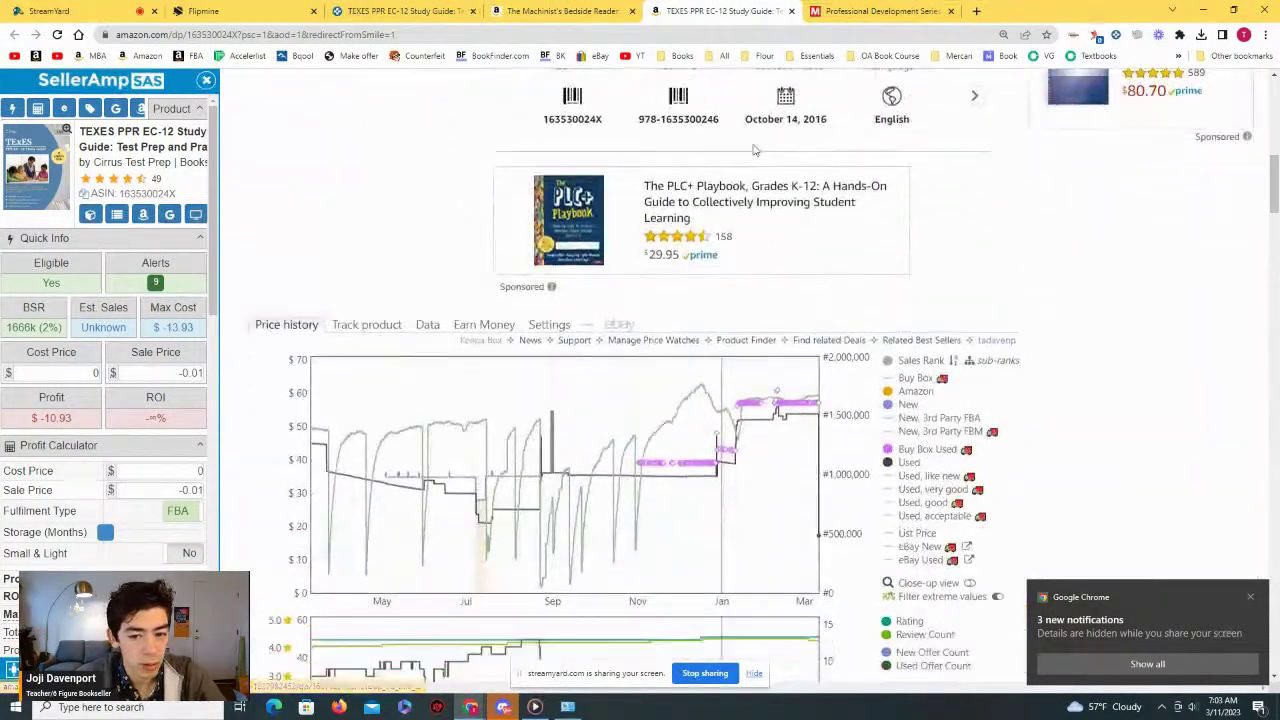
left_click(937, 420)
scroll(850, 373, "up", 1)
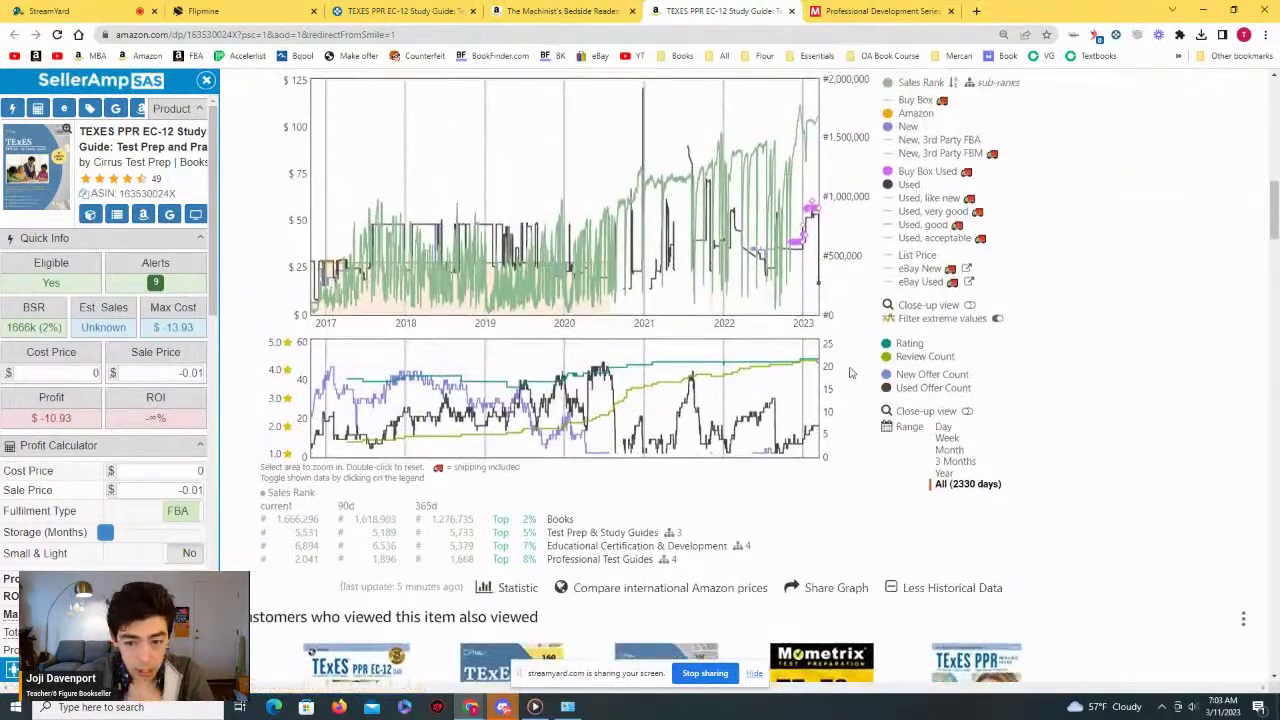
left_click(953, 461)
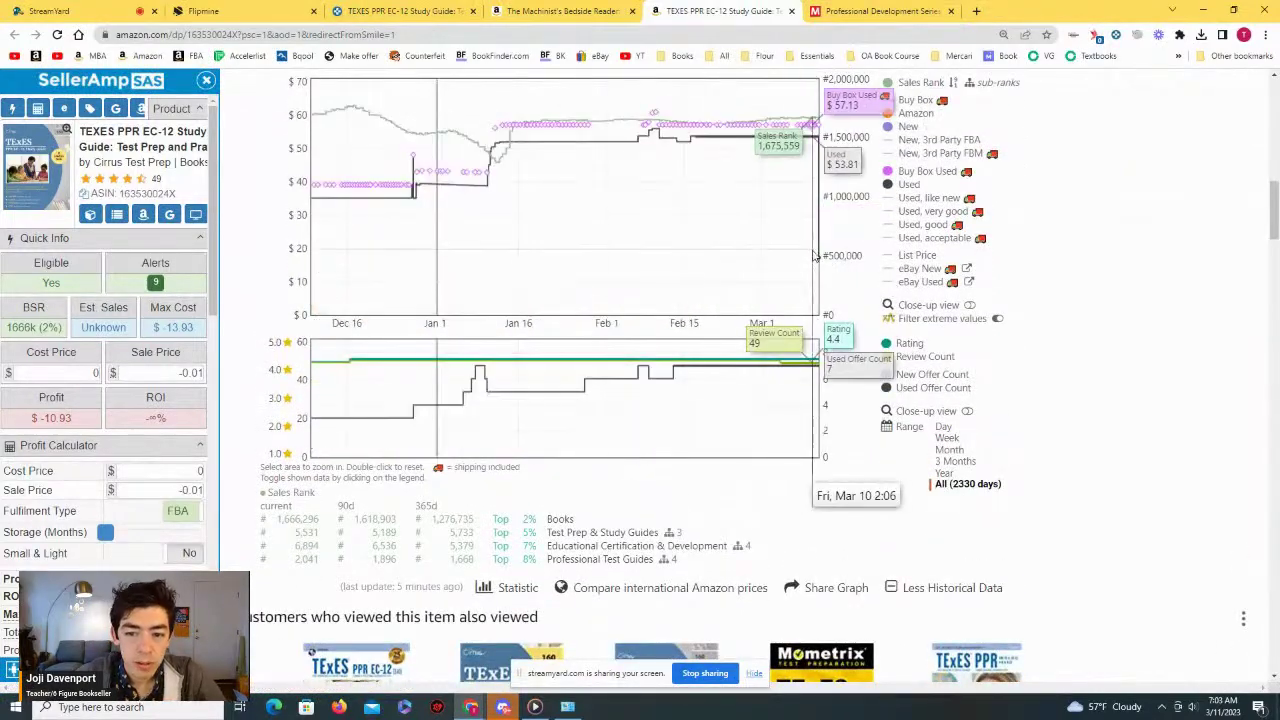
left_click(960, 482)
scroll(800, 400, "up", 15)
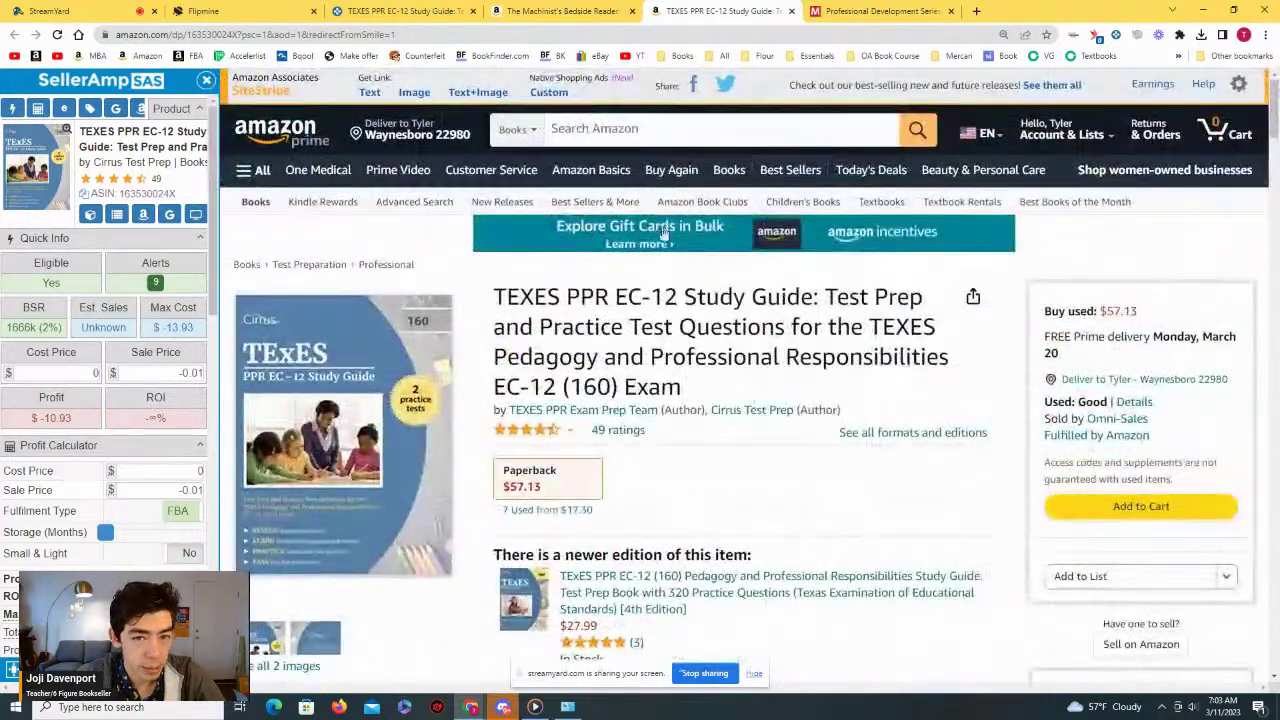
Step: Close the TEXES study guide's Amazon tab and move The Machinist's Bedside Reader tab to the end of the tab row
left_click(590, 11)
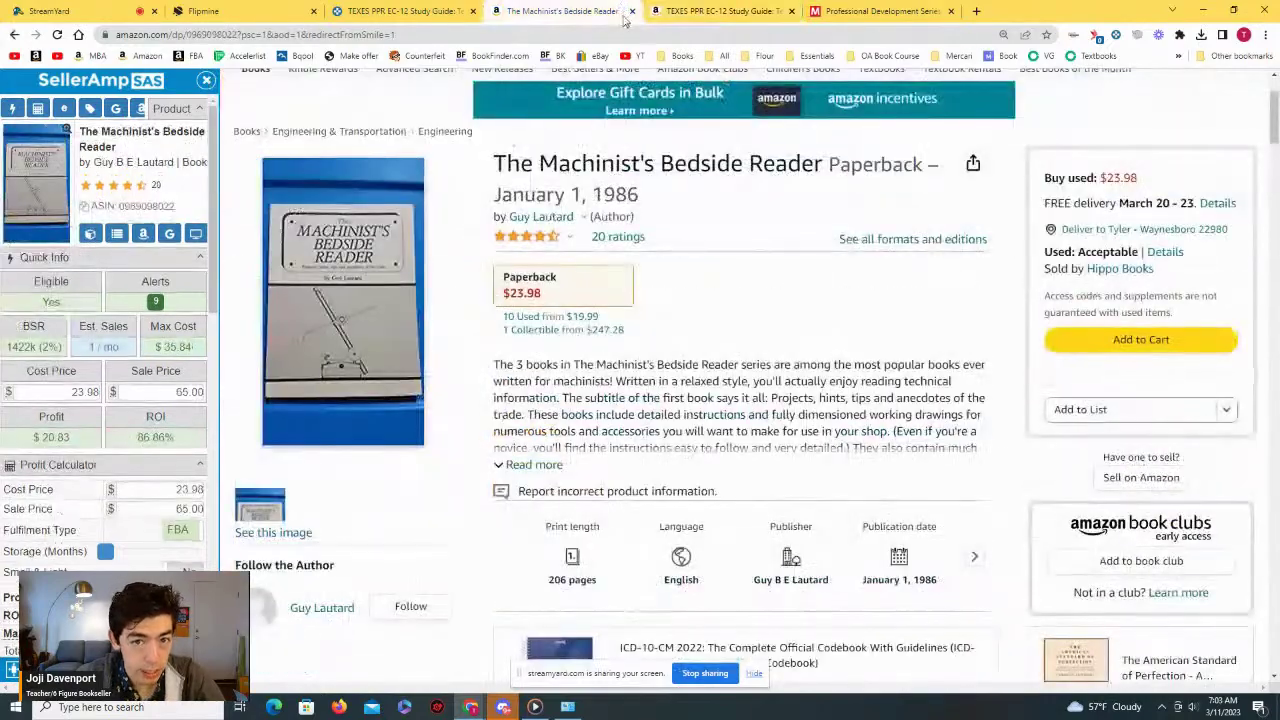
left_click(735, 11)
left_click(791, 13)
left_click_drag(565, 12, 823, 13)
Step: Return to the Keepa deals list, close the TEXES chart and open the Operation Dragoon deal
left_click(415, 12)
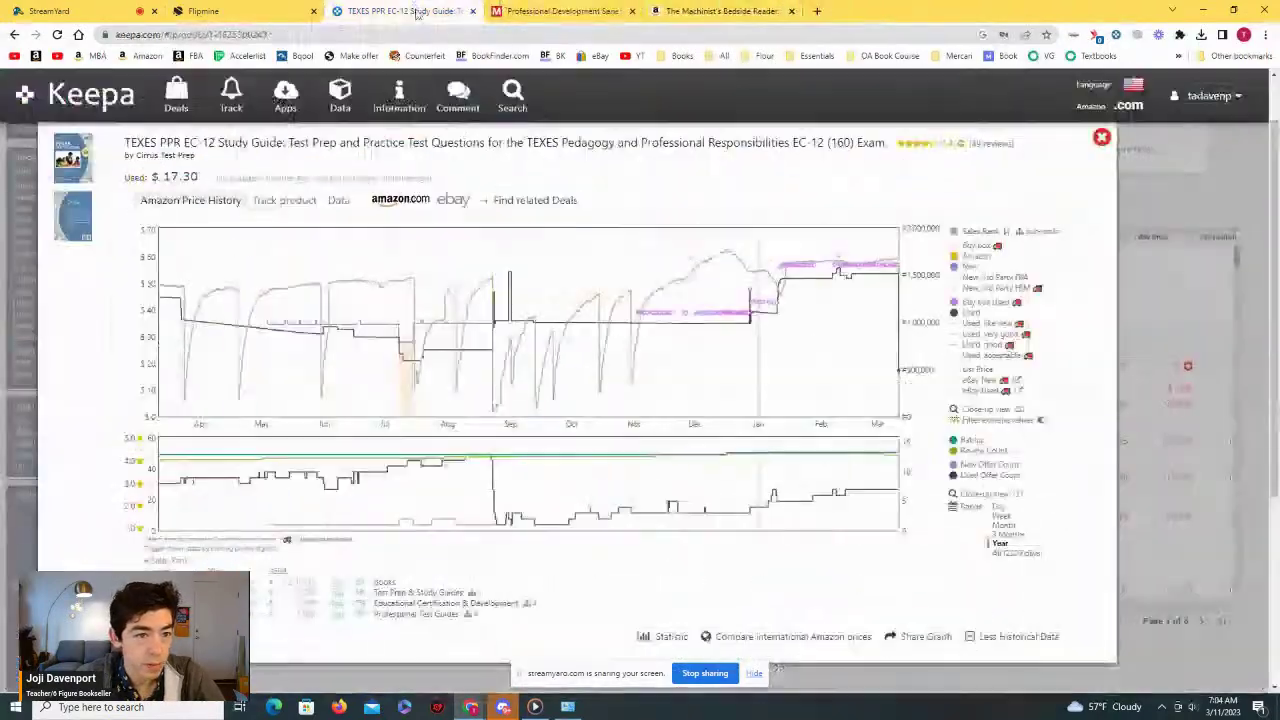
left_click(1100, 138)
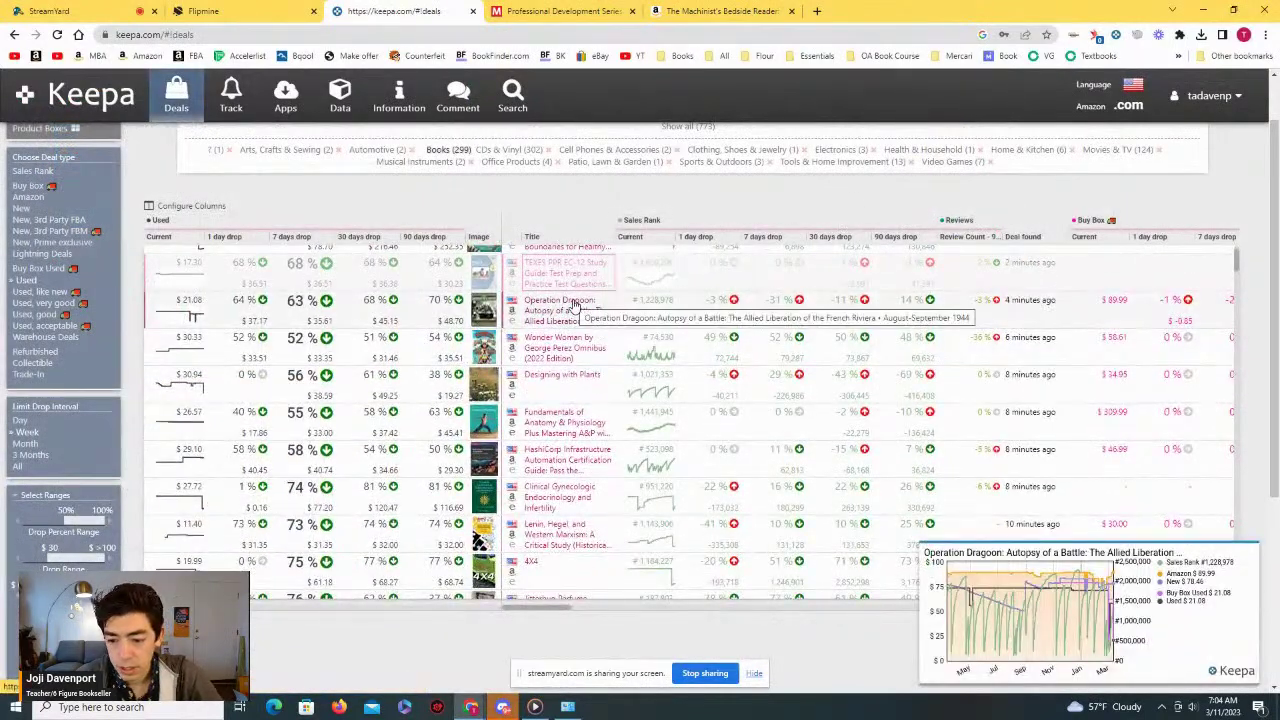
left_click(575, 306)
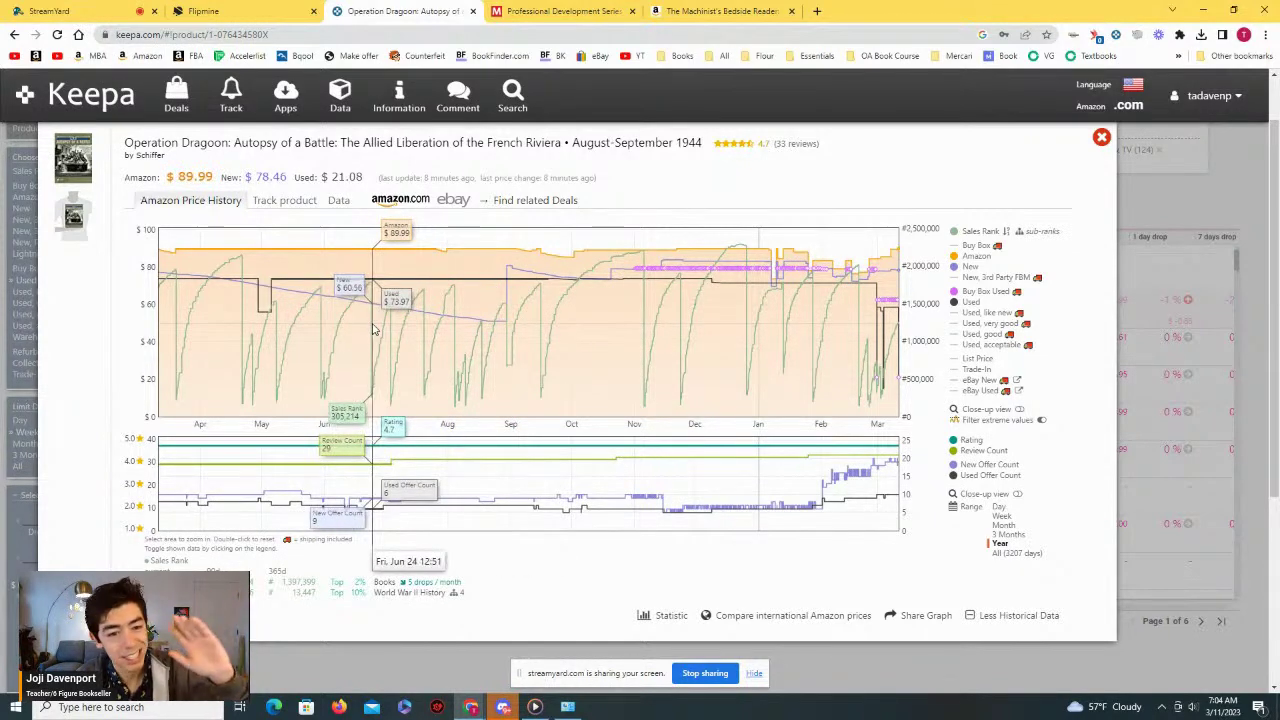
Step: Zoom the Operation Dragoon chart into the latest used-price drop, then restore the year view to check its offer counts
left_click_drag(838, 330, 898, 330)
left_click_drag(655, 330, 898, 330)
left_click(1000, 543)
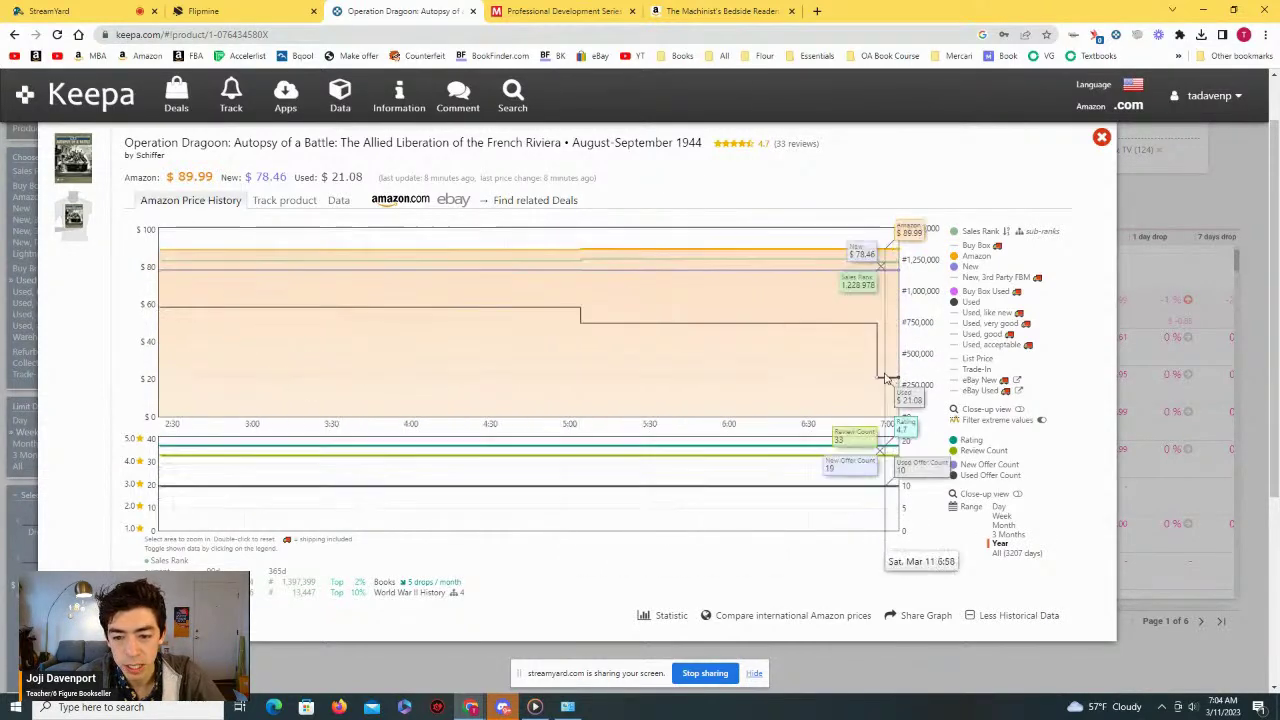
double_click(800, 462)
scroll(700, 460, "down", 2)
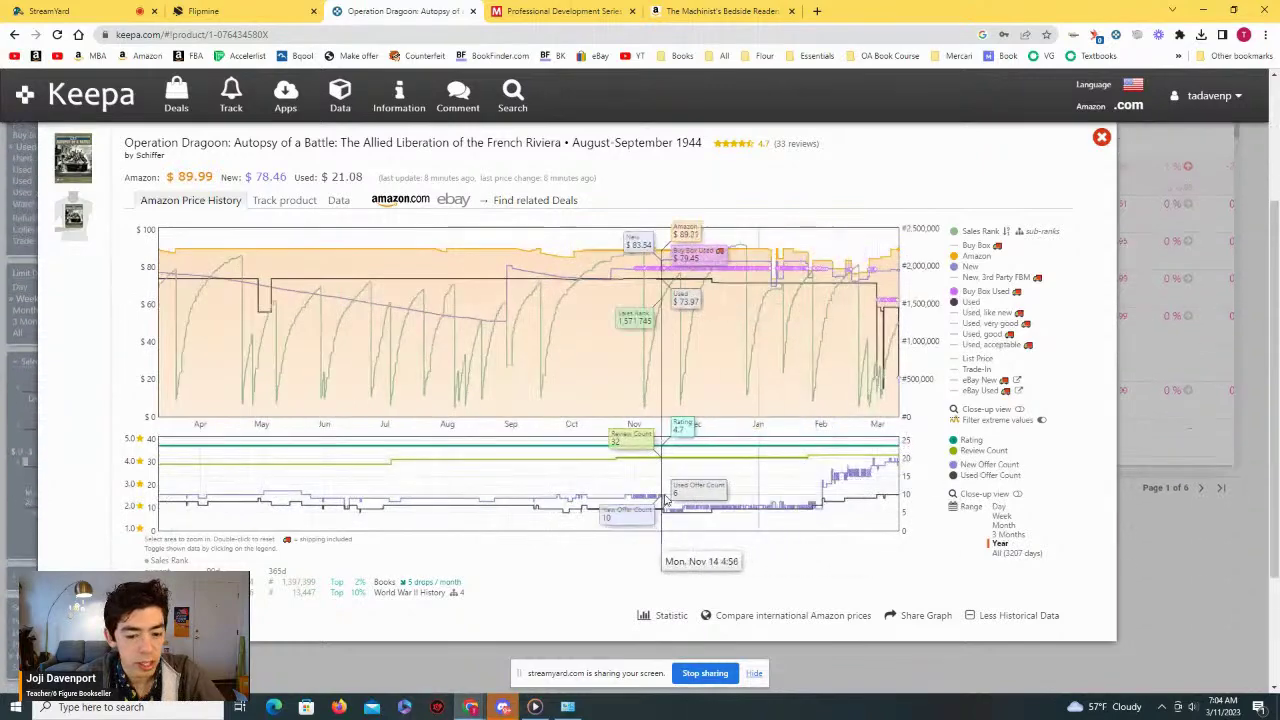
Step: Open Operation Dragoon's Amazon listing in a new tab and switch to it
right_click(410, 200)
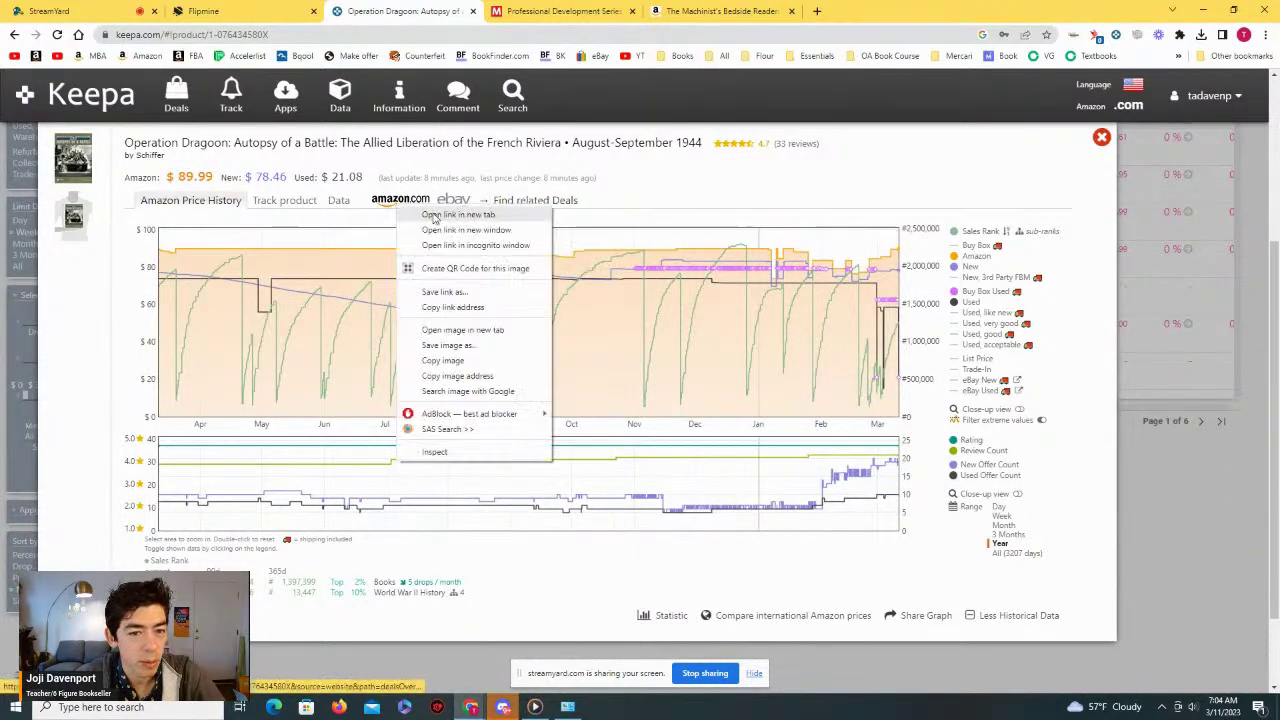
left_click(455, 213)
left_click(598, 14)
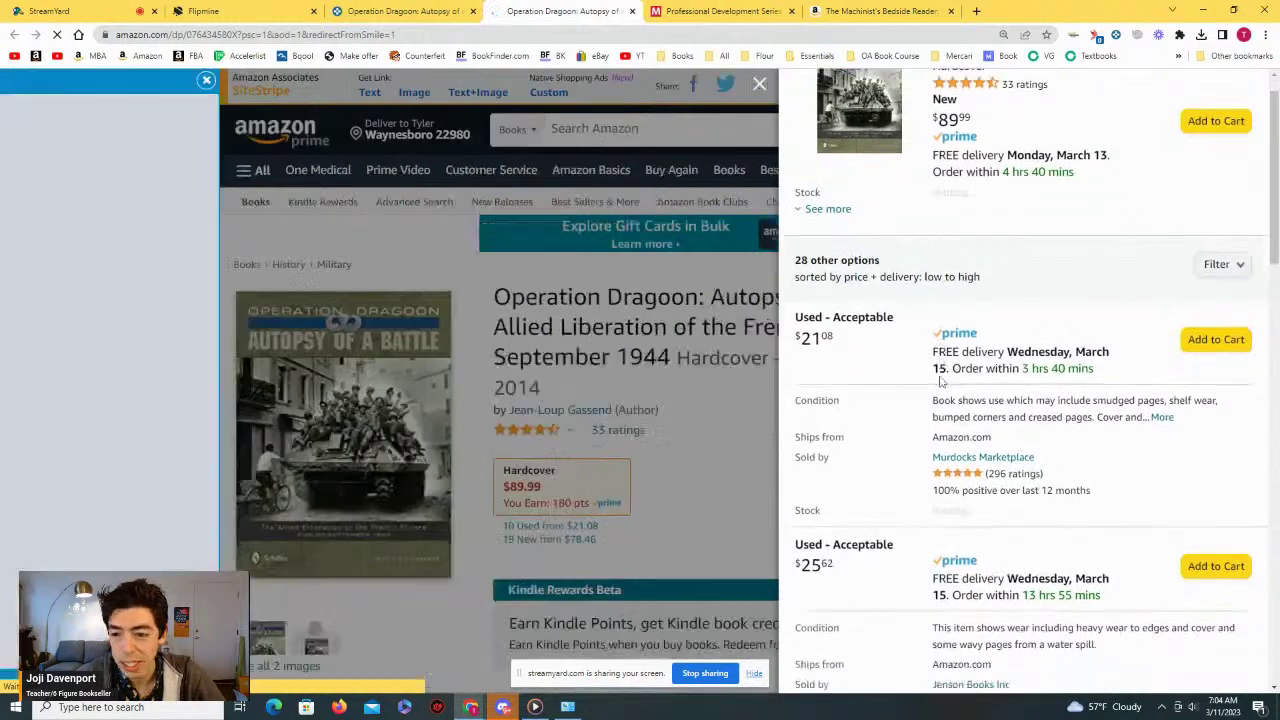
Step: Examine the used offers for Operation Dragoon, comparing price, condition, seller, delivery and stock
scroll(996, 379, "down", 4)
scroll(996, 379, "up", 3)
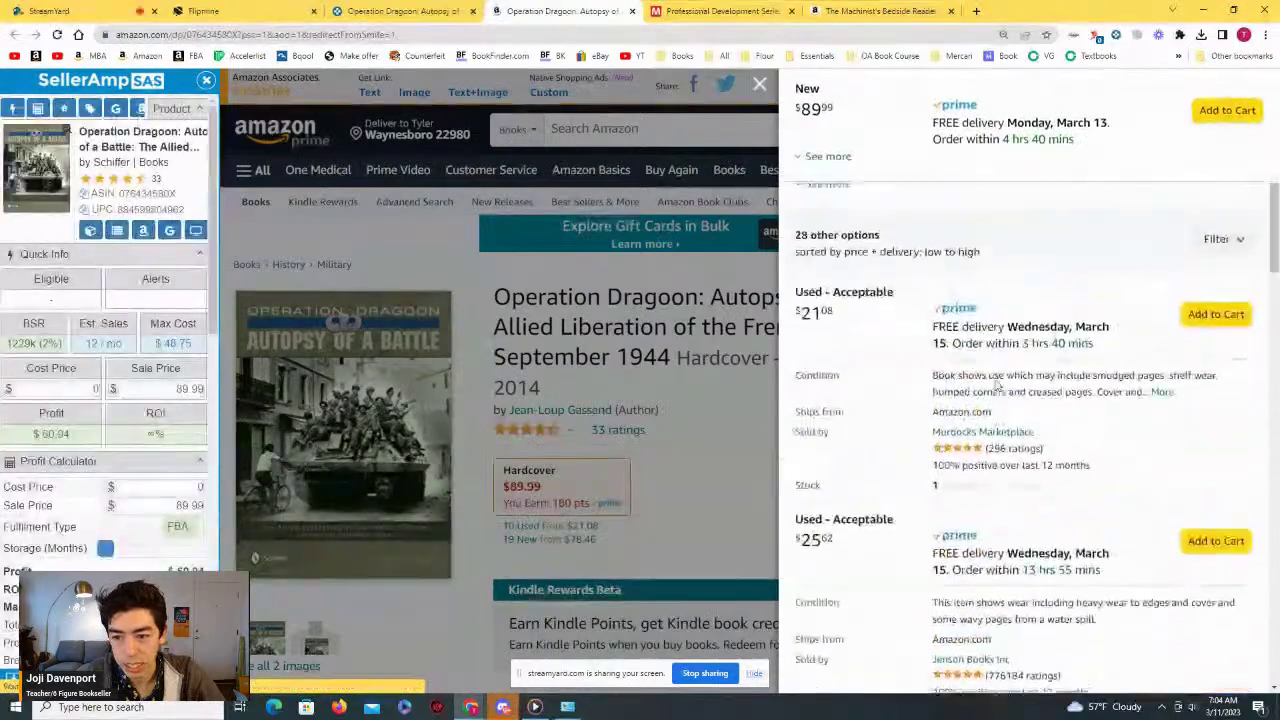
scroll(994, 380, "down", 1)
scroll(918, 233, "up", 1)
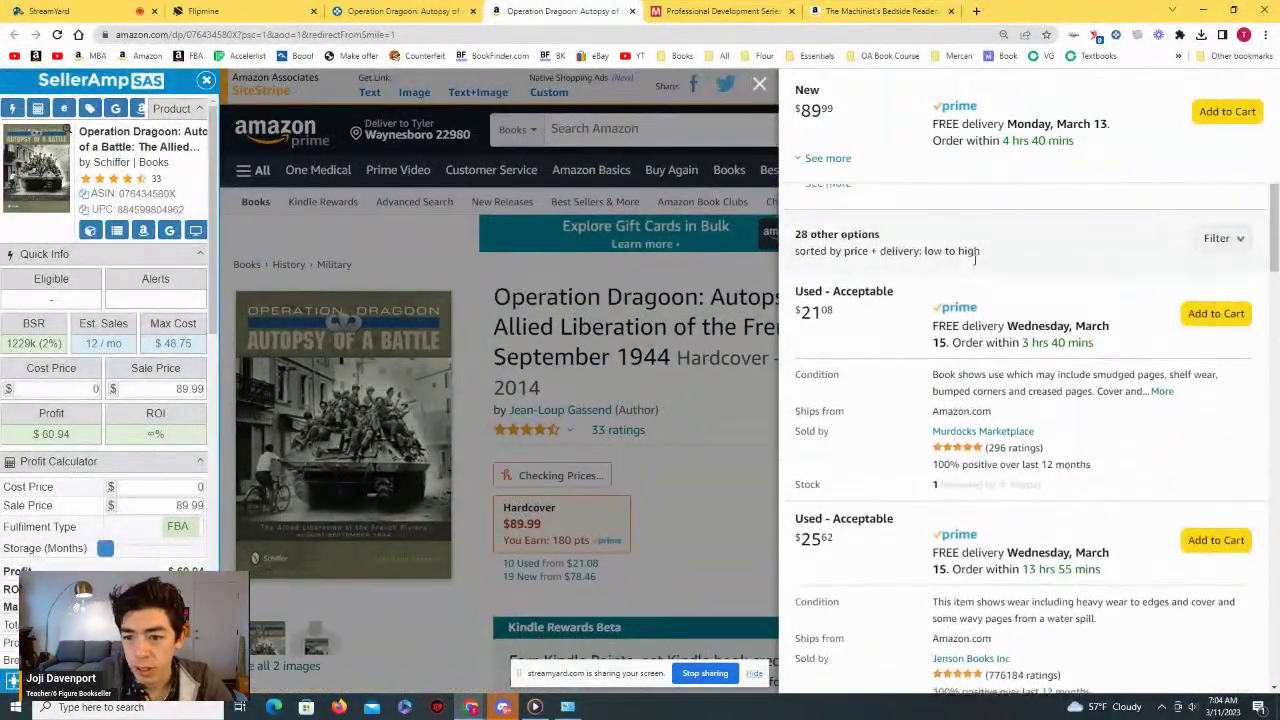
scroll(950, 300, "down", 4)
scroll(964, 348, "up", 1)
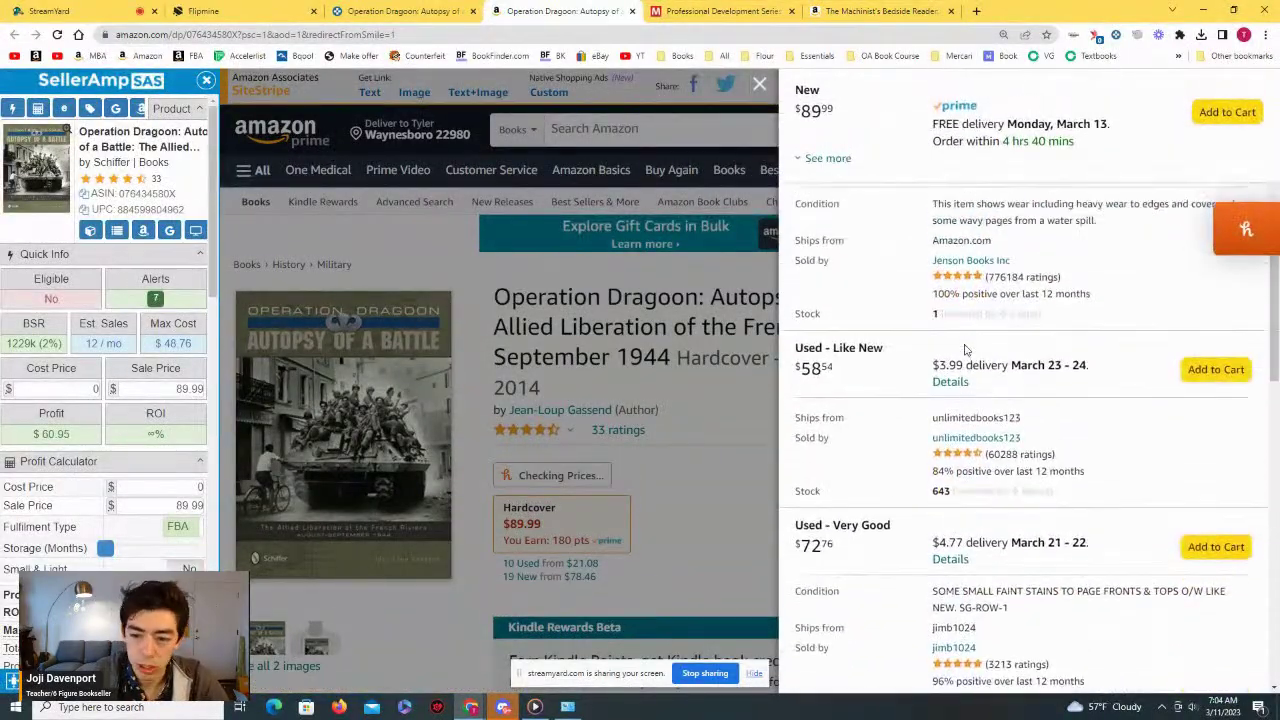
scroll(960, 355, "down", 2)
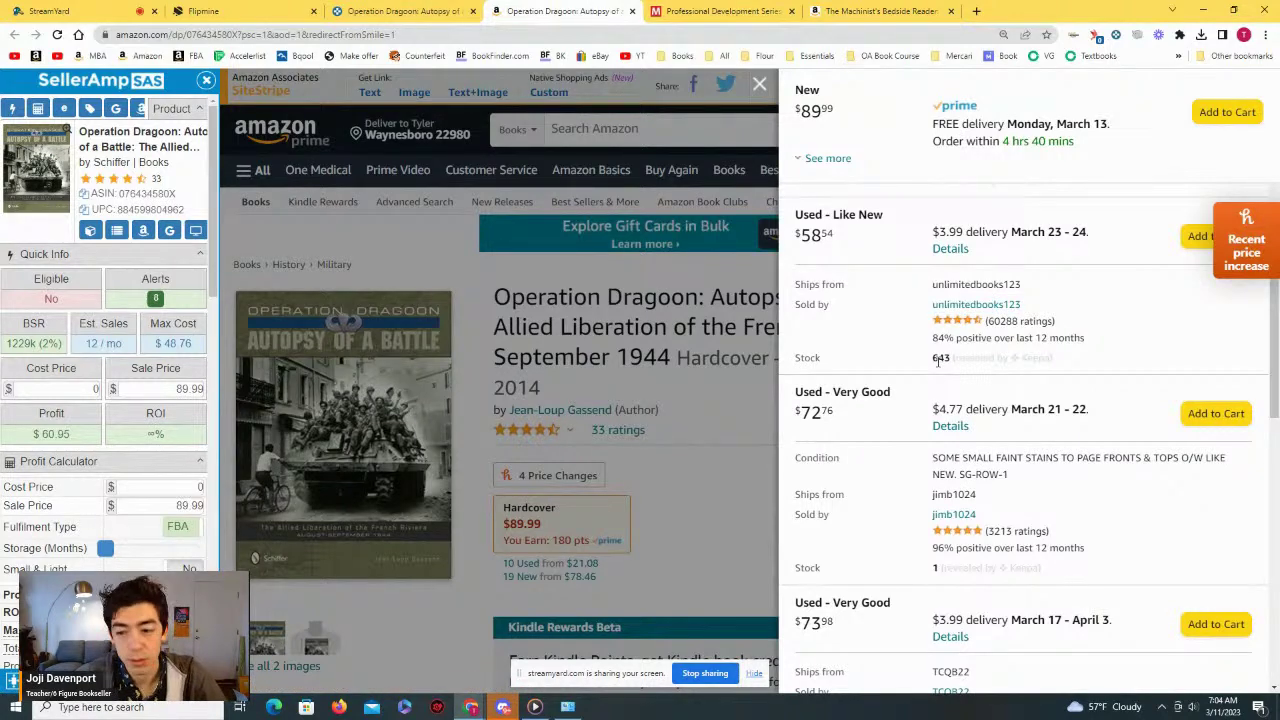
scroll(918, 354, "down", 1)
scroll(918, 354, "up", 5)
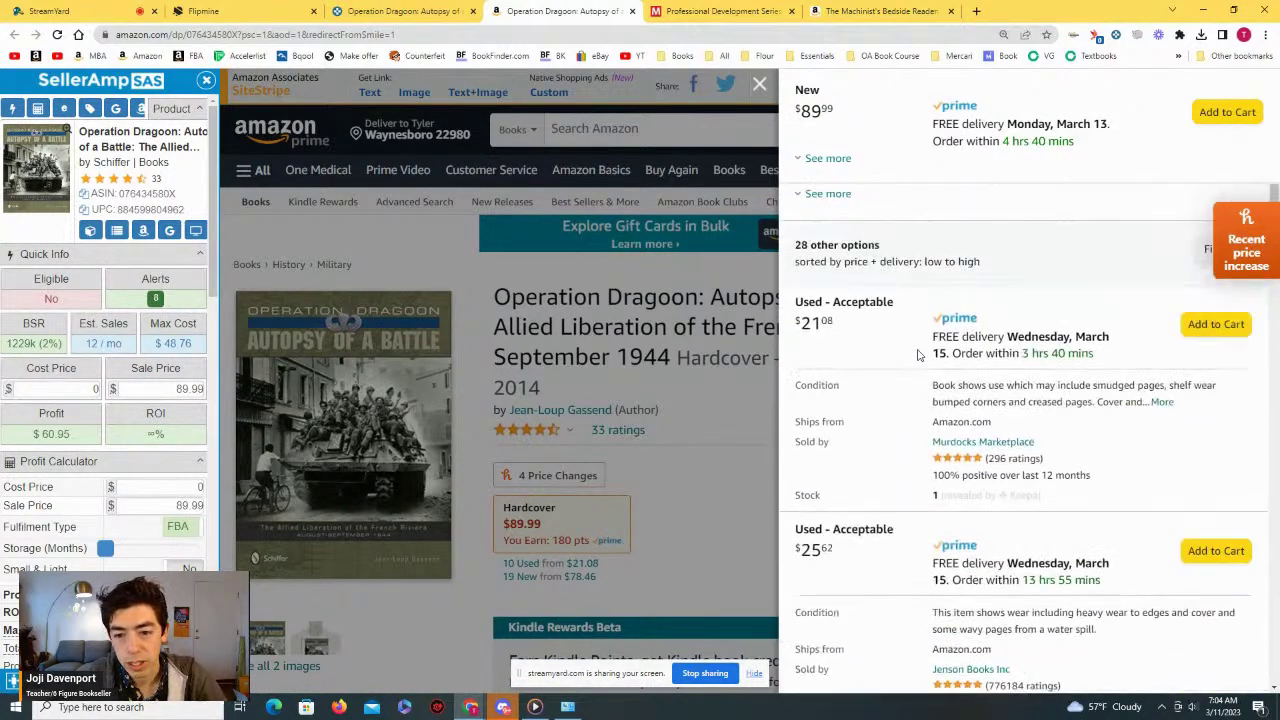
scroll(918, 354, "down", 3)
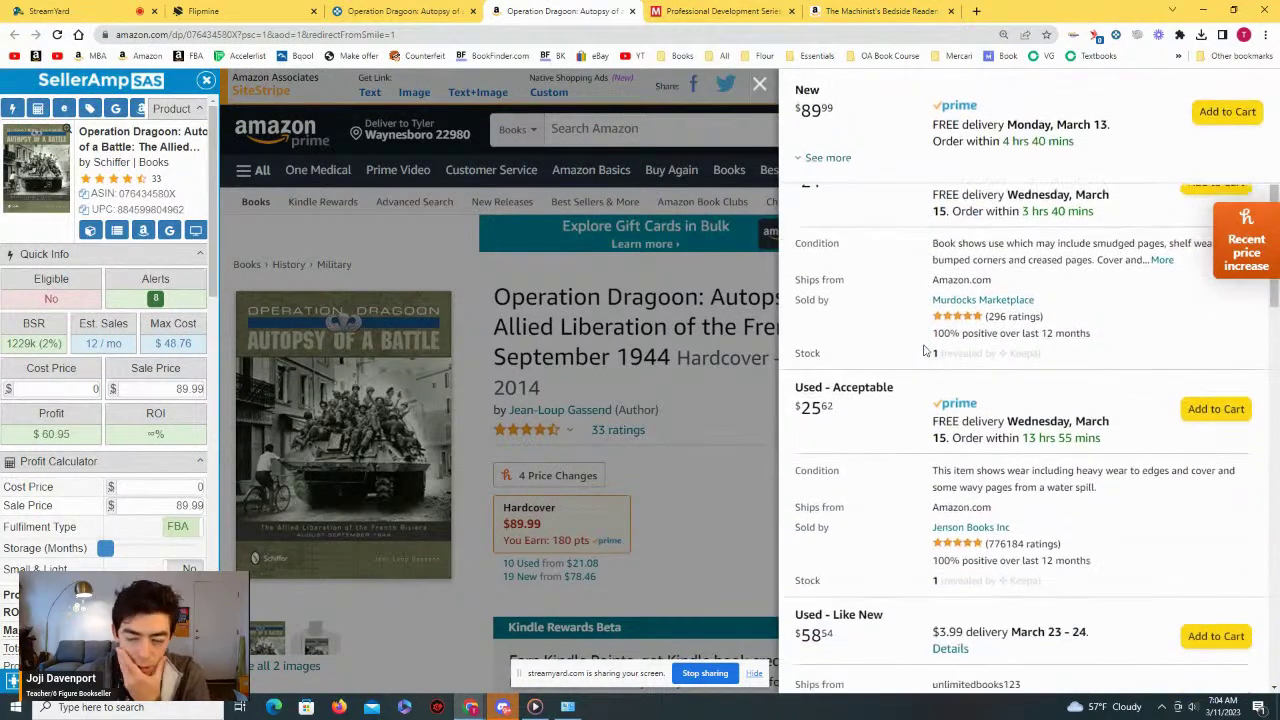
scroll(932, 347, "up", 2)
scroll(940, 350, "down", 3)
scroll(950, 355, "up", 2)
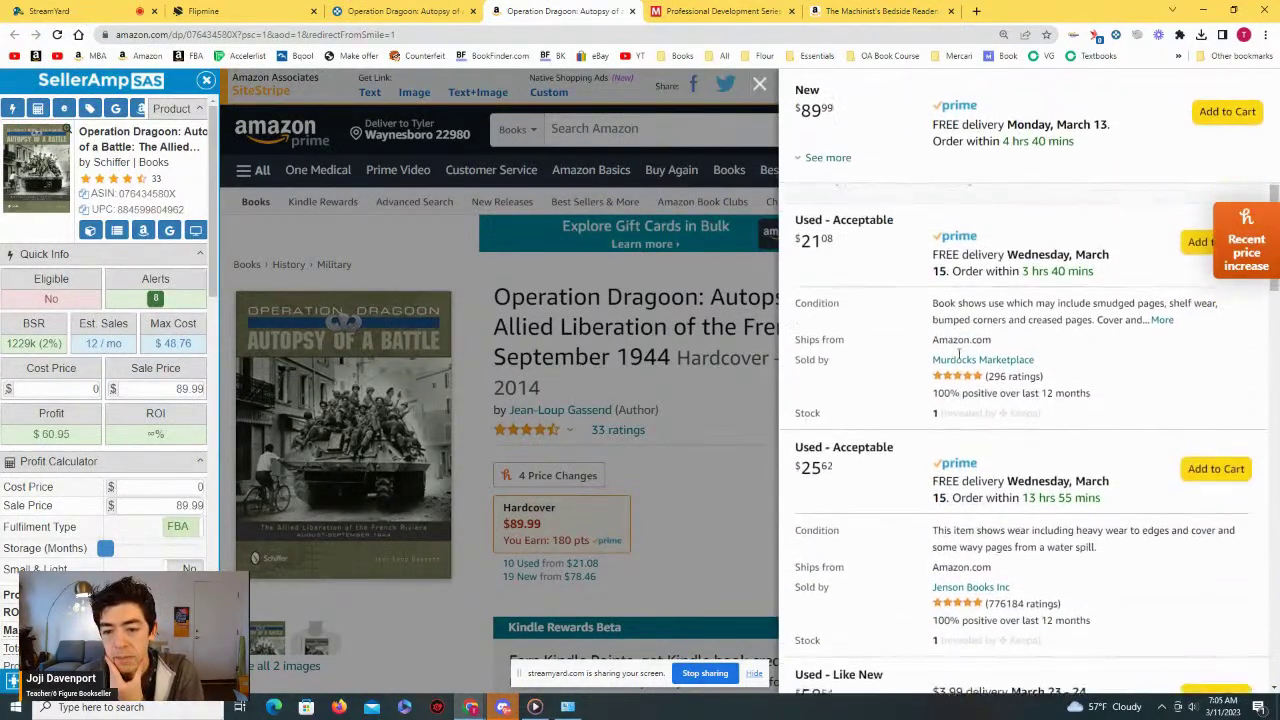
Step: Close the offer list and start tracking Operation Dragoon in Keepa at a used price of $17 or less
scroll(958, 358, "up", 2)
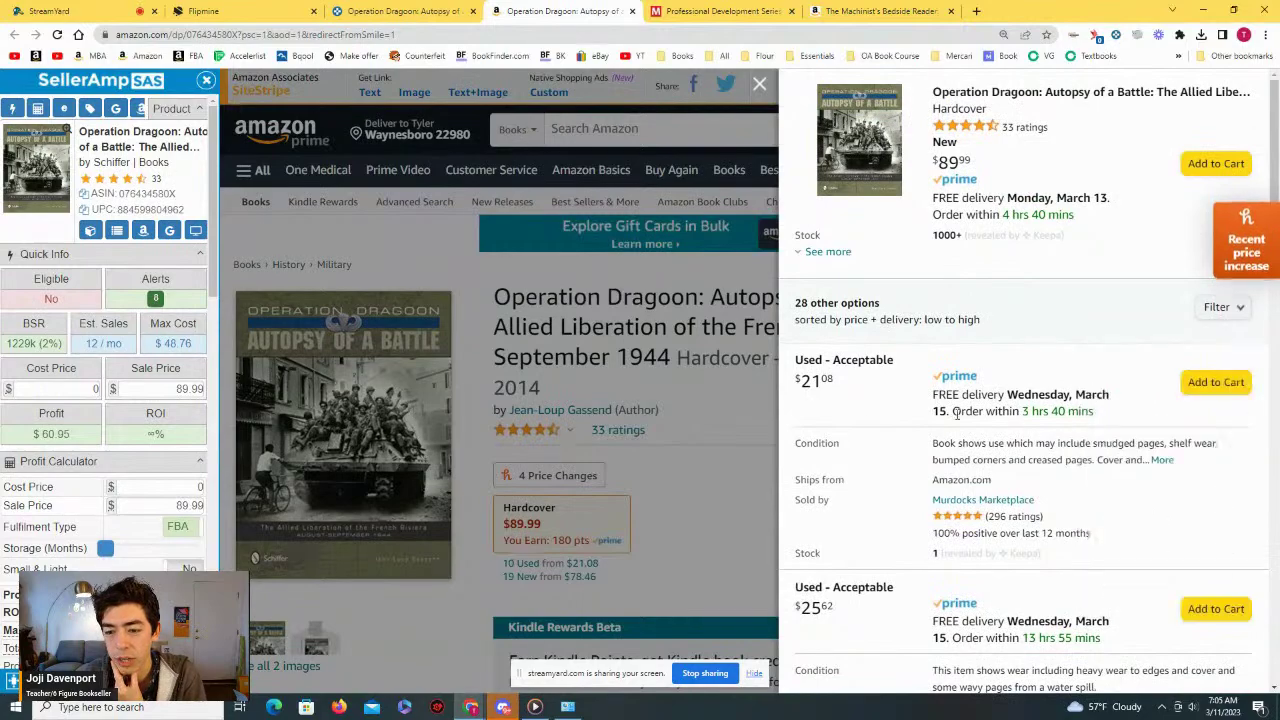
left_click(707, 430)
scroll(707, 430, "down", 15)
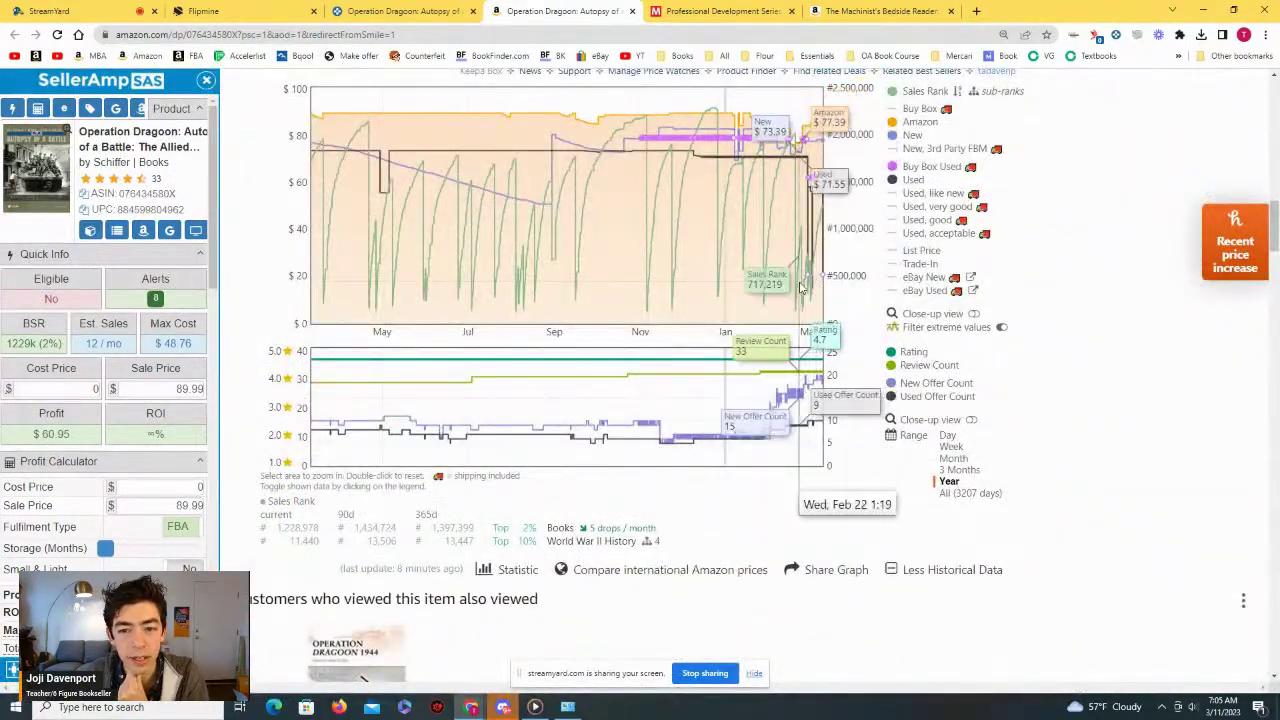
scroll(410, 137, "up", 1)
left_click(367, 122)
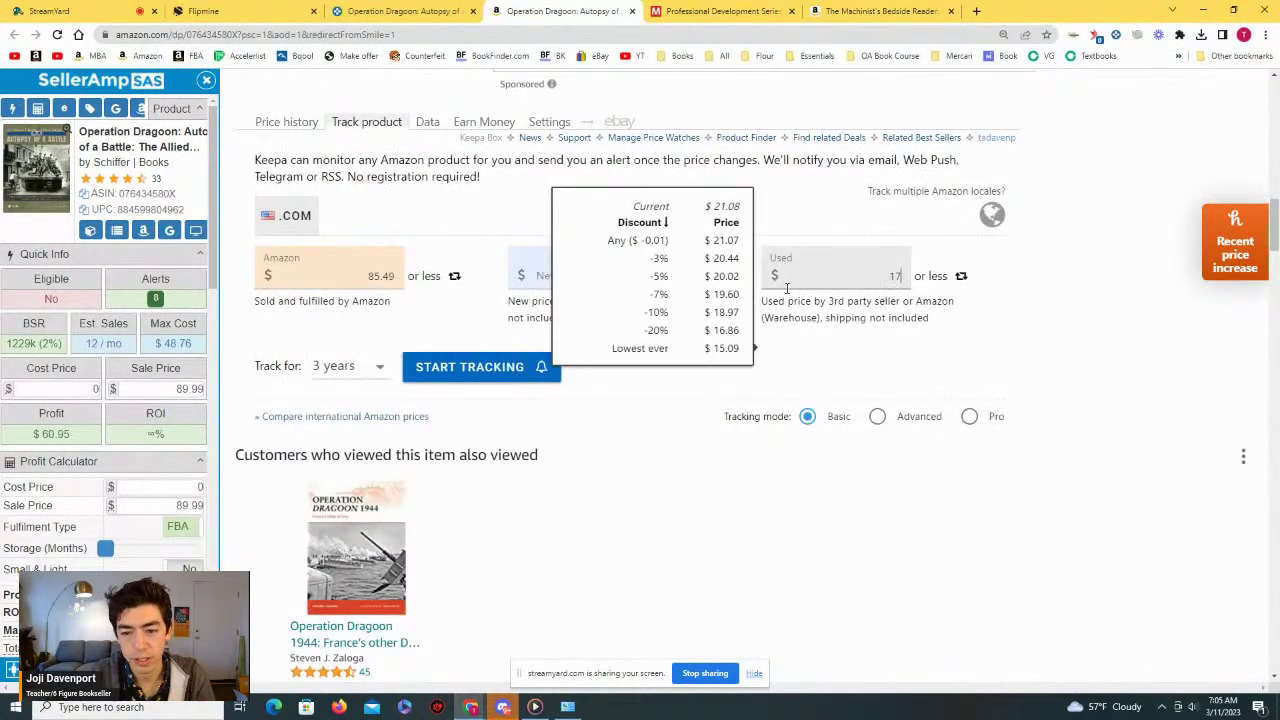
double_click(381, 276)
left_click(469, 366)
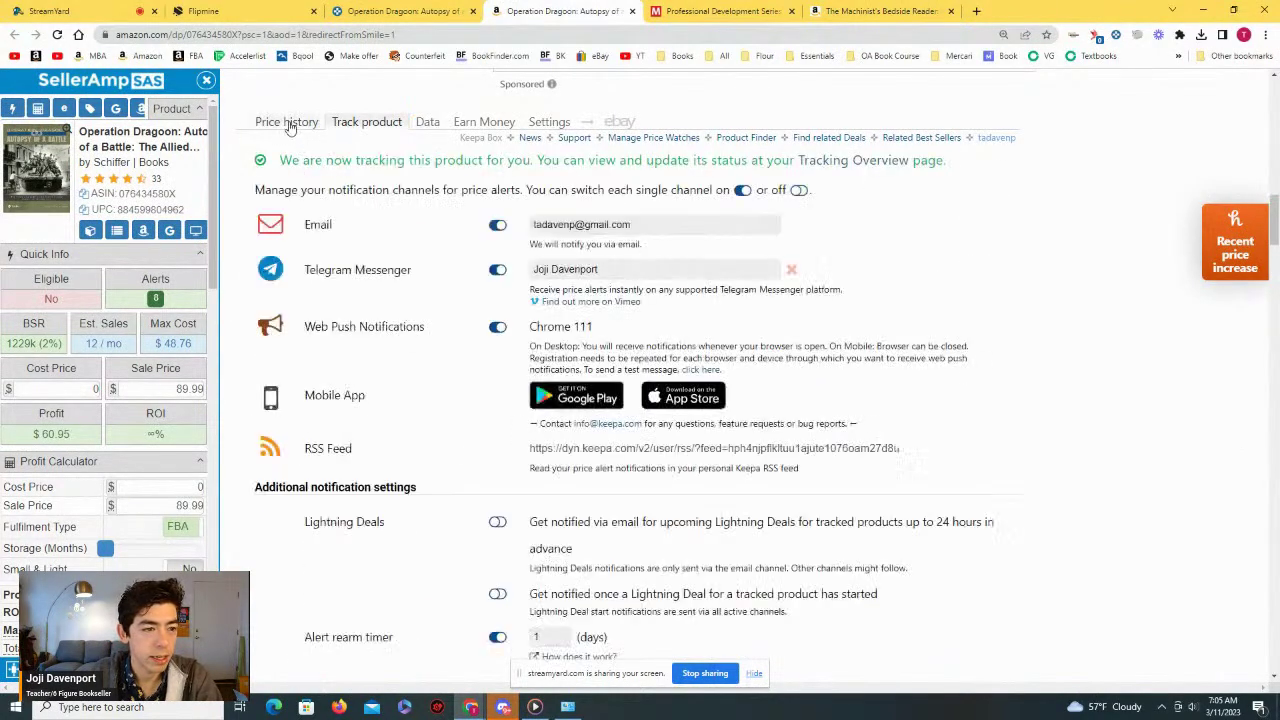
left_click(286, 122)
Step: Close the Operation Dragoon listing and its Keepa chart to return to the deals list
scroll(530, 256, "up", 3)
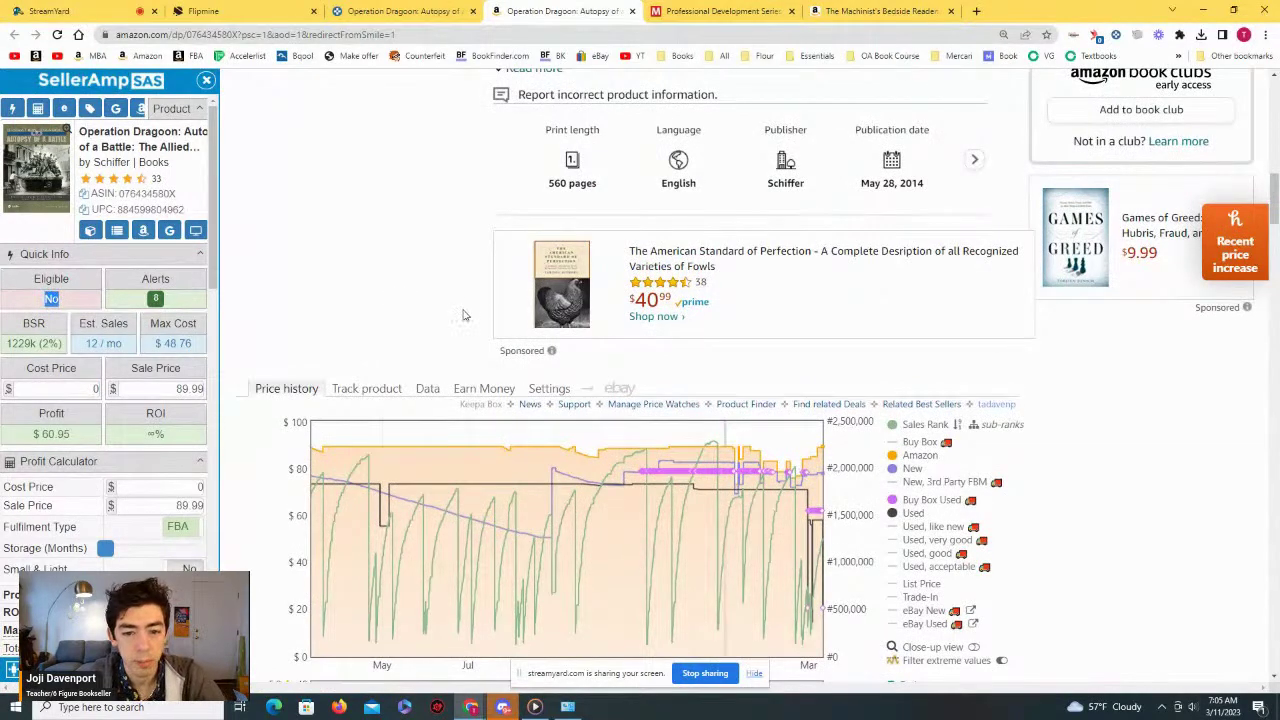
scroll(463, 315, "up", 10)
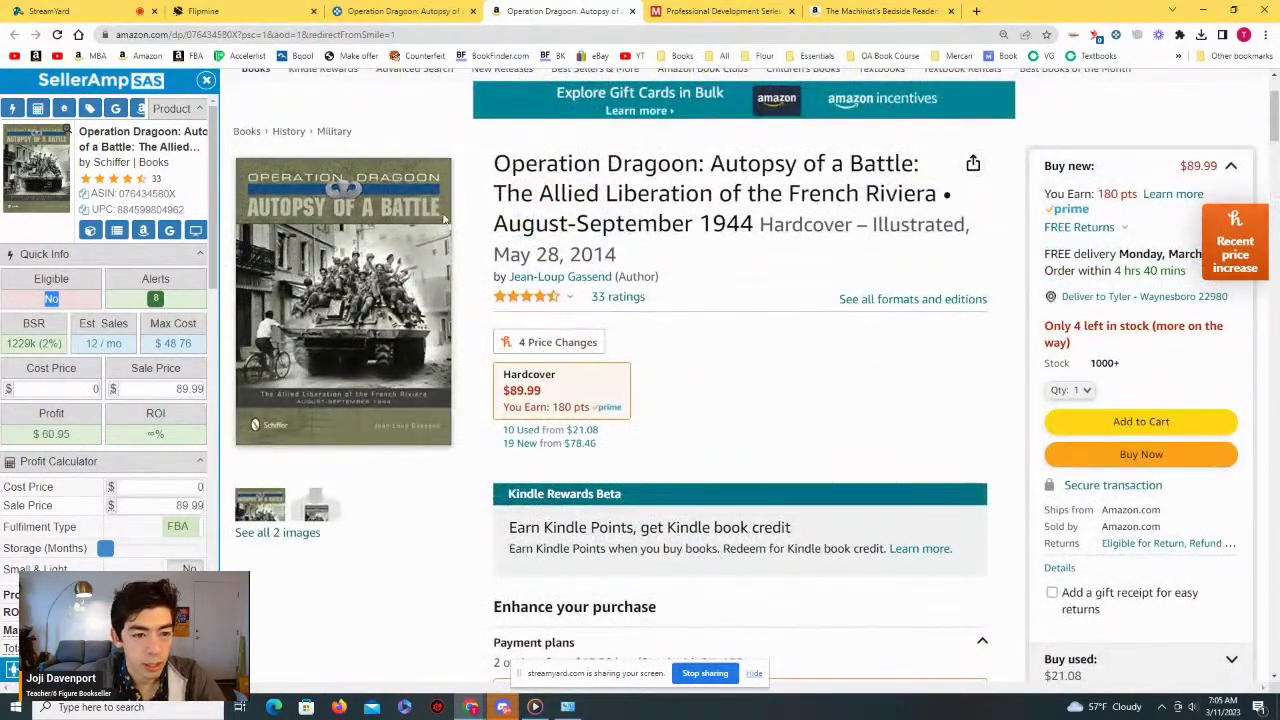
left_click(634, 14)
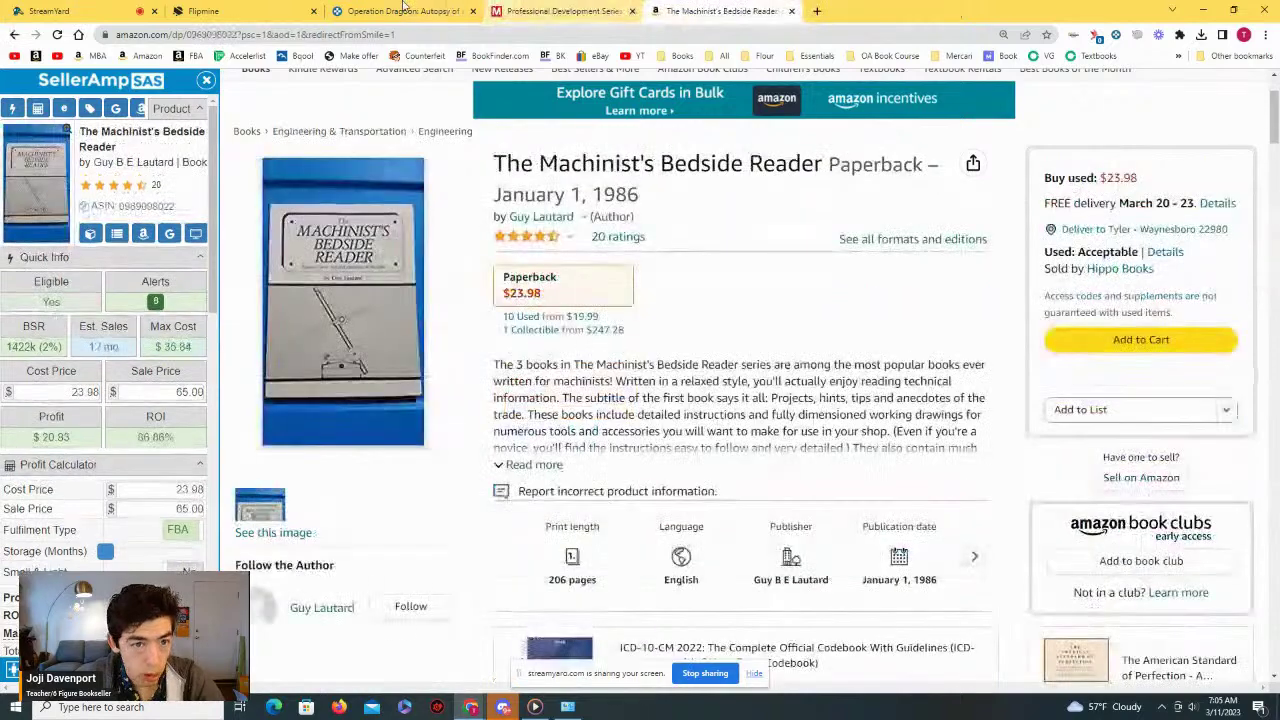
left_click(400, 11)
left_click(1100, 140)
scroll(780, 272, "up", 1)
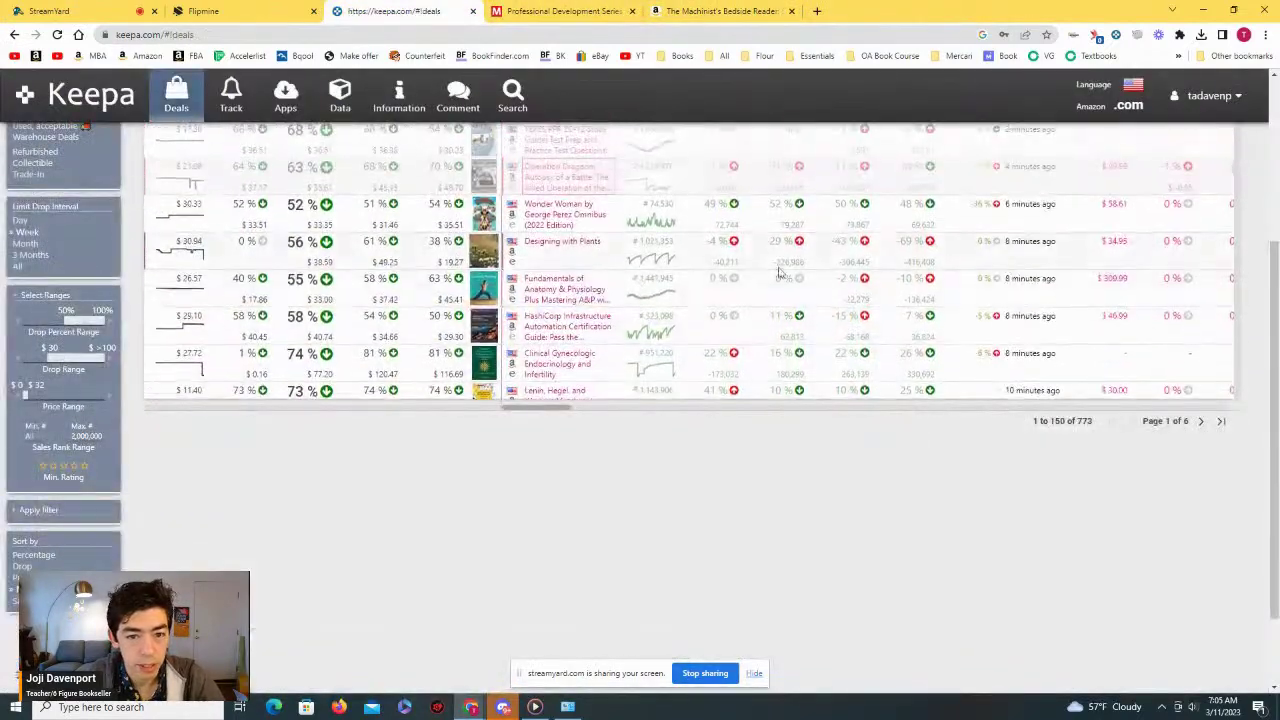
Step: Open the Wonder Woman by George Perez Omnibus deal, inspect its latest used-price drop and three-month history, and close the chart
mouse_move(573, 214)
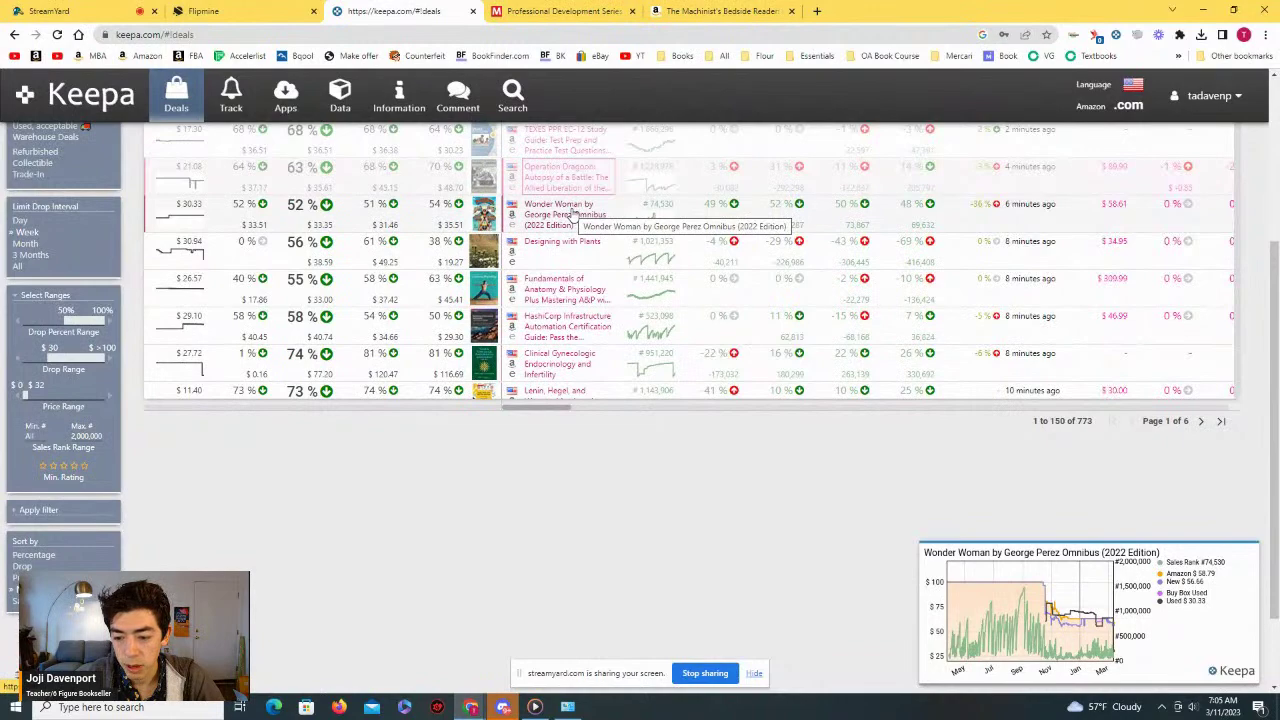
left_click(573, 212)
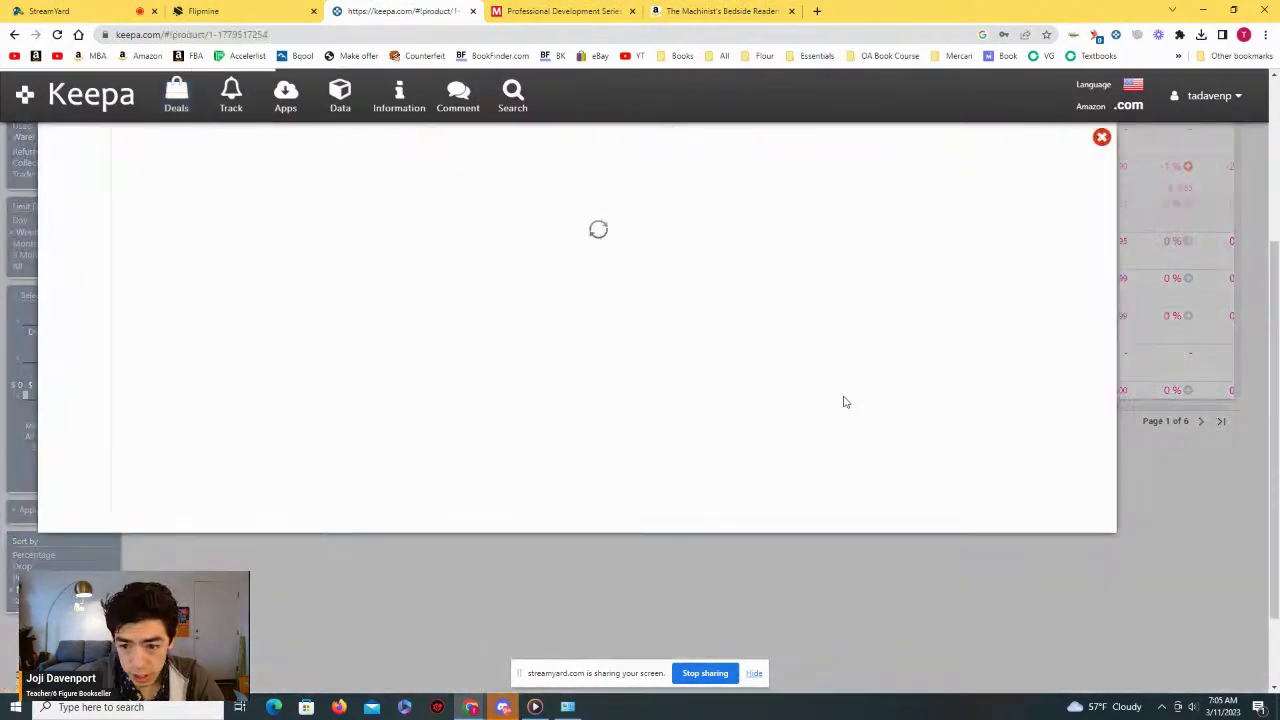
left_click_drag(897, 340, 905, 340)
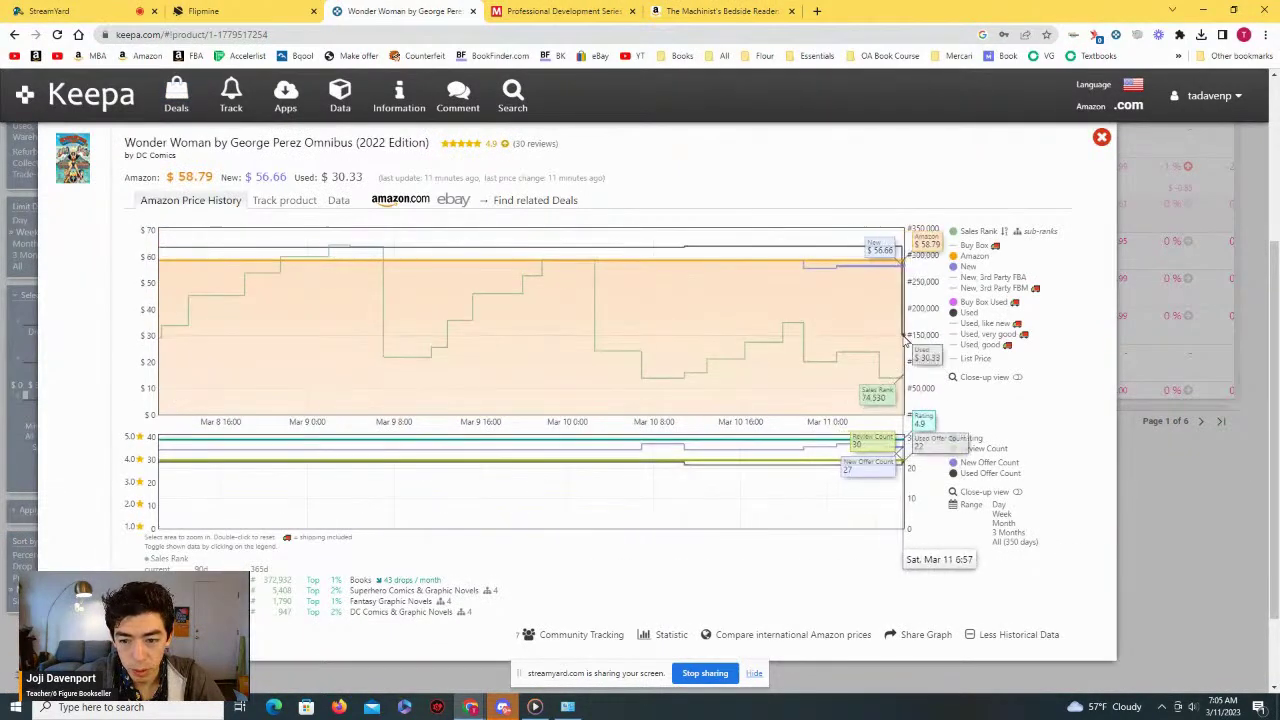
left_click(1002, 533)
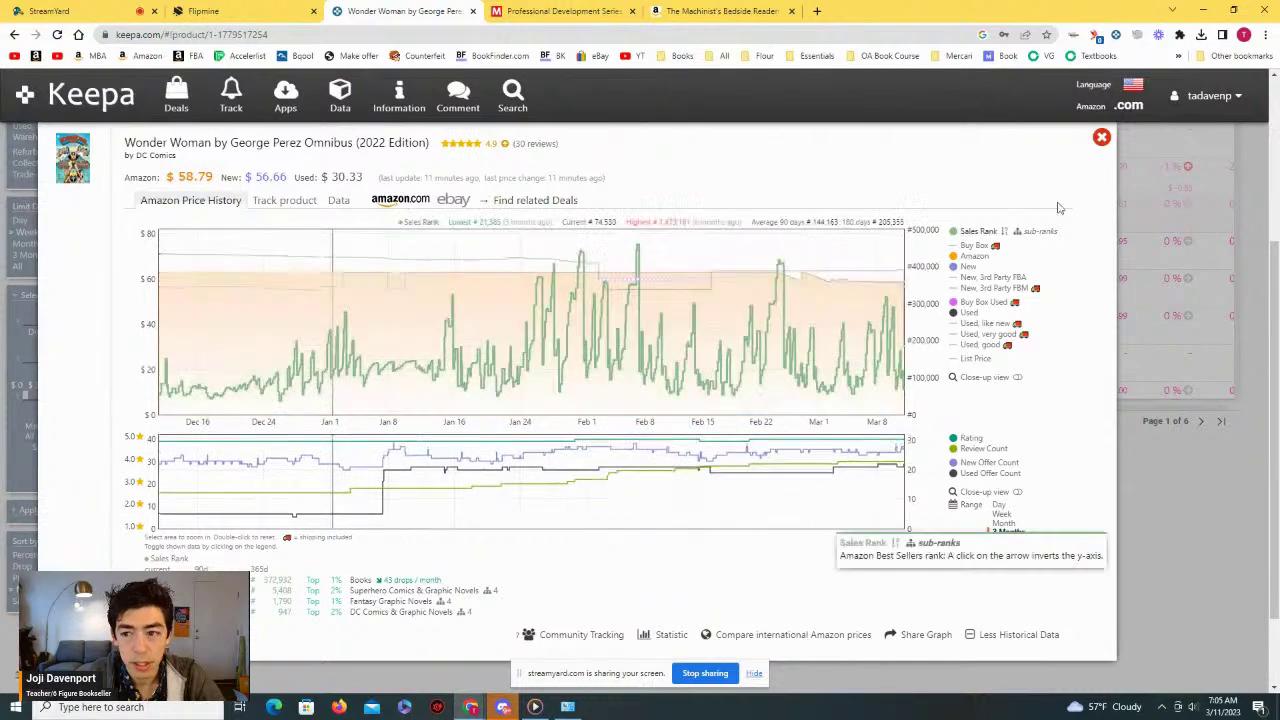
left_click(1101, 136)
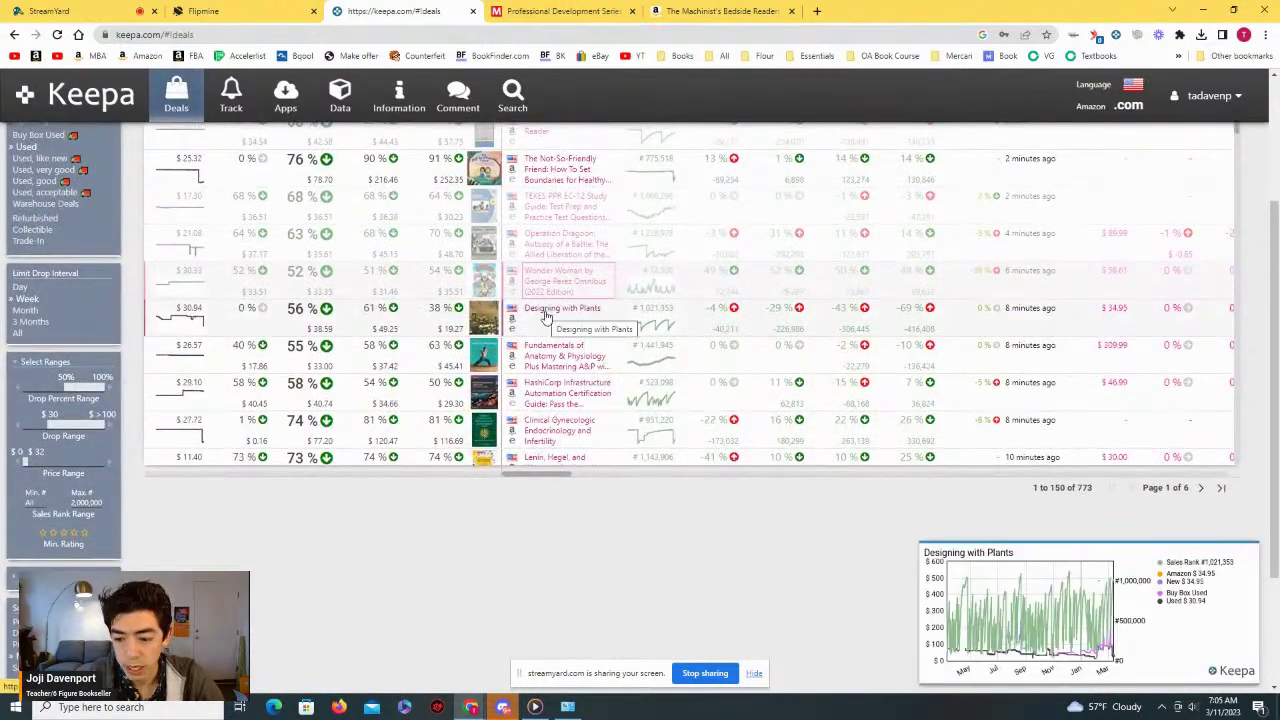
Step: Open the Designing with Plants deal and compare its latest used-price drop with its year and all-time history
left_click(546, 316)
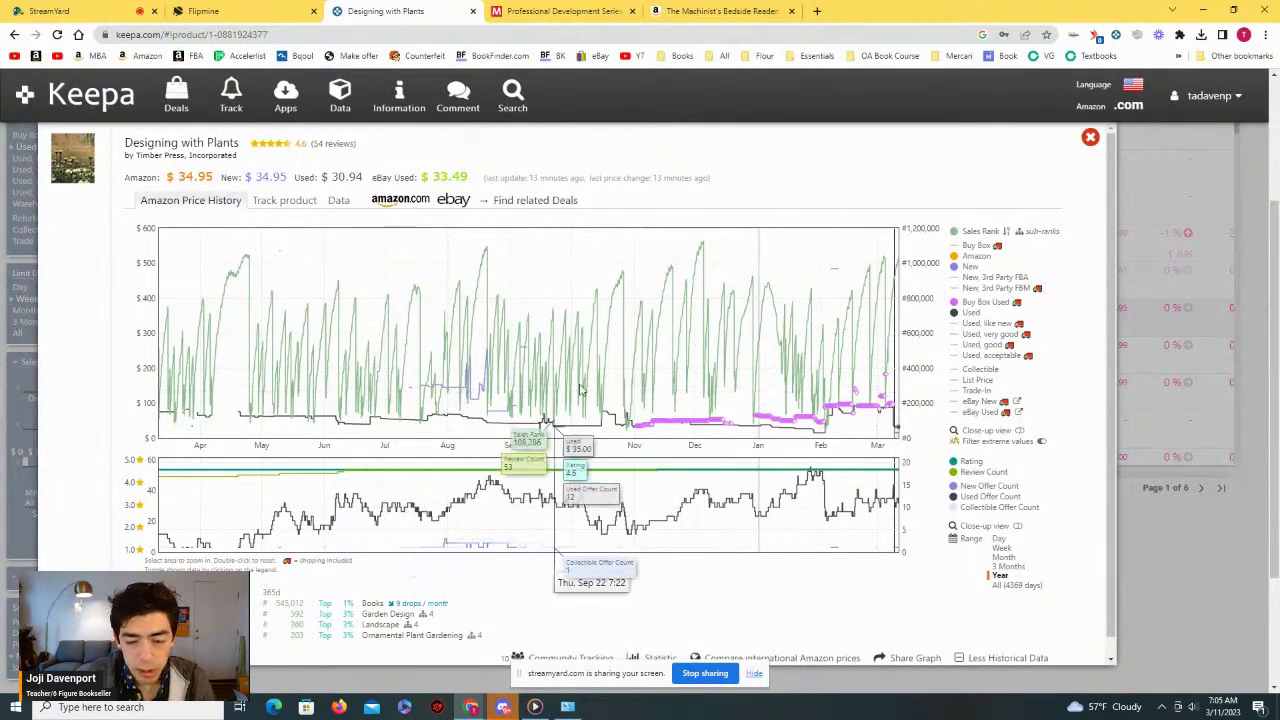
left_click_drag(880, 405, 899, 405)
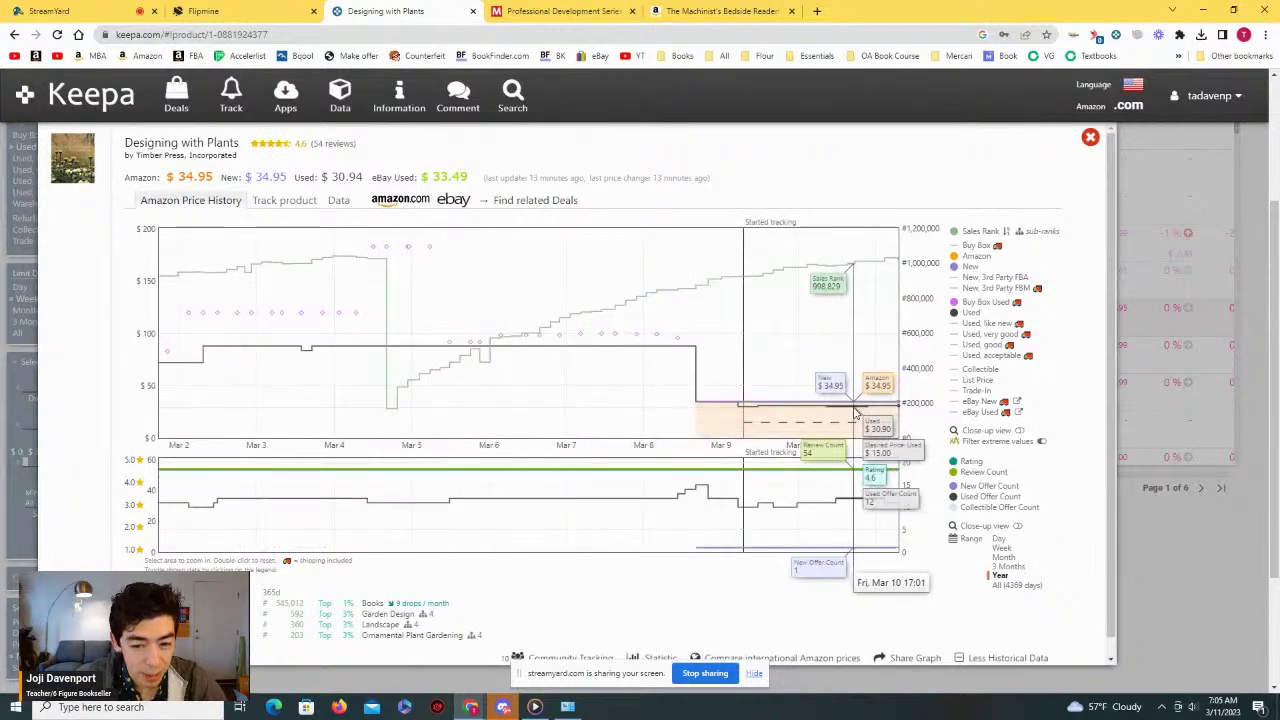
left_click(1018, 584)
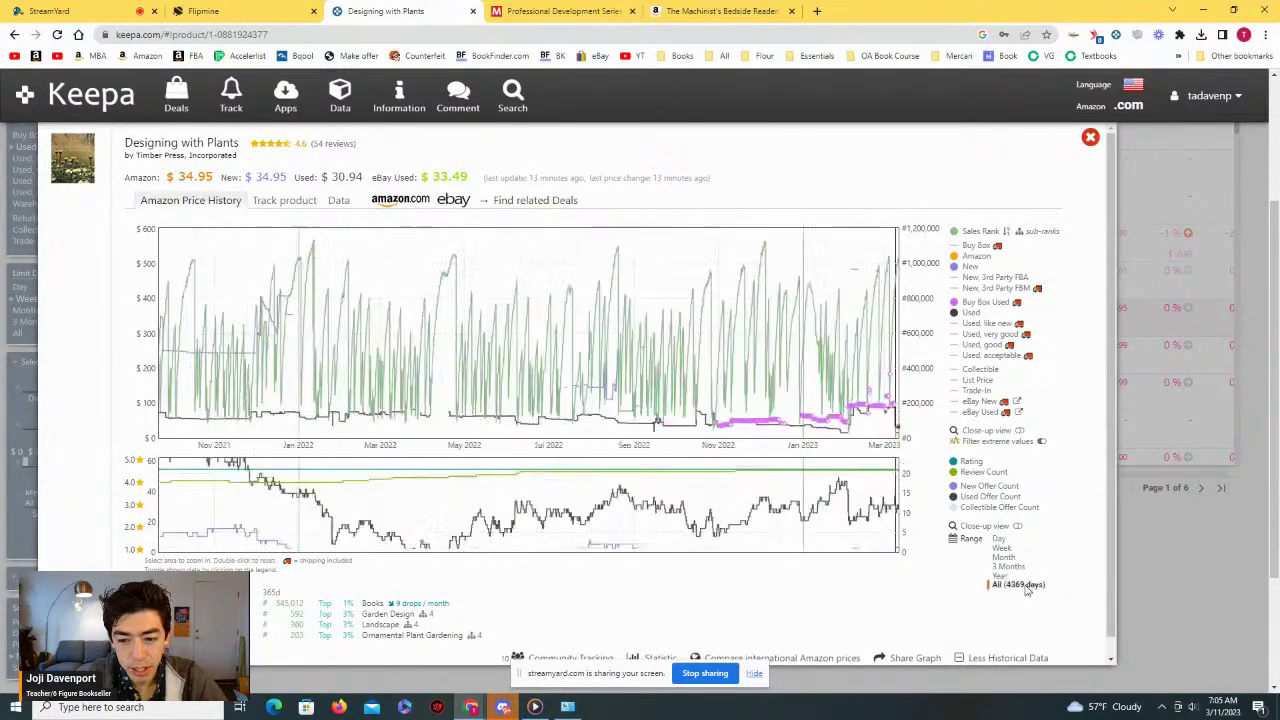
left_click_drag(782, 420, 830, 420)
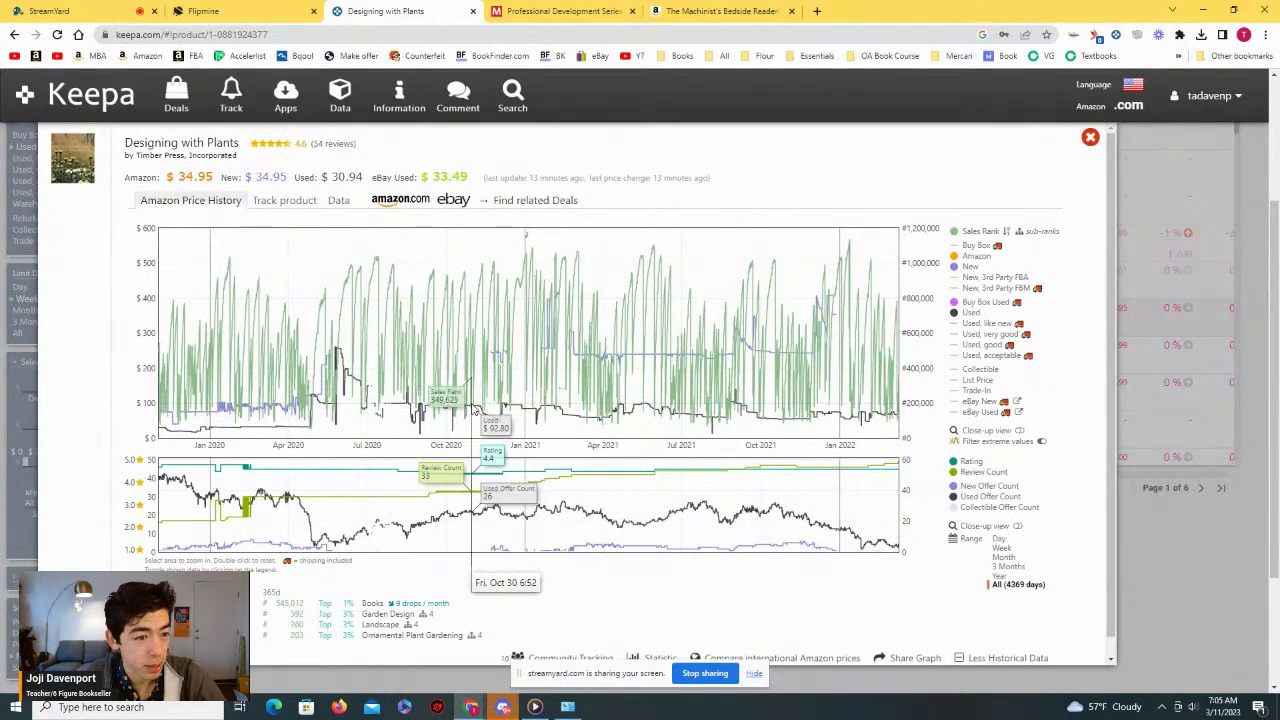
left_click(1021, 577)
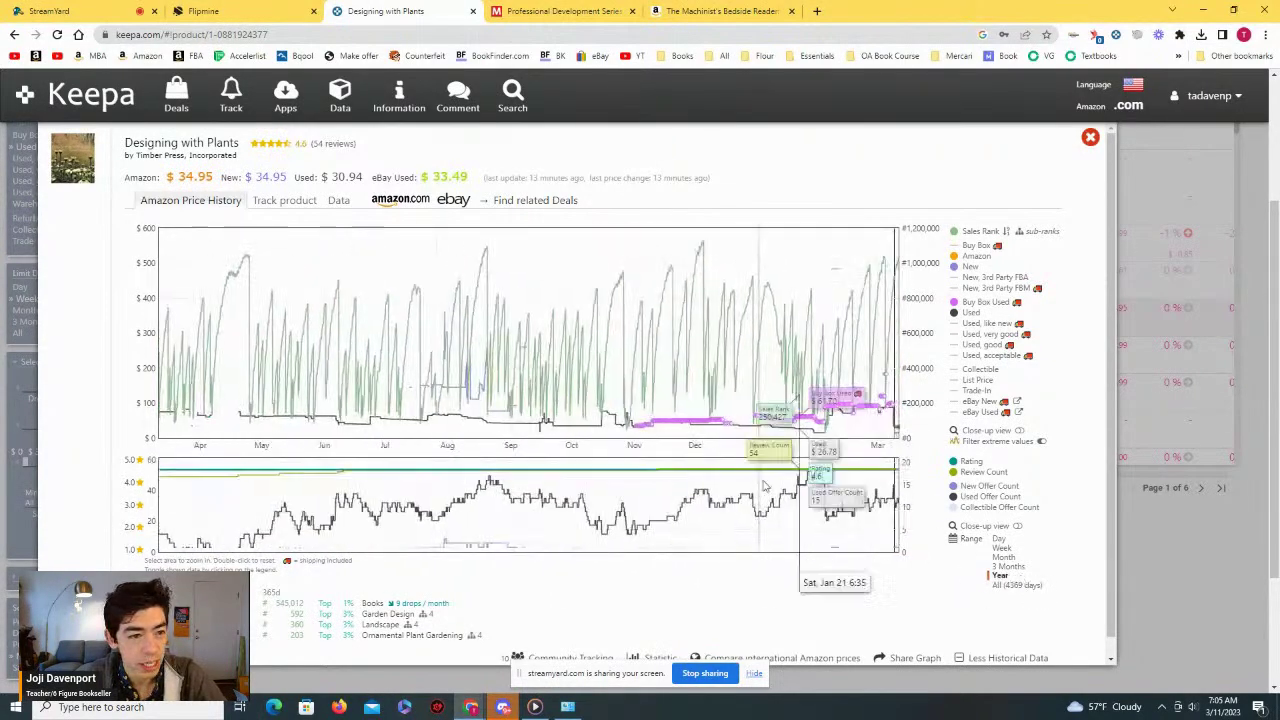
left_click(1019, 585)
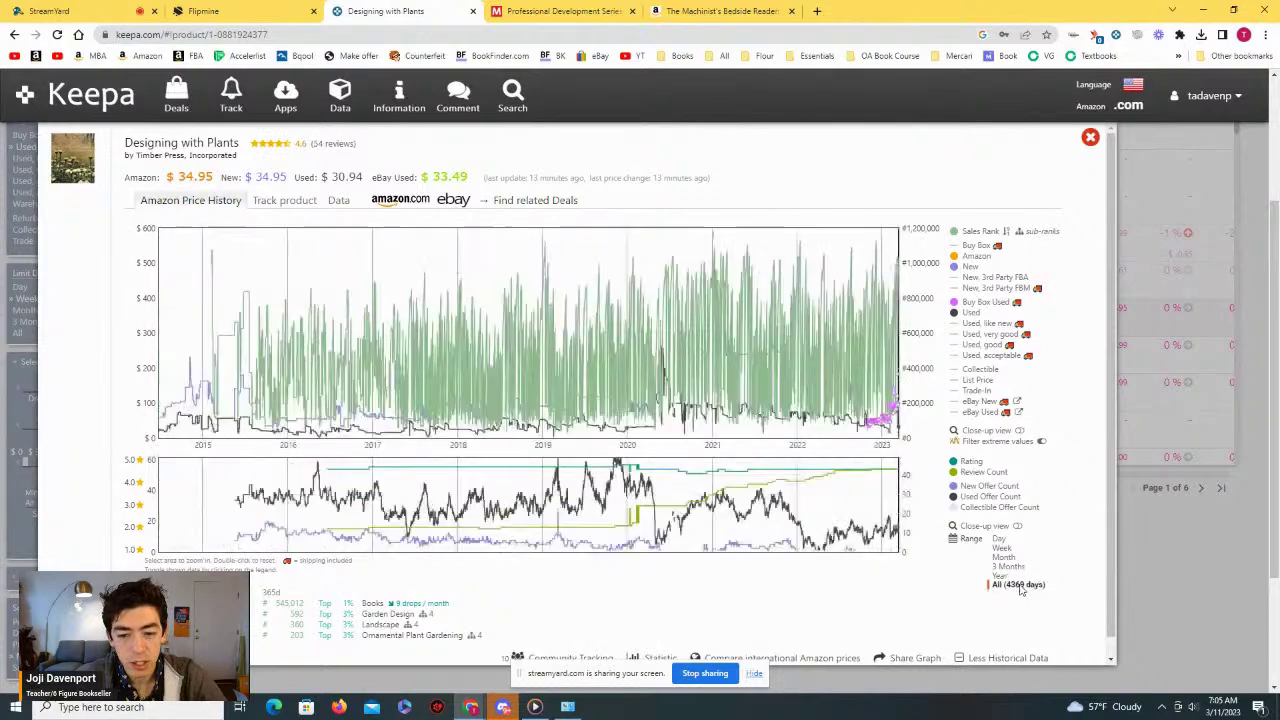
Step: Open the Amazon listing for Designing with Plants in a new tab and switch to it
right_click(413, 205)
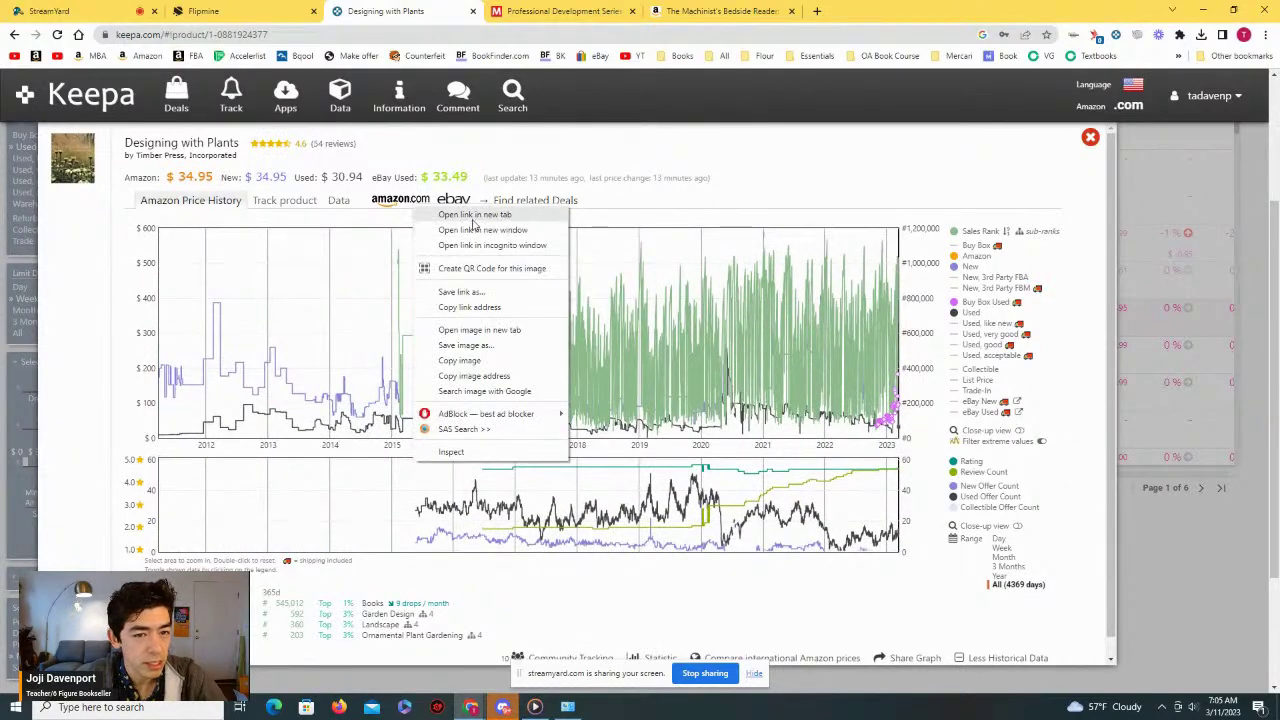
left_click(472, 216)
left_click(513, 11)
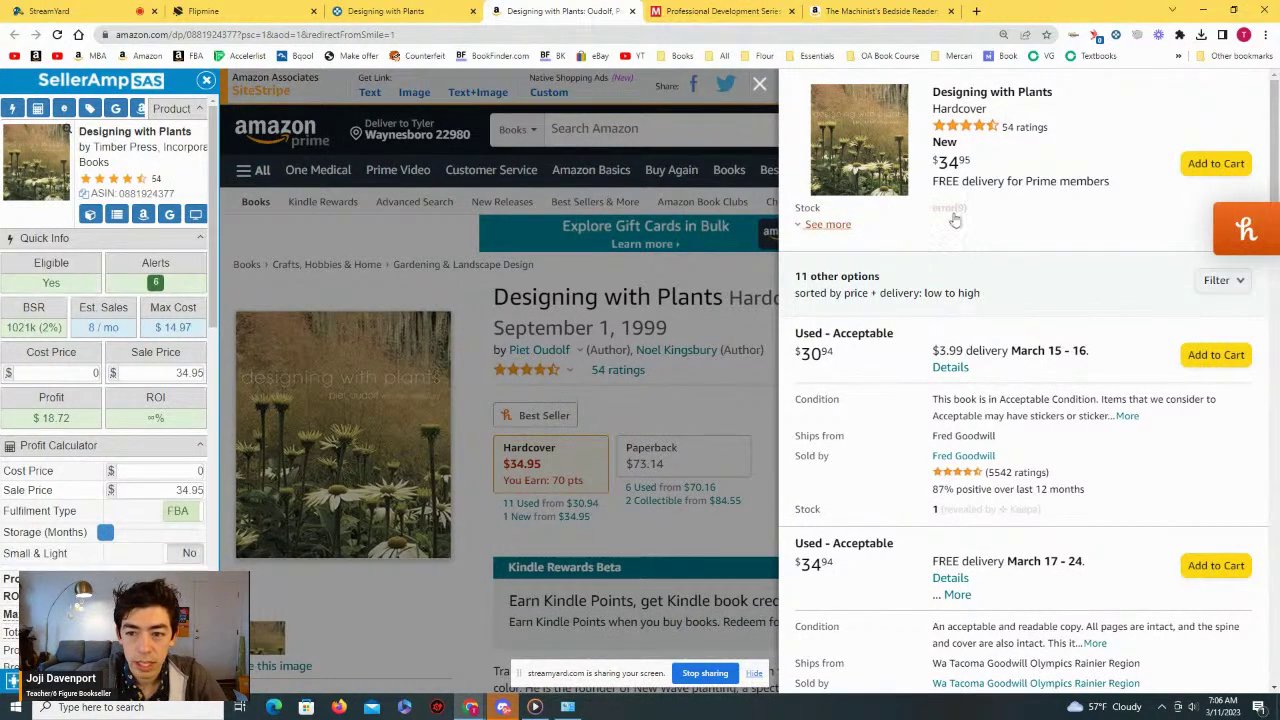
Step: Close the offer list and review the listing's all-time and year Keepa history and Amazon's stock for Designing with Plants
left_click(737, 374)
scroll(737, 374, "down", 3)
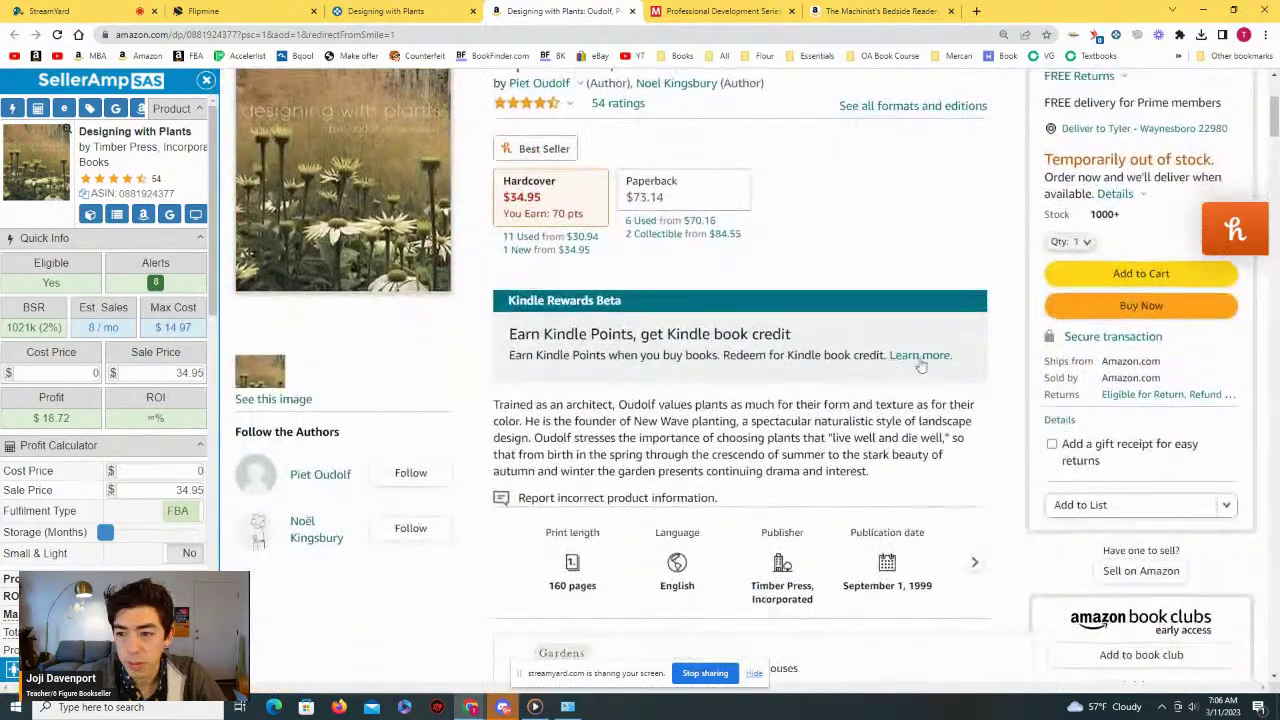
scroll(755, 289, "down", 10)
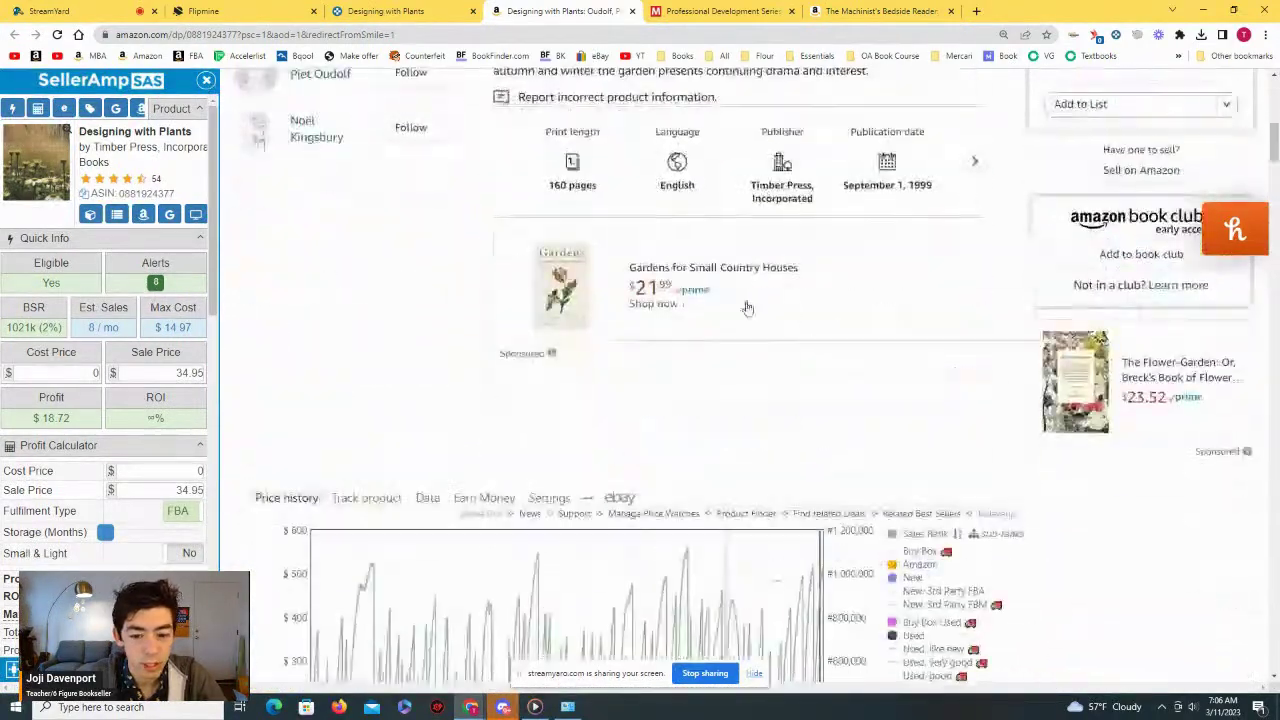
left_click(986, 512)
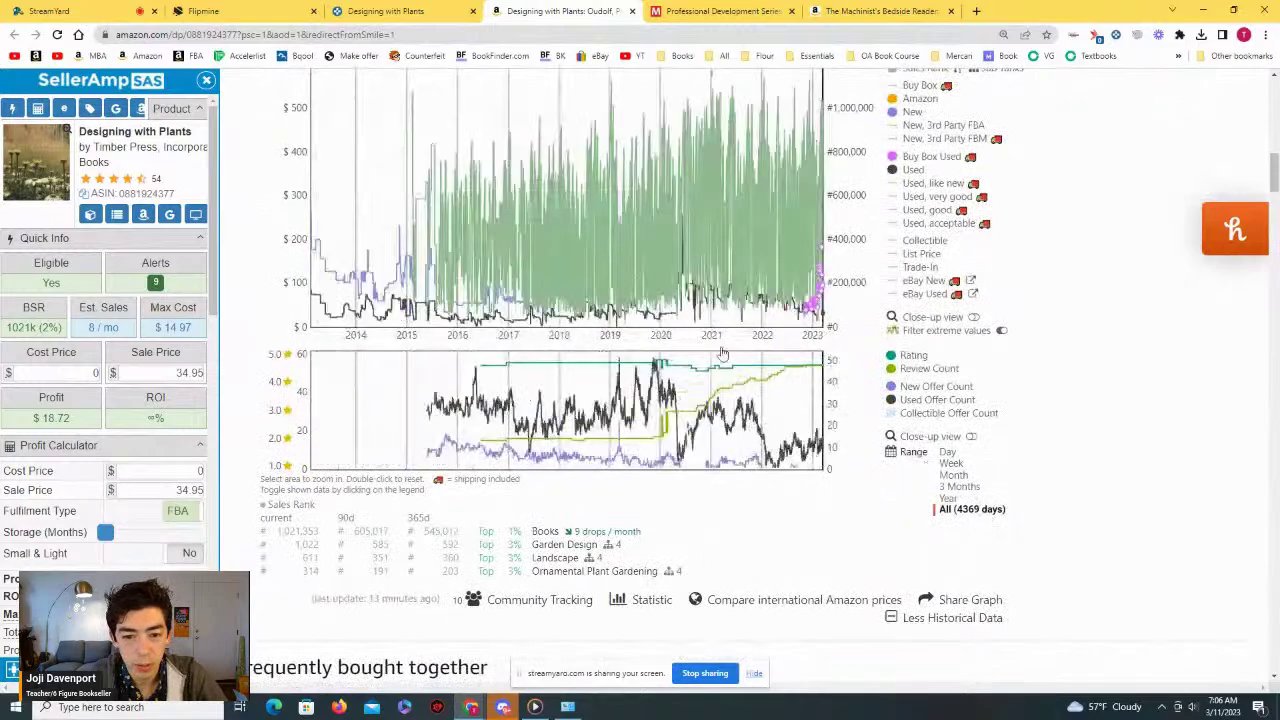
left_click(948, 498)
scroll(970, 400, "up", 13)
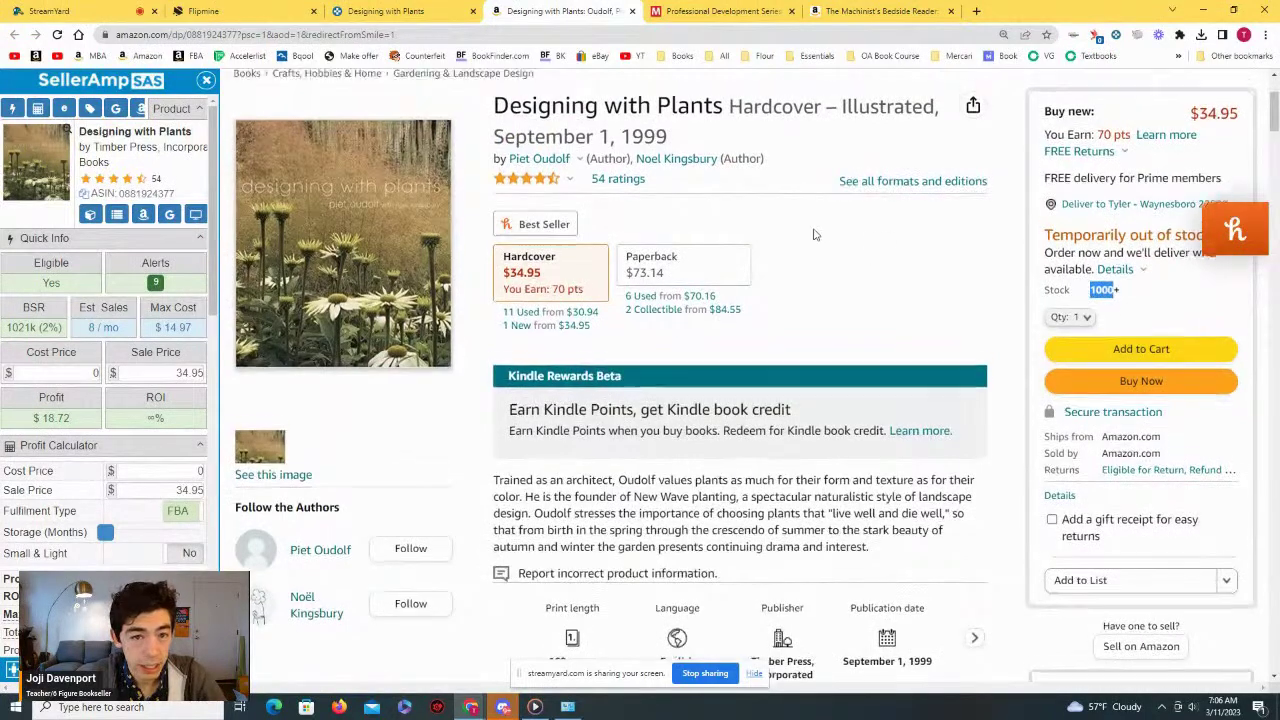
Step: Zoom the listing's Keepa year chart into October through early February to check used prices and offer counts
scroll(800, 260, "up", 2)
scroll(787, 293, "down", 7)
scroll(786, 293, "down", 3)
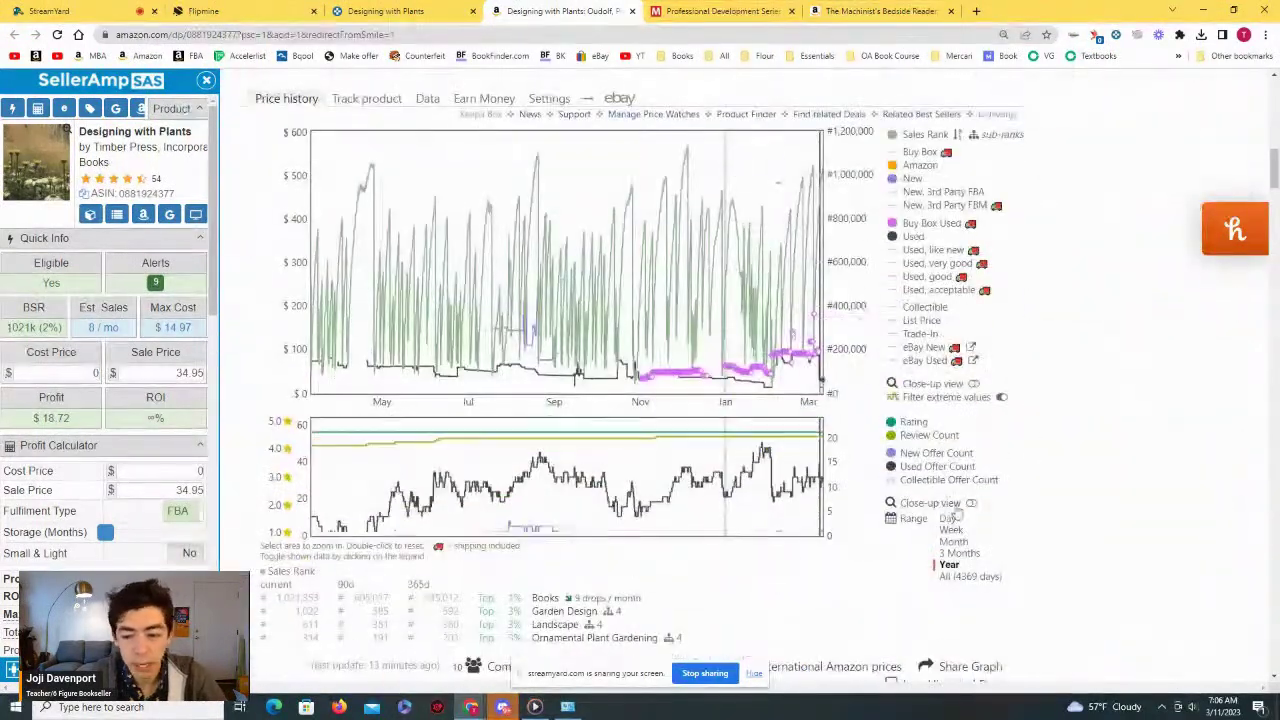
left_click_drag(802, 381, 598, 384)
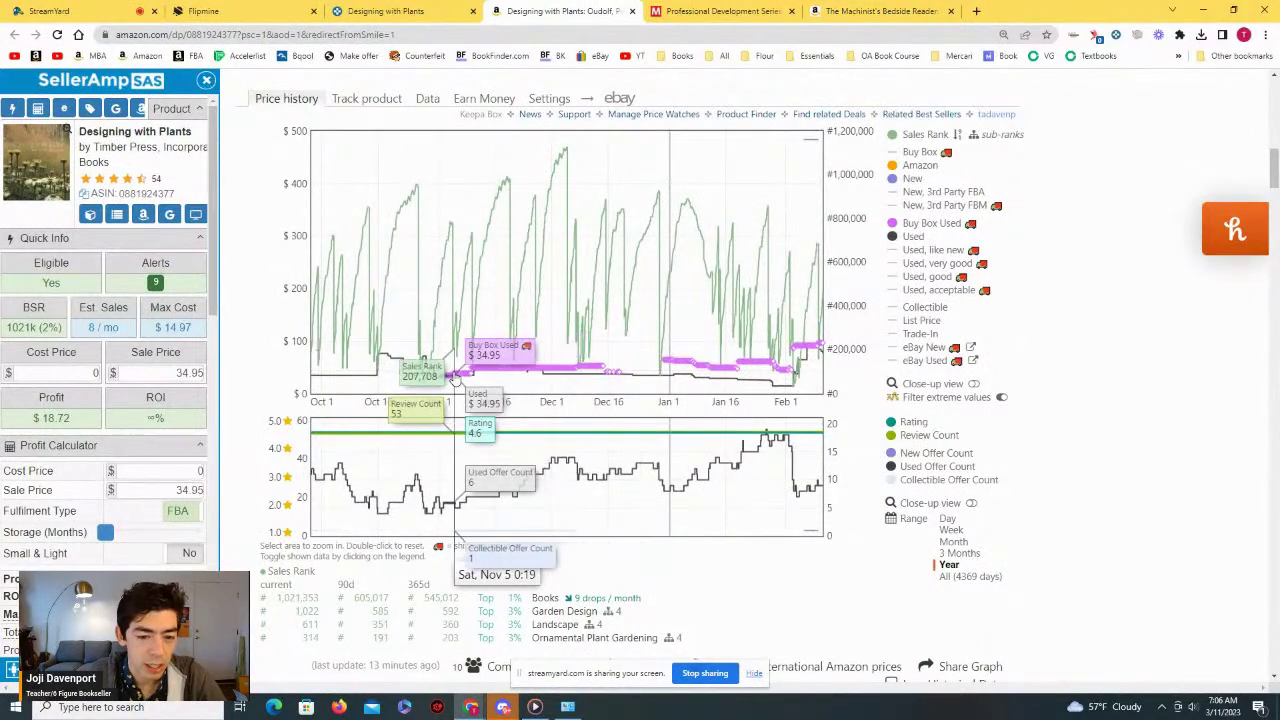
scroll(530, 300, "up", 3)
Step: Close the Designing with Plants listing and its Keepa chart to return to the deals list
left_click(631, 11)
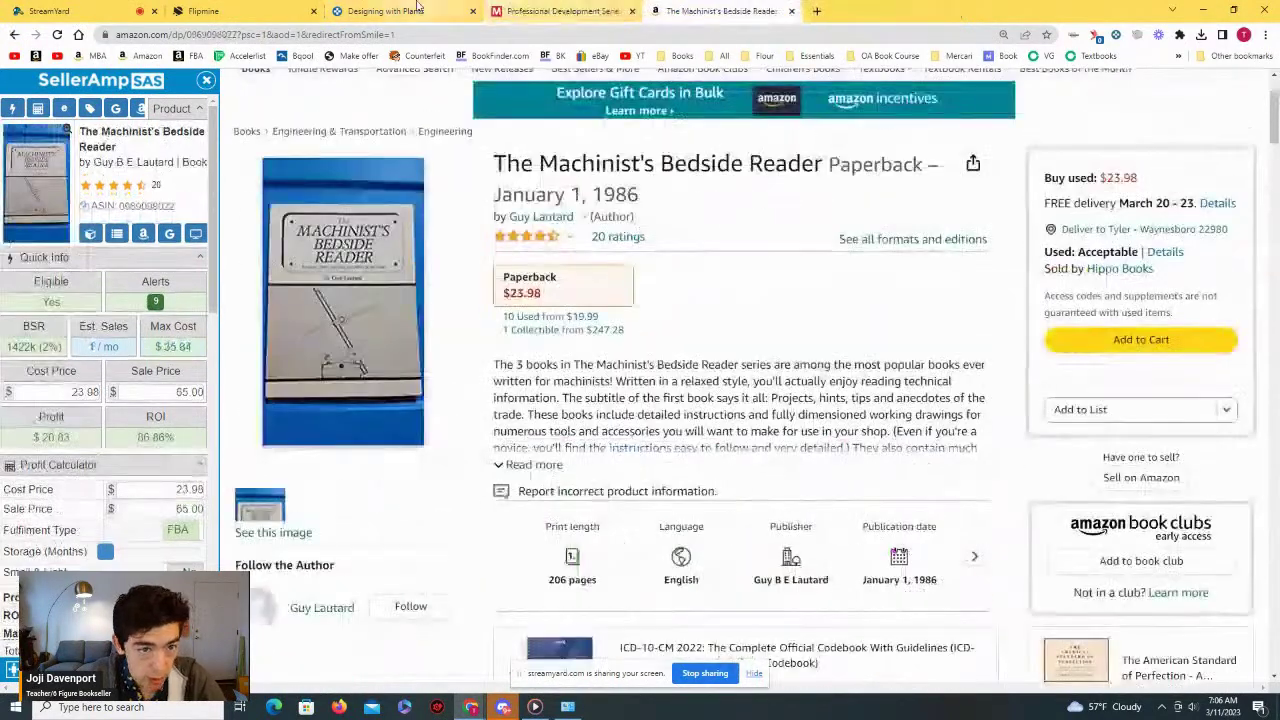
left_click(386, 11)
left_click(1089, 136)
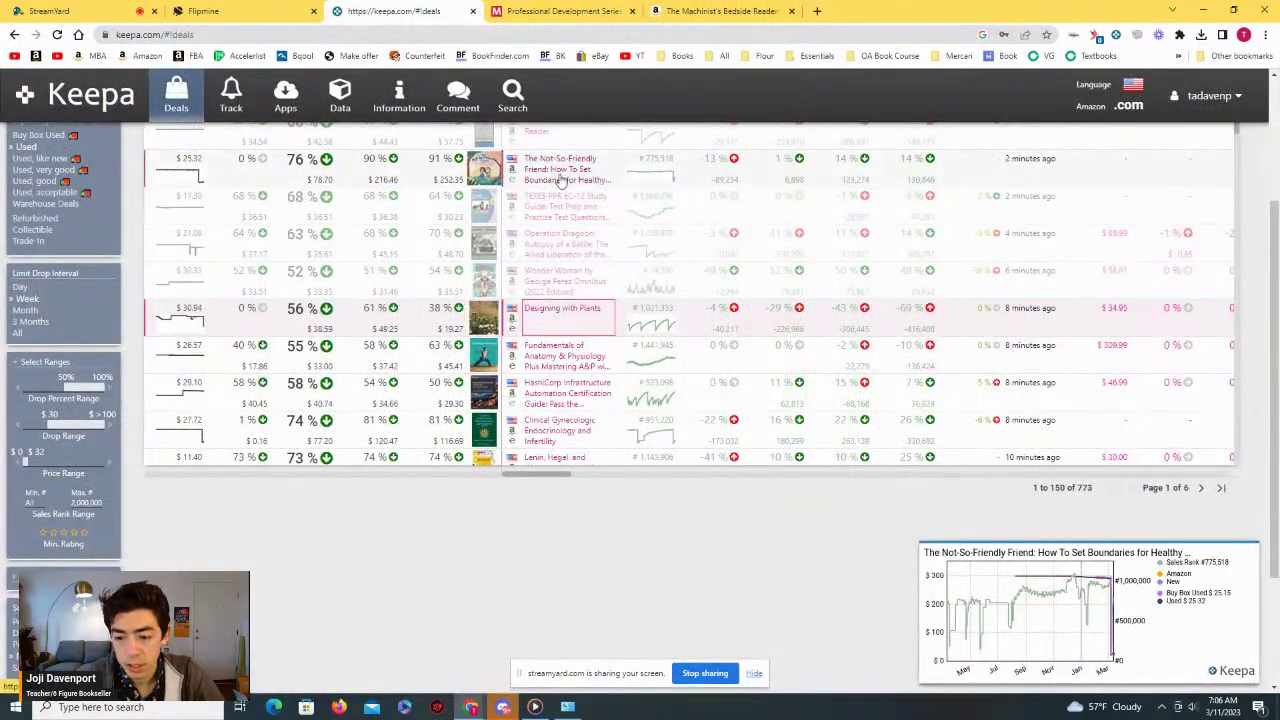
Step: Preview the price charts of the deals listed below Designing with Plants, down to Jitterbug Perfume
scroll(560, 178, "down", 2)
scroll(558, 248, "down", 2)
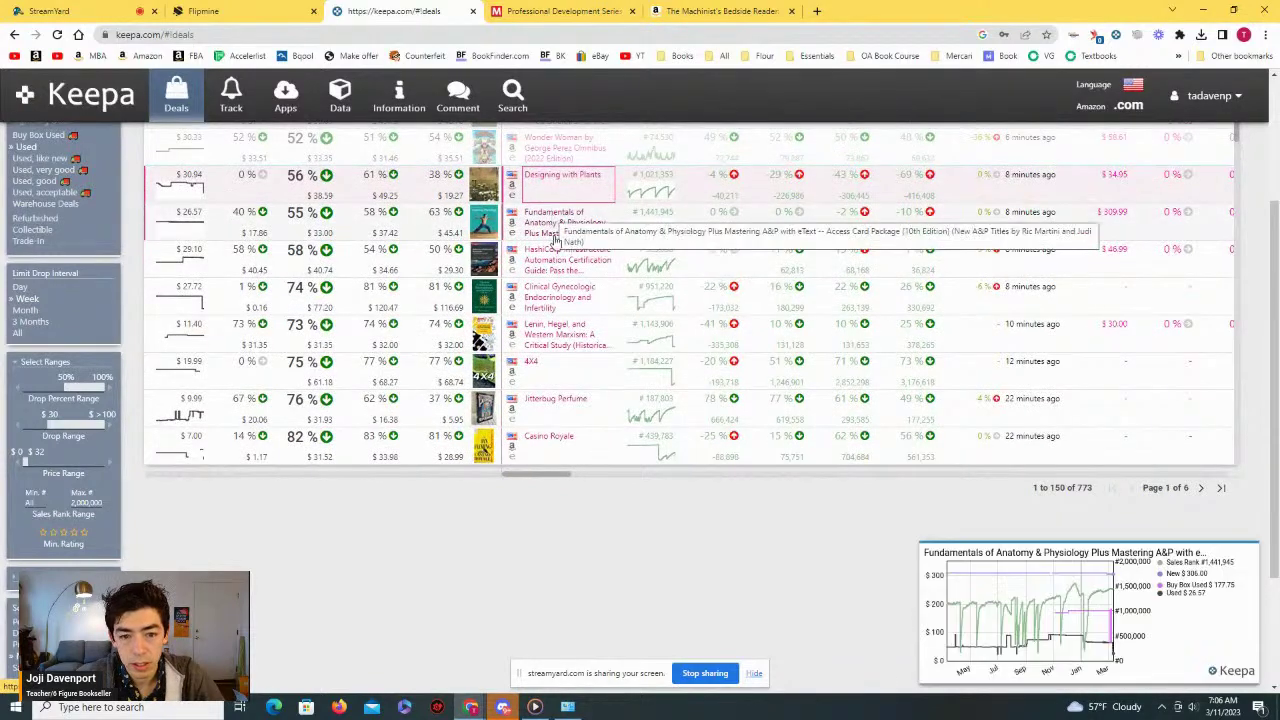
scroll(560, 258, "down", 2)
mouse_move(553, 219)
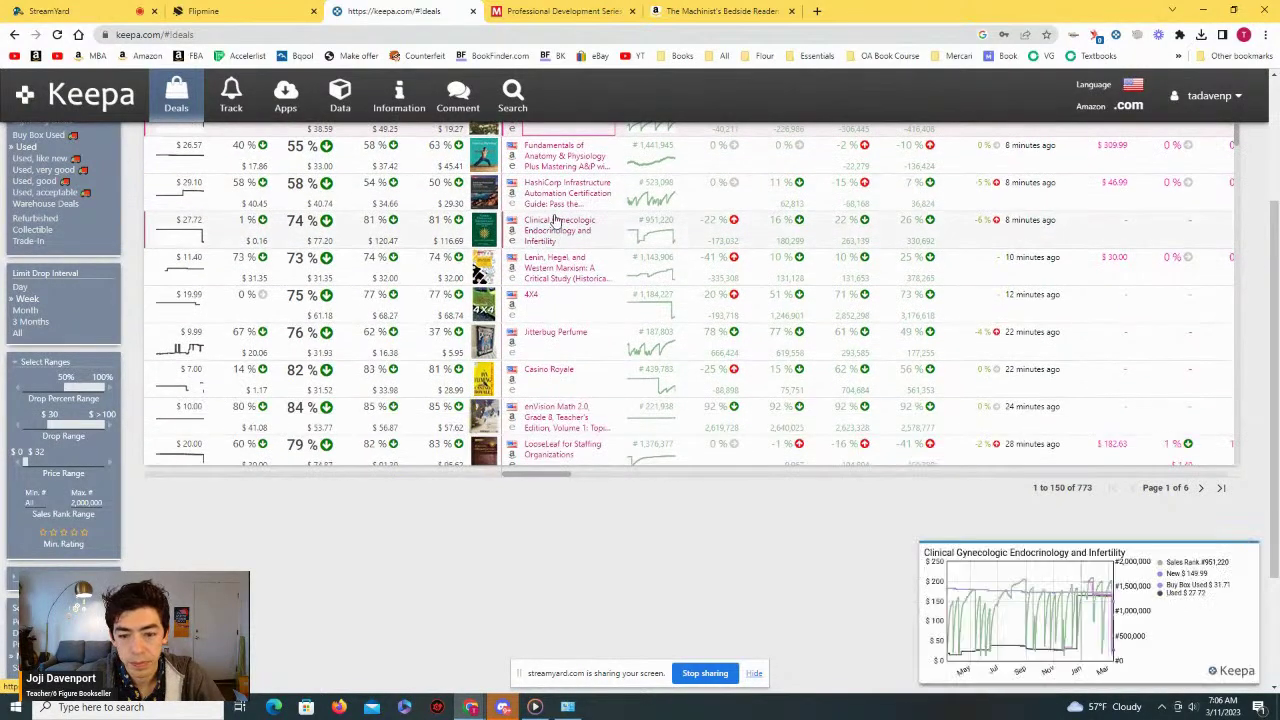
scroll(540, 226, "down", 2)
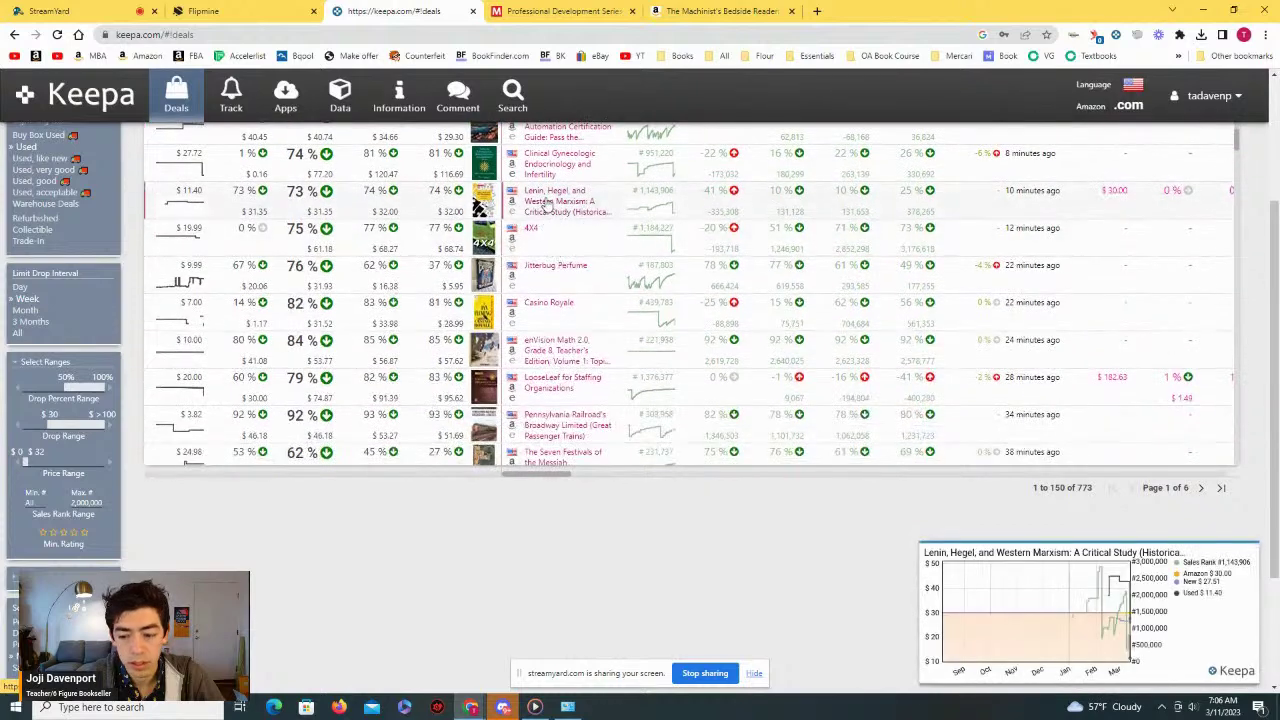
scroll(533, 230, "down", 2)
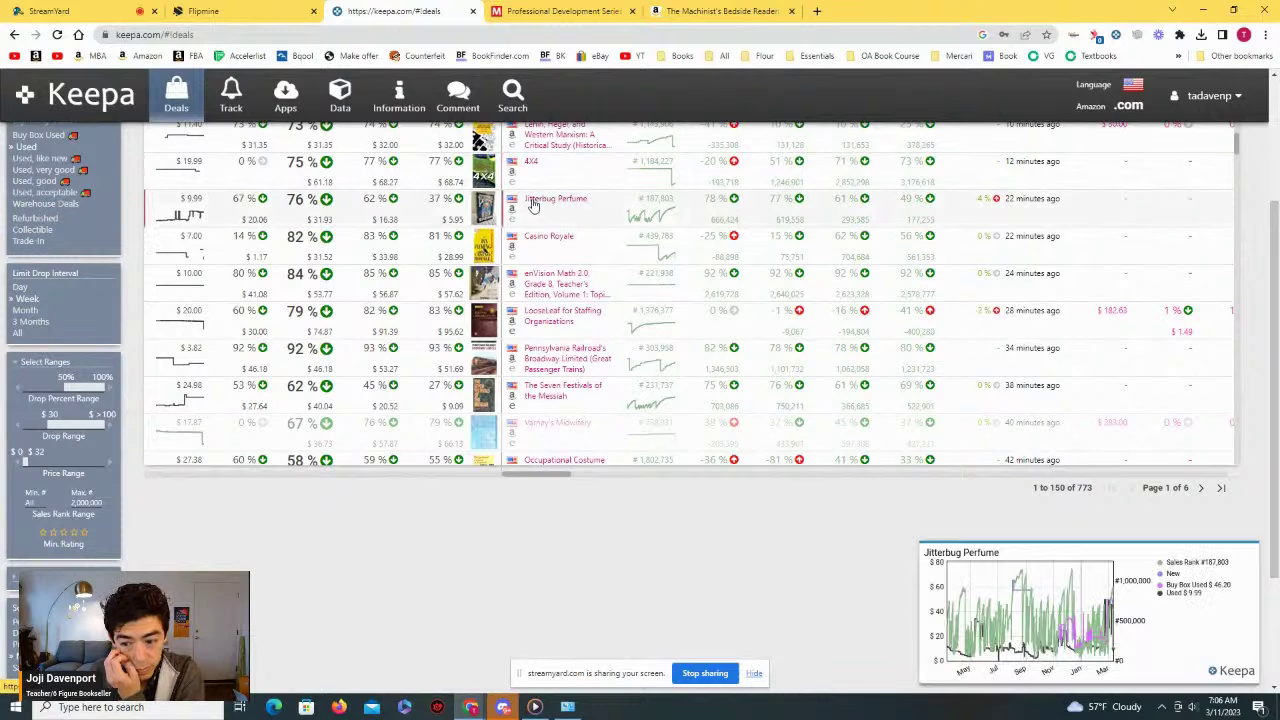
Step: Open the Jitterbug Perfume deal and zoom its chart into the used-price low in early July
left_click(536, 202)
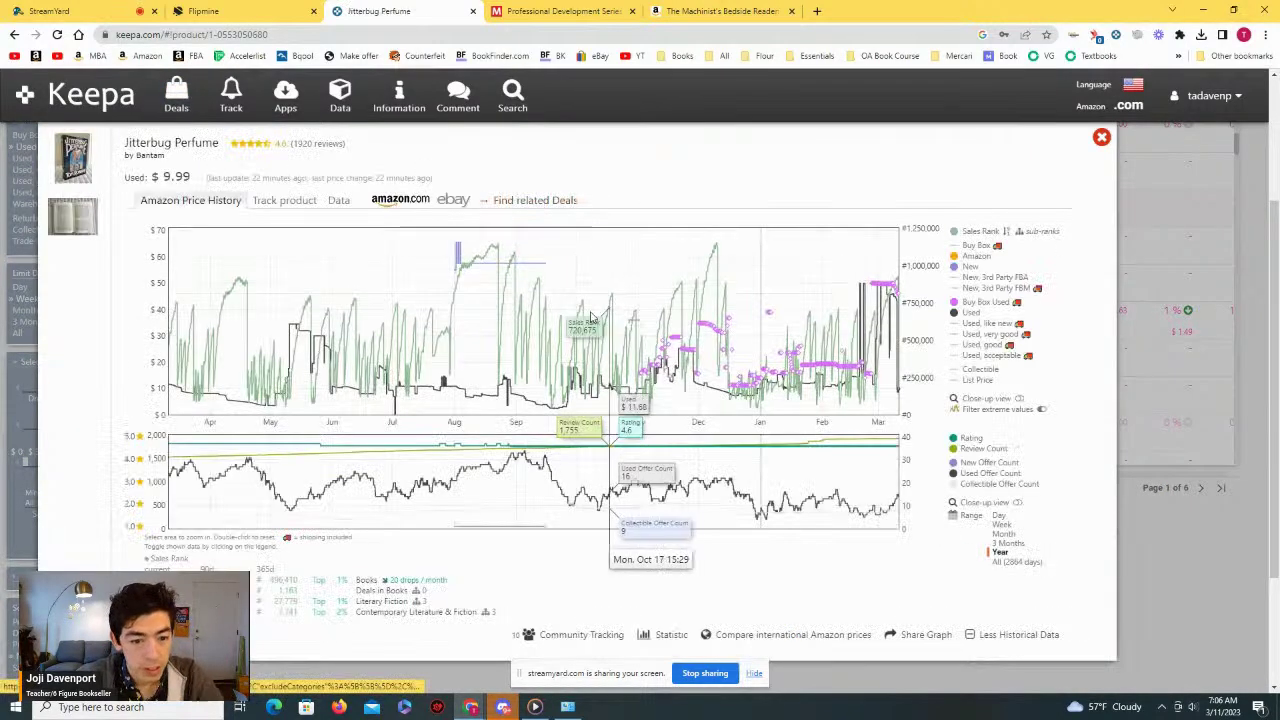
left_click_drag(440, 395, 330, 400)
left_click_drag(486, 400, 629, 400)
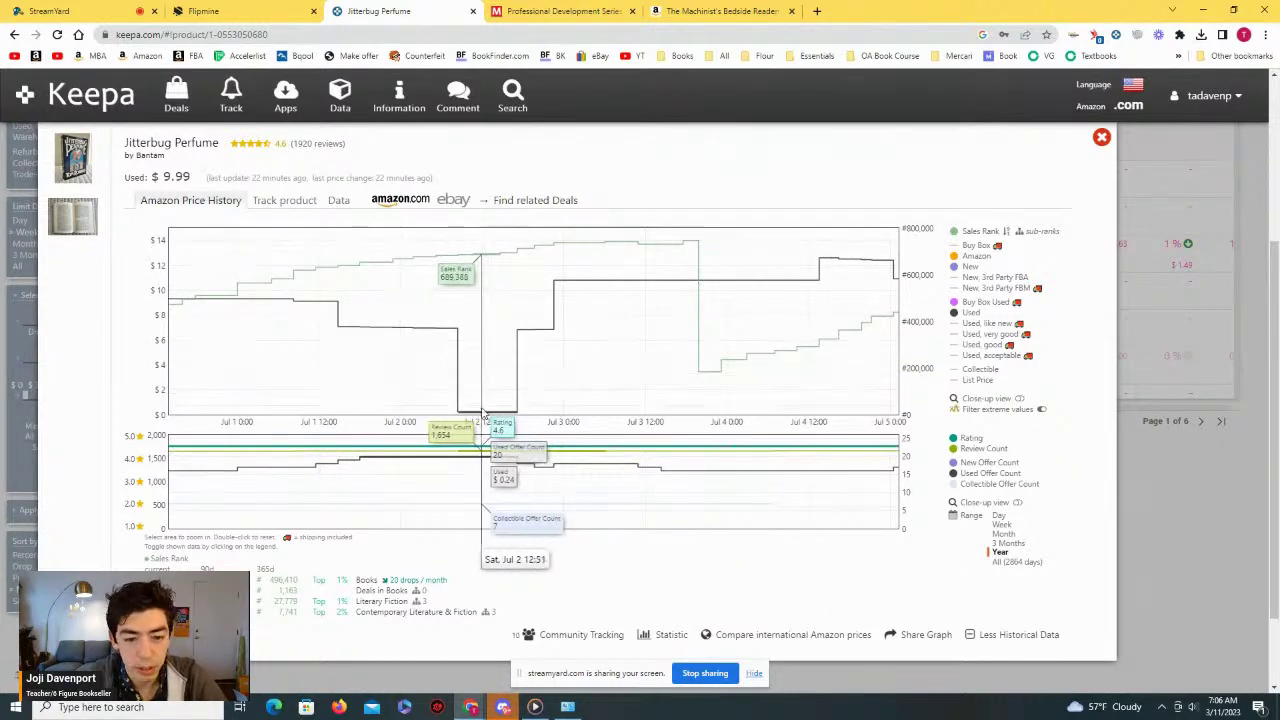
Step: Return the Jitterbug Perfume chart to the year range and close the listing to get back to the deals
left_click(1010, 554)
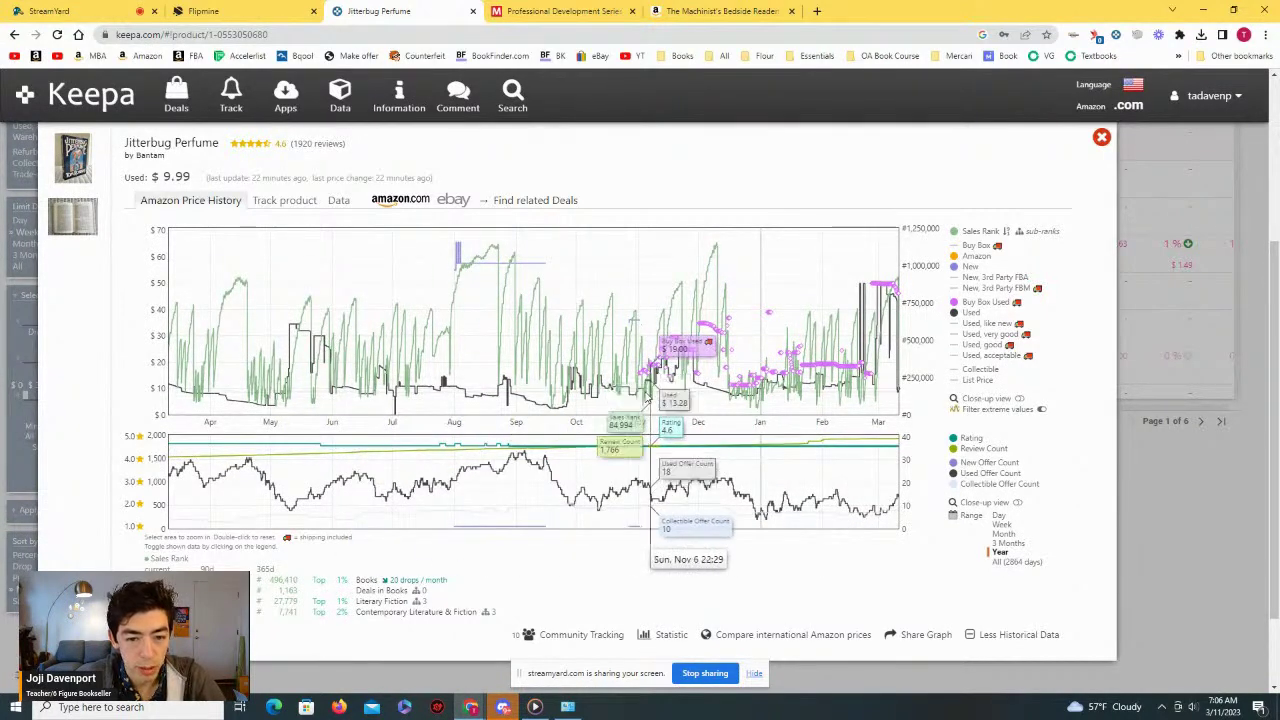
left_click(1101, 136)
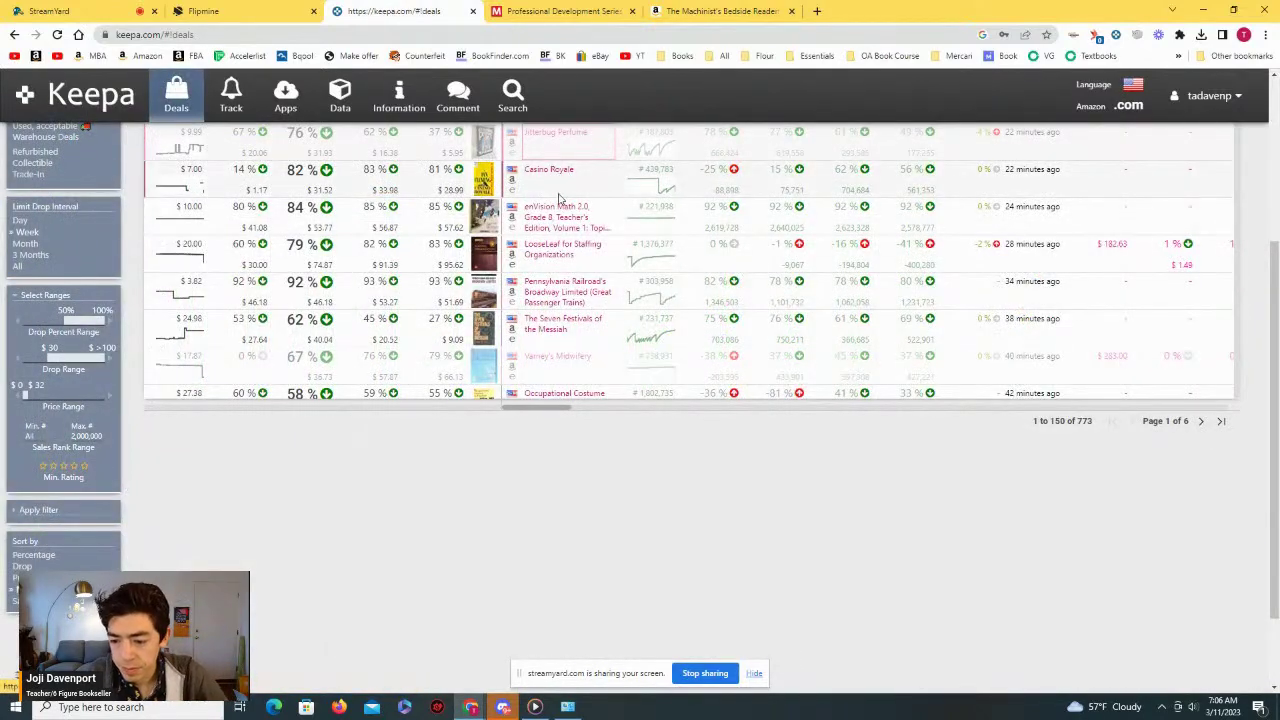
Step: Open the enVision Math 2.0 Grade 8 Teacher's Edition deal, zoom its chart into the early March used-price drop, and reset the zoom
left_click(555, 210)
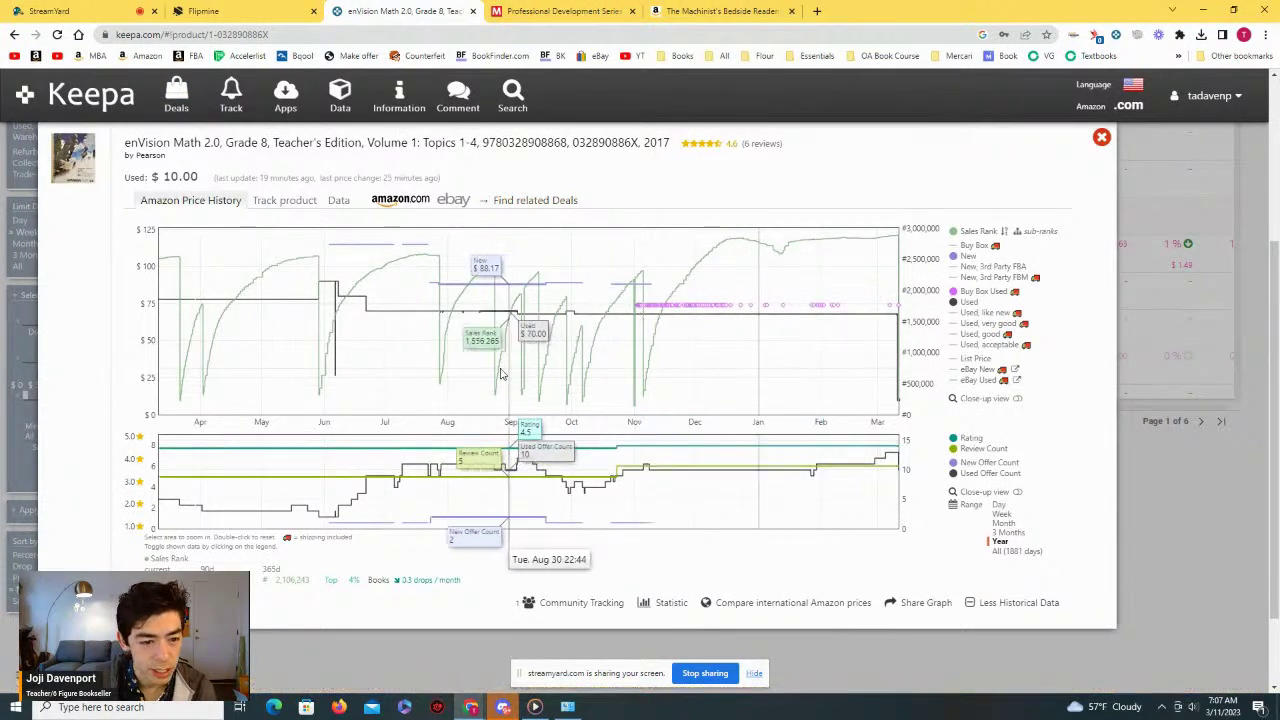
left_click_drag(450, 373, 895, 390)
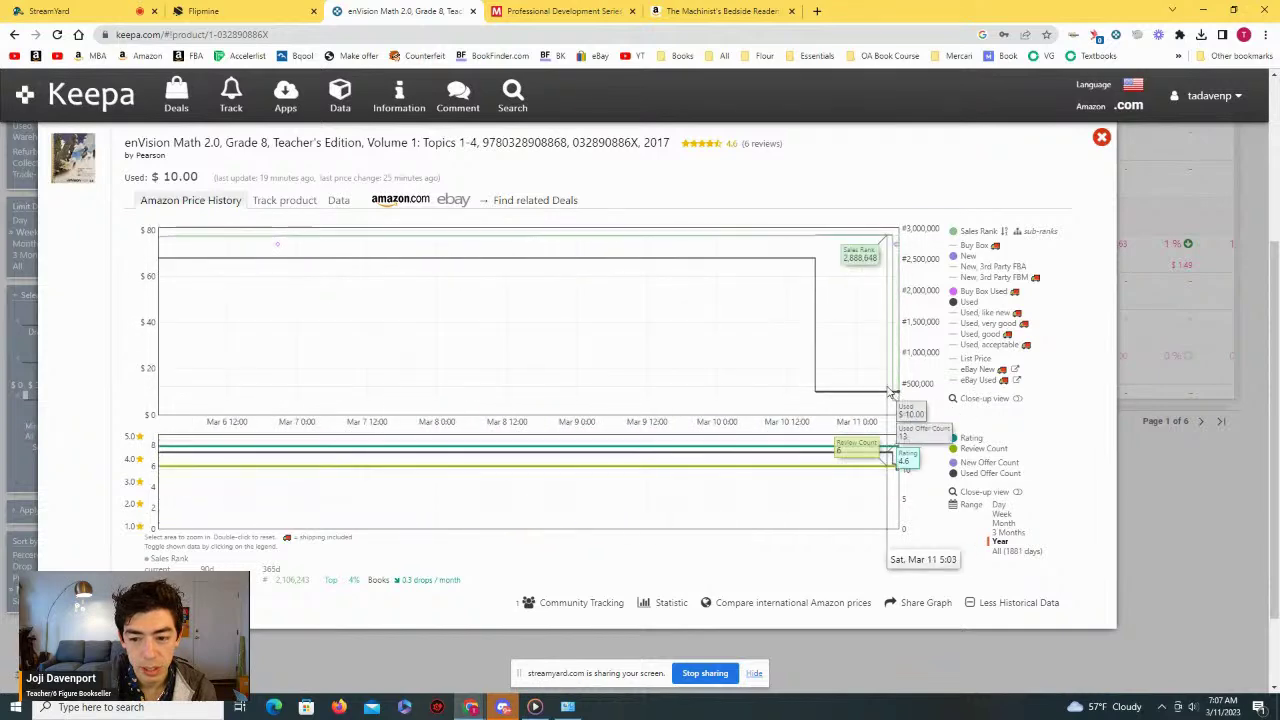
double_click(893, 393)
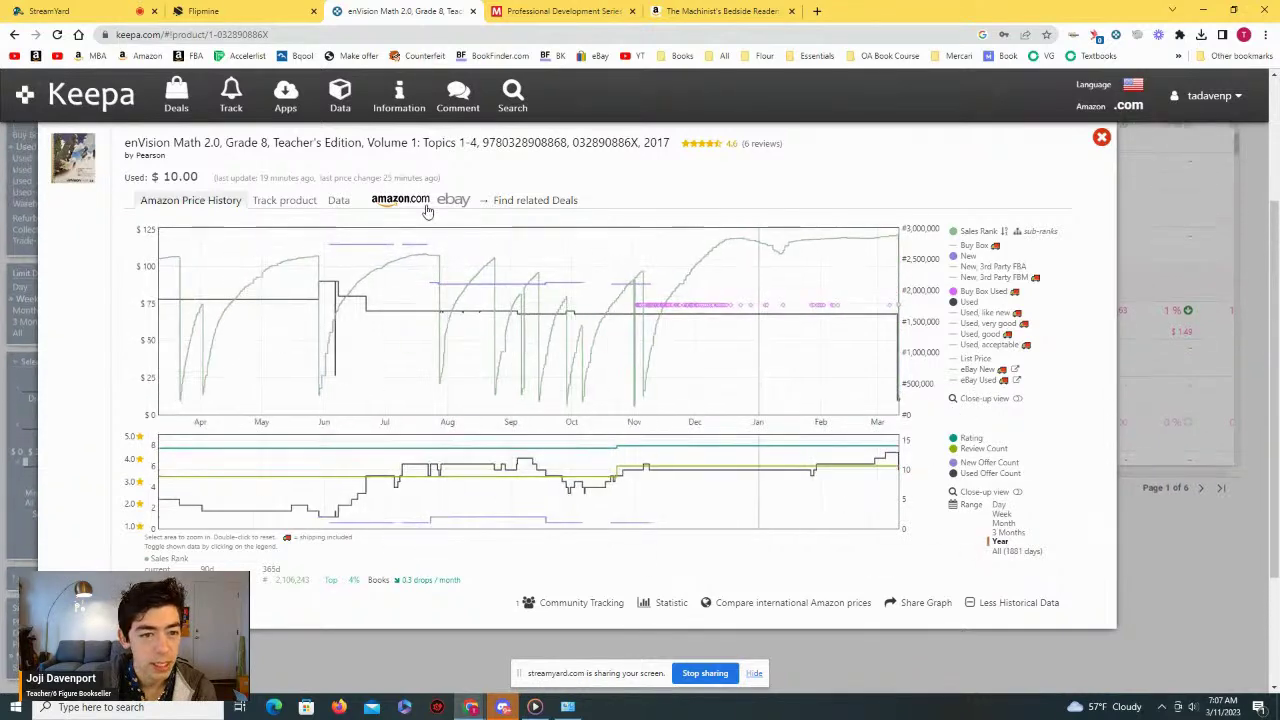
Step: Open the enVision Math book's Amazon listing, review its used offers and stock, and dismiss the offers list
left_click(451, 208)
left_click(592, 10)
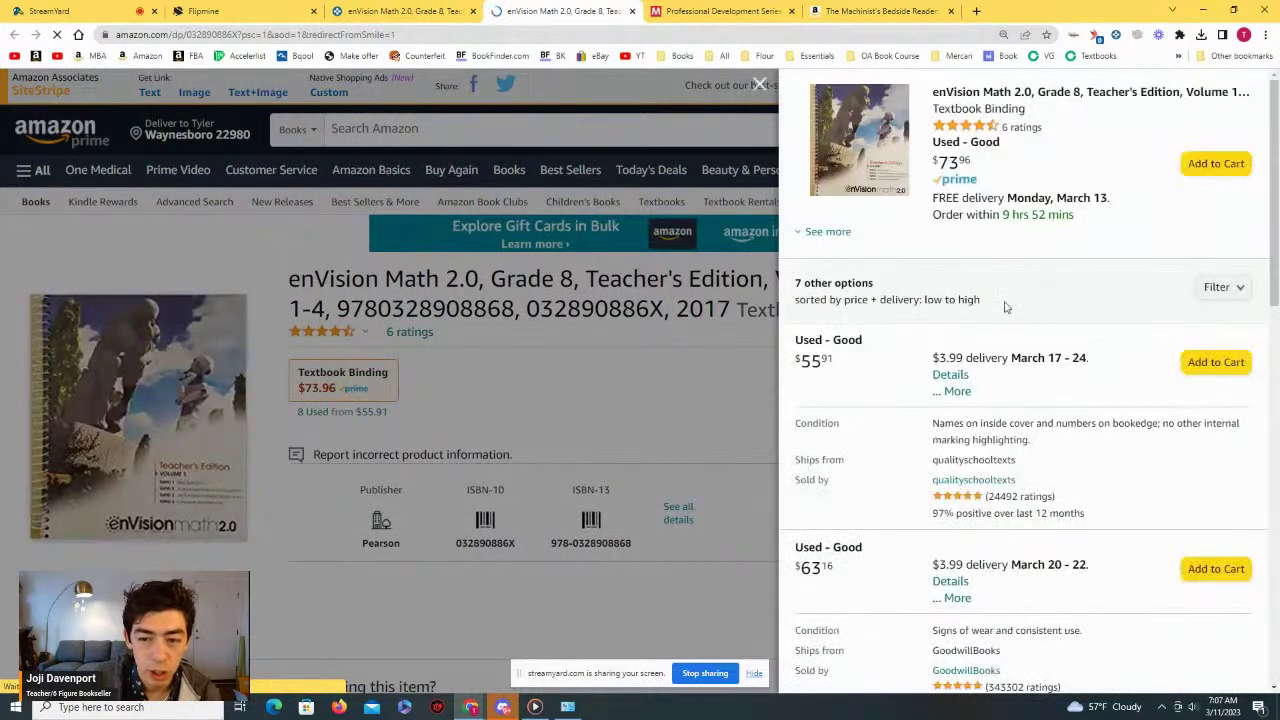
scroll(930, 290, "down", 4)
scroll(950, 309, "up", 4)
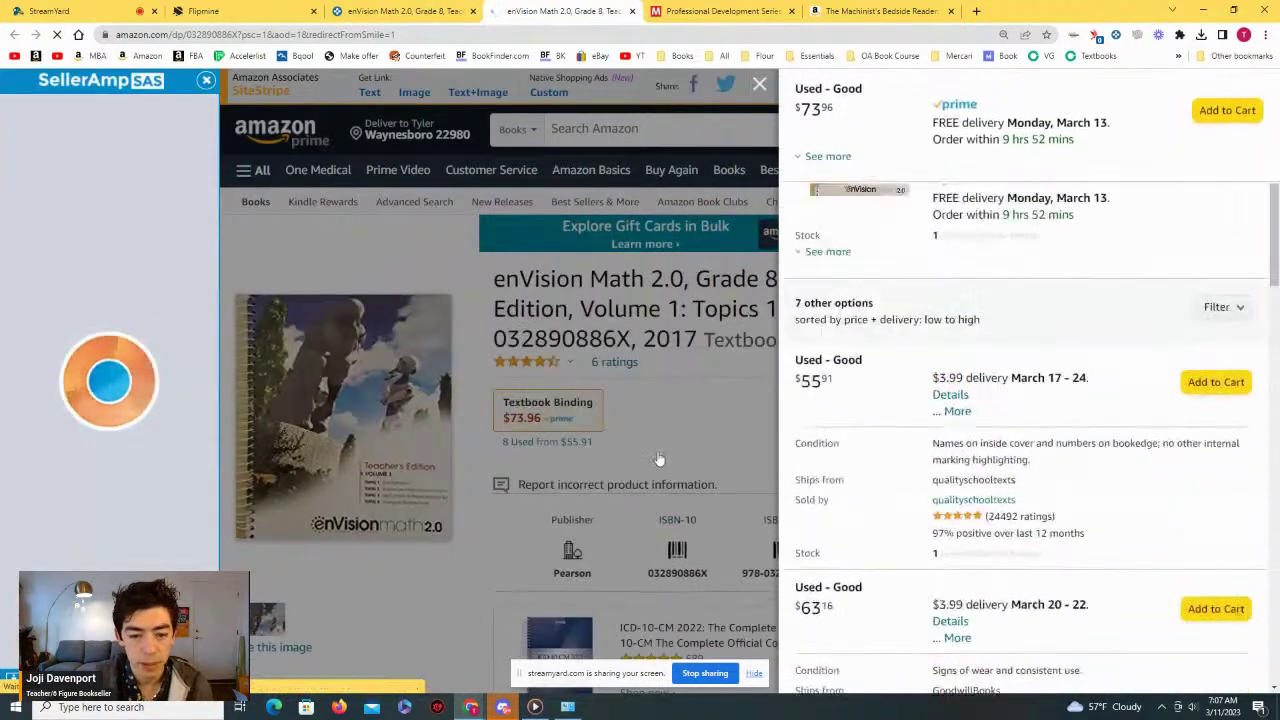
left_click(659, 459)
Step: Zoom the Keepa chart on the Amazon page into the March used-price drop, and restore the year range
scroll(780, 420, "down", 10)
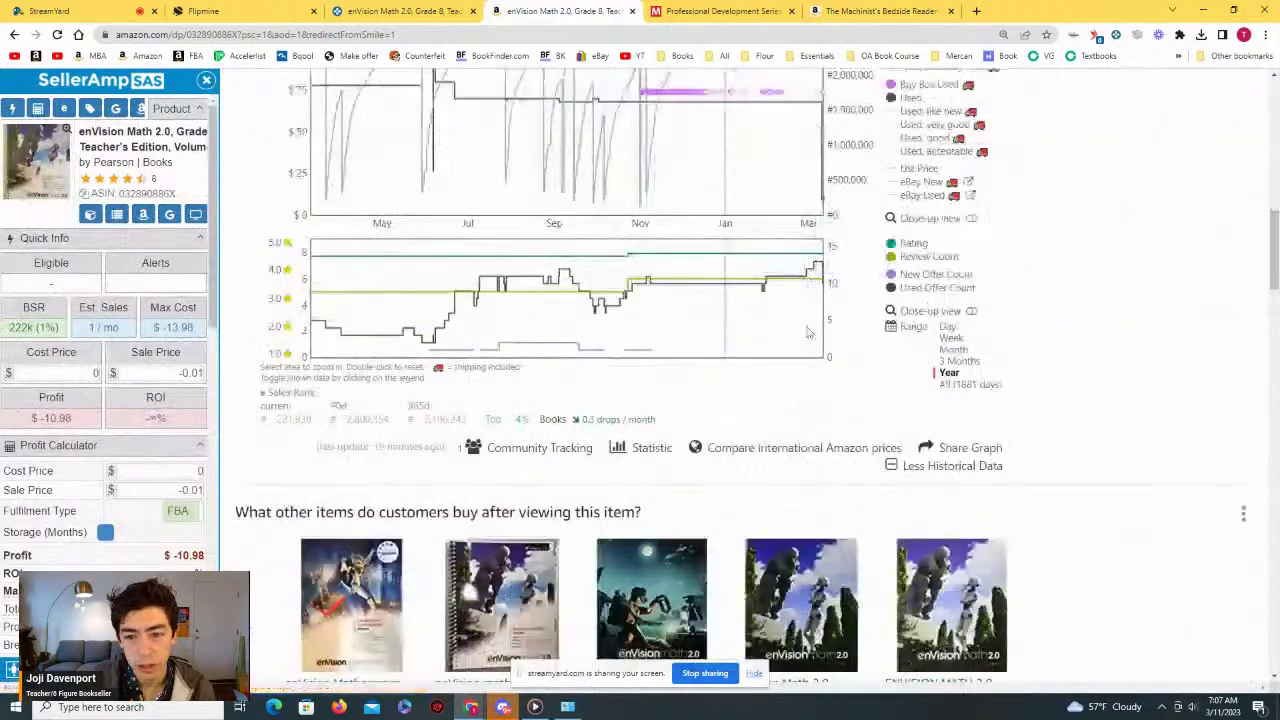
scroll(810, 333, "up", 2)
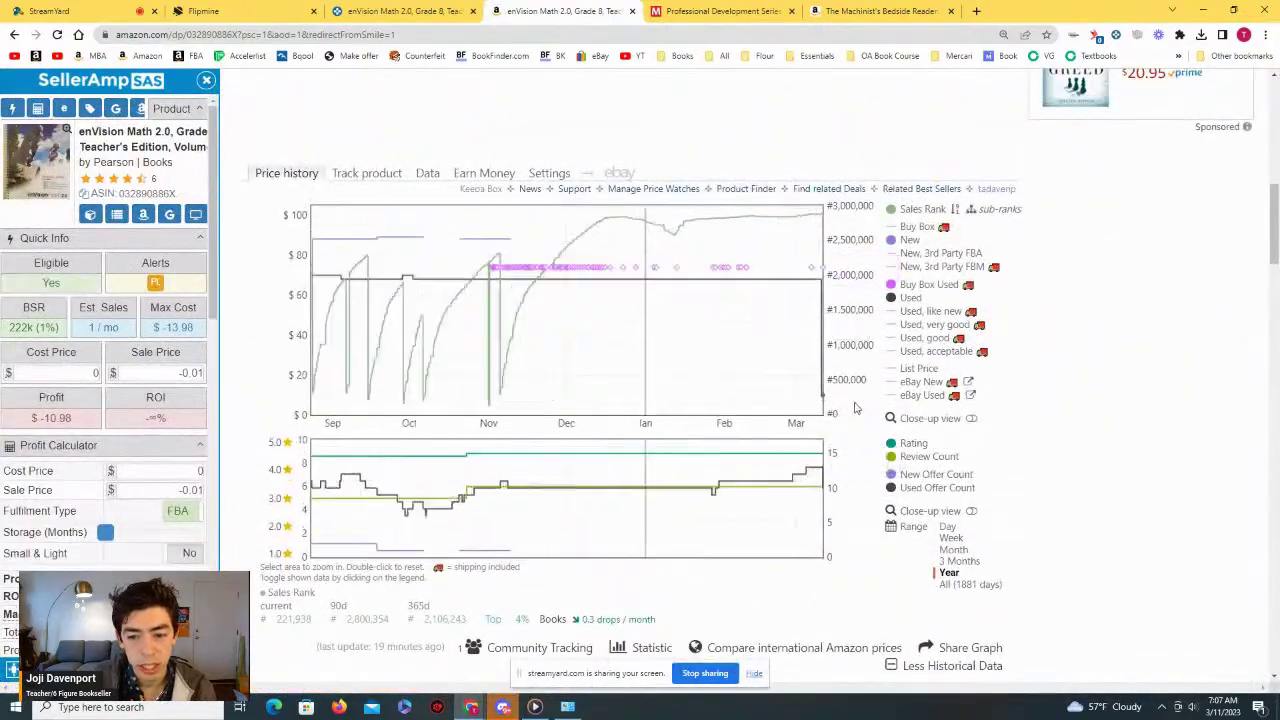
scroll(830, 412, "up", 5)
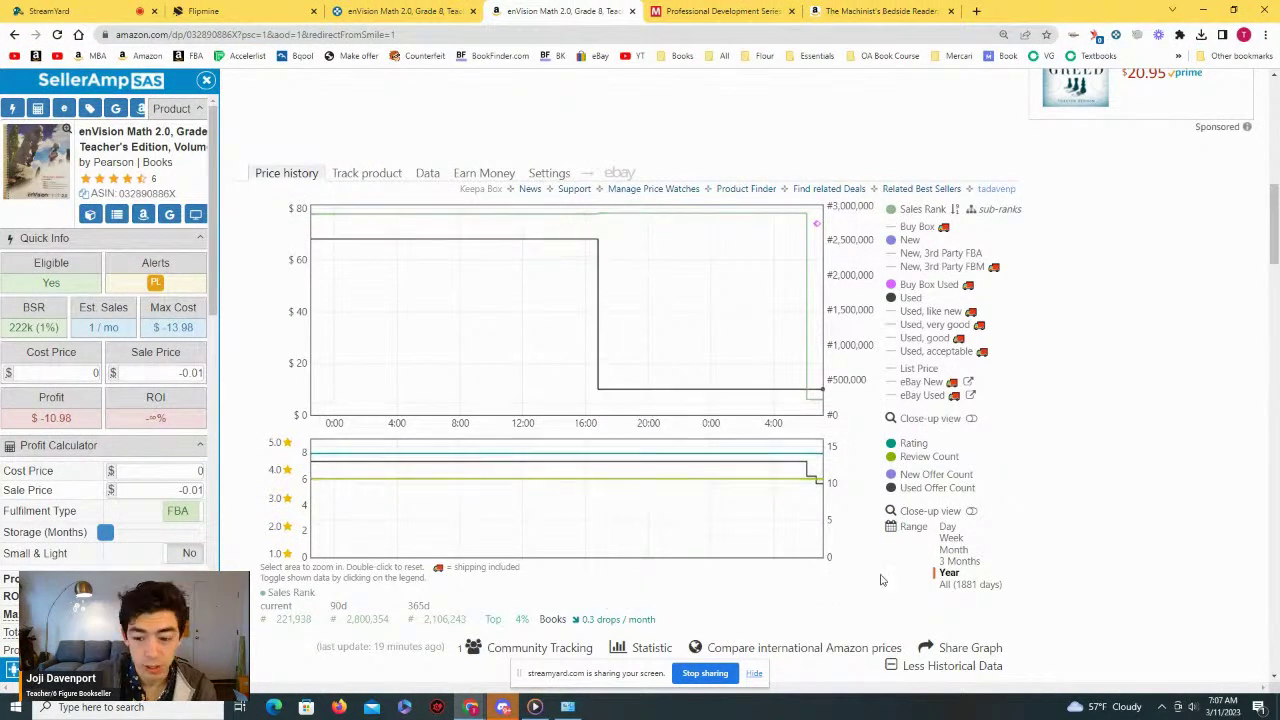
left_click(968, 575)
scroll(829, 415, "up", 4)
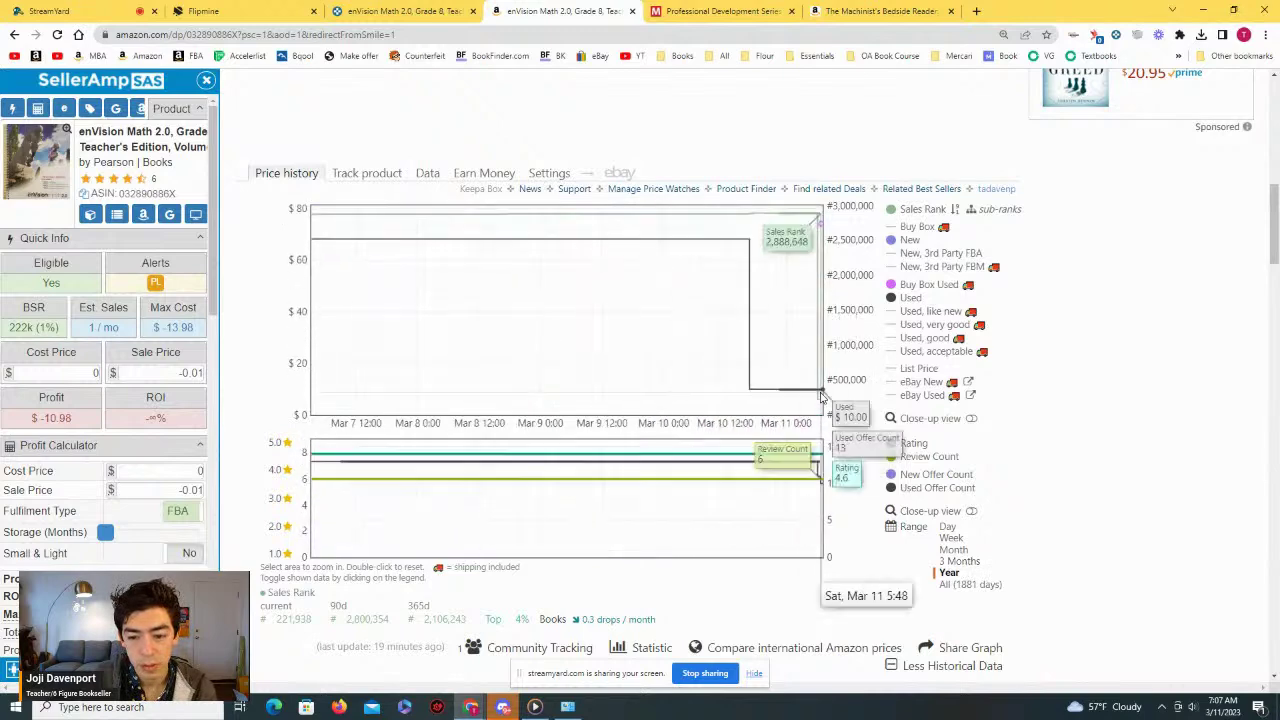
Step: Show the book's Keepa offers data with historical offers included and new-condition offers excluded
left_click(427, 173)
left_click(424, 204)
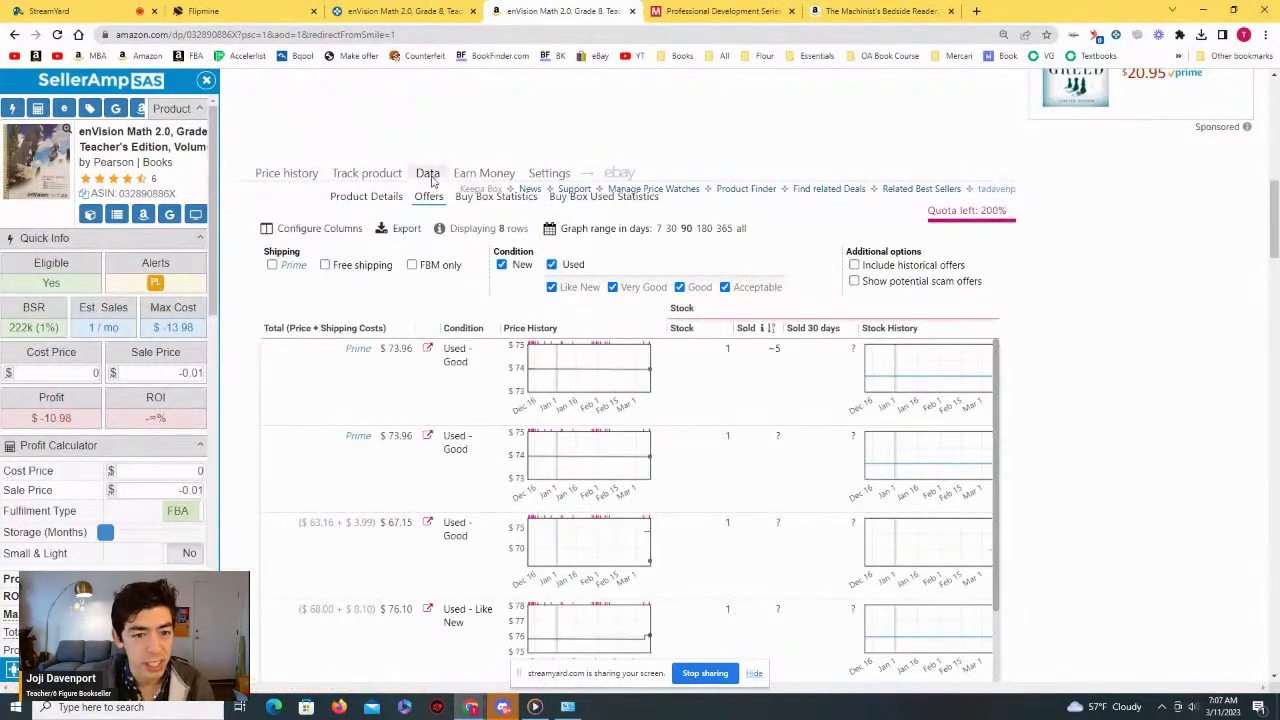
left_click(878, 266)
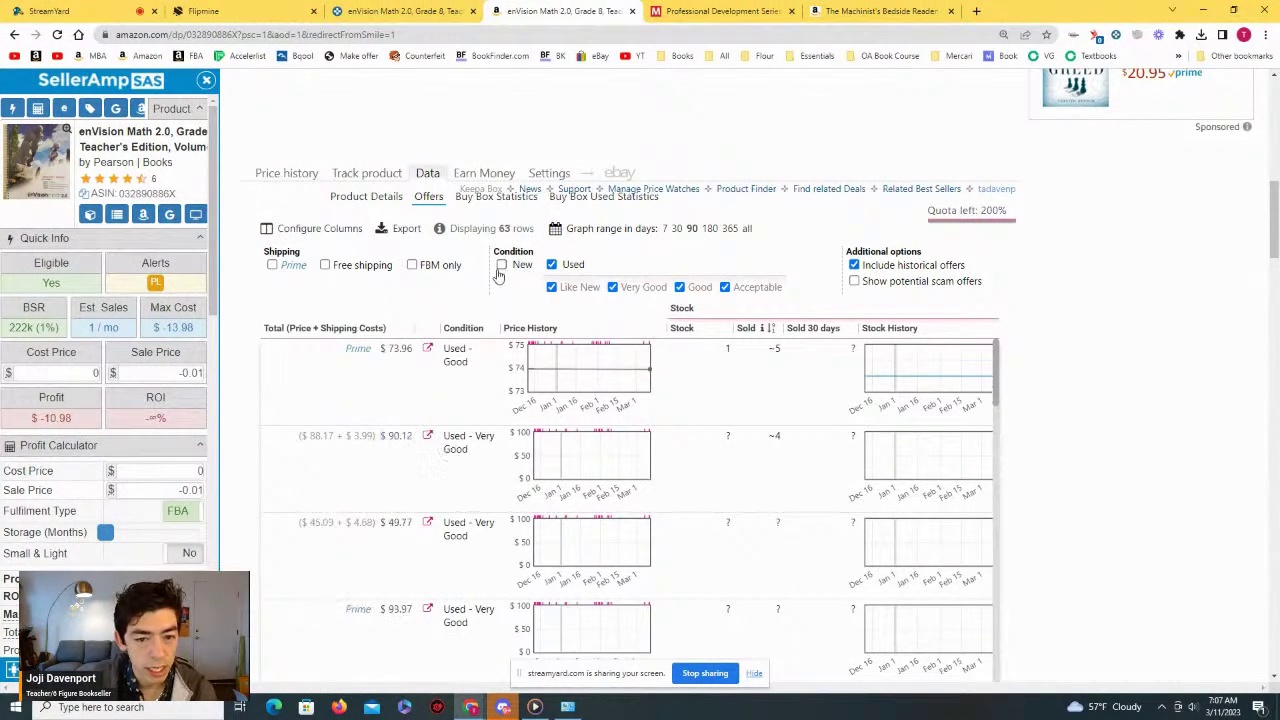
scroll(1080, 402, "down", 2)
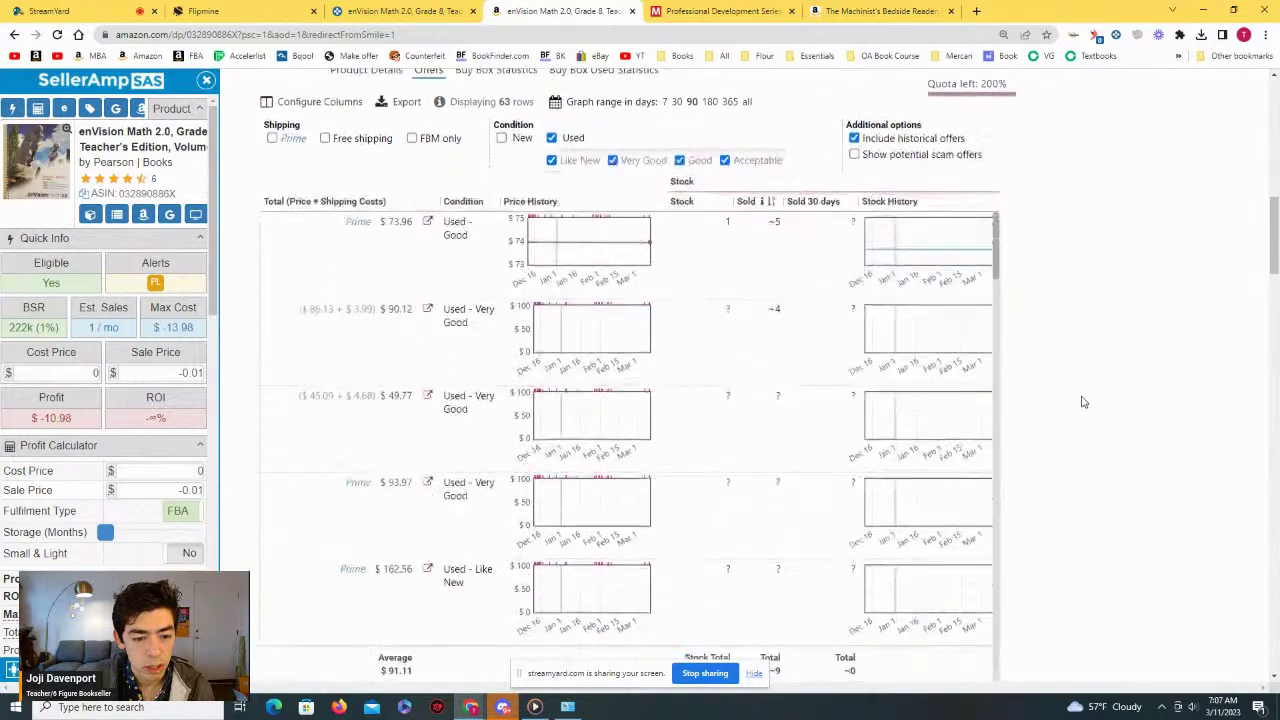
scroll(890, 400, "down", 2)
scroll(881, 400, "up", 3)
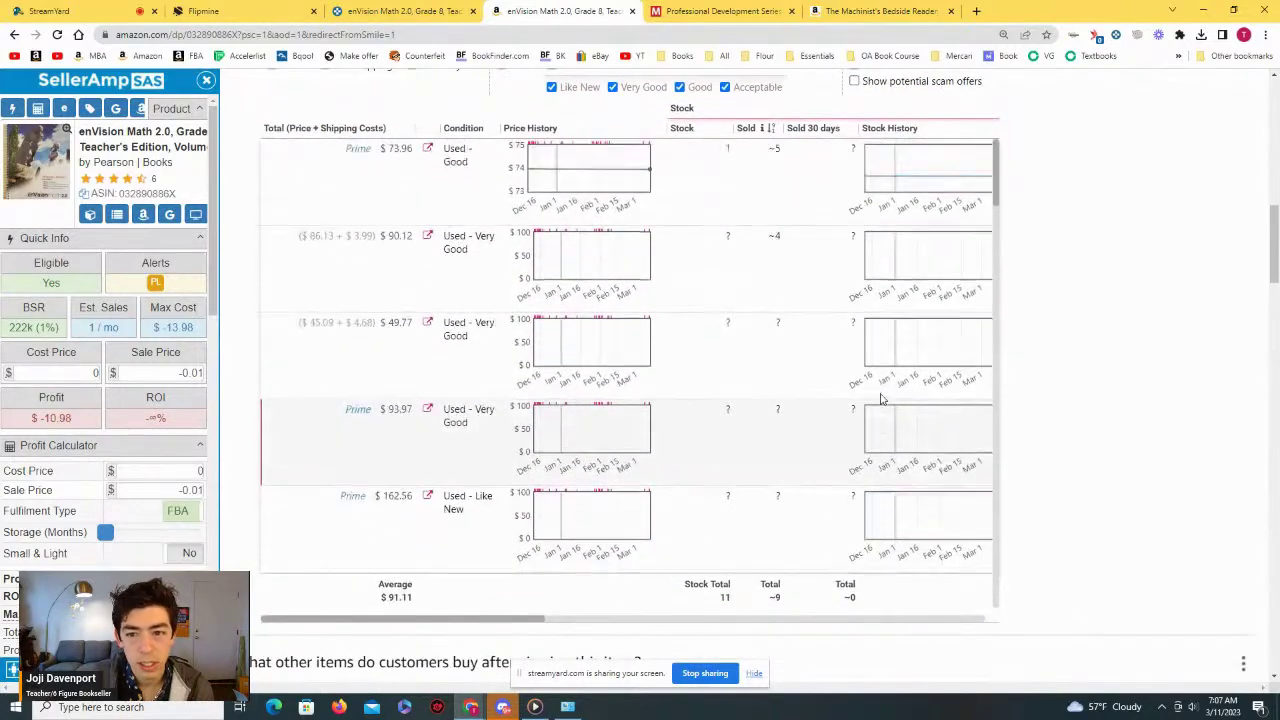
scroll(1106, 302, "up", 1)
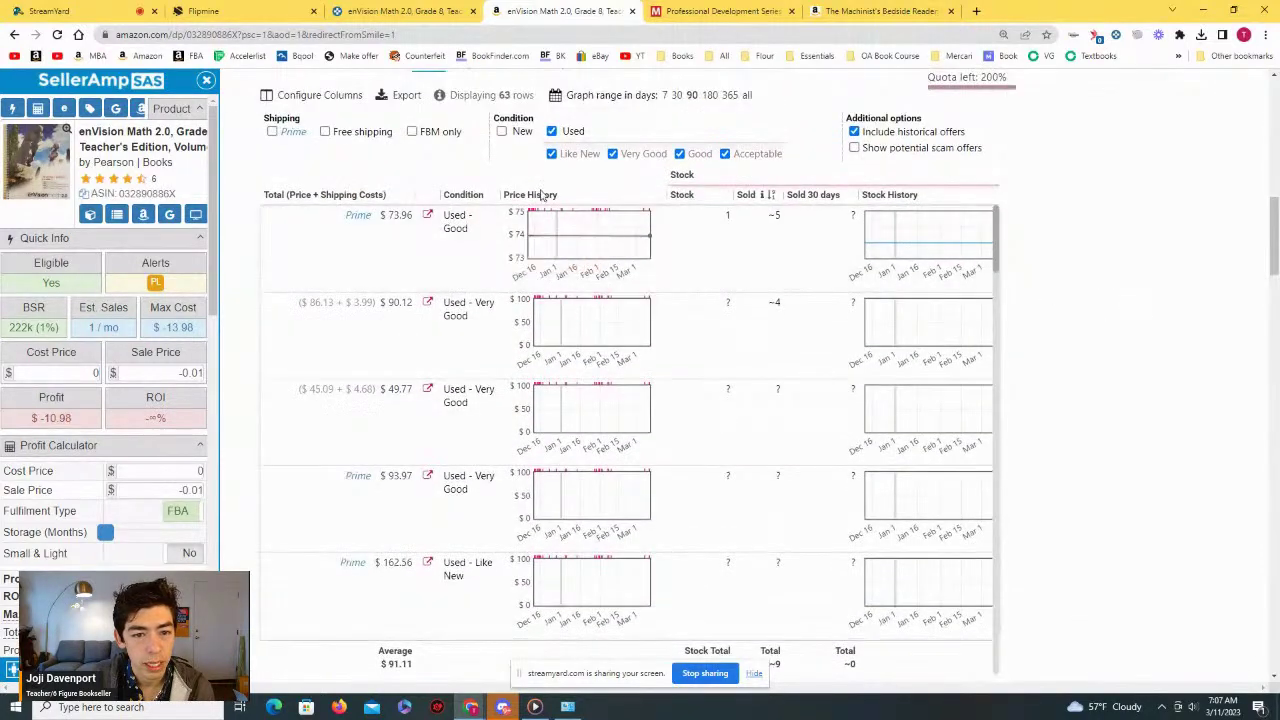
Step: Find the $10.00 plus $3.99 shipping offer in the offers table and check its price history and seller
left_click(754, 197)
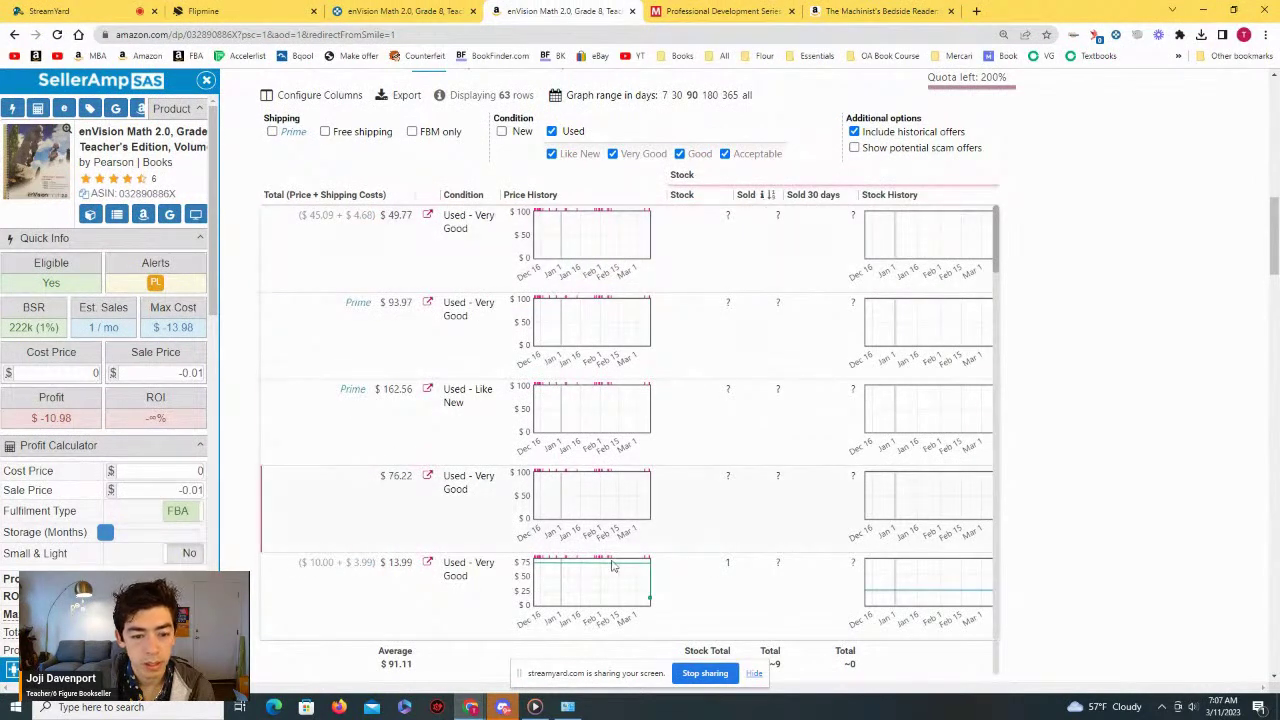
scroll(576, 643, "down", 2)
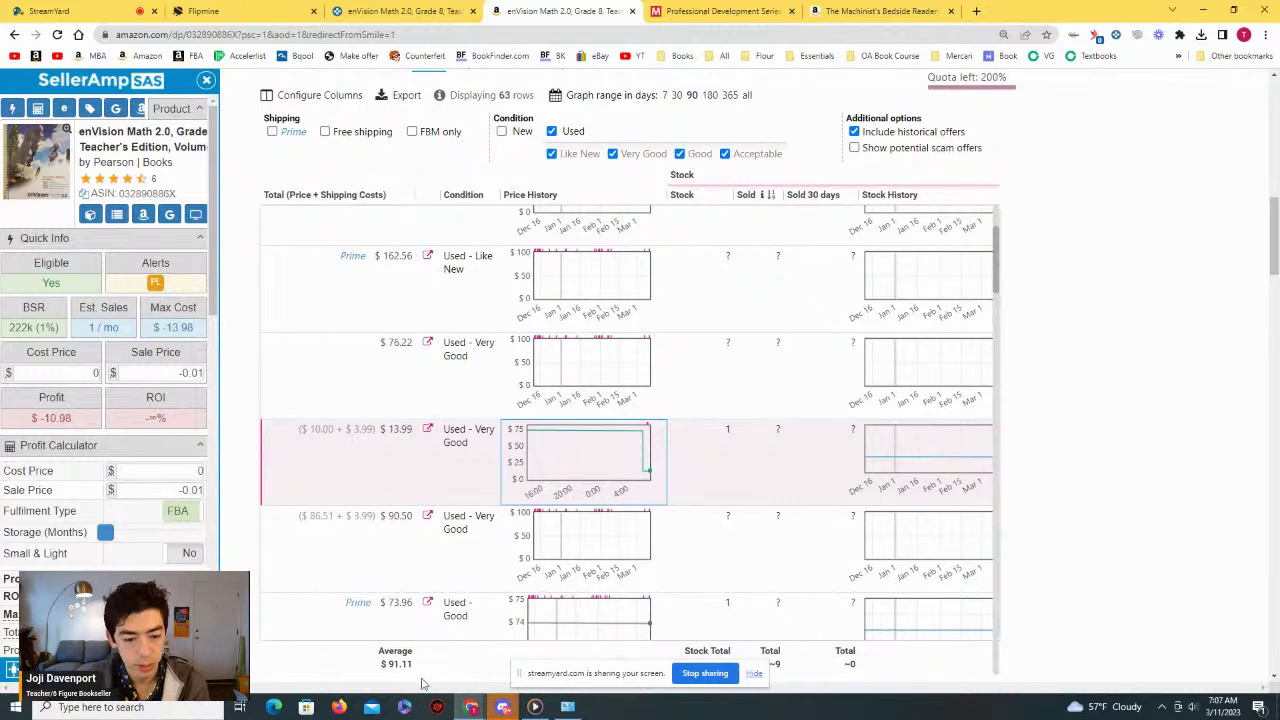
scroll(1023, 560, "down", 1)
left_click_drag(508, 558, 687, 560)
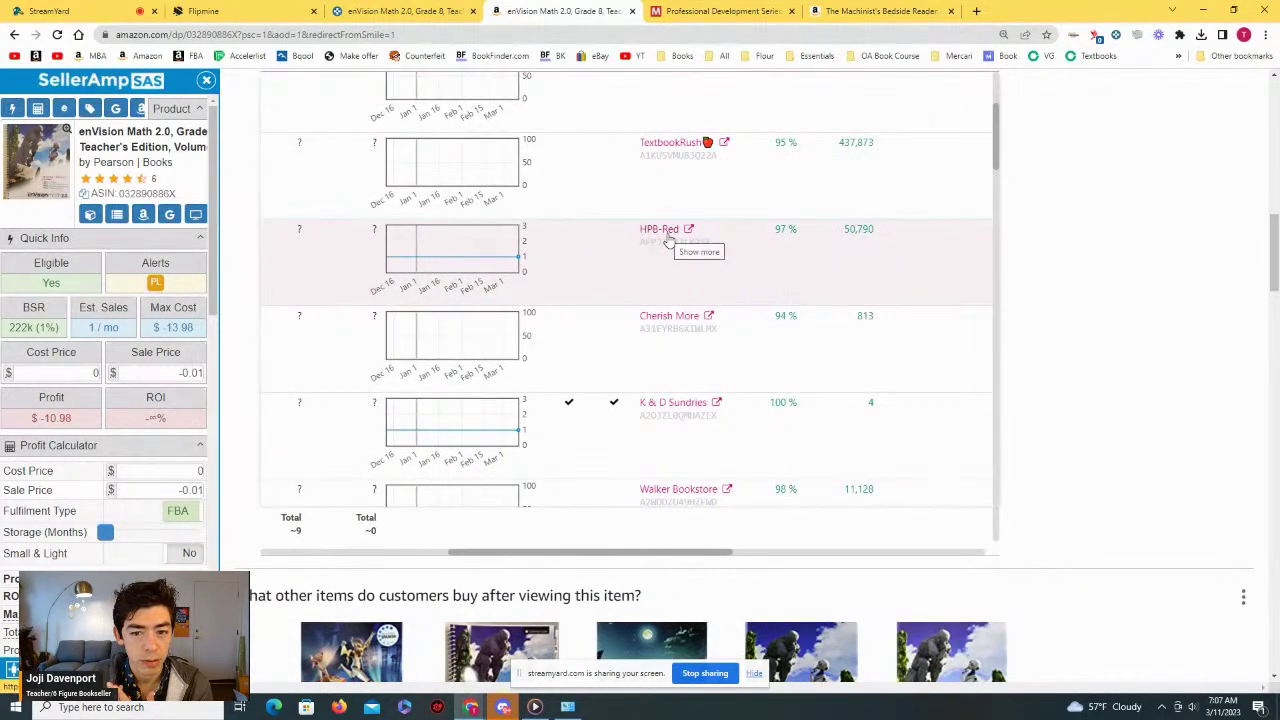
scroll(591, 437, "up", 1)
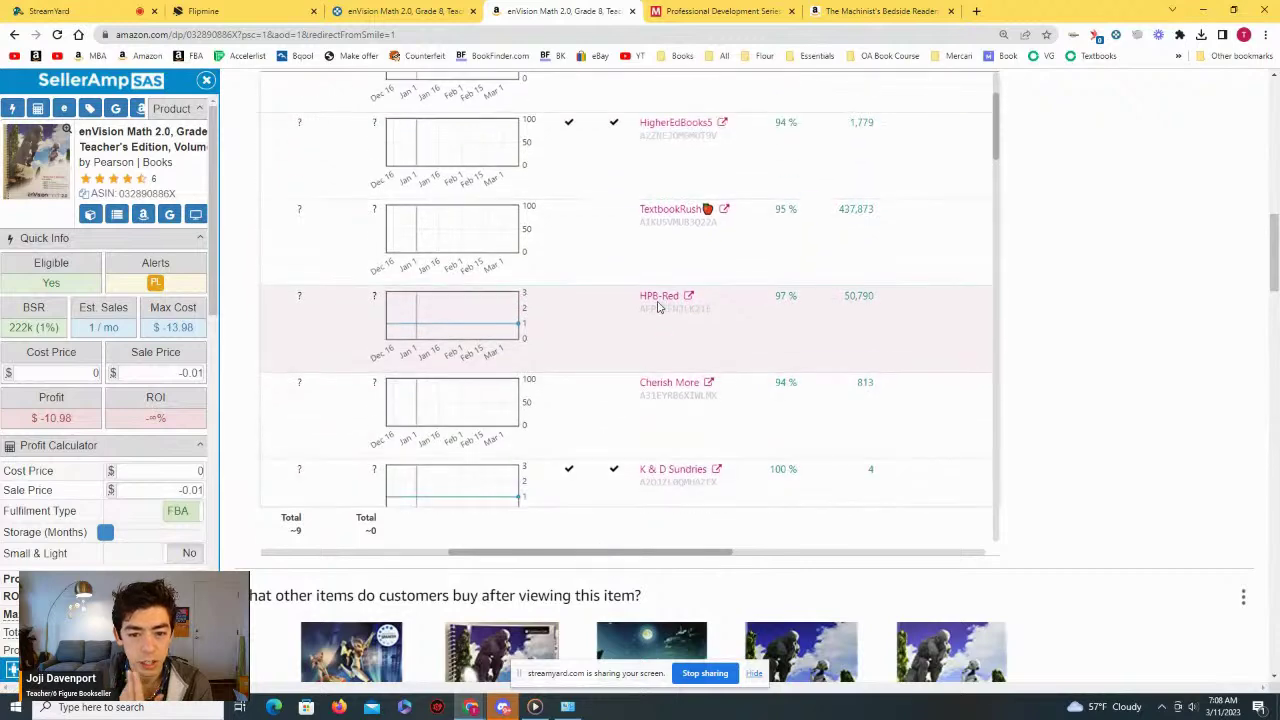
left_click_drag(660, 562, 430, 530)
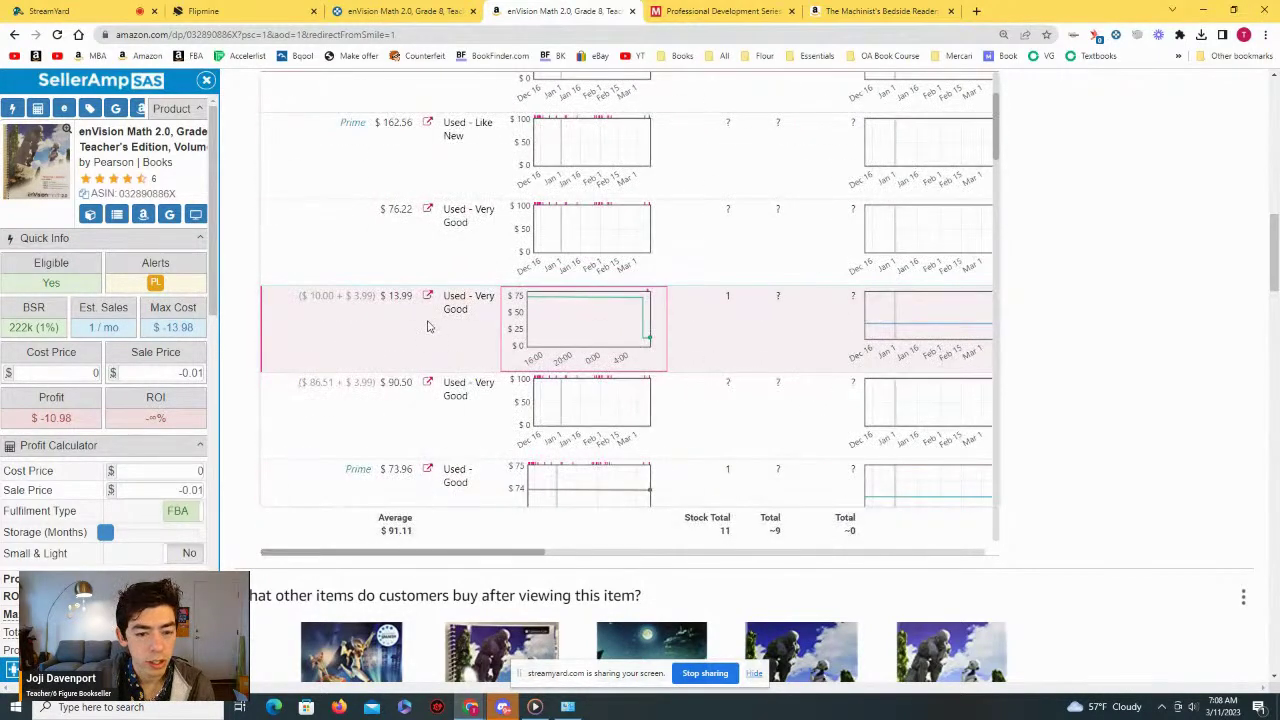
Step: Switch back to the Keepa price history and enter a cost price of 13.99 in the SellerAmp calculator
scroll(427, 326, "up", 8)
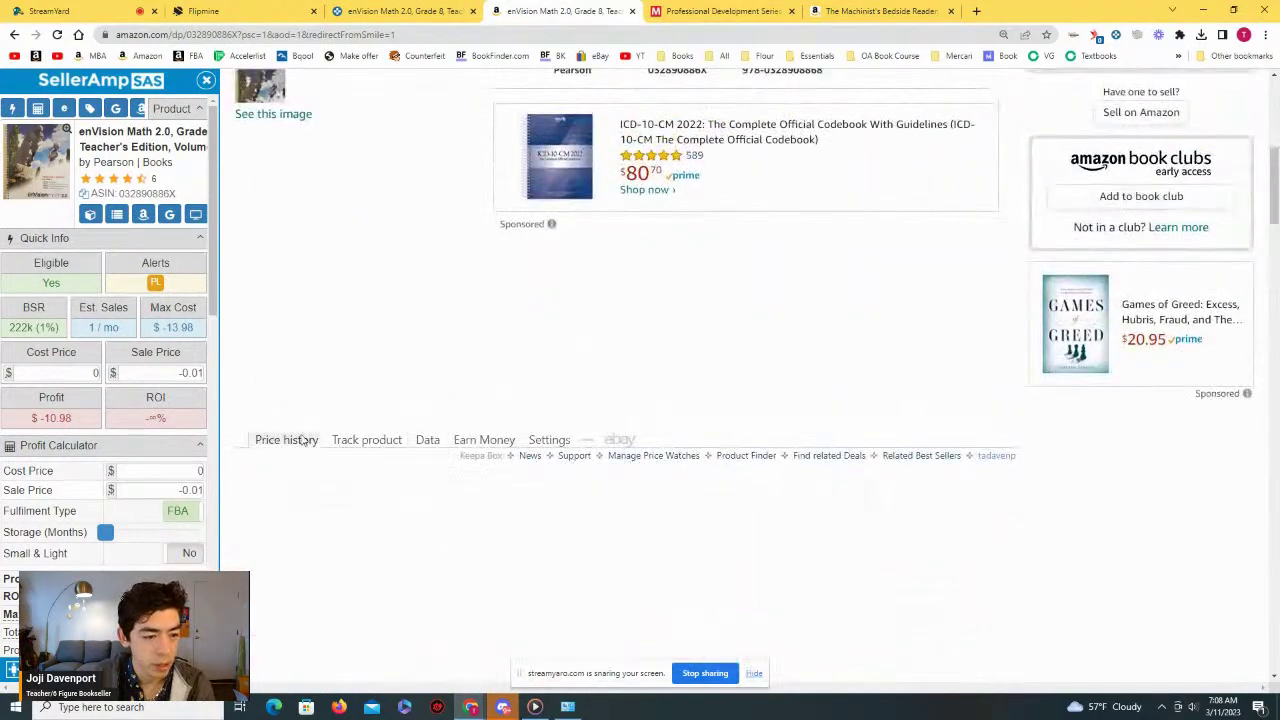
scroll(244, 356, "down", 3)
type("13.99")
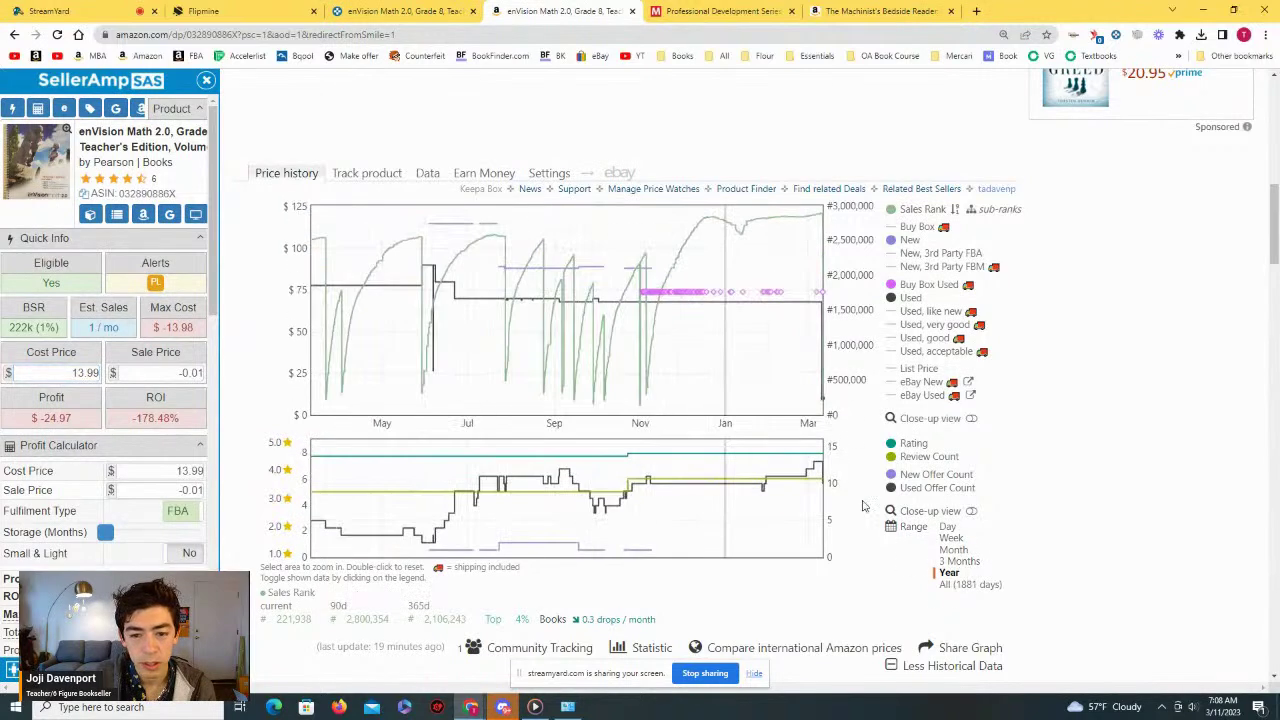
Step: Review the chart over its full history, set the SellerAmp sale price to 60, and return the chart to the year range
left_click(958, 584)
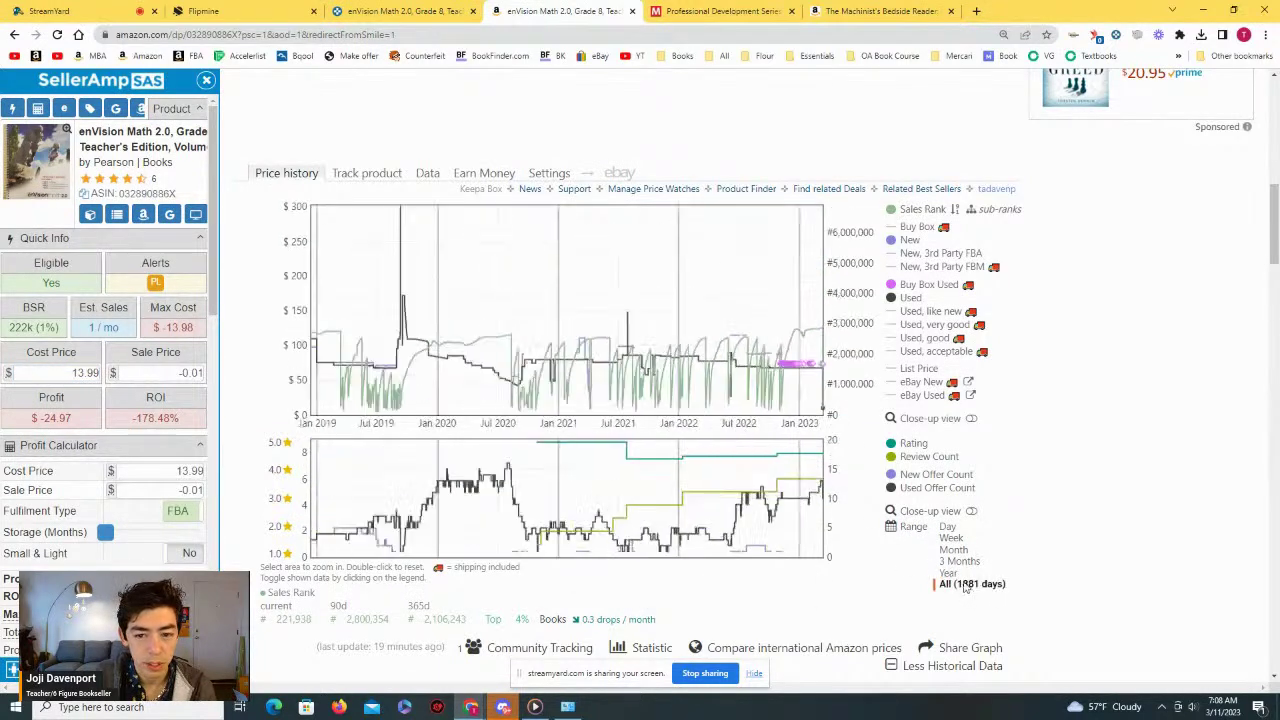
scroll(723, 365, "up", 10)
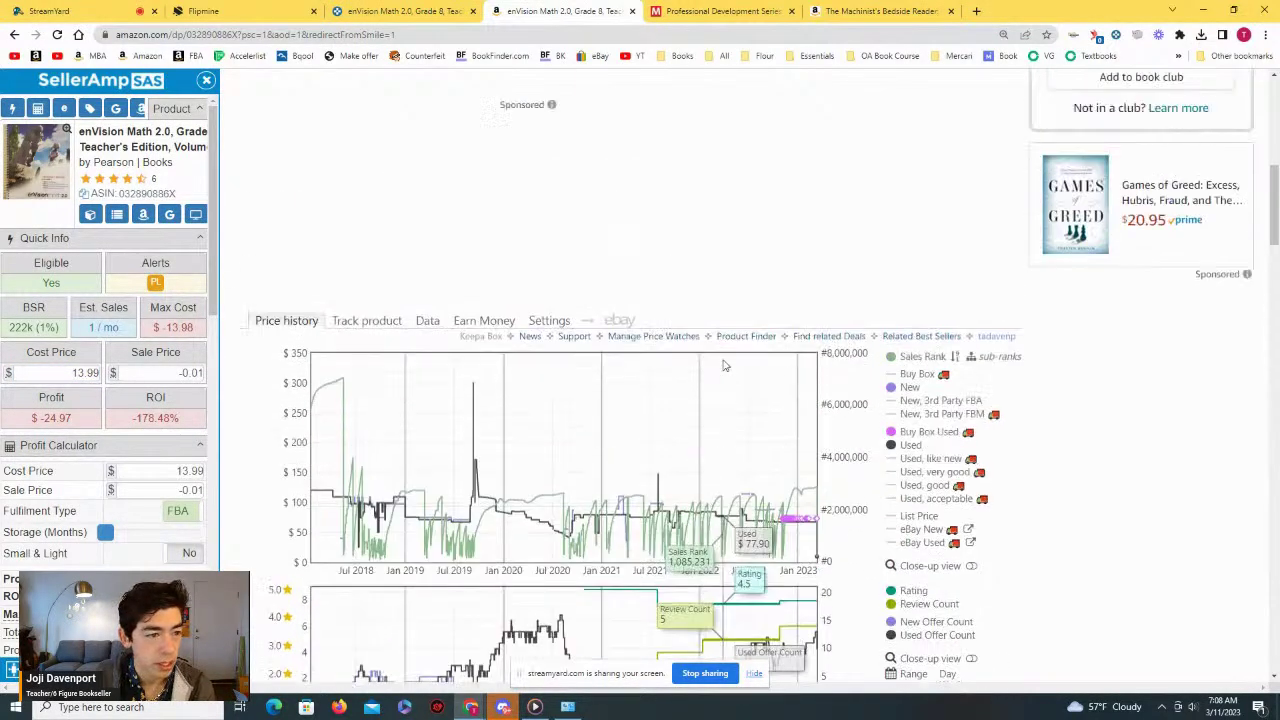
scroll(728, 375, "down", 10)
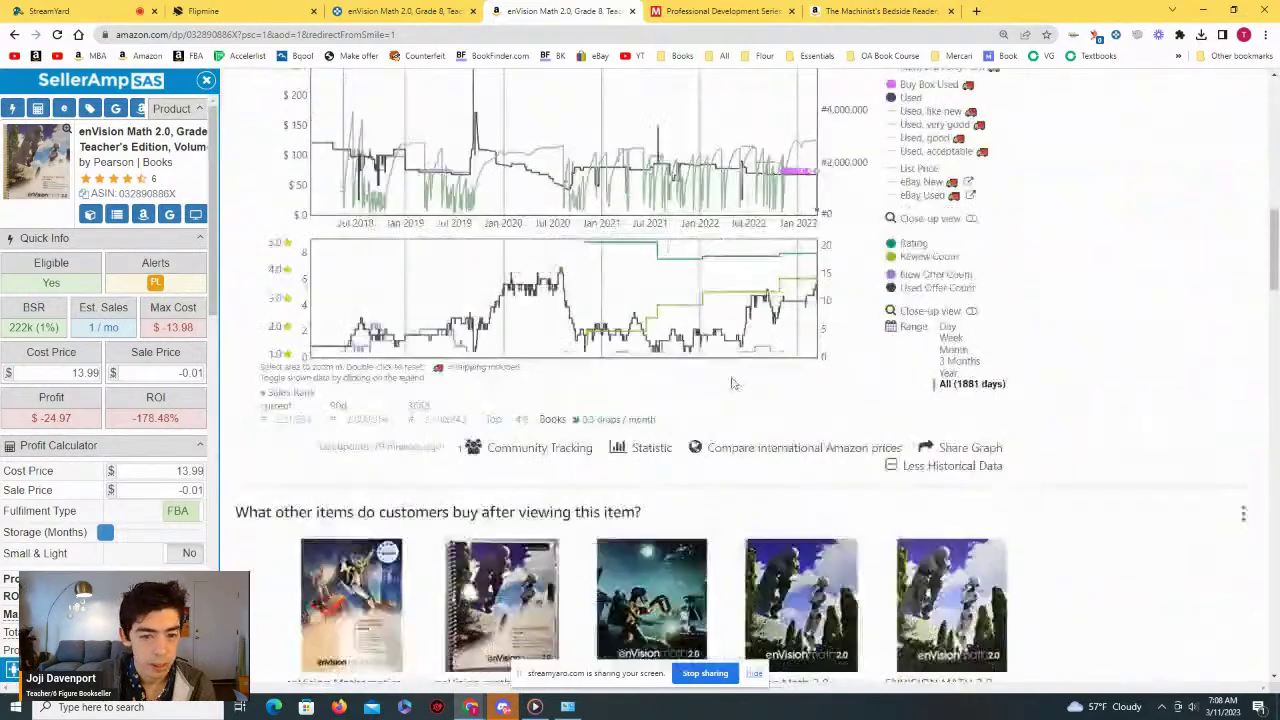
type("60")
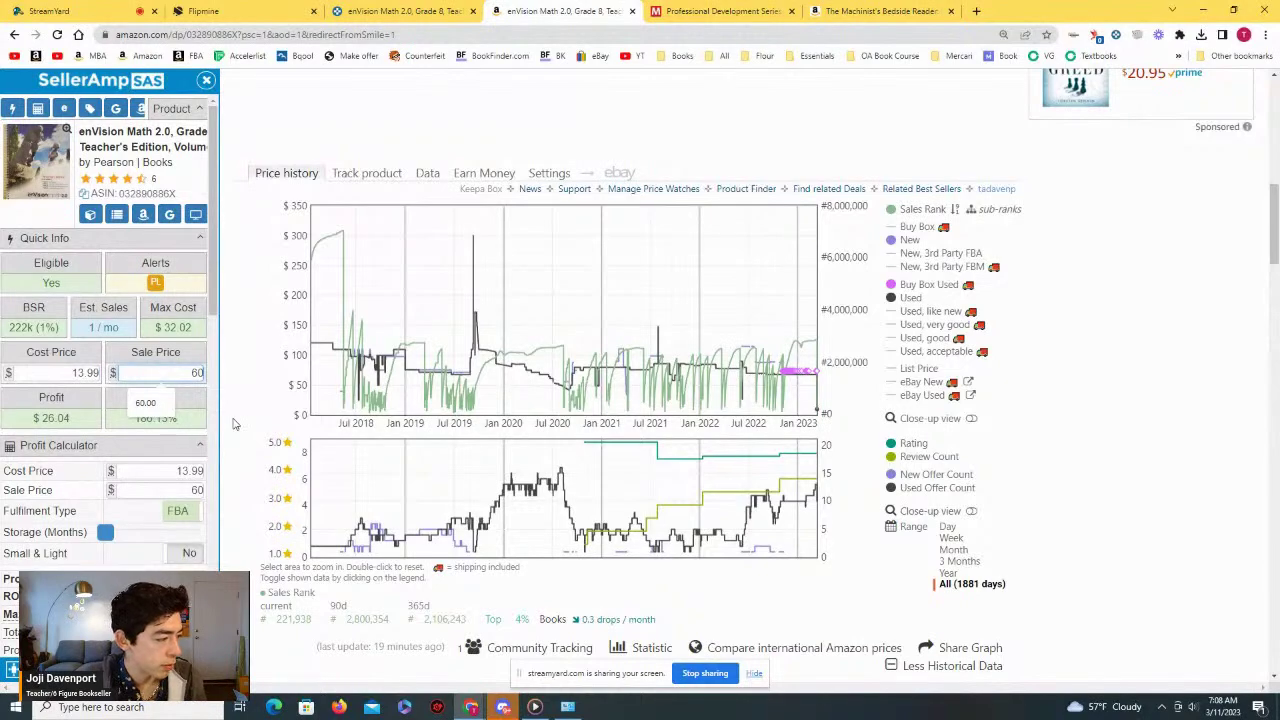
scroll(850, 442, "down", 1)
left_click(947, 440)
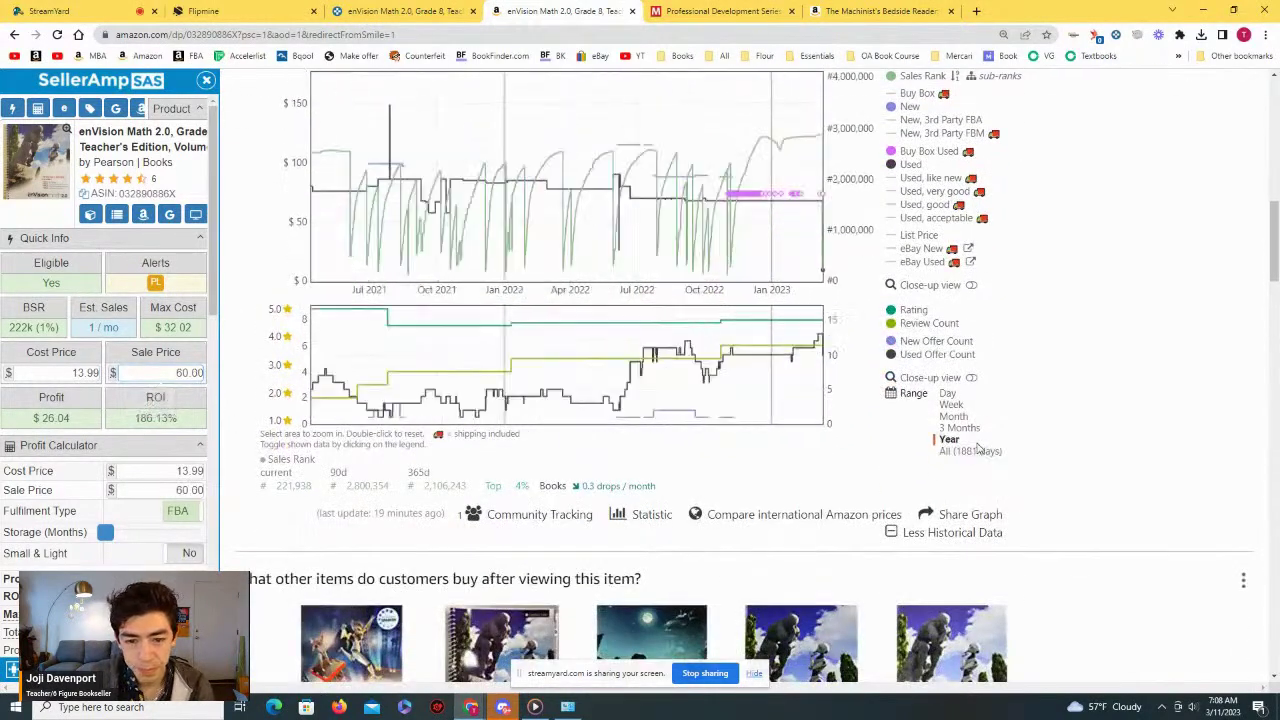
Step: Reopen the Keepa offers data and locate the seller of the $13.99 used offer
scroll(960, 443, "up", 3)
left_click_drag(380, 306, 477, 306)
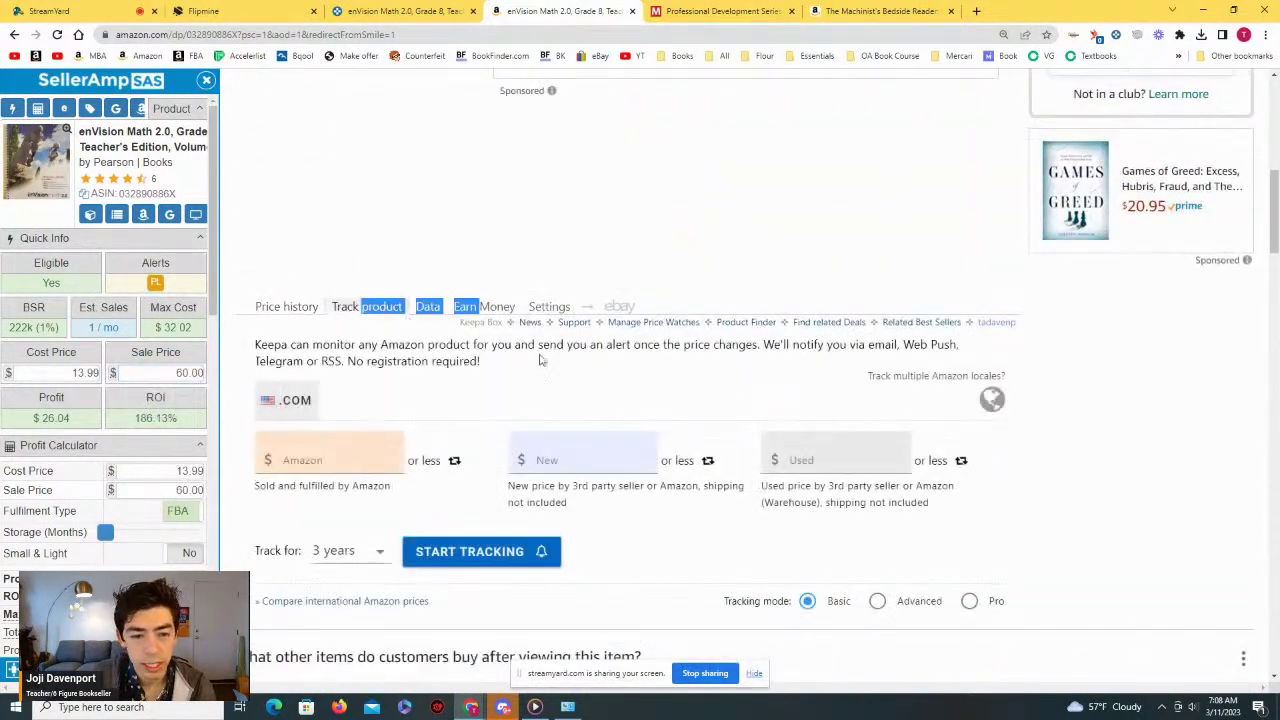
left_click(428, 306)
scroll(1051, 436, "down", 3)
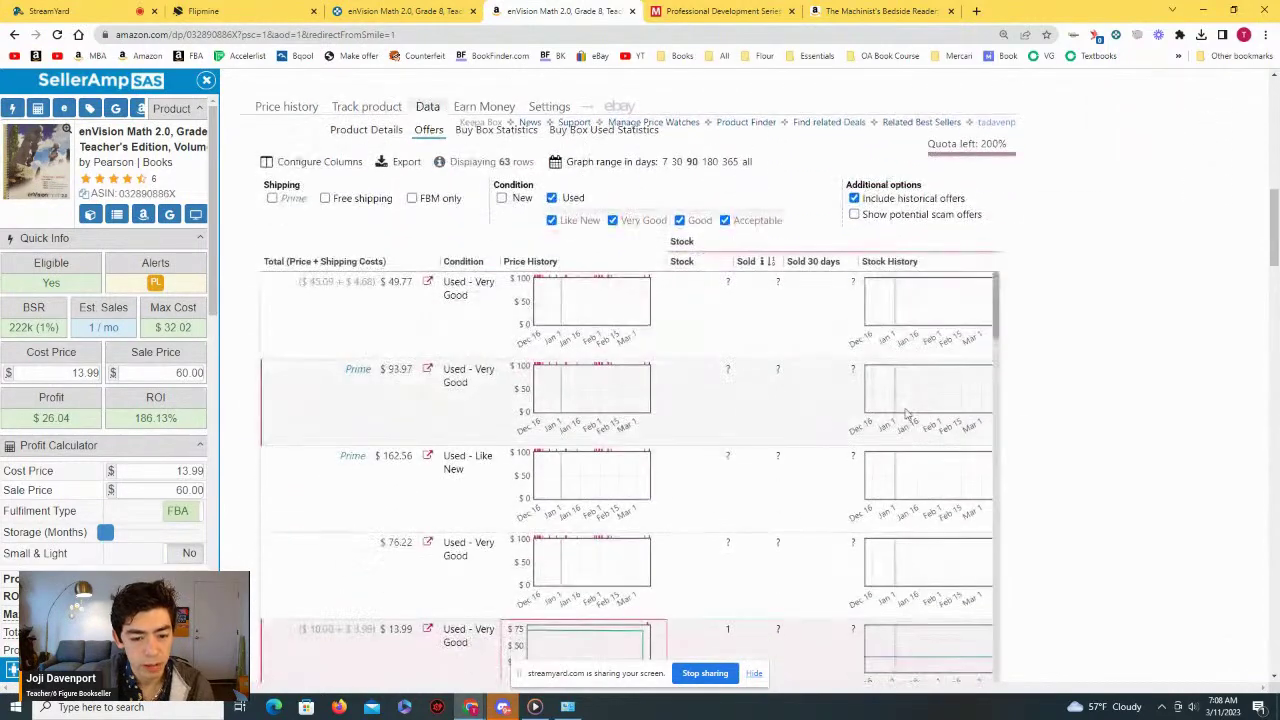
scroll(1030, 434, "down", 1)
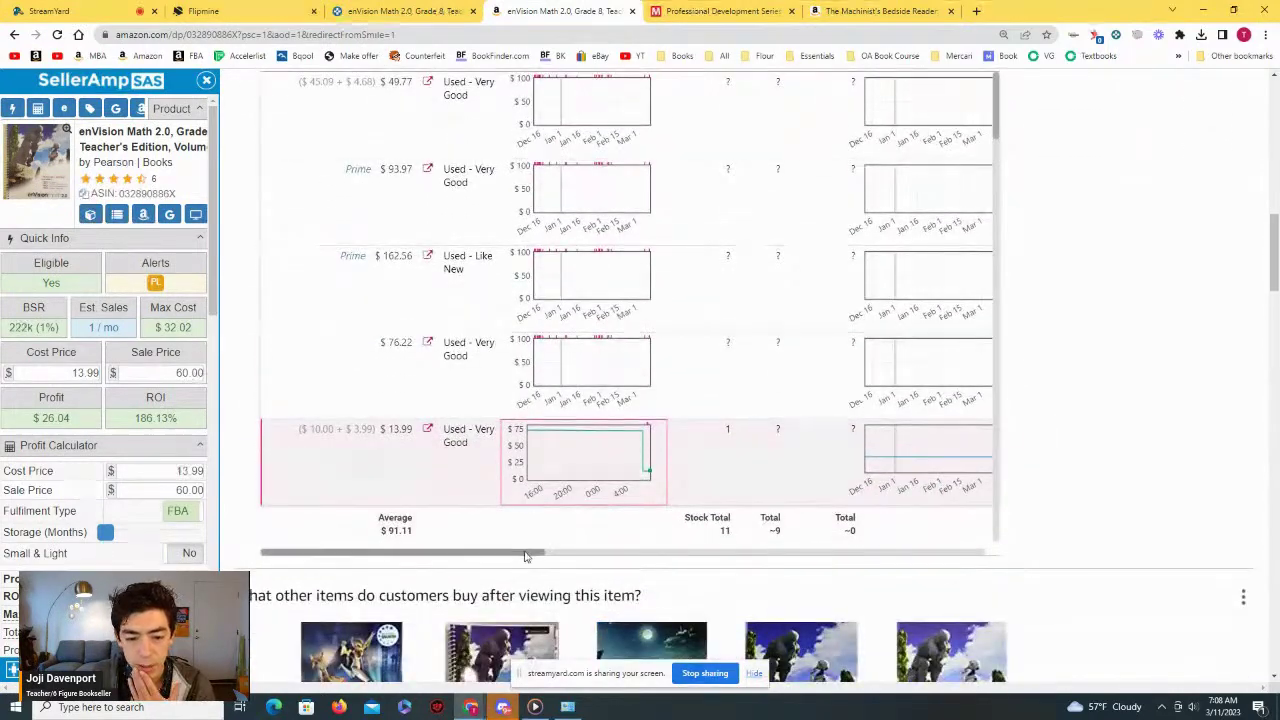
left_click_drag(525, 557, 725, 555)
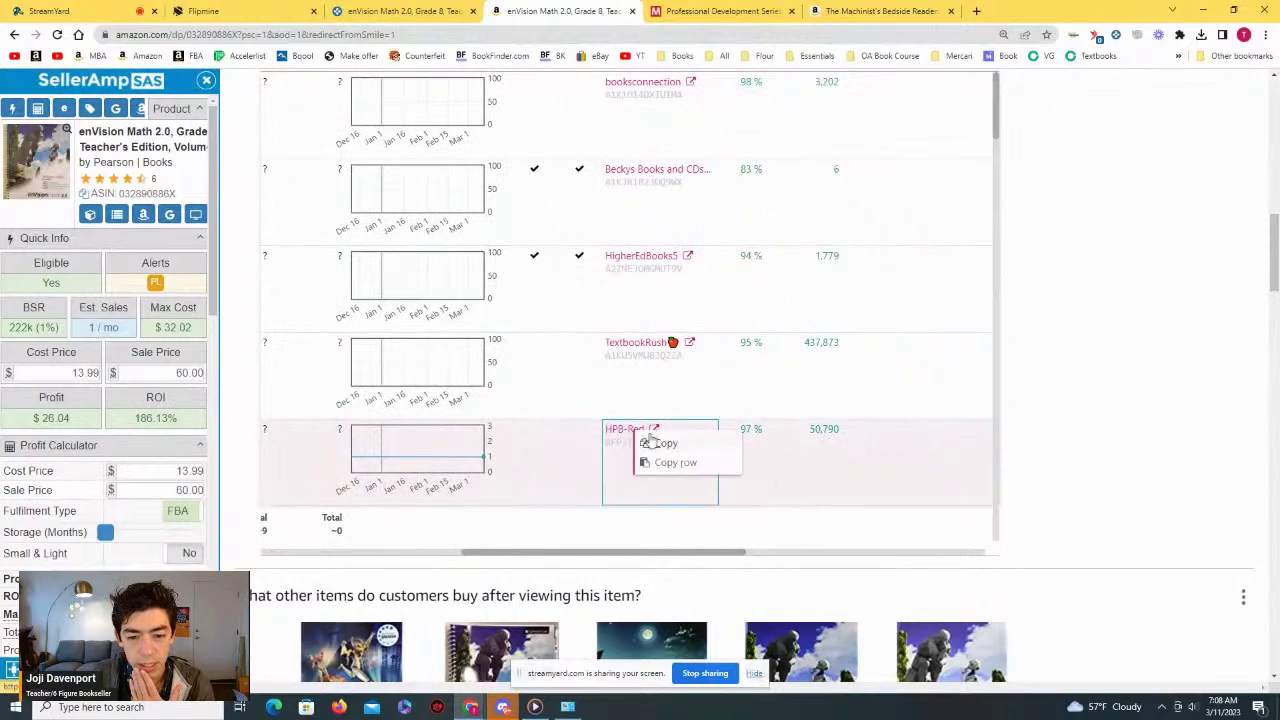
Step: Open Keepa's seller overview for HPB-Red and load its storefront listings
right_click(628, 437)
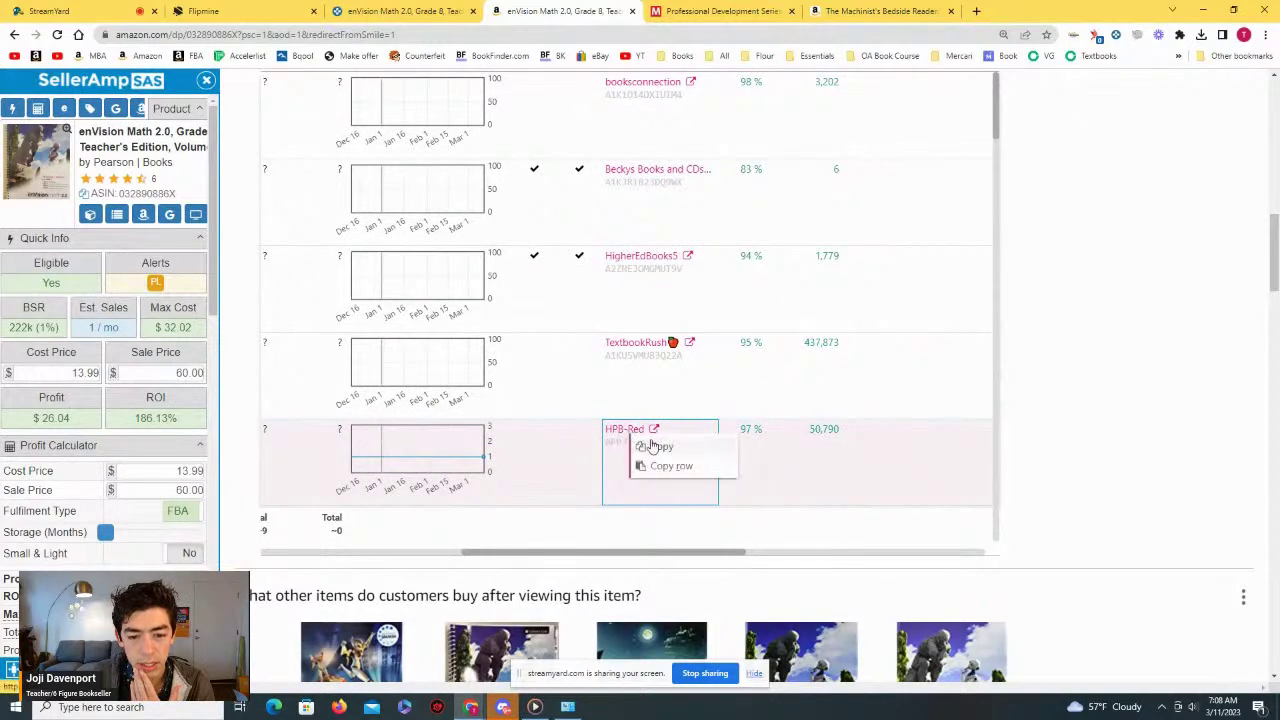
left_click(640, 430)
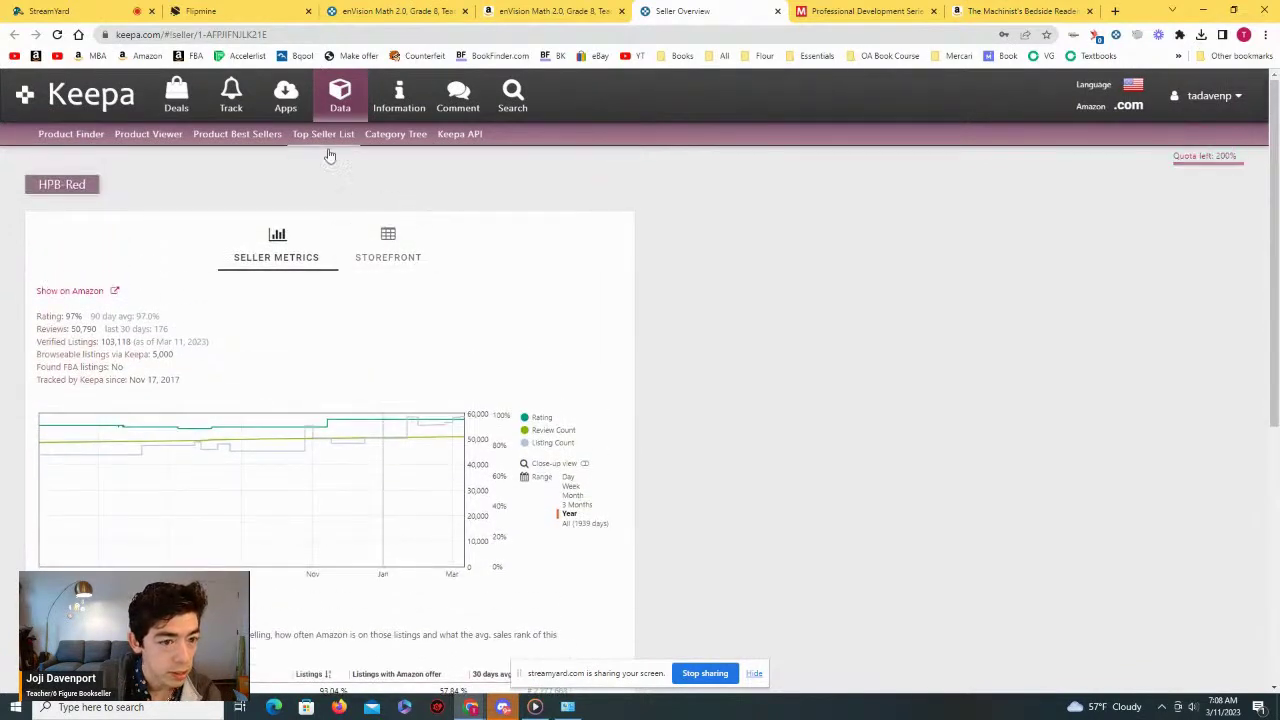
left_click(392, 258)
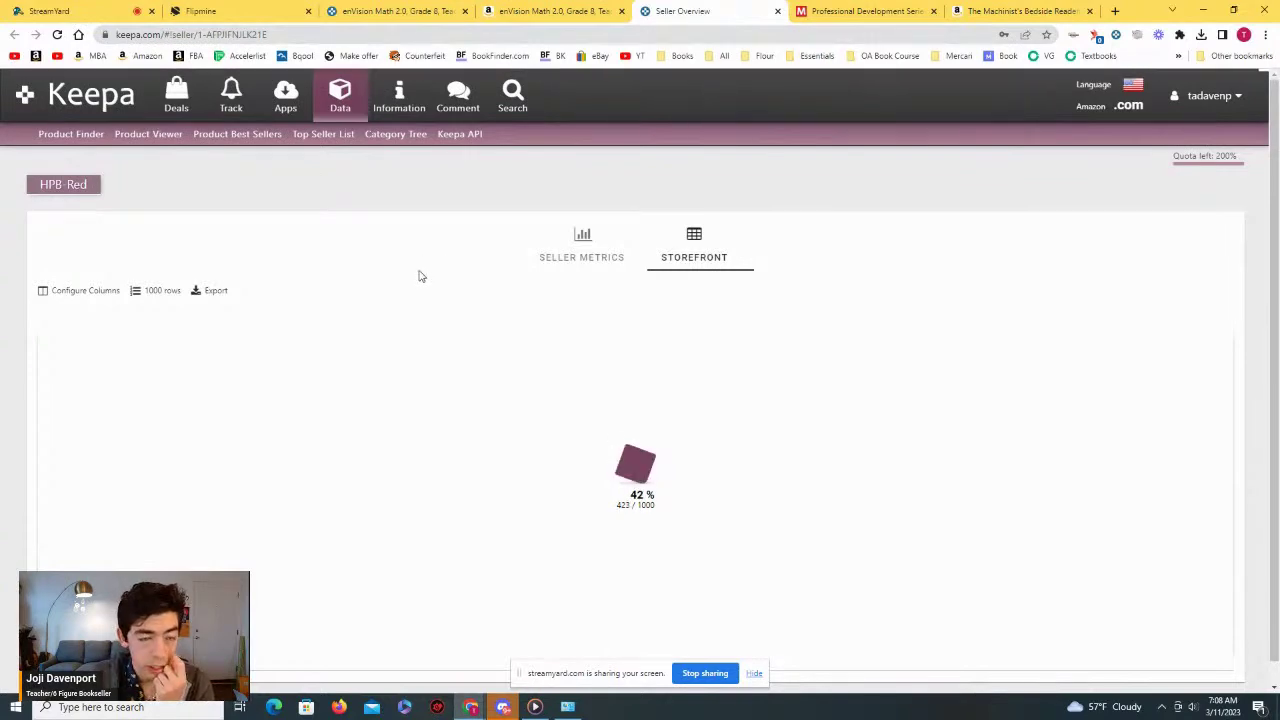
Step: Look over the sellers of the used enVision Math 2.0 offers in the Keepa offers data
left_click(568, 11)
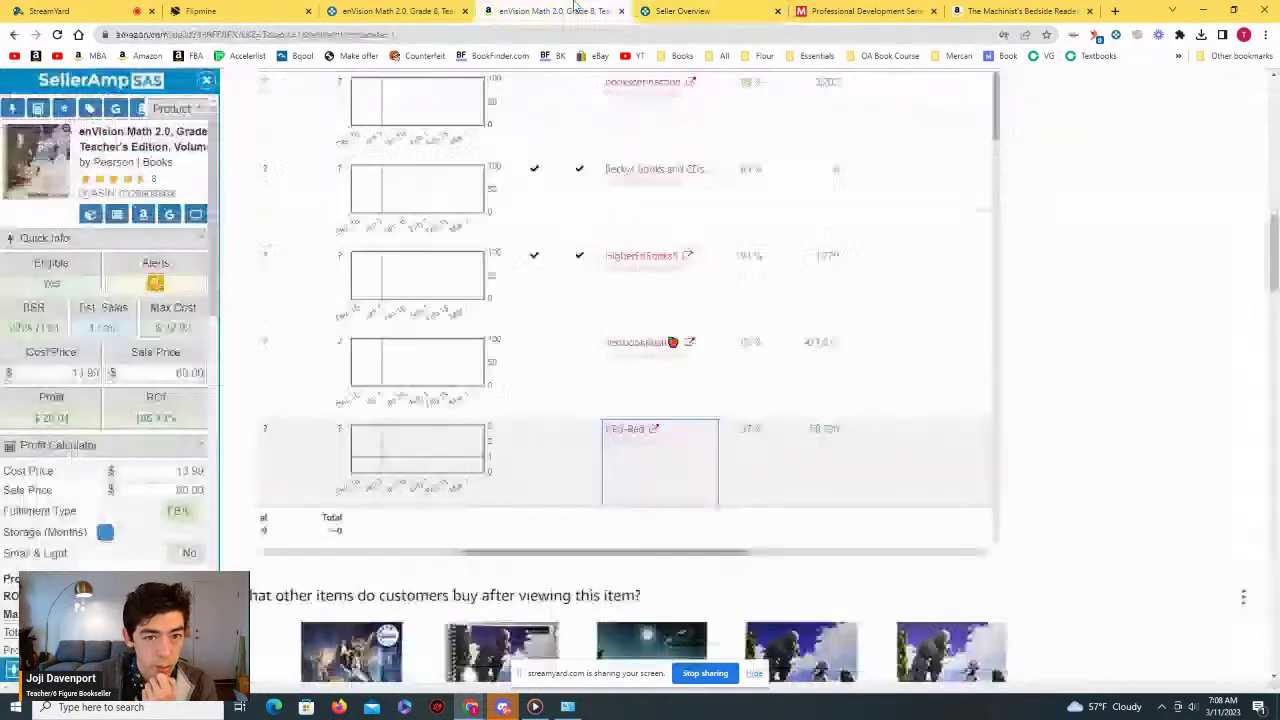
scroll(650, 300, "up", 2)
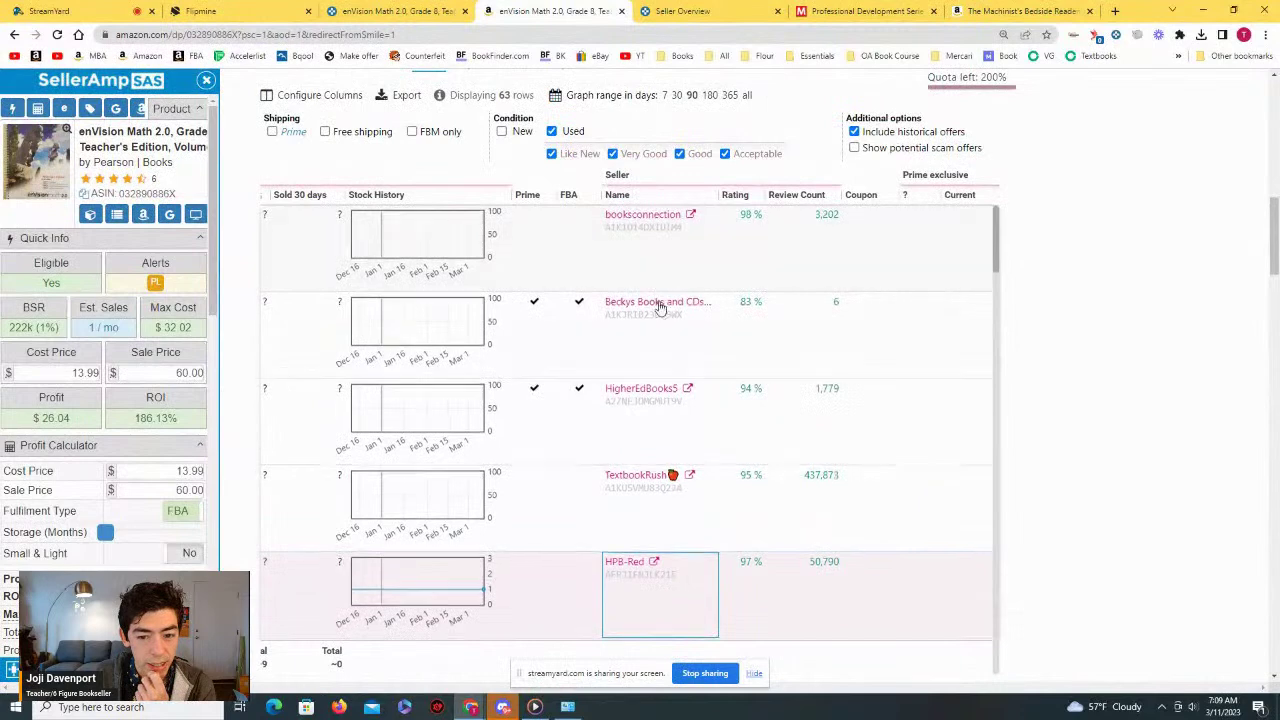
scroll(591, 423, "down", 3)
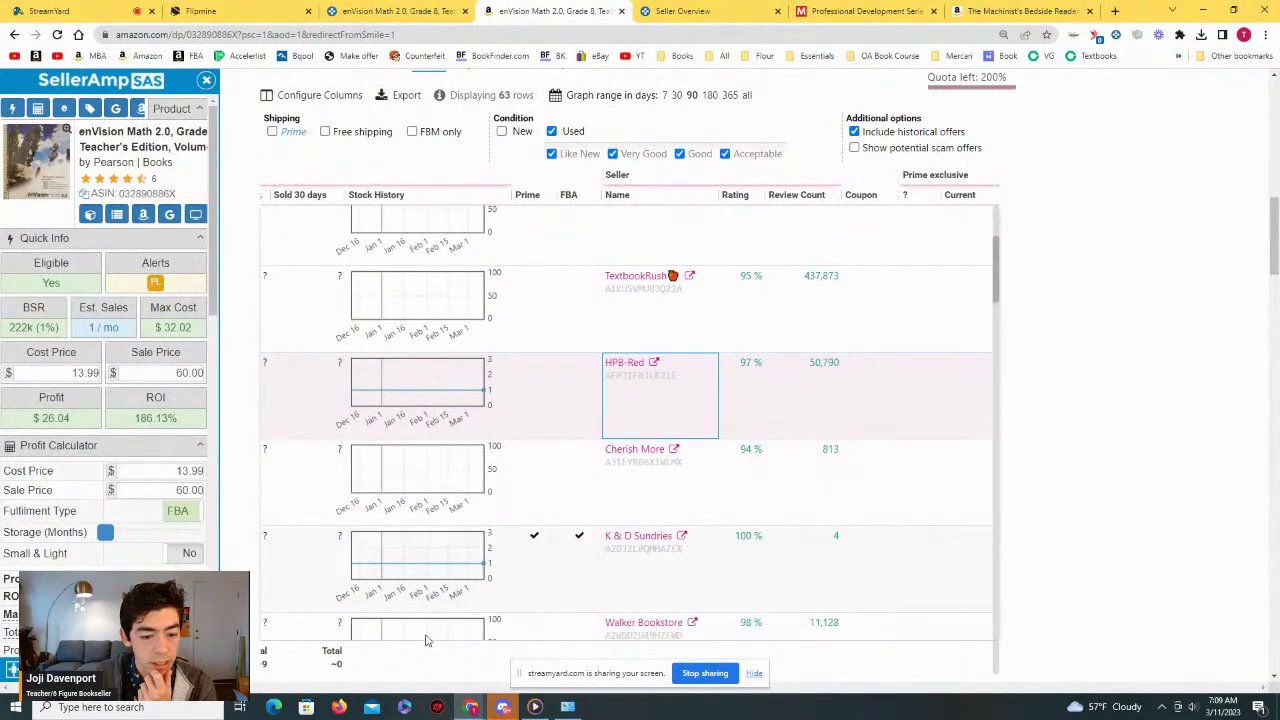
scroll(688, 415, "up", 3)
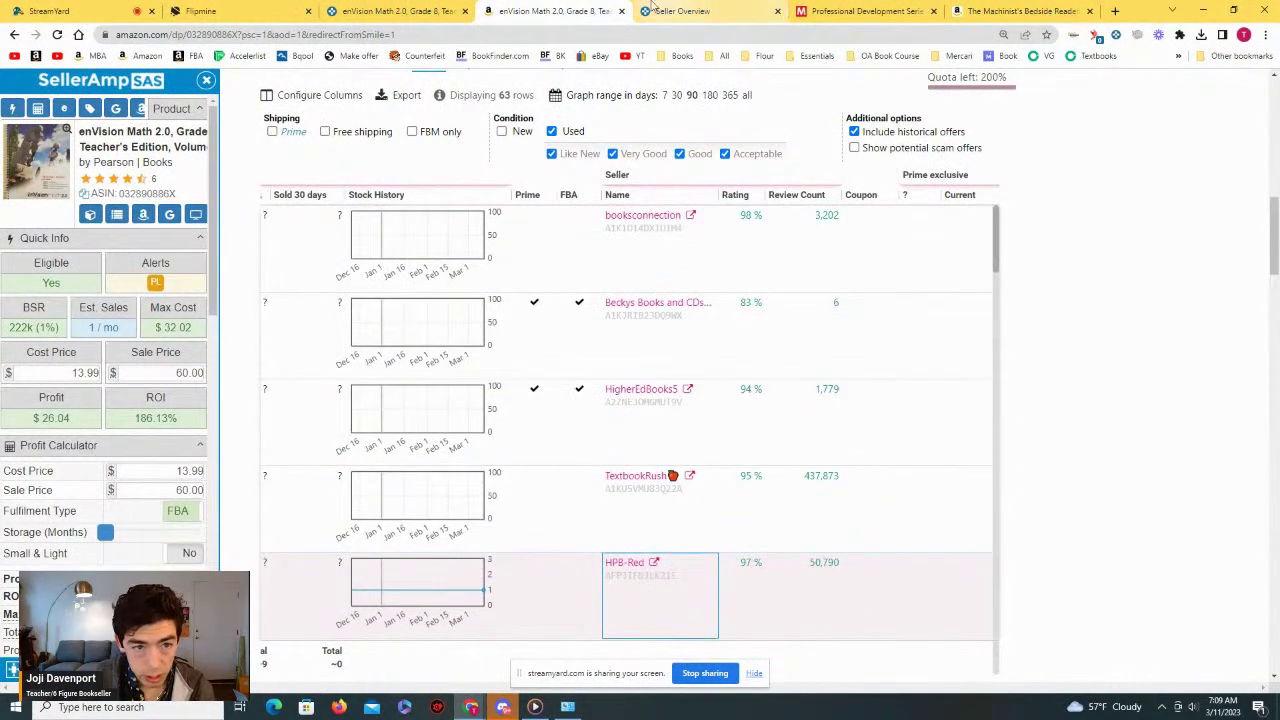
Step: Return to the Keepa deals, open LooseLeaf for Staffing Organizations, and examine its price history over the full, year and most recent ranges
left_click(405, 9)
left_click(1101, 137)
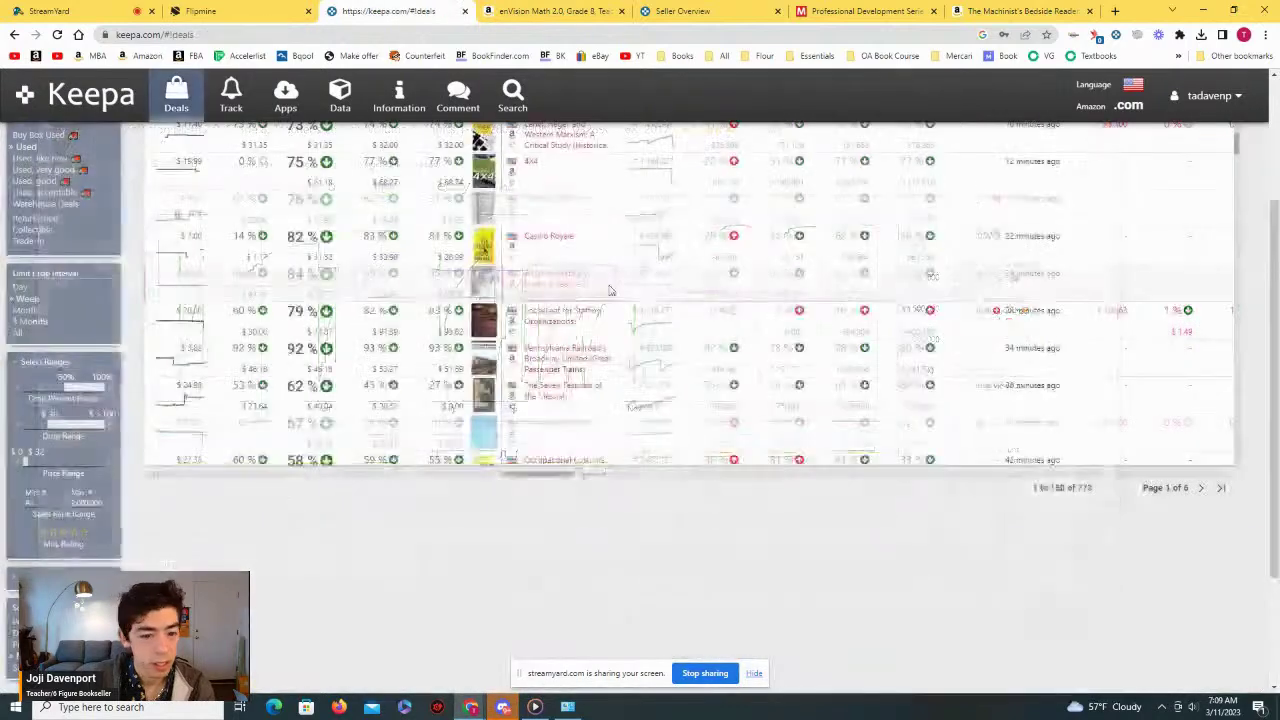
left_click(567, 254)
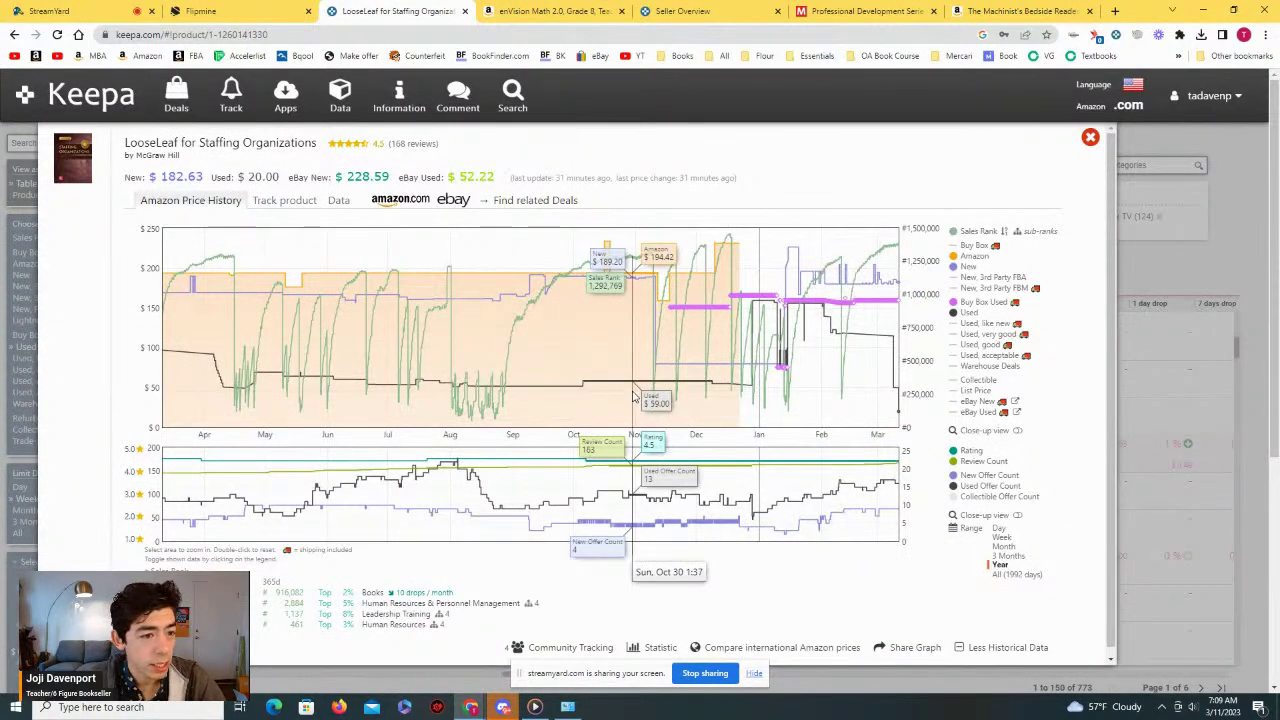
mouse_move(88, 168)
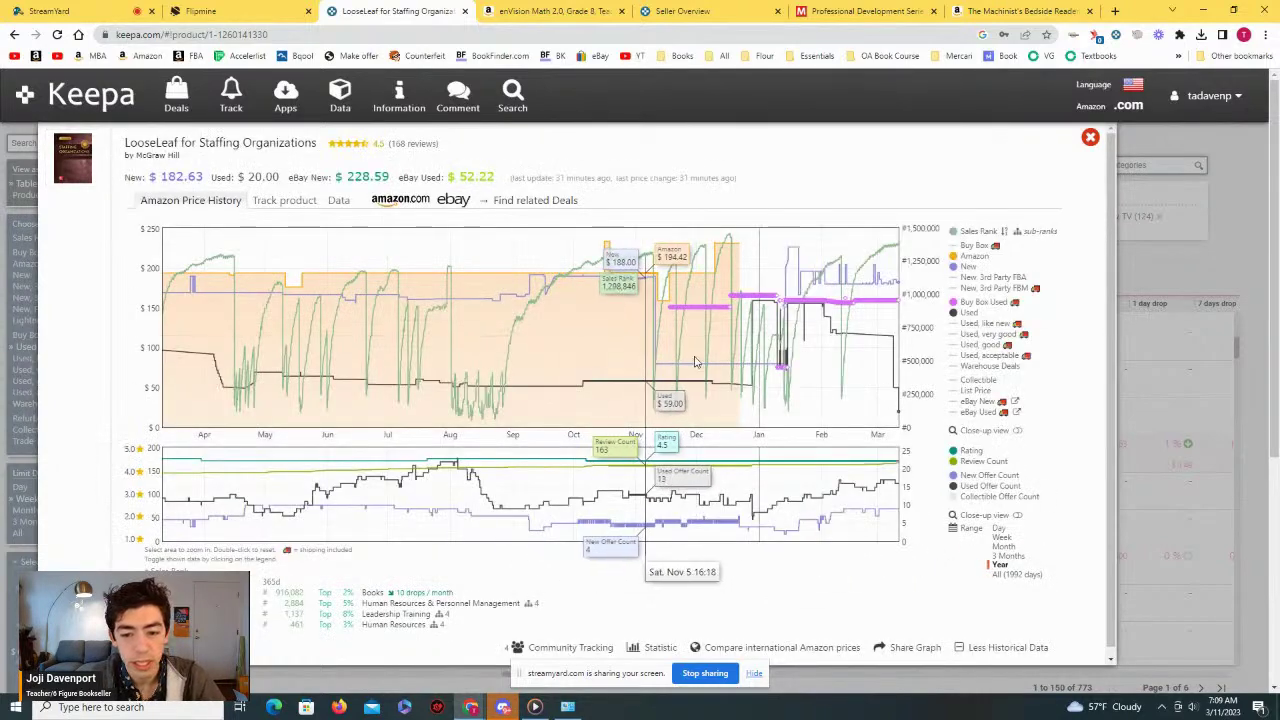
left_click(1003, 574)
left_click(996, 565)
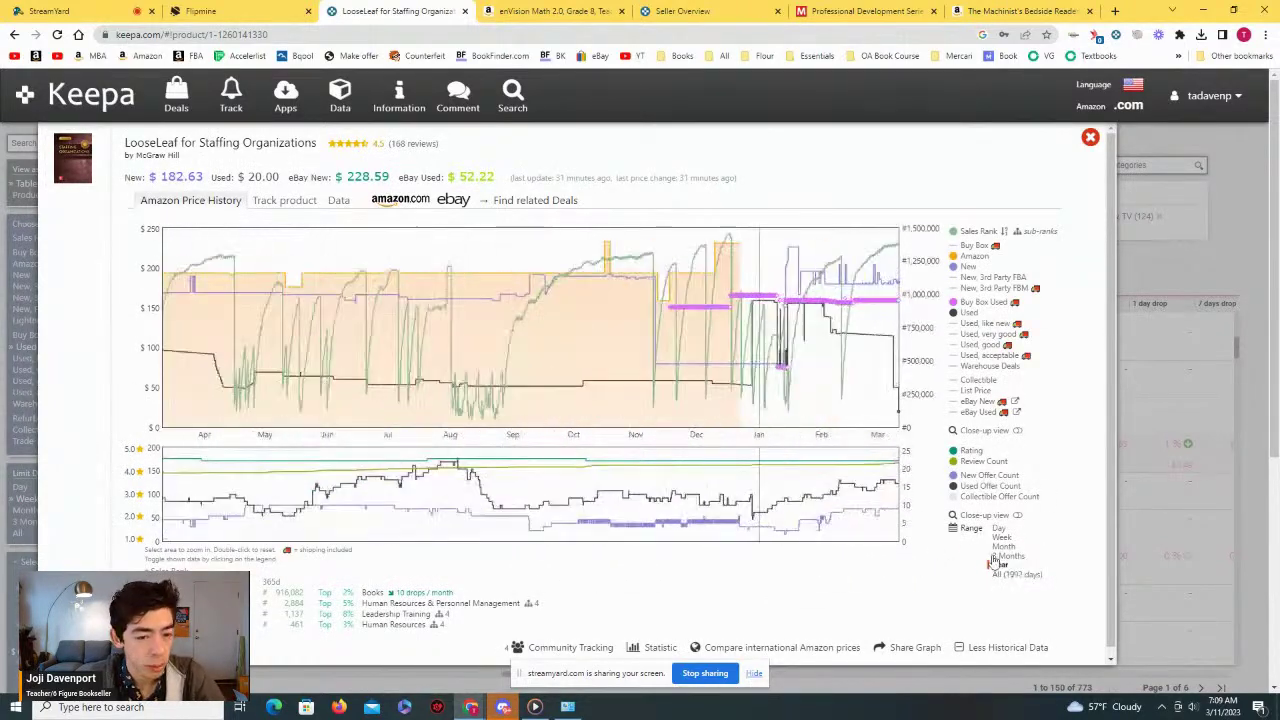
left_click_drag(888, 415, 925, 414)
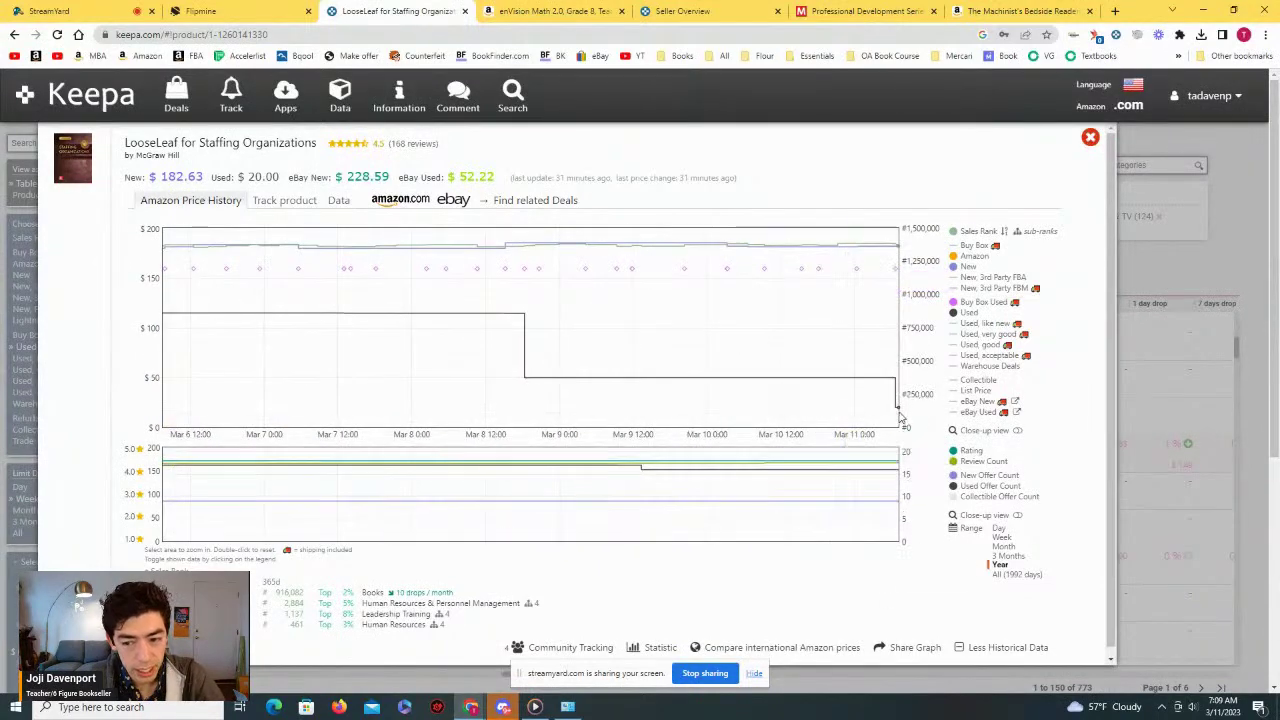
Step: Open the Amazon listing for LooseLeaf for Staffing Organizations, check its used offers, and close the listing
right_click(385, 200)
left_click(420, 211)
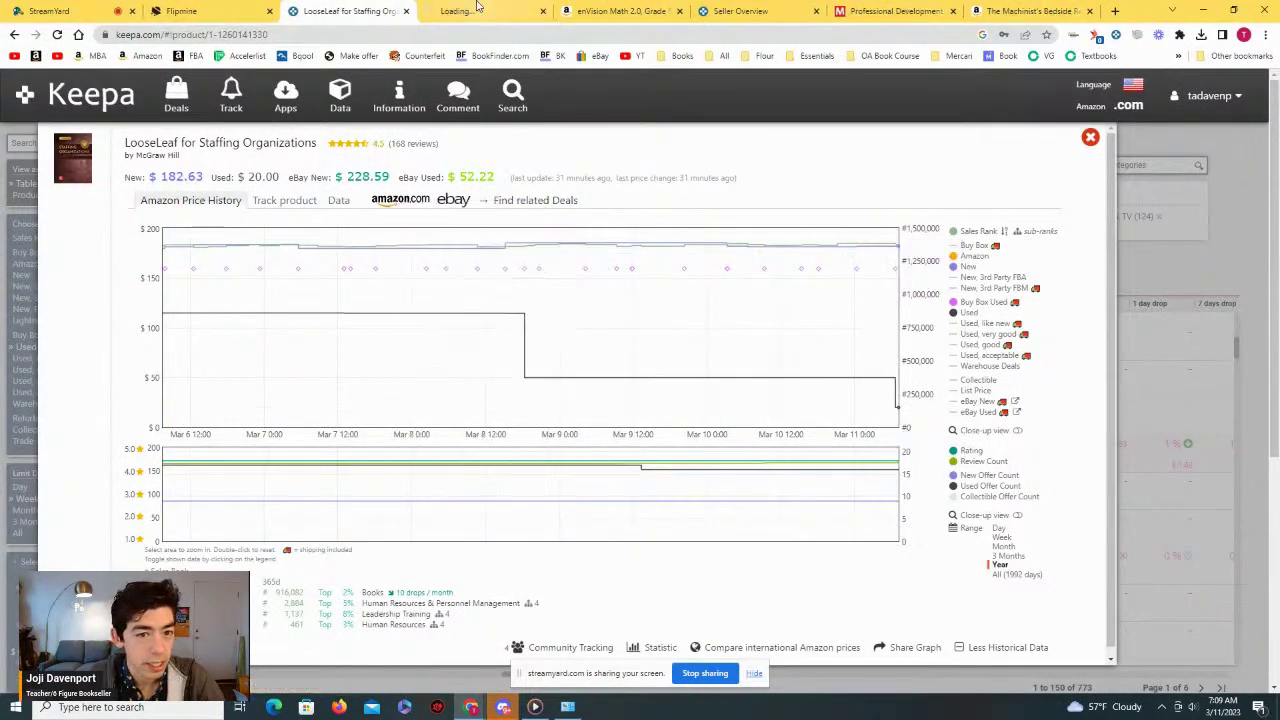
left_click(477, 11)
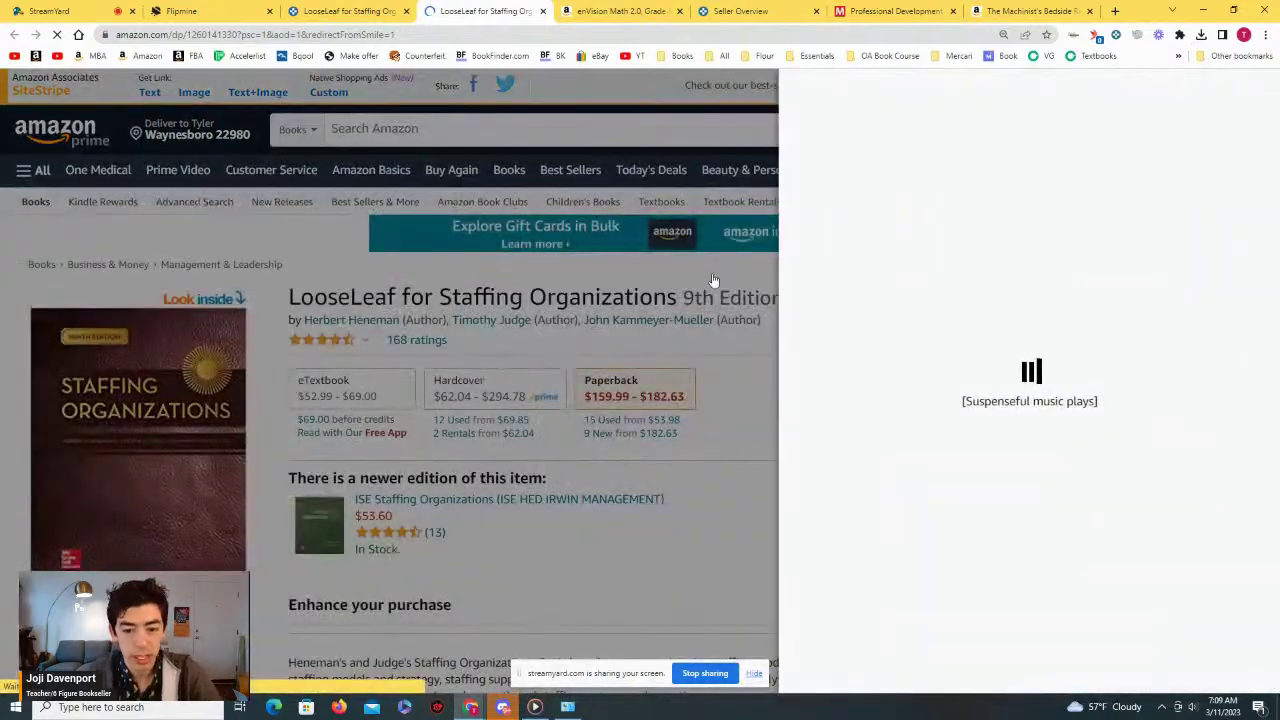
scroll(880, 380, "down", 1)
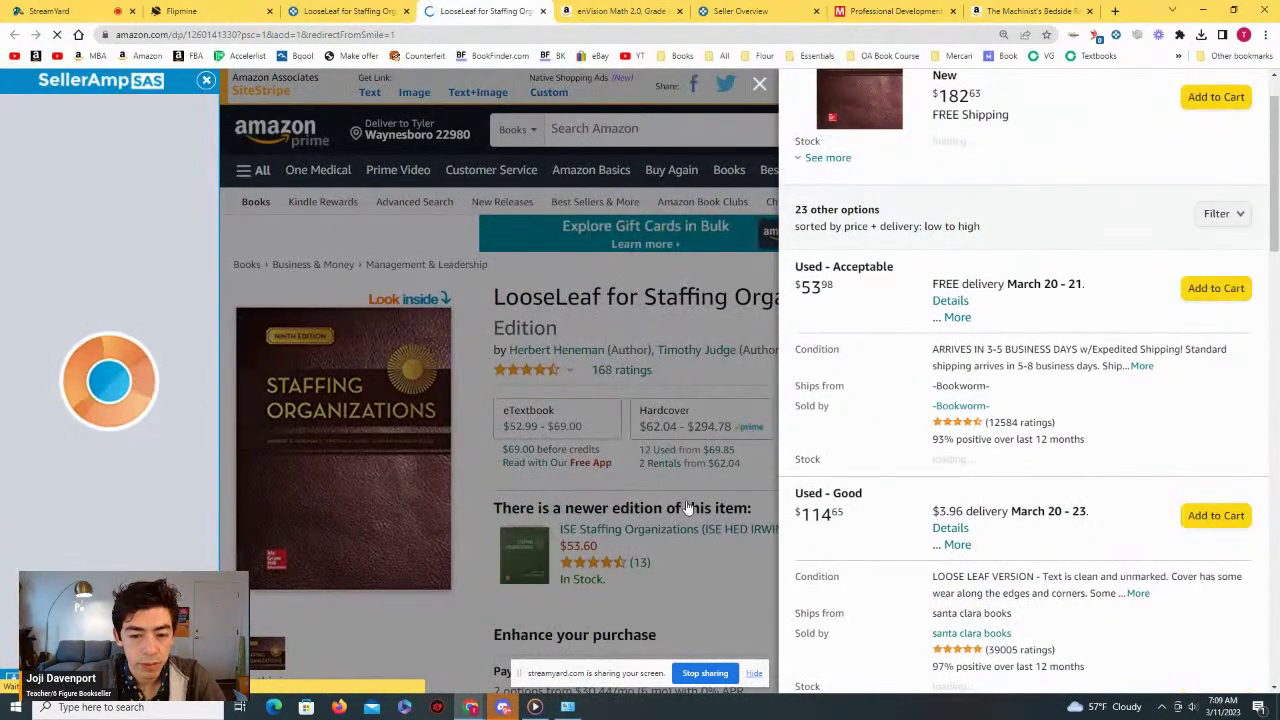
left_click(703, 510)
scroll(703, 510, "down", 3)
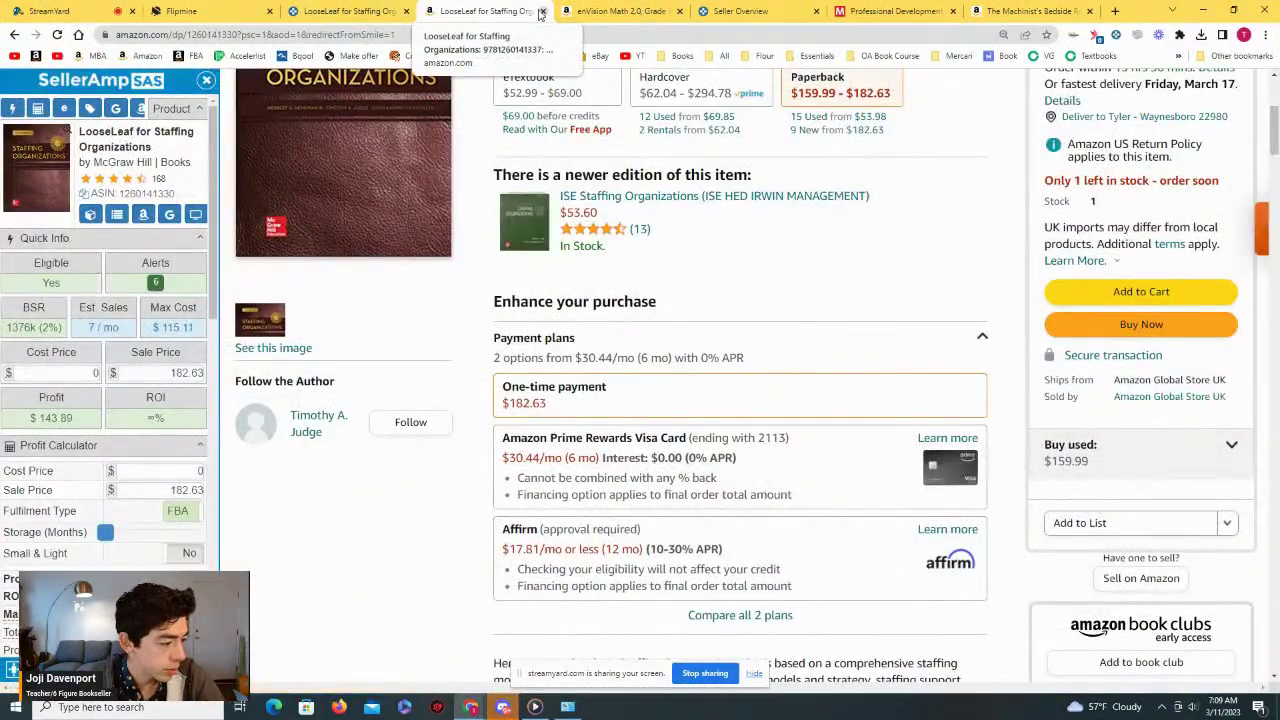
left_click(541, 11)
Step: Check the HPB-Red storefront, switch to StreamYard, and toggle the newest viewer comment on the broadcast
left_click(620, 11)
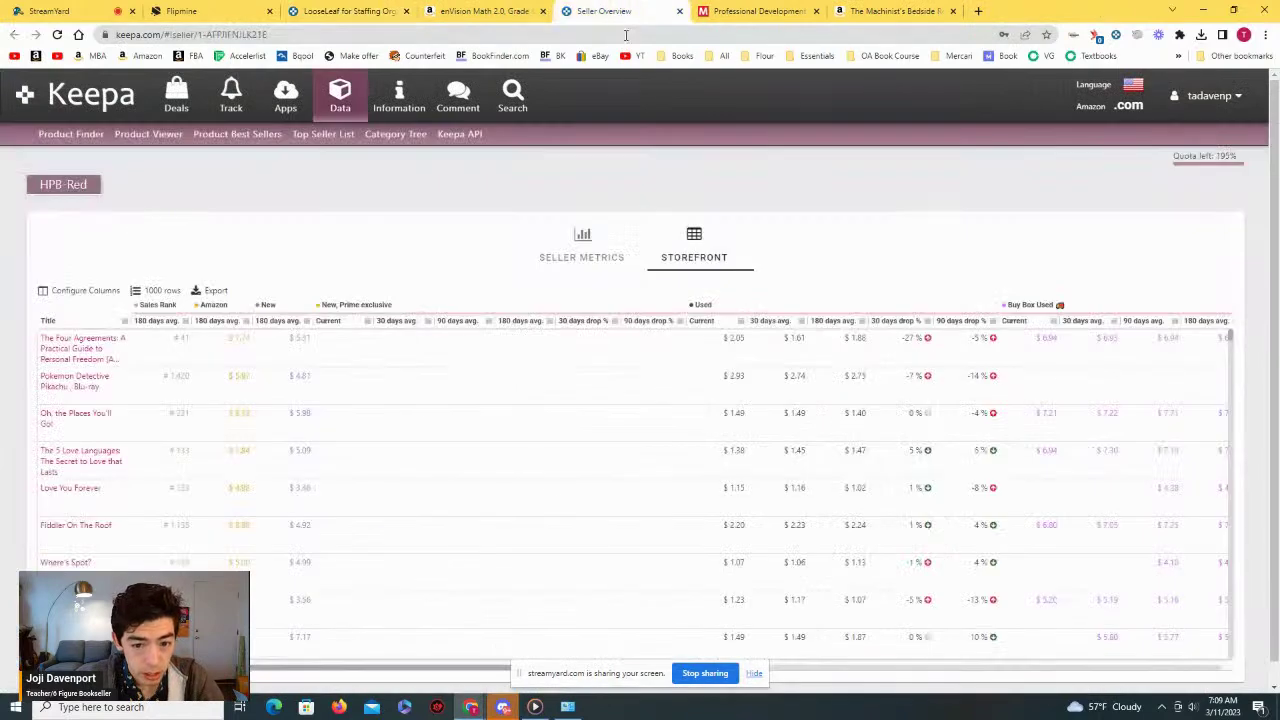
left_click(50, 11)
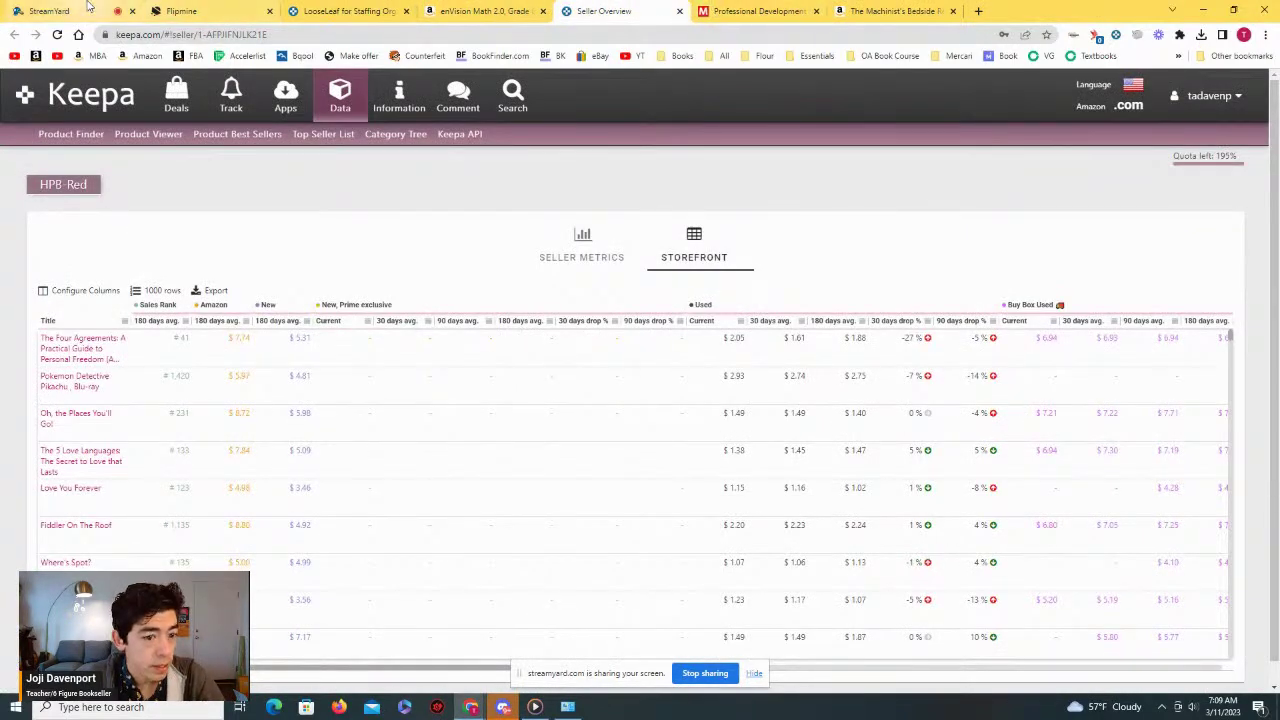
left_click(1097, 632)
left_click(1097, 632)
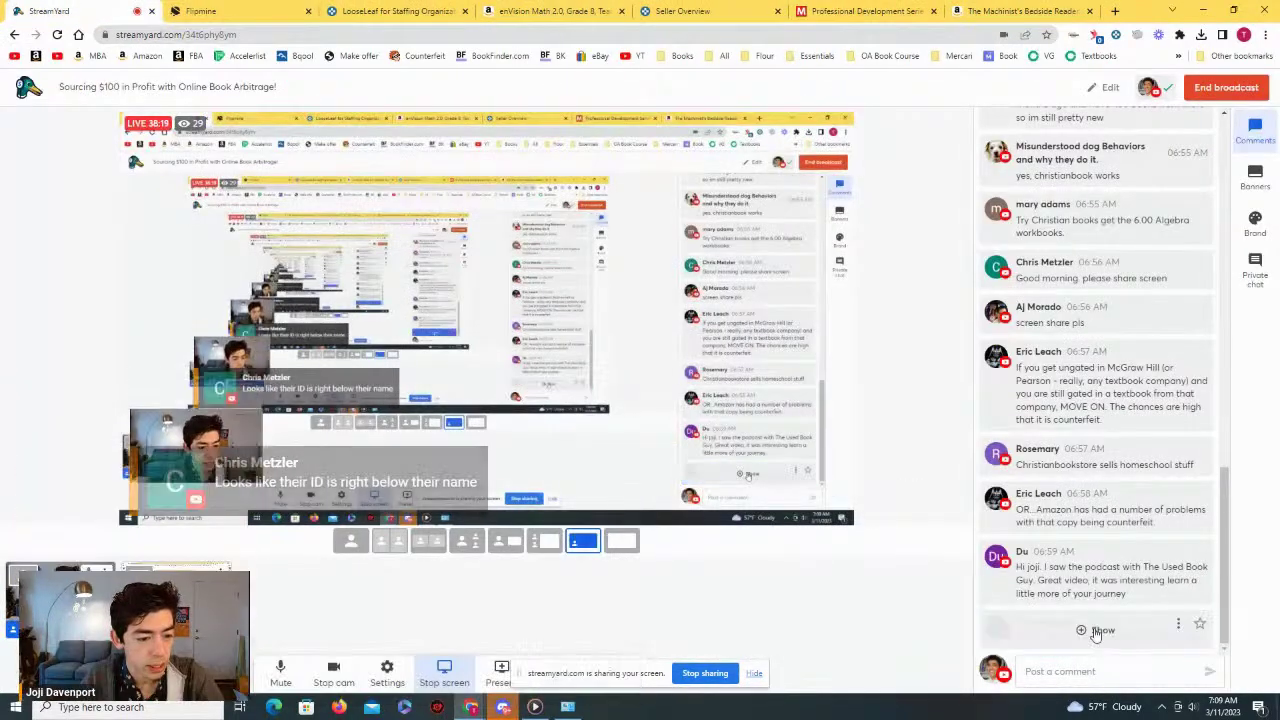
left_click(465, 8)
Step: Return to the HPB-Red storefront listings in Keepa and bring up the options for The Four Agreements
left_click(555, 11)
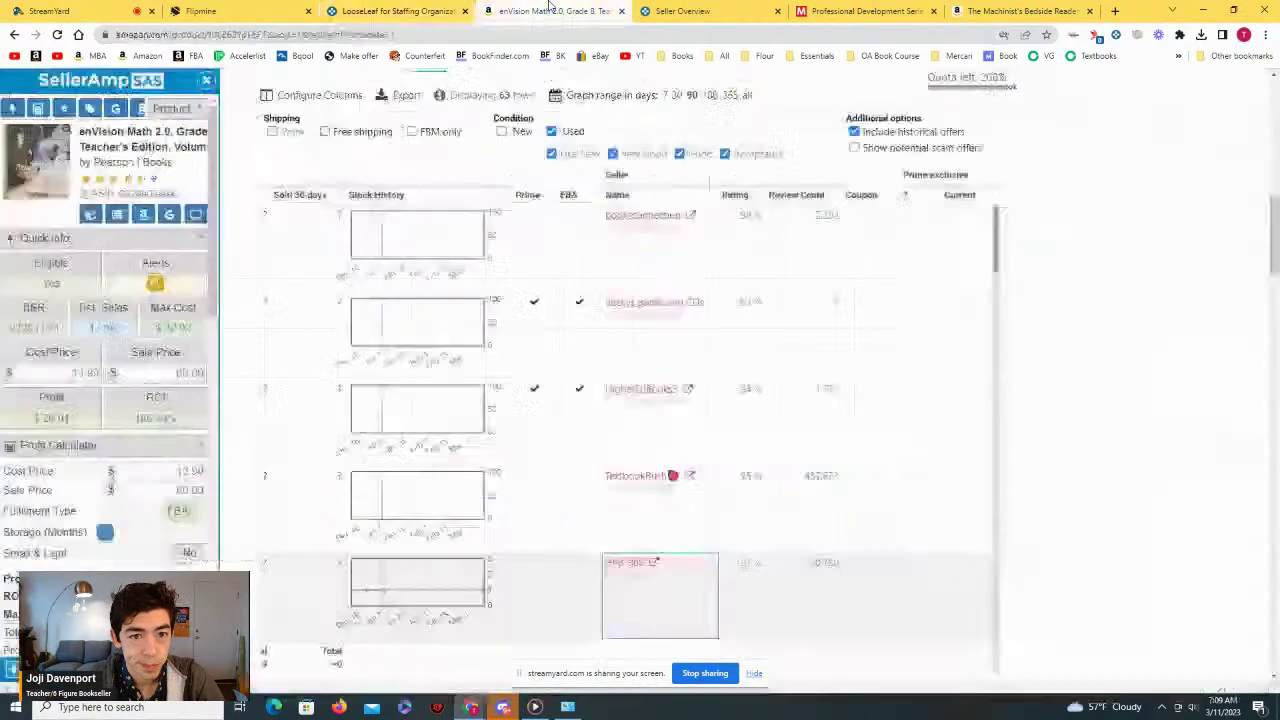
left_click(690, 11)
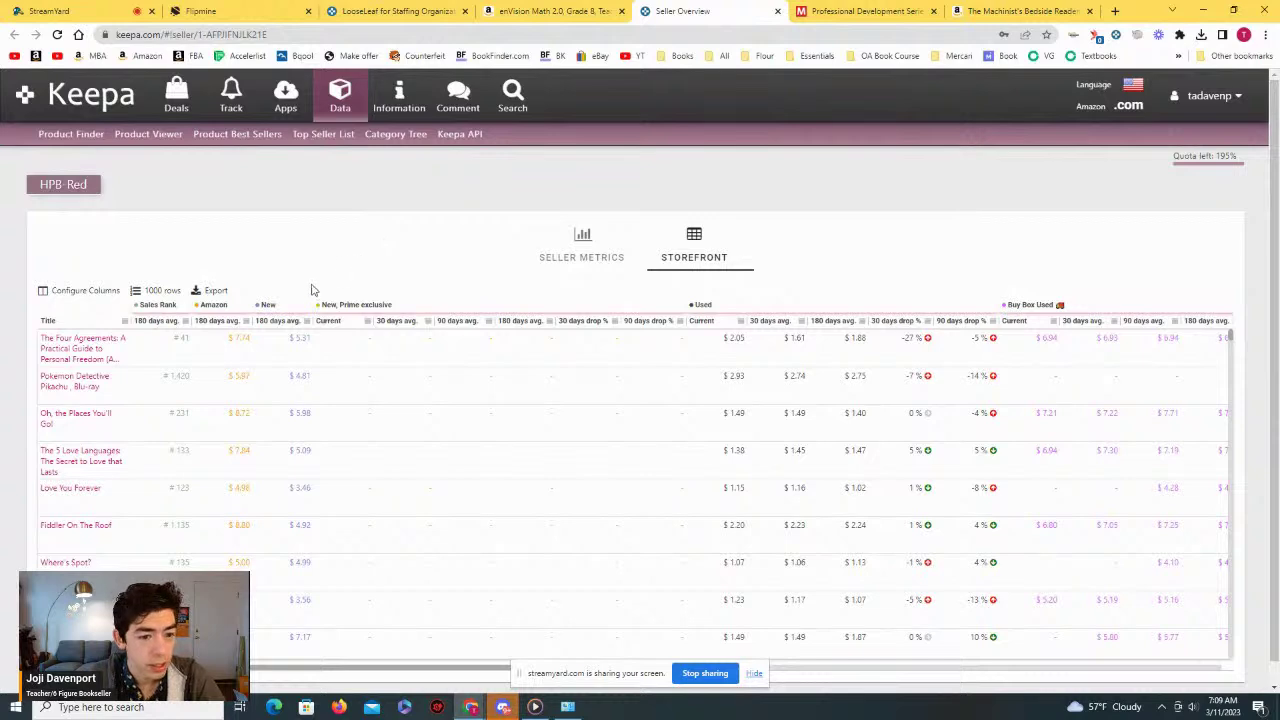
scroll(313, 290, "down", 1)
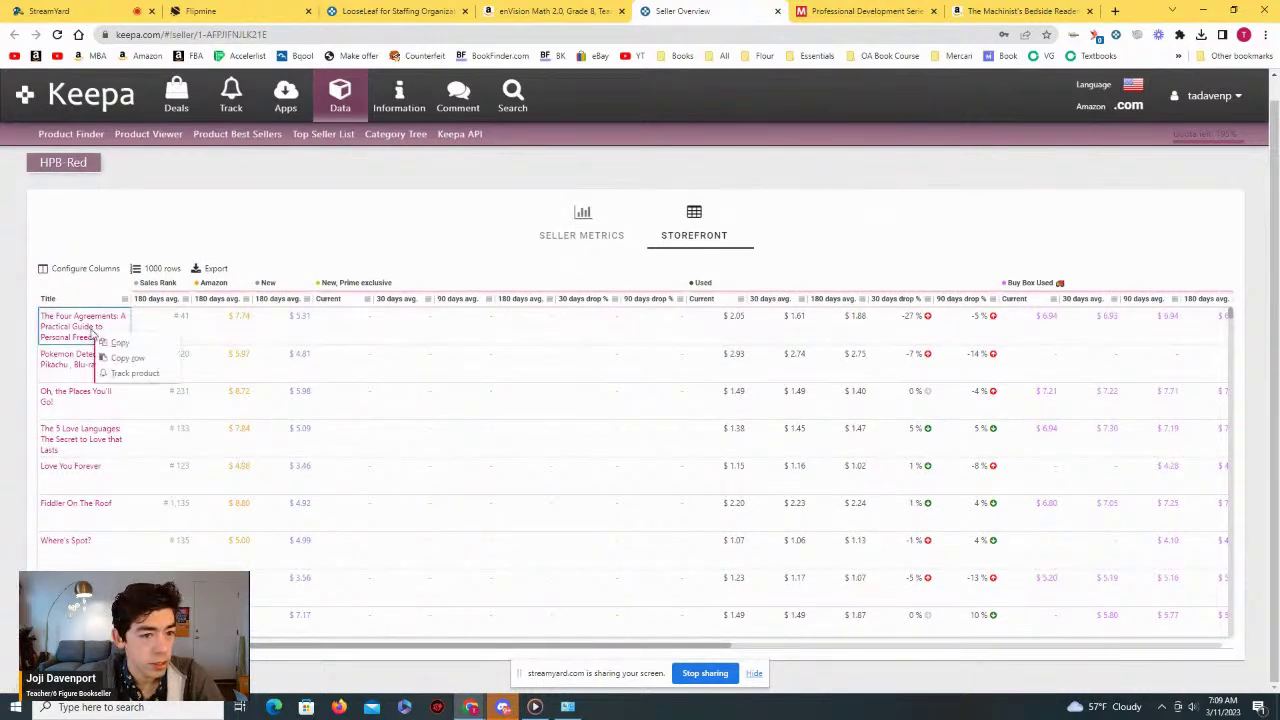
Step: Look over Keepa's Product Finder search criteria and go back to the HPB-Red seller overview
left_click(88, 136)
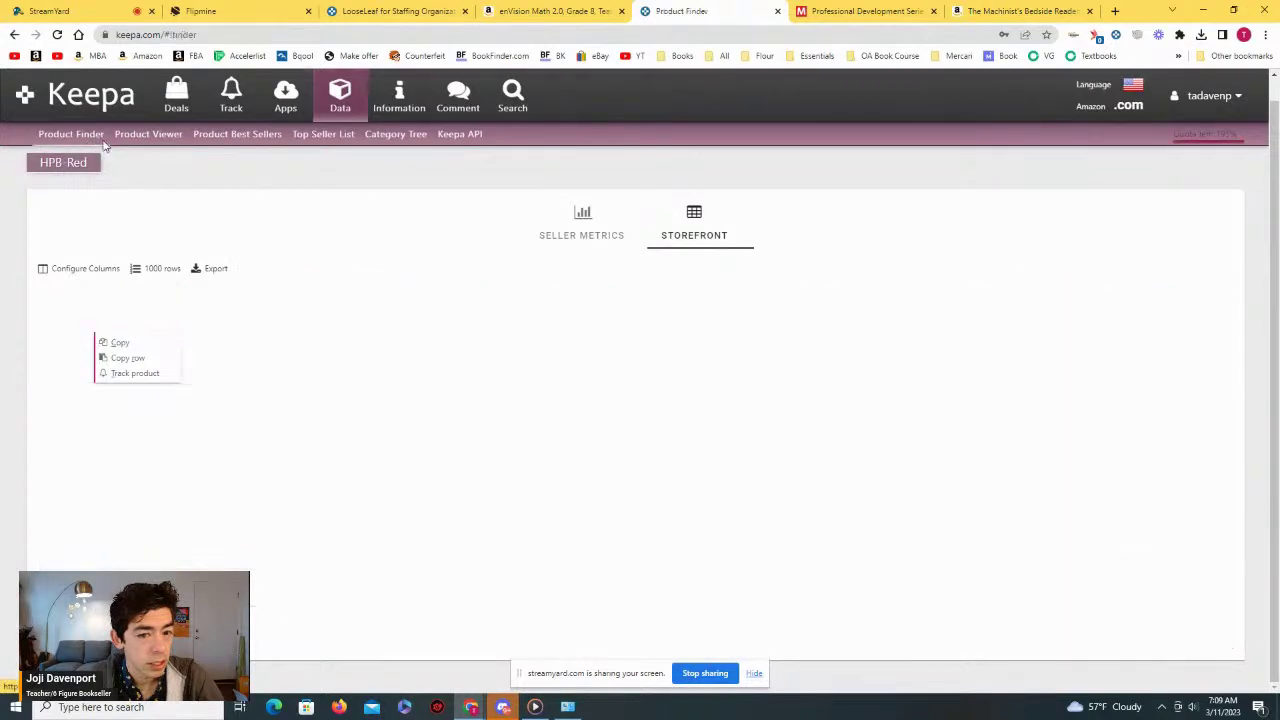
scroll(1278, 297, "down", 1)
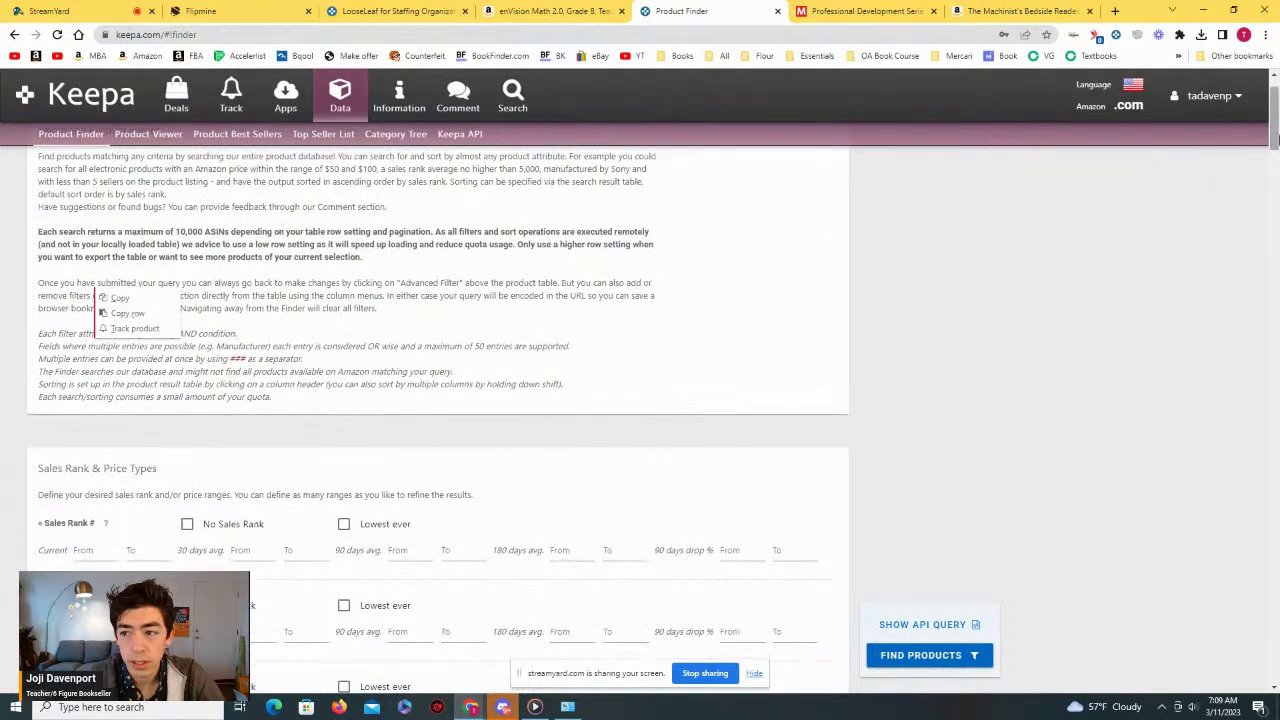
left_click_drag(1275, 138, 1273, 100)
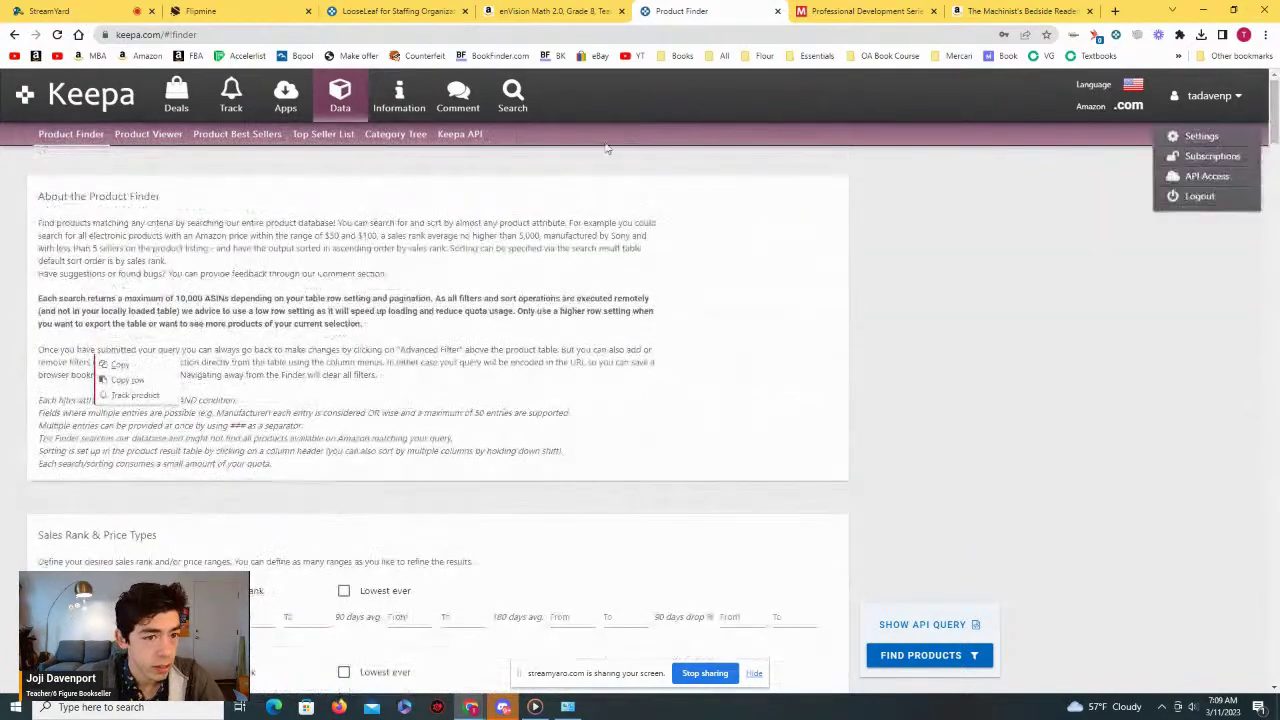
left_click(35, 36)
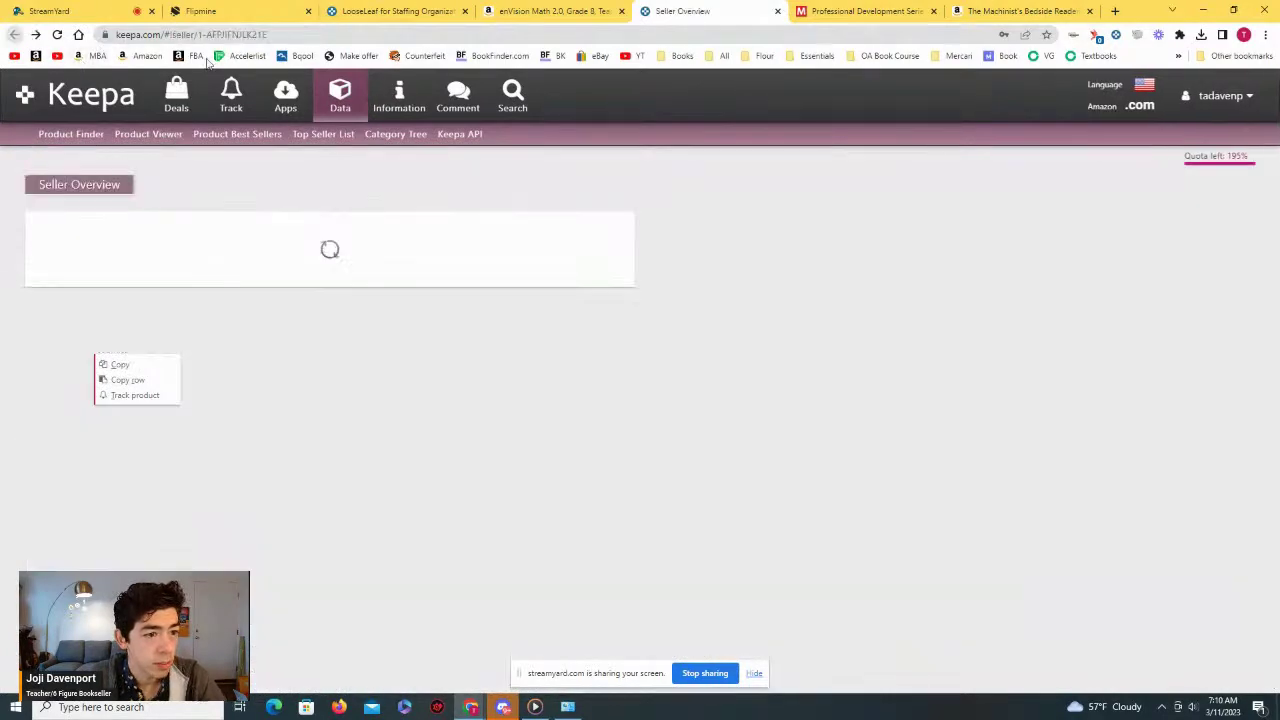
Step: Review HPB-Red's seller metrics, category statistics and brand statistics, and reload its storefront listings
scroll(343, 243, "down", 4)
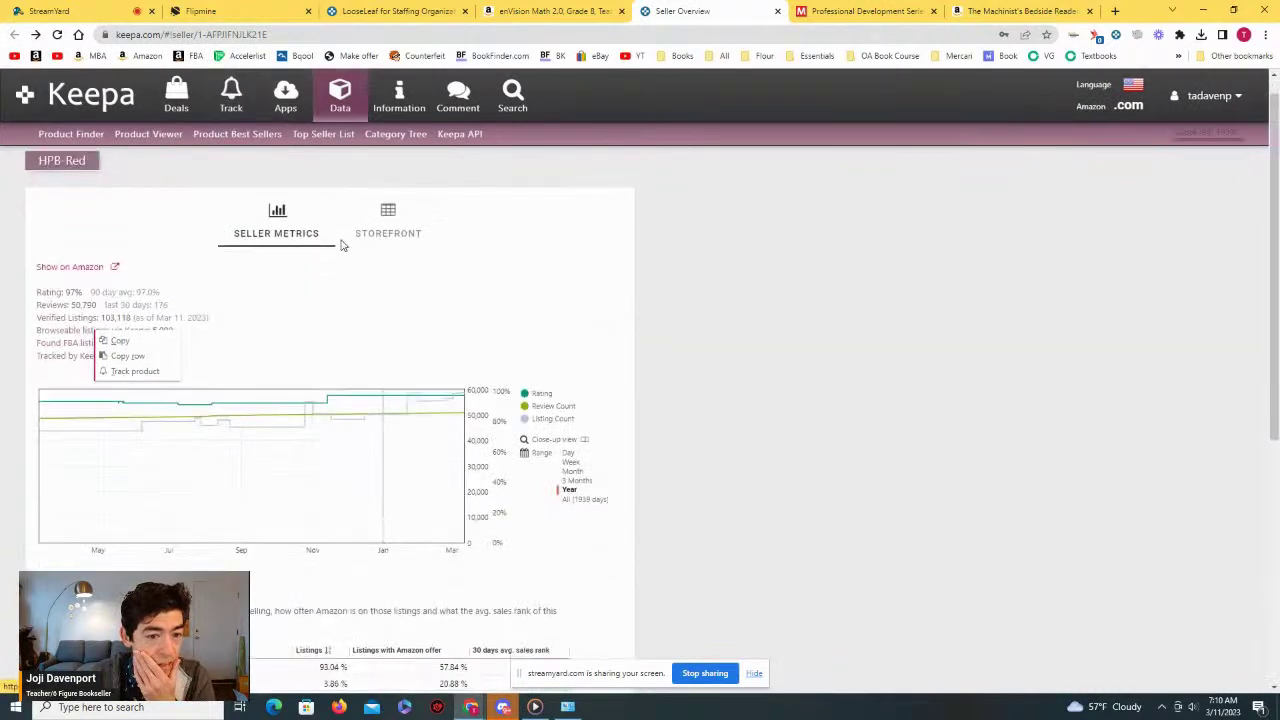
scroll(448, 296, "down", 1)
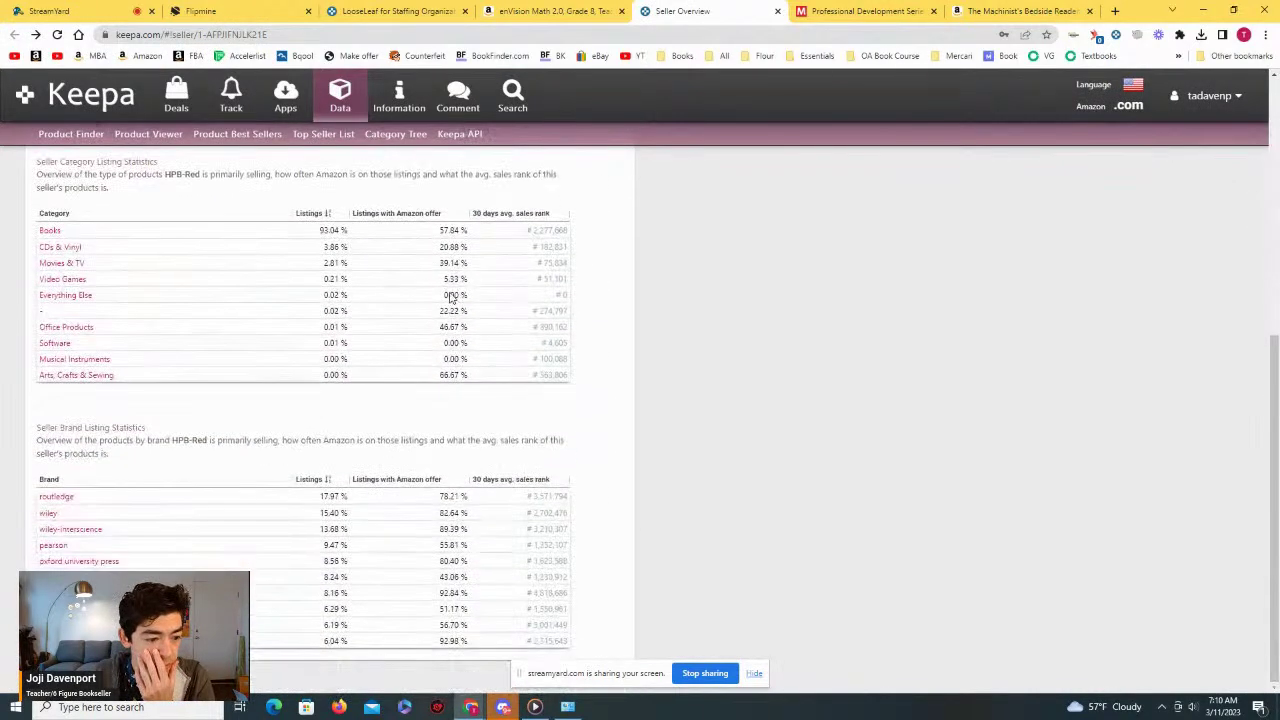
scroll(371, 509, "up", 5)
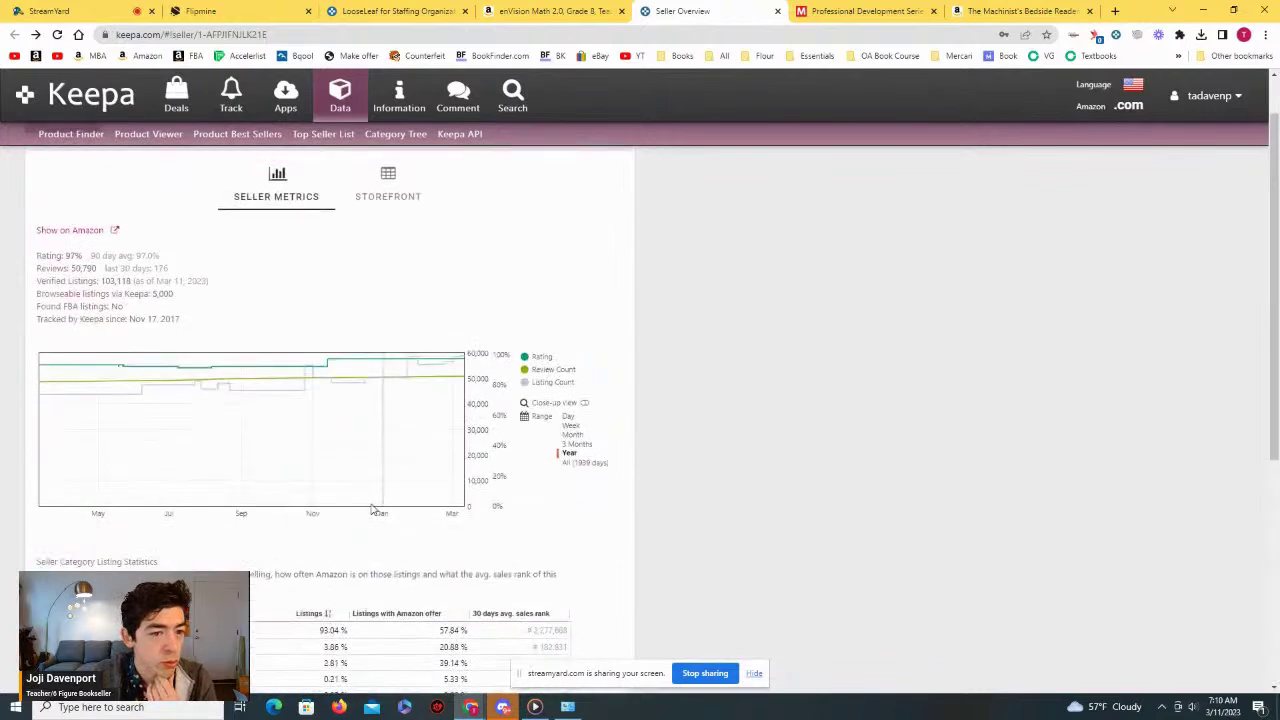
scroll(197, 201, "down", 1)
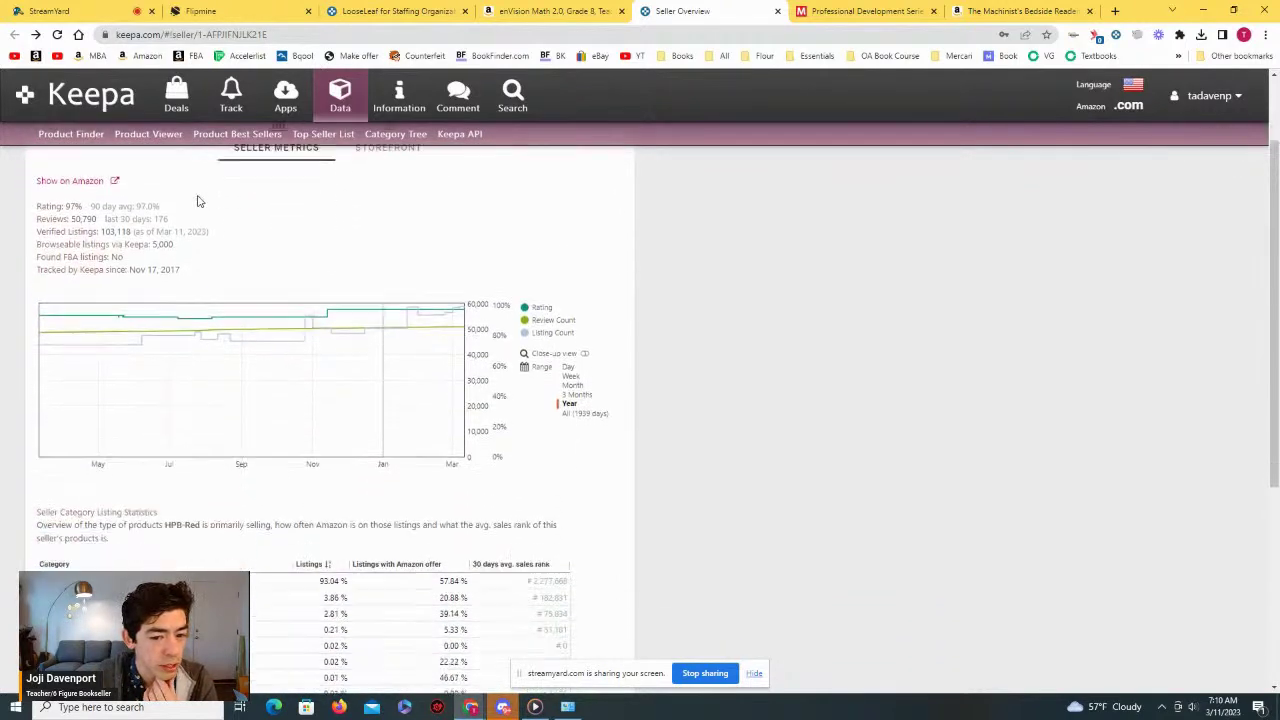
scroll(197, 207, "up", 1)
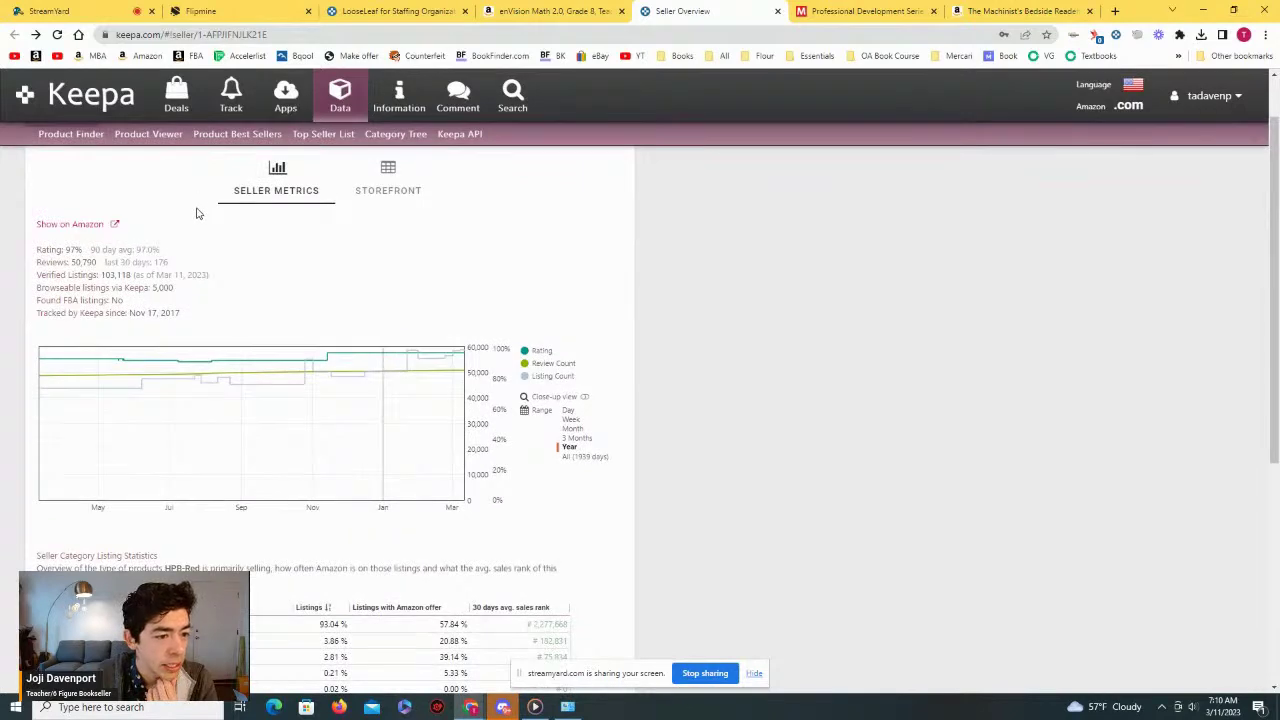
scroll(197, 213, "down", 4)
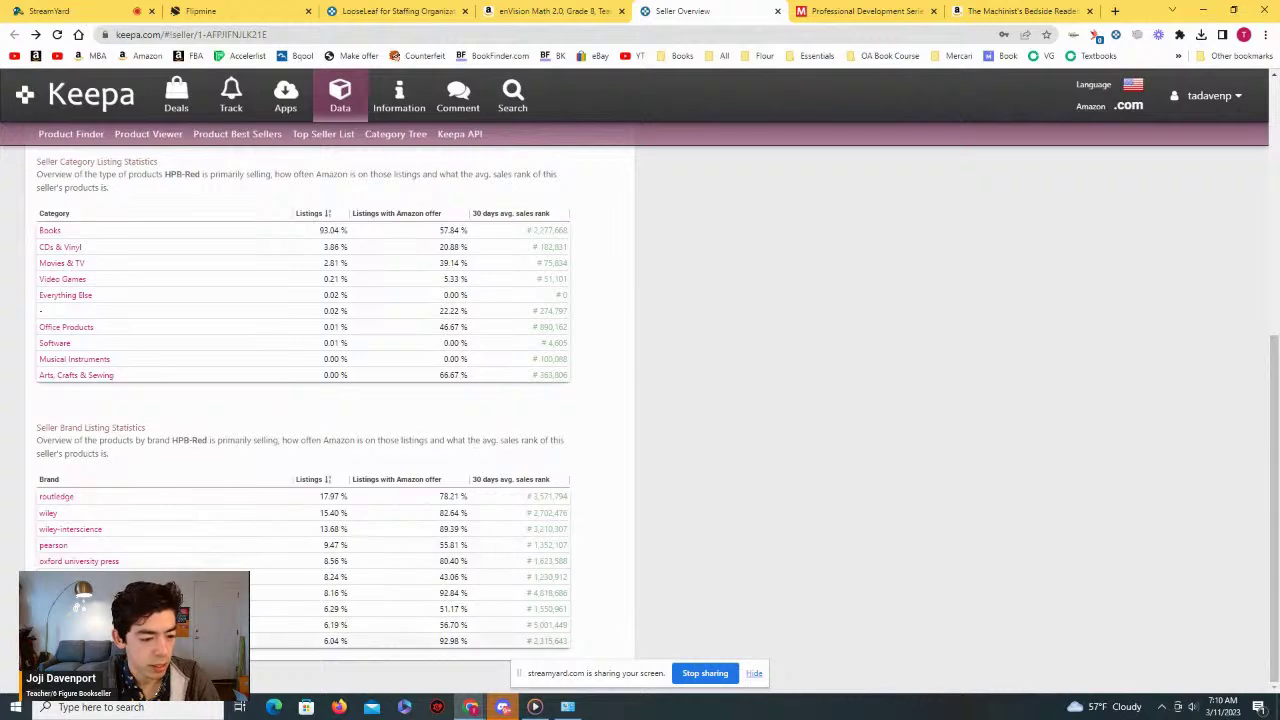
scroll(278, 480, "up", 5)
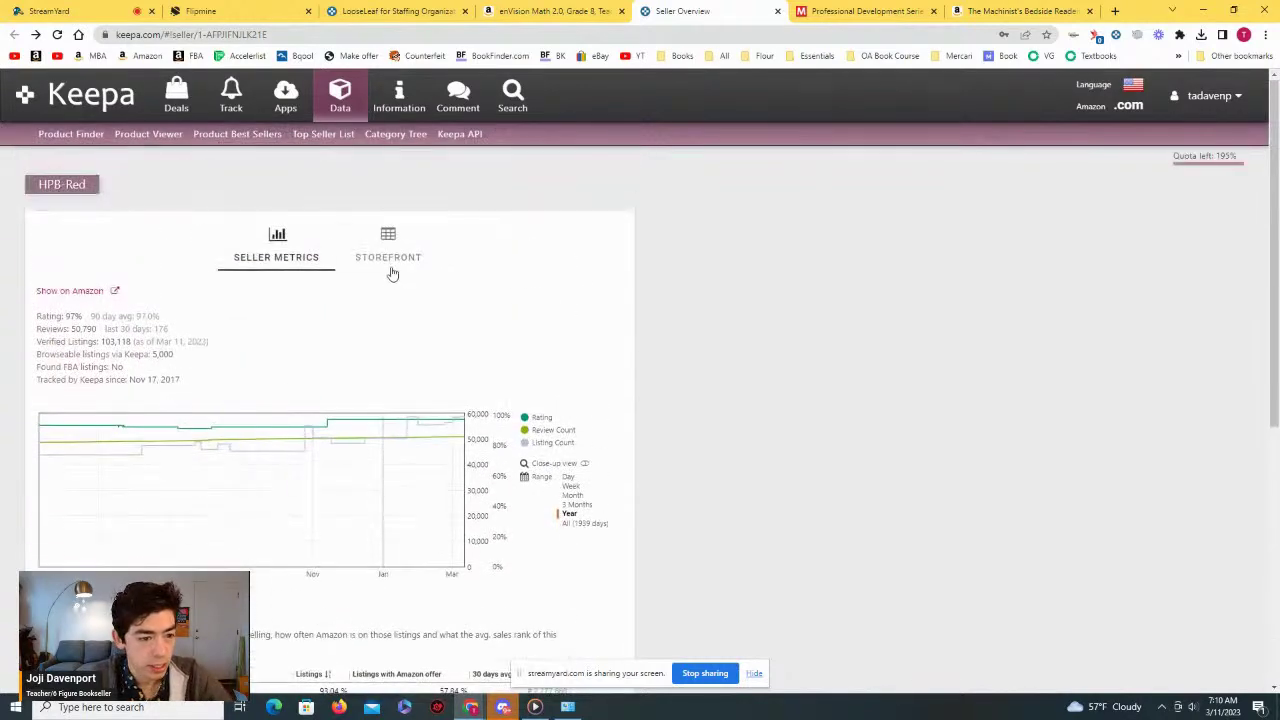
left_click(390, 258)
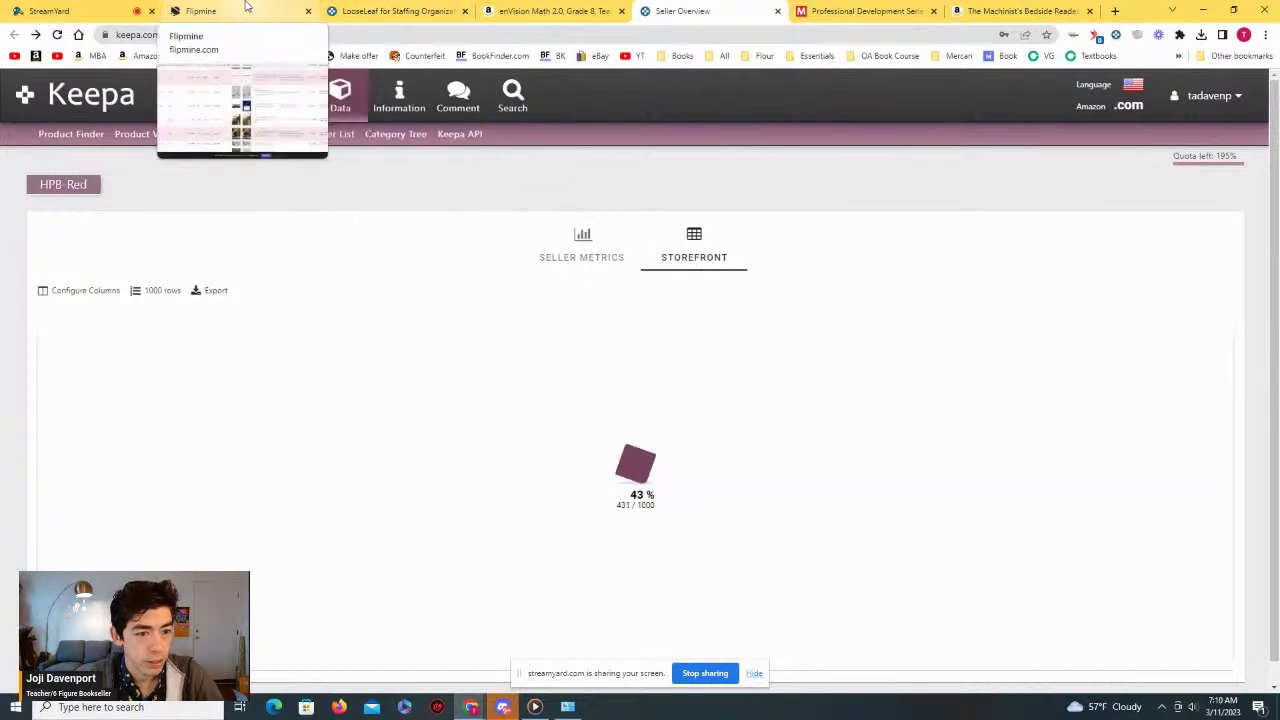
Step: Return to the Keepa deals, view the price history of Pennsylvania Railroad's Broadway Limited, and open its Amazon offers
left_click(388, 10)
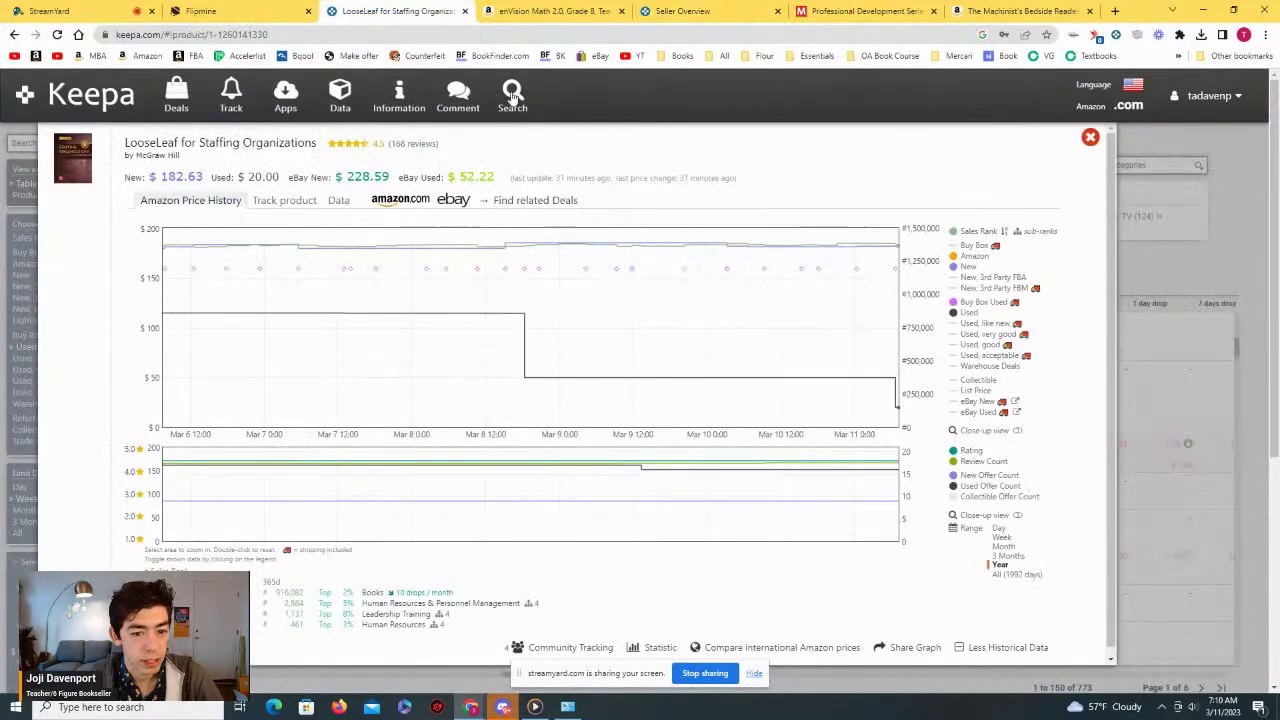
left_click(1089, 138)
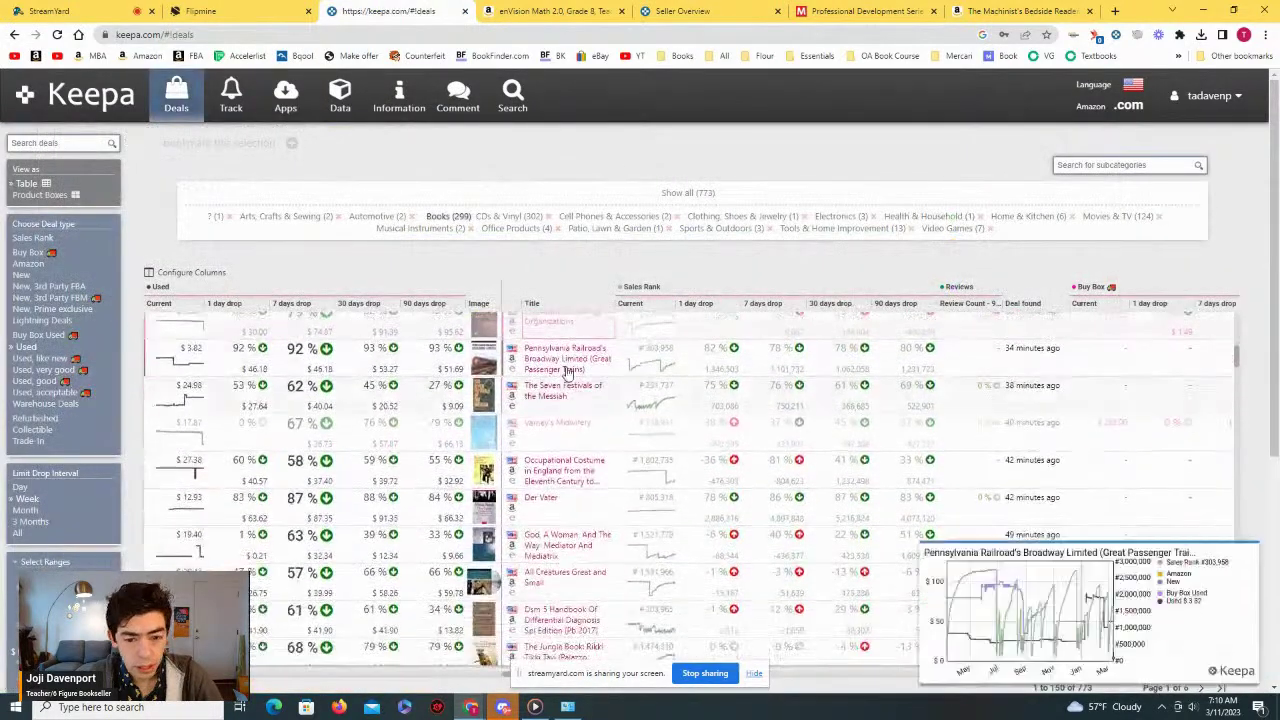
left_click(566, 368)
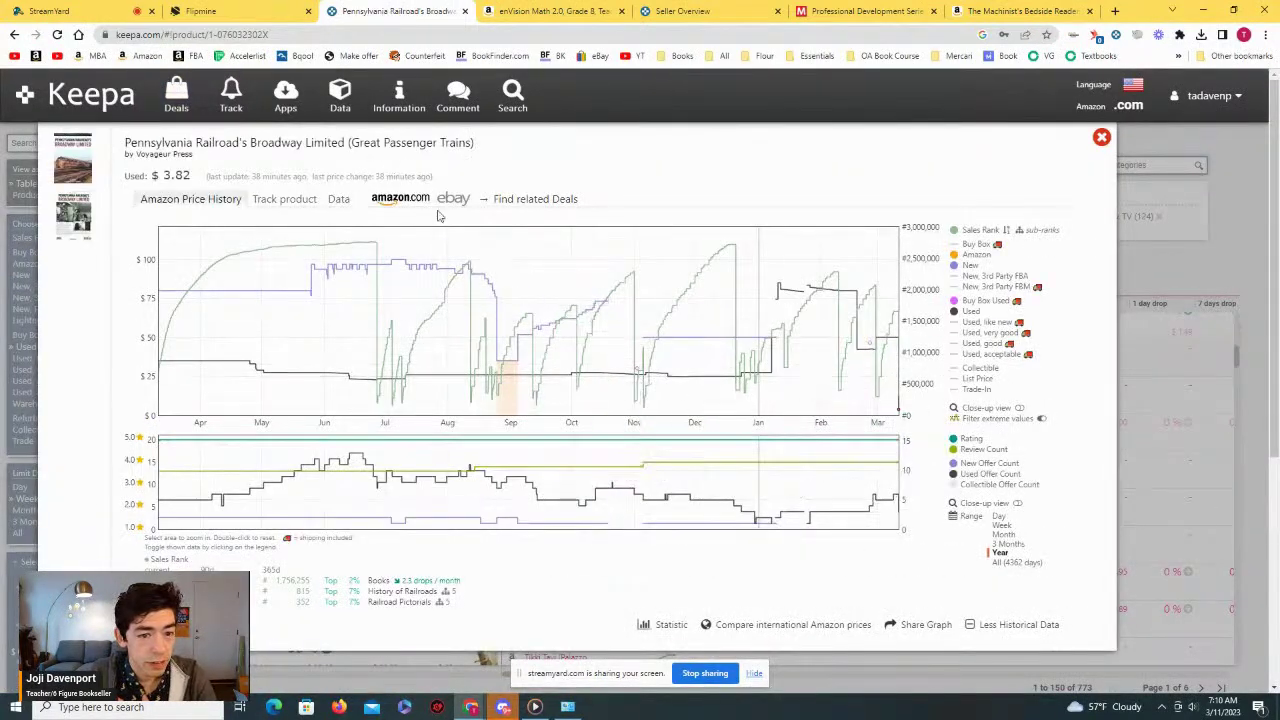
left_click(409, 205)
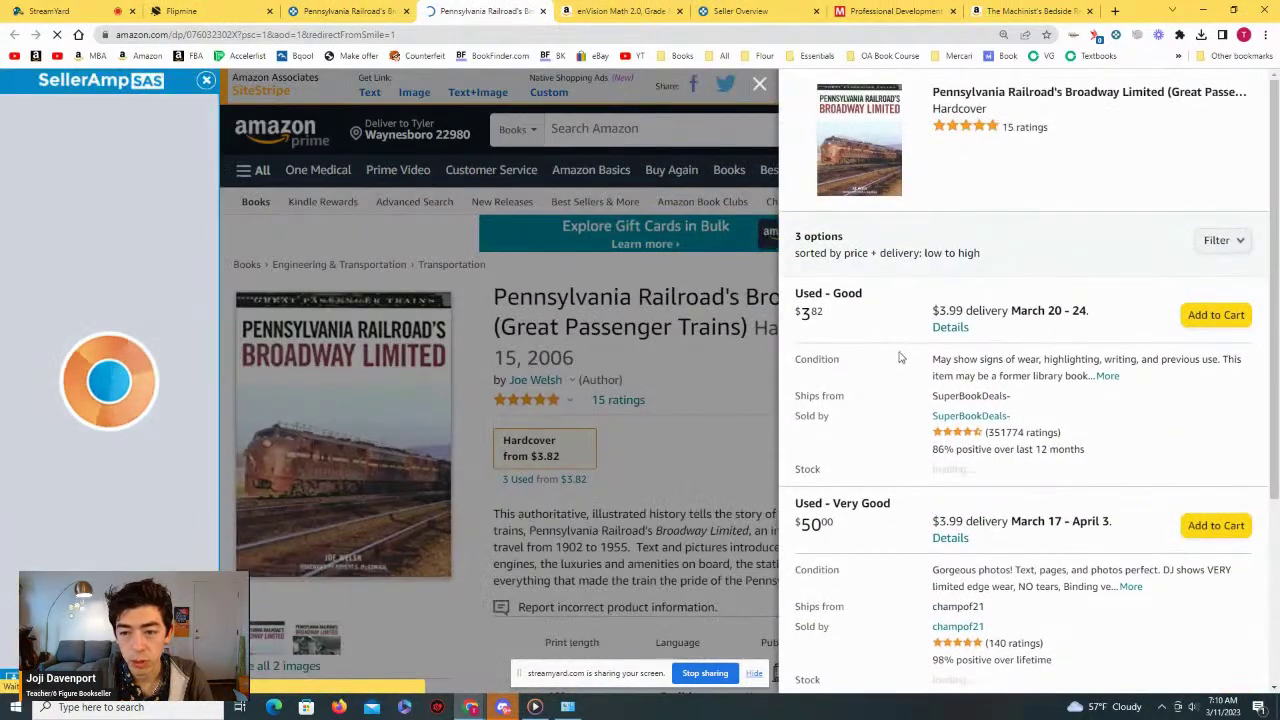
Step: Dismiss the offers for Pennsylvania Railroad's Broadway Limited and examine the Keepa price history on its Amazon page
left_click(700, 396)
scroll(708, 398, "down", 7)
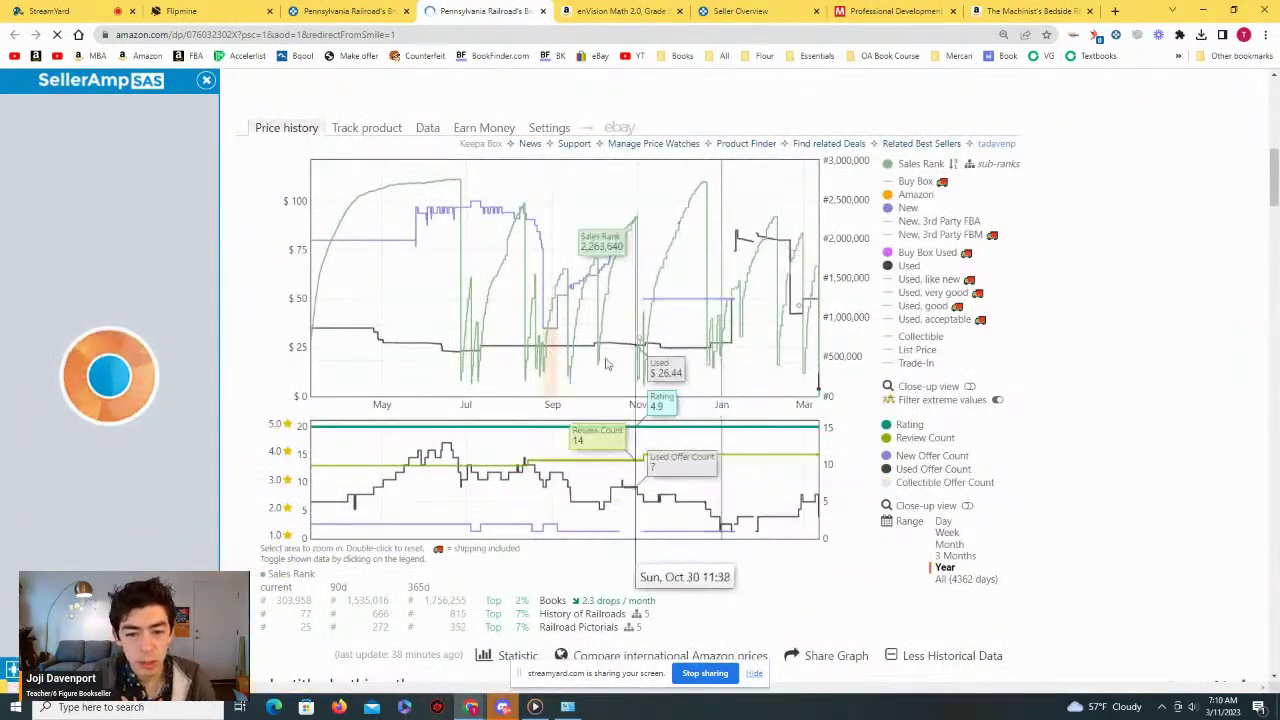
left_click(963, 578)
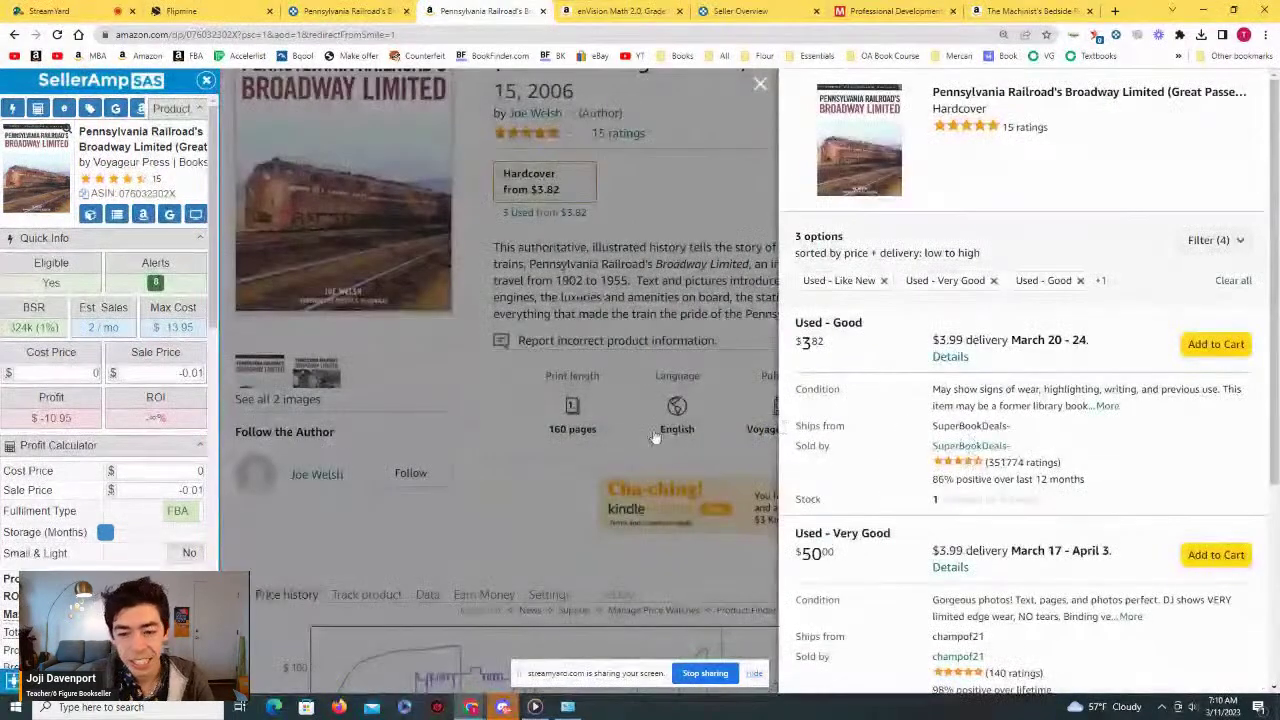
left_click(613, 241)
scroll(613, 241, "down", 5)
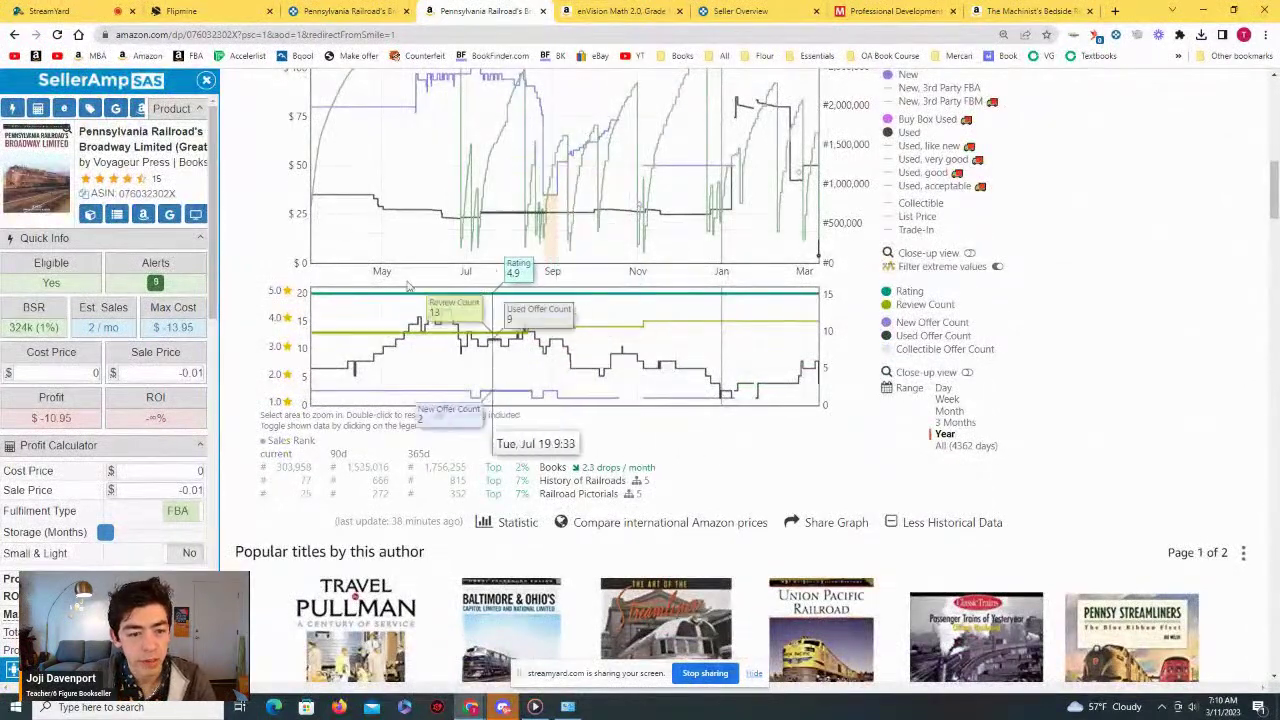
Step: Set the SellerAmp sale price to 29.99 and zoom the price history into the latest used-price drop in March
left_click(190, 372)
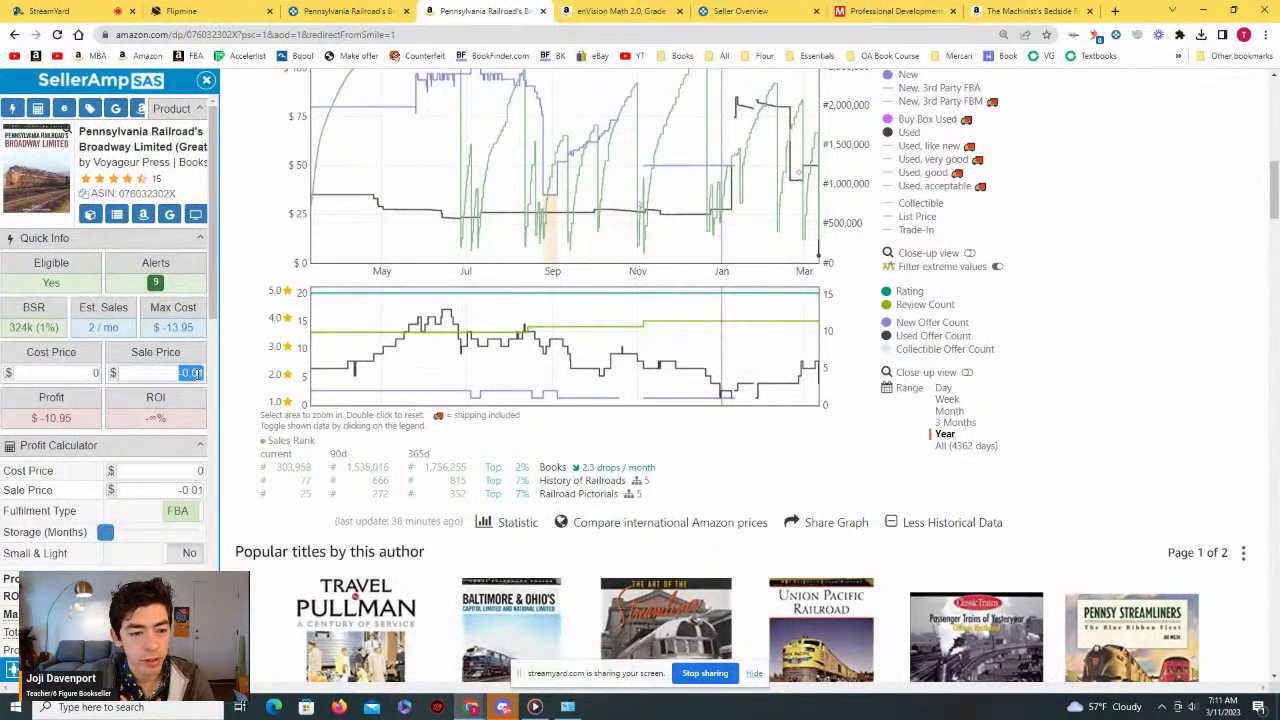
type("29.99")
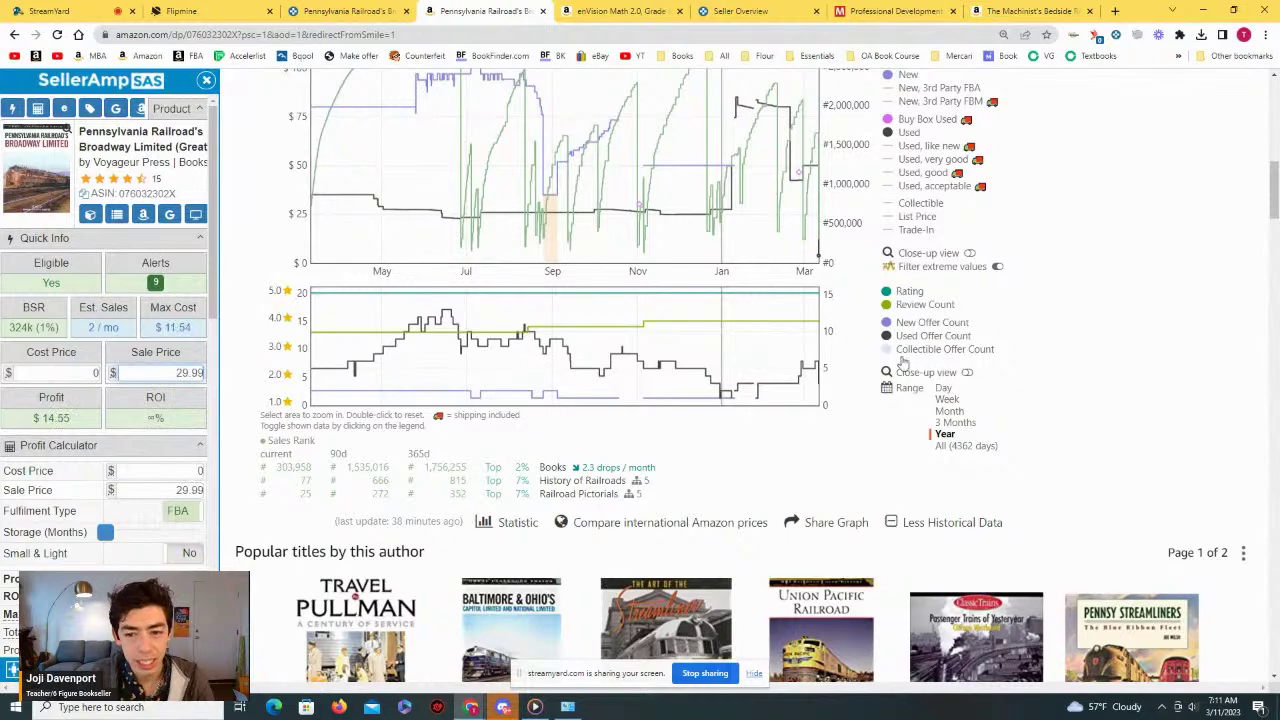
left_click_drag(810, 170, 828, 200)
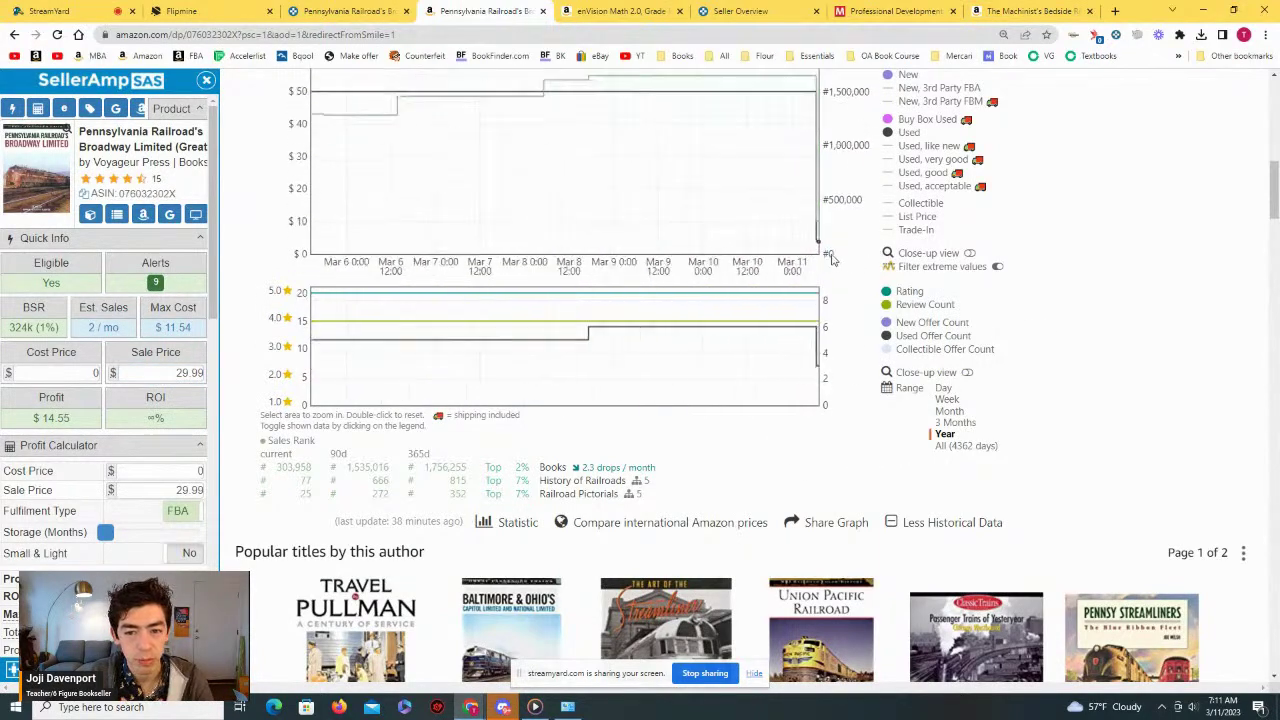
left_click_drag(831, 259, 798, 258)
scroll(656, 289, "up", 3)
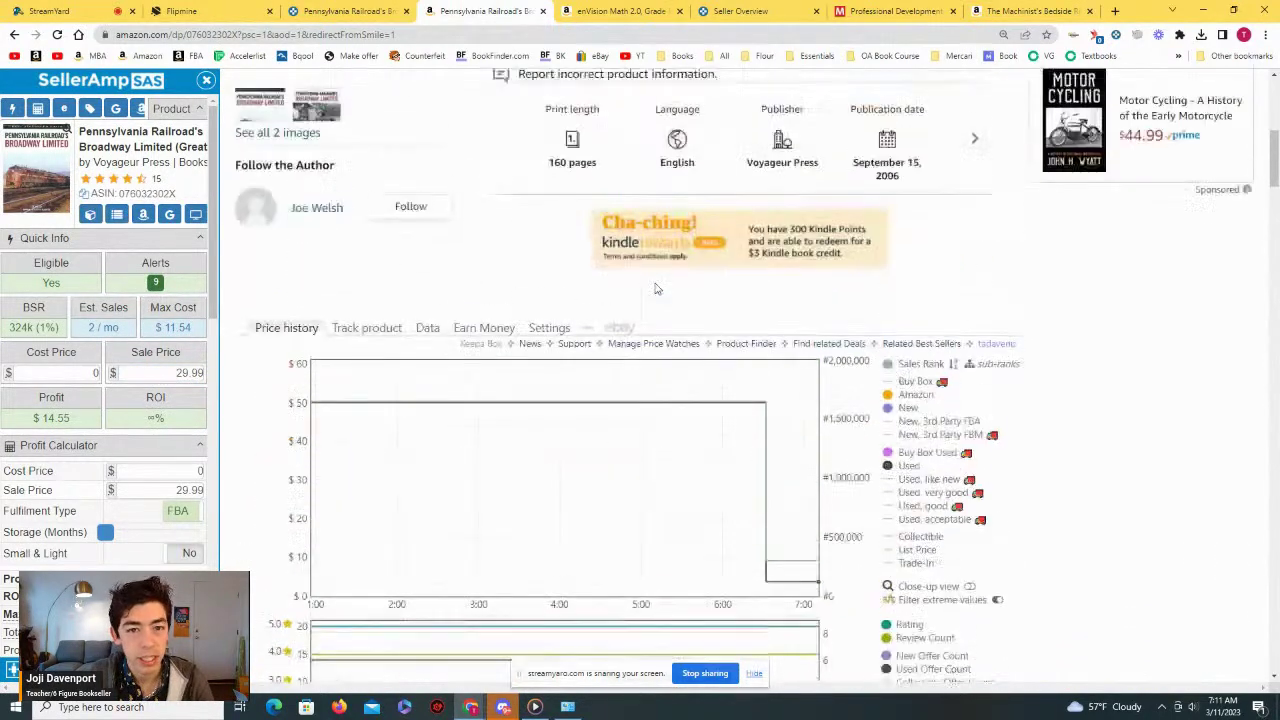
Step: Check the book's used offers on Amazon and set the SellerAmp cost price to 7.81
scroll(656, 289, "up", 3)
left_click(540, 279)
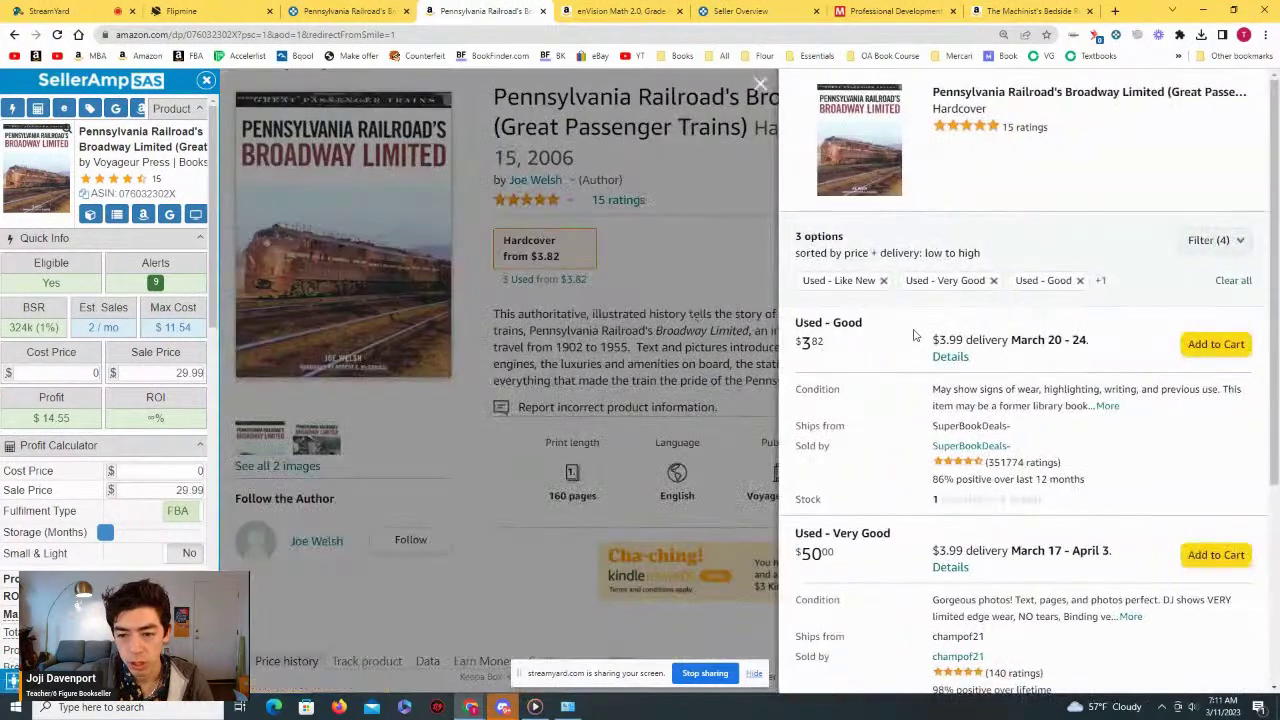
scroll(913, 335, "down", 1)
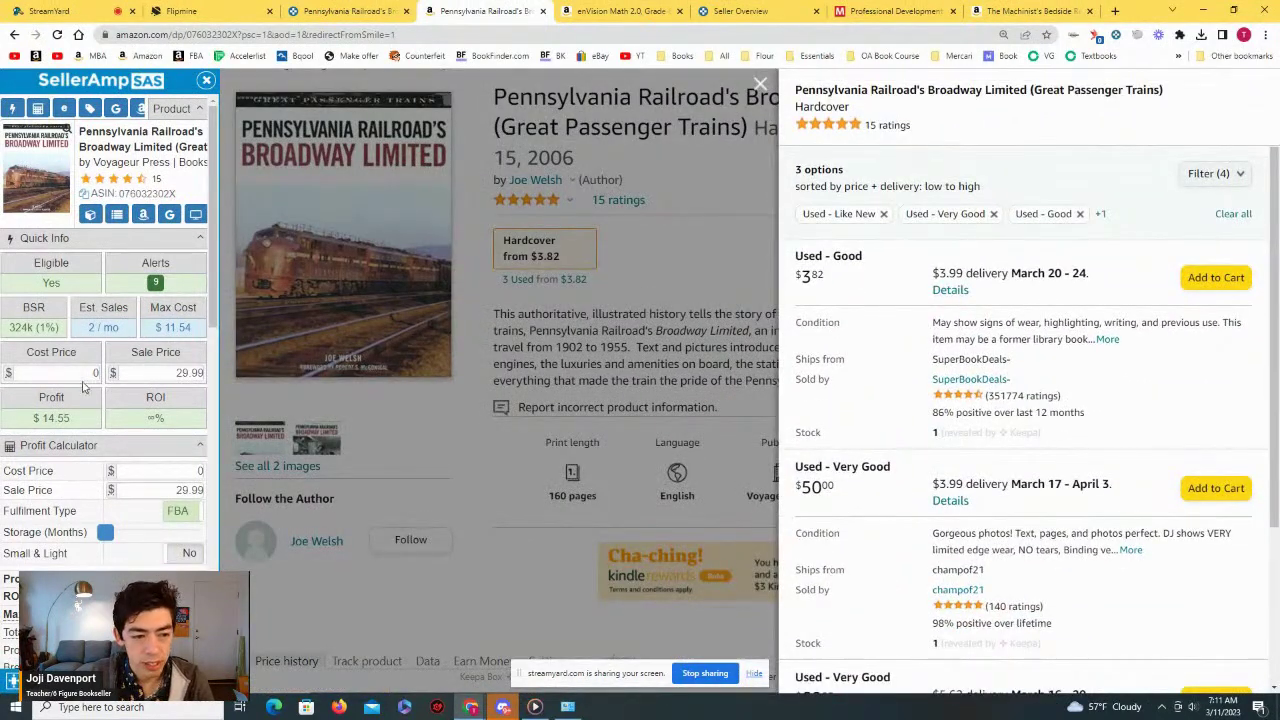
left_click(491, 502)
Step: Set the sale price to 59.99 and zoom the price history into January to March, closing in on mid-February
scroll(577, 480, "down", 5)
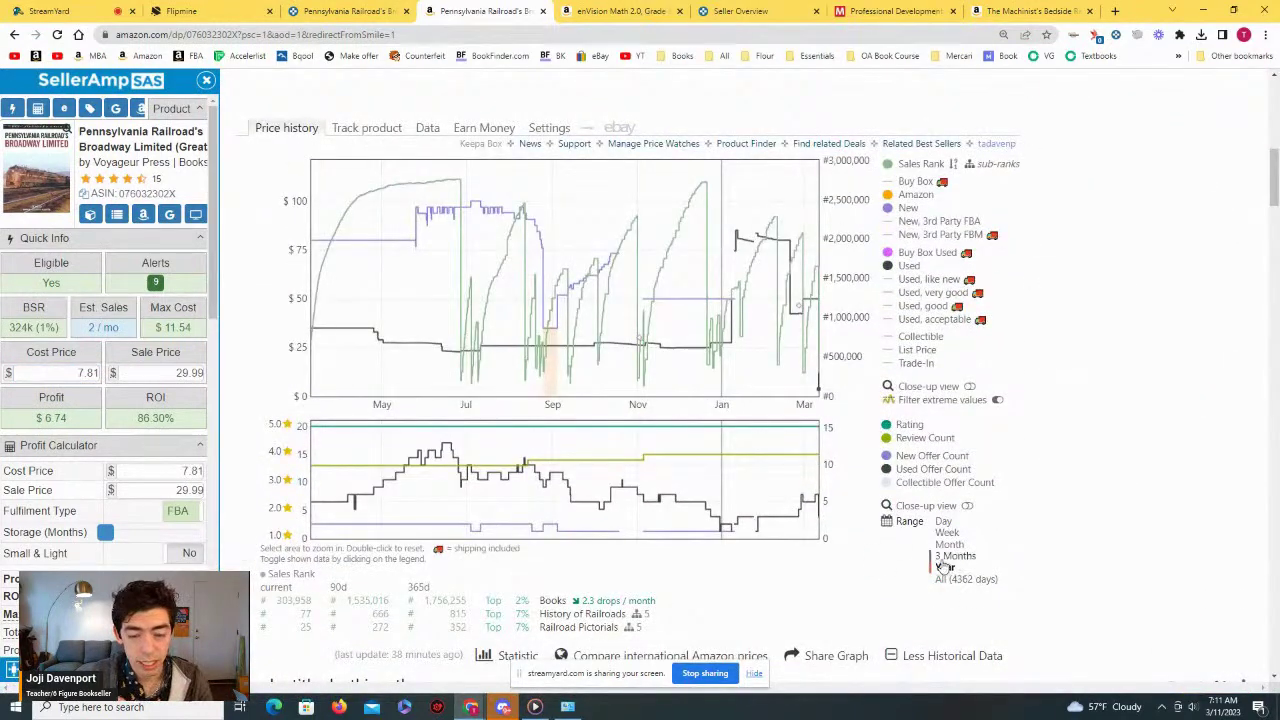
left_click_drag(722, 380, 818, 380)
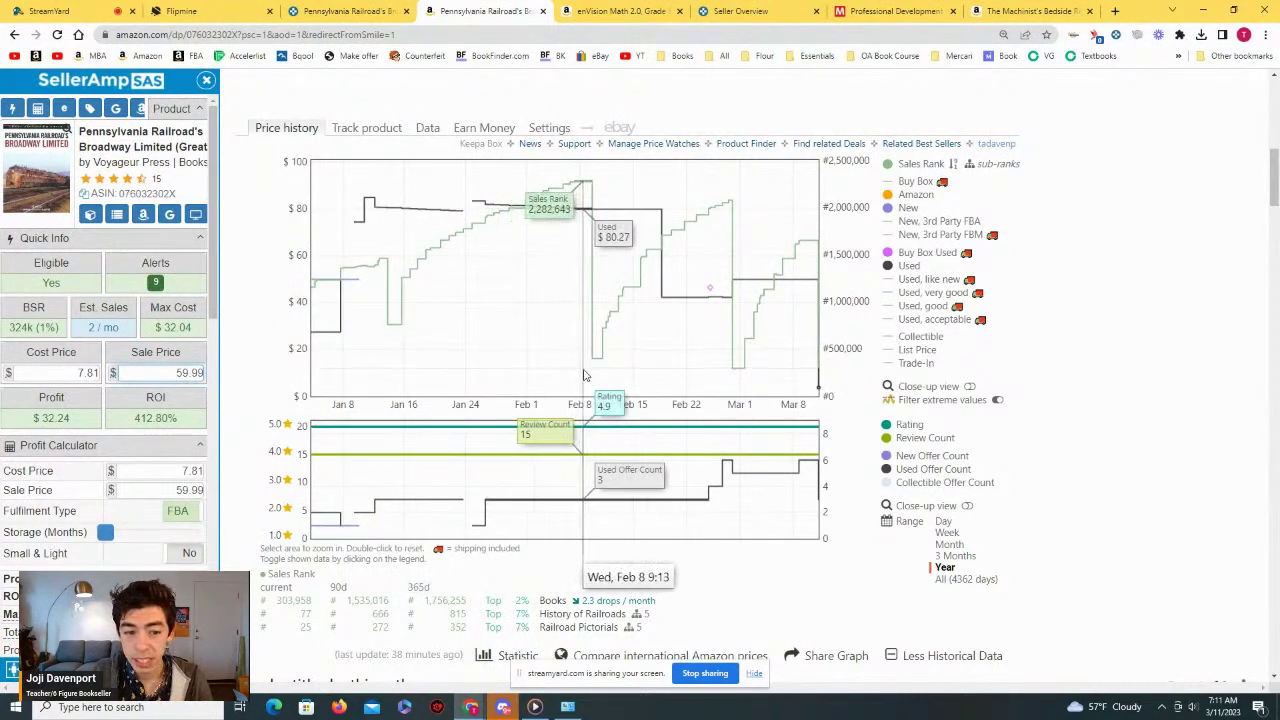
left_click_drag(545, 324, 633, 325)
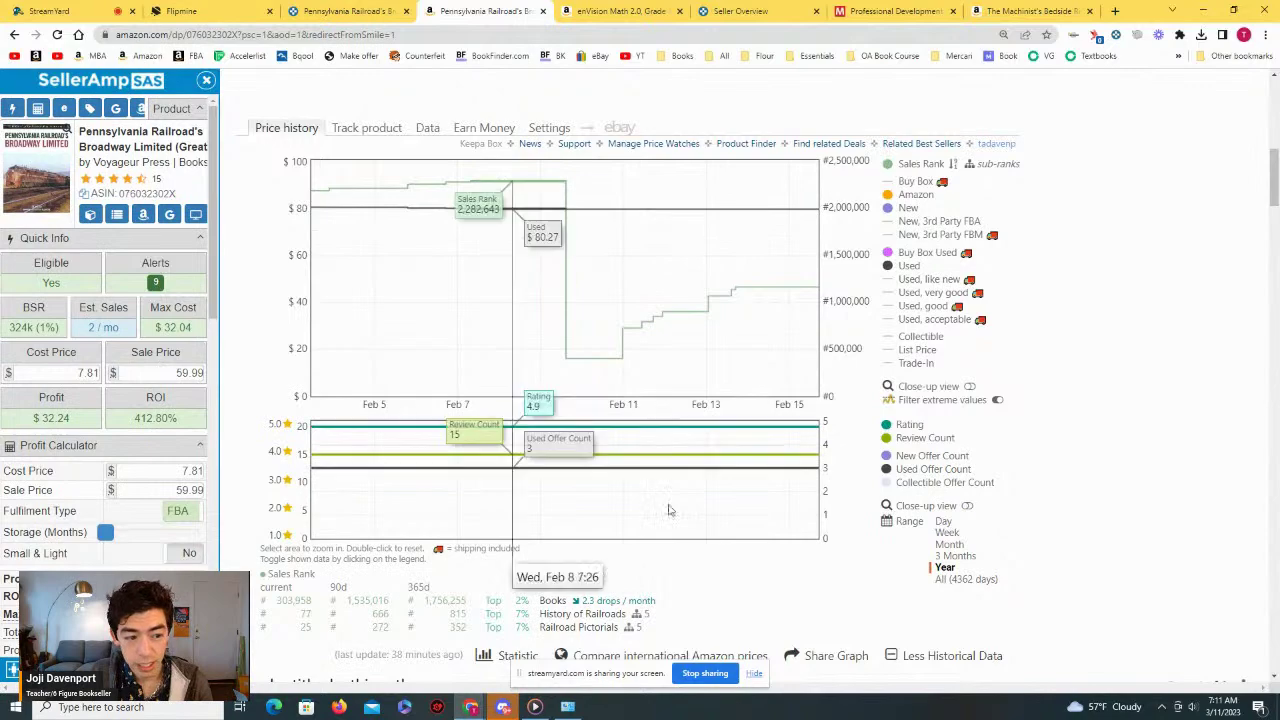
Step: Examine the book's all-time price history and product details, and return the graph to the one-year range
left_click(944, 567)
left_click(952, 580)
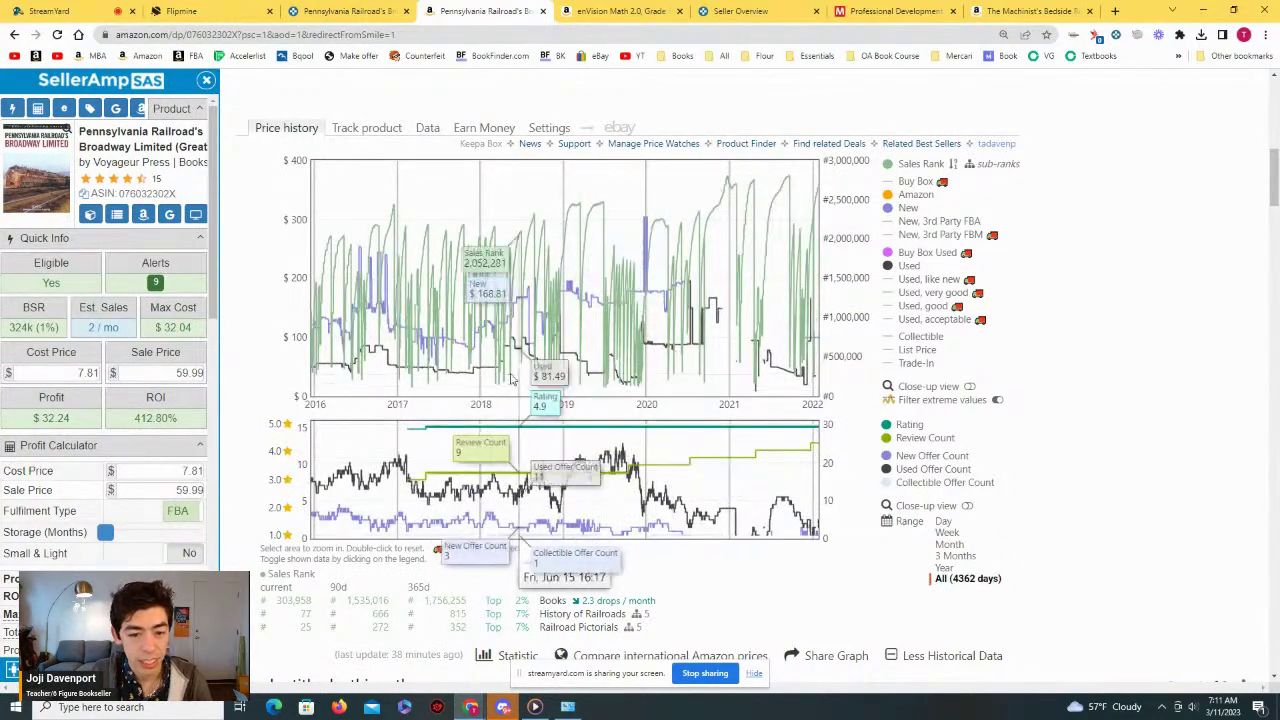
scroll(656, 381, "up", 10)
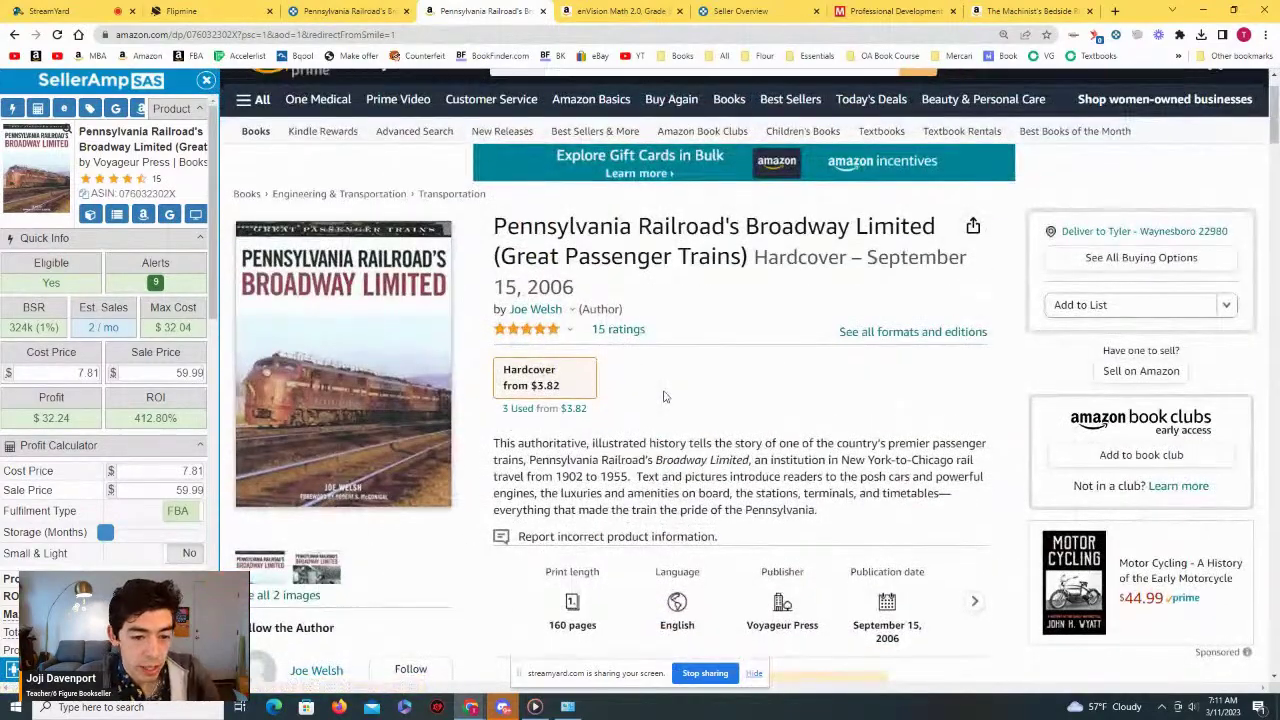
scroll(663, 397, "down", 8)
scroll(706, 418, "down", 3)
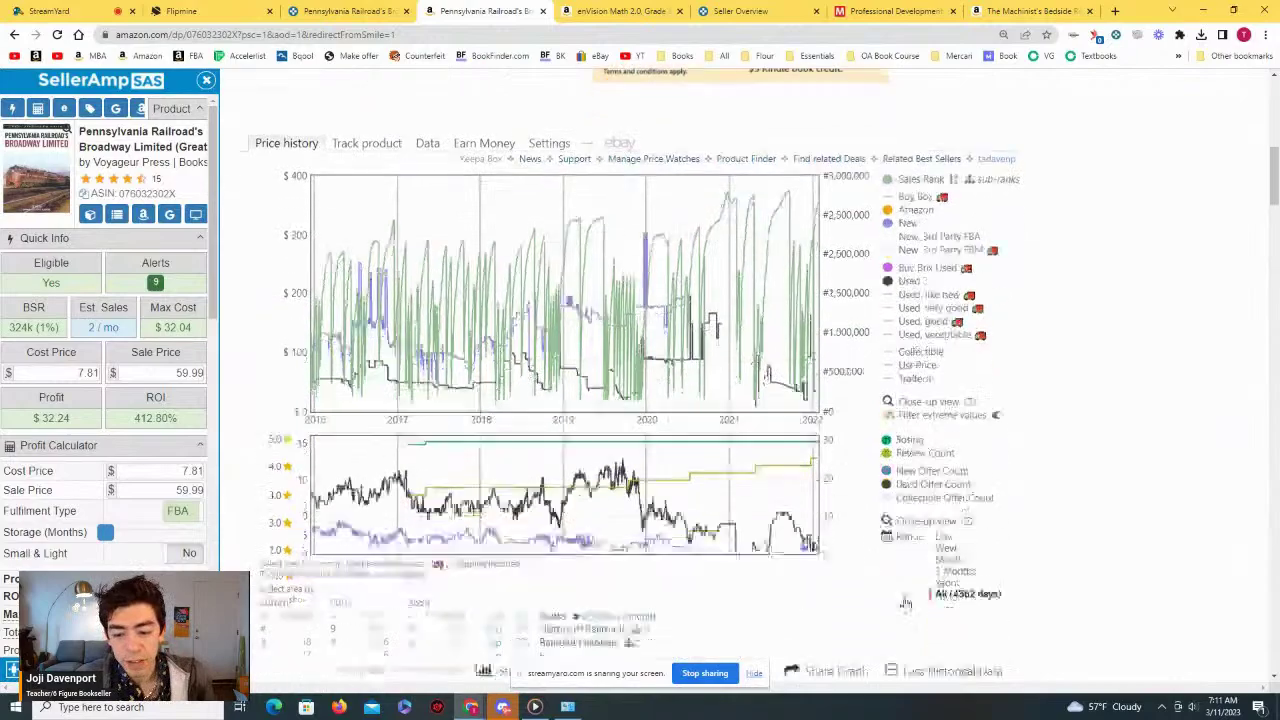
left_click(944, 500)
scroll(706, 468, "up", 4)
scroll(706, 468, "up", 6)
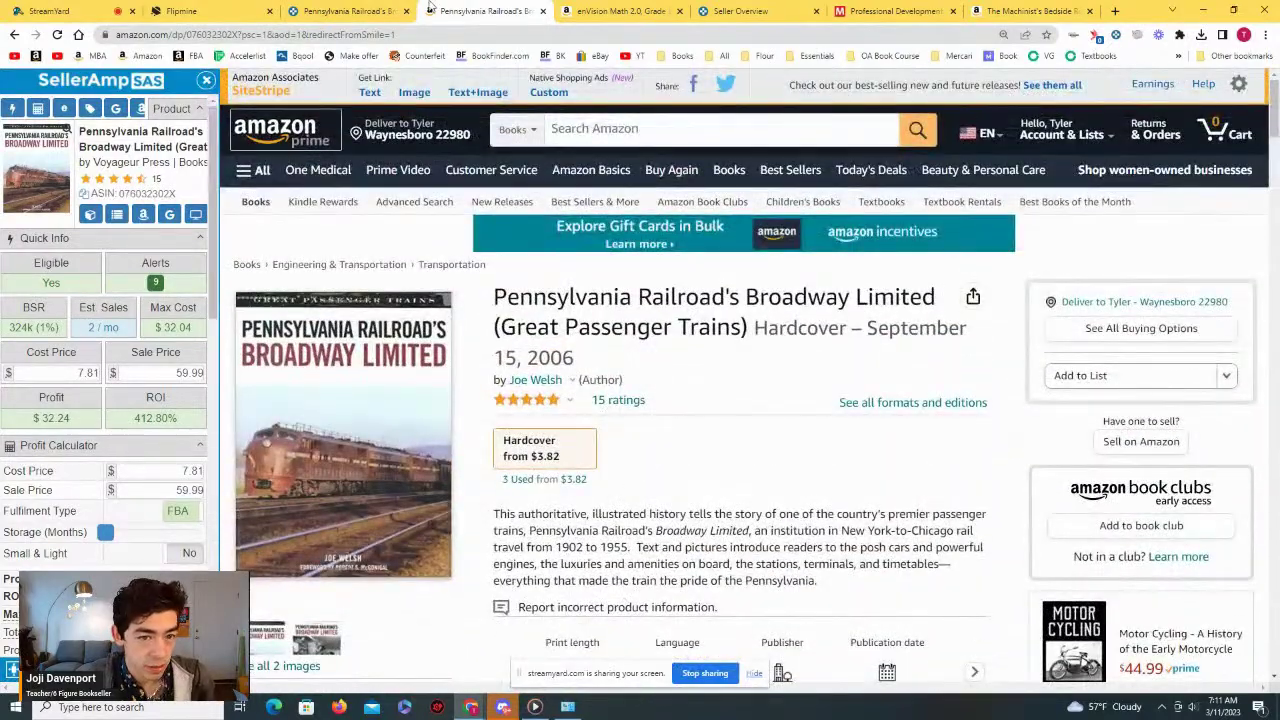
Step: Move the book's Amazon page behind the other open pages and open God, A Woman, And The Way from the Keepa deals
left_click_drag(430, 8, 1012, 8)
left_click(364, 16)
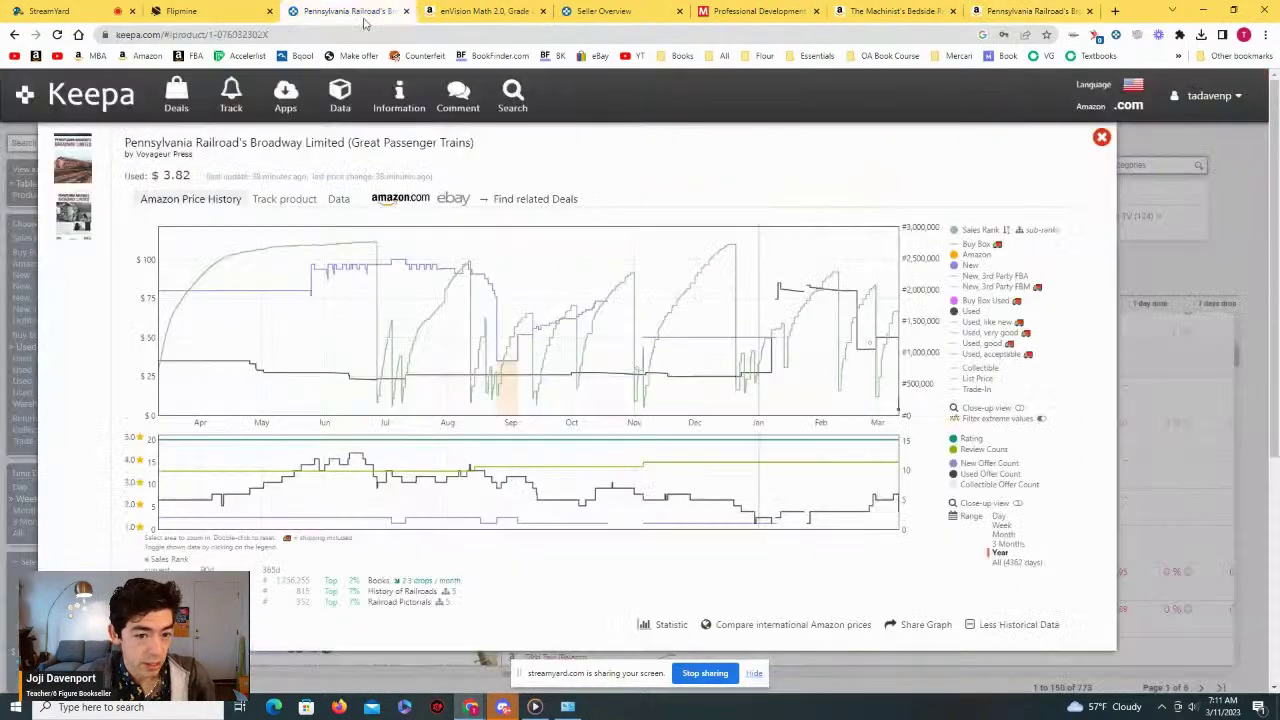
left_click(1102, 137)
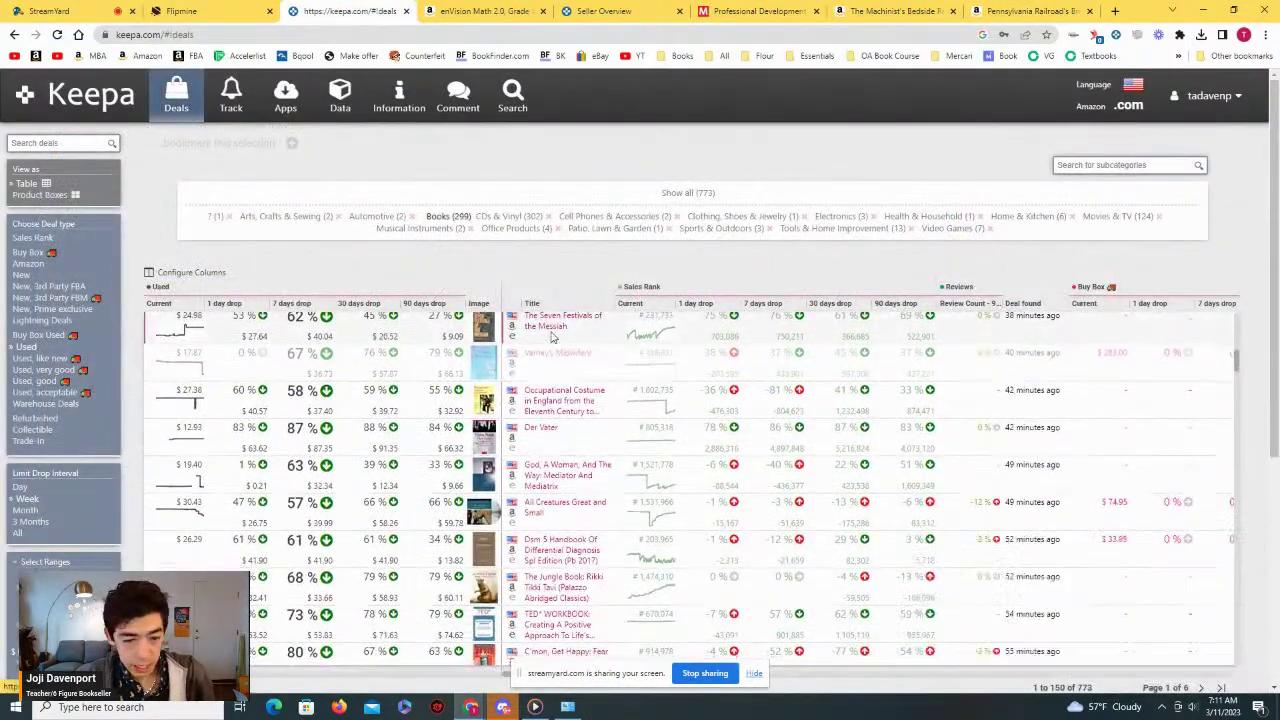
scroll(550, 336, "down", 3)
scroll(547, 332, "up", 2)
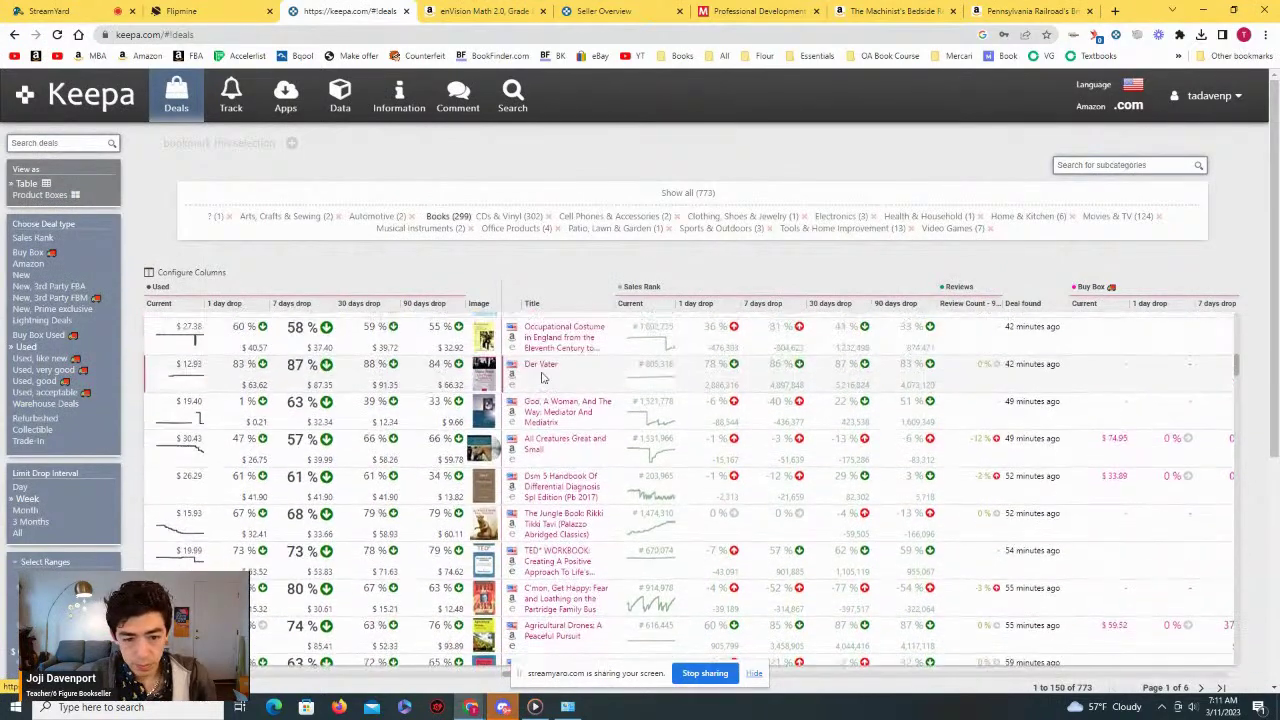
left_click(549, 408)
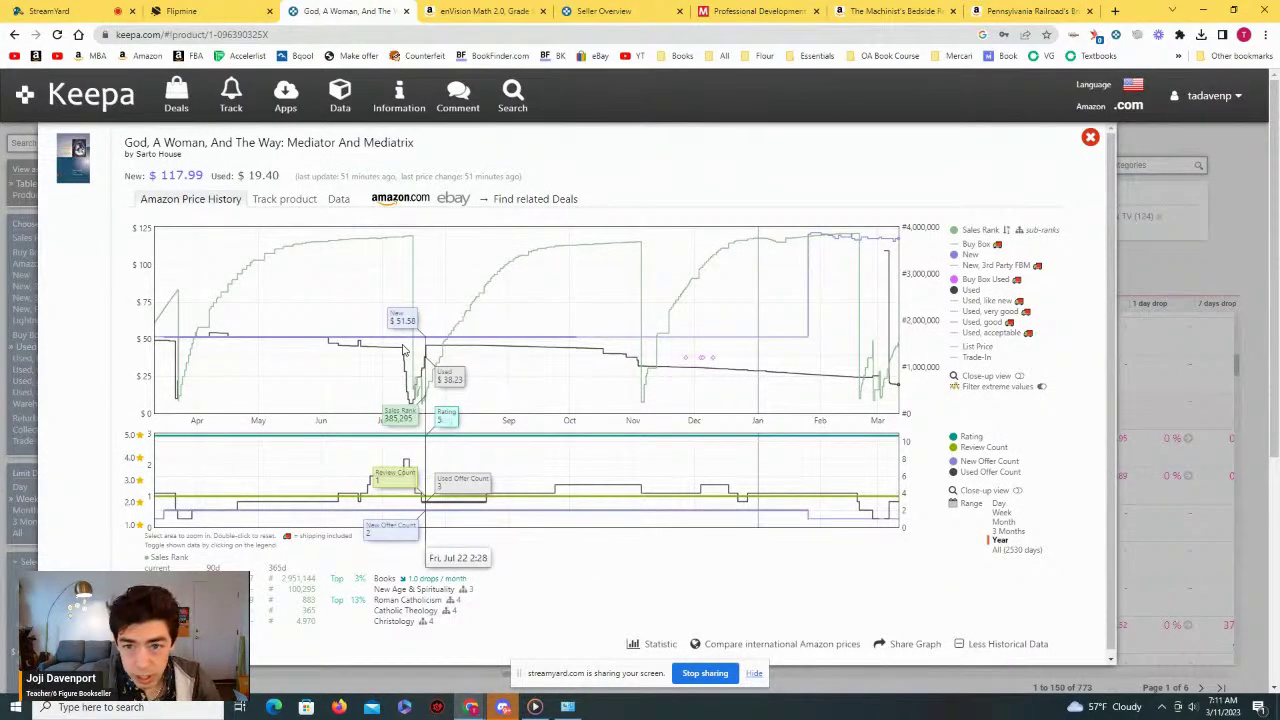
Step: Go back to the Pennsylvania Railroad's Broadway Limited Amazon page and set its SellerAmp sale price to 39.99
left_click(1020, 9)
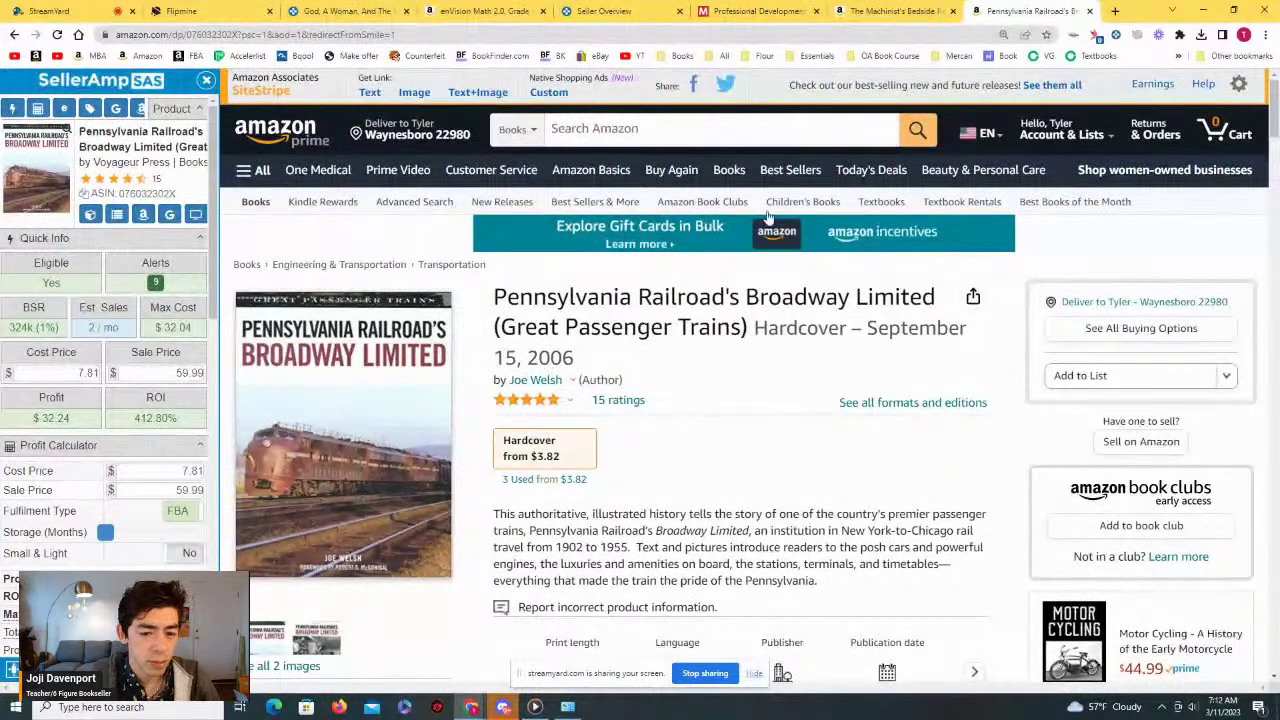
scroll(768, 215, "down", 2)
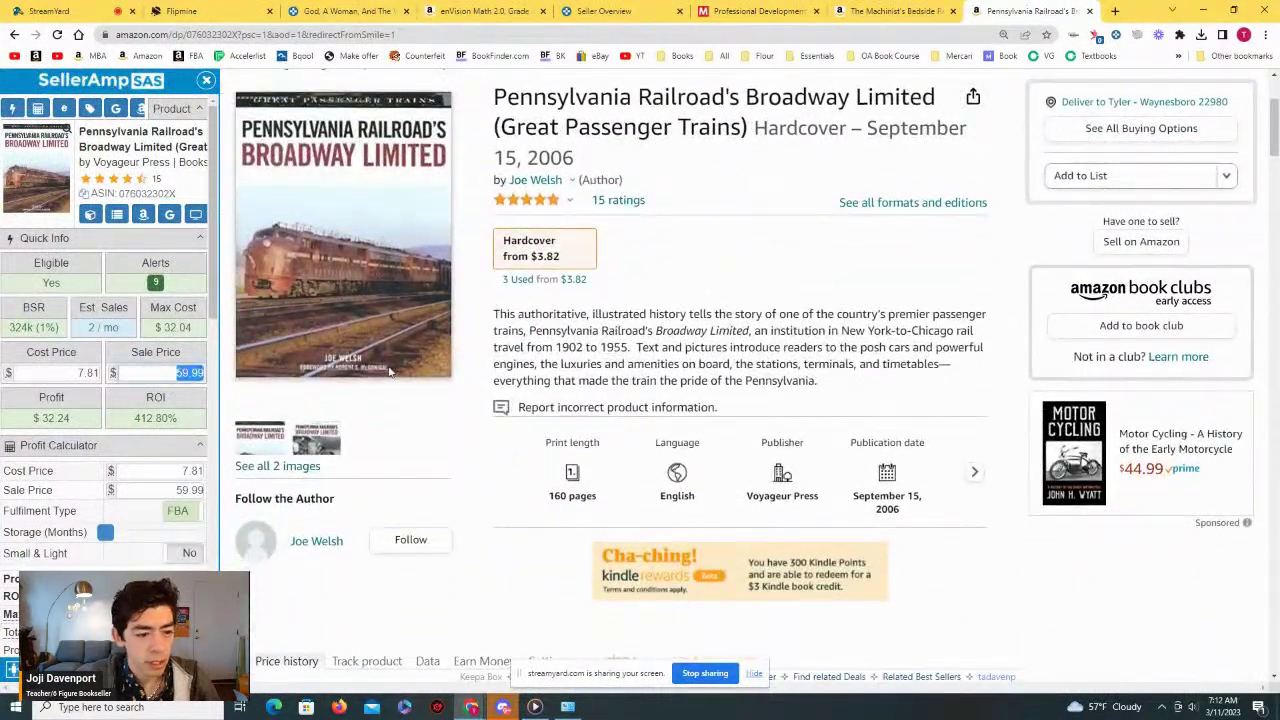
scroll(390, 372, "down", 1)
type("39.9")
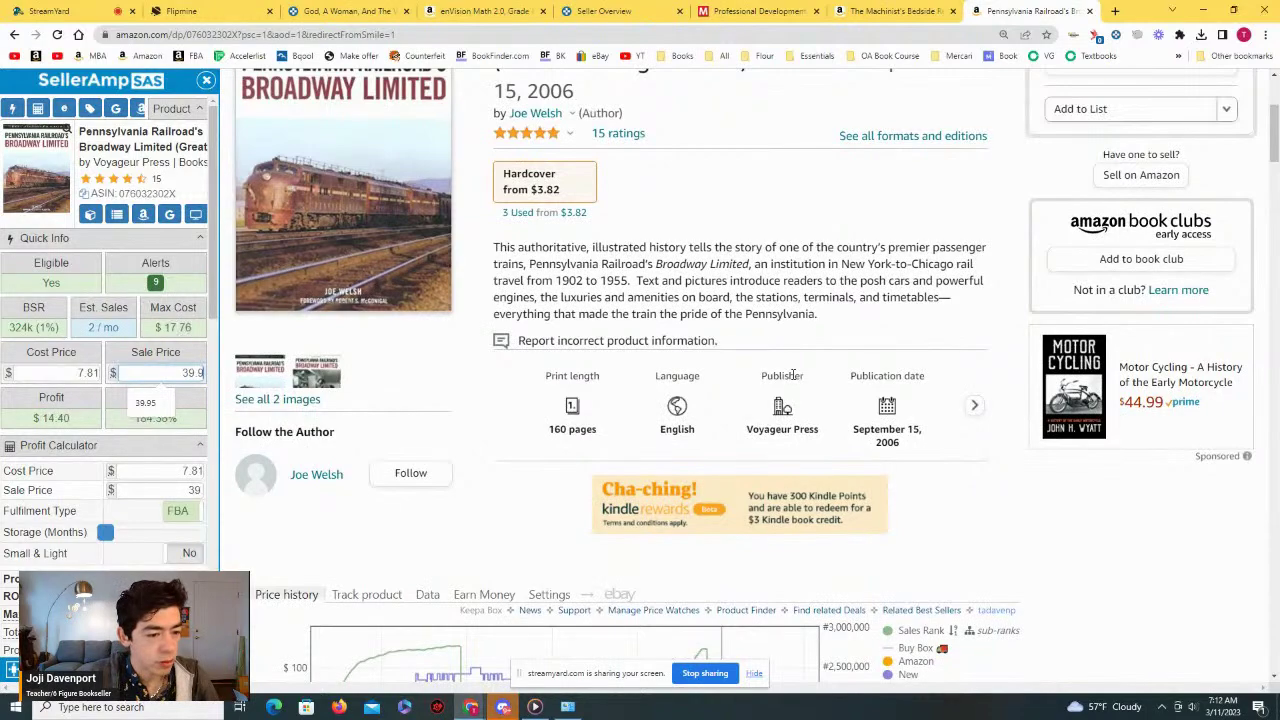
type("9")
Step: Compare the book's January to March prices with its all-time history, and return the graph to the one-year range
scroll(641, 410, "down", 4)
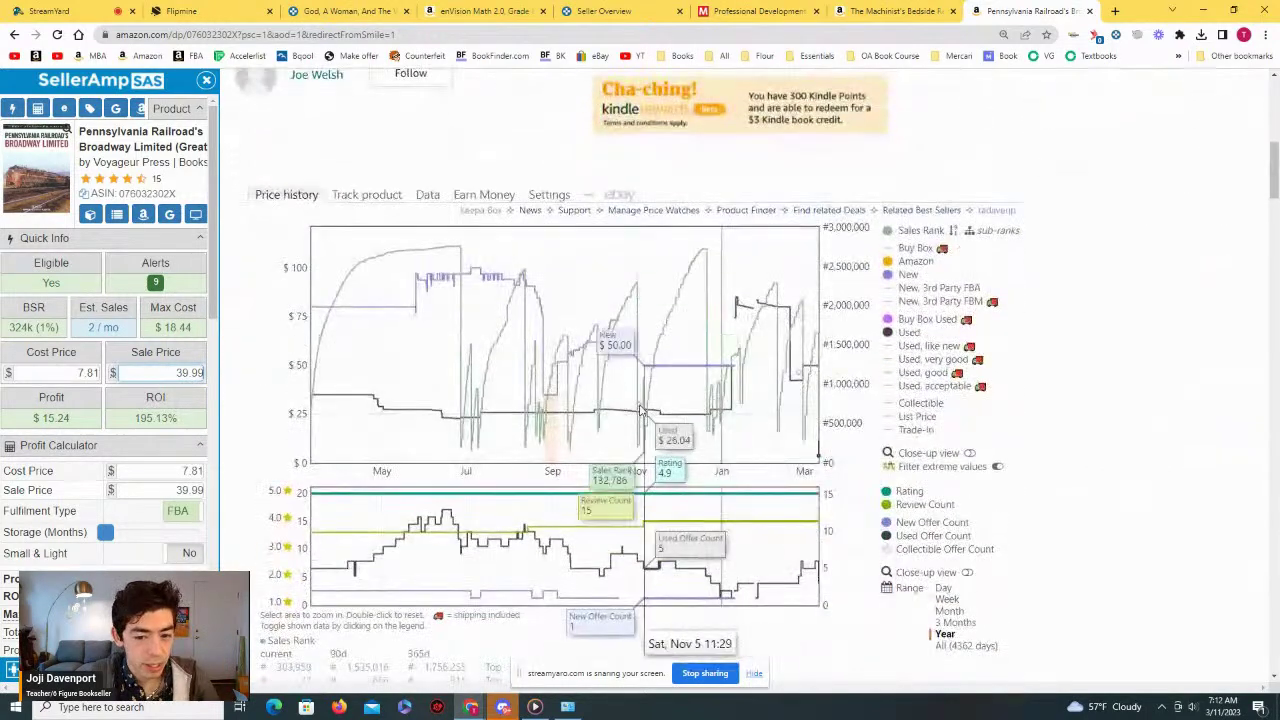
left_click_drag(641, 410, 815, 415)
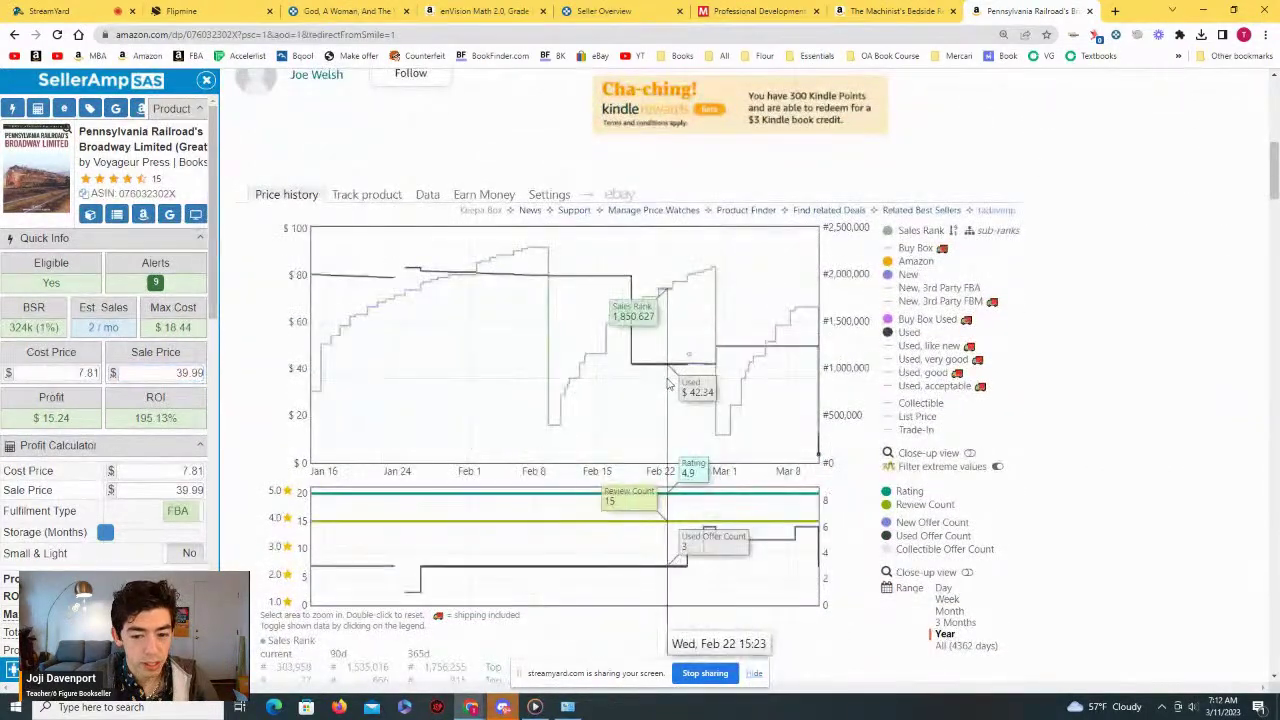
scroll(815, 420, "down", 1)
left_click(955, 570)
left_click(960, 580)
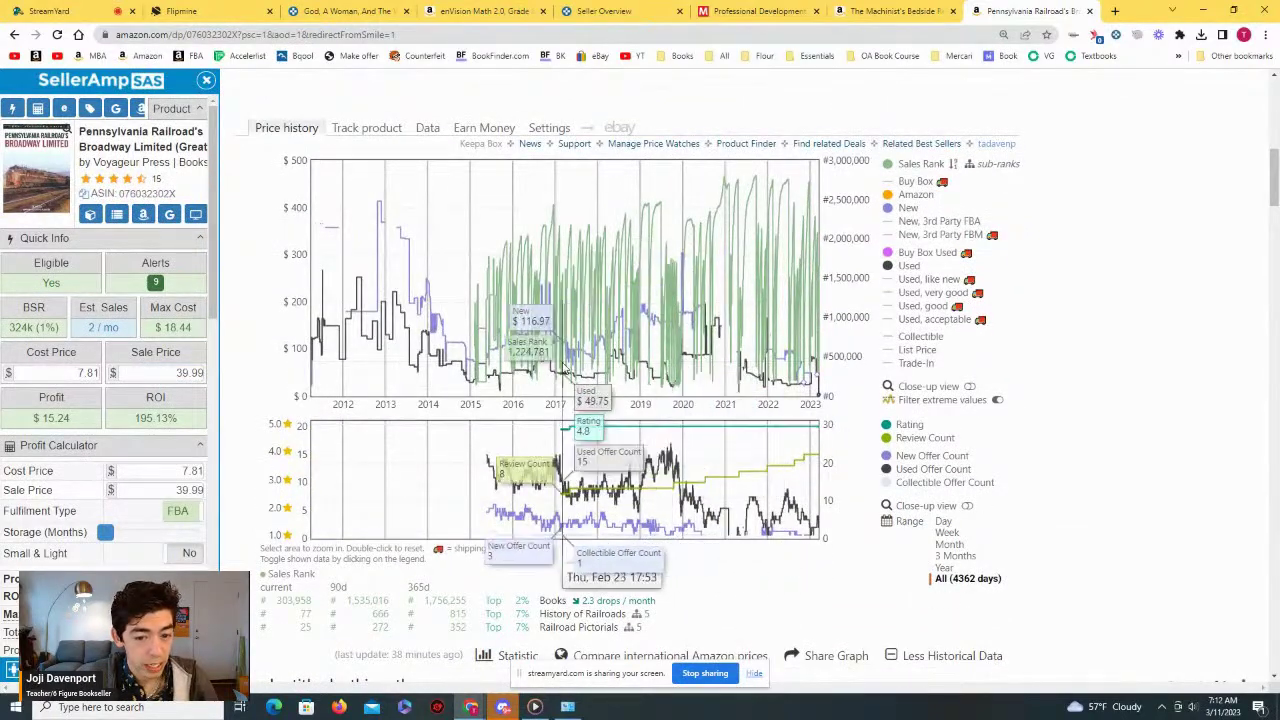
left_click(945, 567)
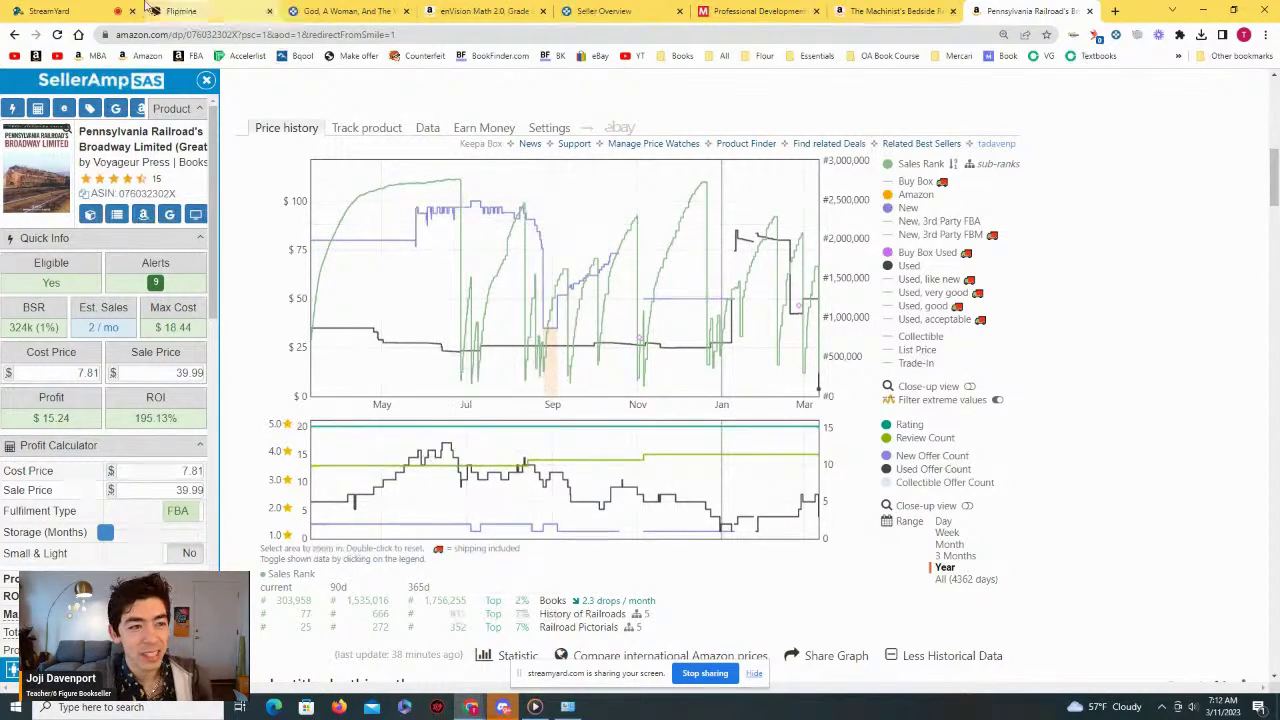
Step: Read the livestream comments in StreamYard and look through the other open pages to get back to HPB-Red's Keepa storefront
left_click(50, 11)
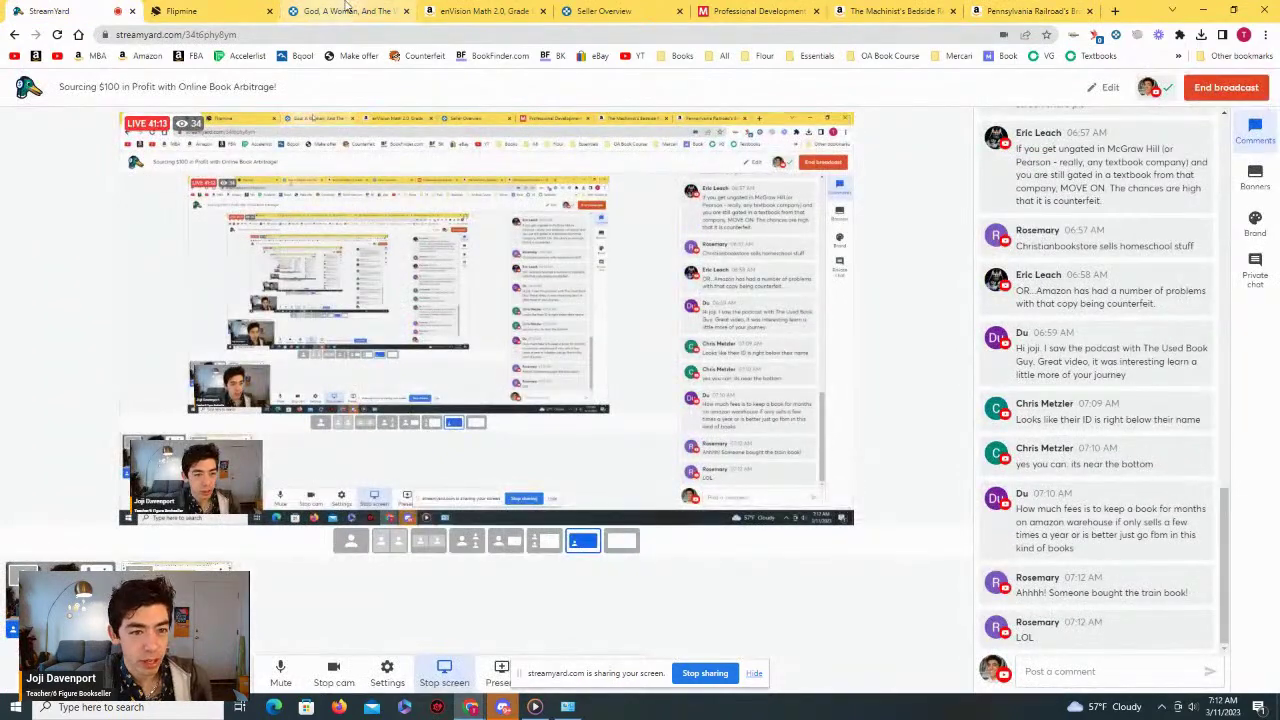
left_click(482, 11)
left_click(630, 8)
left_click(728, 9)
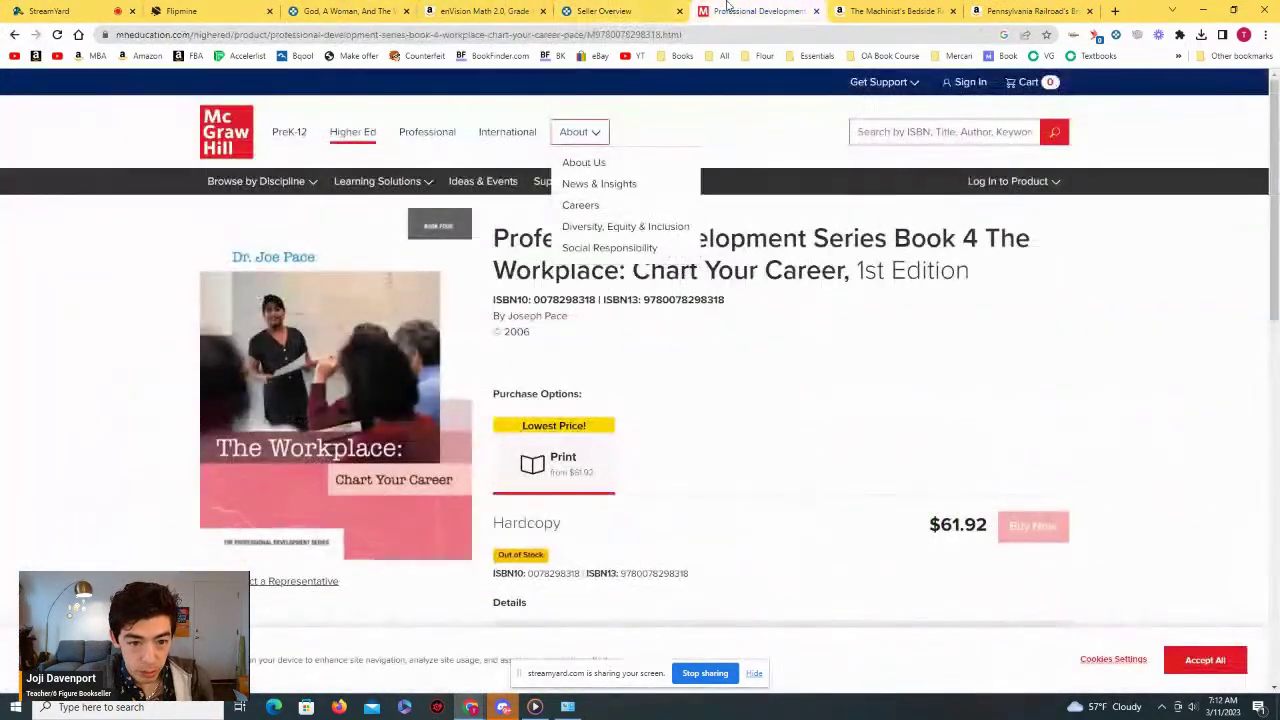
left_click(565, 10)
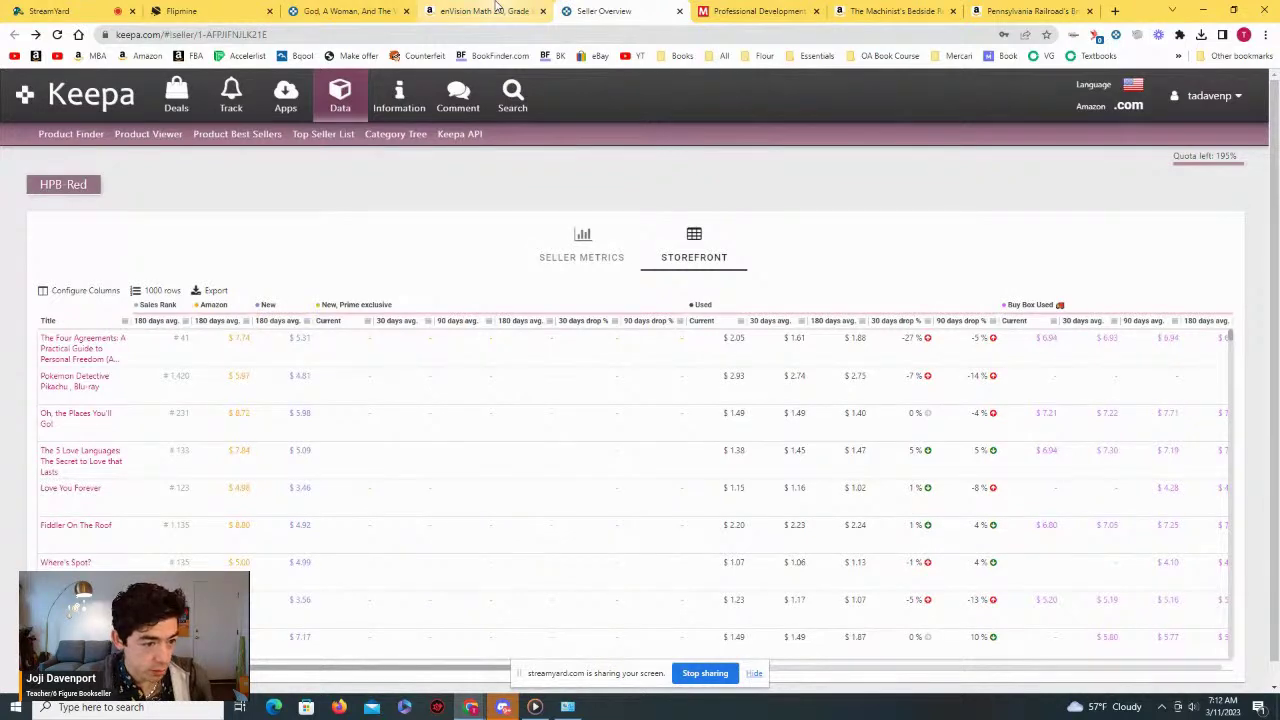
Step: View The Four Agreements' price history in Keepa, open its Amazon page in a separate tab, and dismiss the offers panel
left_click(85, 349)
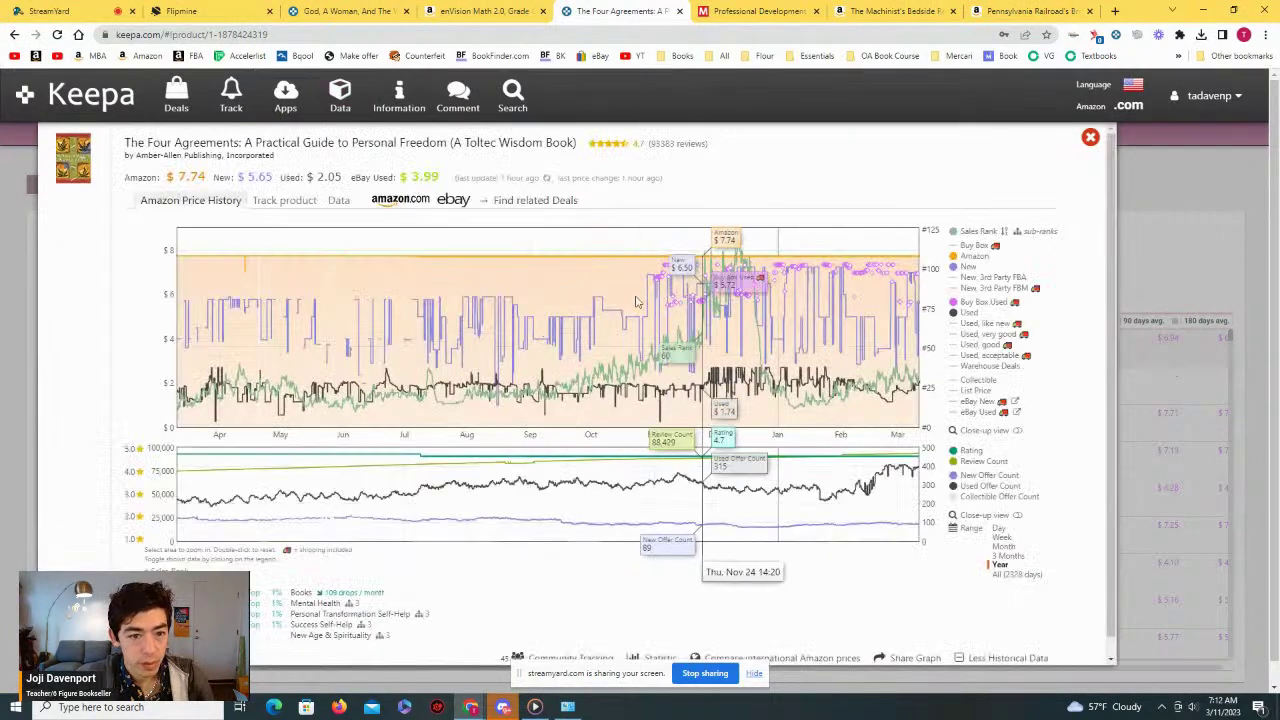
right_click(388, 199)
left_click(425, 211)
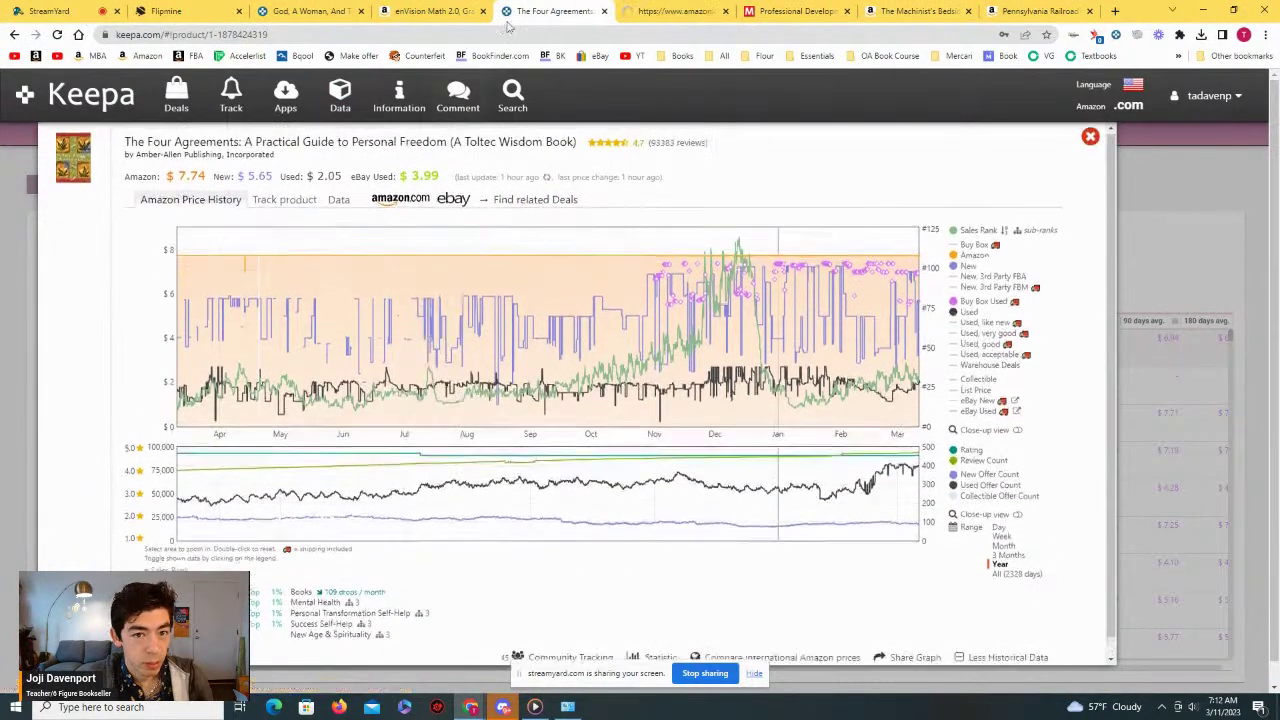
left_click(620, 13)
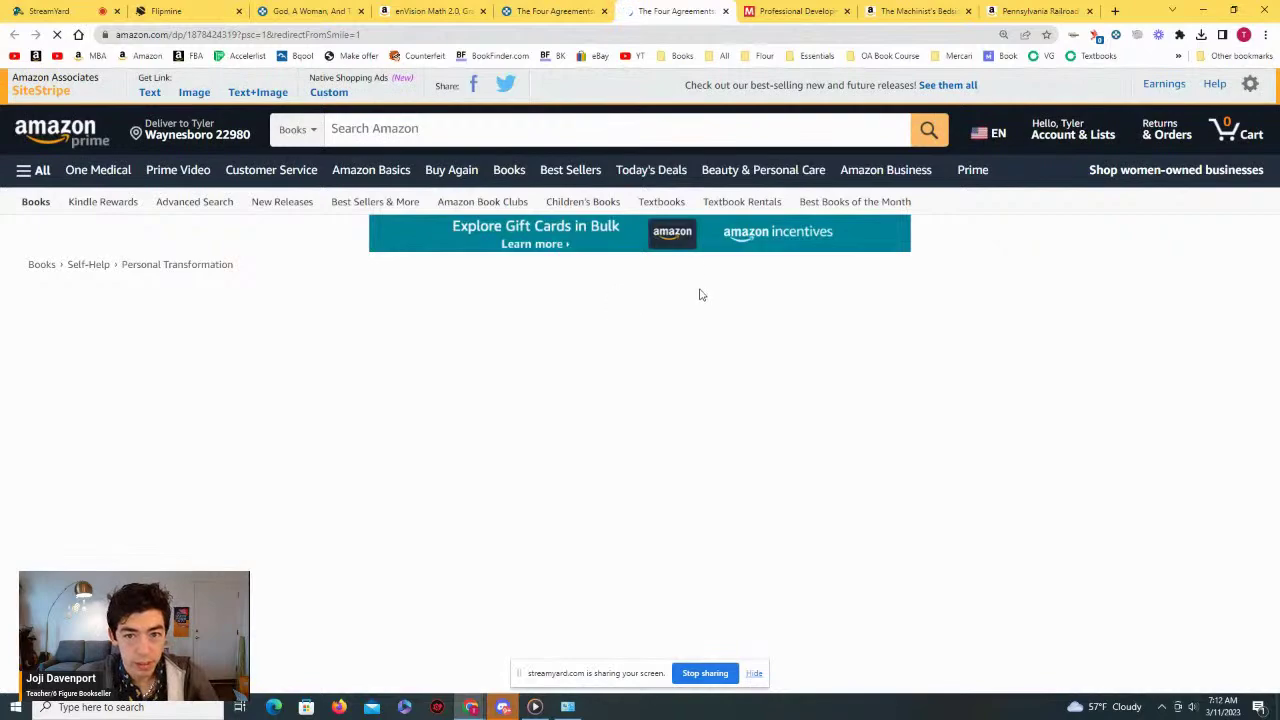
scroll(578, 302, "down", 3)
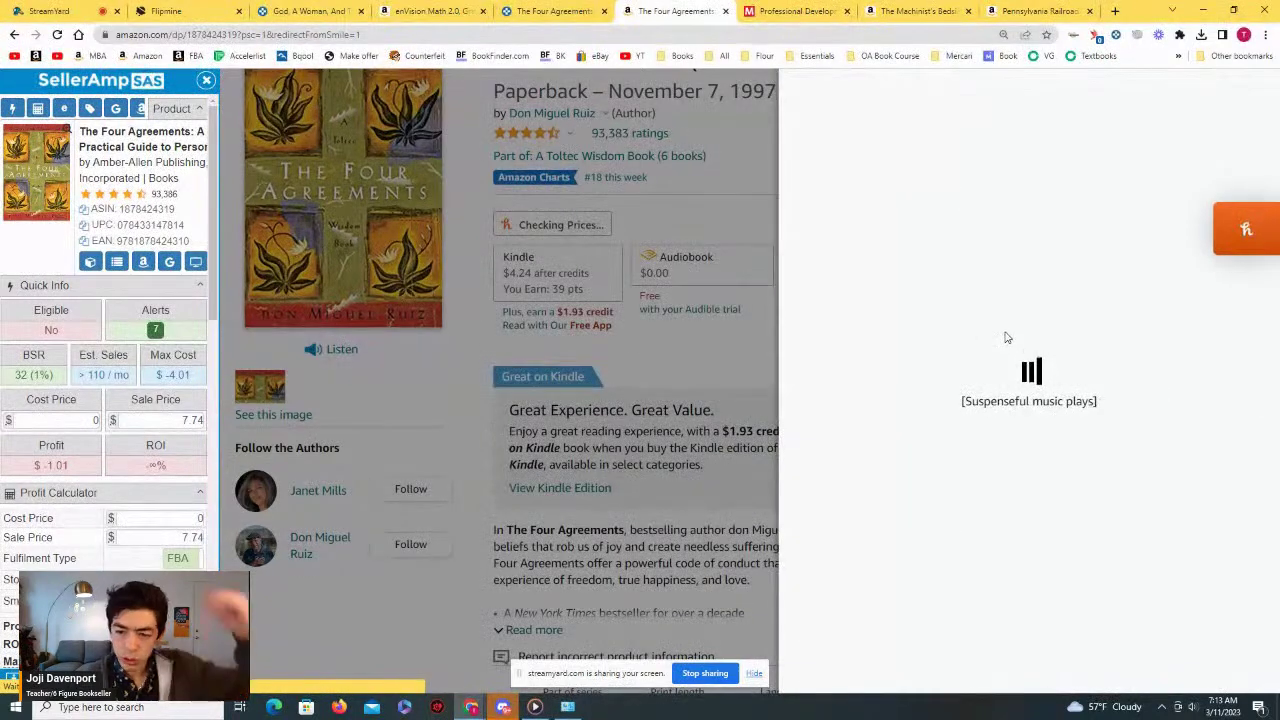
left_click(1246, 102)
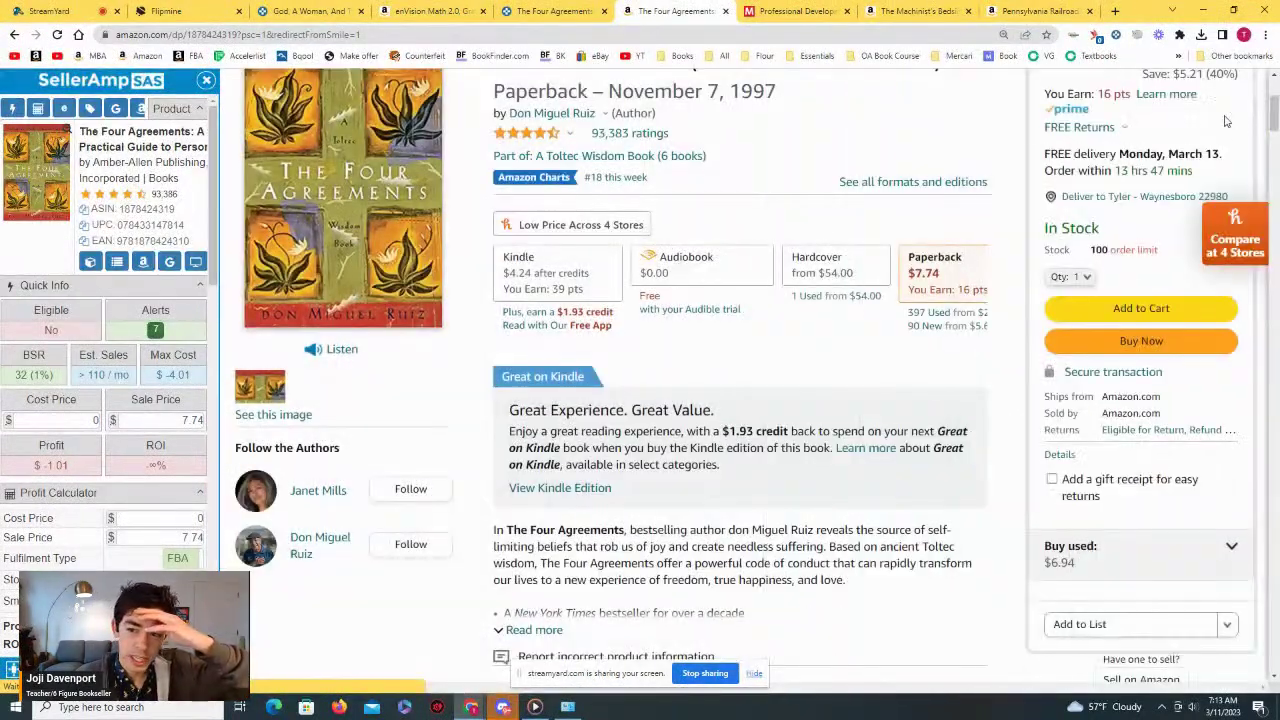
Step: Look through the used offers and conditions for The Four Agreements on Amazon, and dismiss the offers panel
key("ctrl+minus")
key("ctrl+plus")
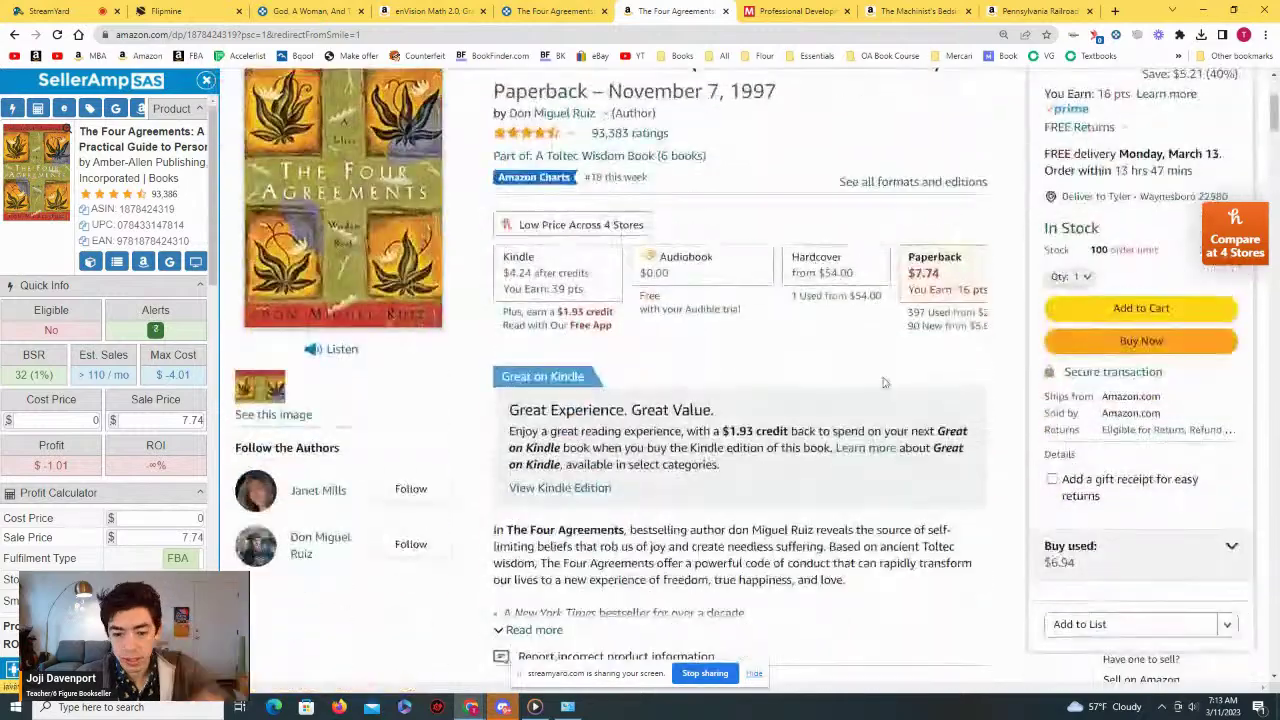
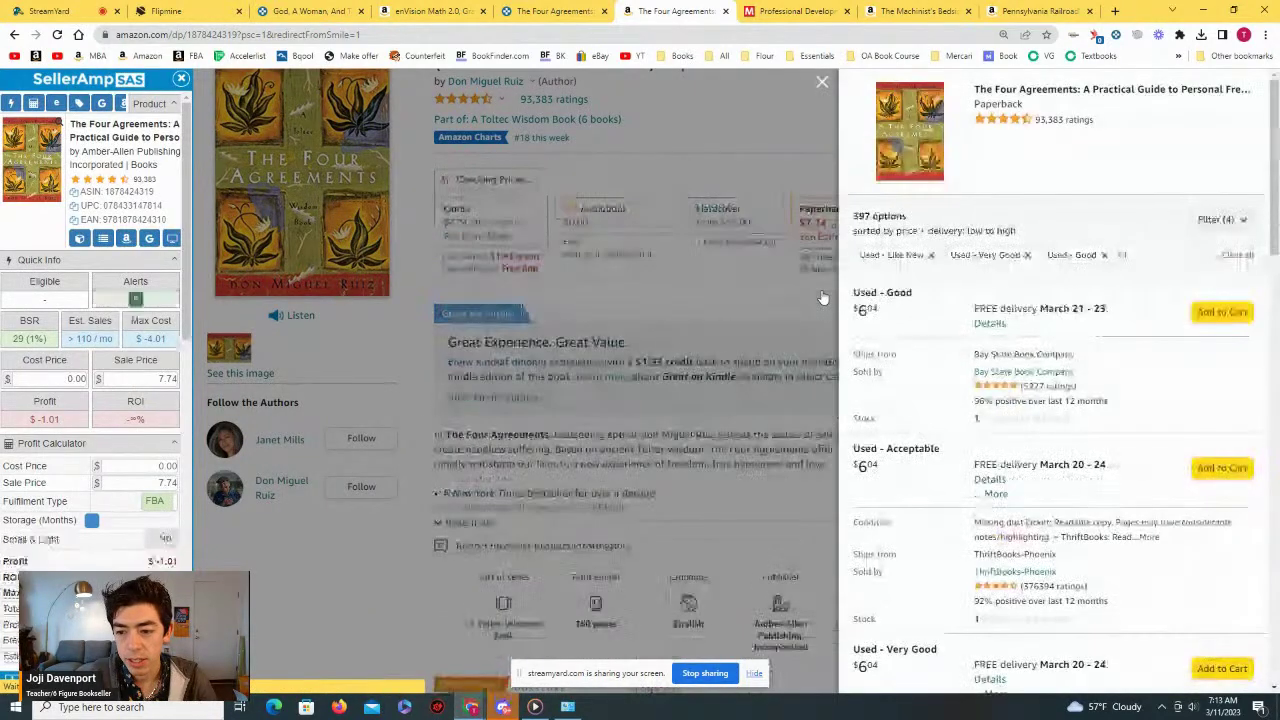
scroll(951, 323, "down", 5)
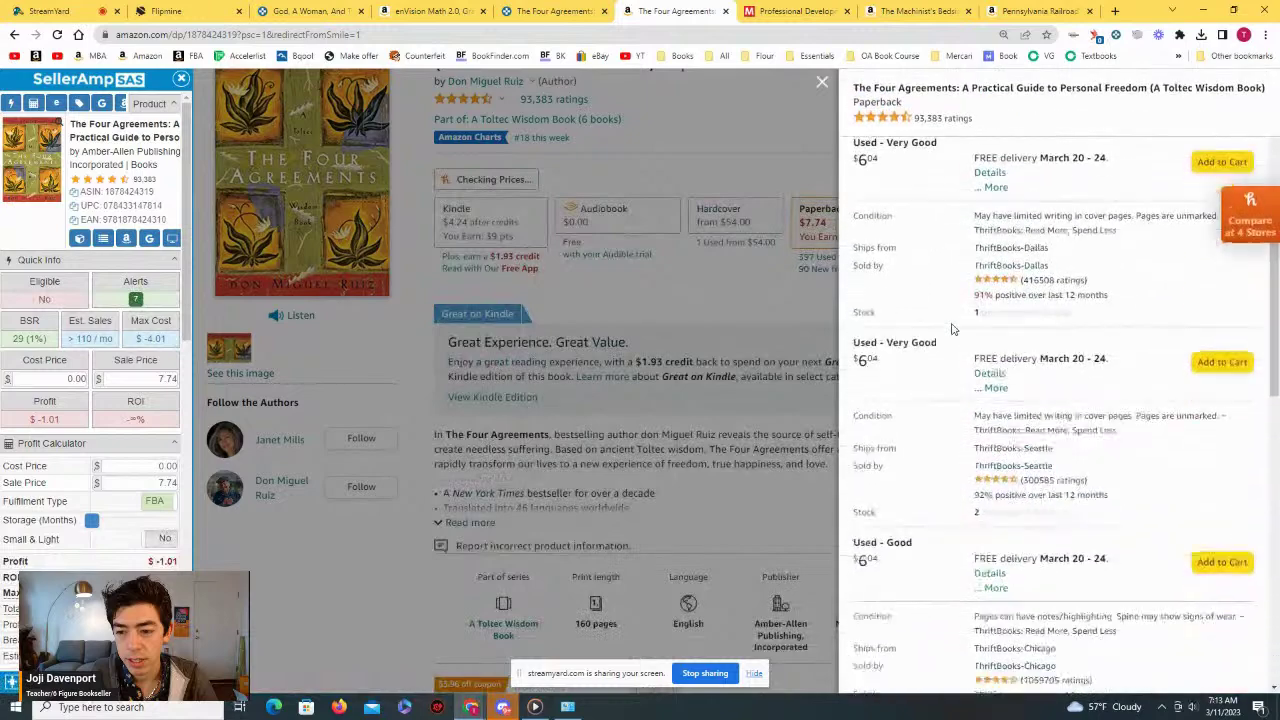
scroll(951, 328, "down", 8)
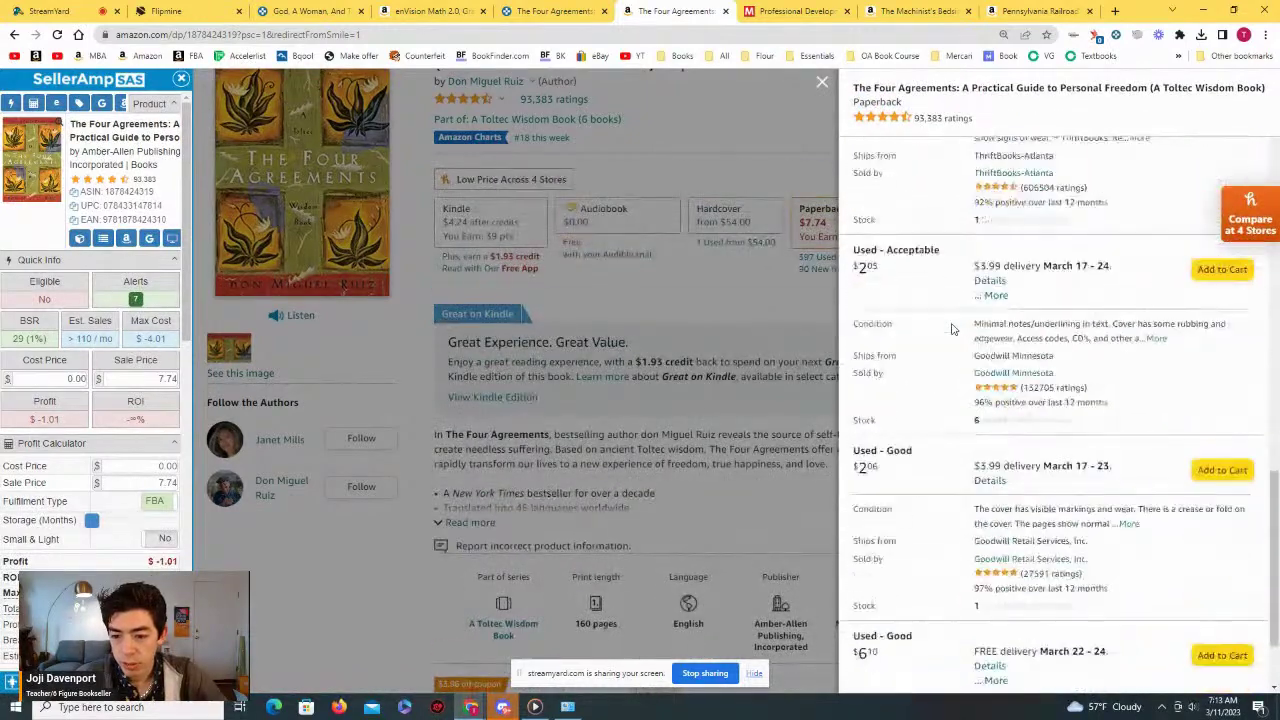
scroll(951, 328, "down", 3)
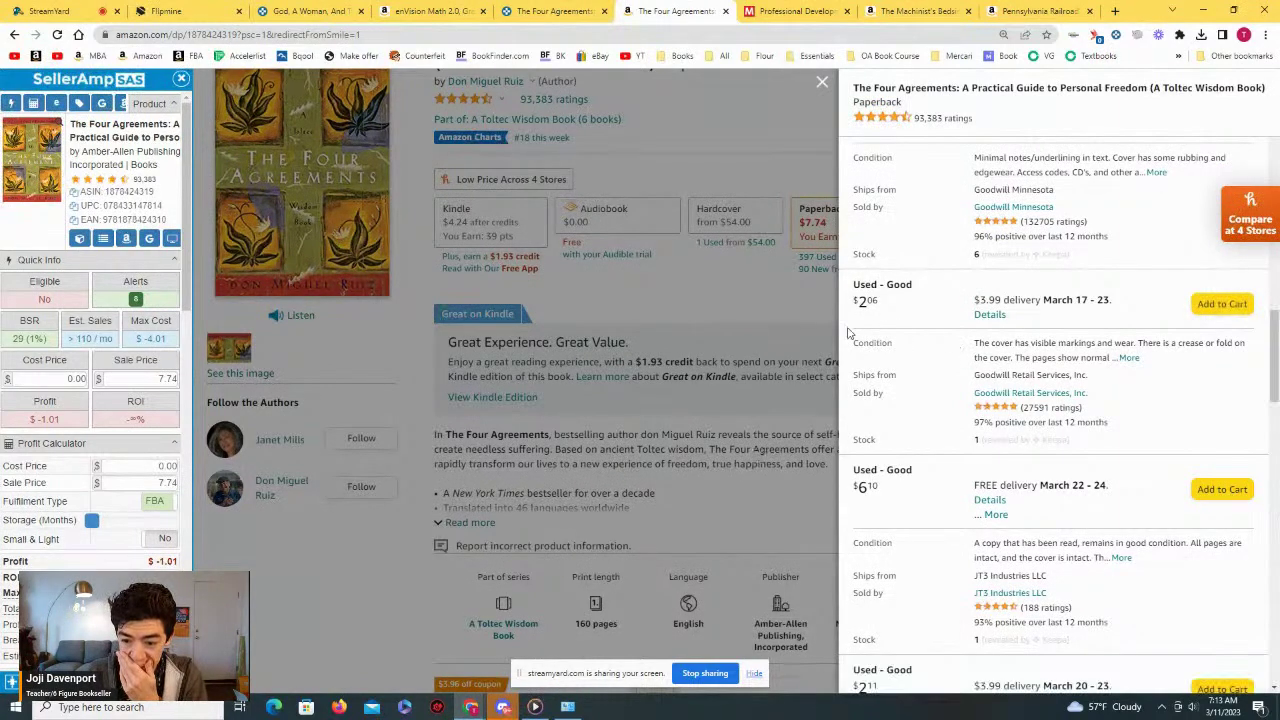
scroll(943, 344, "down", 5)
scroll(942, 340, "down", 2)
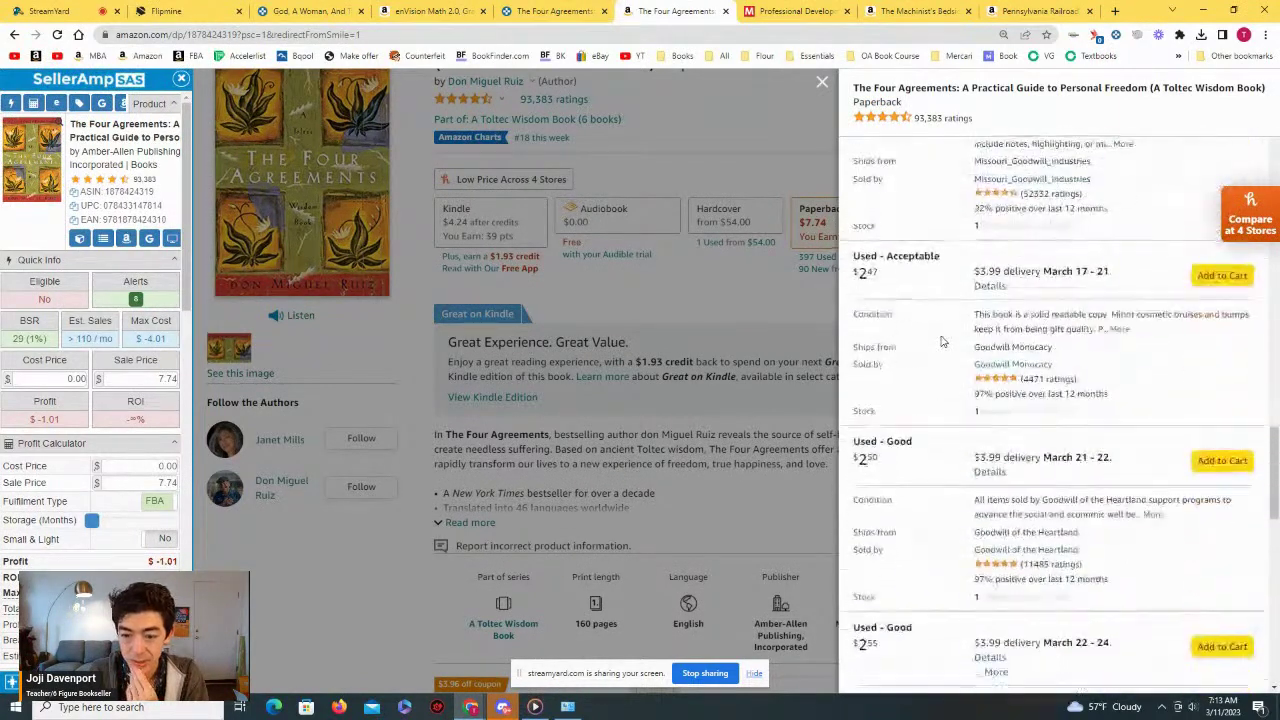
left_click(590, 415)
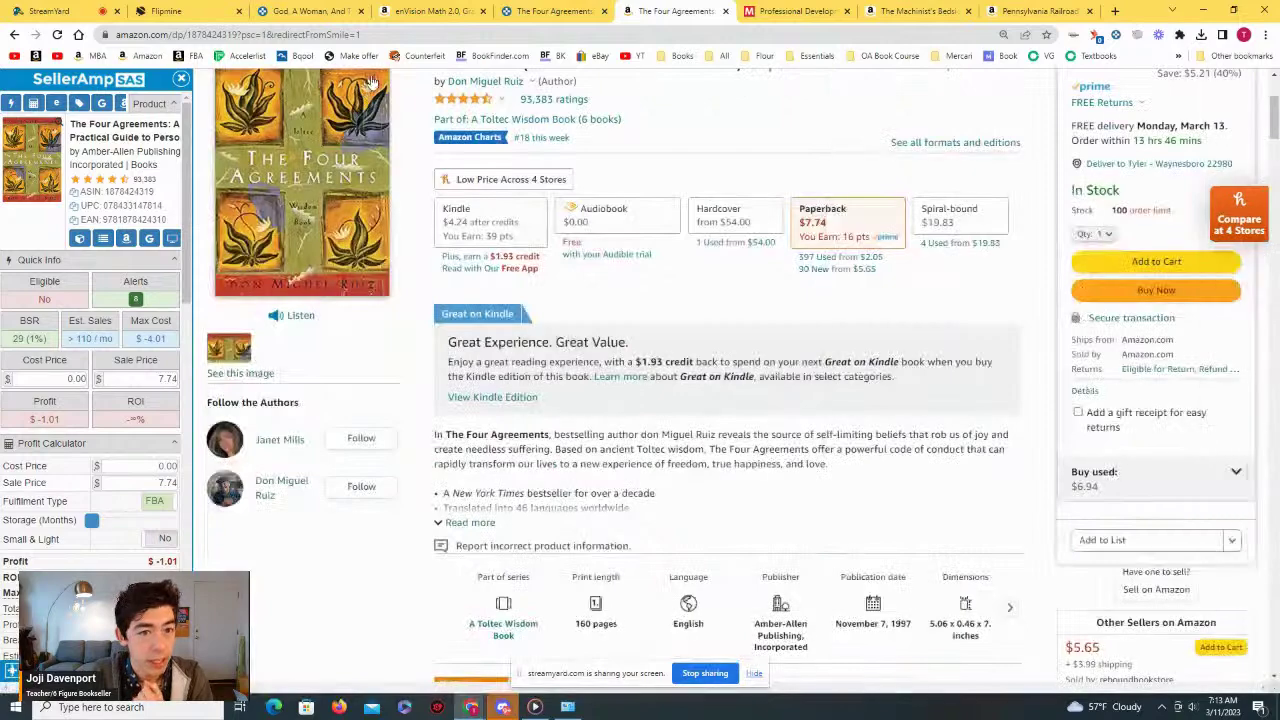
Step: Go back to HPB-Red's storefront in Keepa and close the price history of The Four Agreements
left_click(545, 11)
left_click(447, 12)
left_click(310, 11)
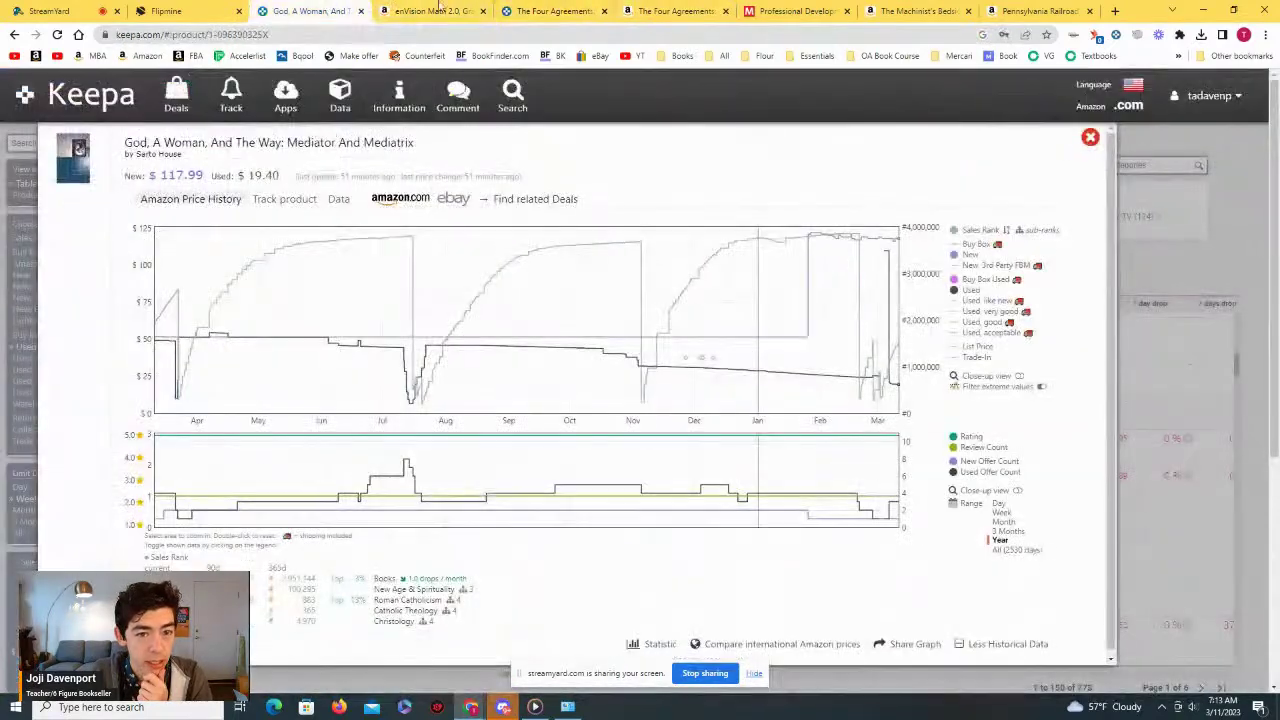
left_click(570, 11)
left_click(1087, 144)
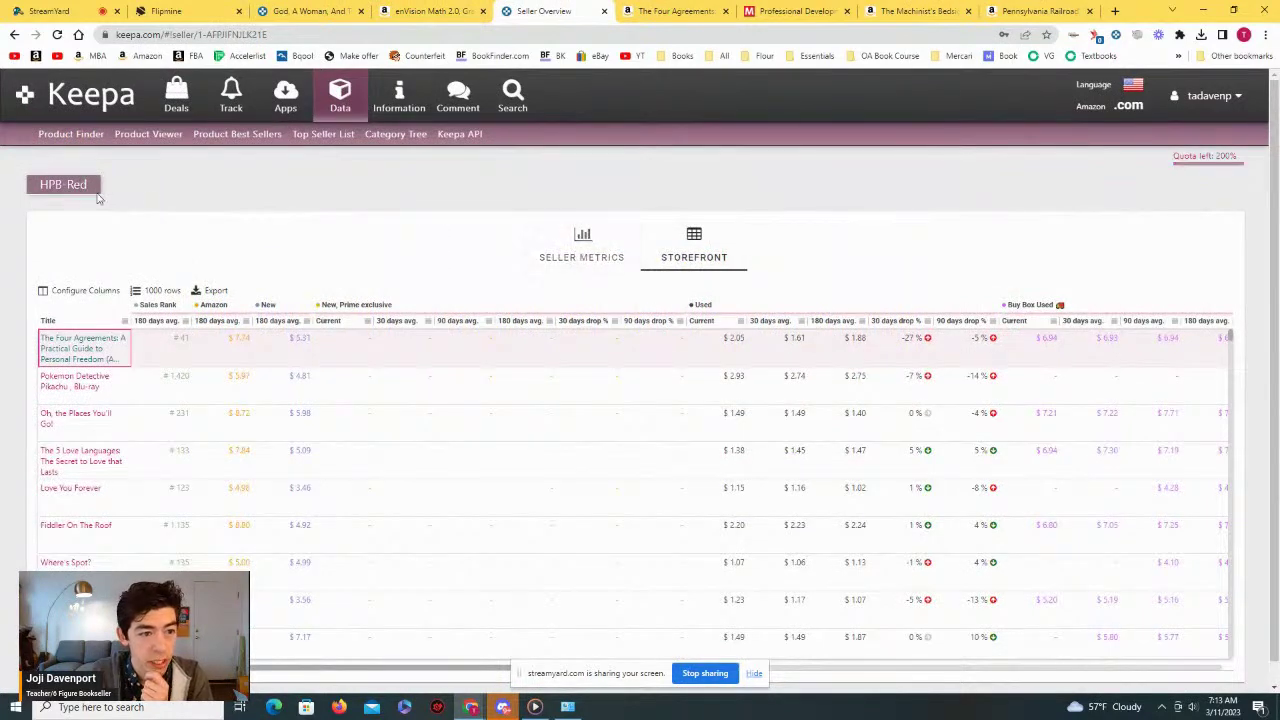
Step: Copy HPB-Red's seller ID from its Keepa page address and review the seller's metrics and its category and brand listing statistics
left_click(568, 240)
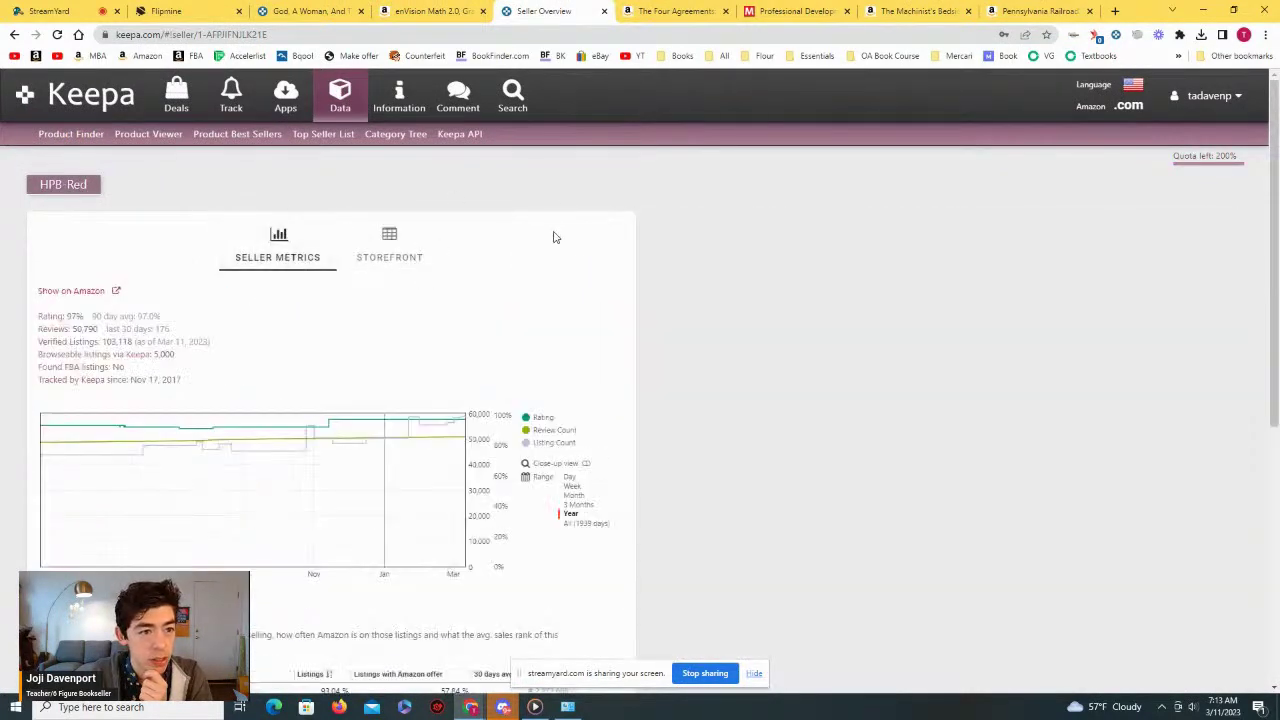
left_click(270, 33)
left_click_drag(298, 34, 248, 37)
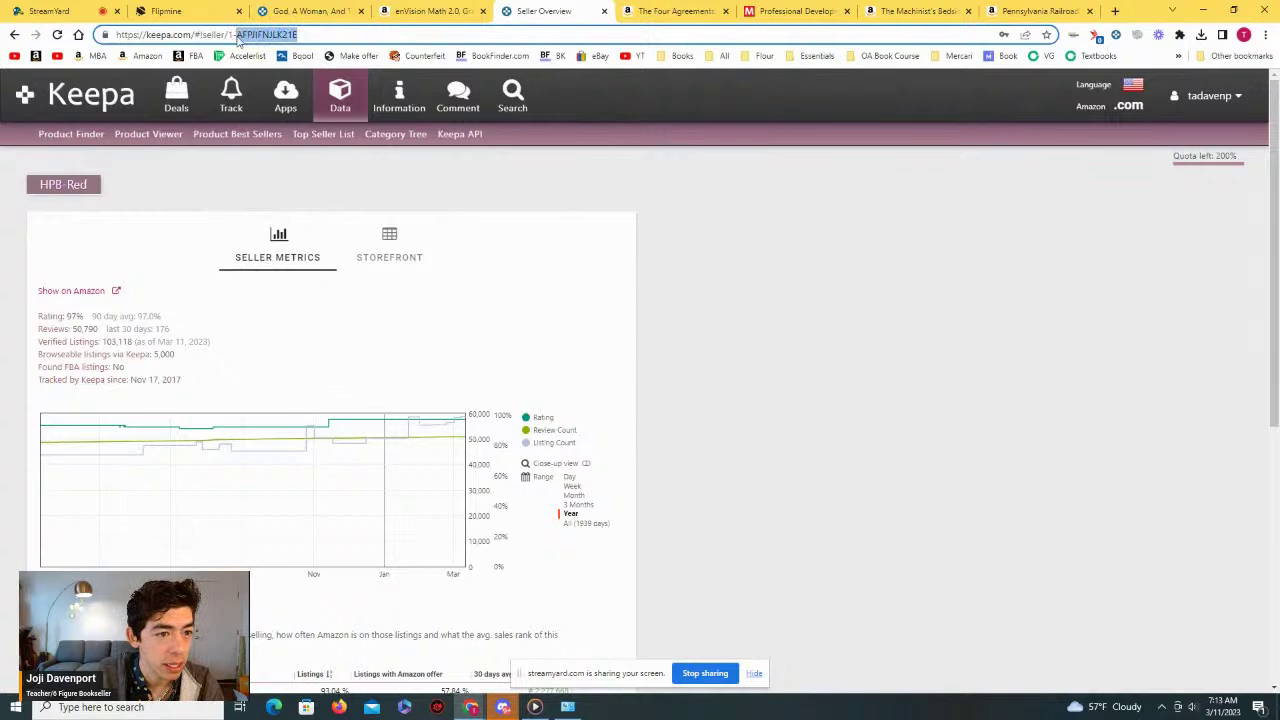
scroll(617, 272, "down", 1)
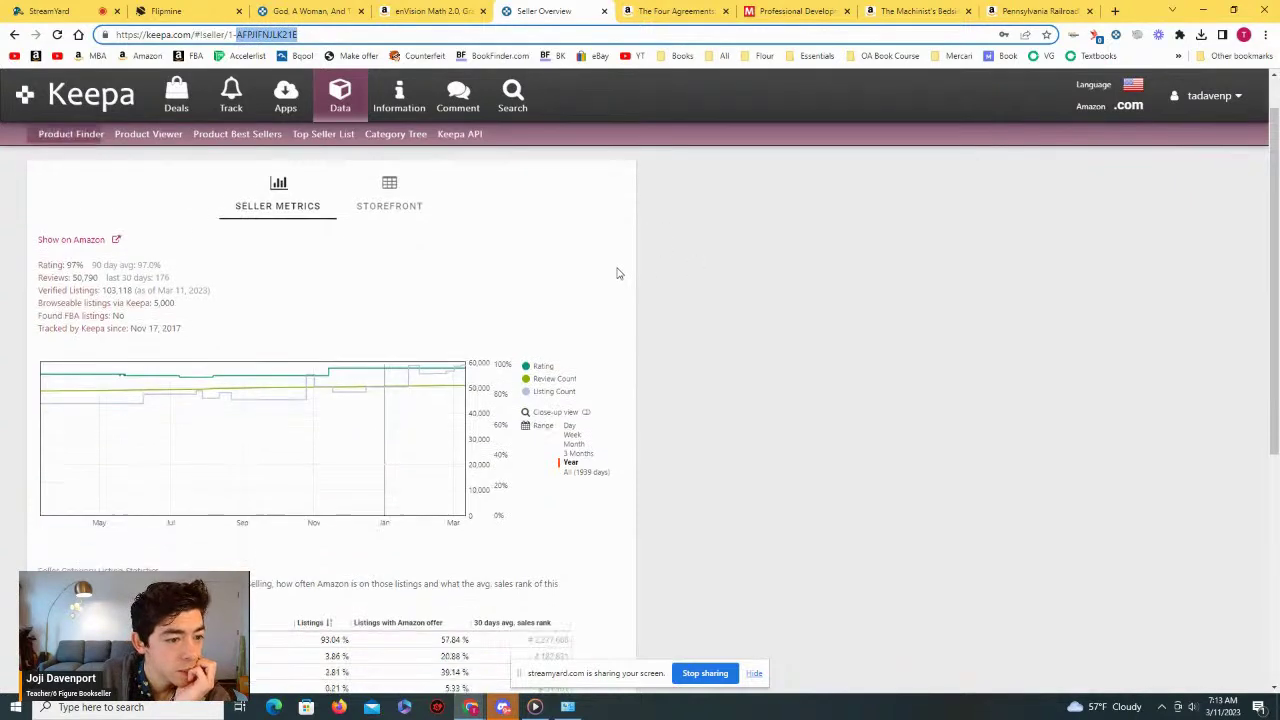
scroll(195, 275, "down", 4)
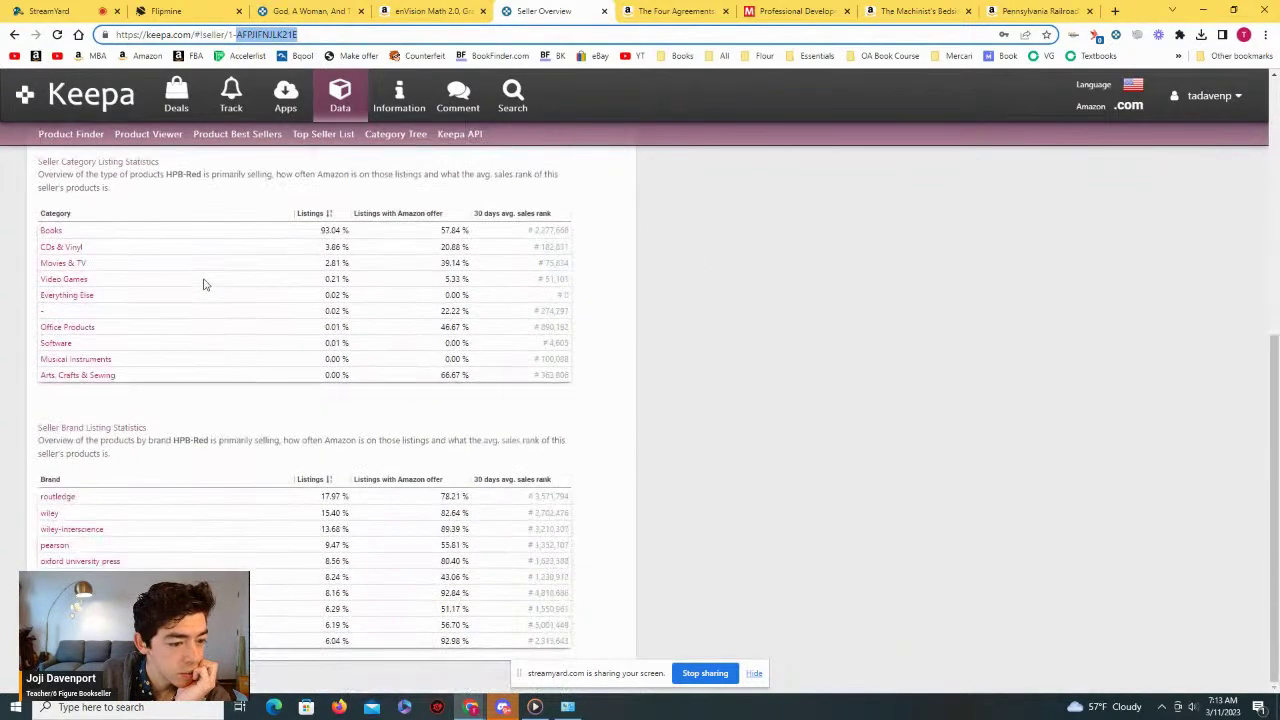
scroll(404, 475, "up", 5)
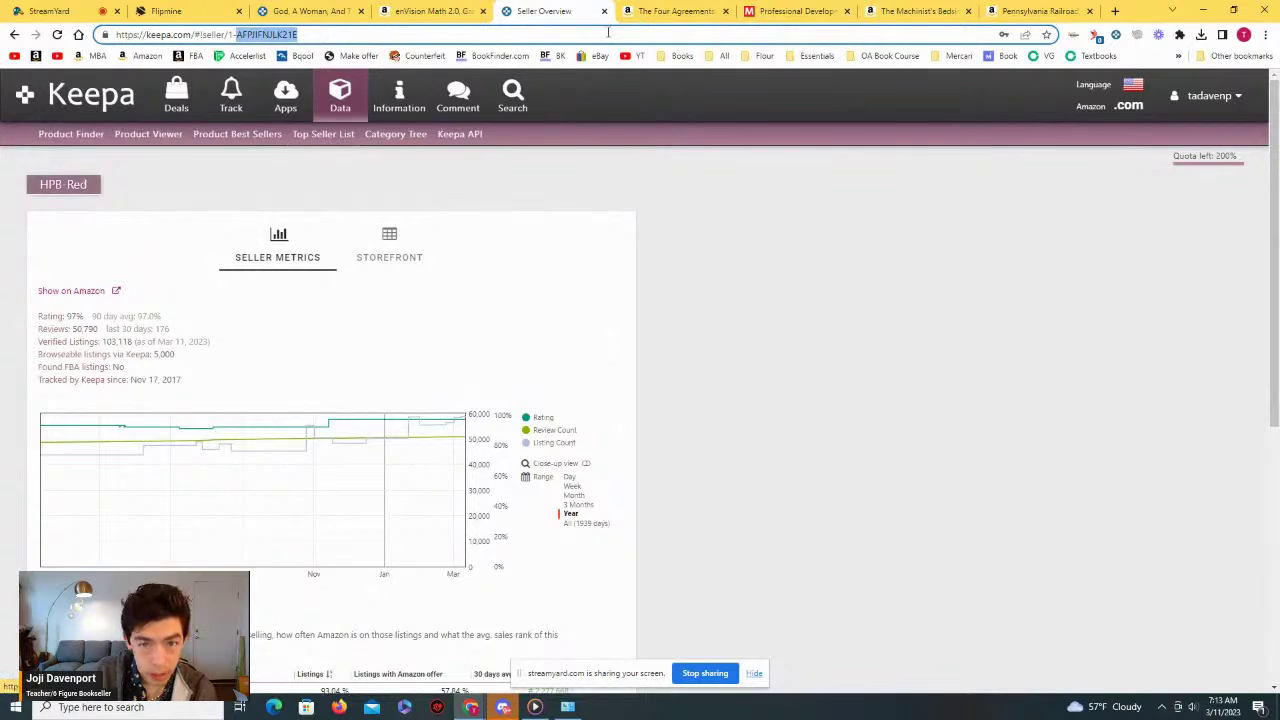
Step: Replace The Four Agreements' Amazon page with Keepa and open the Product Finder
left_click(672, 11)
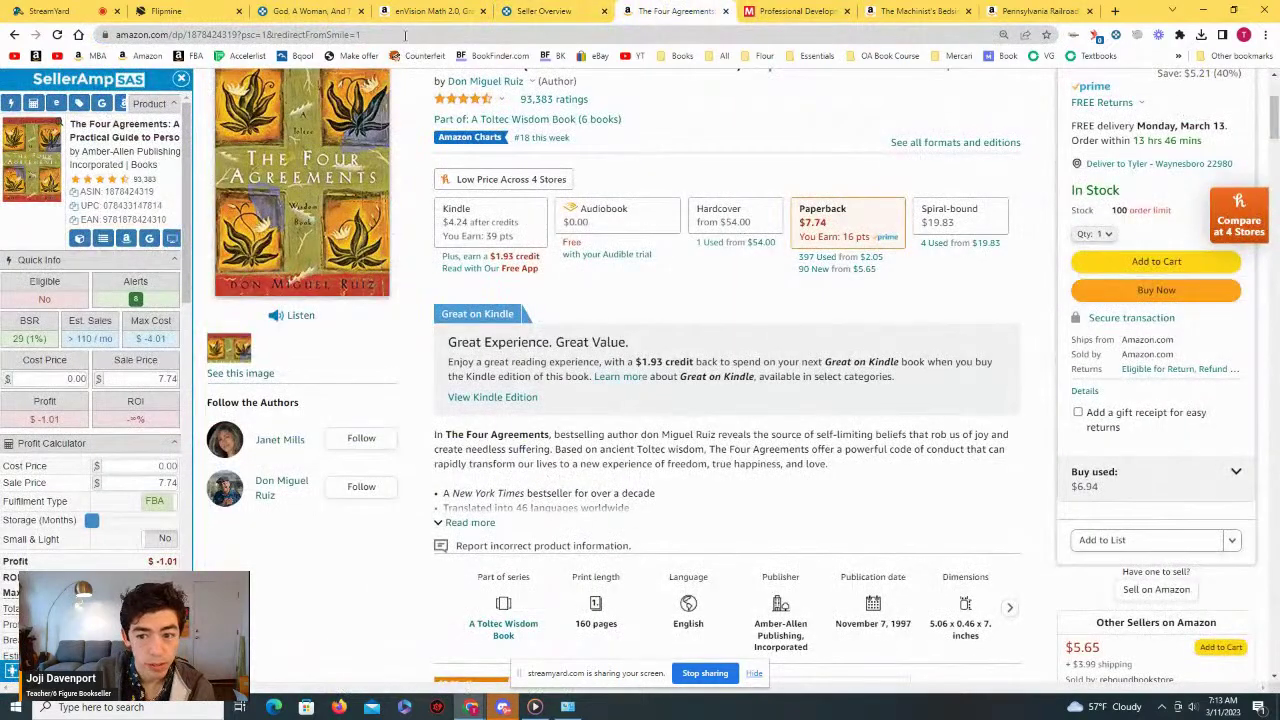
left_click(405, 35)
type("keepa.com/#!deals")
key("Return")
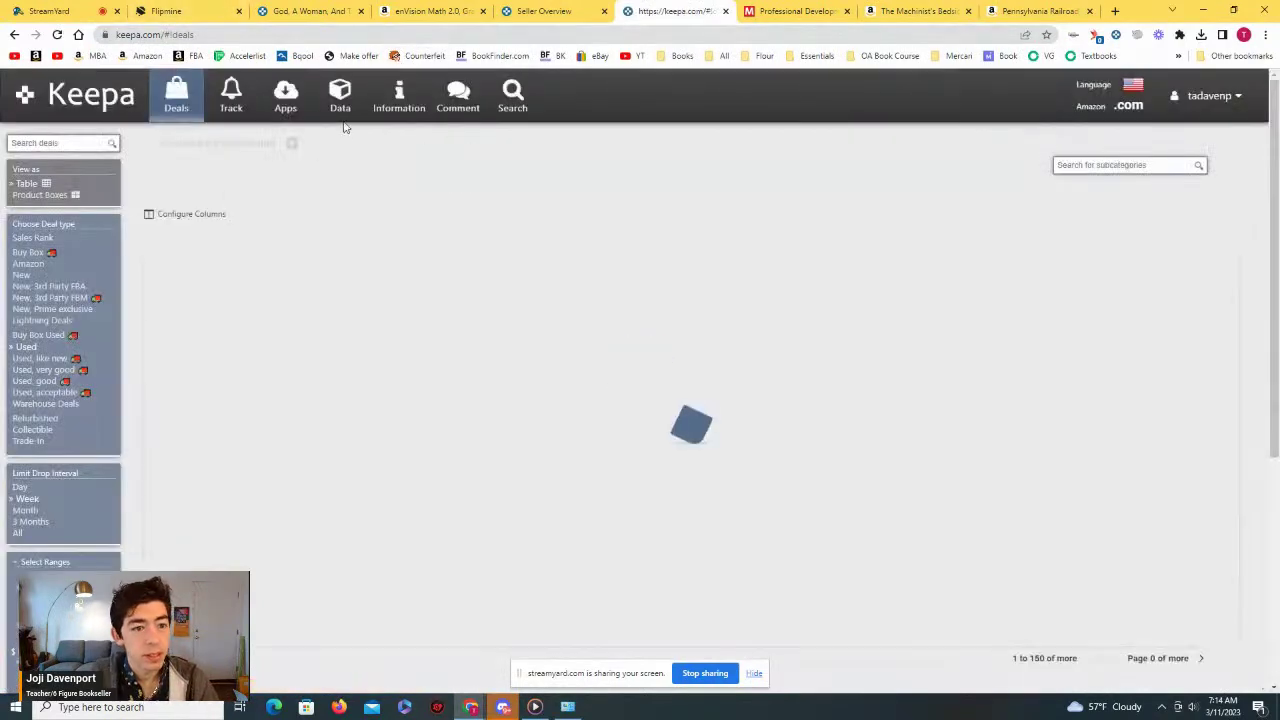
left_click(285, 97)
left_click(338, 100)
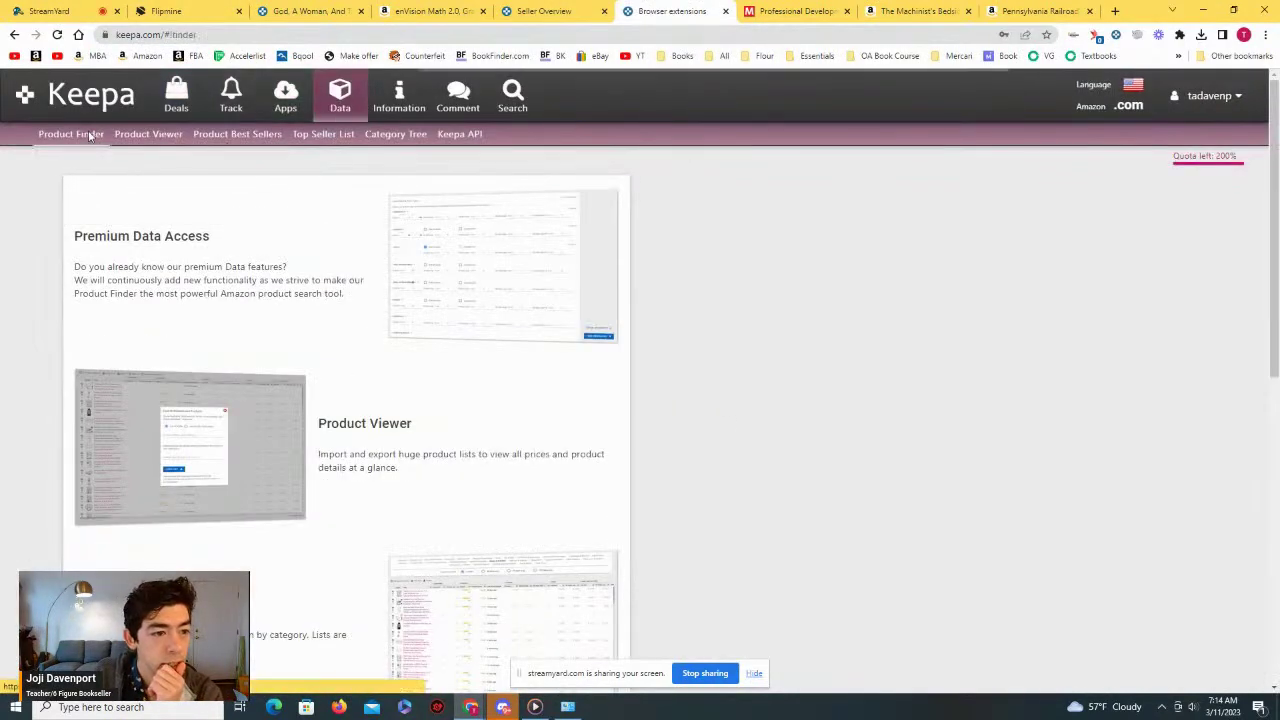
left_click(71, 133)
Step: Restrict the Product Finder to listings with offers from HPB-Red by entering its copied seller ID in the Seller filter
scroll(480, 200, "down", 5)
scroll(560, 208, "down", 15)
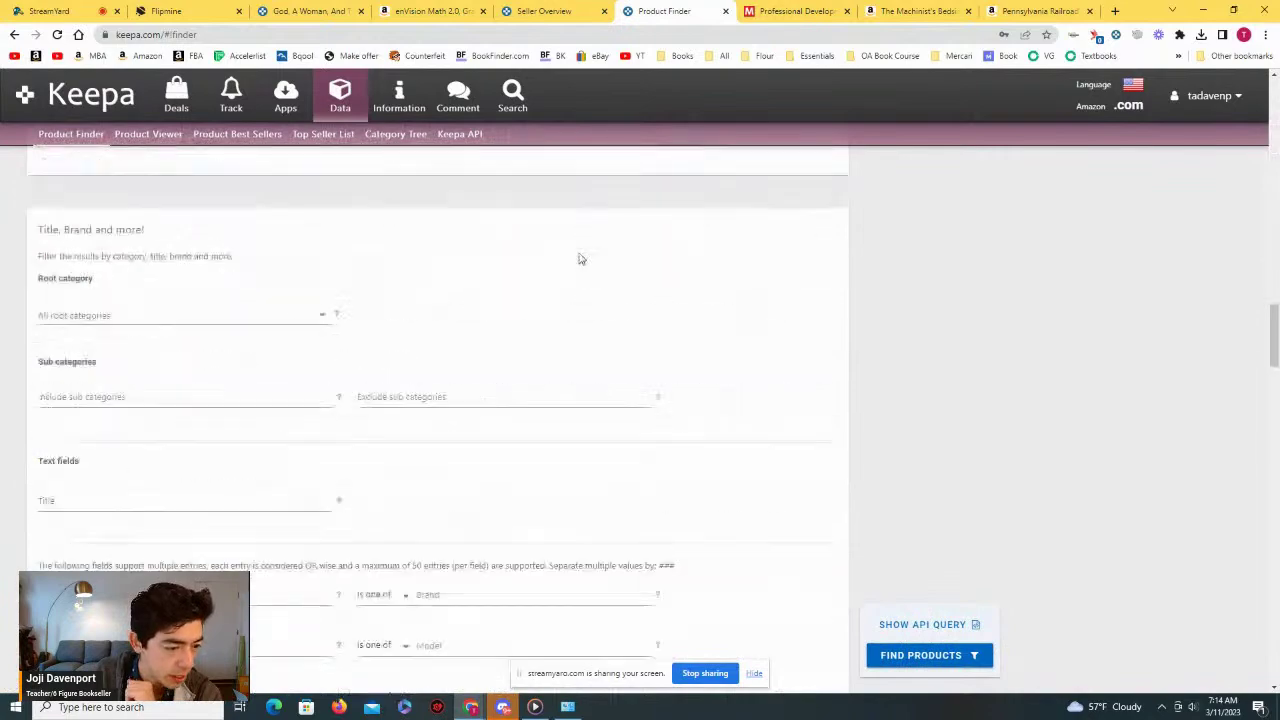
scroll(540, 262, "down", 15)
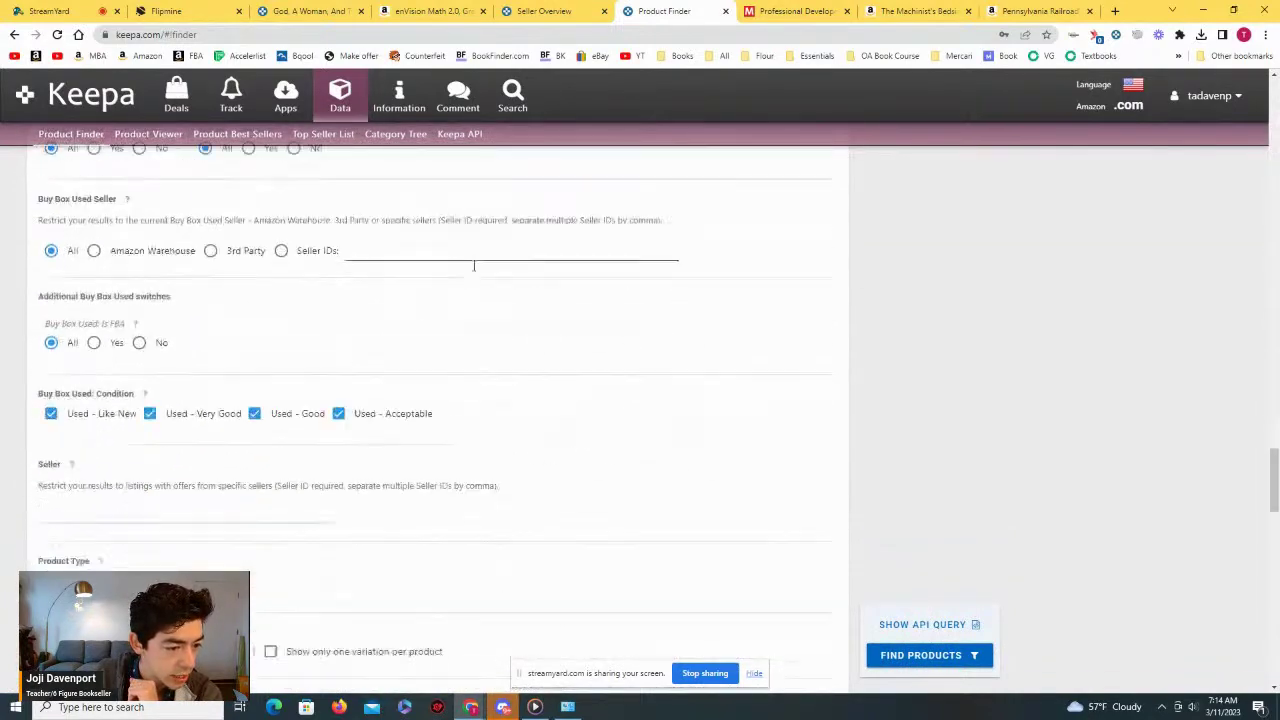
left_click(250, 274)
type("AFPJIFNJLK21E")
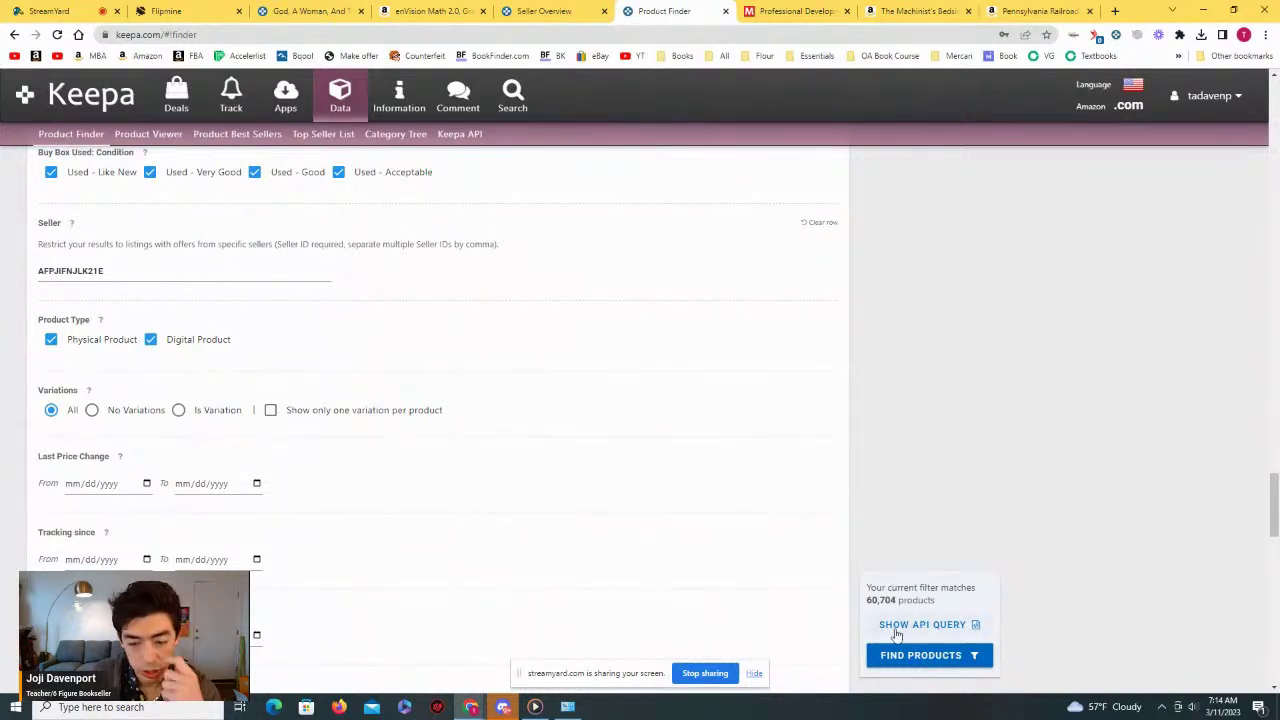
Step: Set the Product Finder's root category to Books
scroll(757, 570, "up", 4)
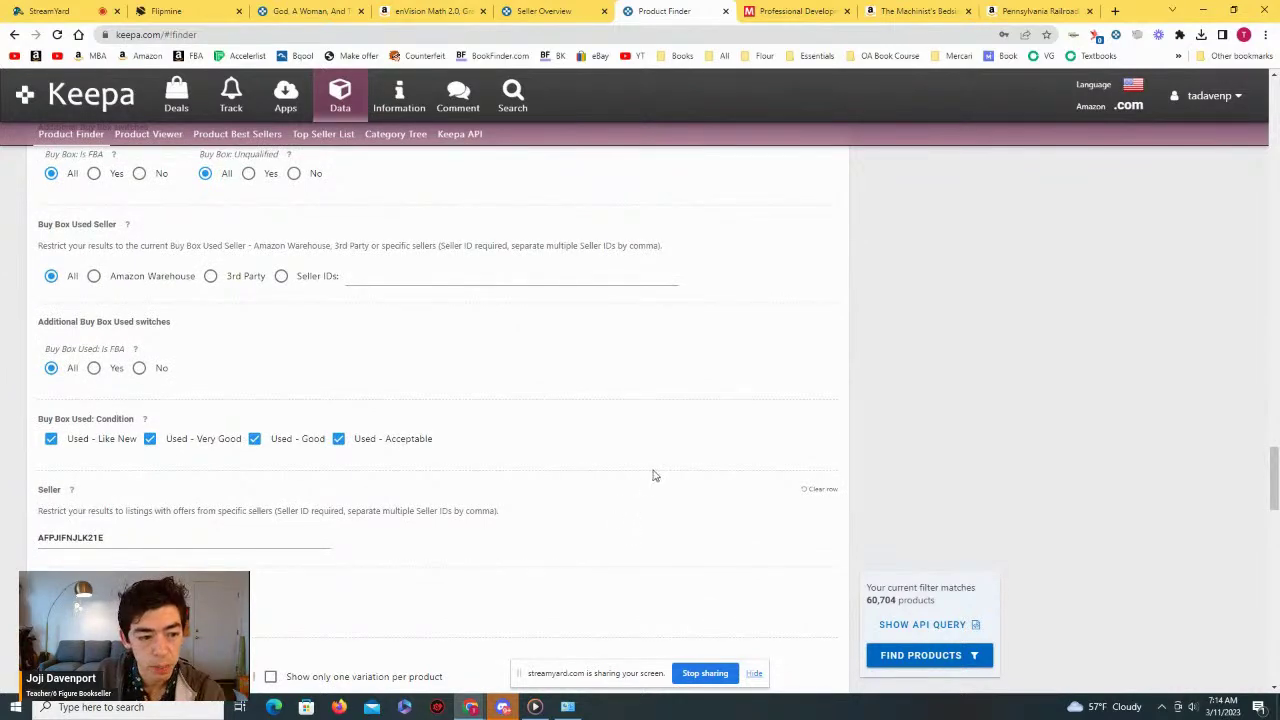
scroll(654, 475, "up", 15)
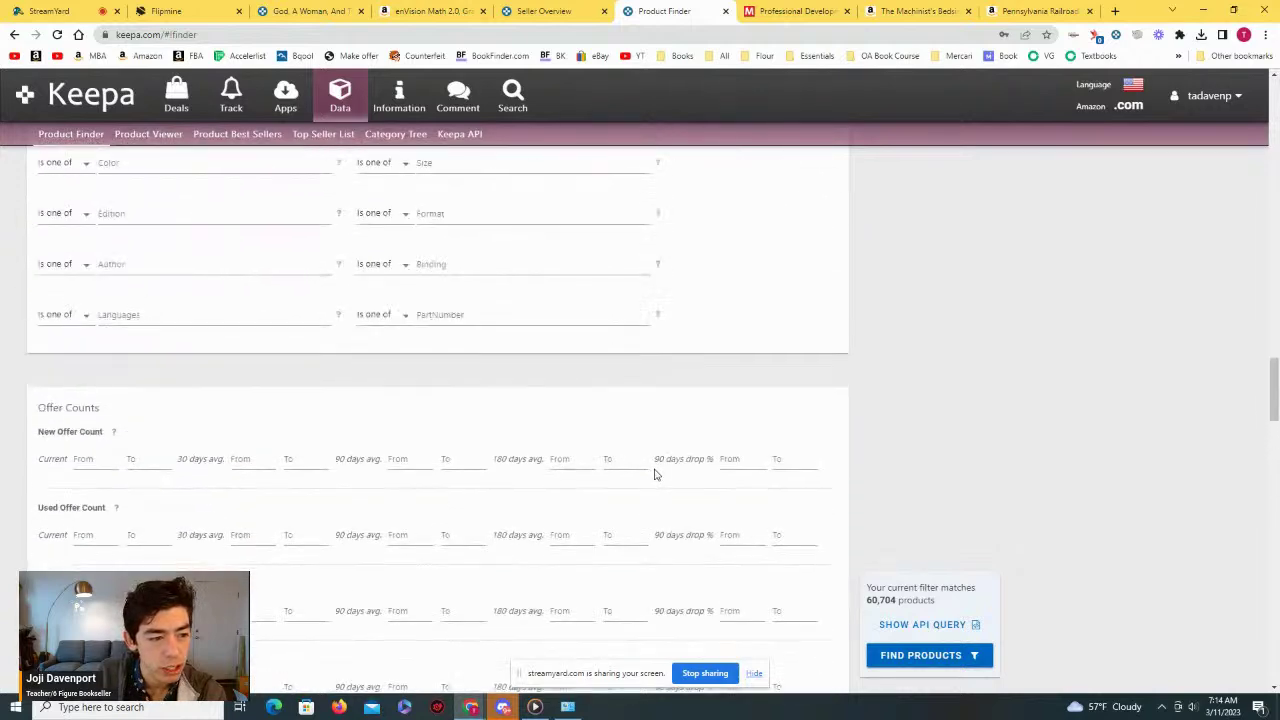
scroll(409, 434, "up", 4)
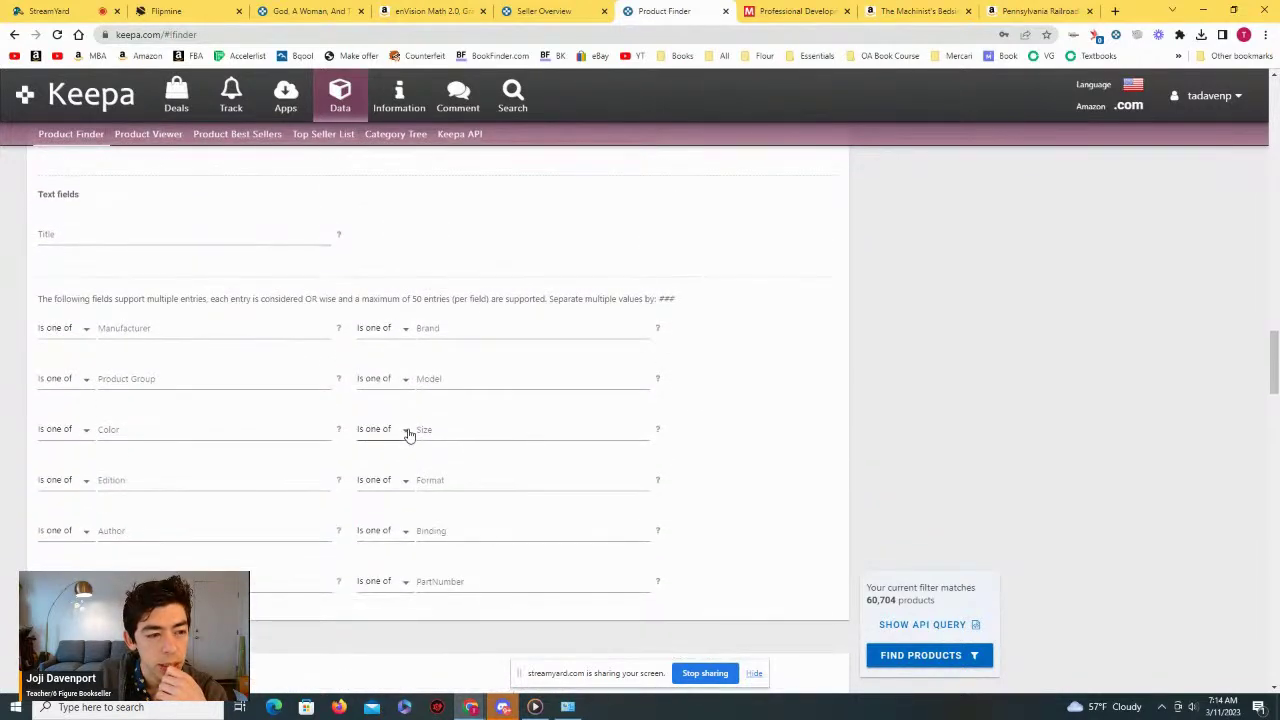
scroll(409, 434, "down", 2)
scroll(409, 434, "up", 4)
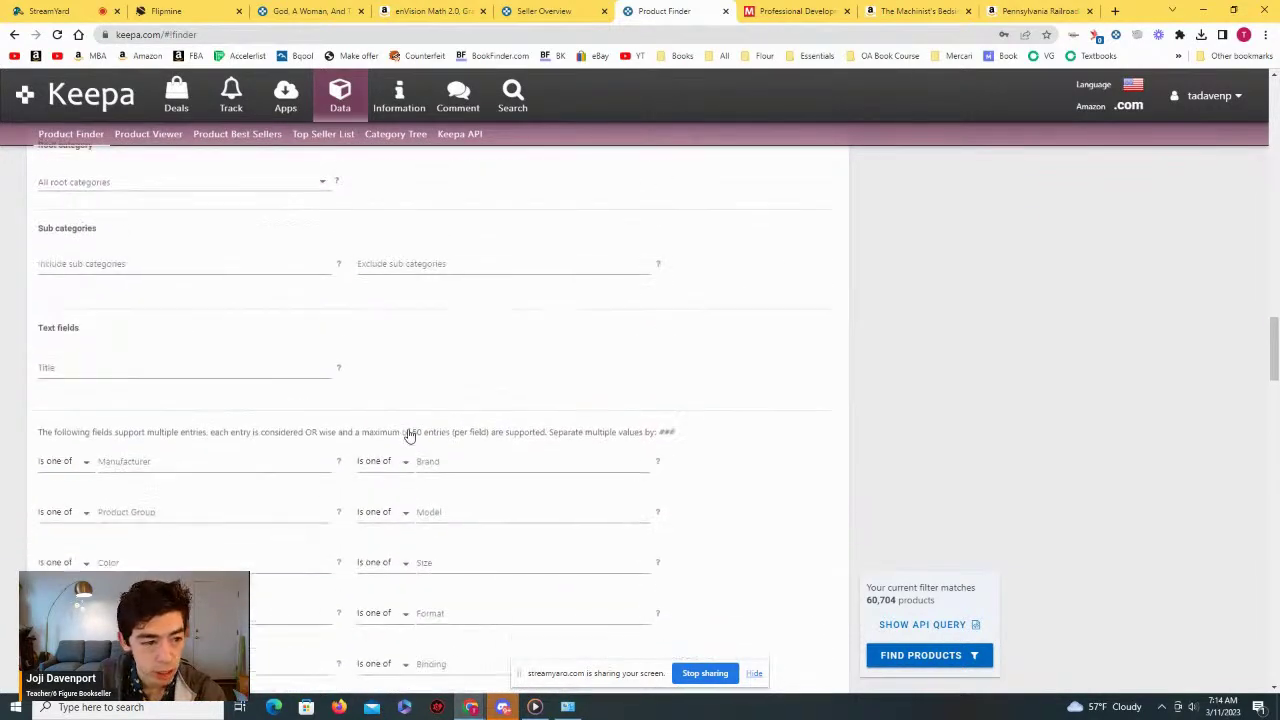
scroll(409, 434, "up", 4)
left_click(224, 448)
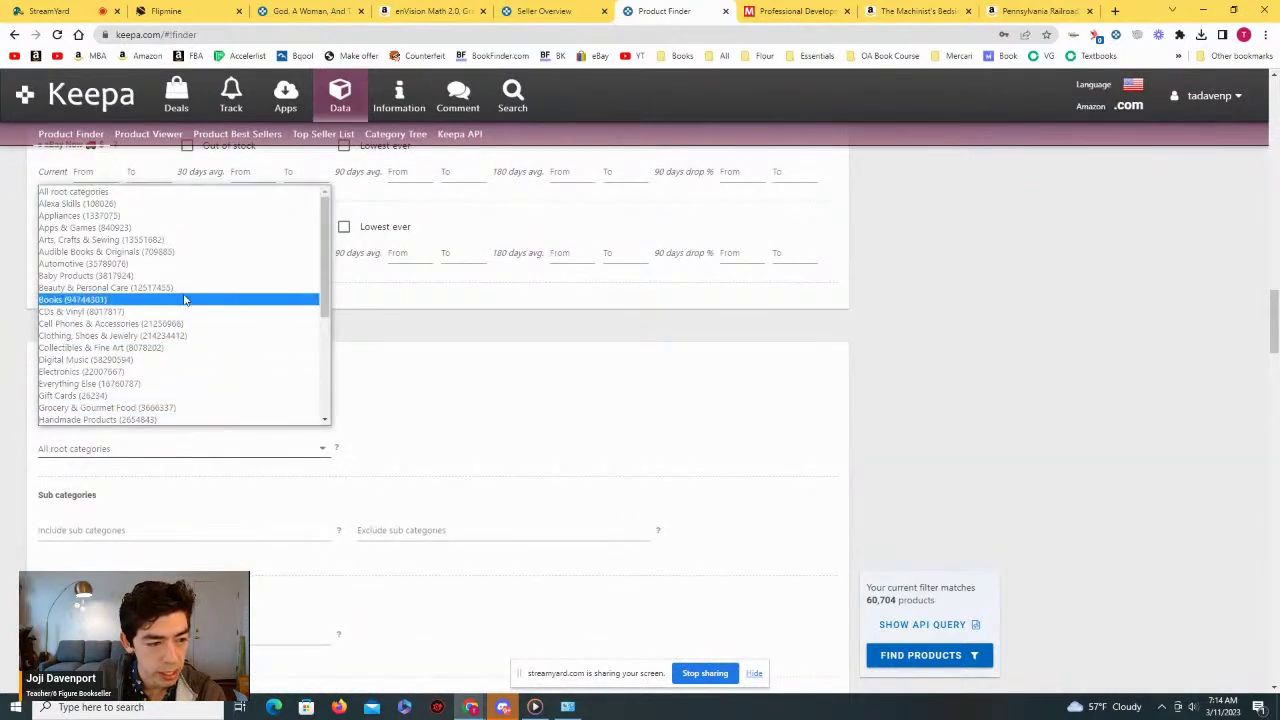
left_click(512, 431)
left_click(136, 449)
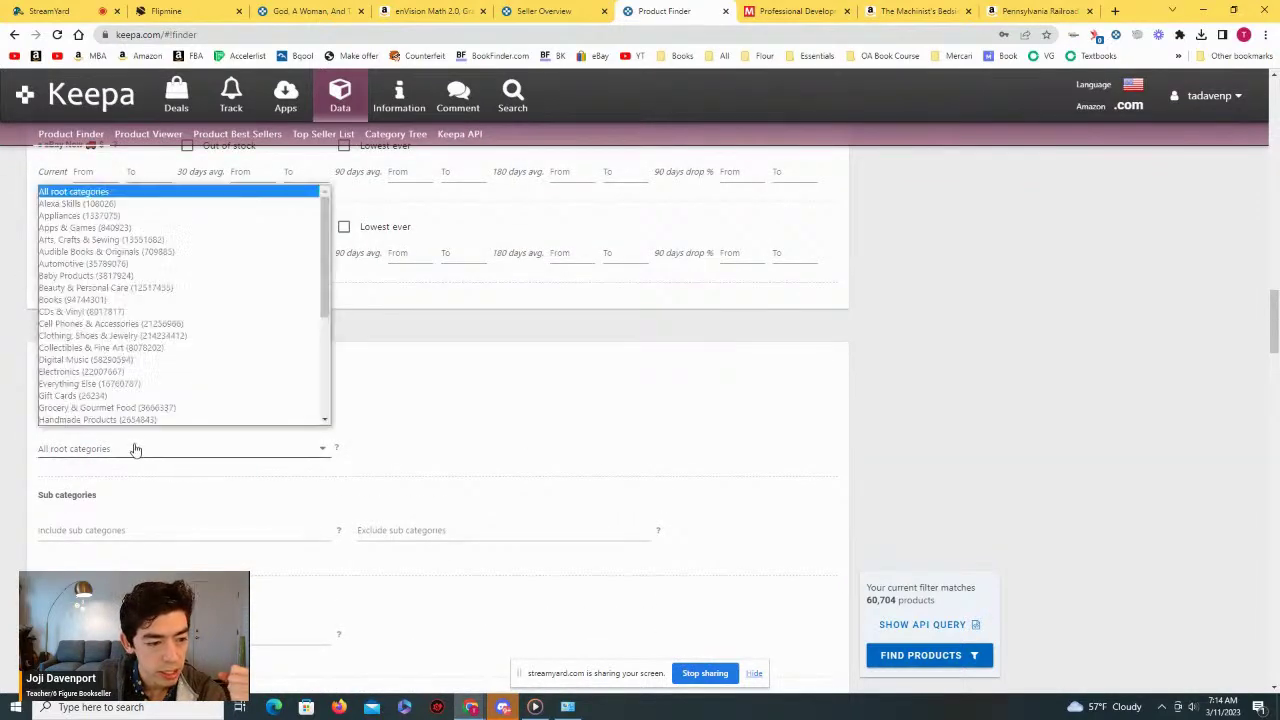
left_click(123, 302)
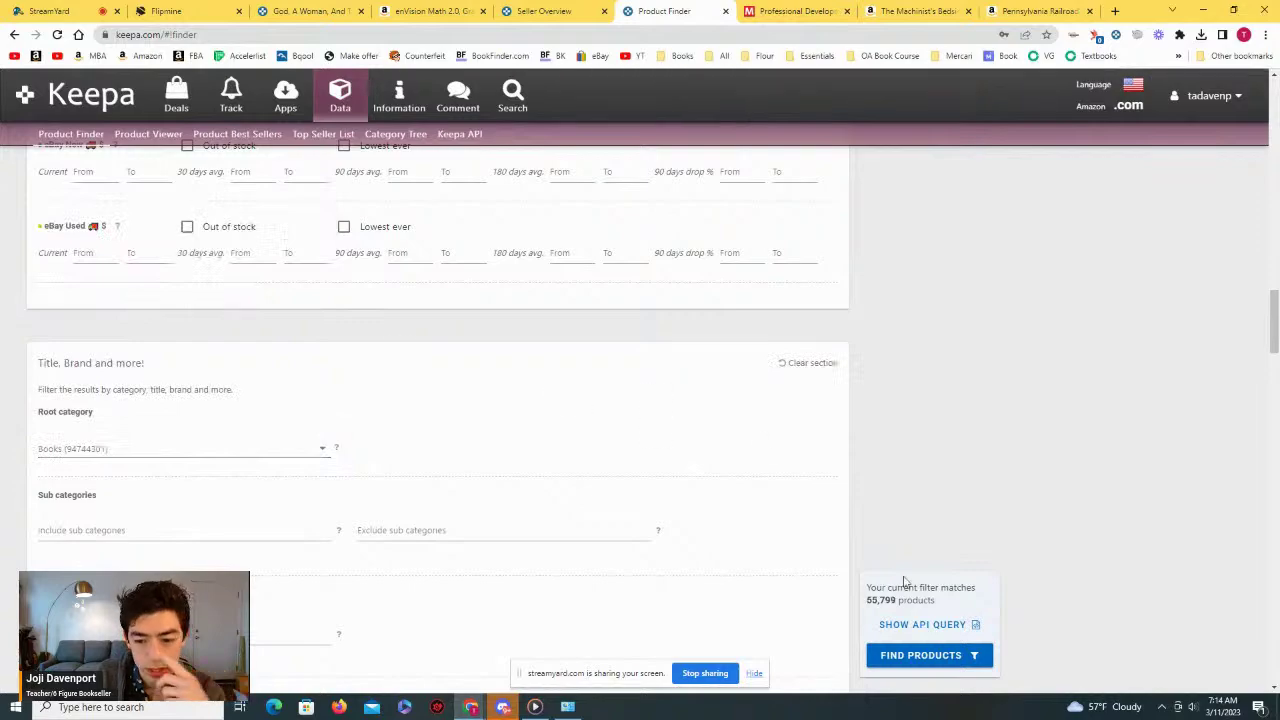
Step: Limit the results to products where the Amazon offer is out of stock
scroll(834, 463, "up", 3)
scroll(838, 467, "up", 15)
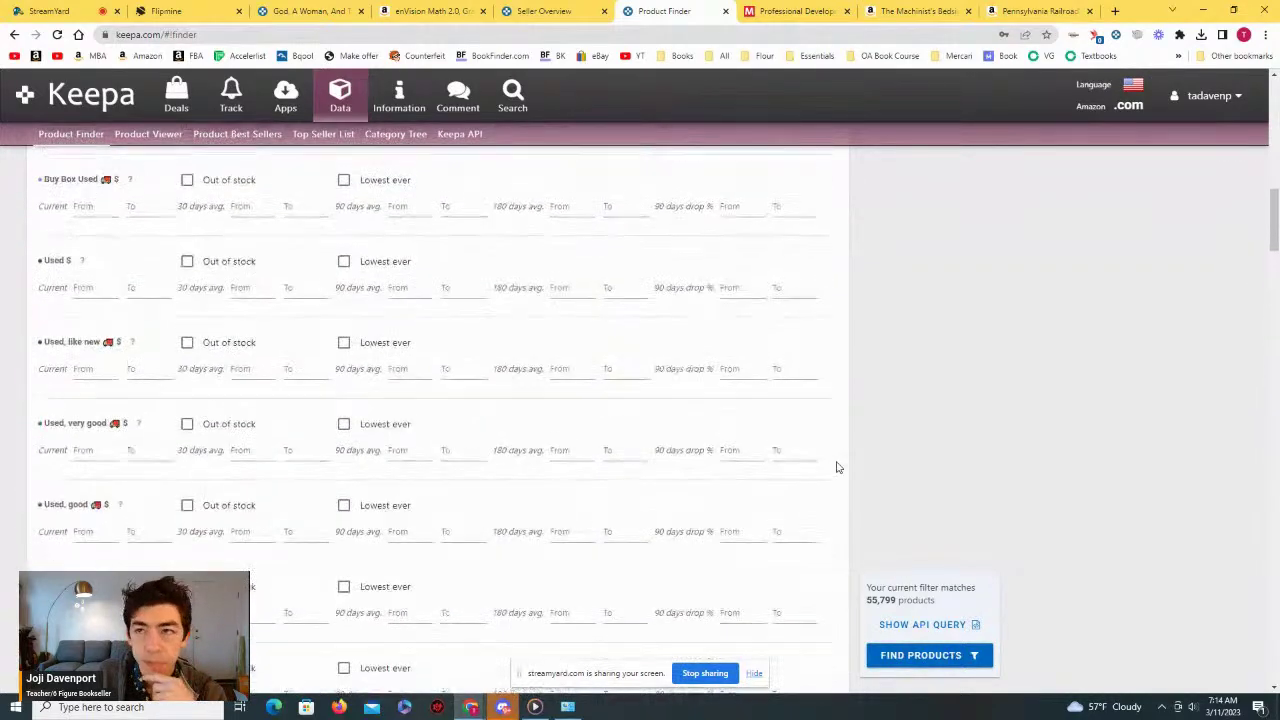
scroll(561, 440, "up", 2)
scroll(277, 437, "down", 4)
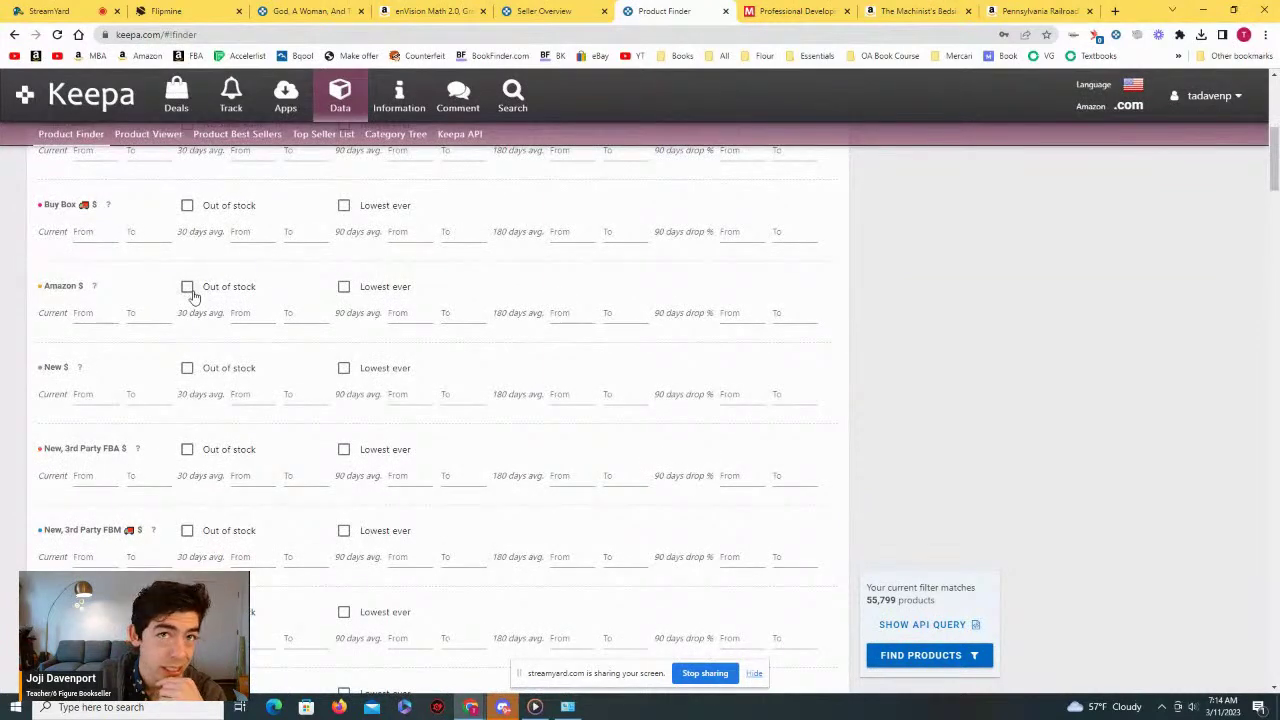
left_click(188, 288)
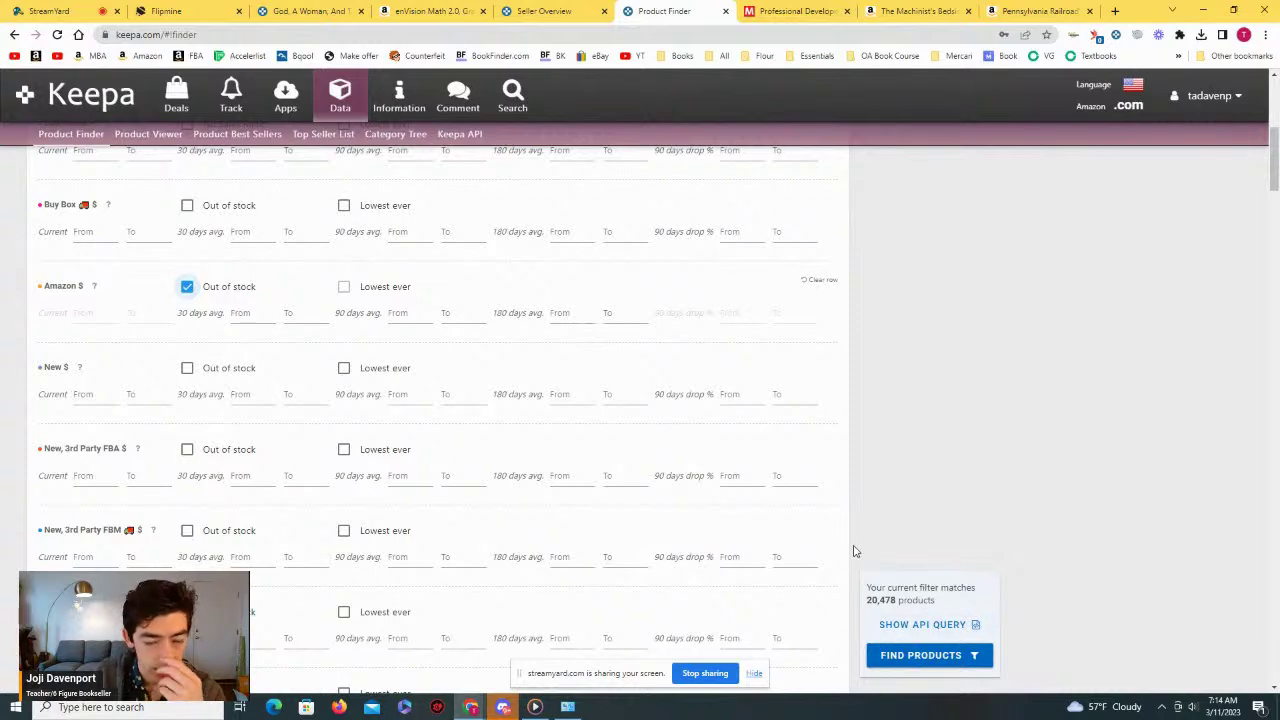
Step: Filter the Used price to a current maximum of 25 and a 30-day average minimum of 35
scroll(642, 508, "down", 2)
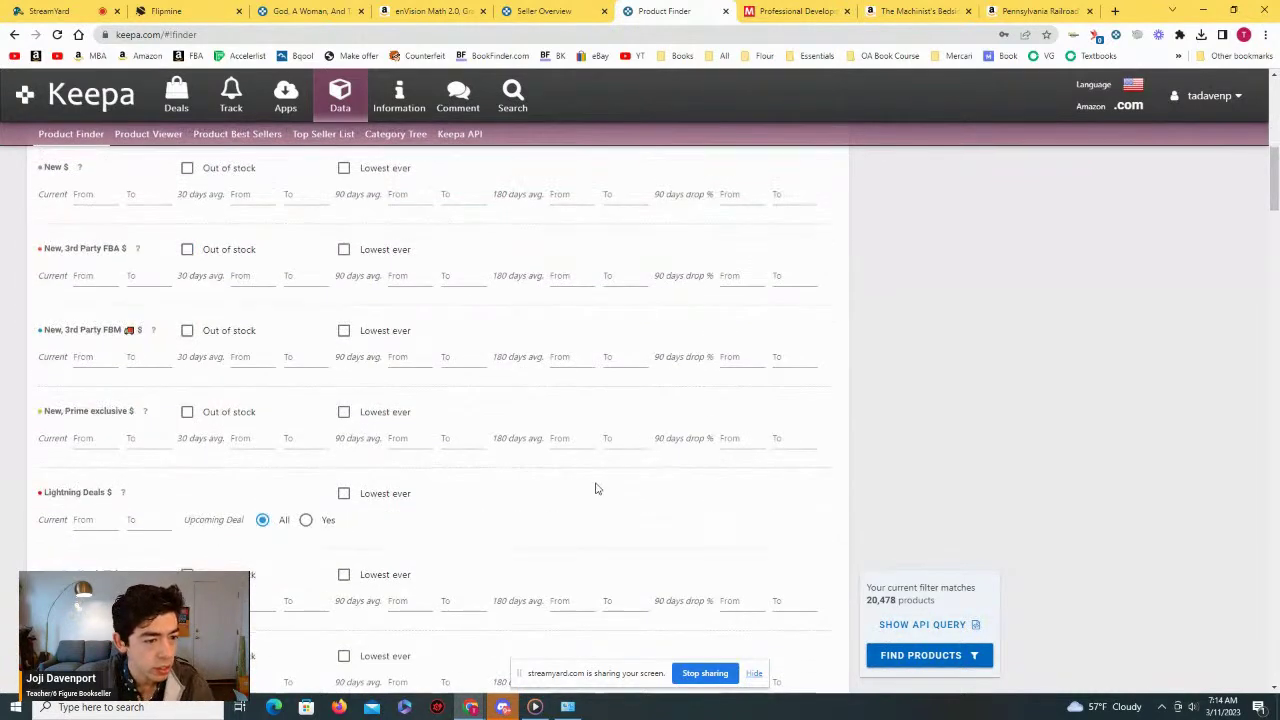
scroll(595, 488, "down", 1)
scroll(571, 477, "down", 2)
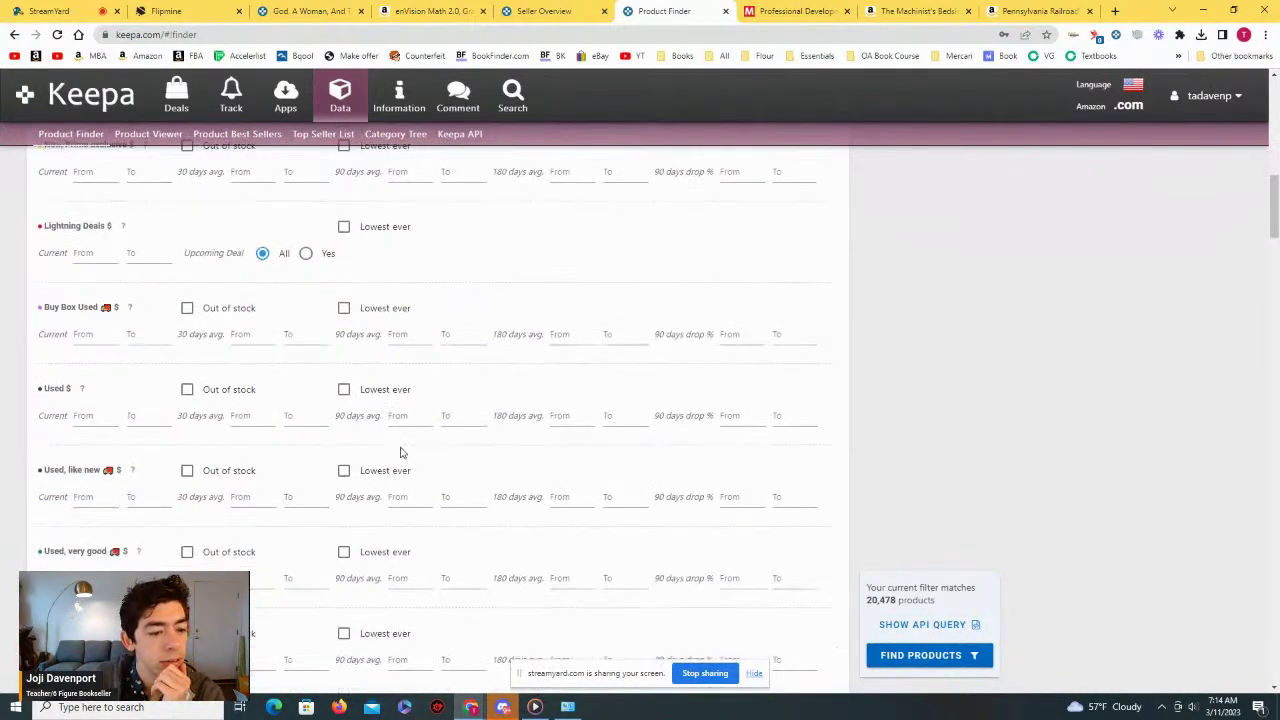
left_click(87, 418)
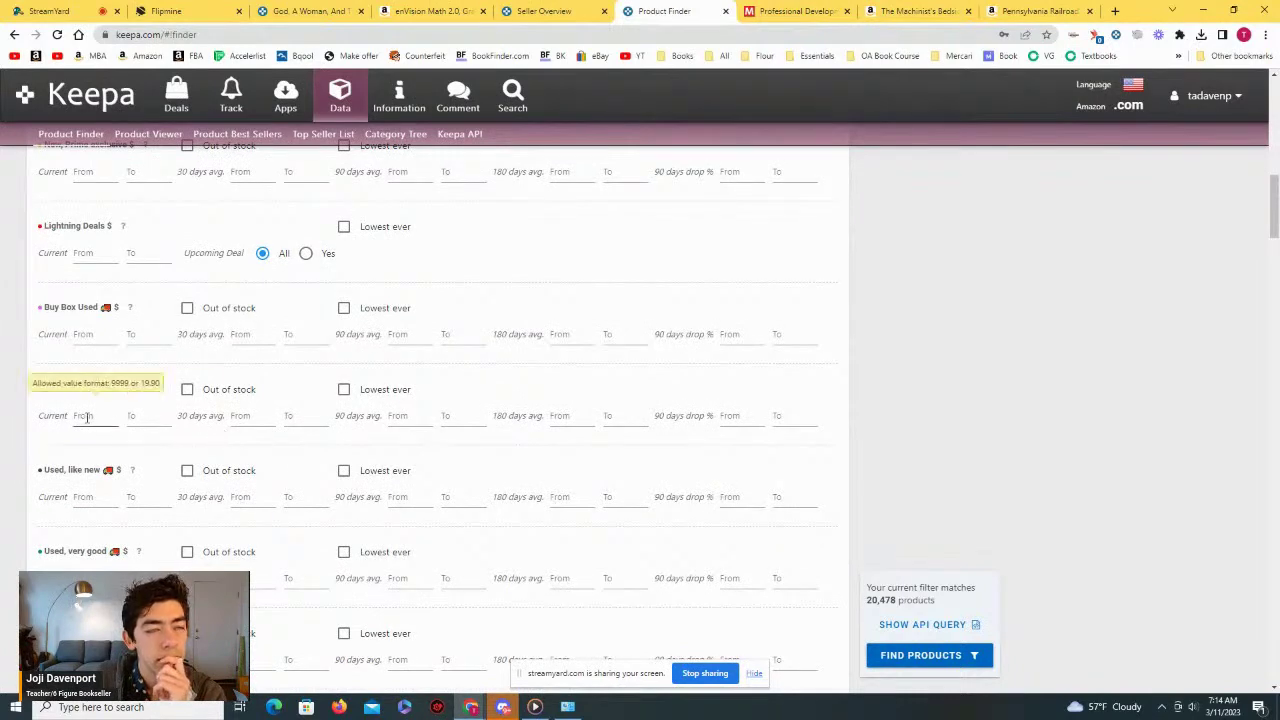
left_click(91, 415)
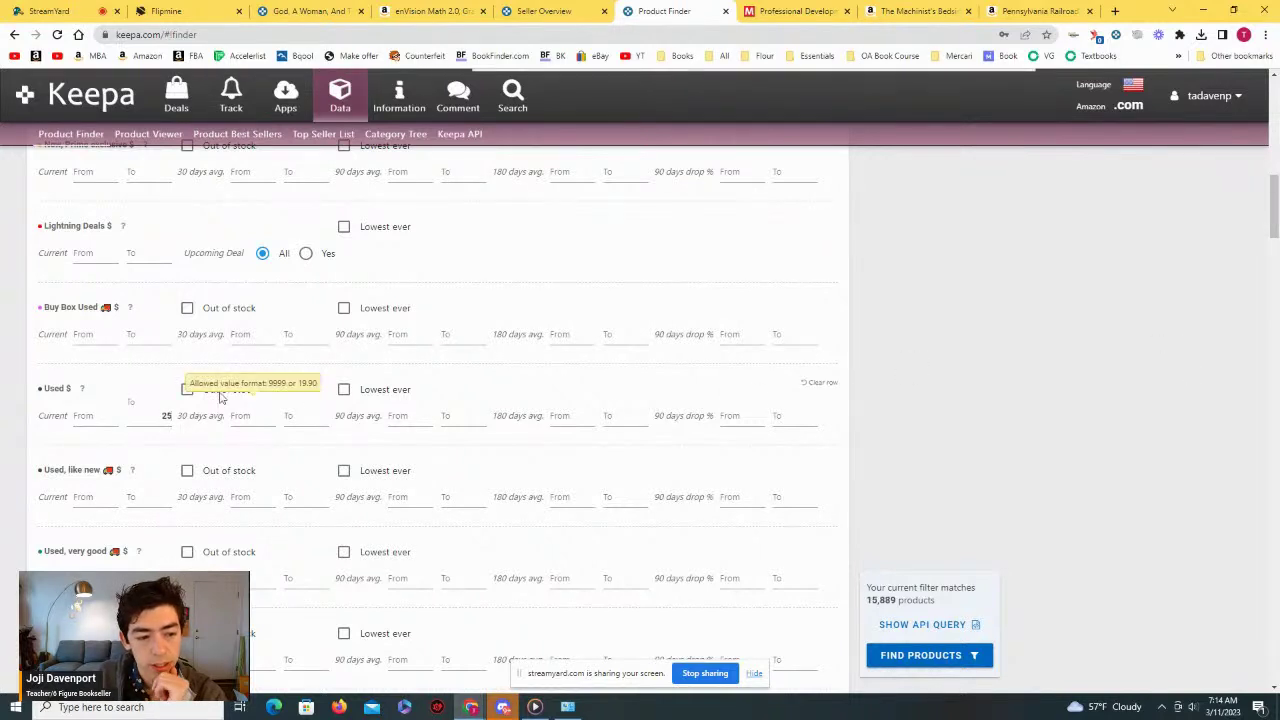
left_click(100, 416)
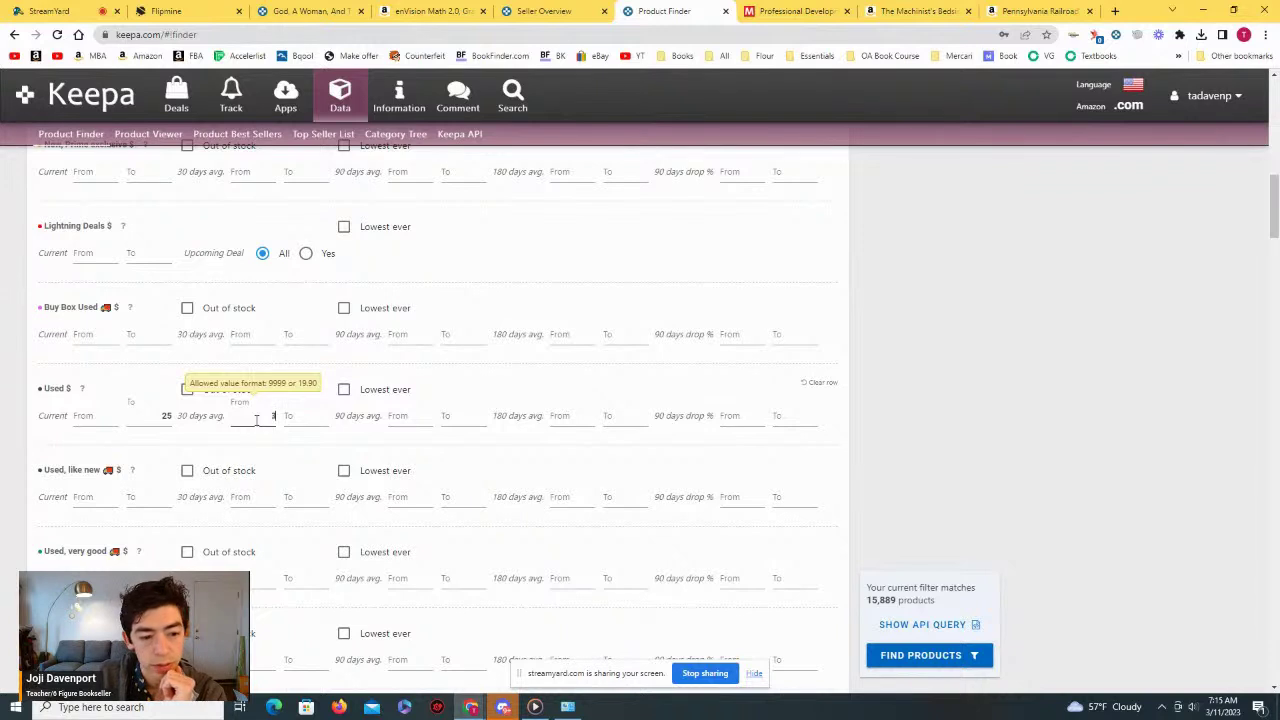
left_click(1034, 438)
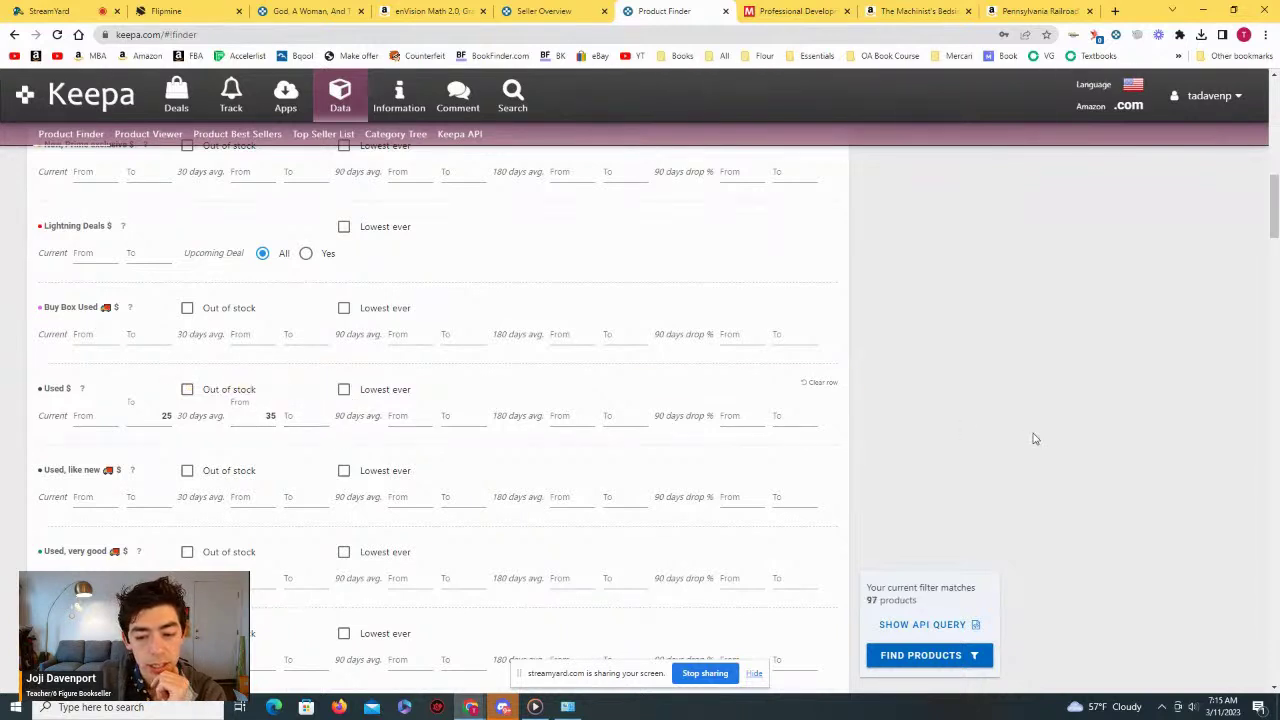
Step: Raise the Used price's 30-day average minimum to 45, then to 55, and run the product search
left_click(270, 413)
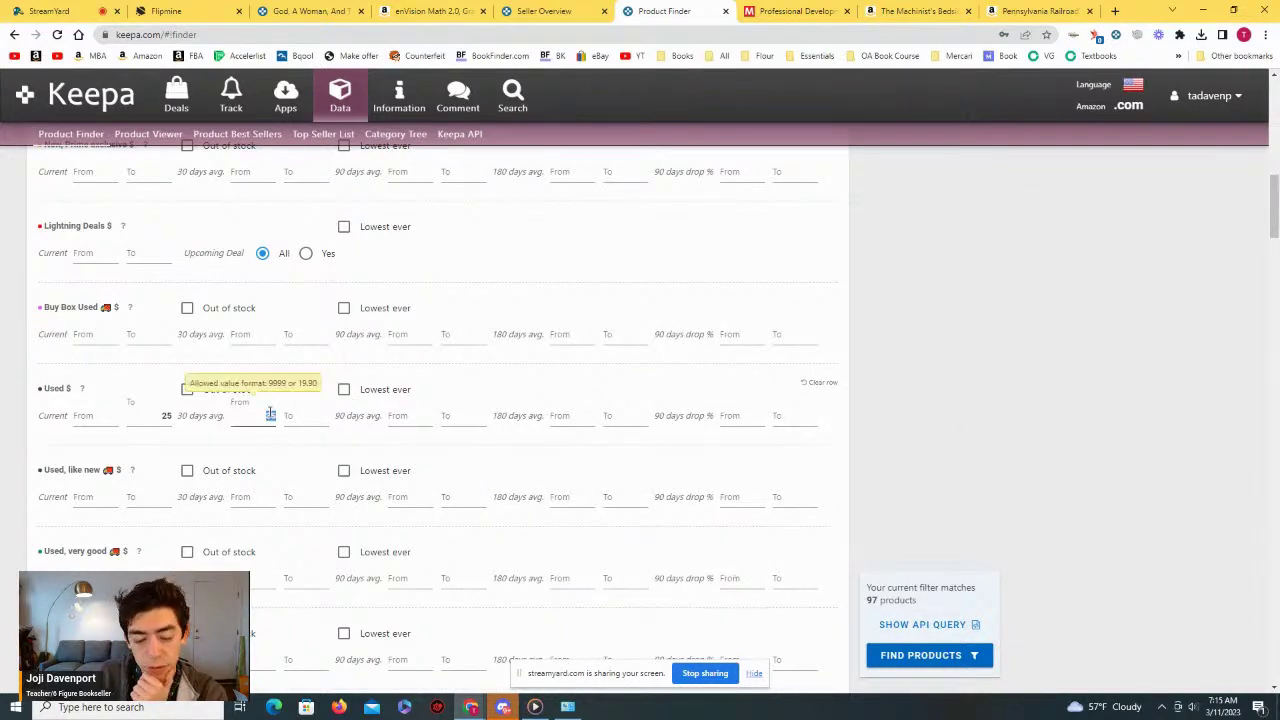
left_click(1100, 383)
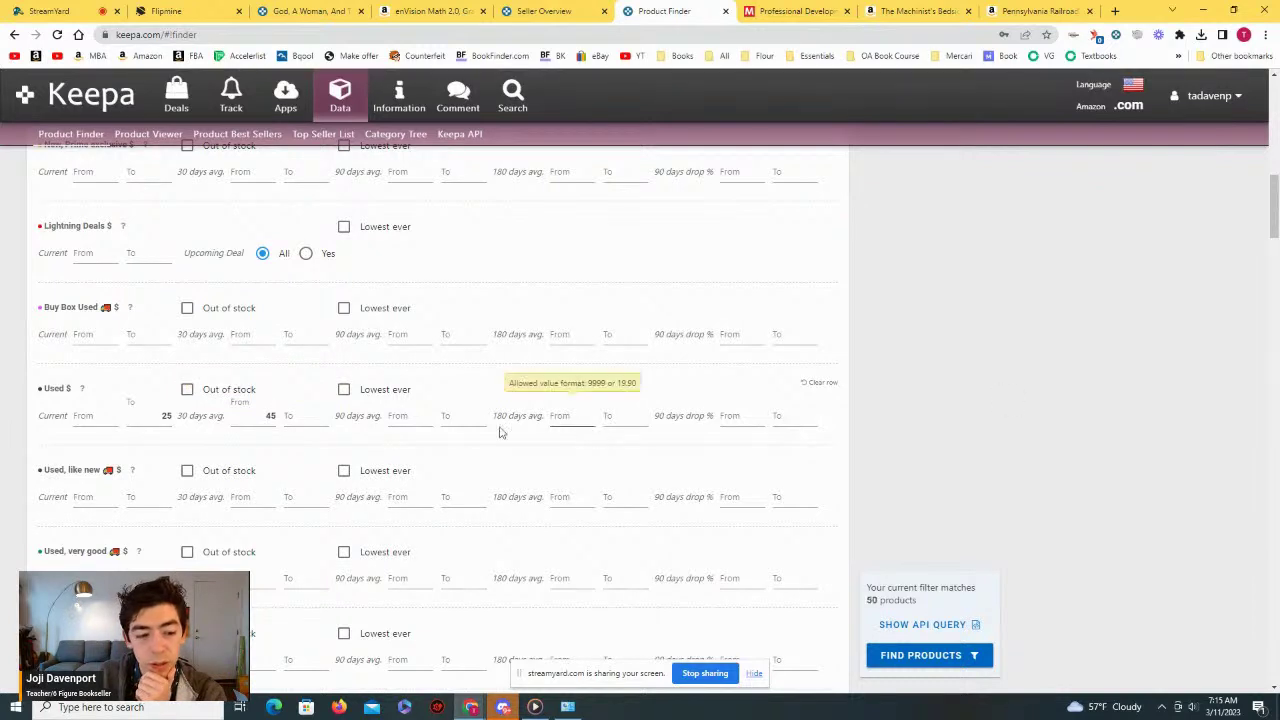
left_click(258, 418)
left_click(1134, 423)
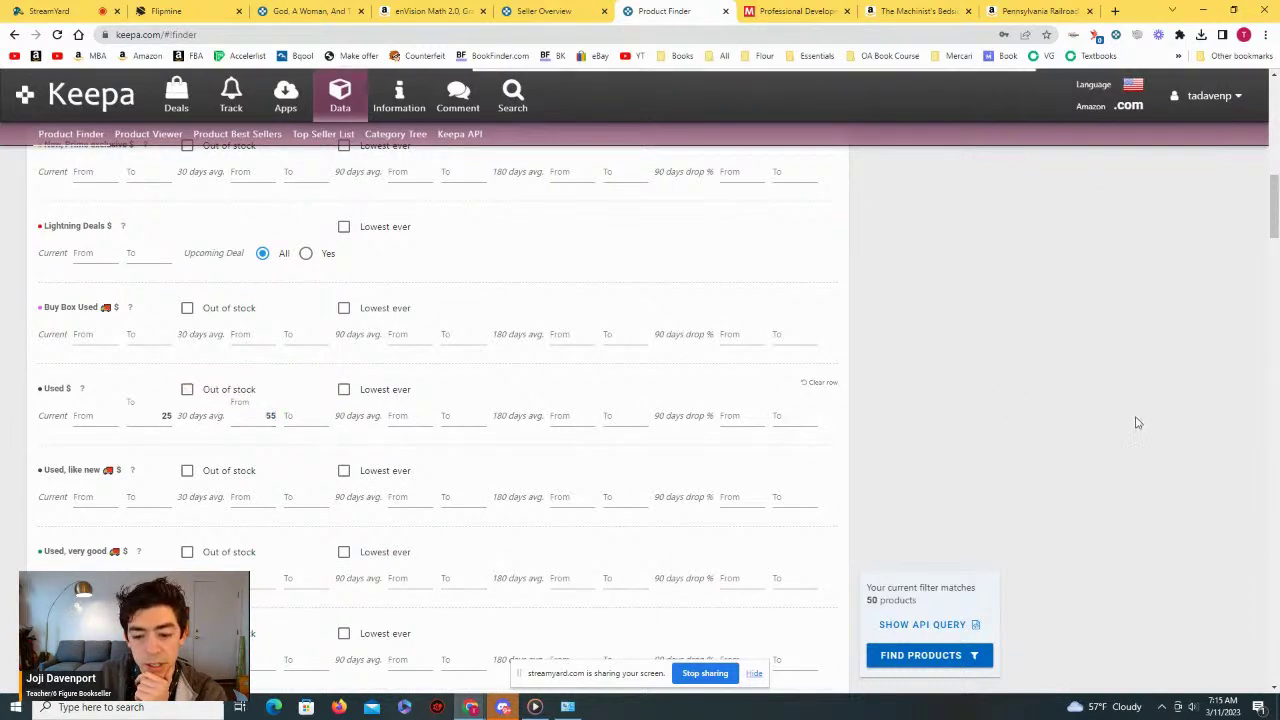
left_click(932, 657)
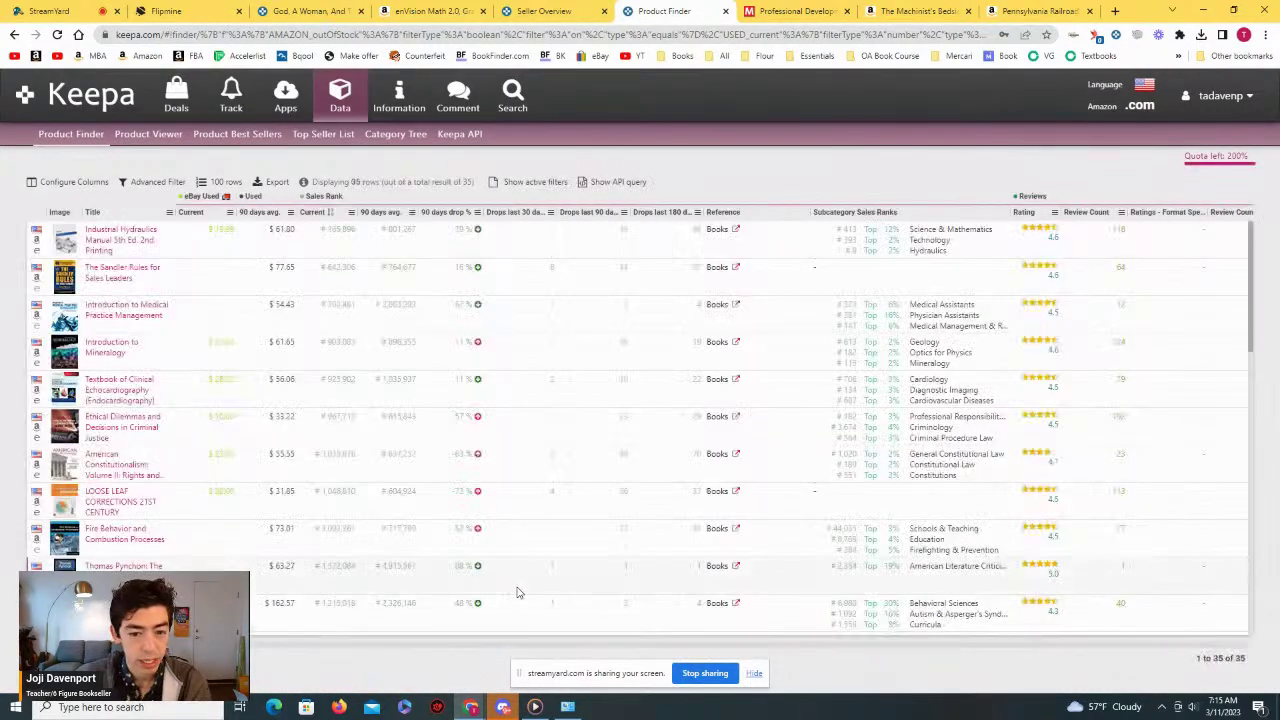
Step: Examine the price history of Industrial Hydraulics Manual 5th Ed. since February and over the year, and close it
mouse_move(143, 244)
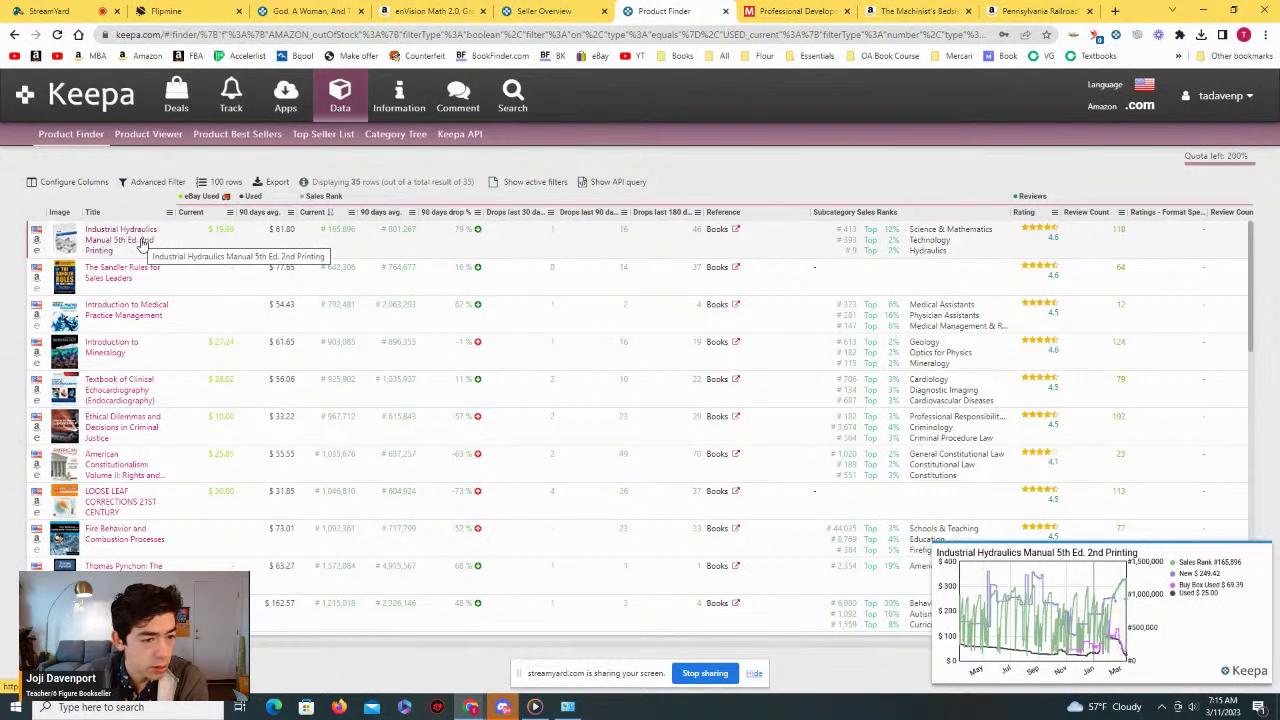
left_click(145, 245)
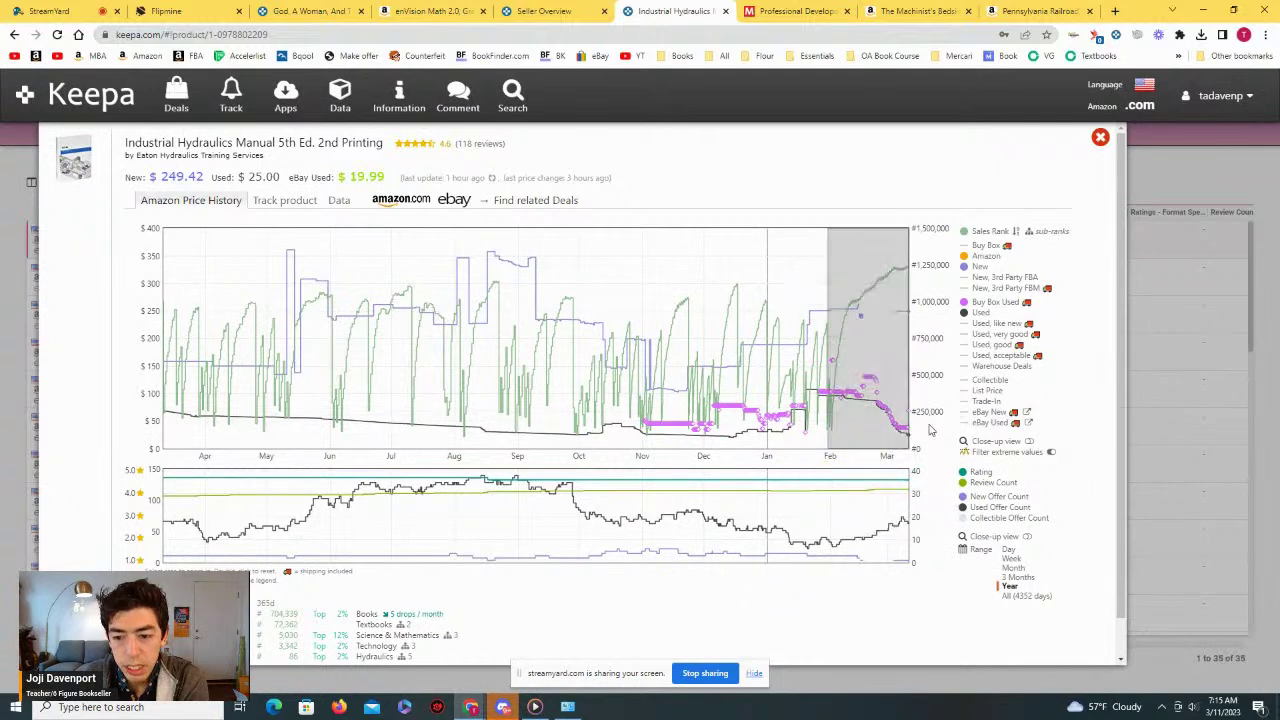
left_click_drag(930, 430, 928, 432)
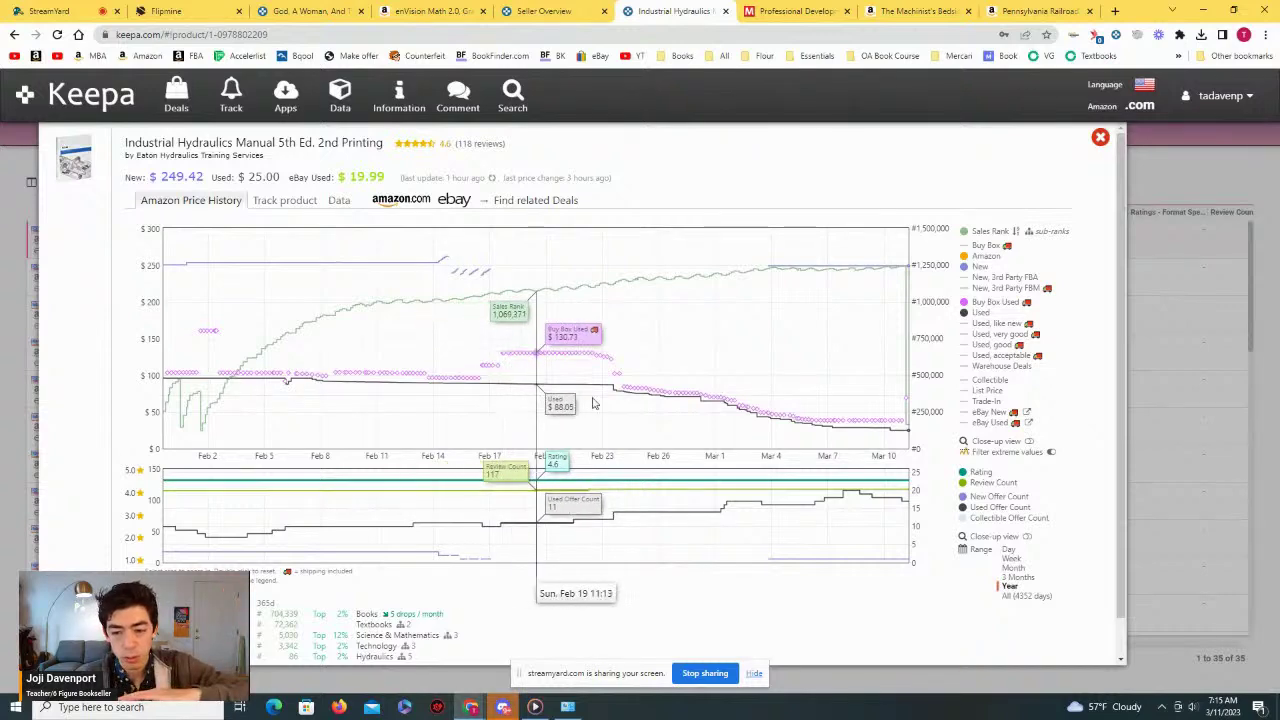
left_click(1015, 587)
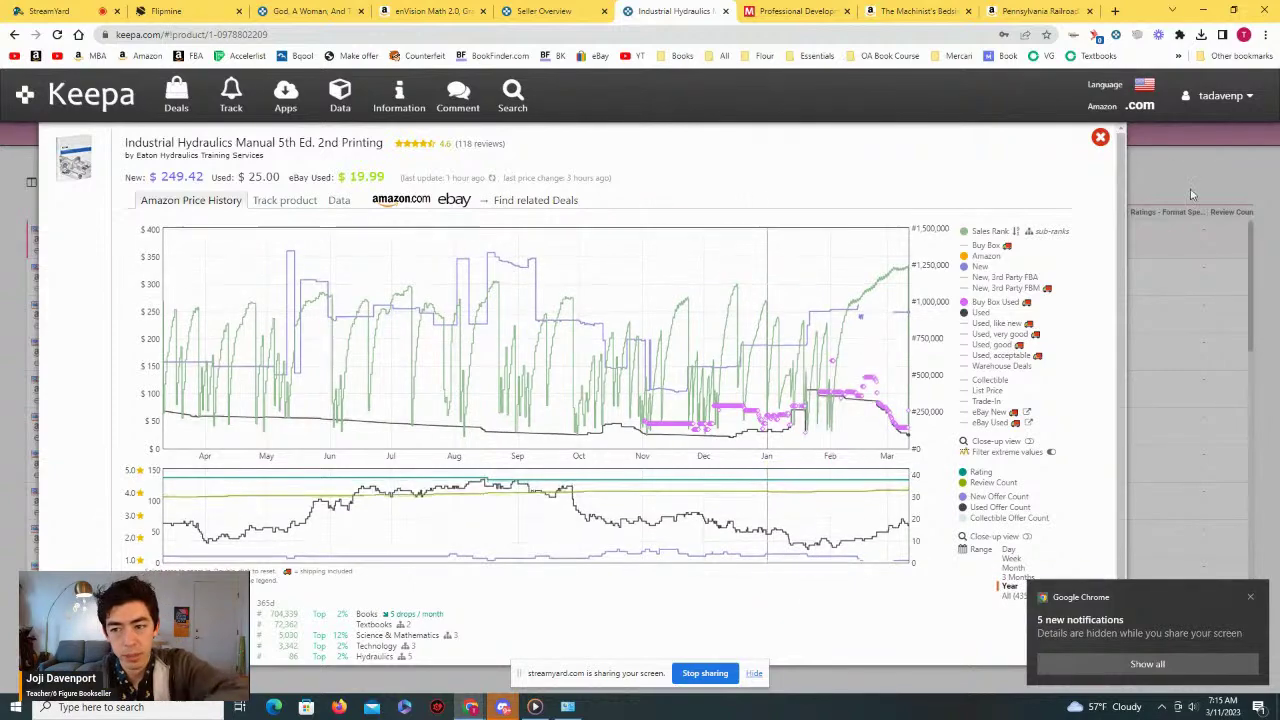
key("Escape")
Step: Examine the all-time price history of The Sandler Rules for Sales Leaders and close it
mouse_move(133, 283)
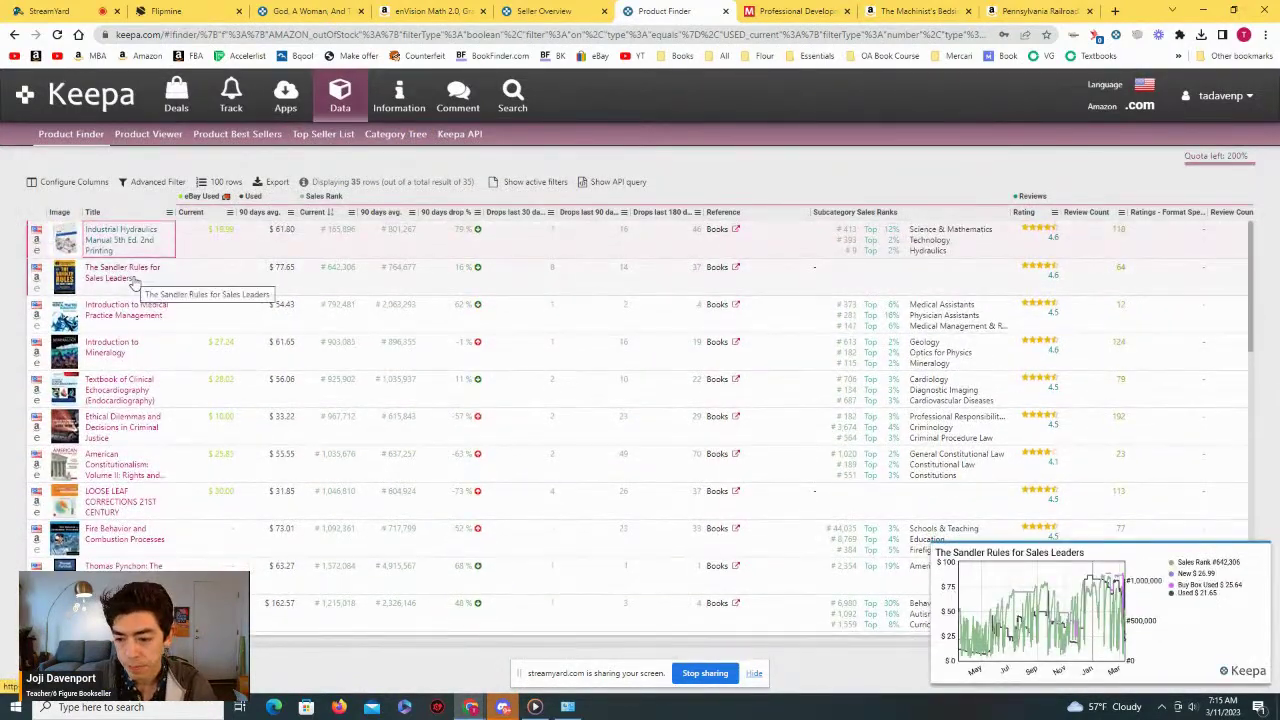
left_click(133, 280)
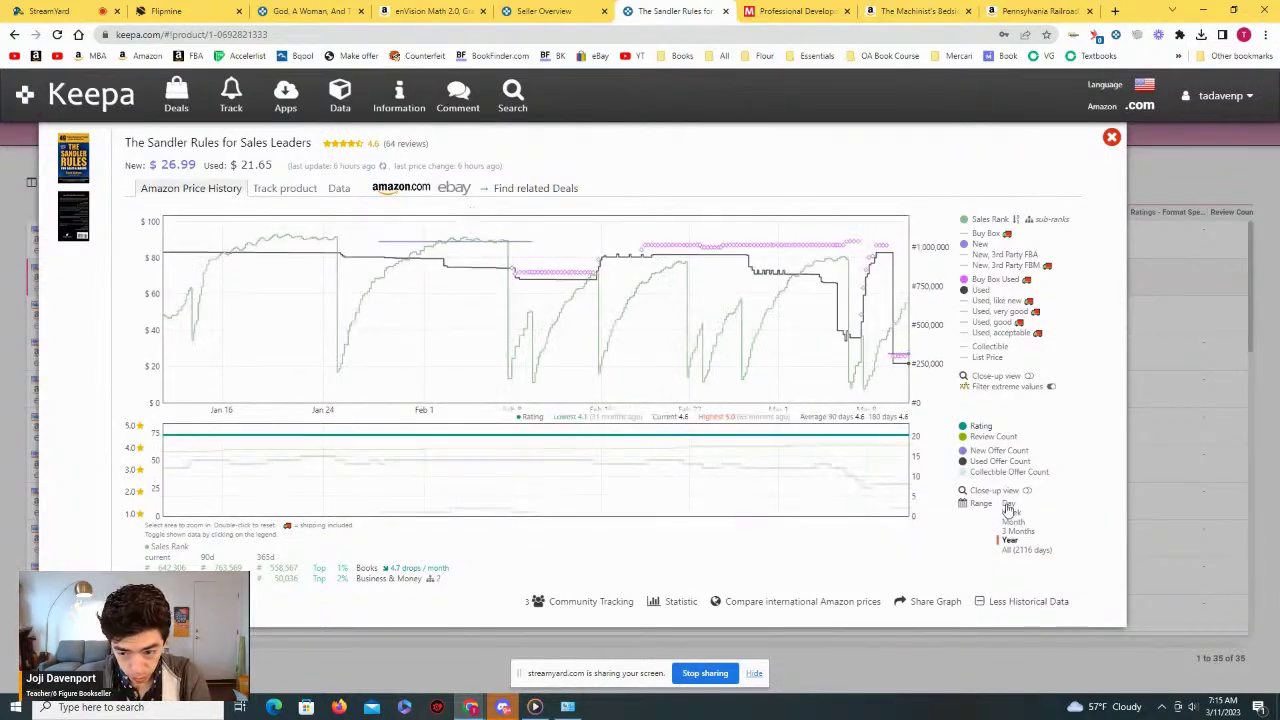
left_click(1020, 548)
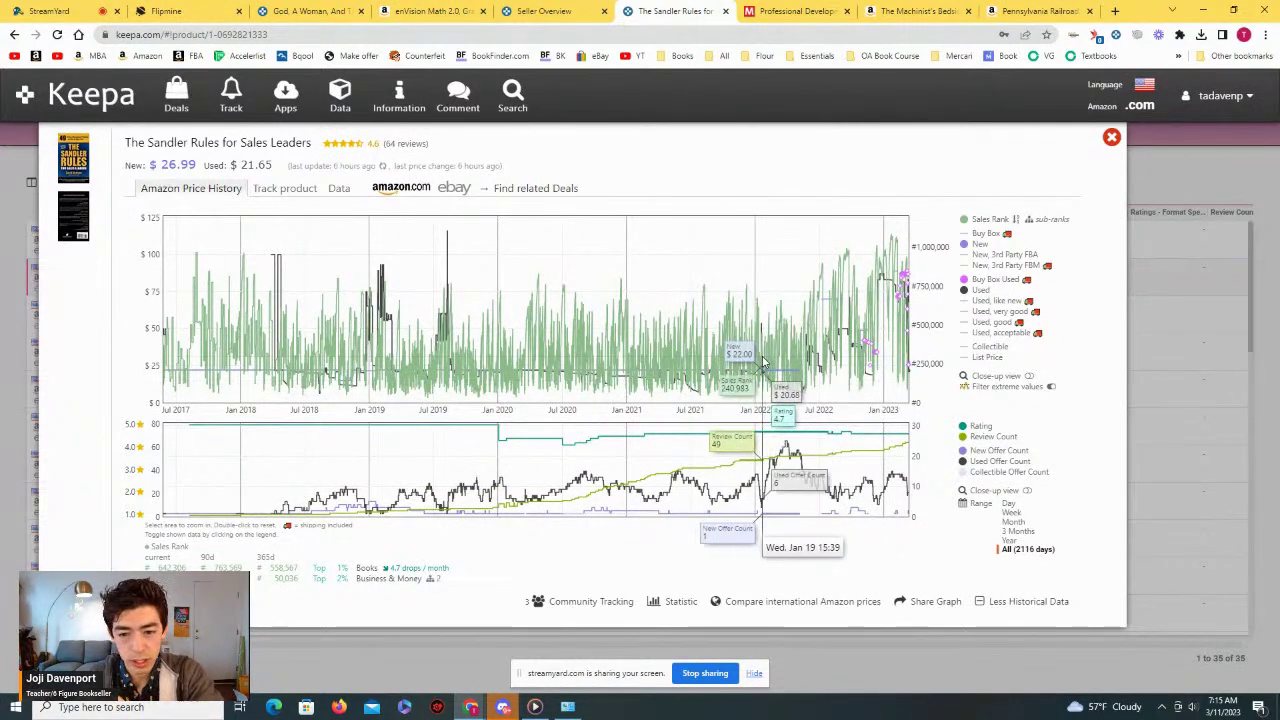
left_click(1111, 137)
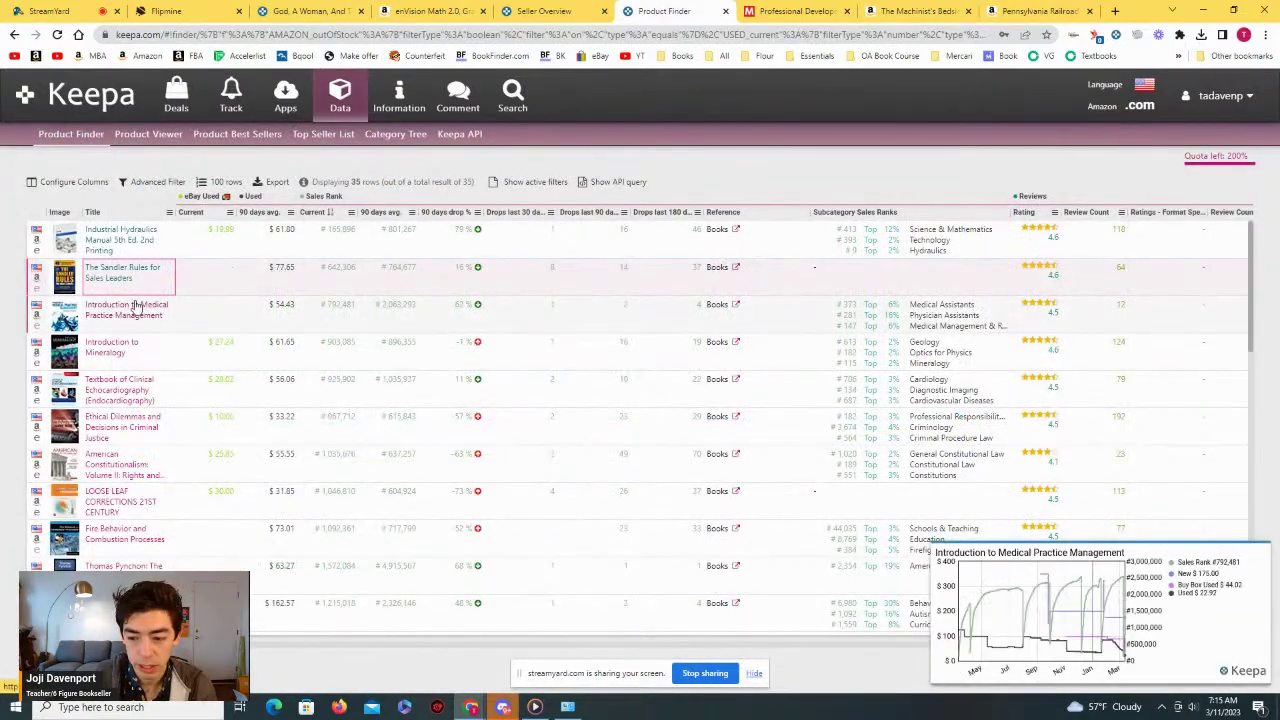
Step: Examine the price history and sales ranks of Introduction to Medical Practice Management and close them
left_click(136, 308)
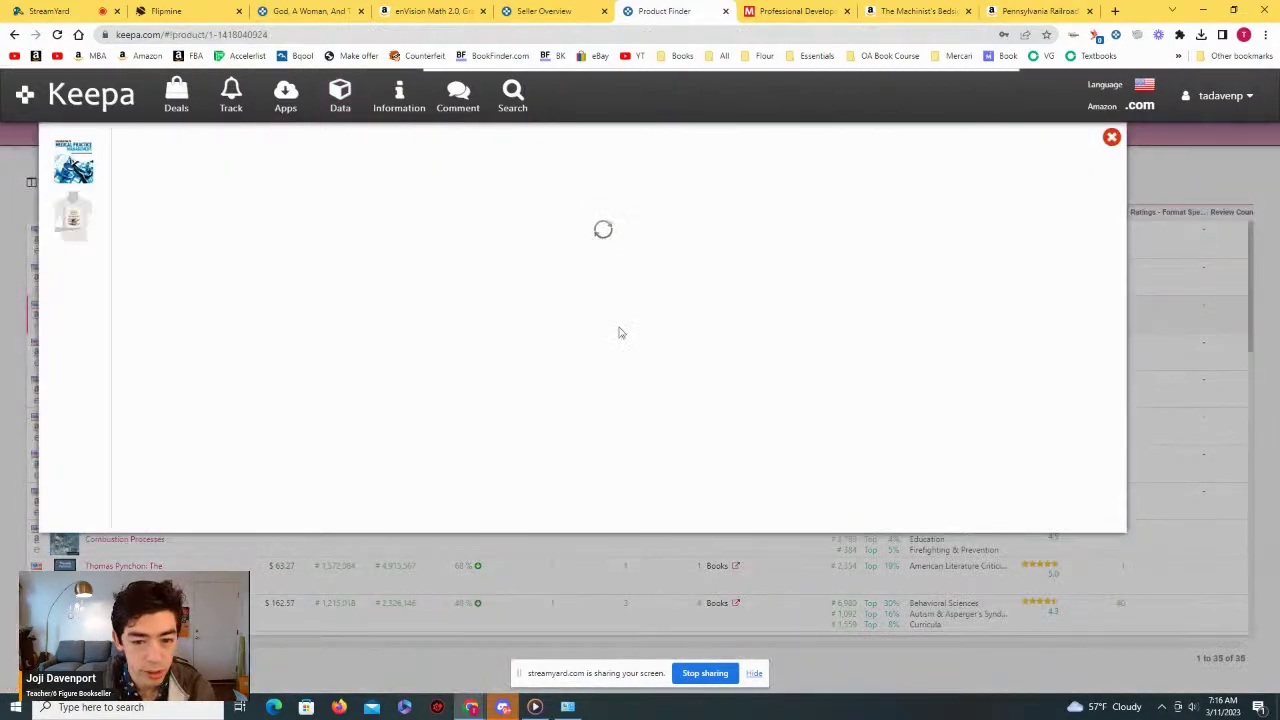
scroll(860, 360, "down", 1)
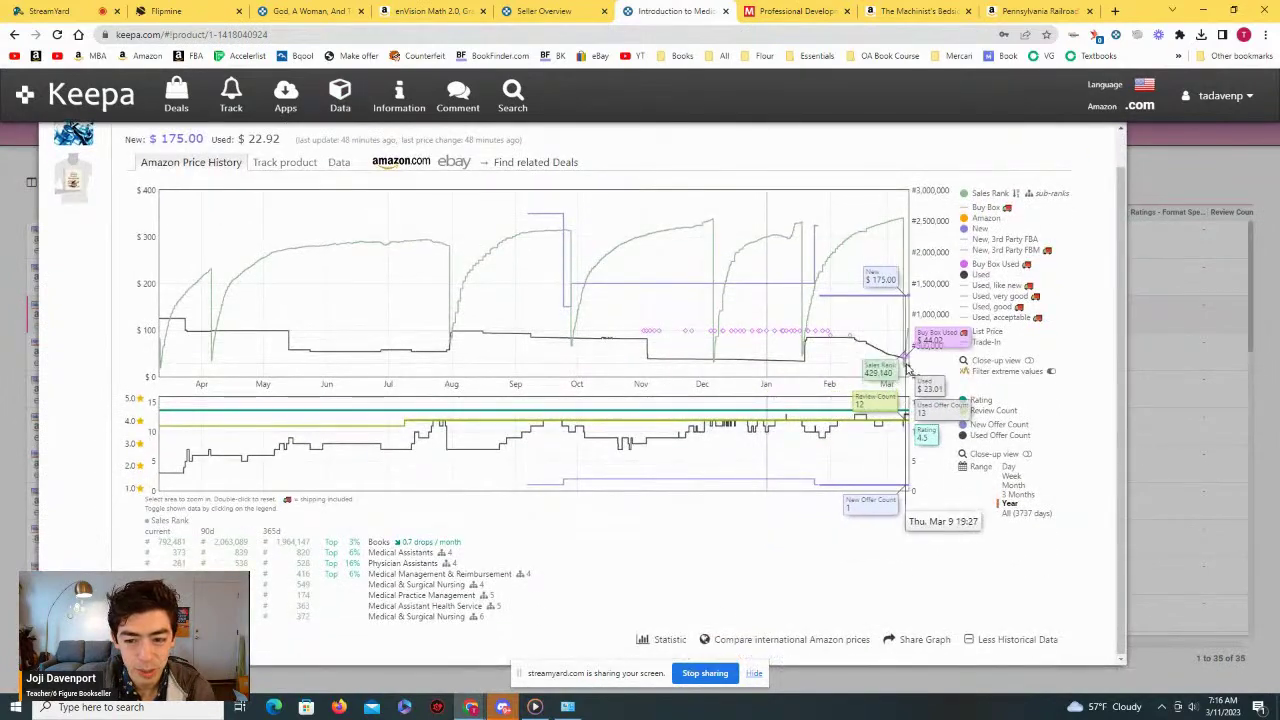
scroll(1090, 170, "up", 1)
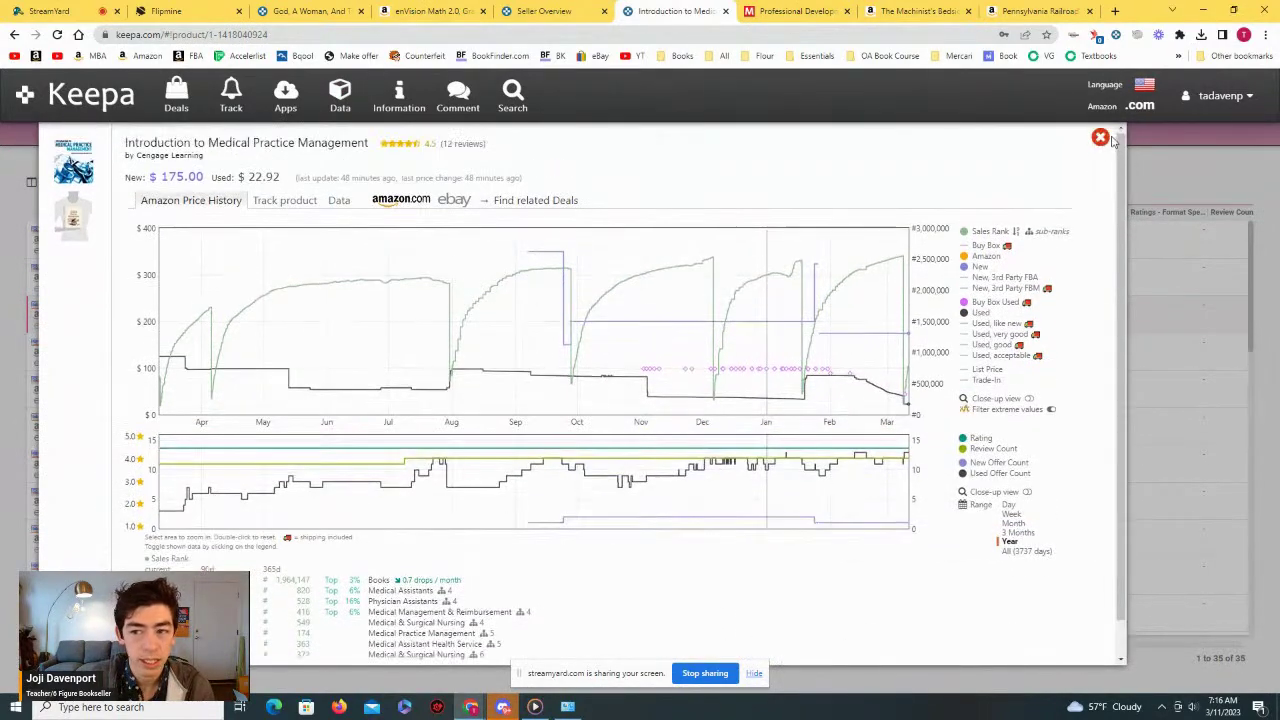
left_click(1114, 130)
Step: Preview Introduction to Mineralogy's price graph, then review the full price history of Textbook of Clinical Echocardiography and close it
mouse_move(90, 280)
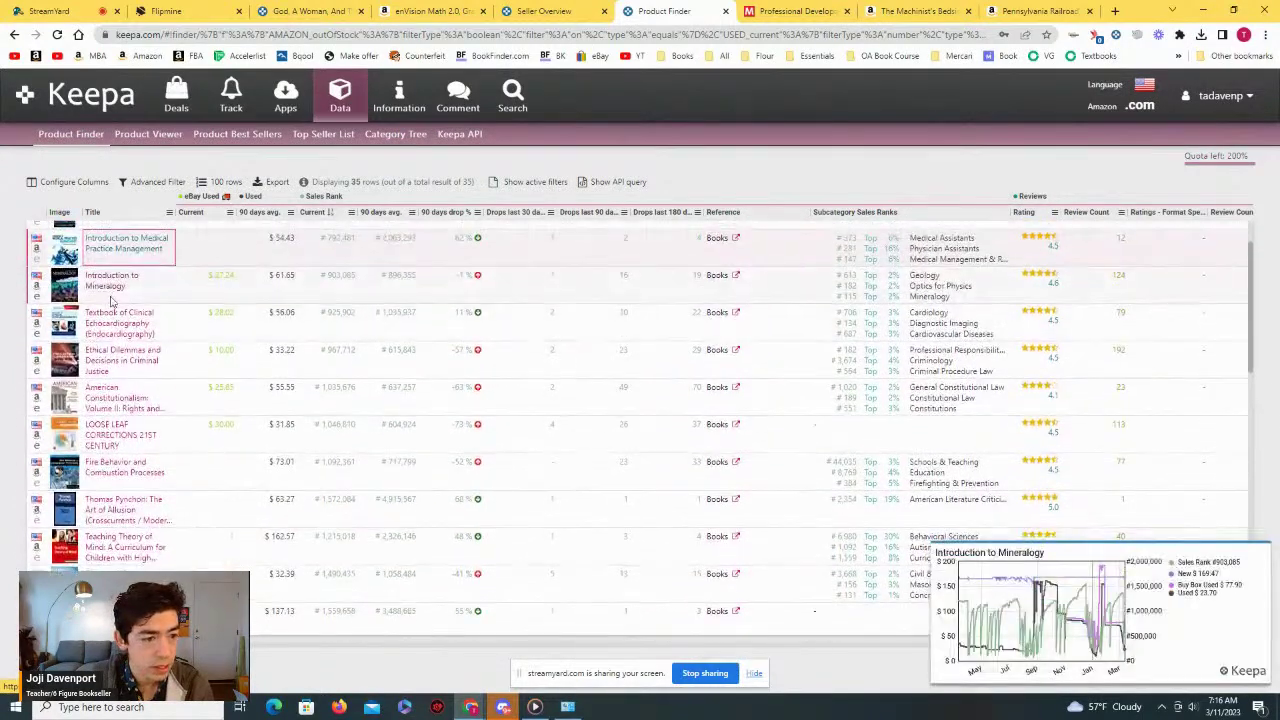
mouse_move(117, 318)
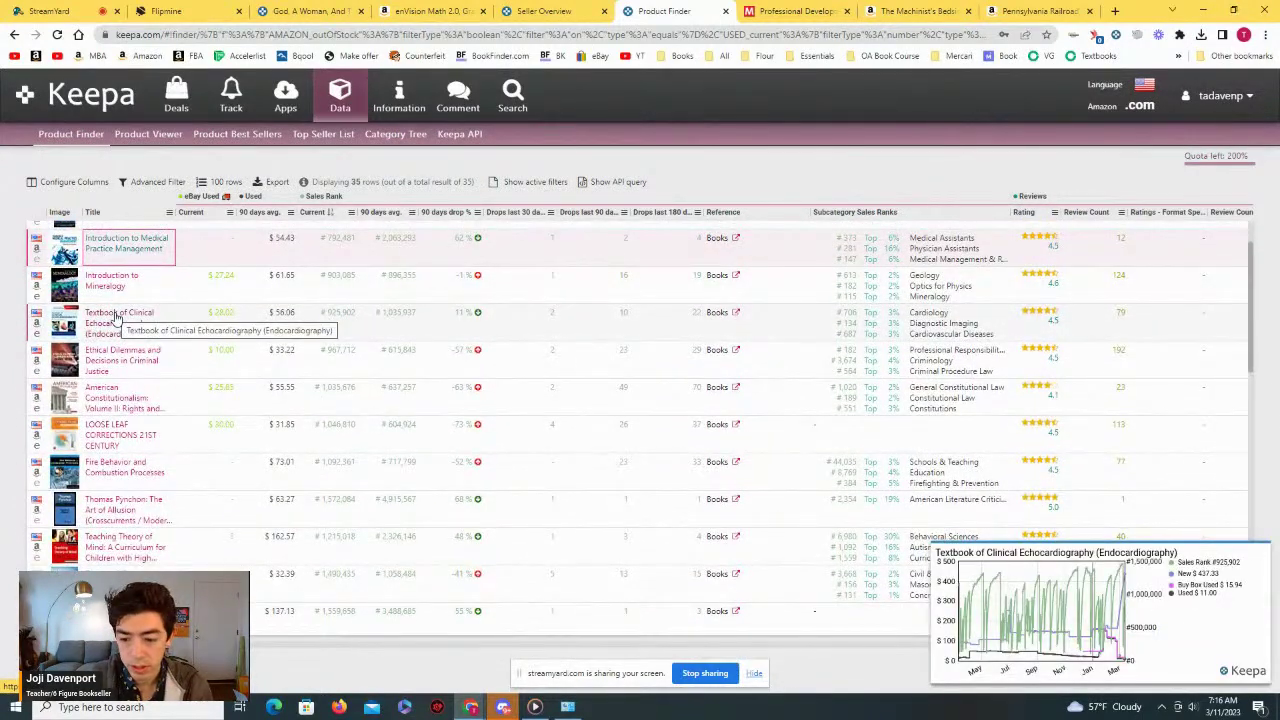
left_click(117, 324)
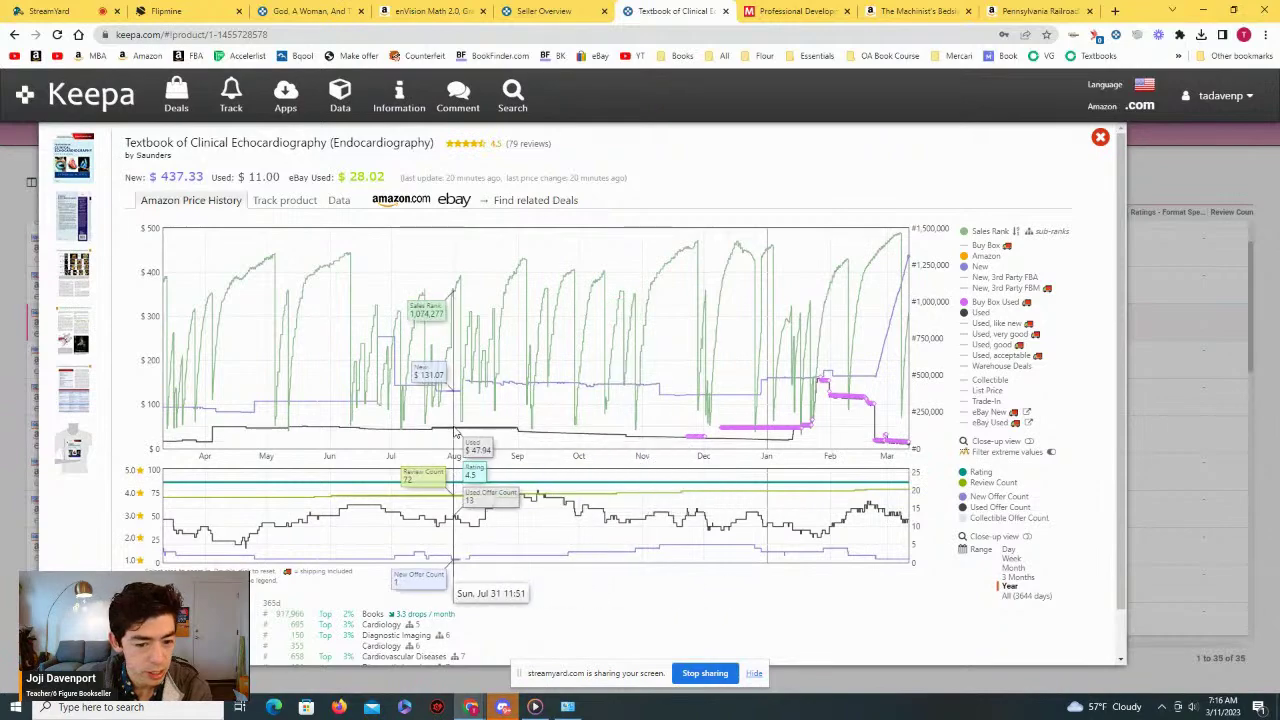
left_click(1100, 137)
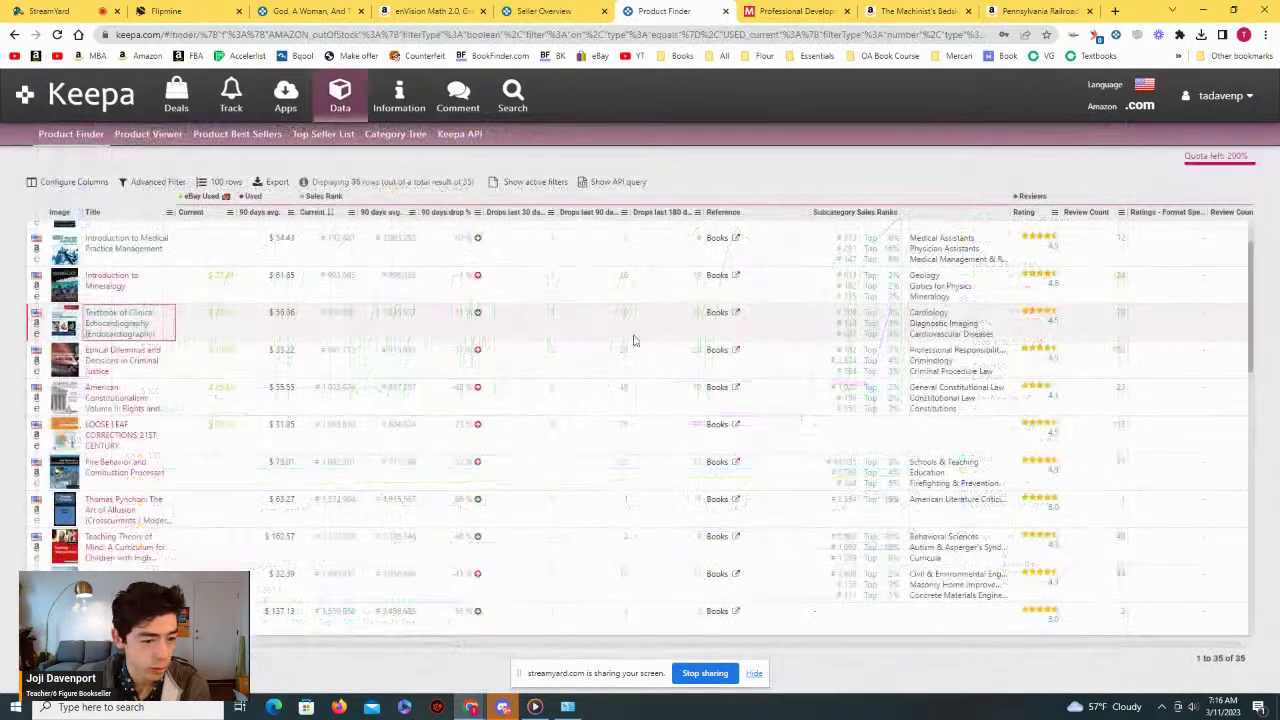
Step: Open the price history of Grammar for Writing Grade 6 Teacher's Edition and bring up its Amazon page in a new tab
mouse_move(120, 298)
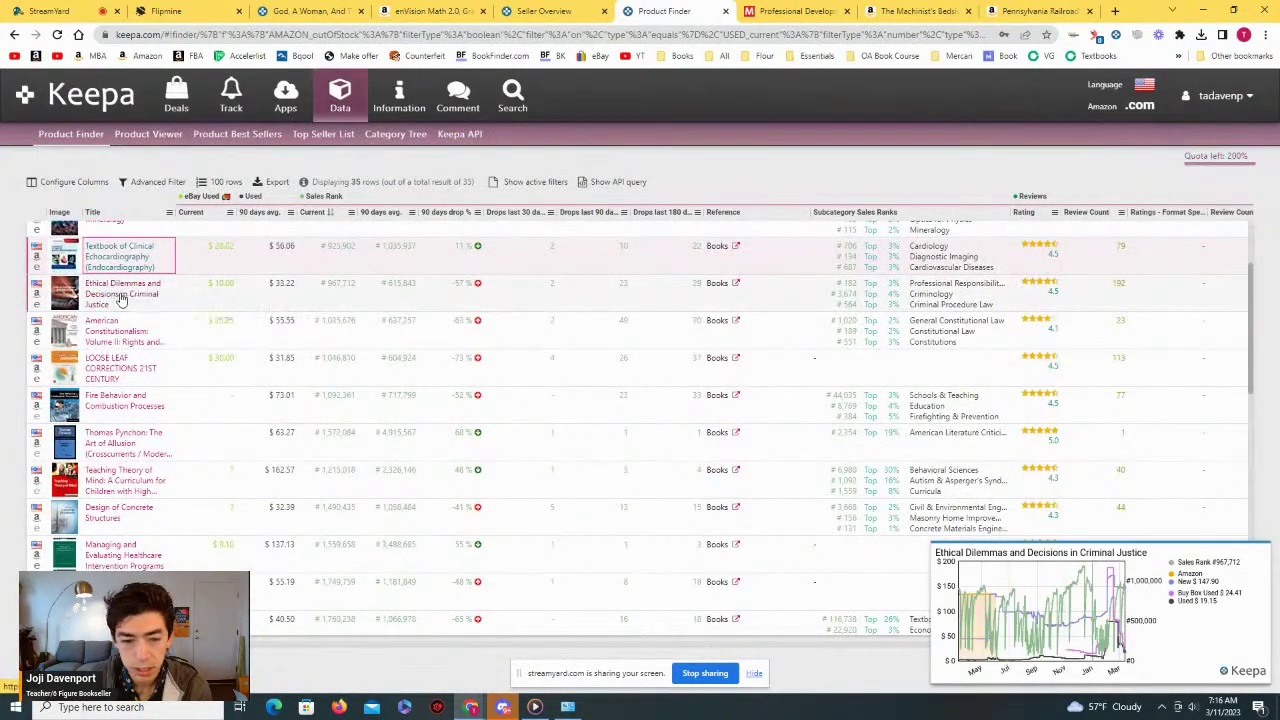
scroll(120, 298, "down", 1)
scroll(120, 295, "down", 1)
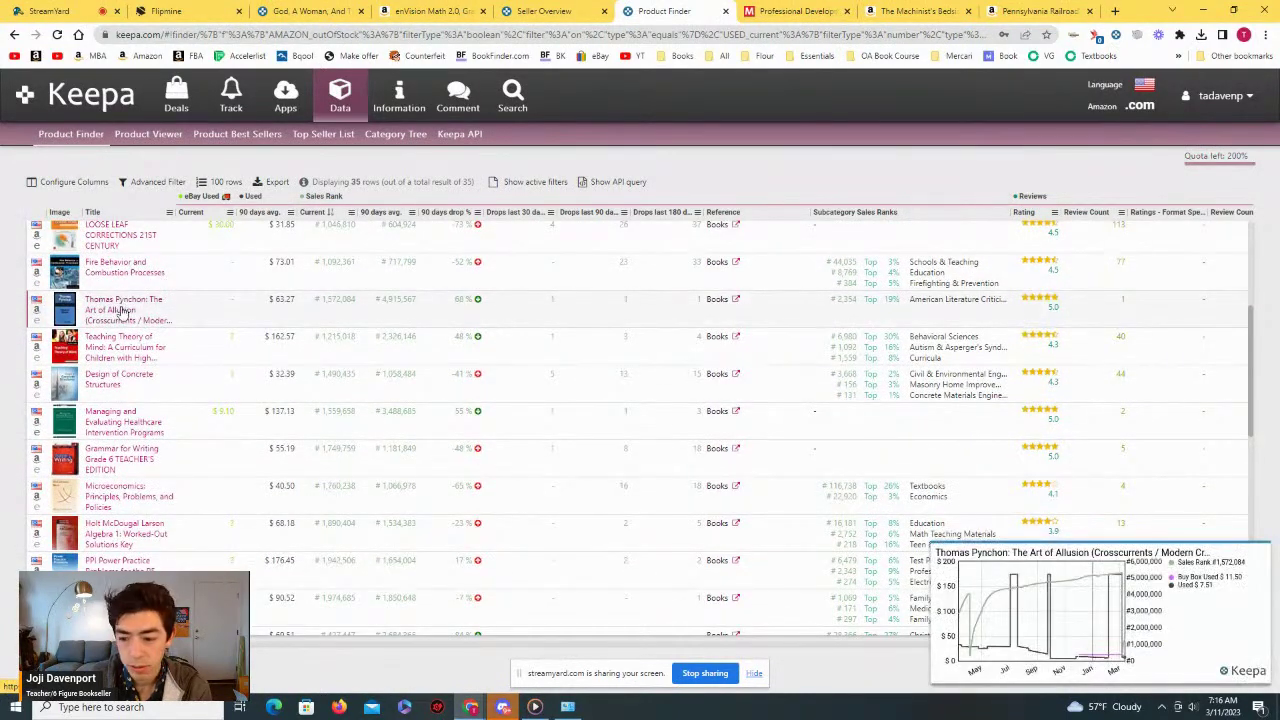
scroll(121, 311, "down", 1)
scroll(125, 270, "down", 1)
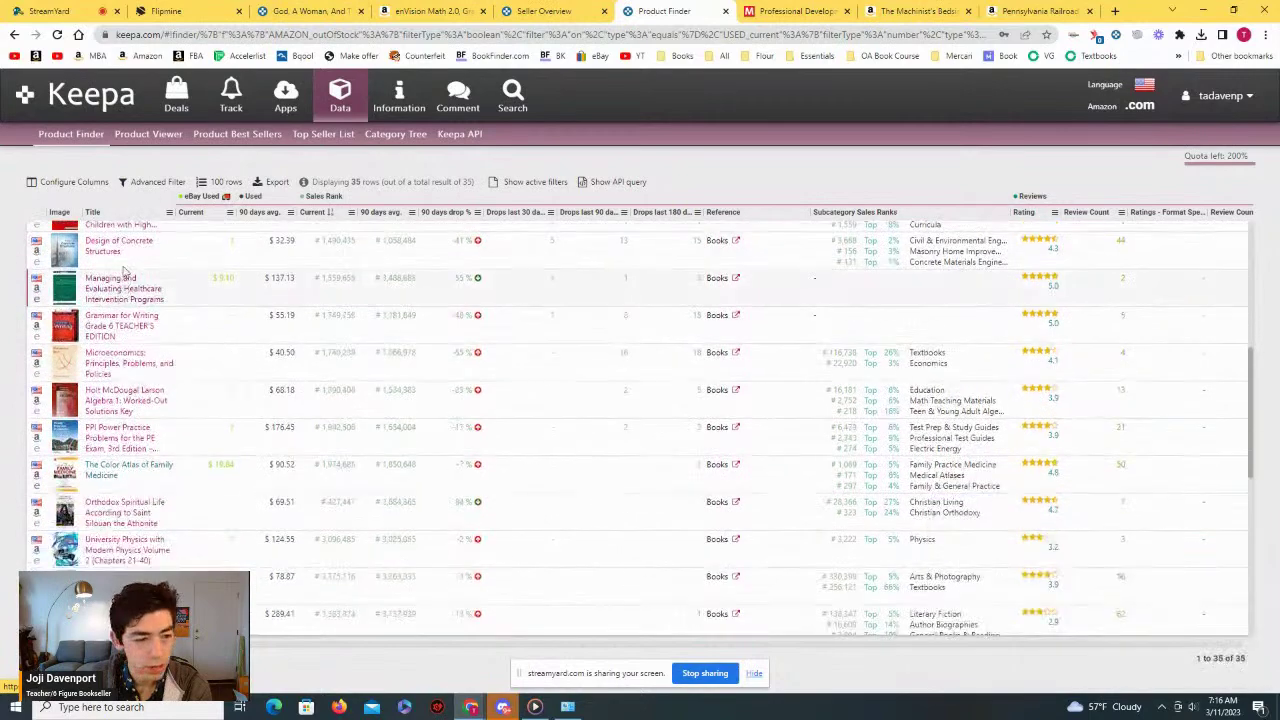
mouse_move(122, 258)
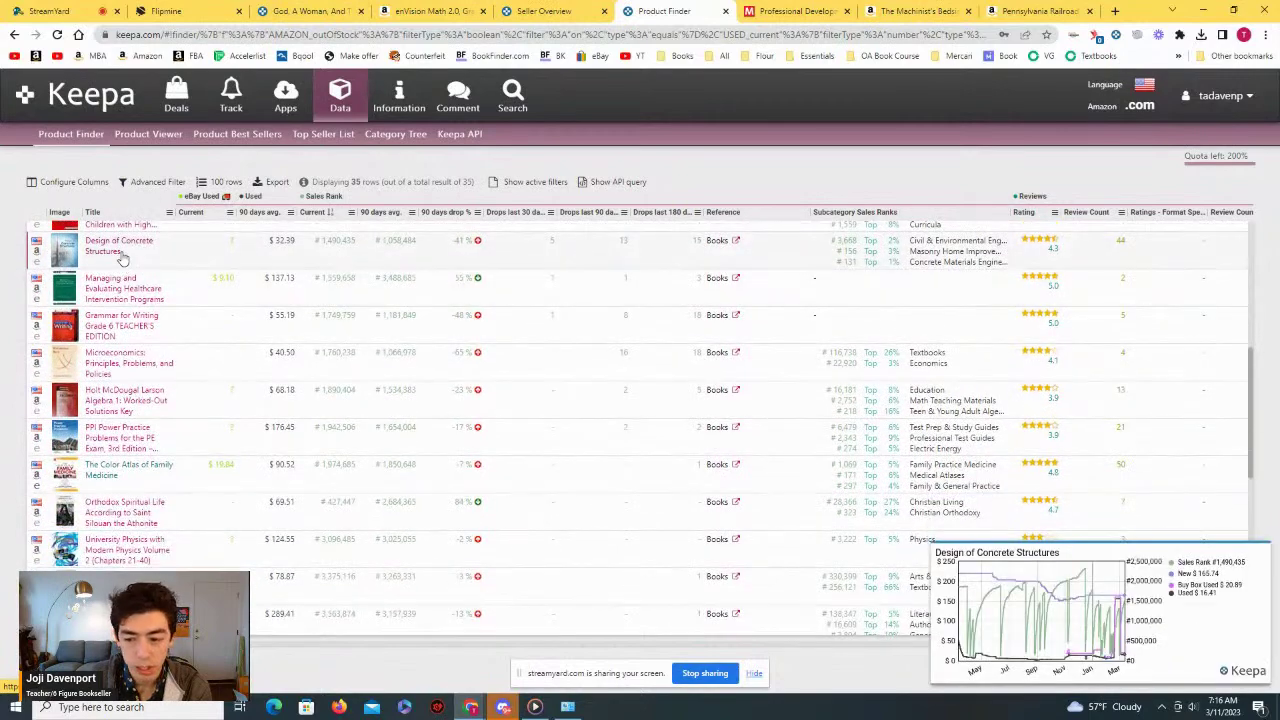
left_click(117, 331)
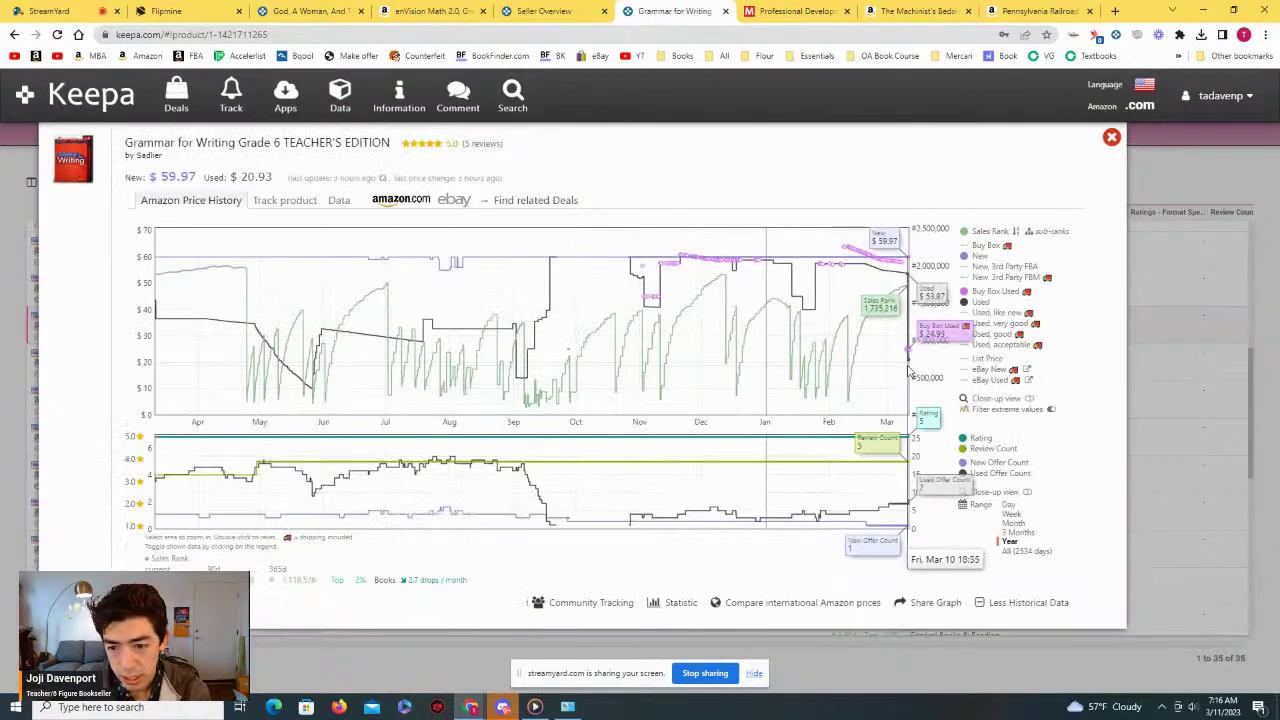
right_click(405, 200)
left_click(440, 212)
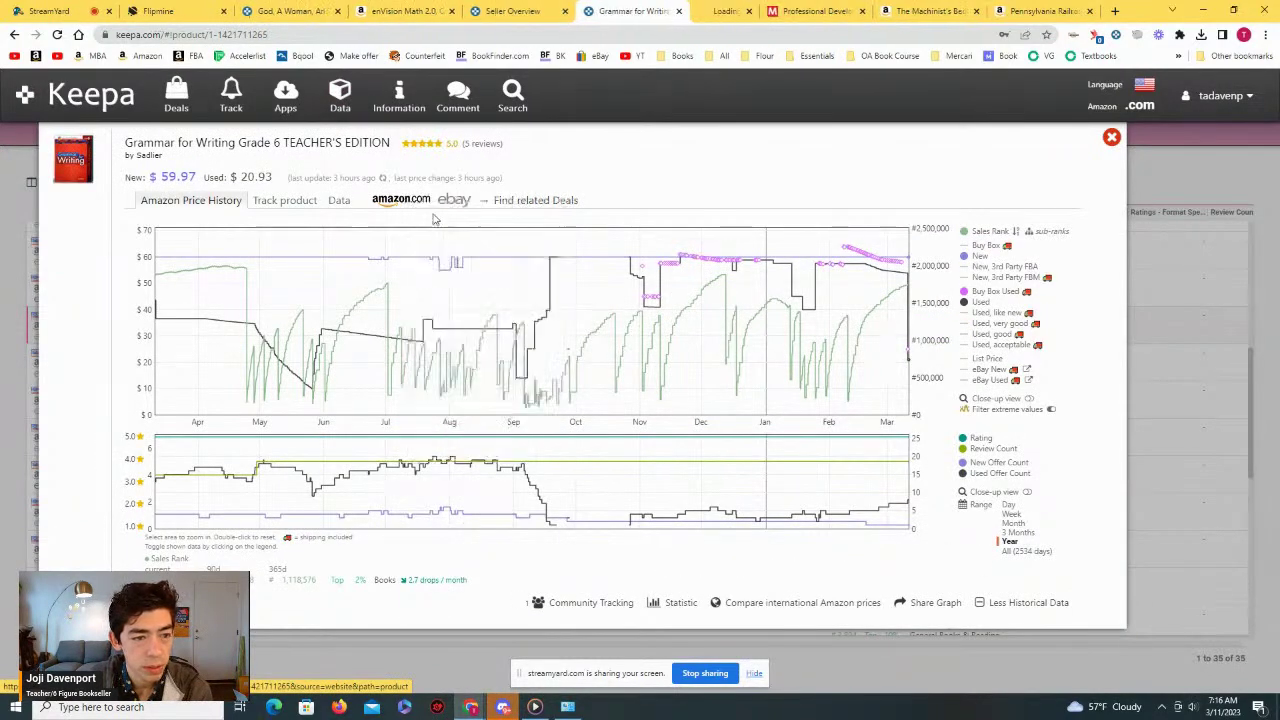
left_click(737, 8)
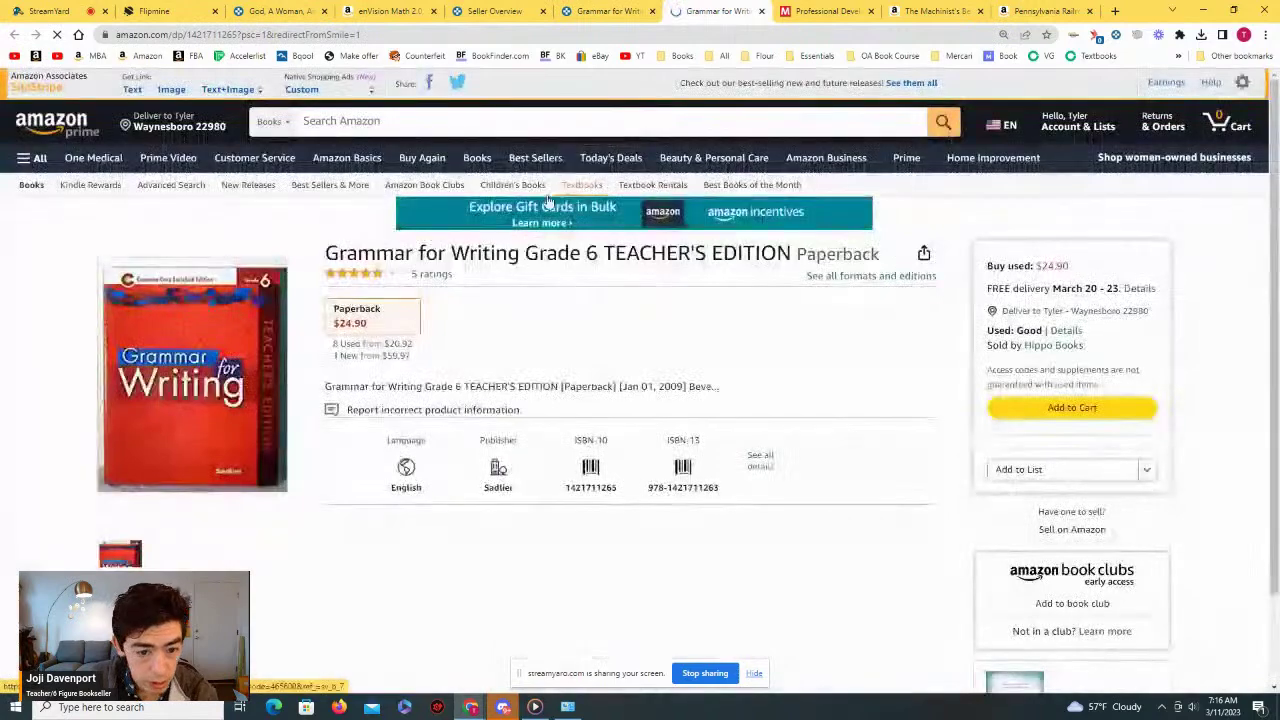
Step: Inspect the used offers for Grammar for Writing Grade 6, checking the price and condition of HPB-Red's copy
left_click(398, 350)
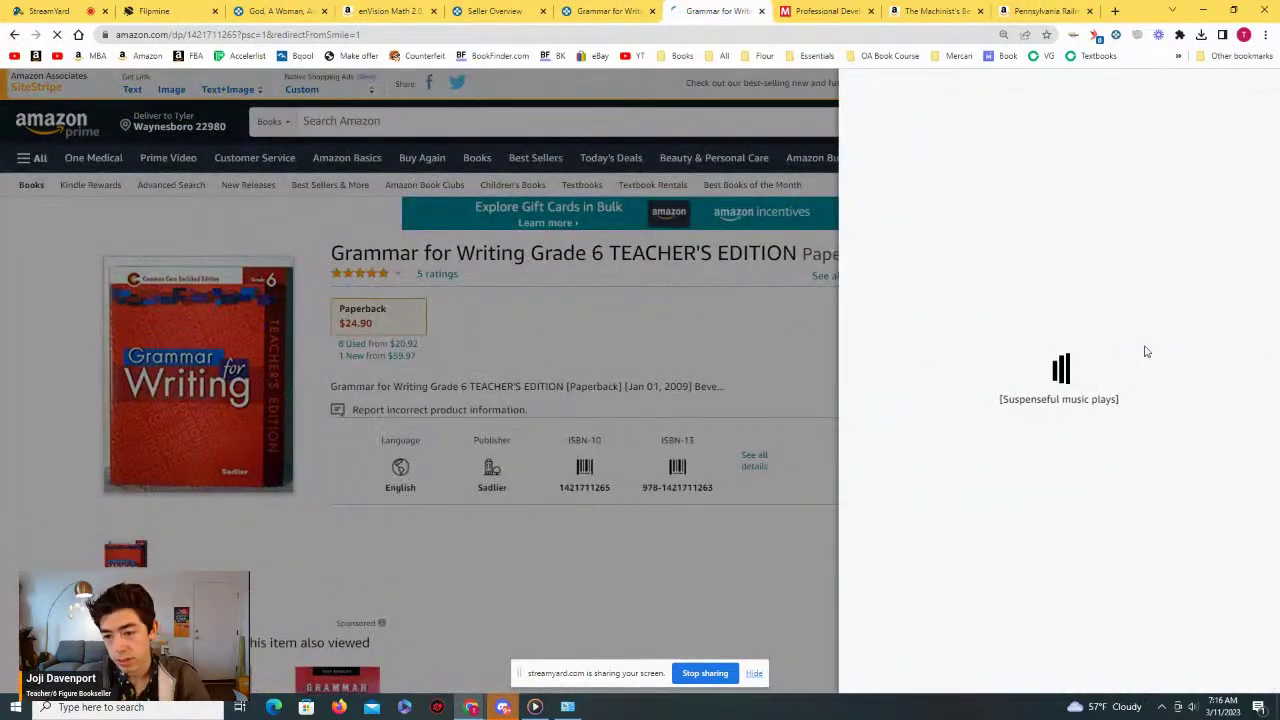
scroll(1150, 350, "down", 3)
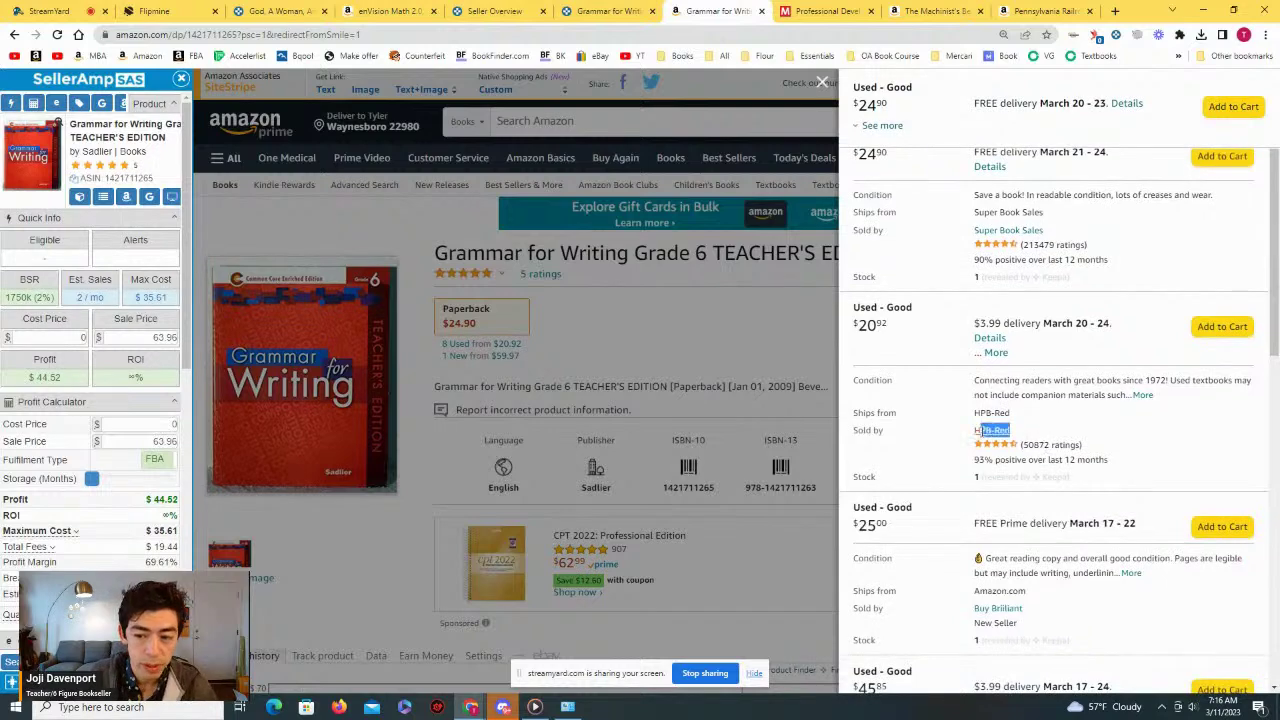
scroll(1089, 424, "up", 2)
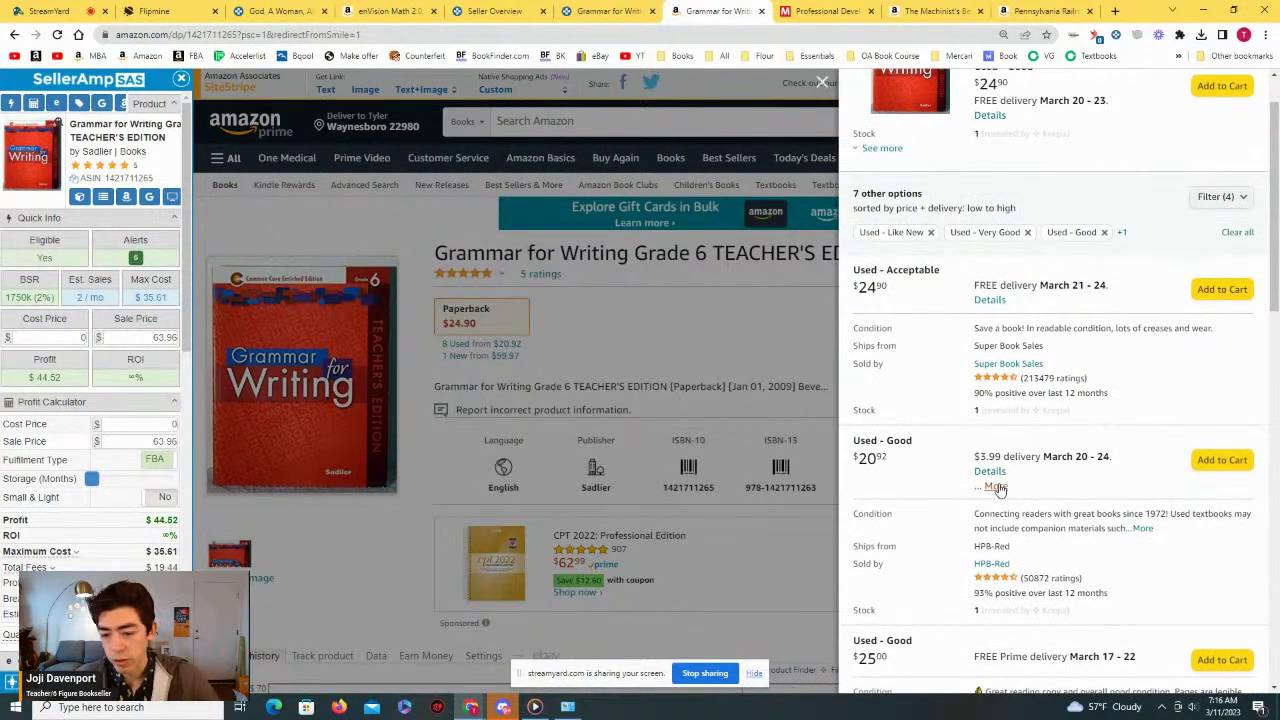
Step: Close the used offers and examine the latest used-price drop and the October-to-March stretch of Grammar for Writing's price graph
scroll(1010, 368, "down", 1)
left_click(820, 320)
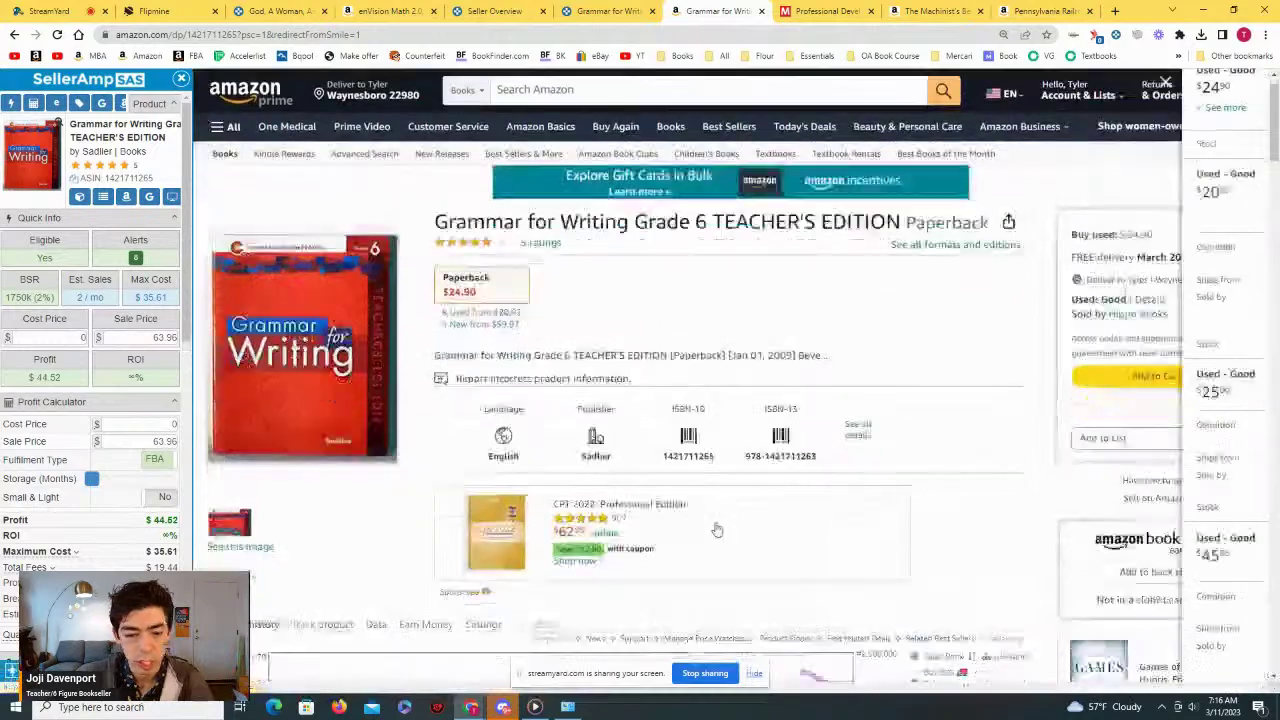
scroll(818, 317, "down", 5)
left_click_drag(818, 317, 848, 340)
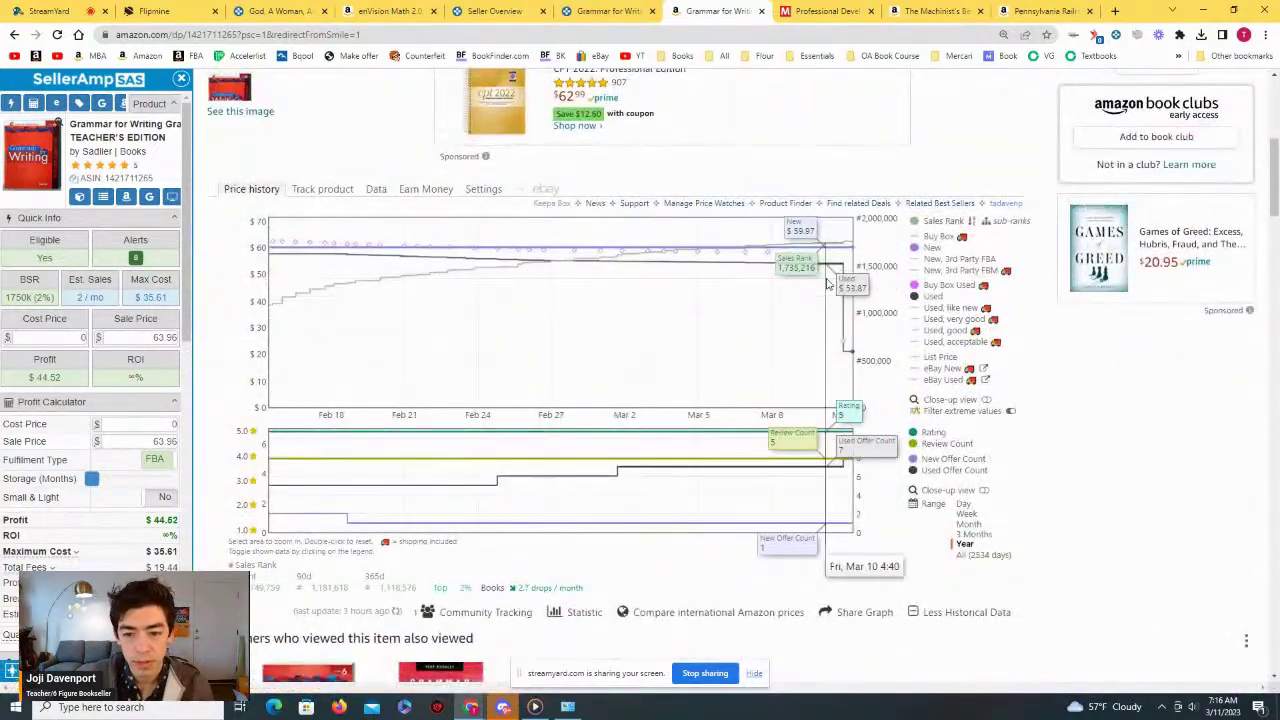
double_click(847, 340)
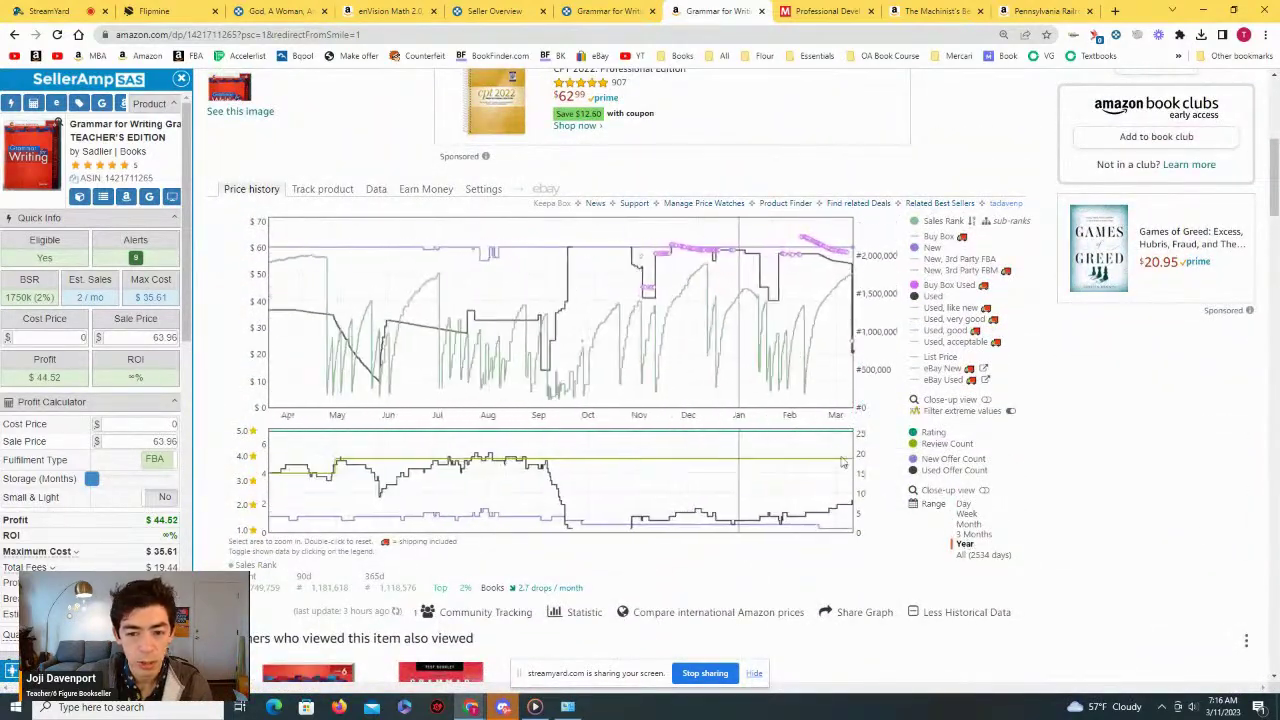
left_click_drag(617, 314, 845, 320)
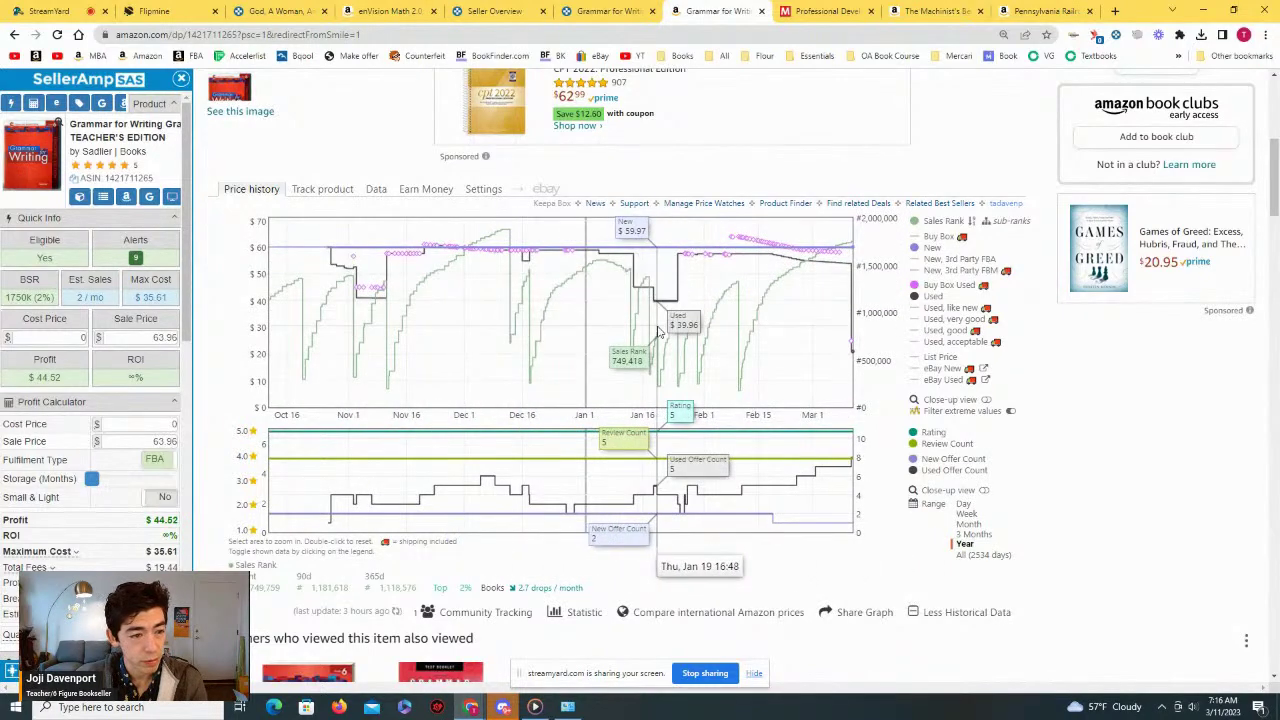
Step: Check the new-condition offer for Grammar for Writing Grade 6, then close it and return to the price graph
scroll(640, 330, "up", 4)
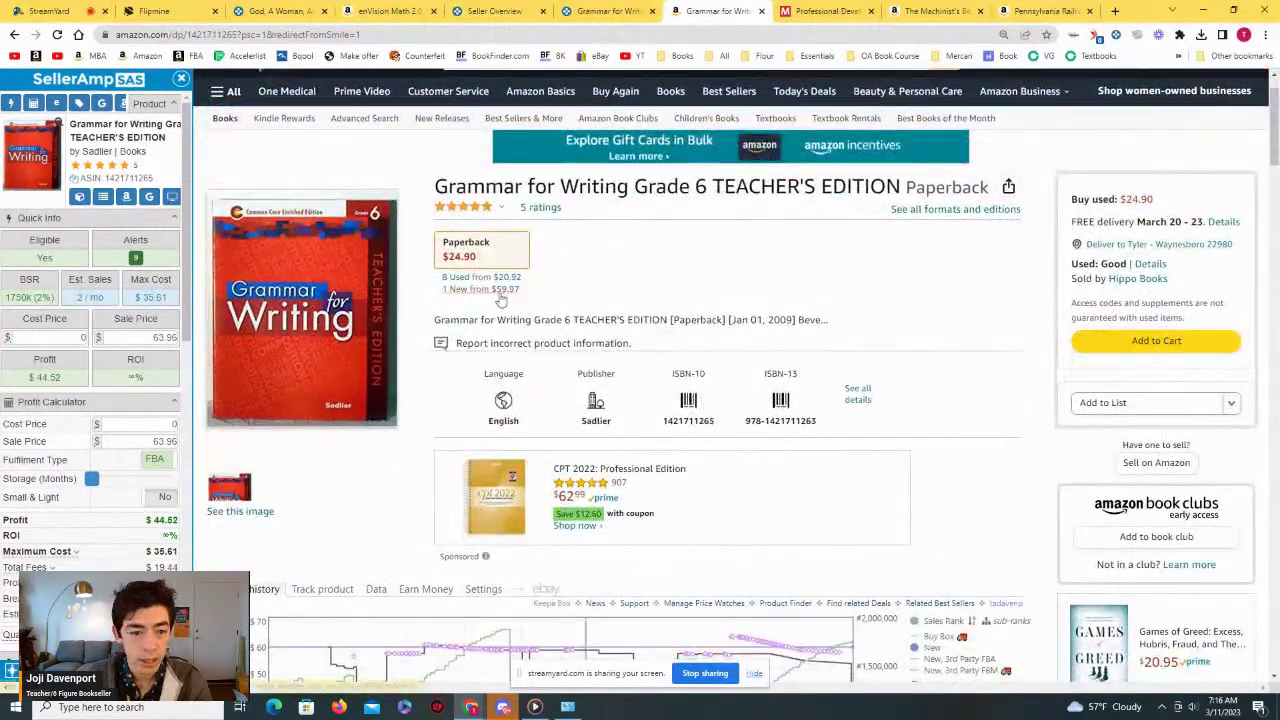
left_click(501, 293)
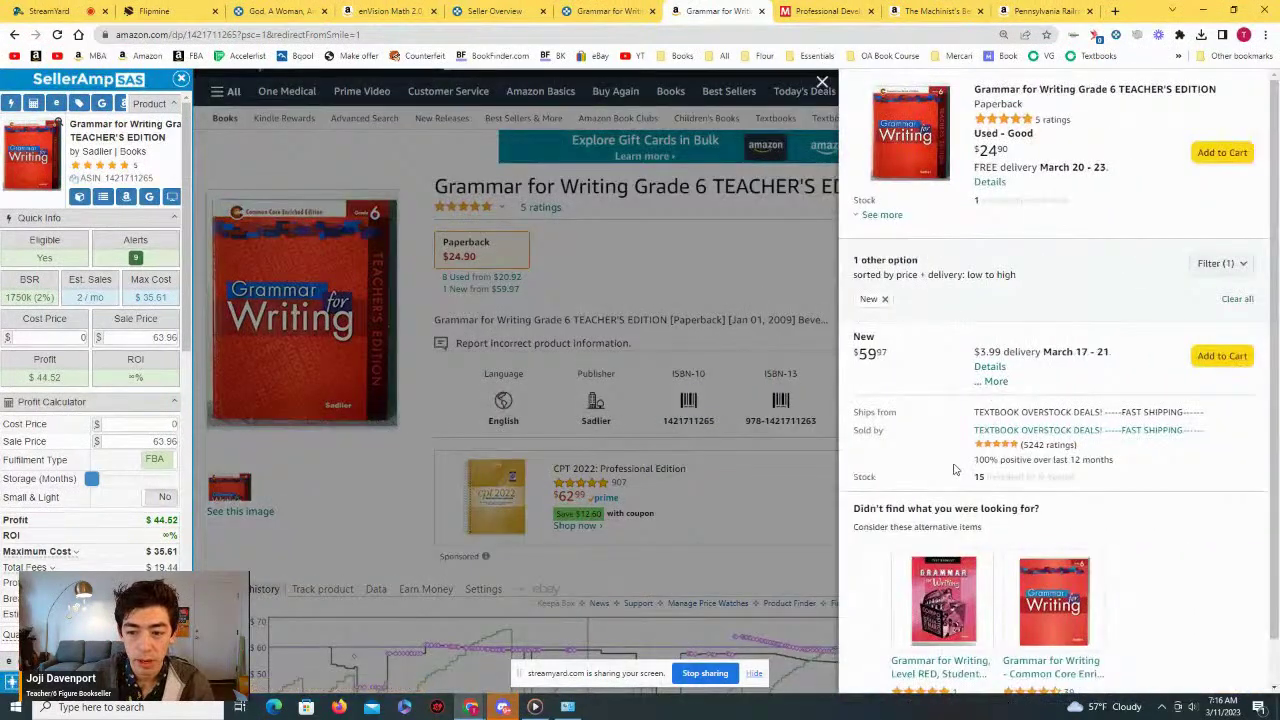
left_click(727, 457)
scroll(680, 420, "down", 5)
scroll(622, 370, "up", 1)
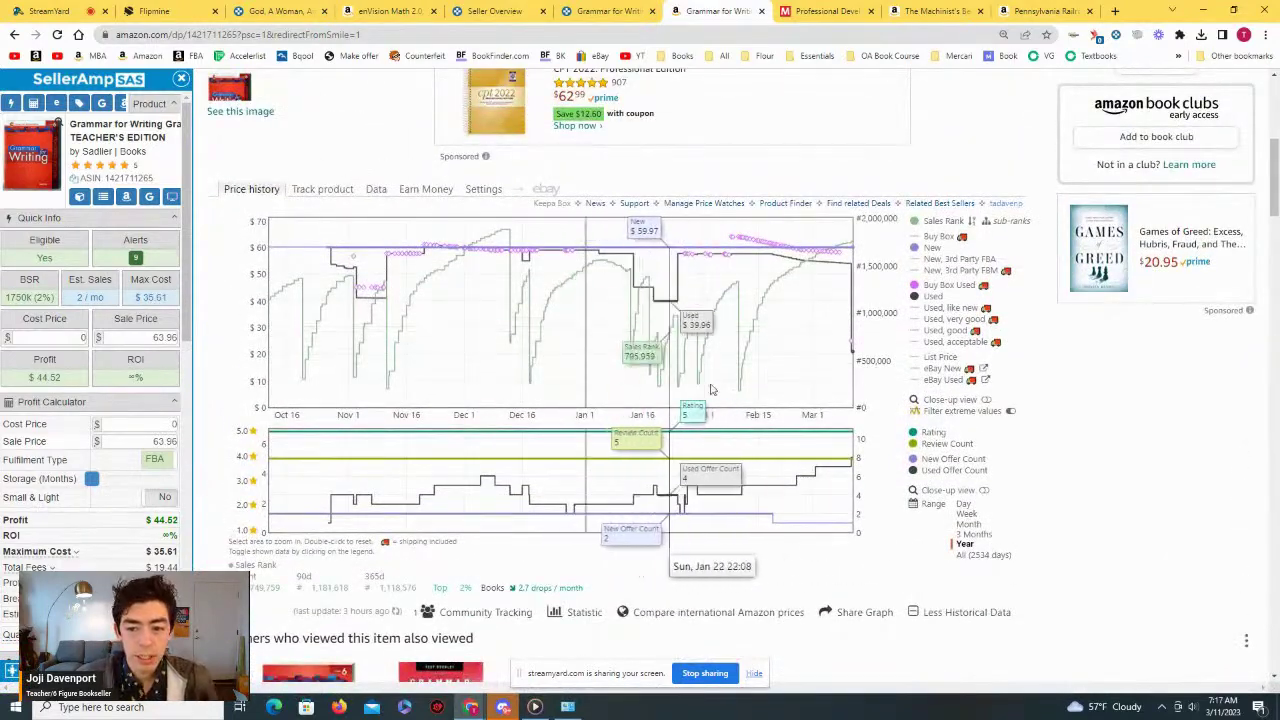
Step: Examine last spring's used-price dip in the one-year range, then the 2019 to 2022 stretch of the full price history
left_click(966, 544)
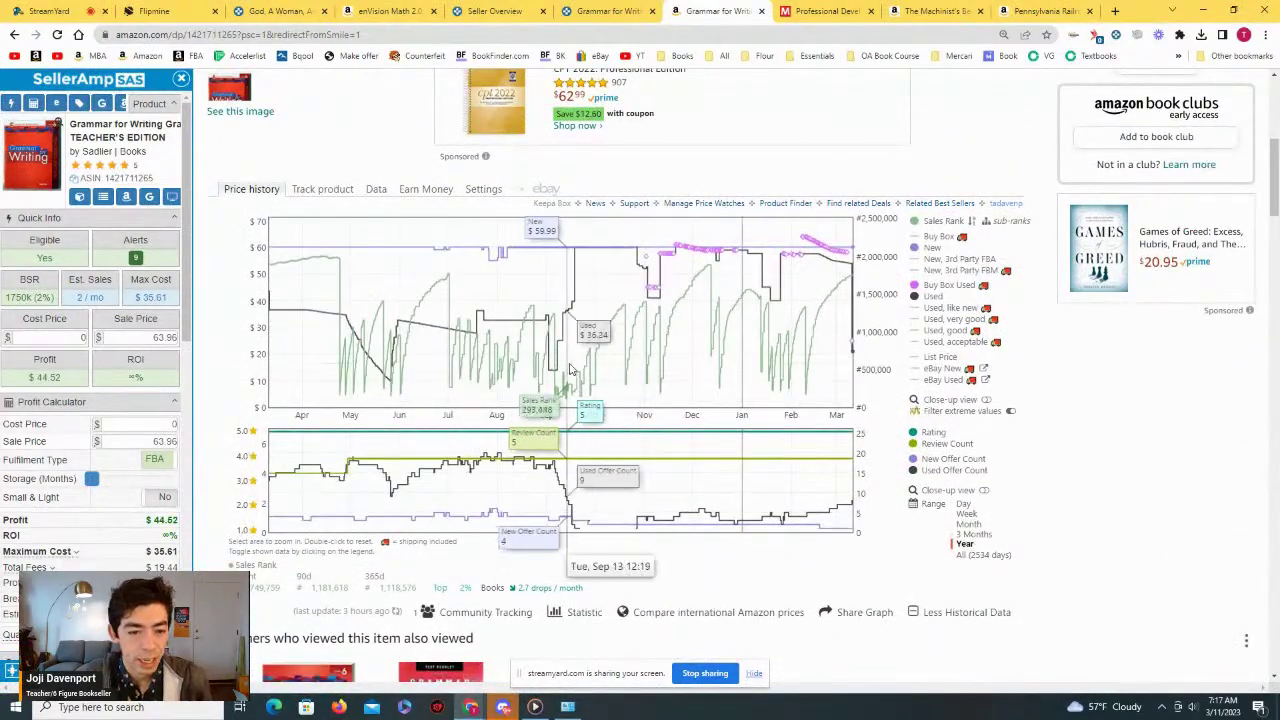
left_click_drag(443, 380, 290, 380)
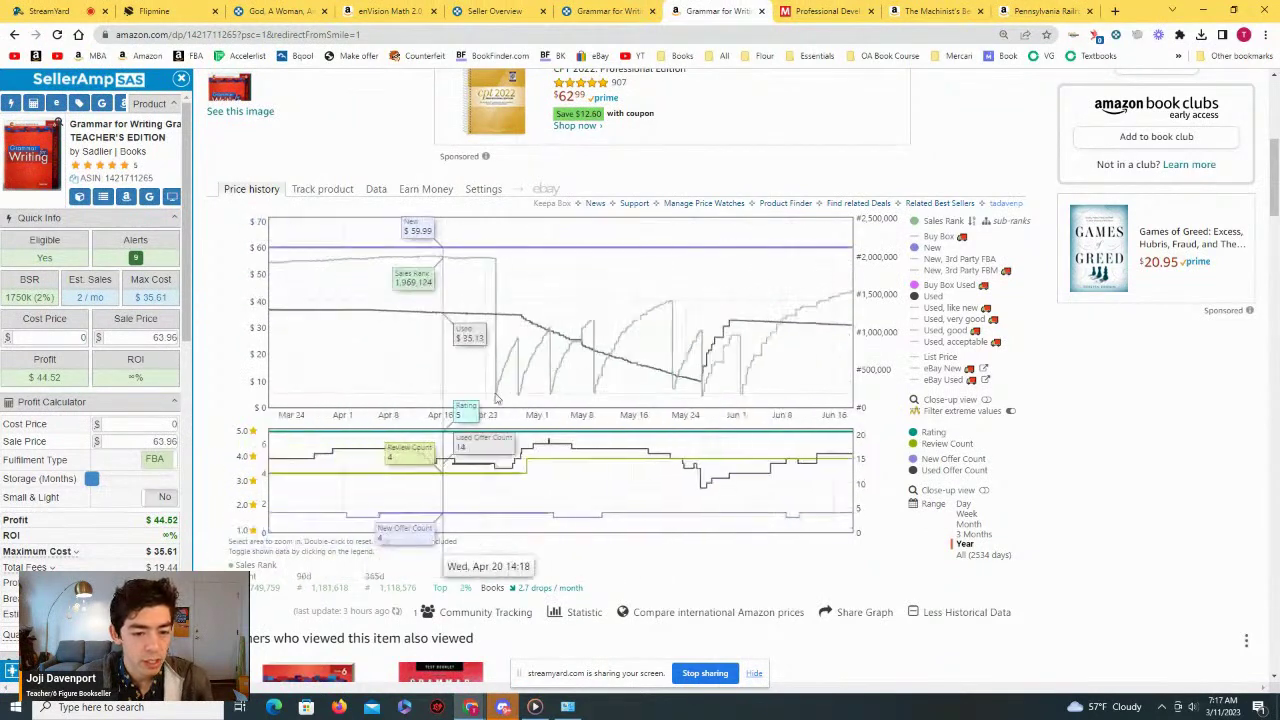
double_click(701, 395)
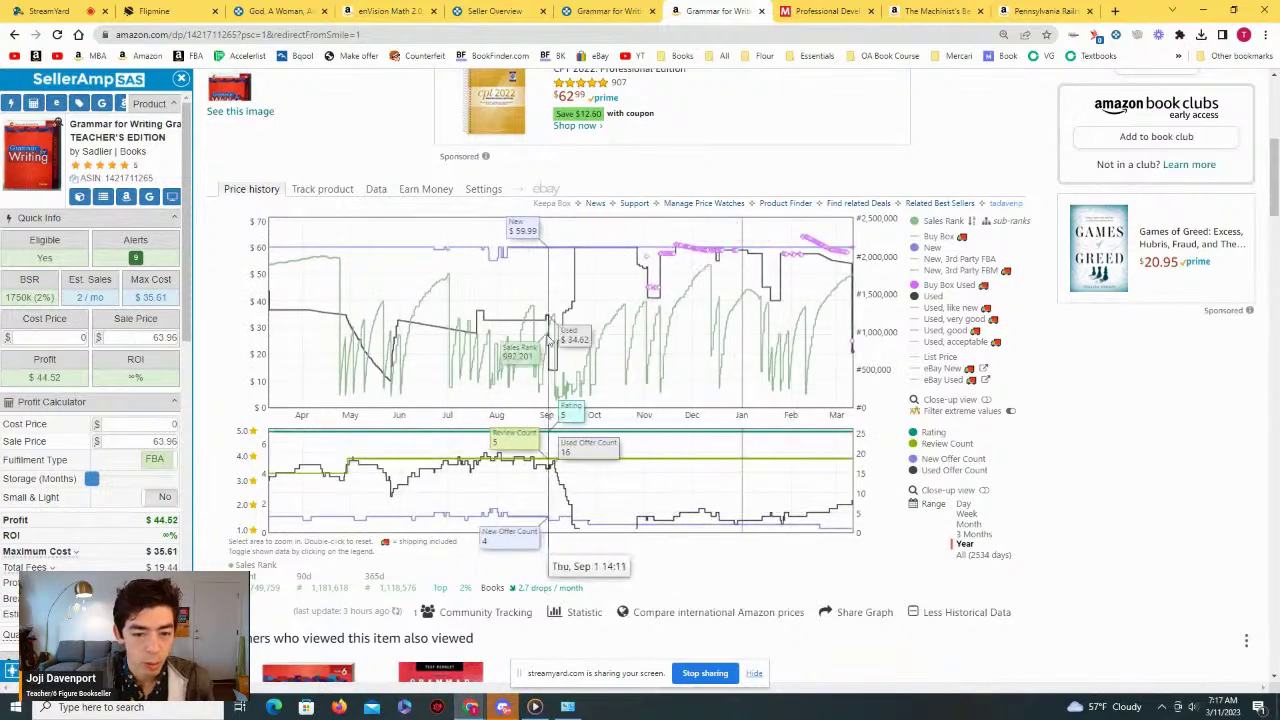
left_click(975, 554)
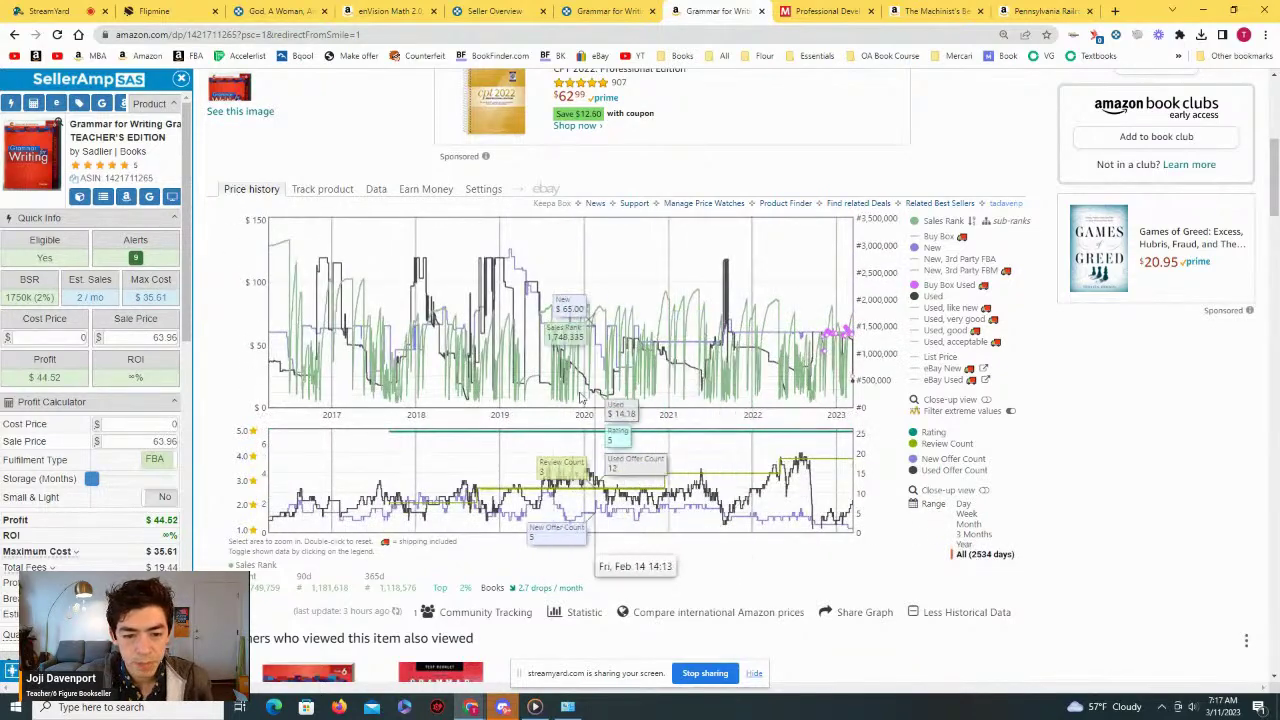
left_click_drag(530, 397, 804, 397)
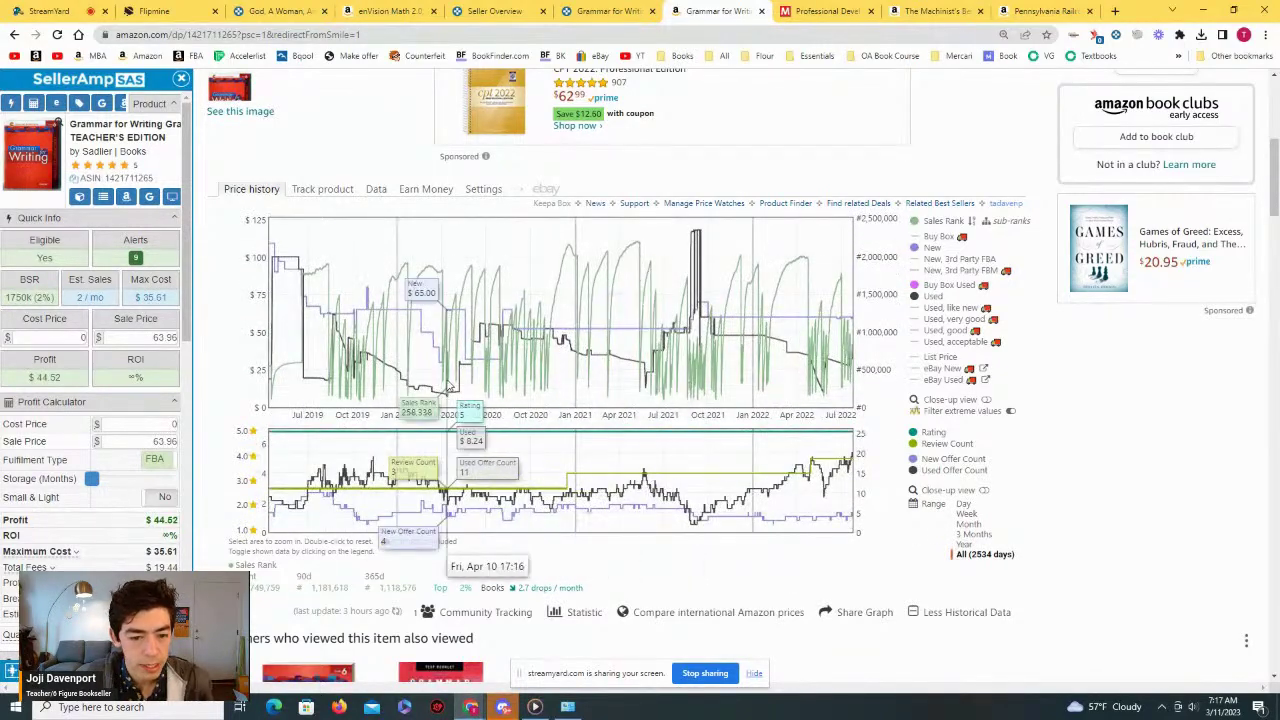
Step: Check the community tracking's desired used price and glance at the product tracking form before returning to the price history
scroll(447, 485, "down", 2)
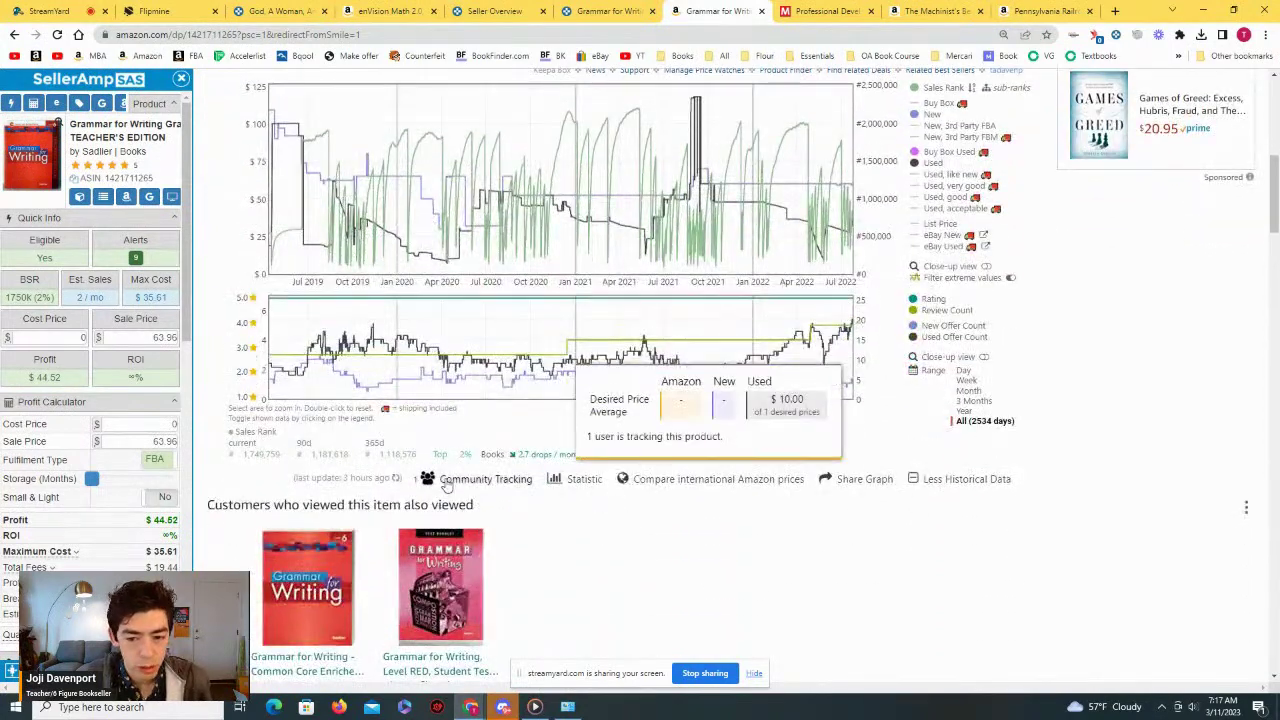
scroll(447, 485, "up", 3)
left_click(318, 256)
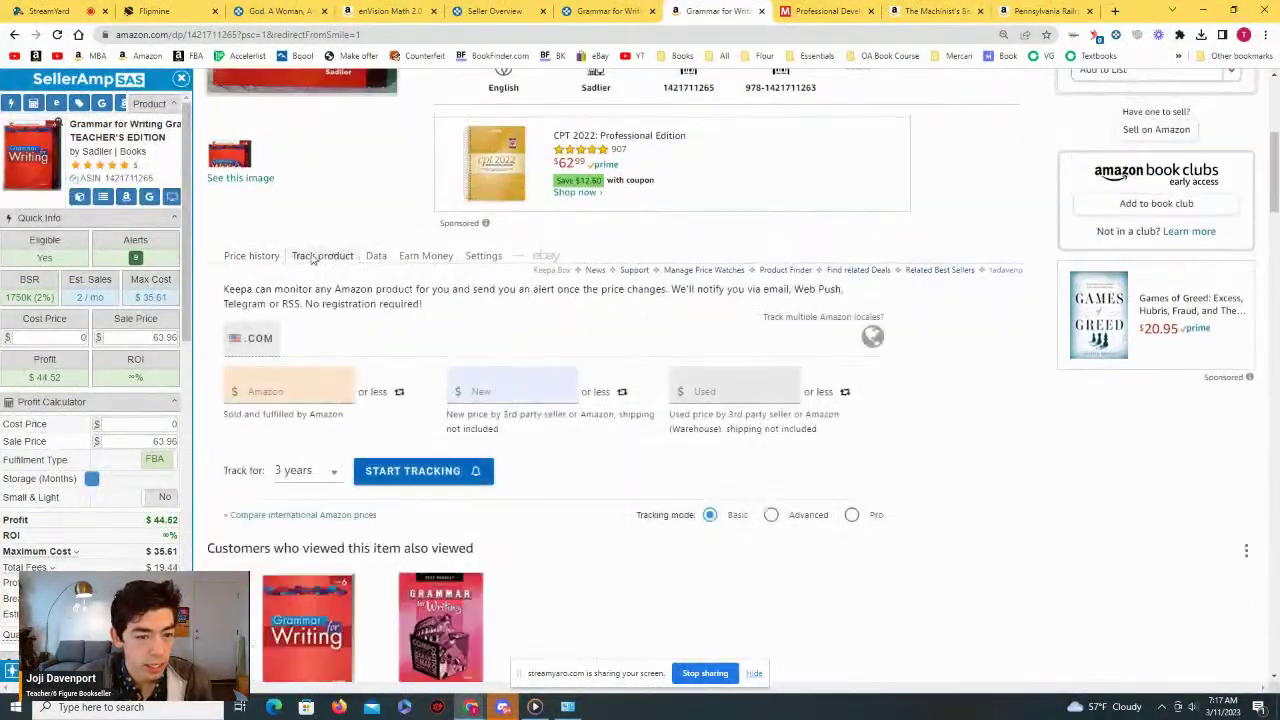
left_click(251, 256)
scroll(457, 490, "down", 3)
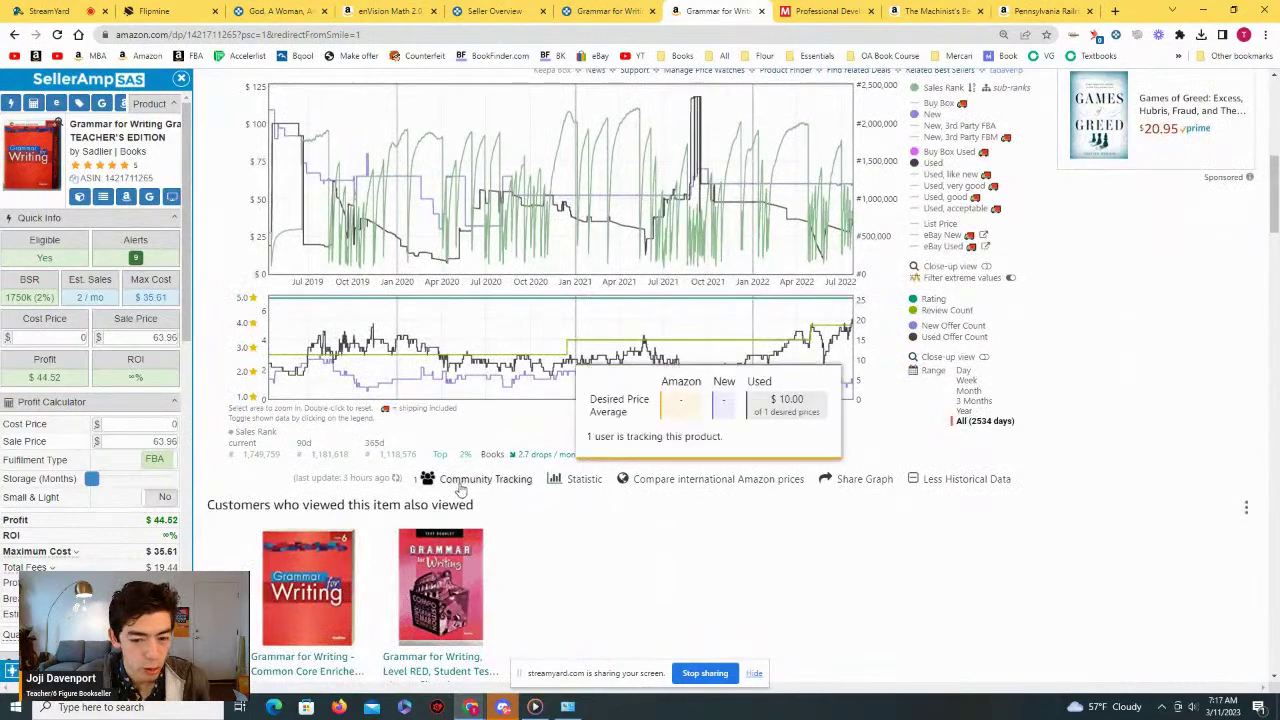
Step: Restore the full price history, inspect the used-price low of July to August 2018, and reset the range
left_click(979, 424)
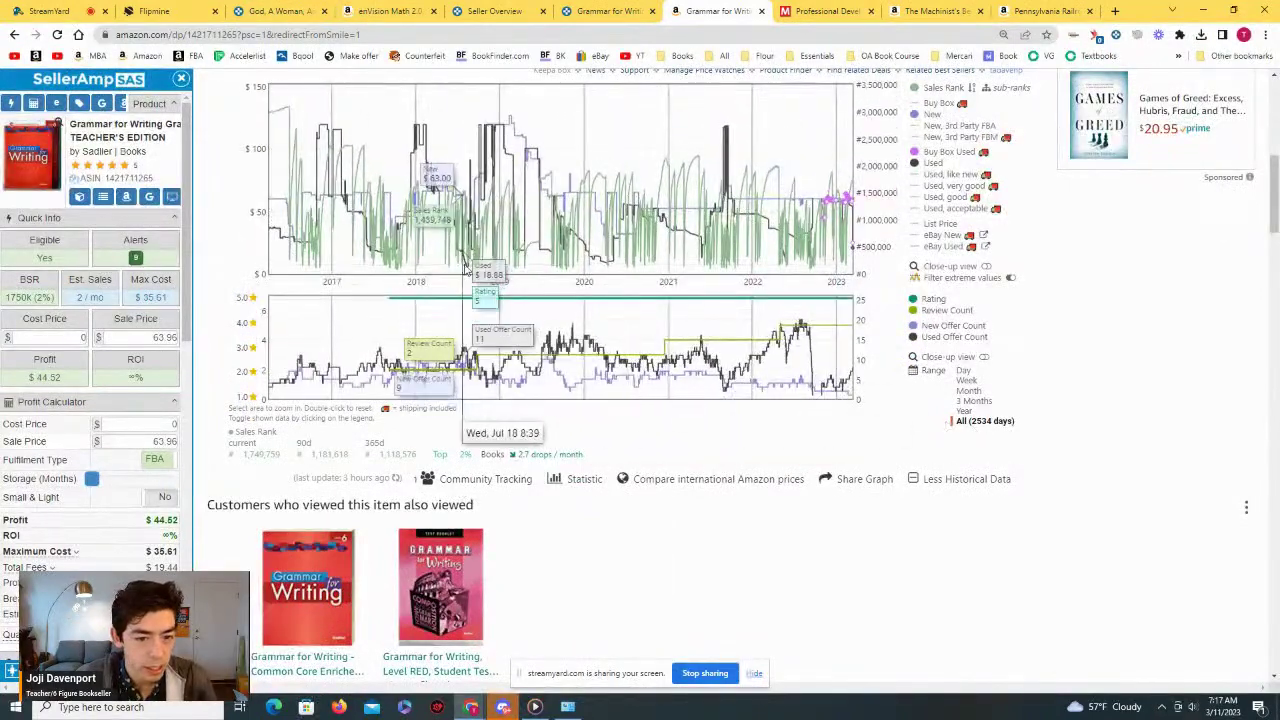
left_click_drag(465, 268, 473, 357)
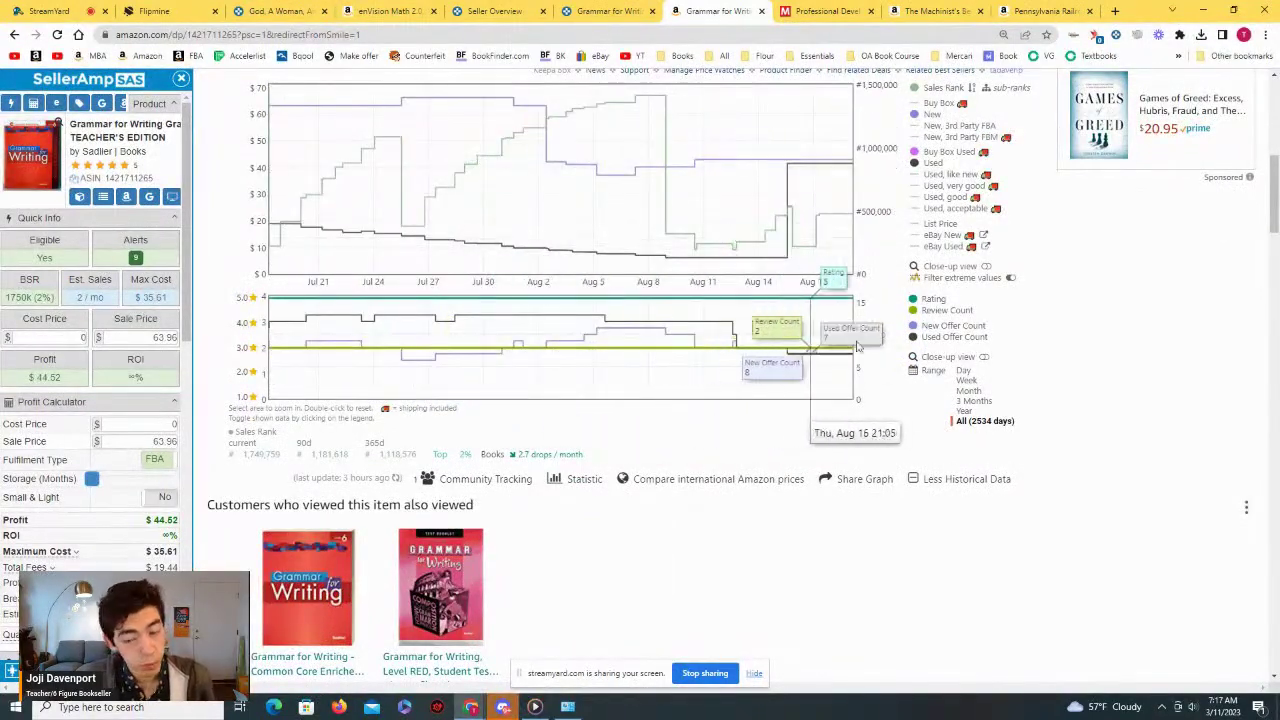
left_click(984, 420)
scroll(430, 271, "up", 3)
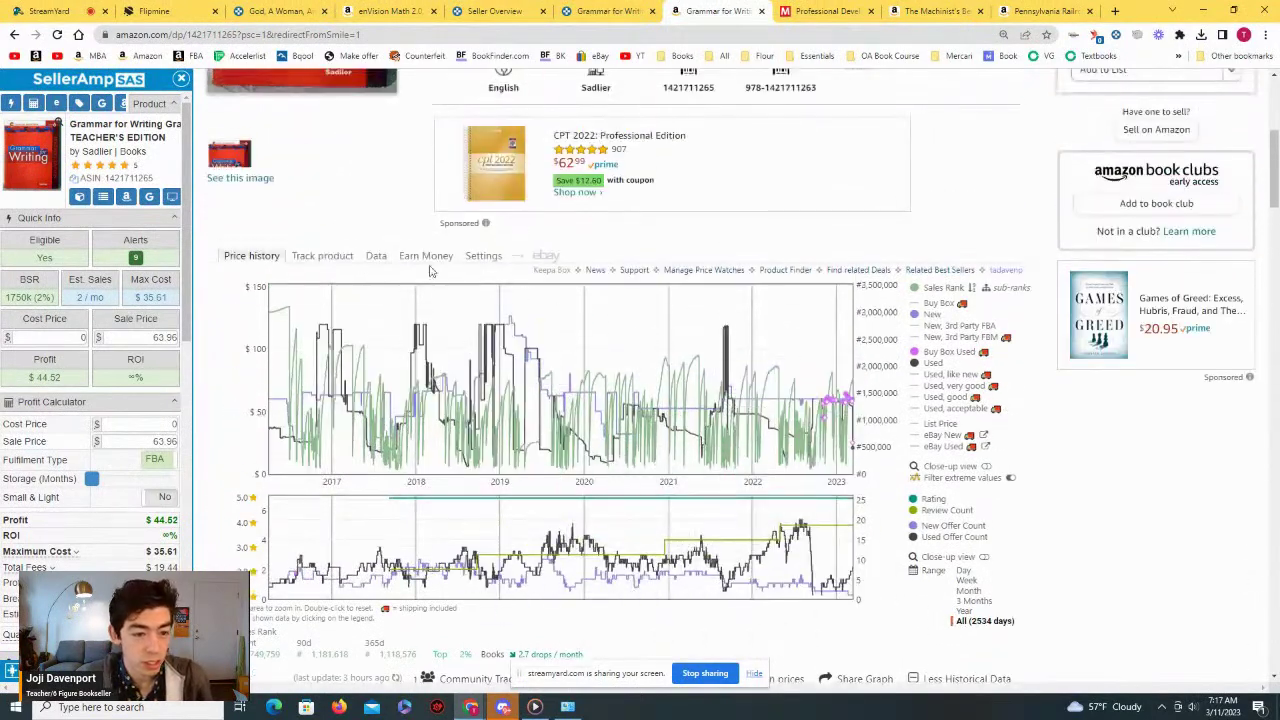
Step: Start tracking the book for 3 years with a used-price alert at $10 or less
left_click(322, 256)
left_click(762, 390)
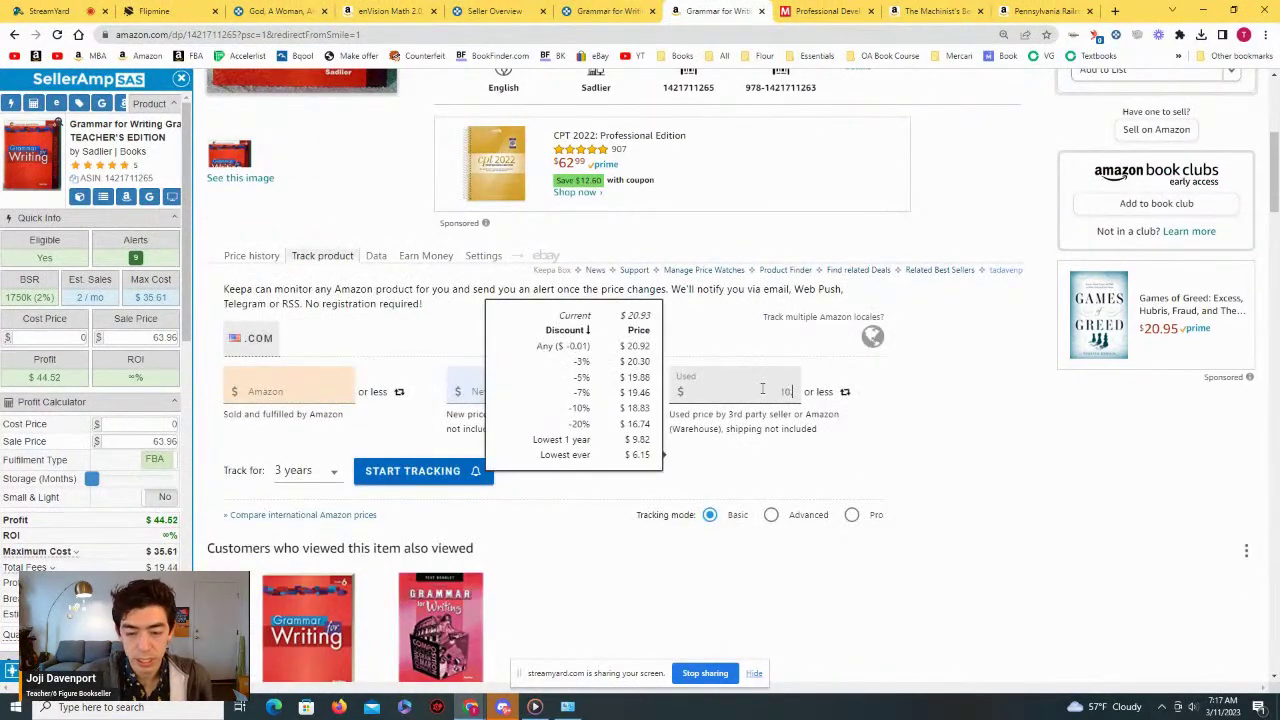
left_click(370, 468)
Step: Review the past year's price history and calculate the profit with a cost price of $24 and a sale price of $55
left_click(262, 257)
scroll(283, 290, "down", 1)
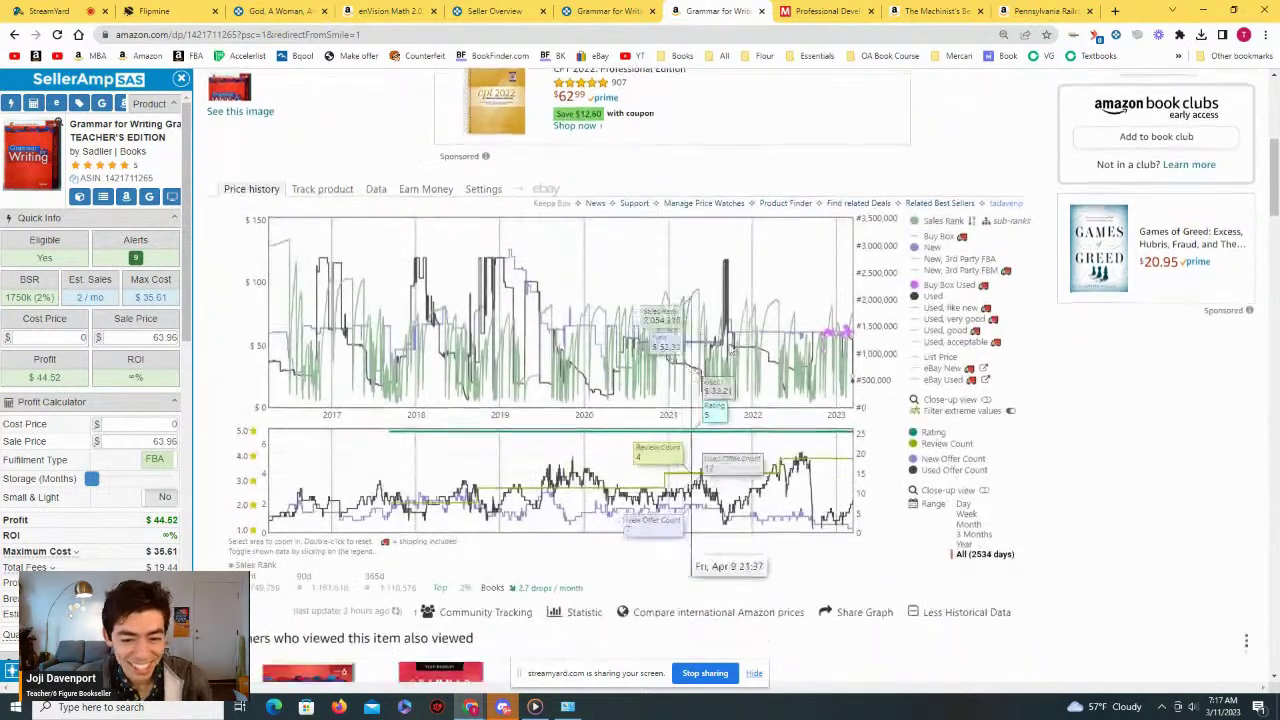
left_click(978, 545)
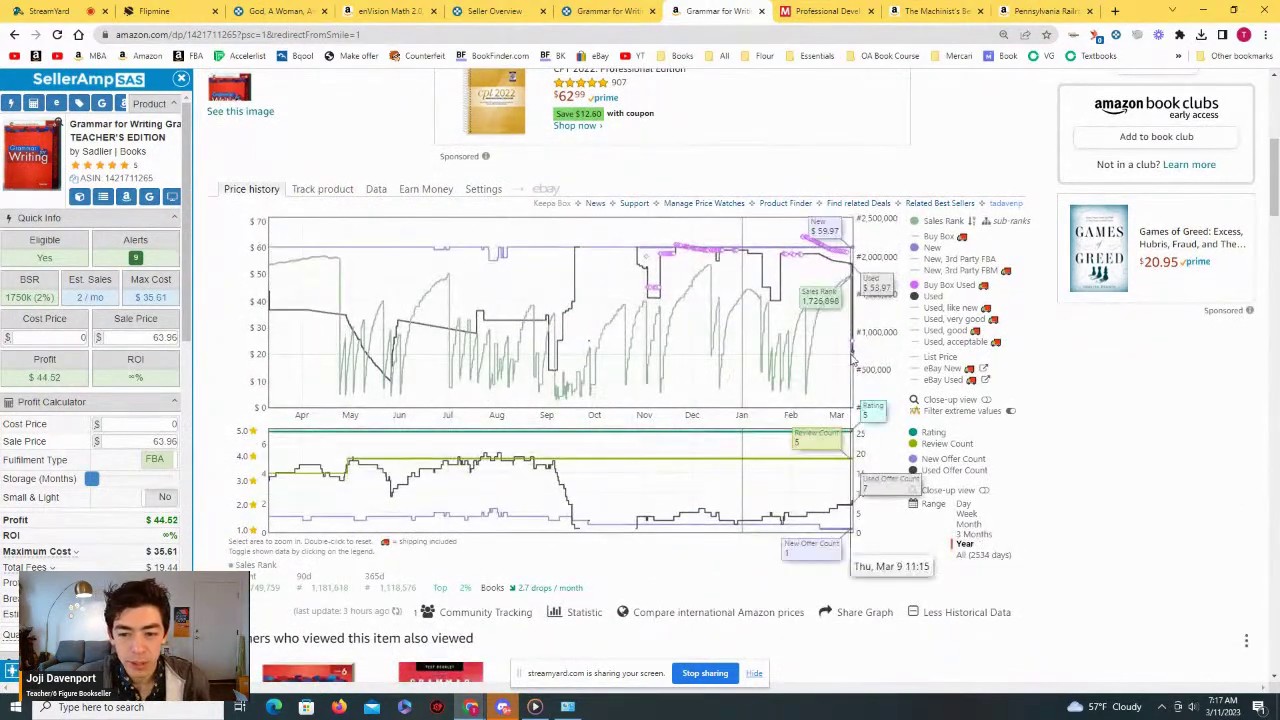
scroll(856, 360, "up", 3)
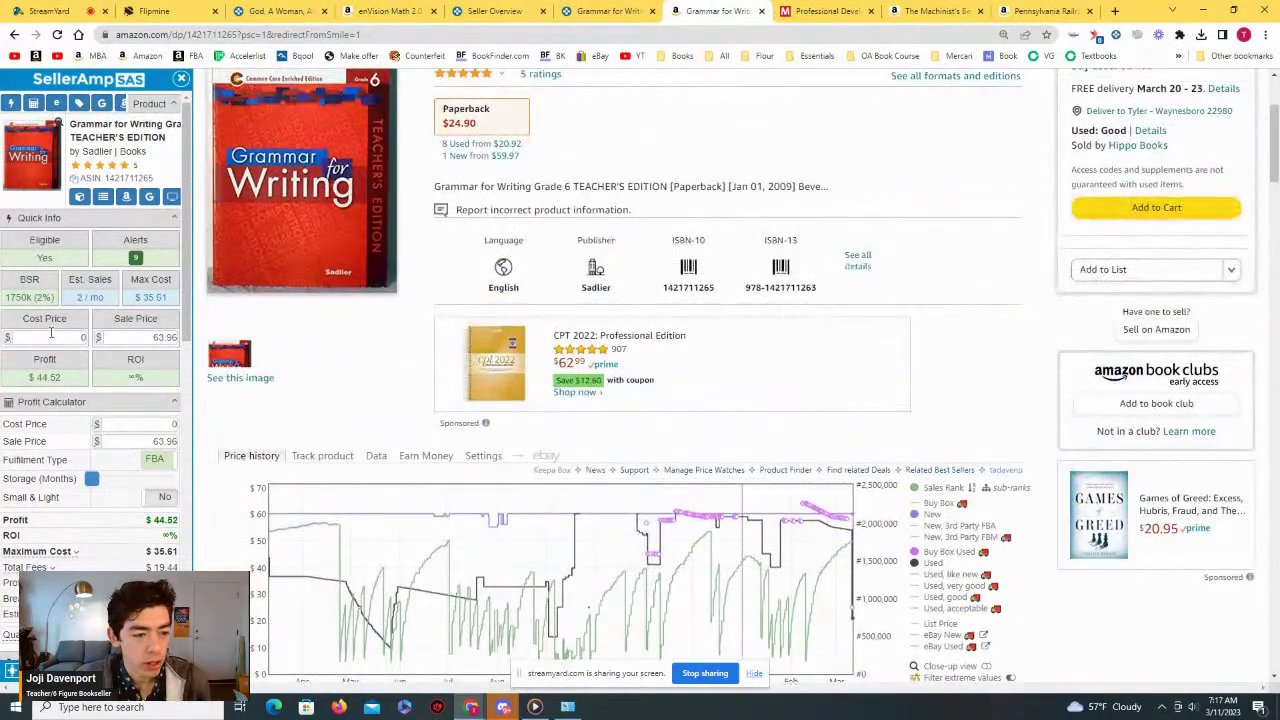
scroll(678, 290, "down", 3)
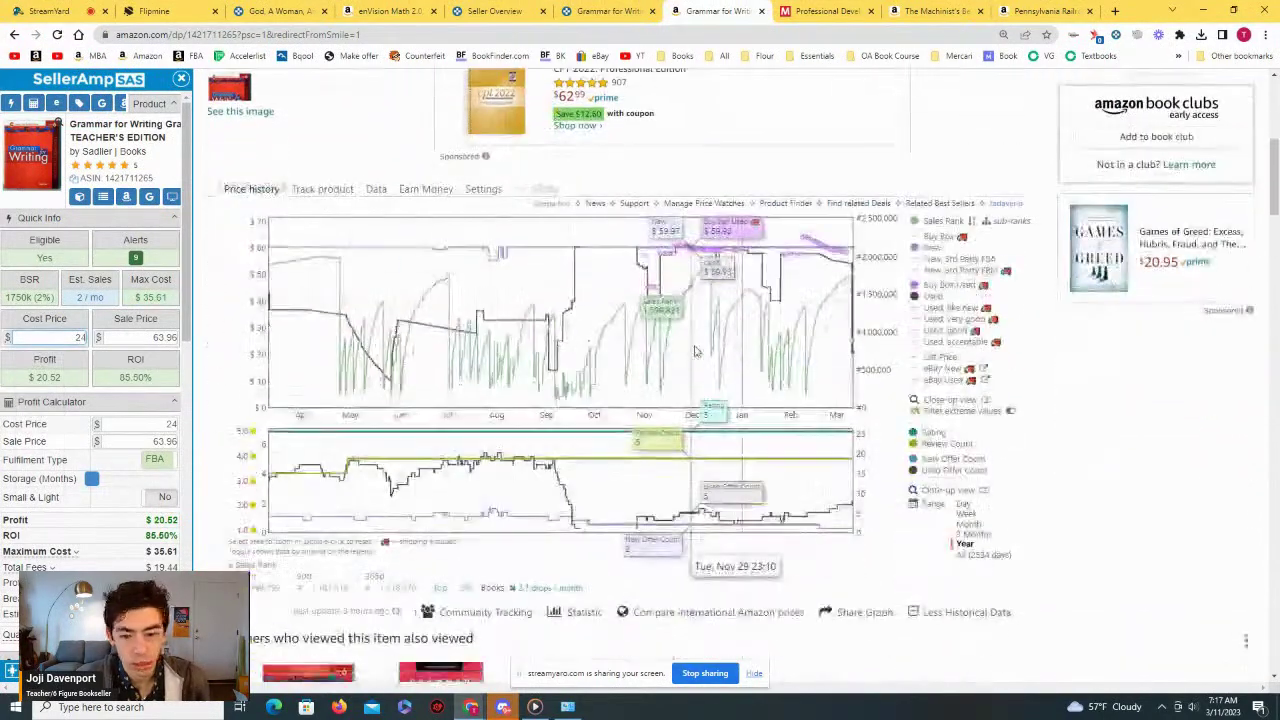
left_click(126, 337)
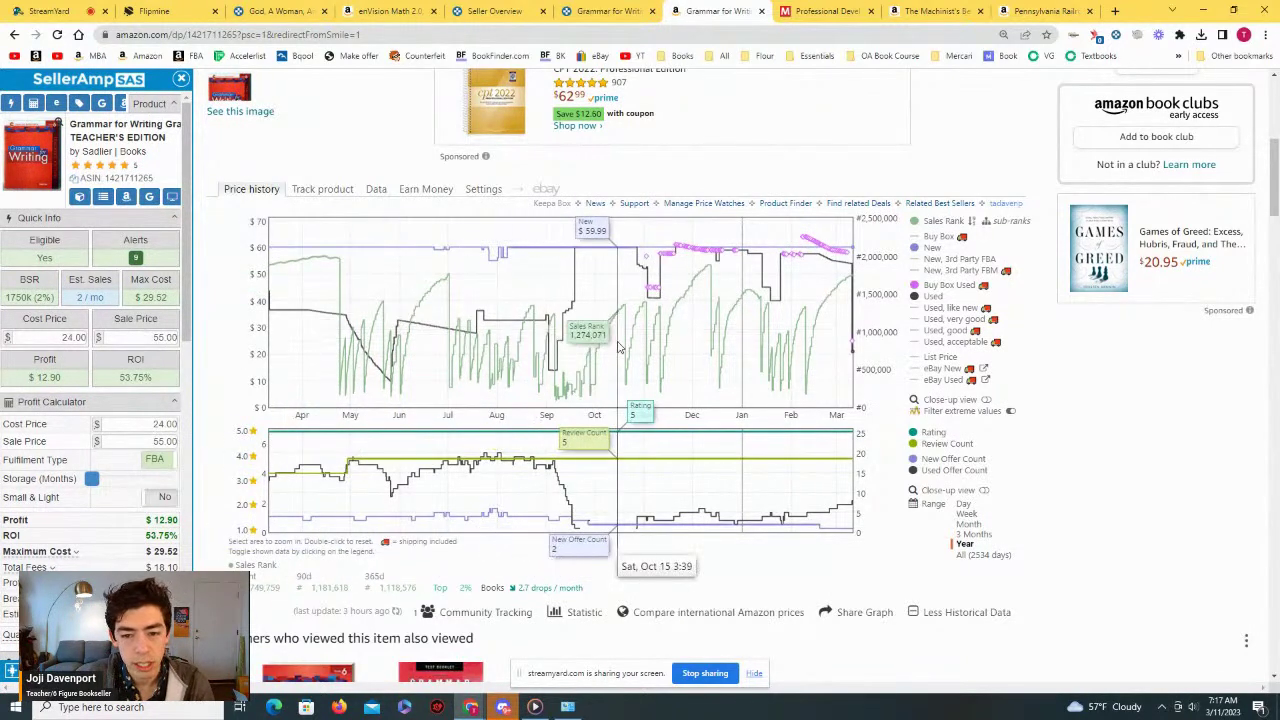
Step: Inspect the details and sellers of the used Buy Box offers from late November, early December and late January, closing each one
left_click(697, 253)
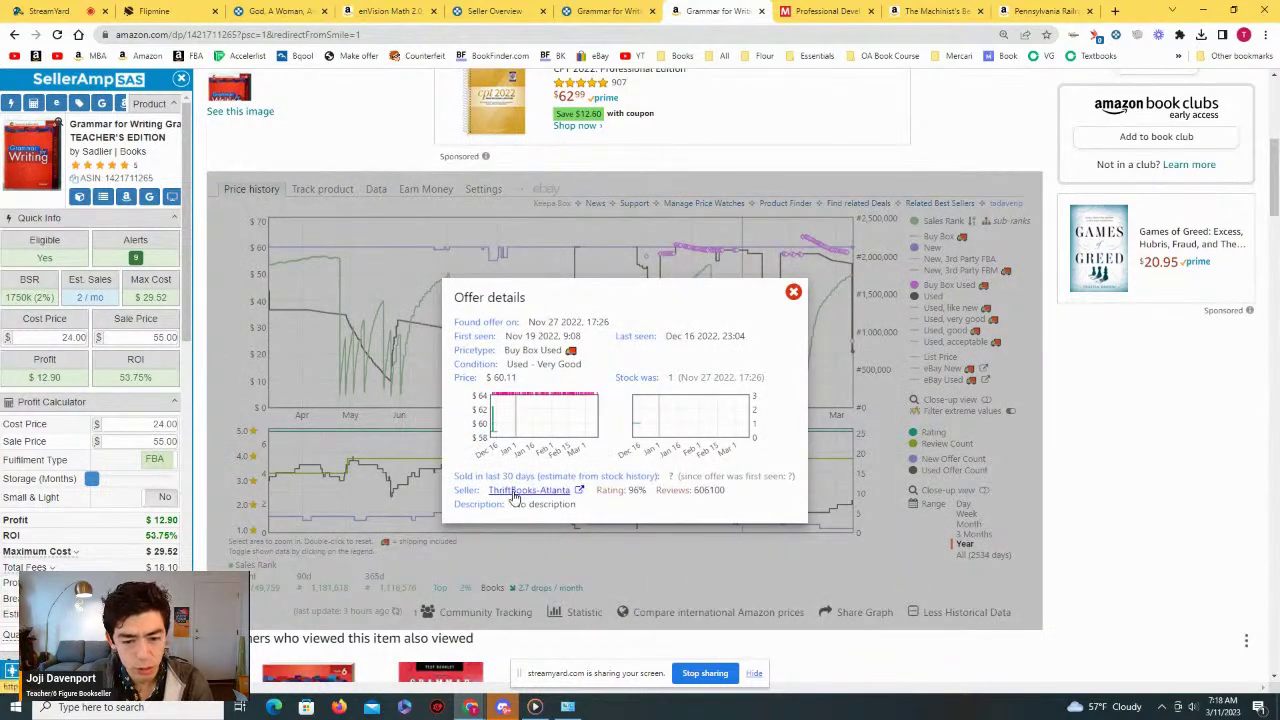
left_click(793, 292)
left_click(705, 260)
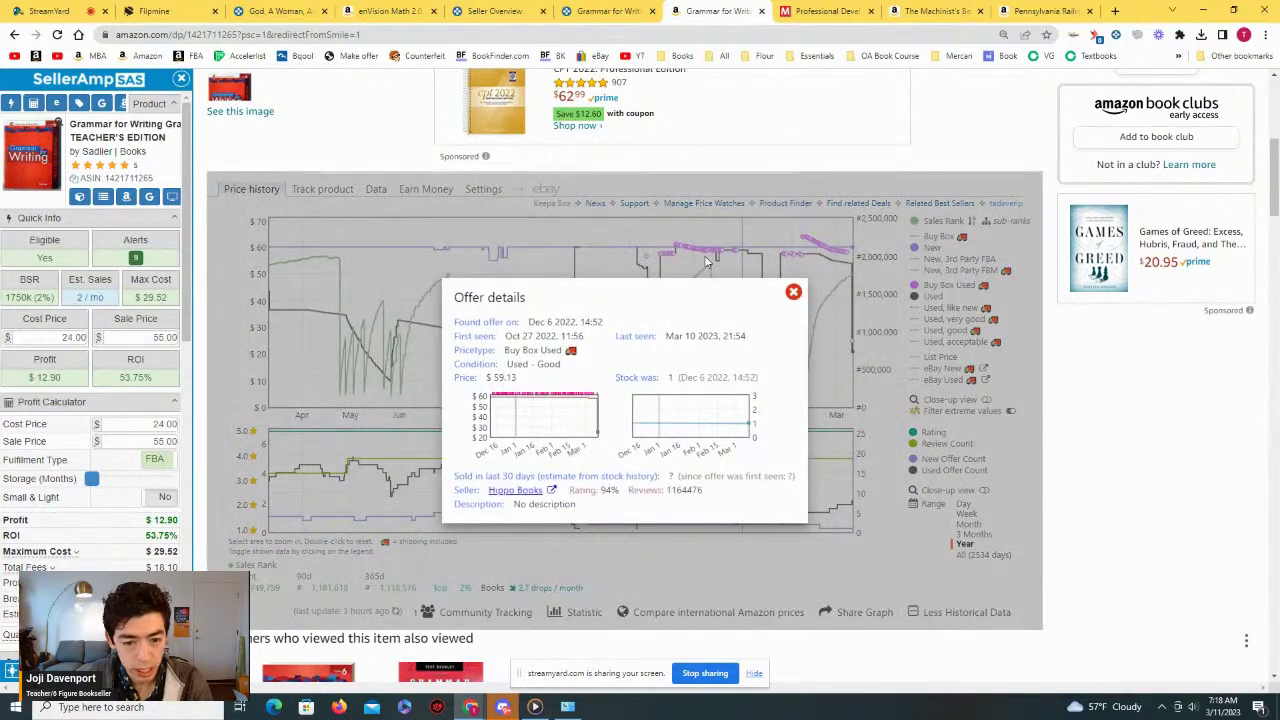
left_click(793, 292)
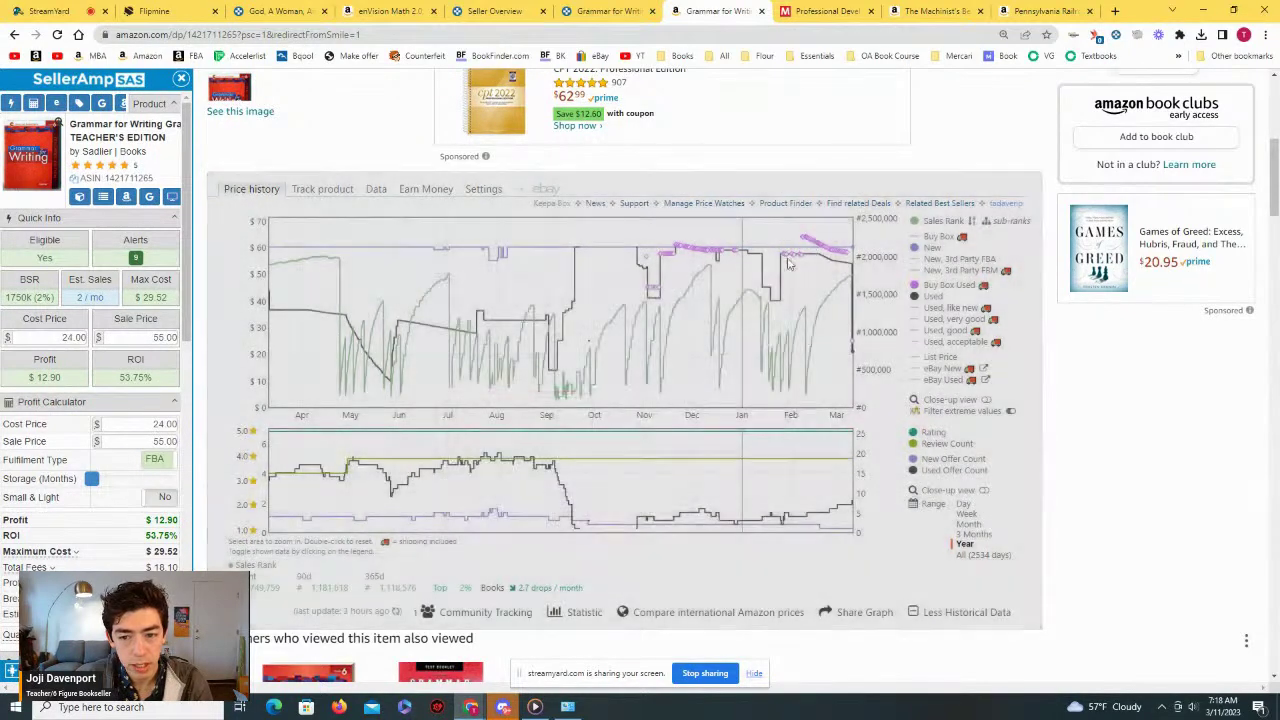
left_click(789, 261)
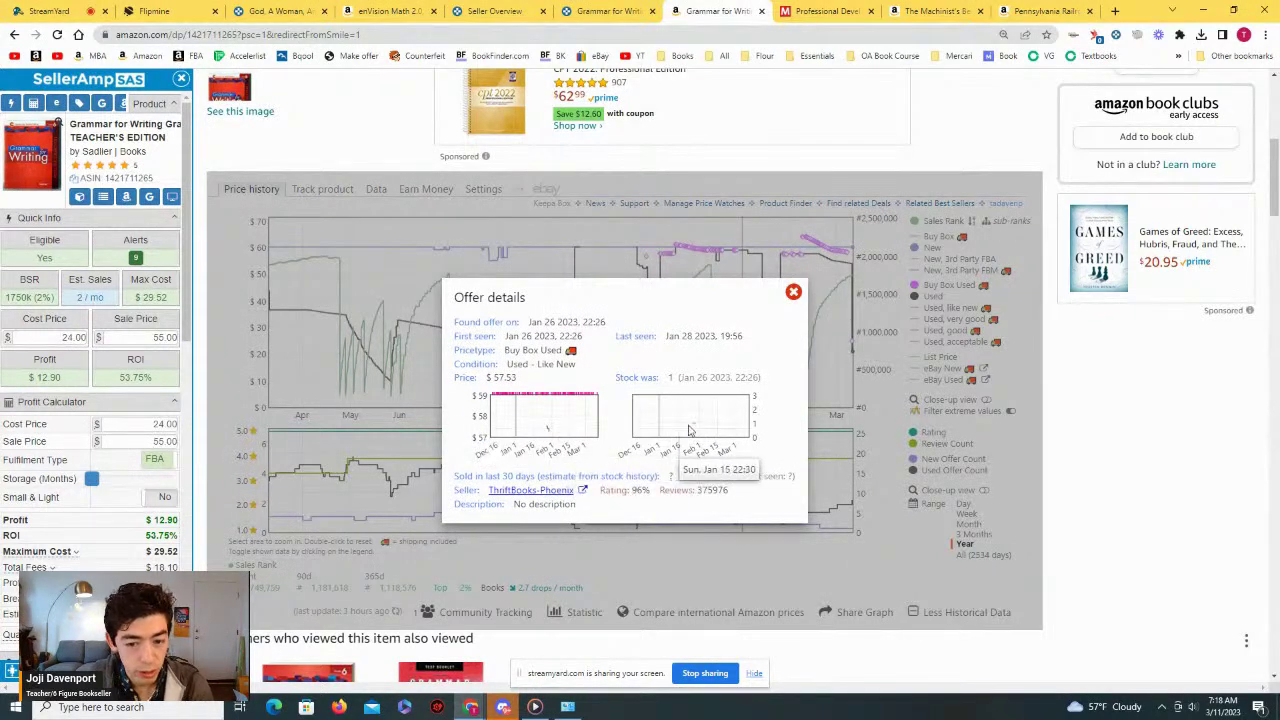
left_click(791, 293)
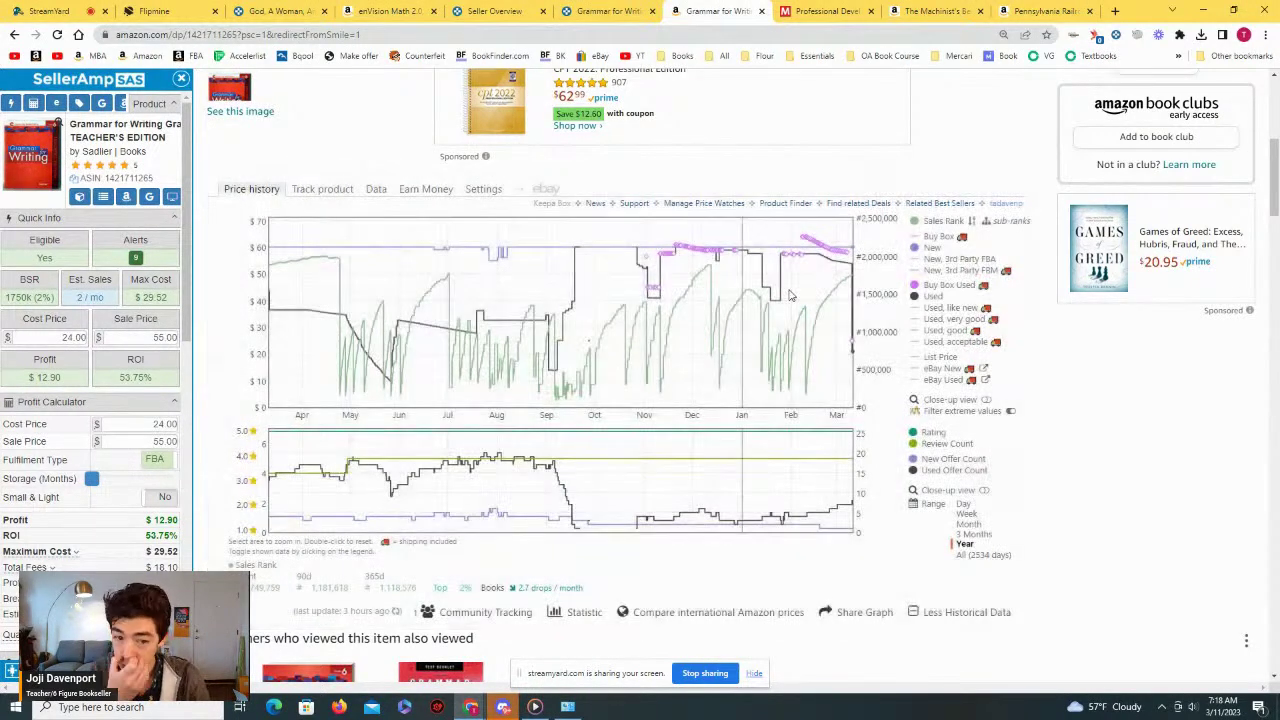
Step: Compare the full and one-year price histories and used offer counts of Grammar for Writing once more
scroll(810, 470, "down", 1)
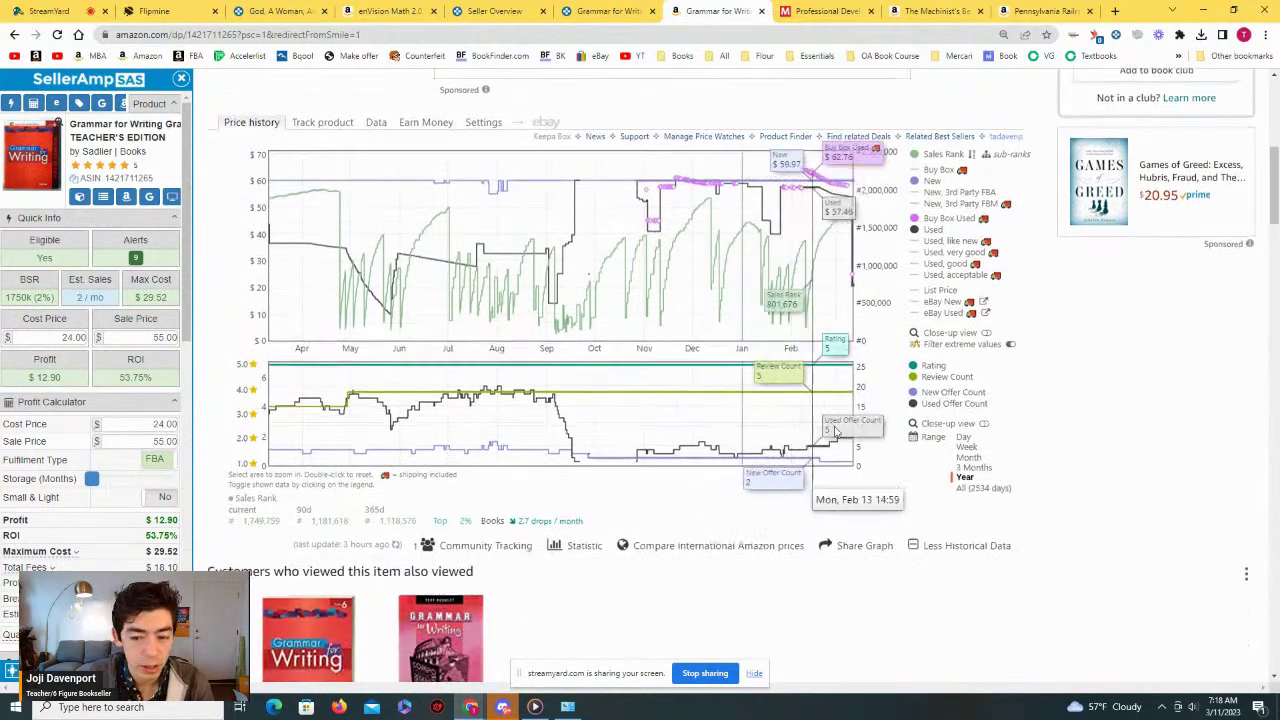
left_click(976, 488)
left_click(964, 477)
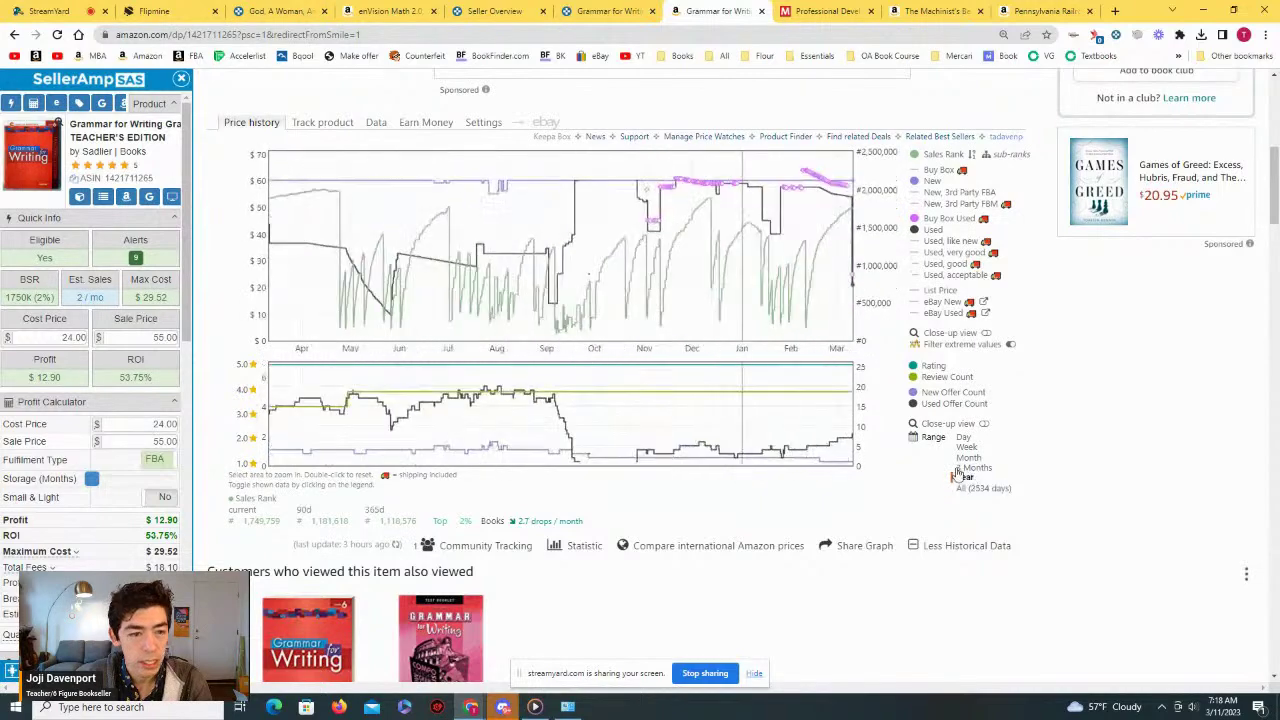
scroll(863, 398, "up", 1)
scroll(863, 398, "up", 5)
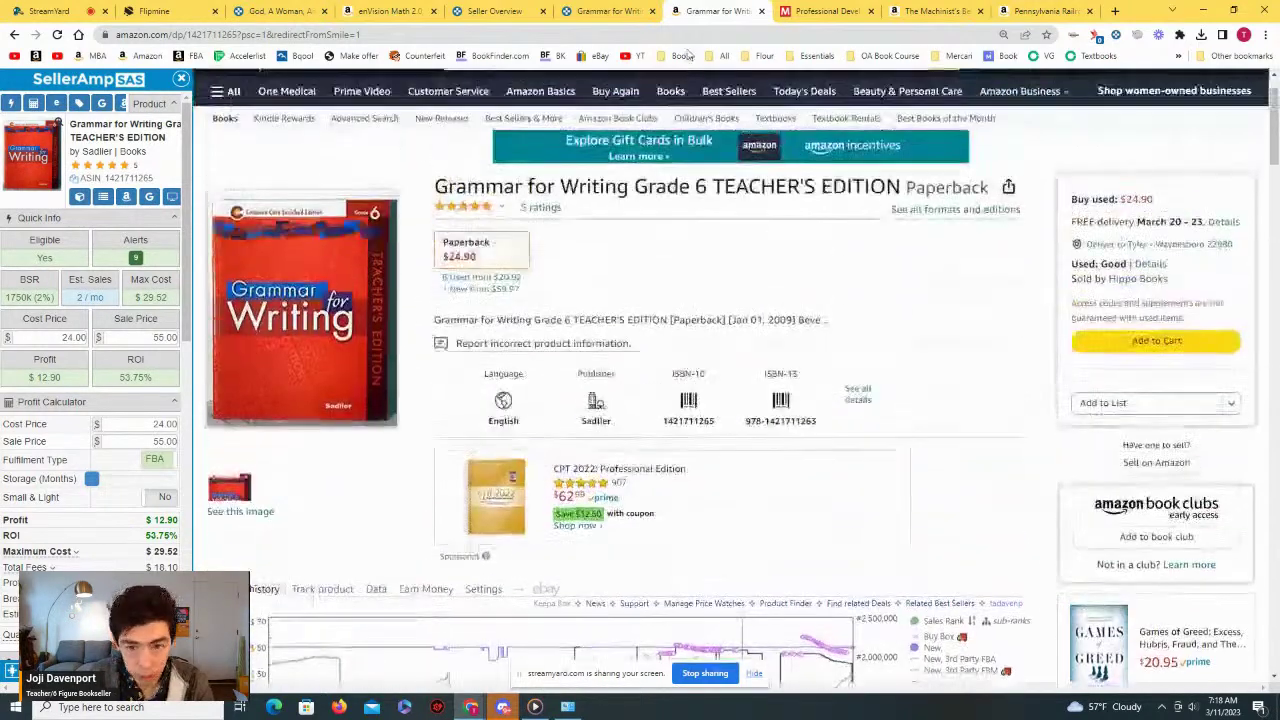
Step: Close the book's Amazon page and Keepa graph, then preview Holt McDougal Larson Algebra 1: Worked-Out Solutions Key in the Product Finder results
left_click(763, 11)
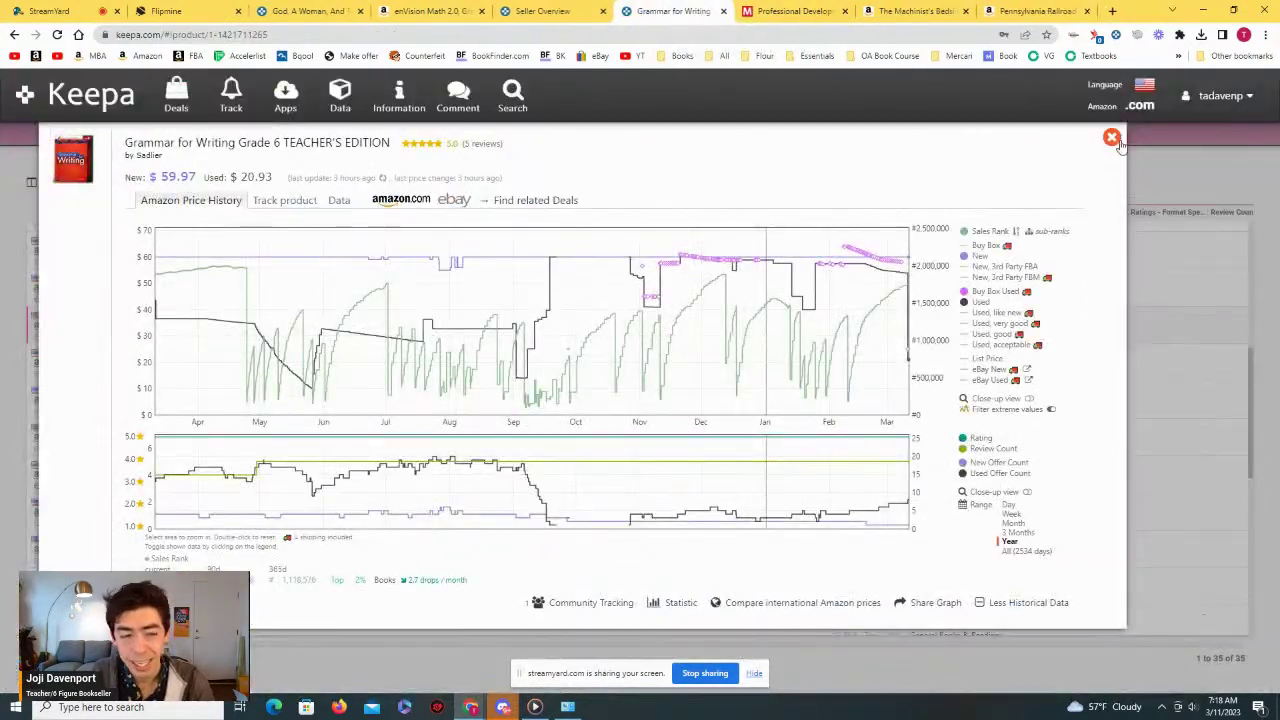
key("Escape")
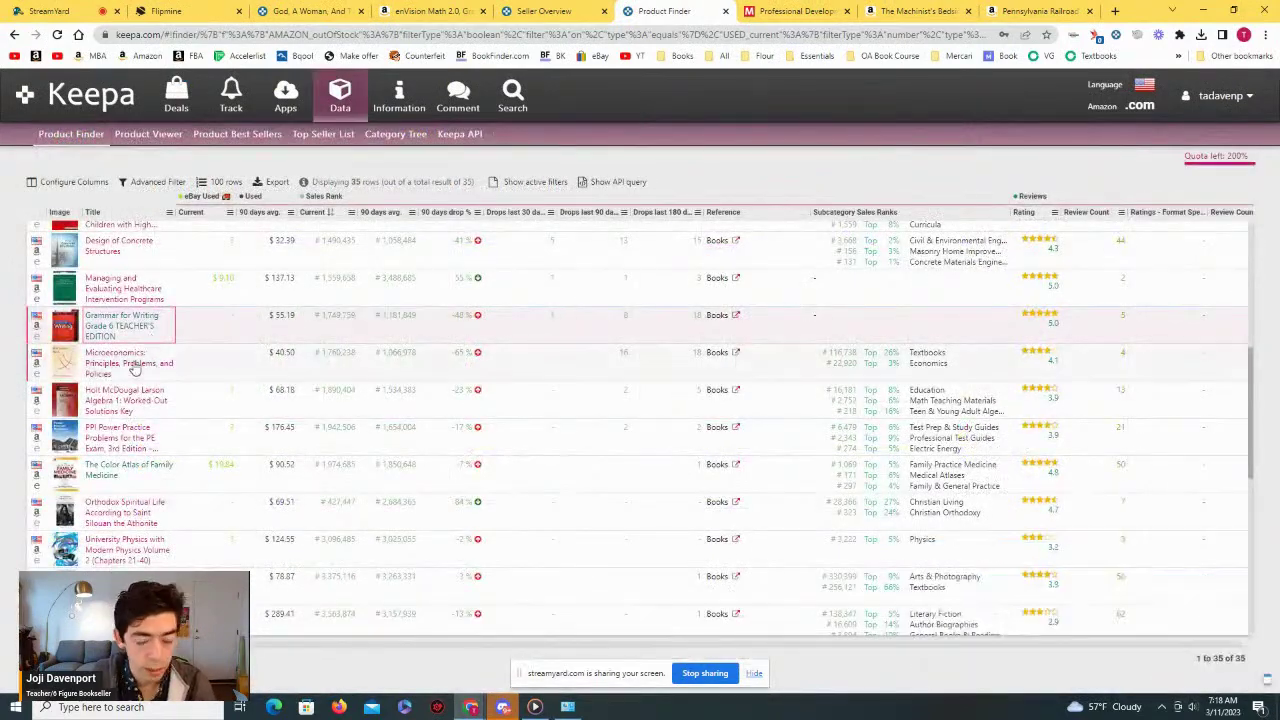
scroll(128, 344, "down", 1)
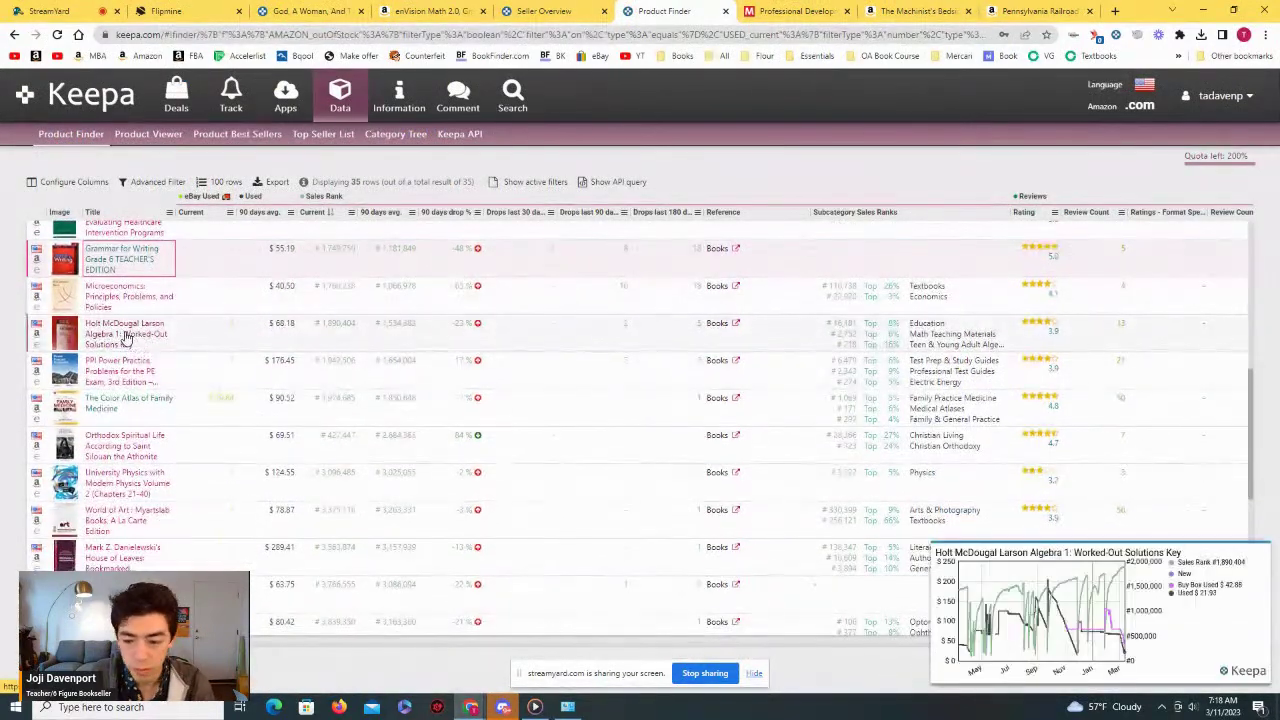
Step: Open the price graph of Holt McDougal Larson Algebra 1: Worked-Out Solutions Key and compare its full, mid-2021-onward and one-year histories
left_click(128, 338)
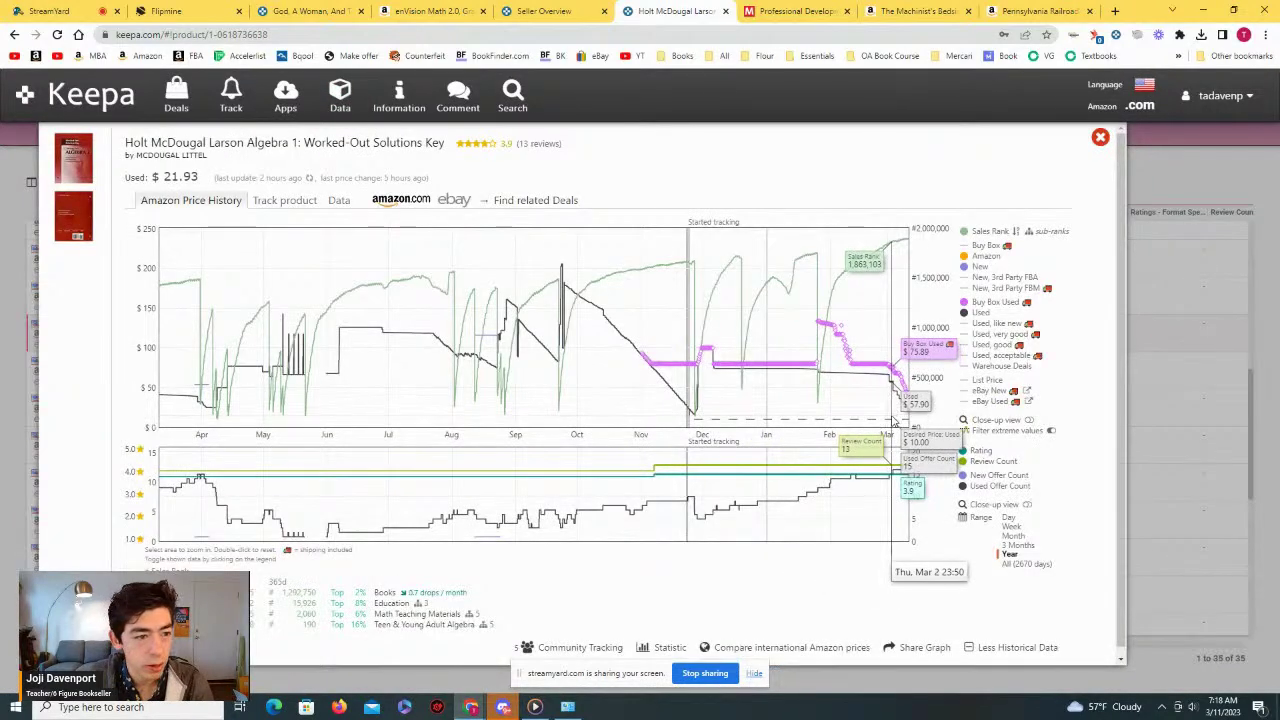
mouse_move(908, 424)
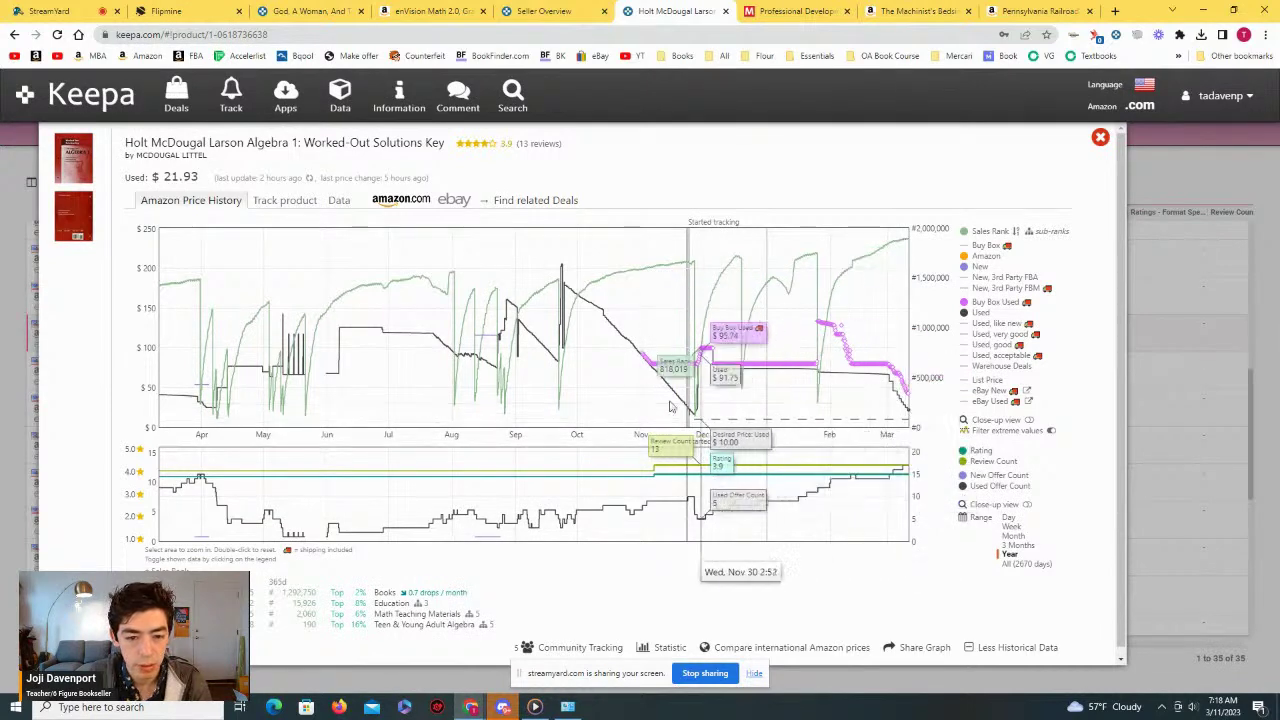
scroll(690, 365, "down", 1)
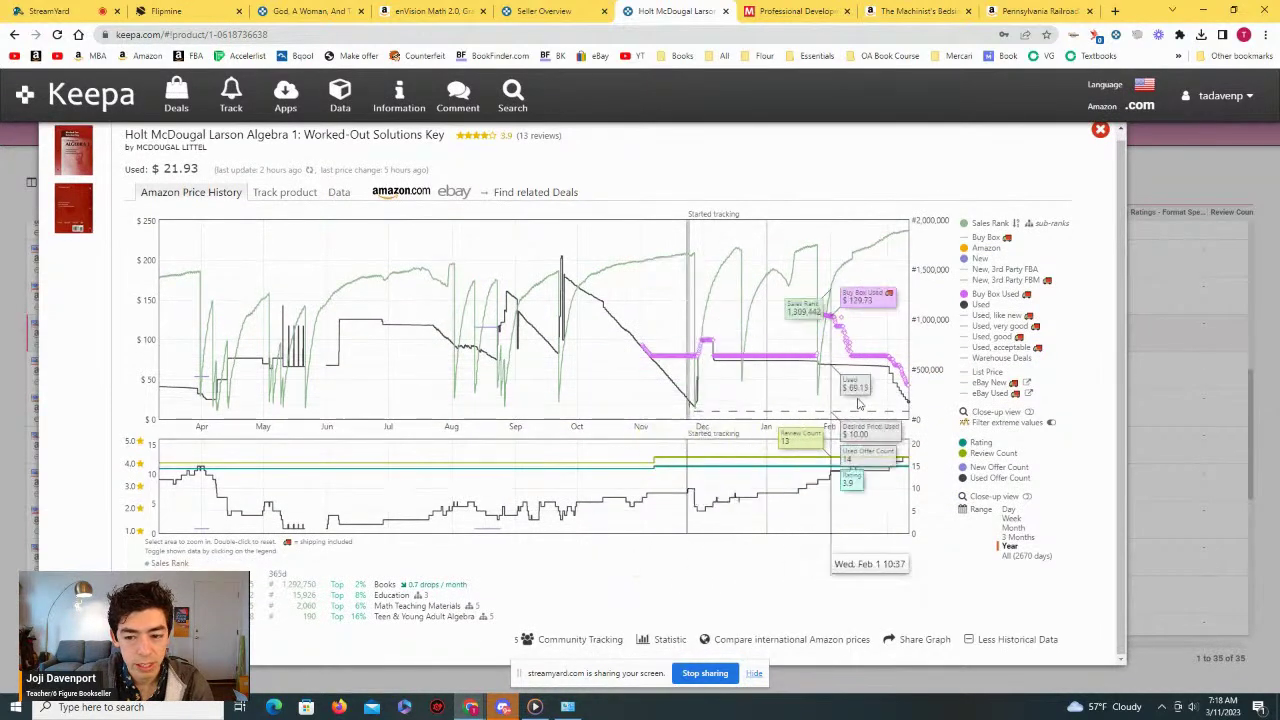
left_click(1018, 557)
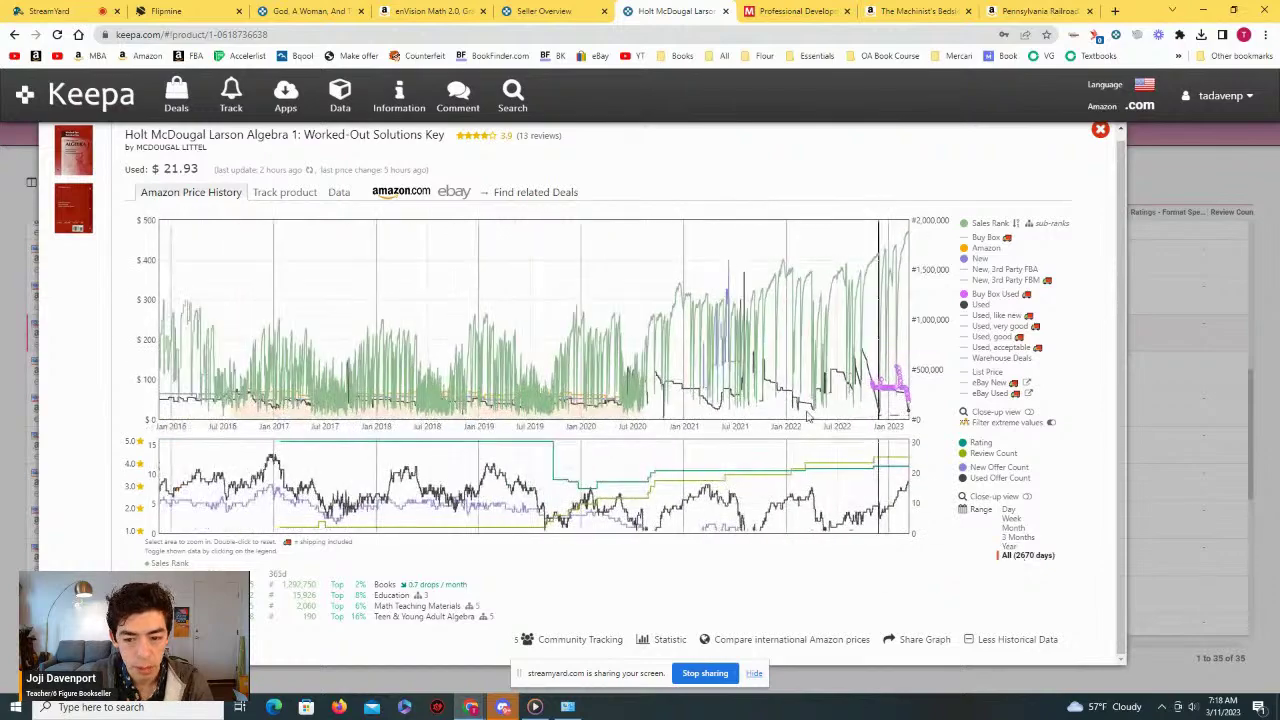
left_click_drag(742, 385, 908, 385)
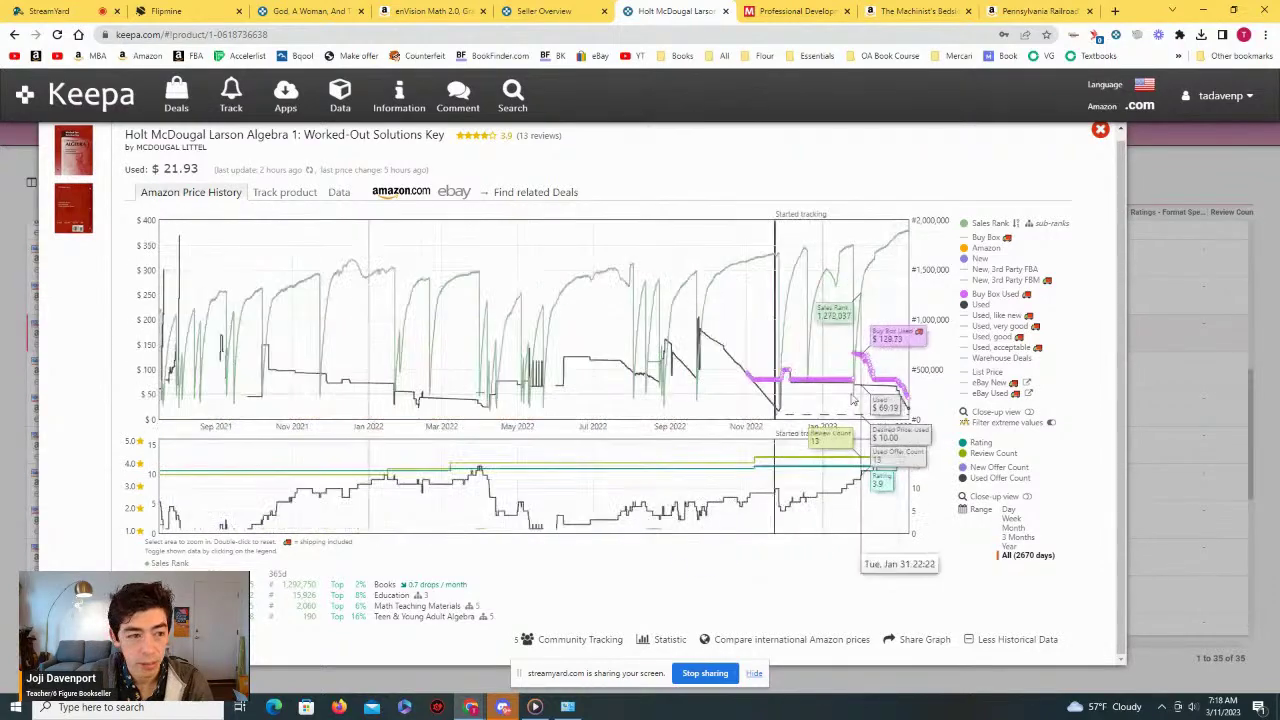
left_click(1010, 546)
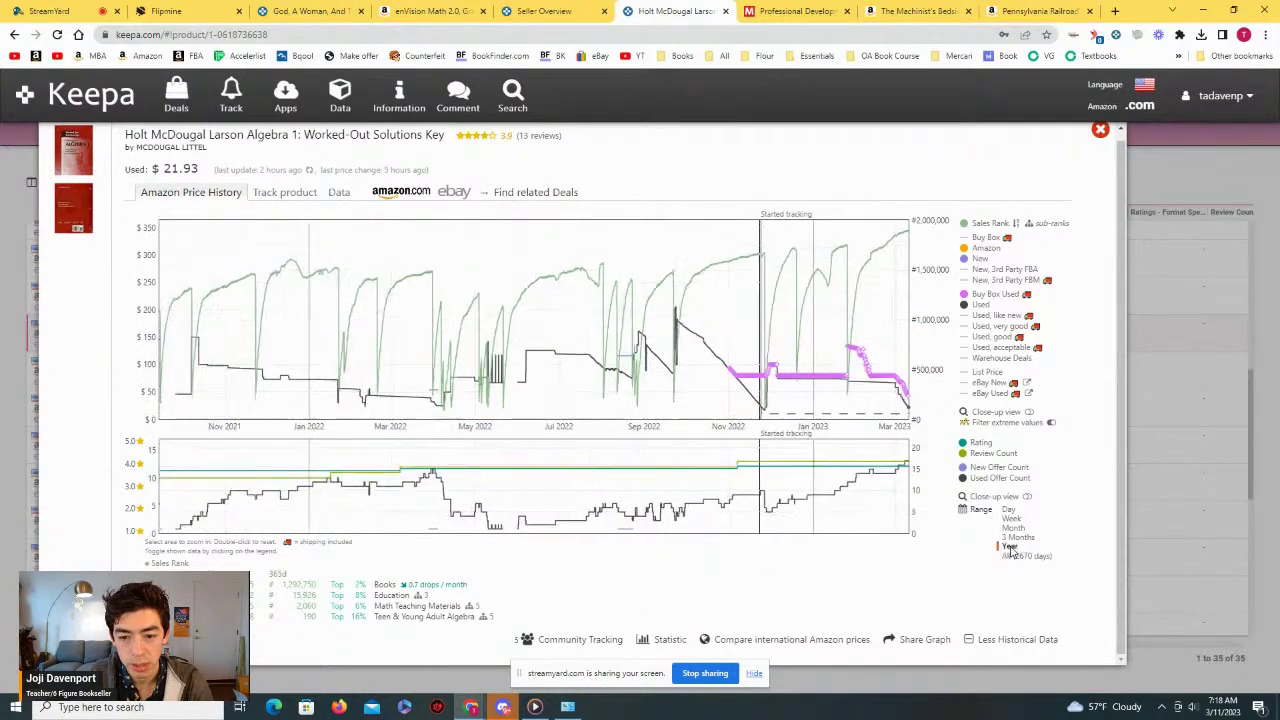
Step: Examine the used price dip in late November close up, return to the one-year range and close the solutions key's graph
left_click_drag(742, 405, 668, 405)
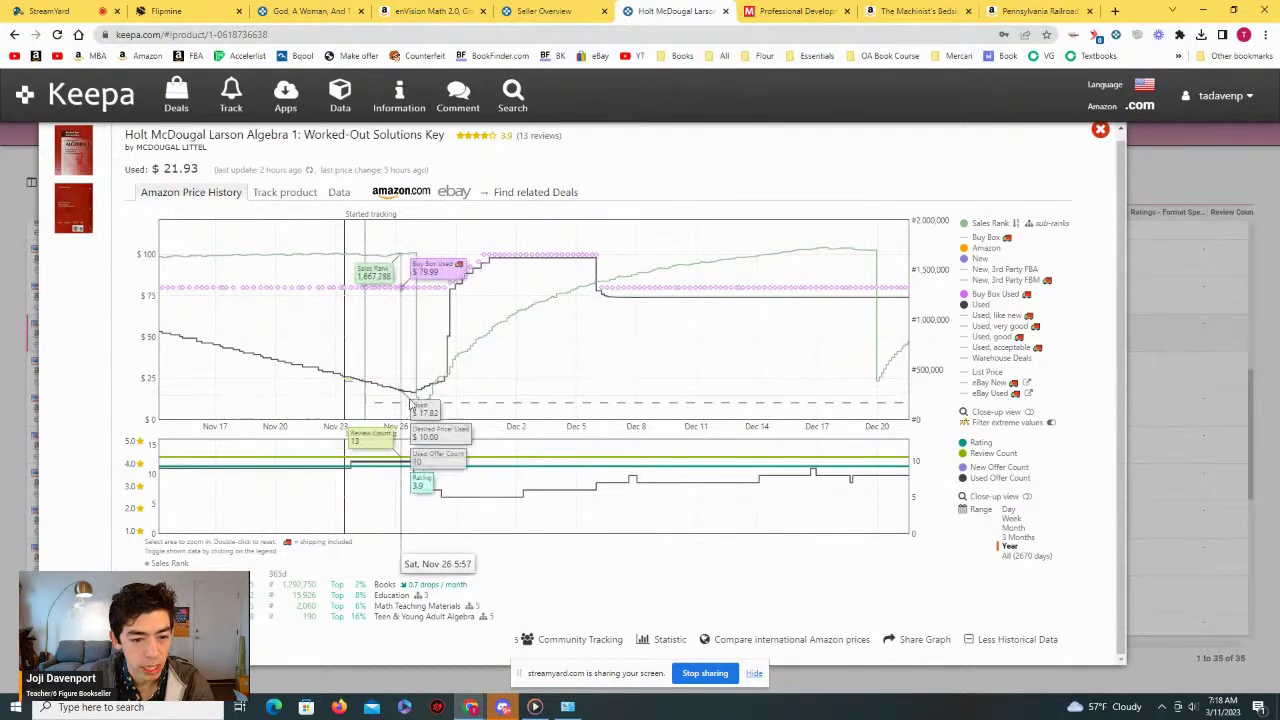
left_click(1014, 555)
left_click(1010, 546)
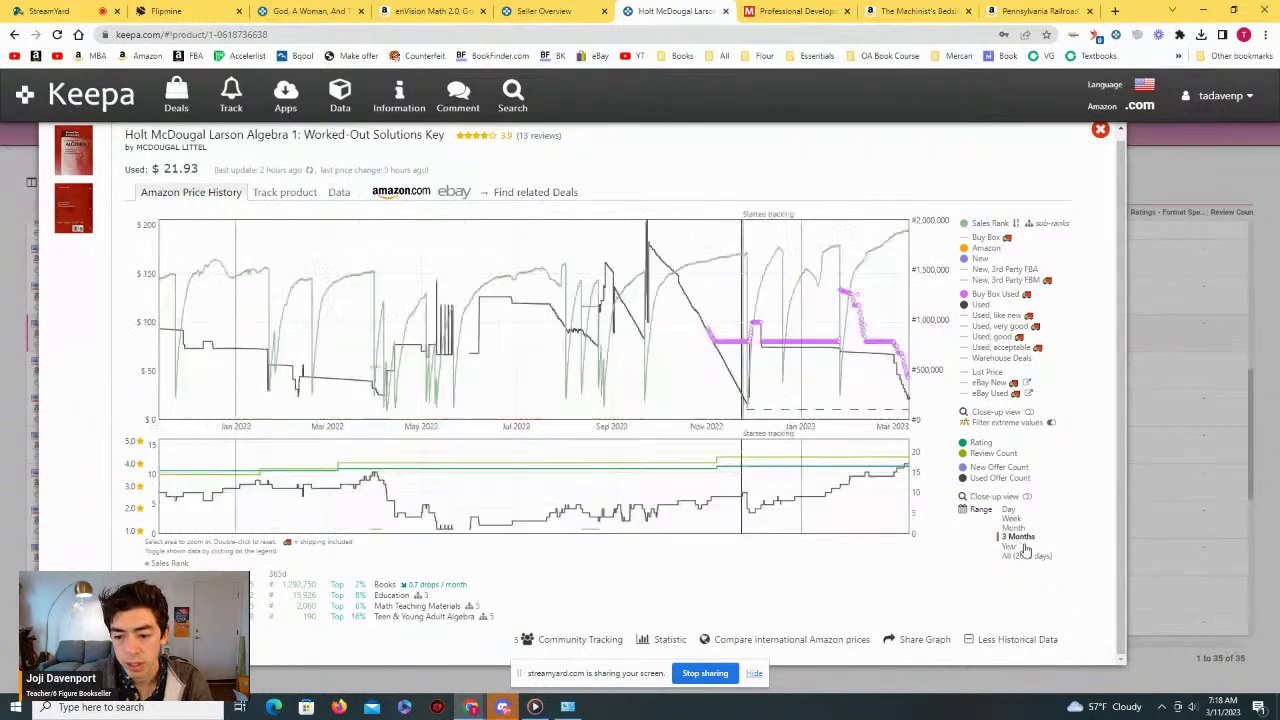
key("Escape")
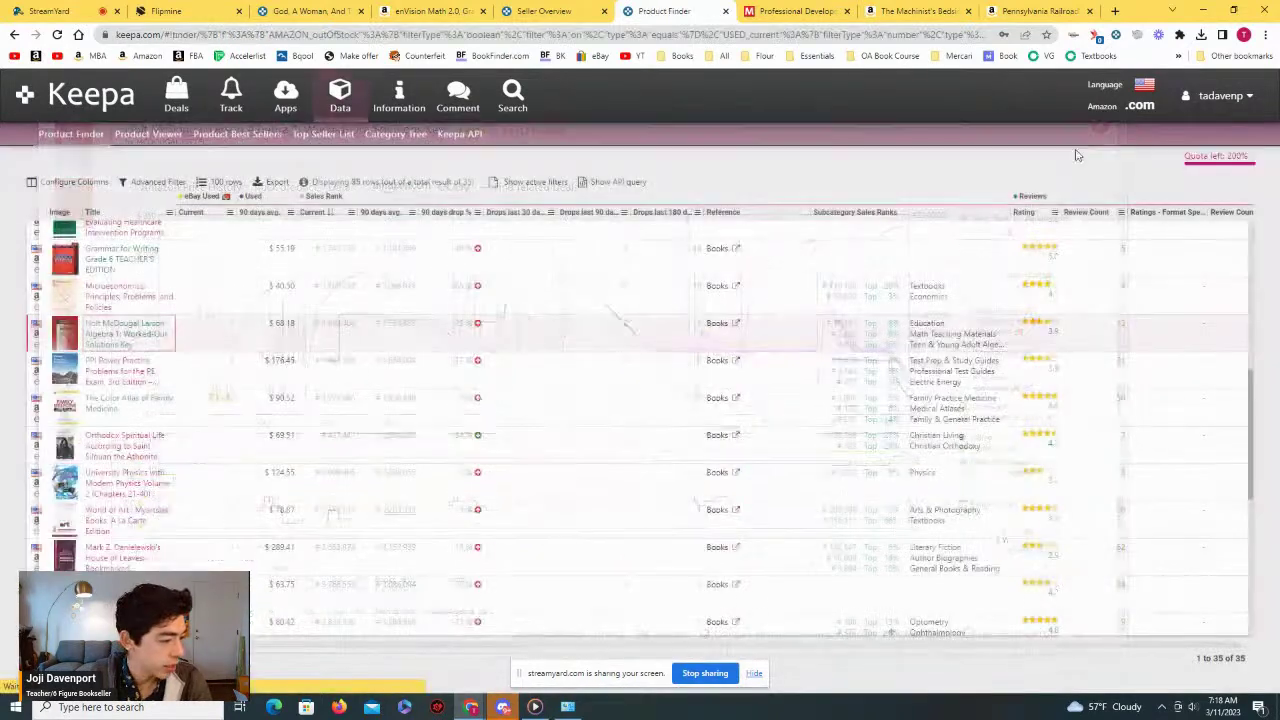
Step: Preview the price graphs of PPI Power Practice Problems for the PE Exam and Orthodox Spiritual Life in the results
scroll(163, 315, "down", 1)
mouse_move(147, 315)
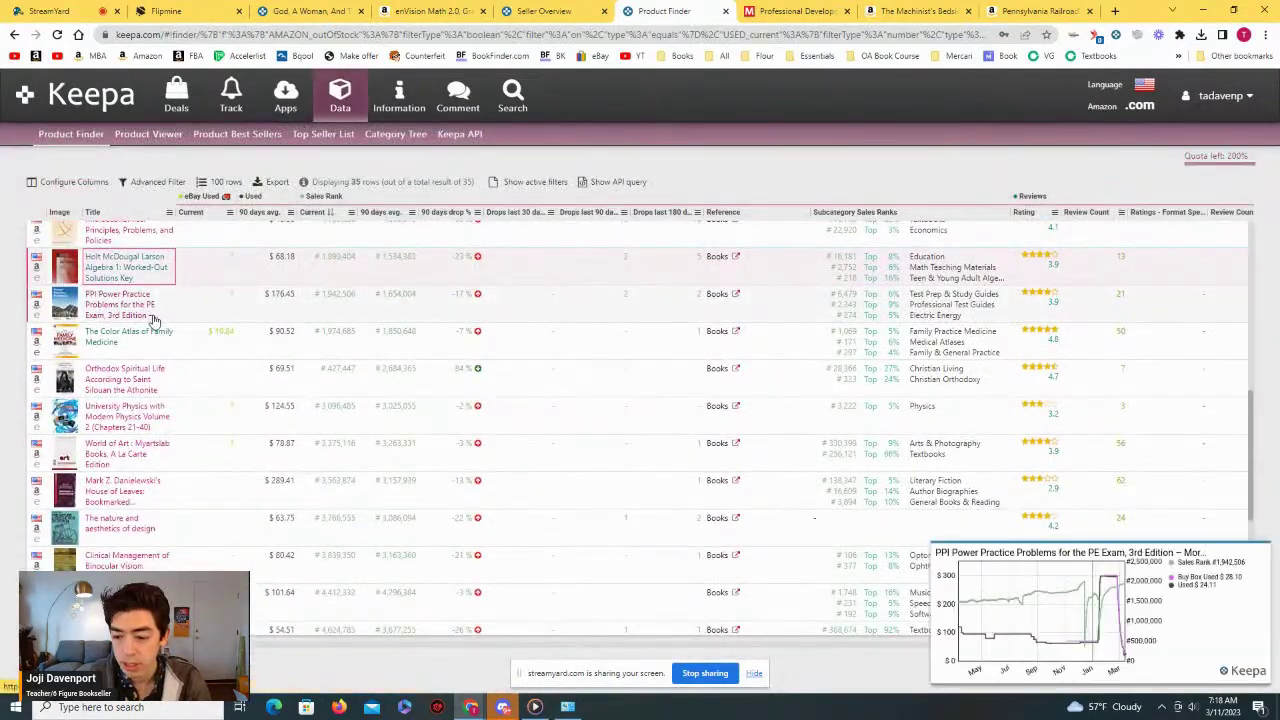
scroll(150, 284, "down", 1)
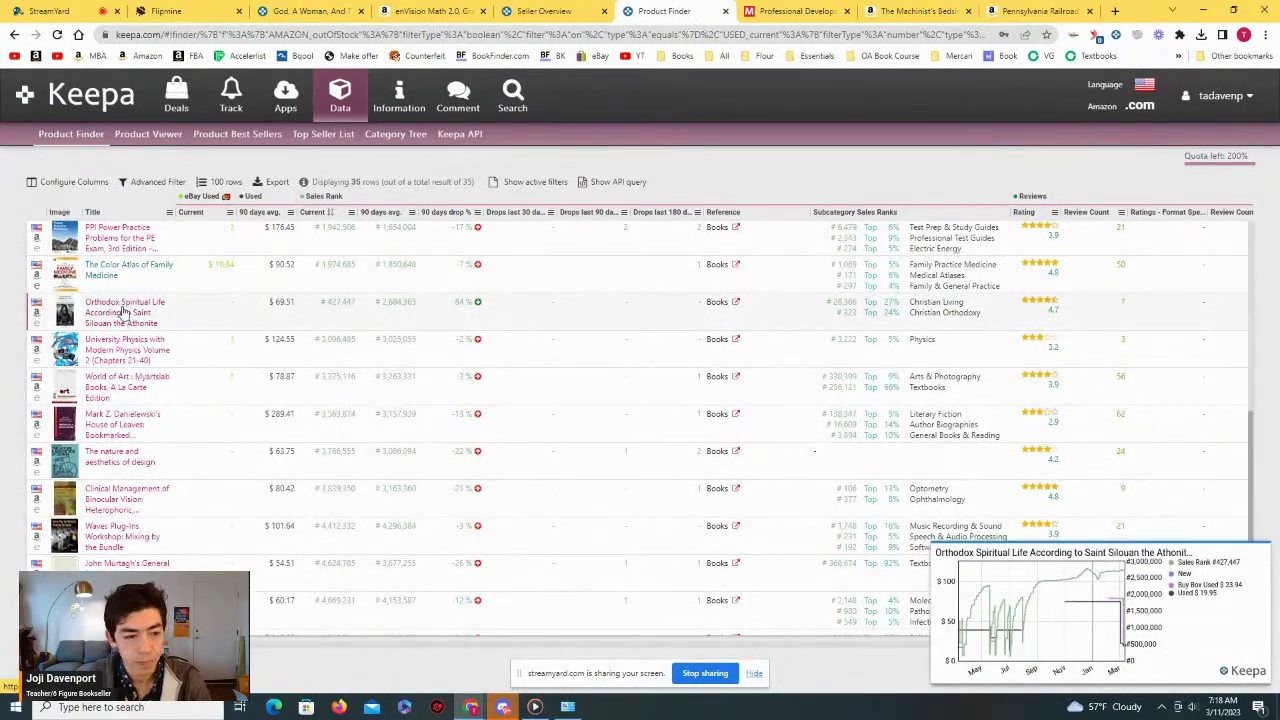
Step: Open the price graph of The Color Atlas of Family Medicine and review its full history and the late 2020 to late 2022 stretch
left_click(122, 312)
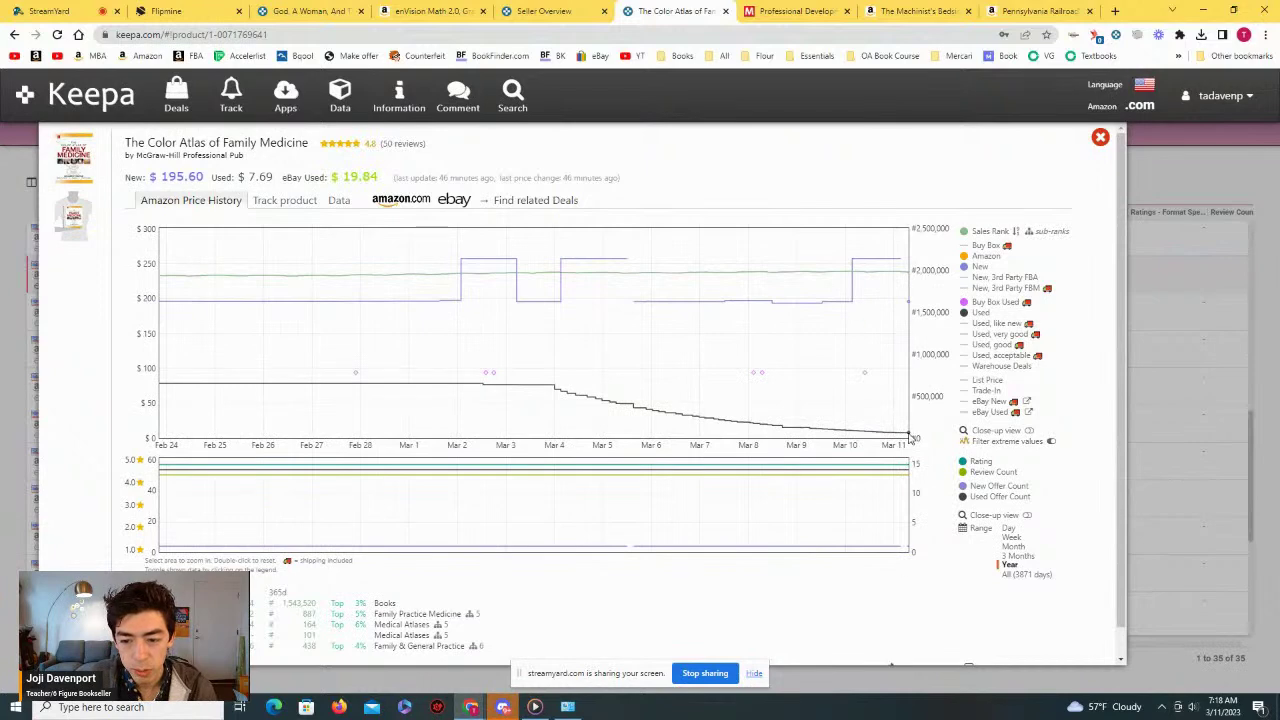
left_click(1010, 574)
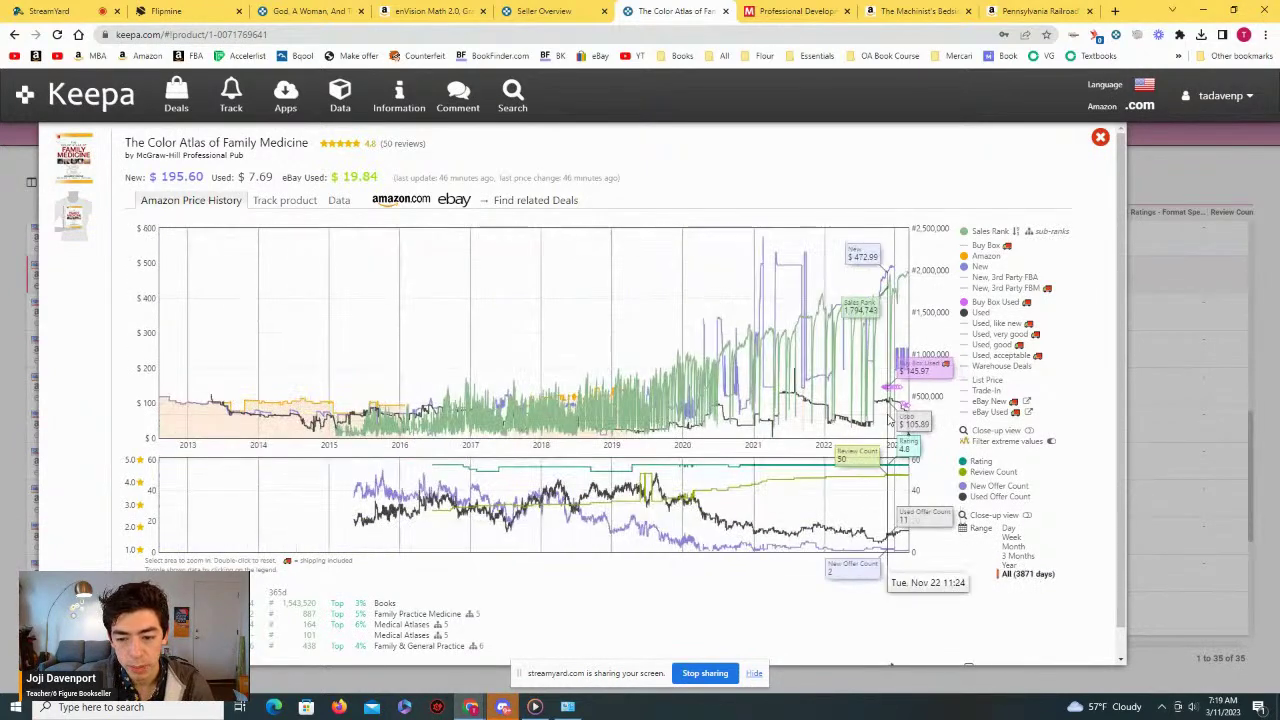
left_click_drag(891, 421, 725, 424)
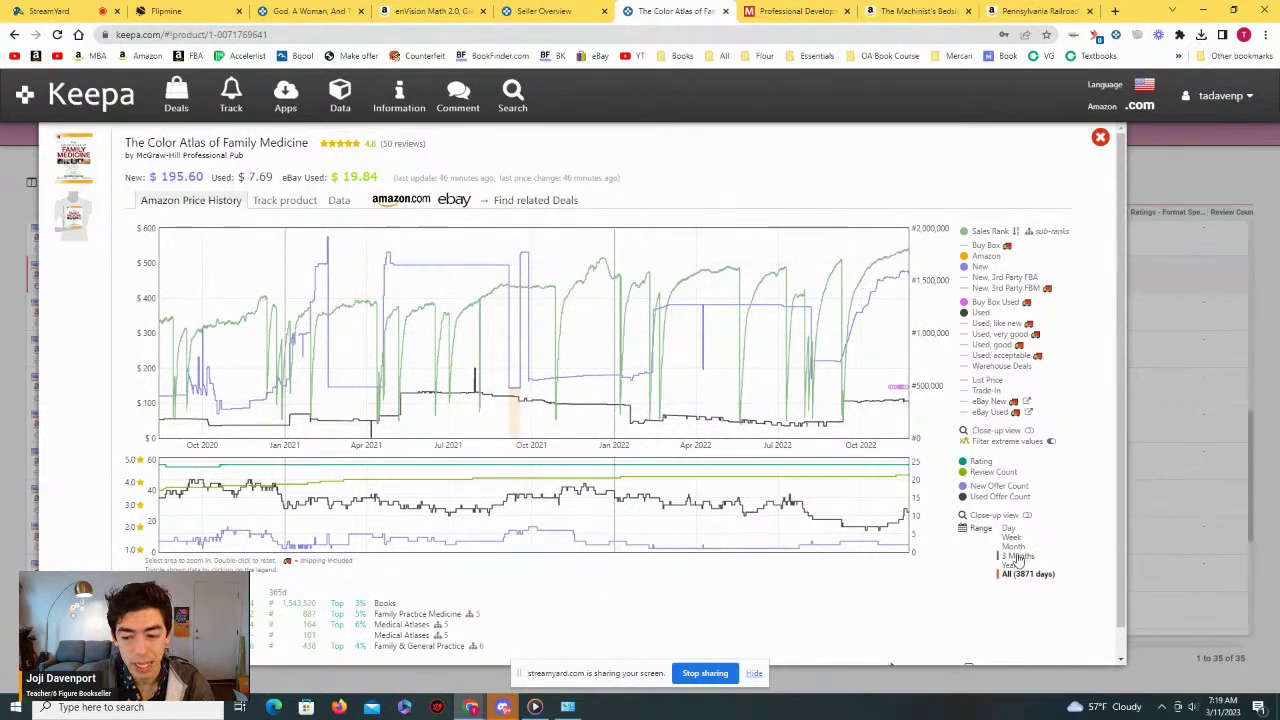
left_click(1017, 557)
Step: Open The Color Atlas of Family Medicine's Amazon page and check its edition, newer-edition notice and used offer price
left_click(490, 330)
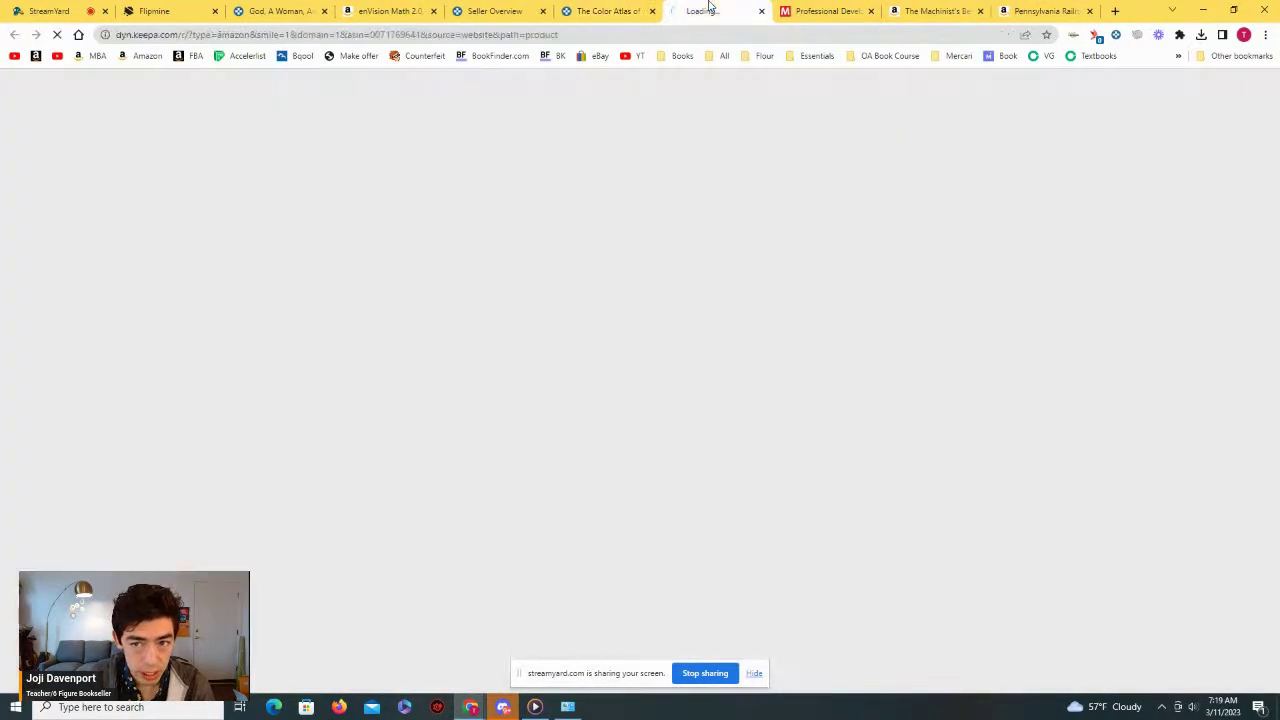
scroll(540, 320, "down", 2)
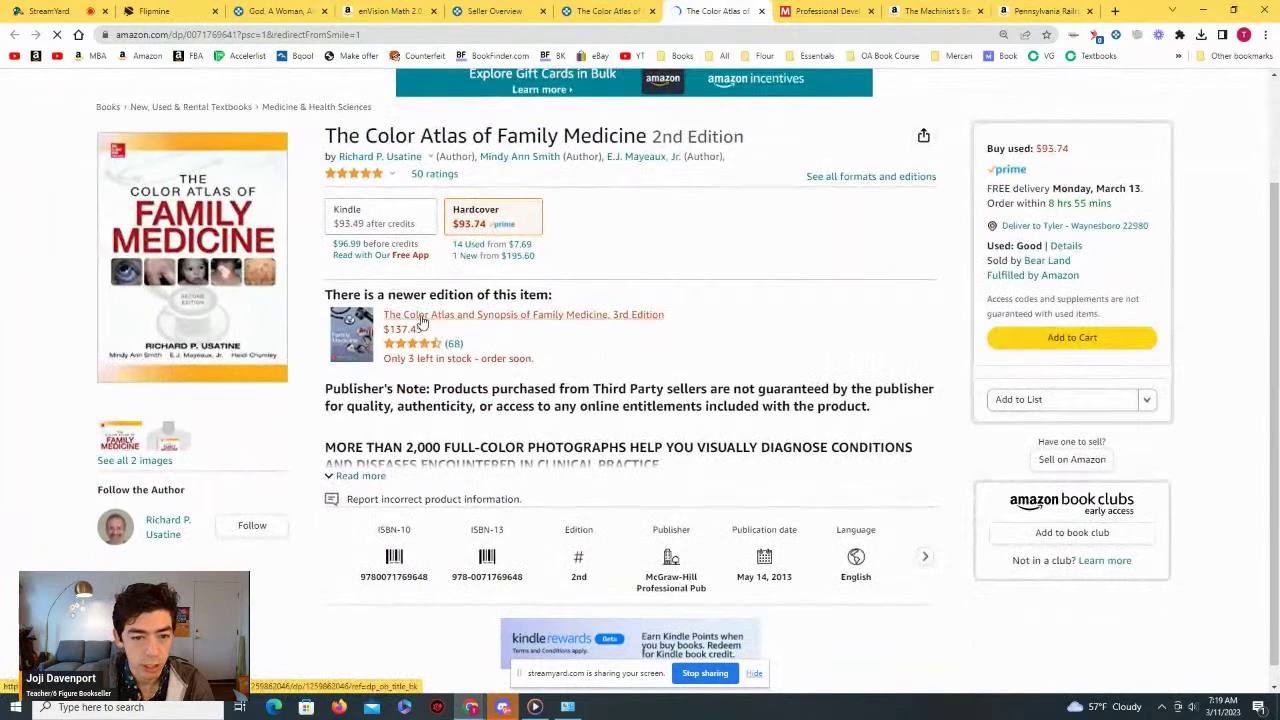
scroll(490, 290, "down", 5)
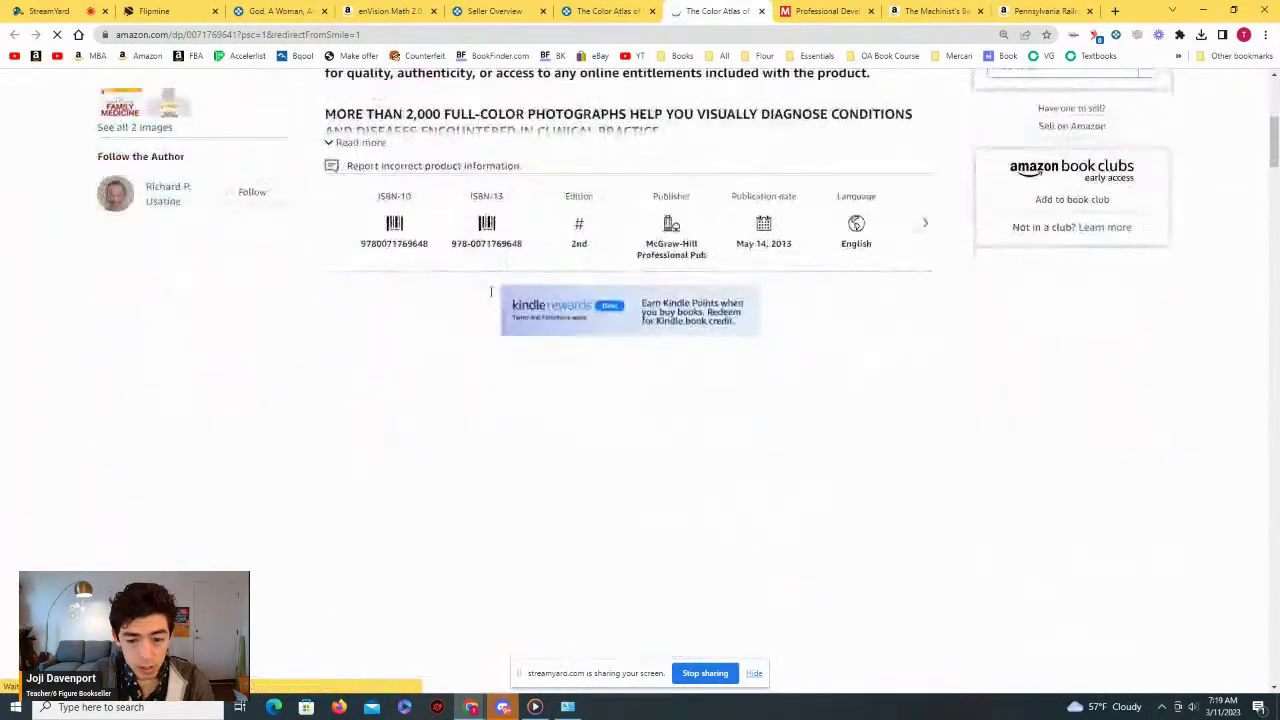
scroll(683, 397, "up", 5)
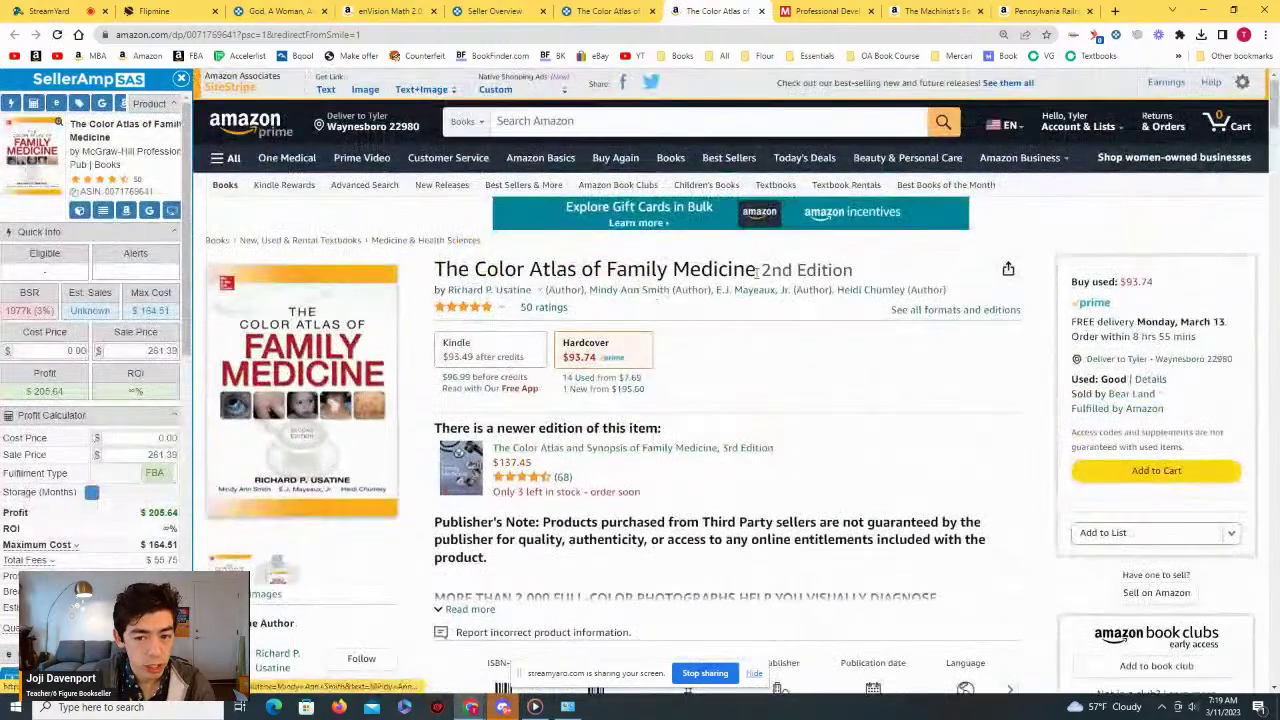
left_click_drag(757, 270, 858, 271)
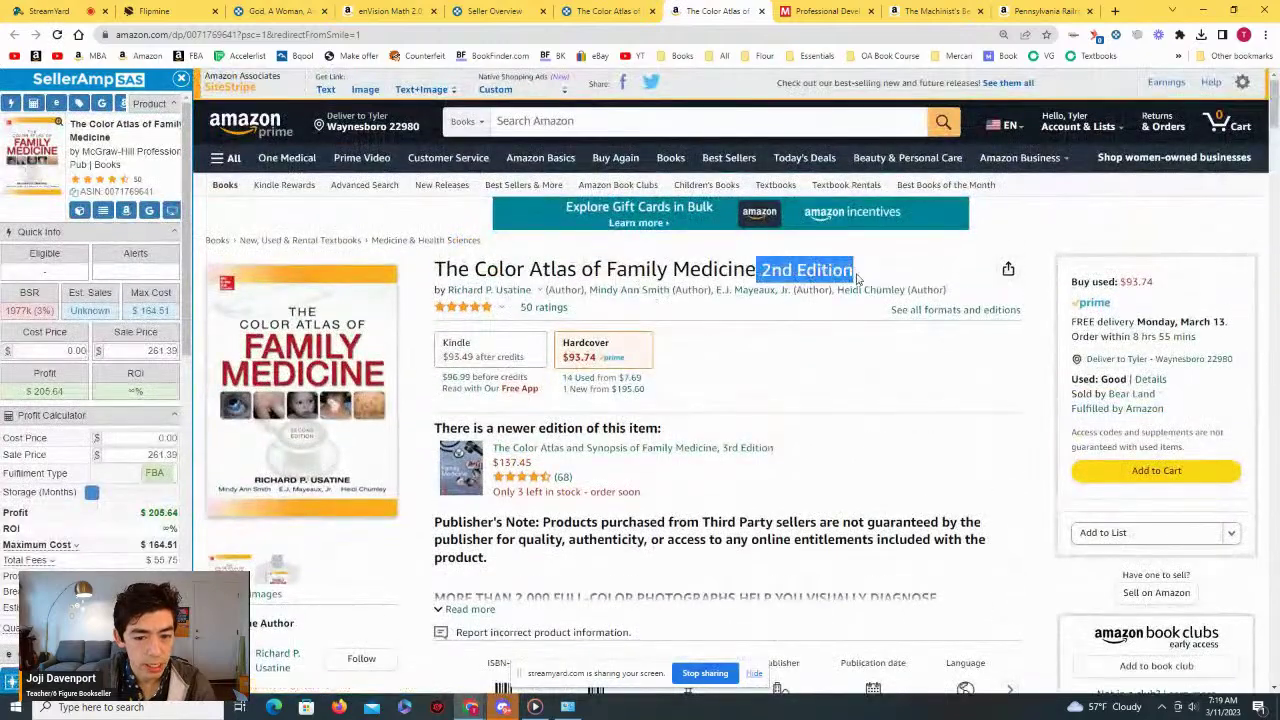
Step: Review the atlas's one-year and full price histories on the Amazon page, then close that page and the book's Keepa graph
scroll(830, 290, "down", 5)
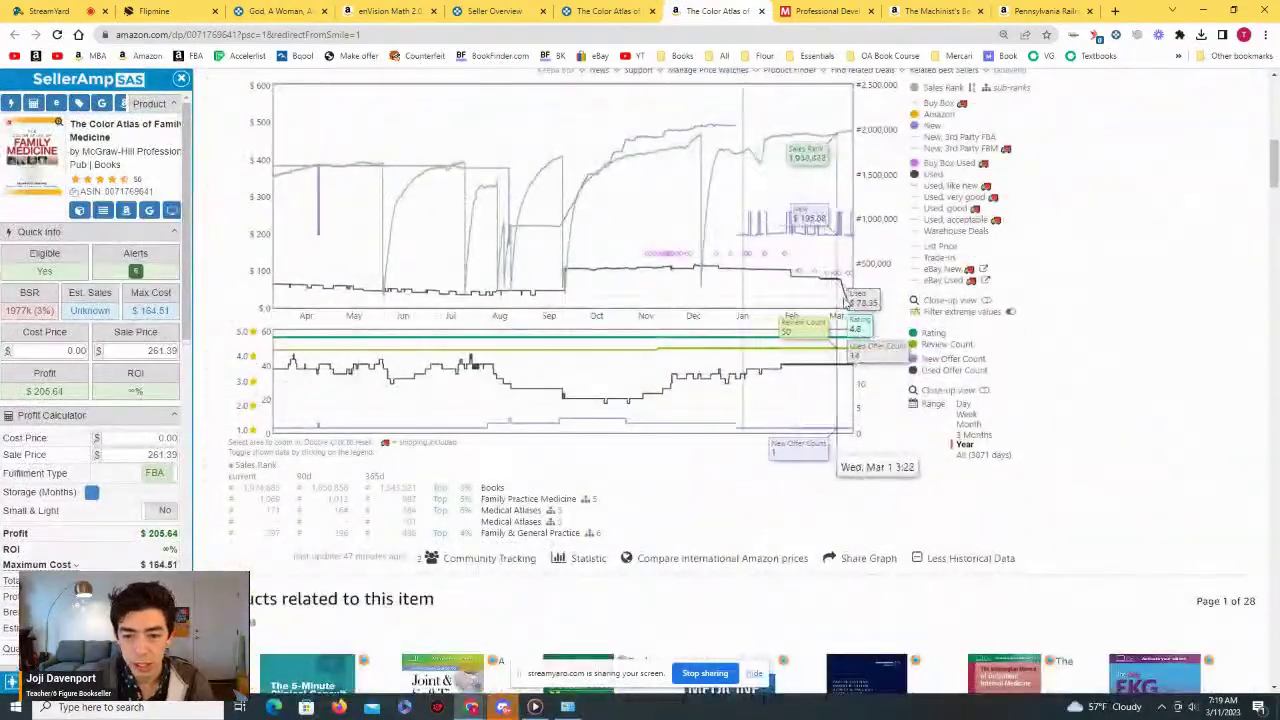
left_click(975, 454)
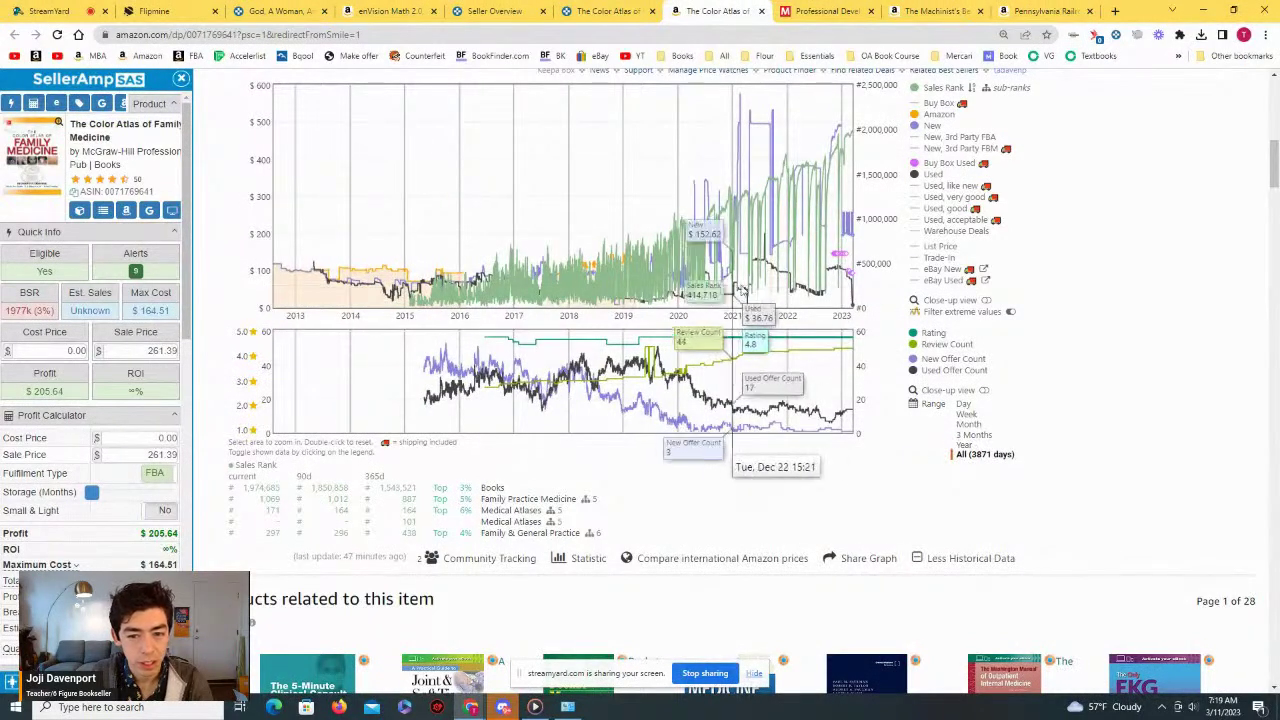
scroll(962, 440, "up", 5)
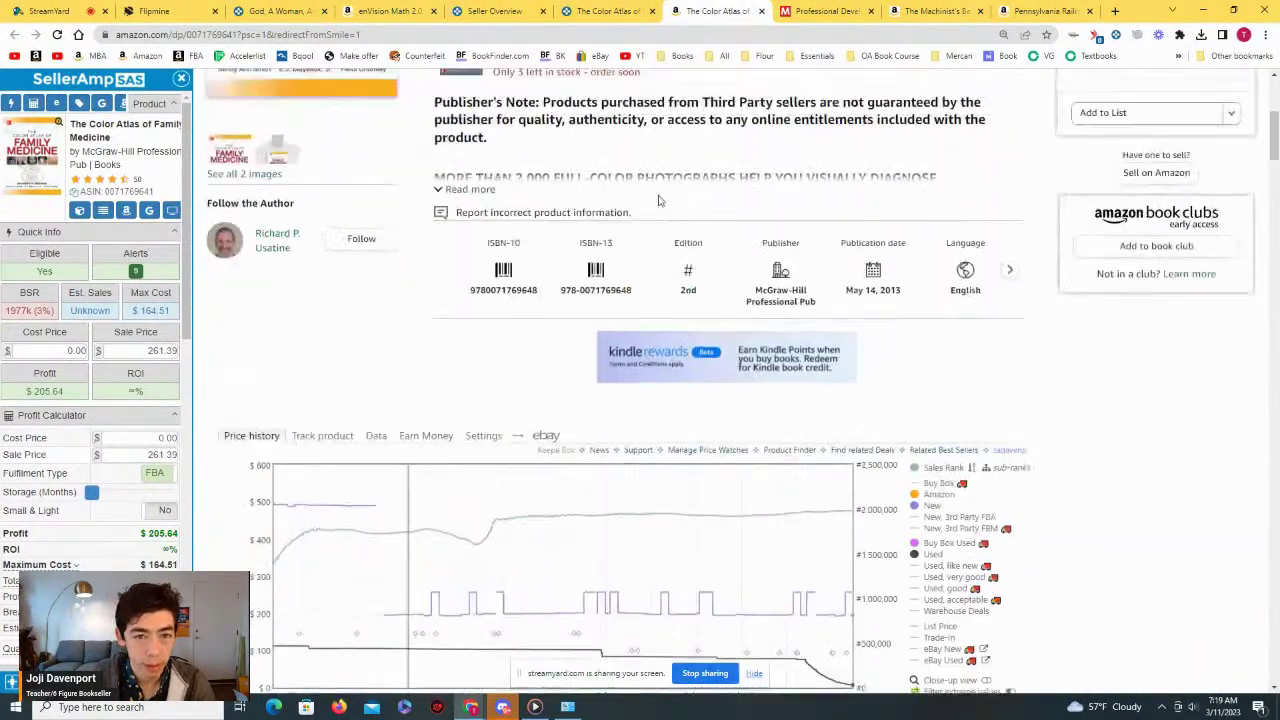
left_click(762, 11)
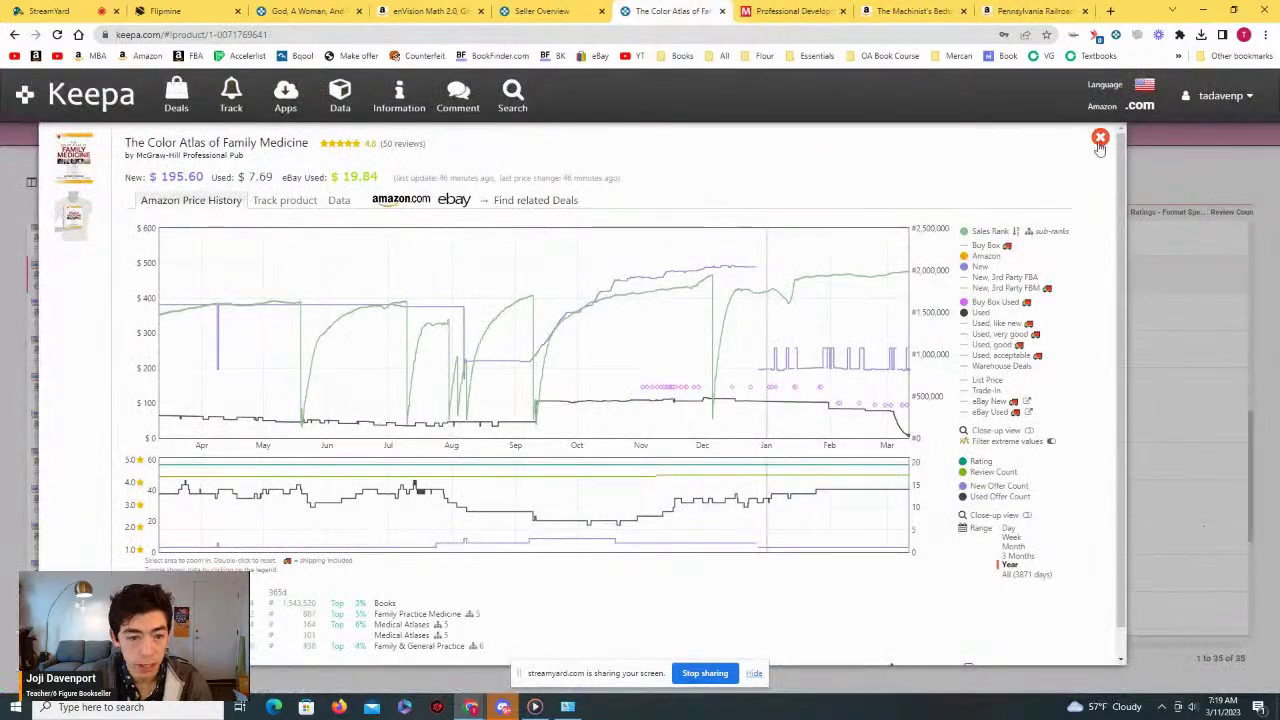
left_click(103, 250)
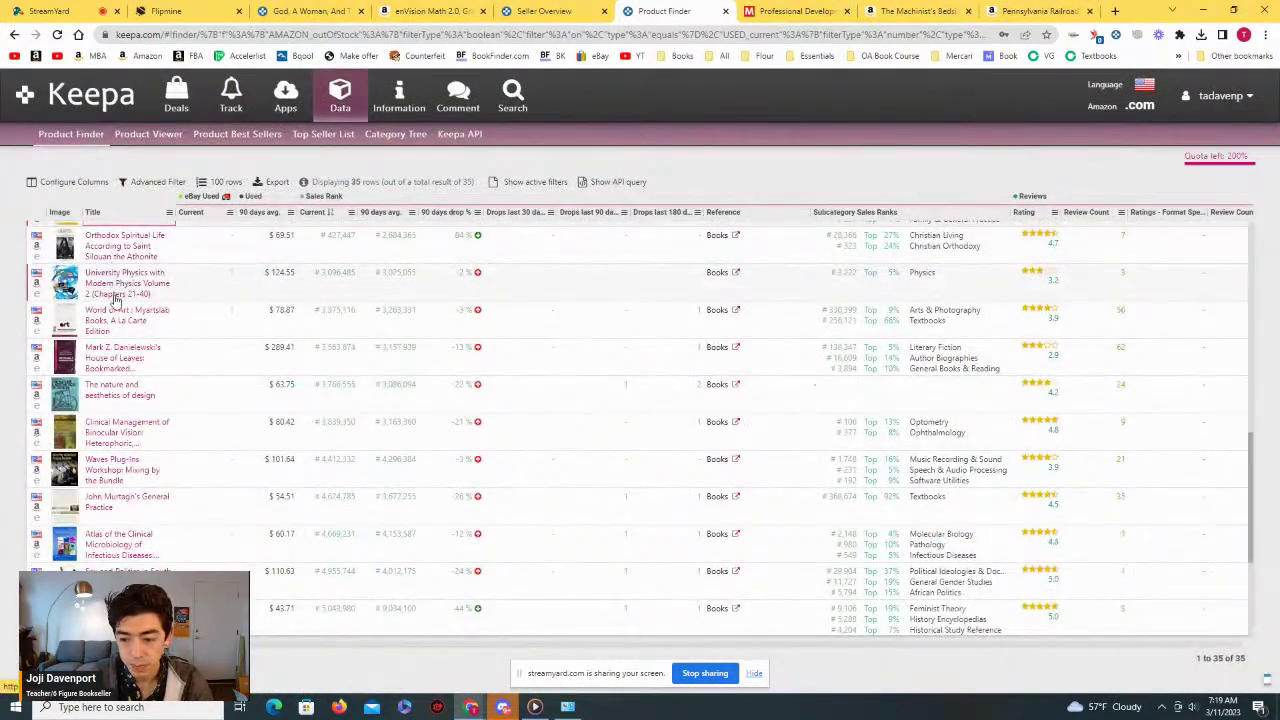
Step: Open the price graph of University Physics with Modern Physics Volume 2, compare its full and one-year histories, and close it
mouse_move(116, 300)
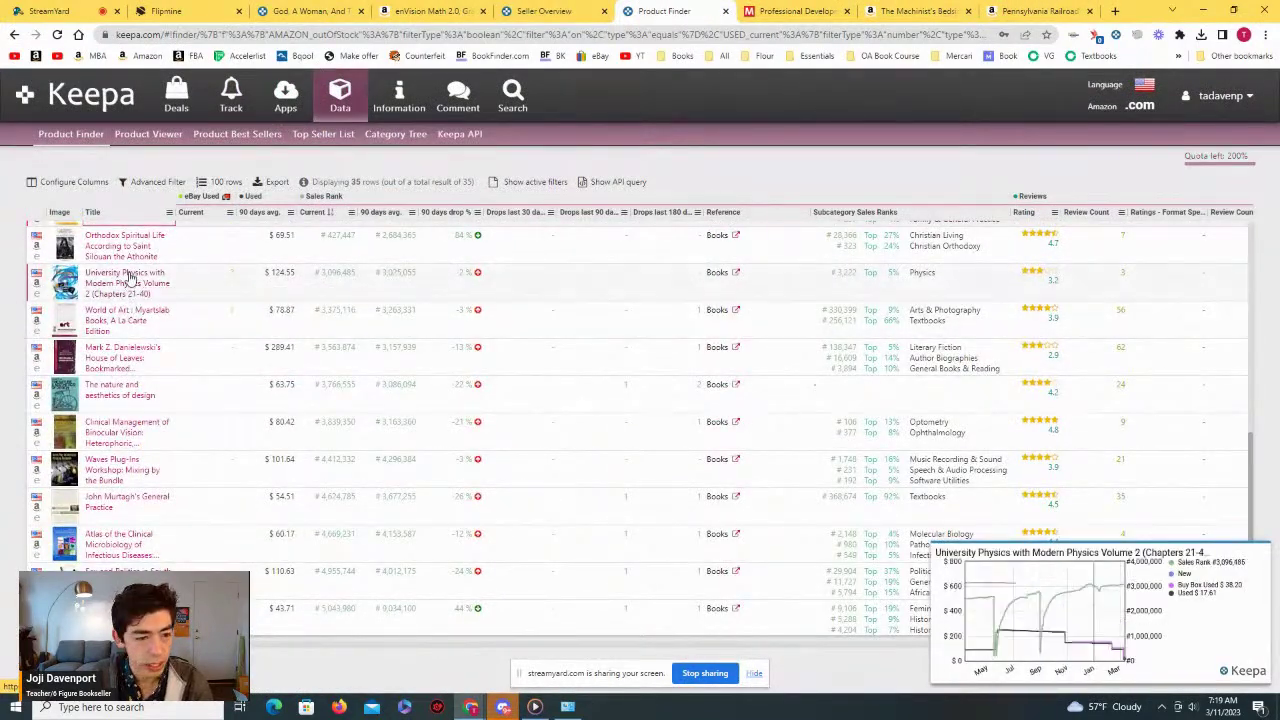
left_click(128, 283)
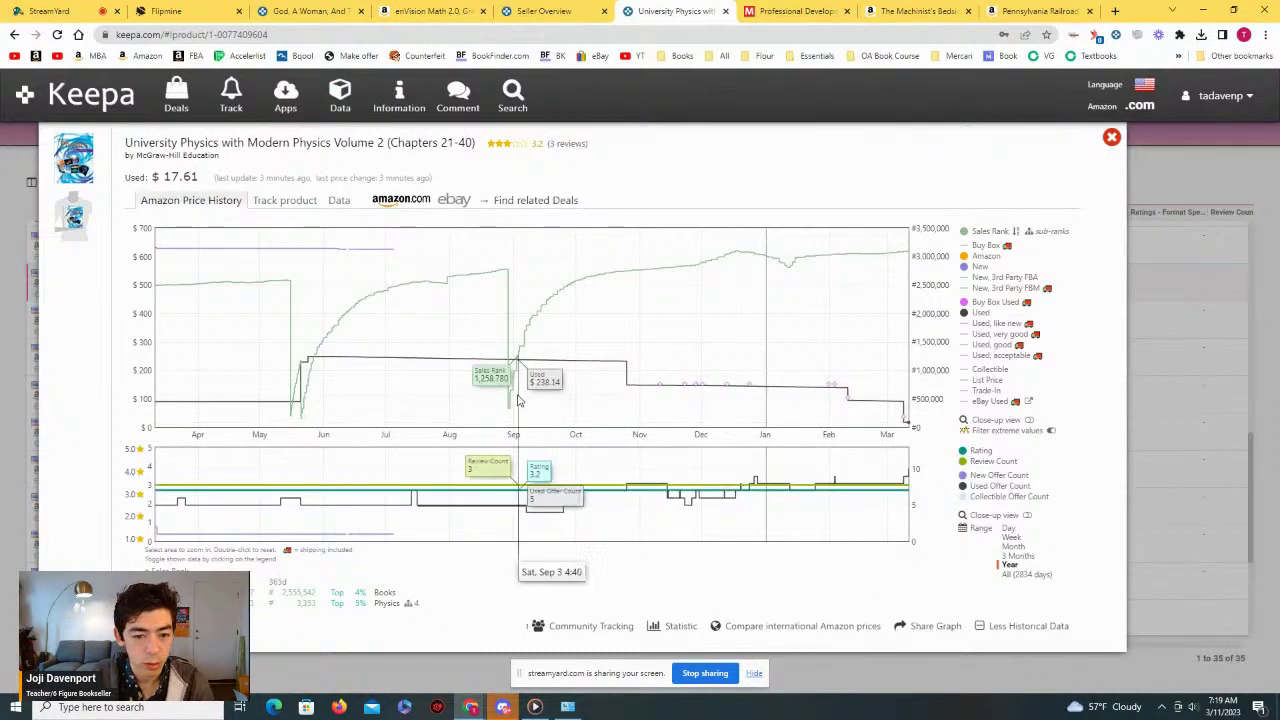
left_click(1016, 575)
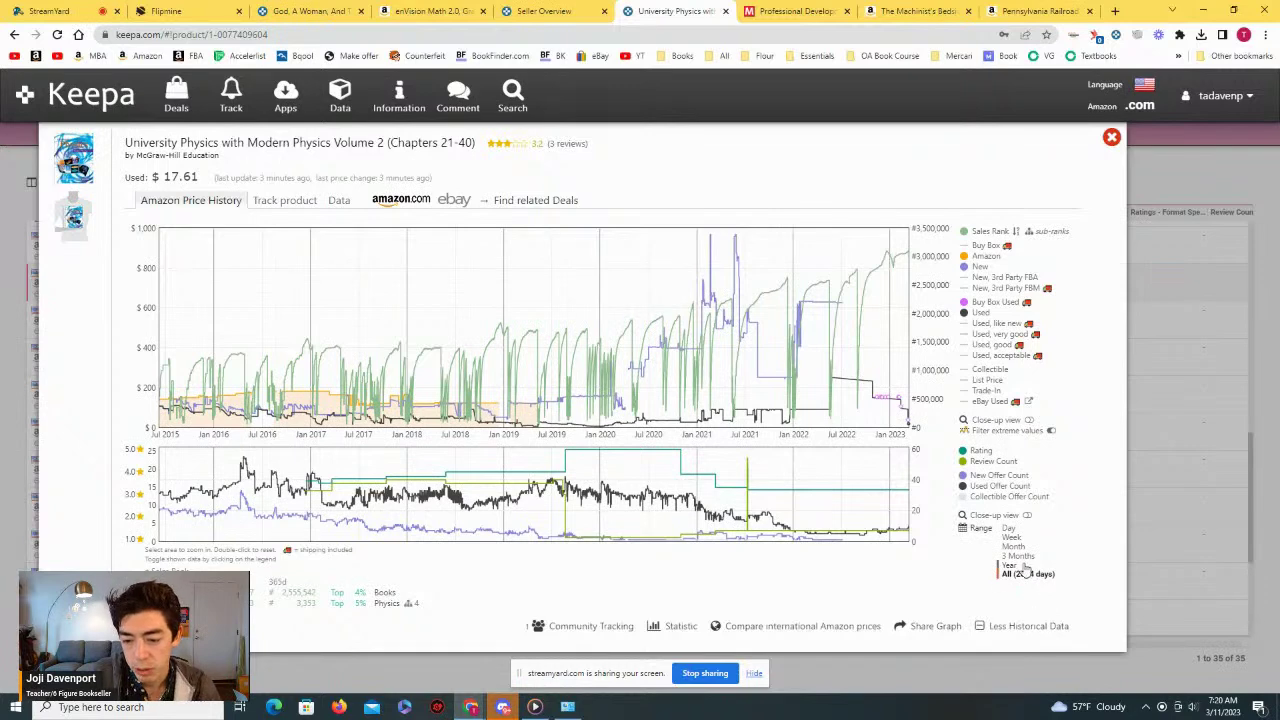
left_click(1022, 567)
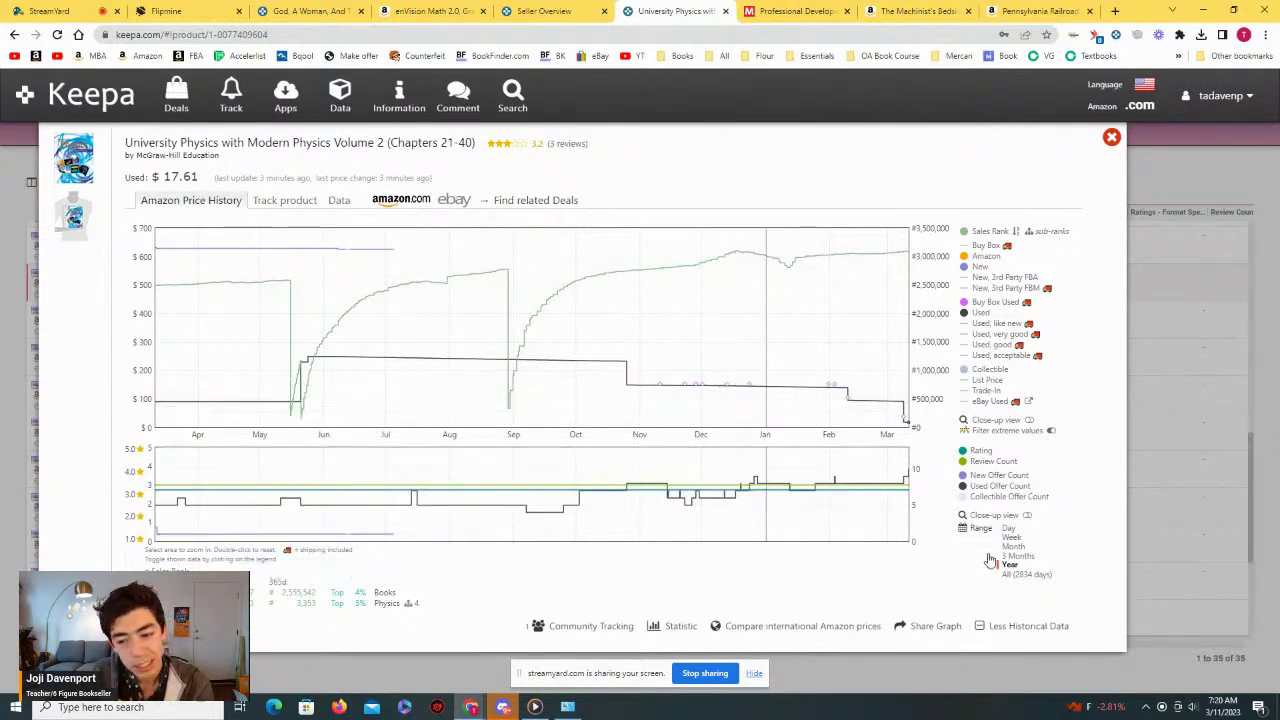
left_click(1022, 577)
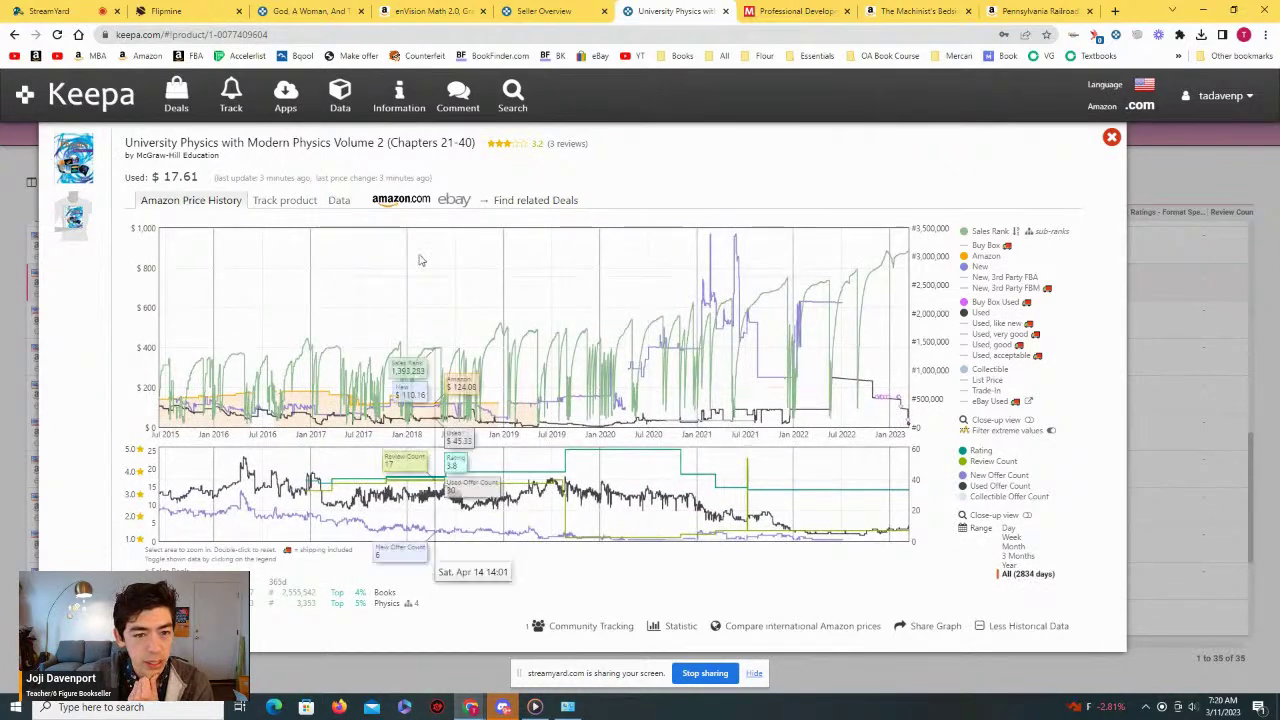
left_click(1011, 566)
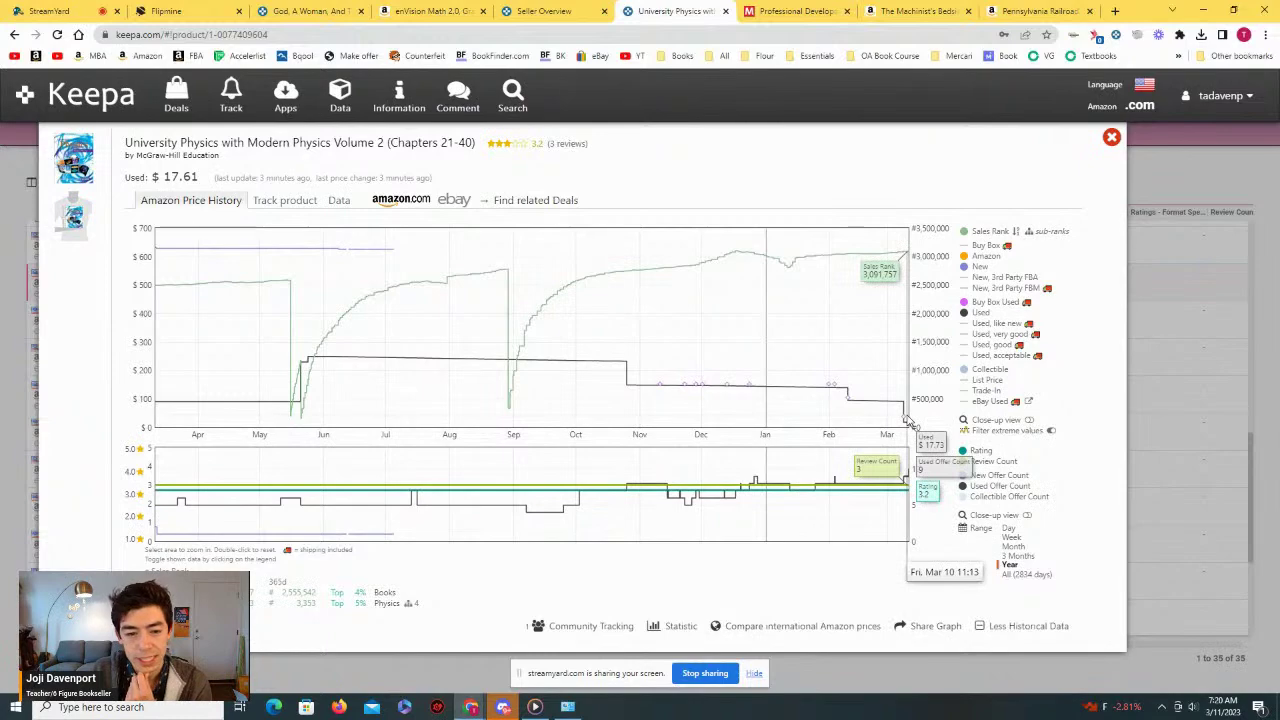
left_click(1111, 137)
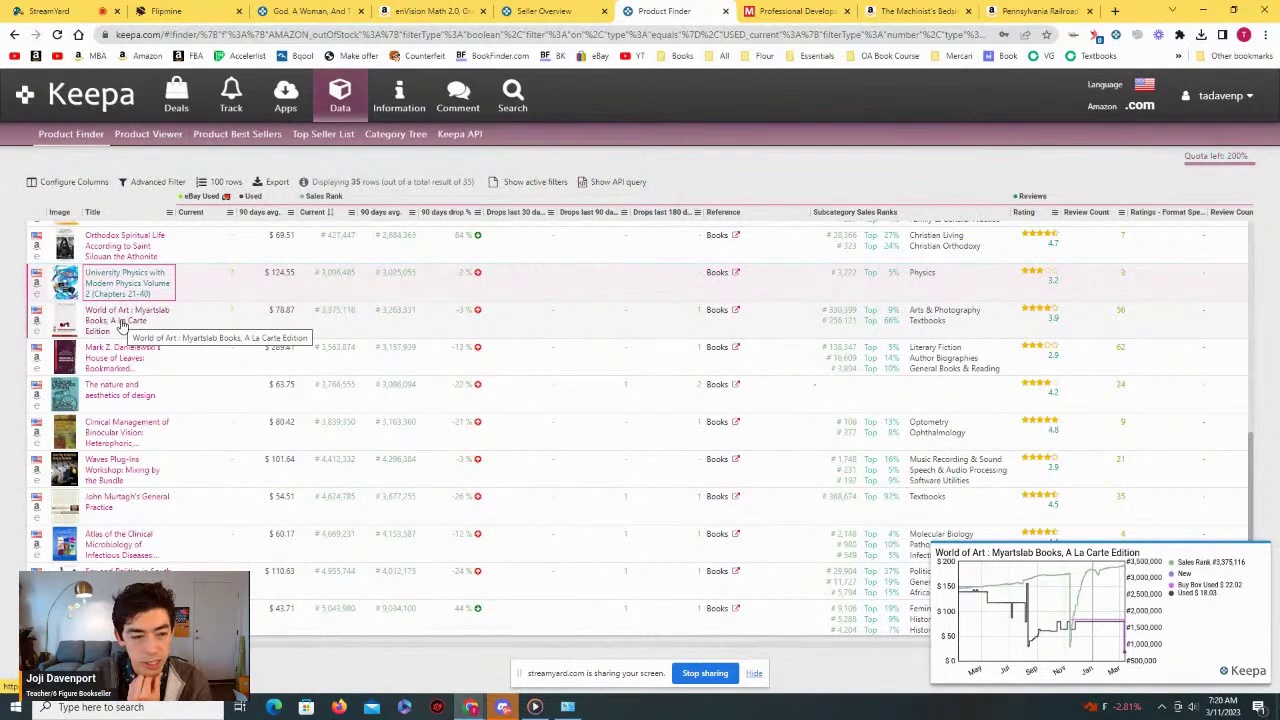
Step: Open the price graph of World of Art: Myartslab Books, A La Carte Edition and compare its full and three-month histories
left_click(120, 320)
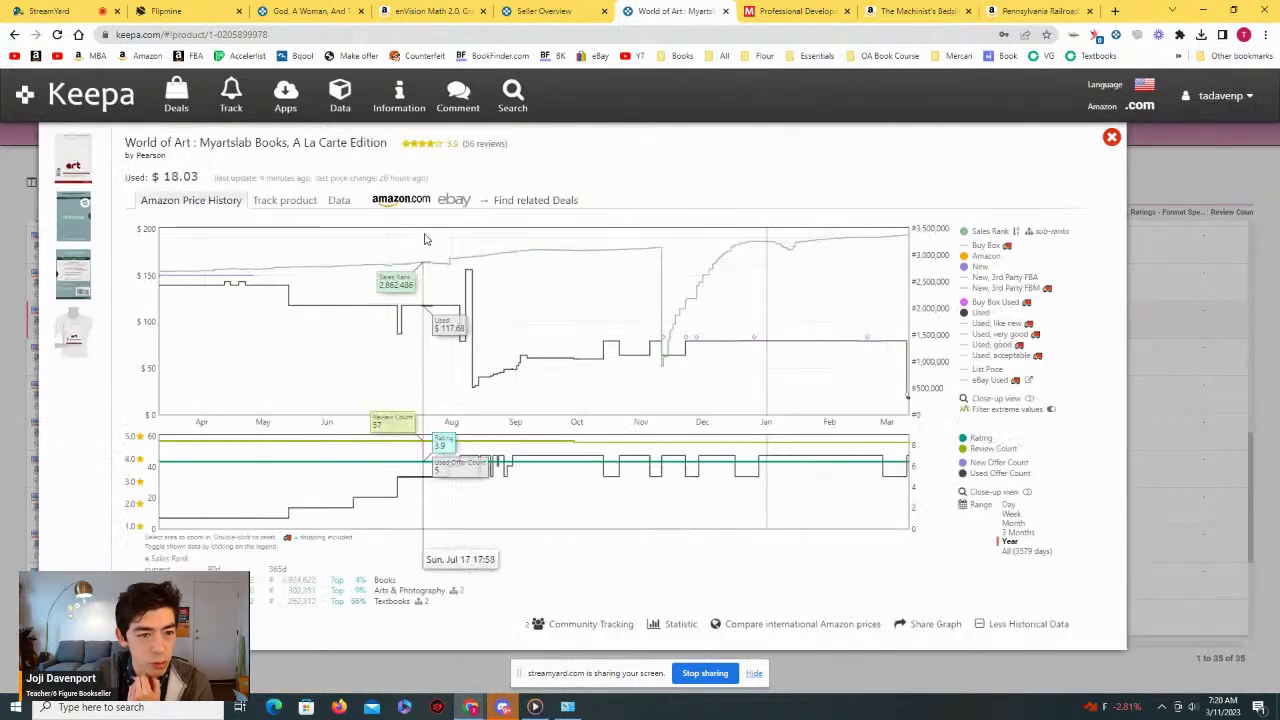
left_click(1020, 551)
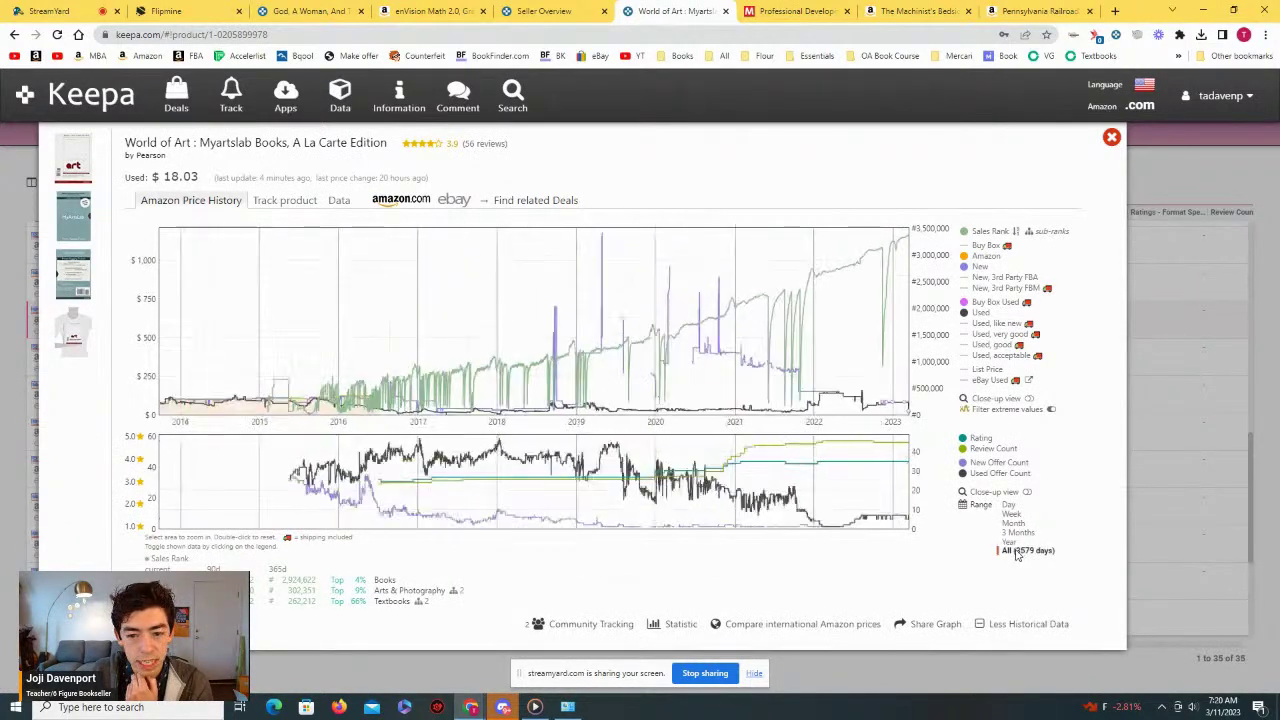
left_click(1018, 532)
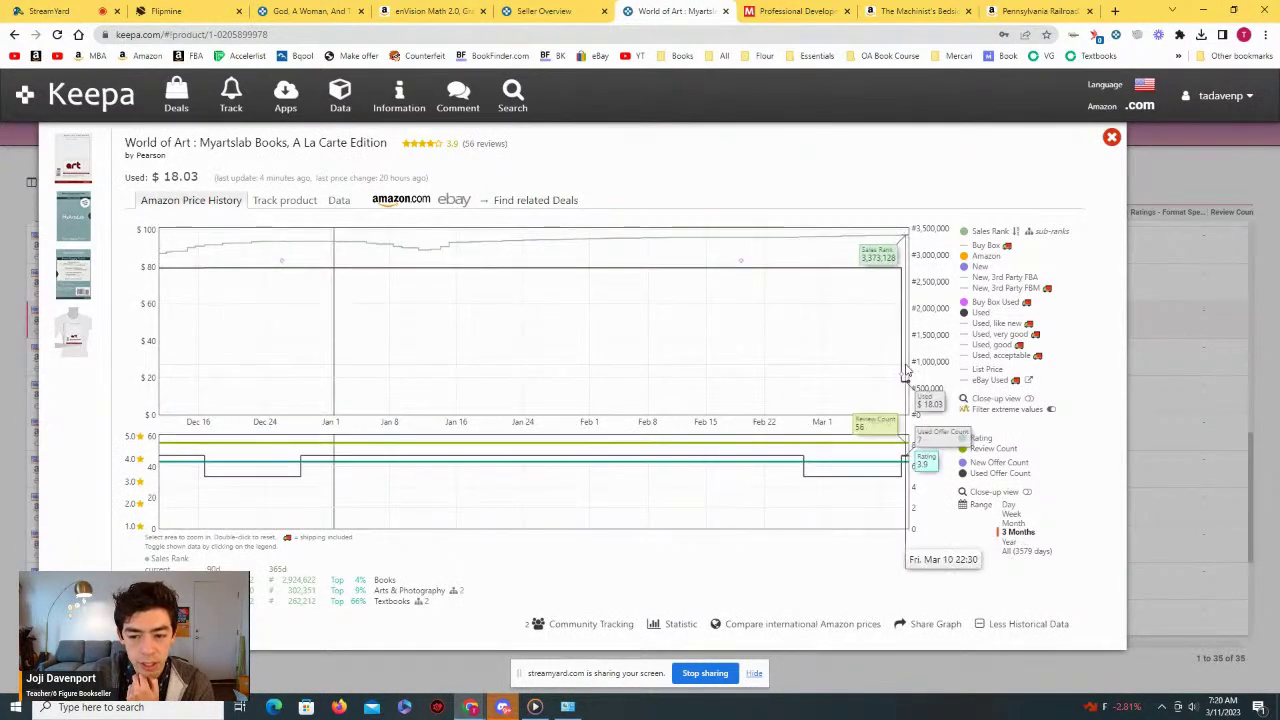
left_click(1020, 550)
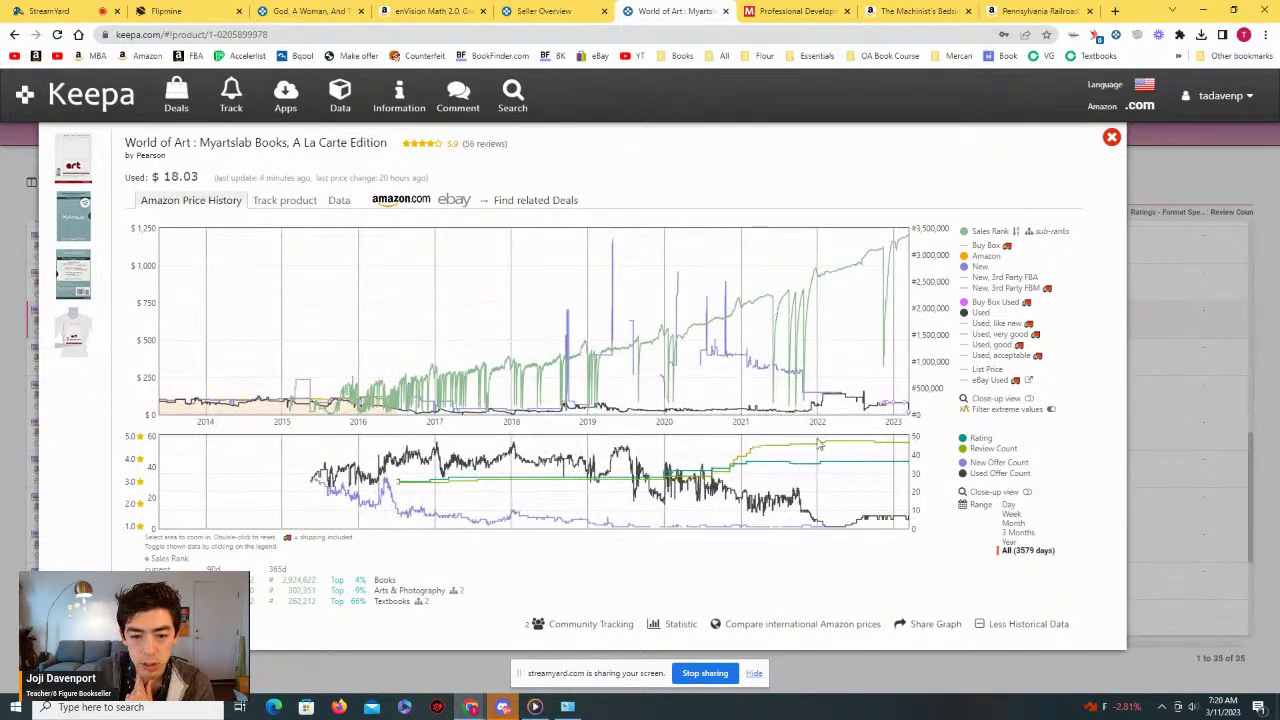
Step: Return World of Art's graph to the one-year history, close it, and preview the price trends of the books that follow
left_click(1010, 542)
left_click(1111, 137)
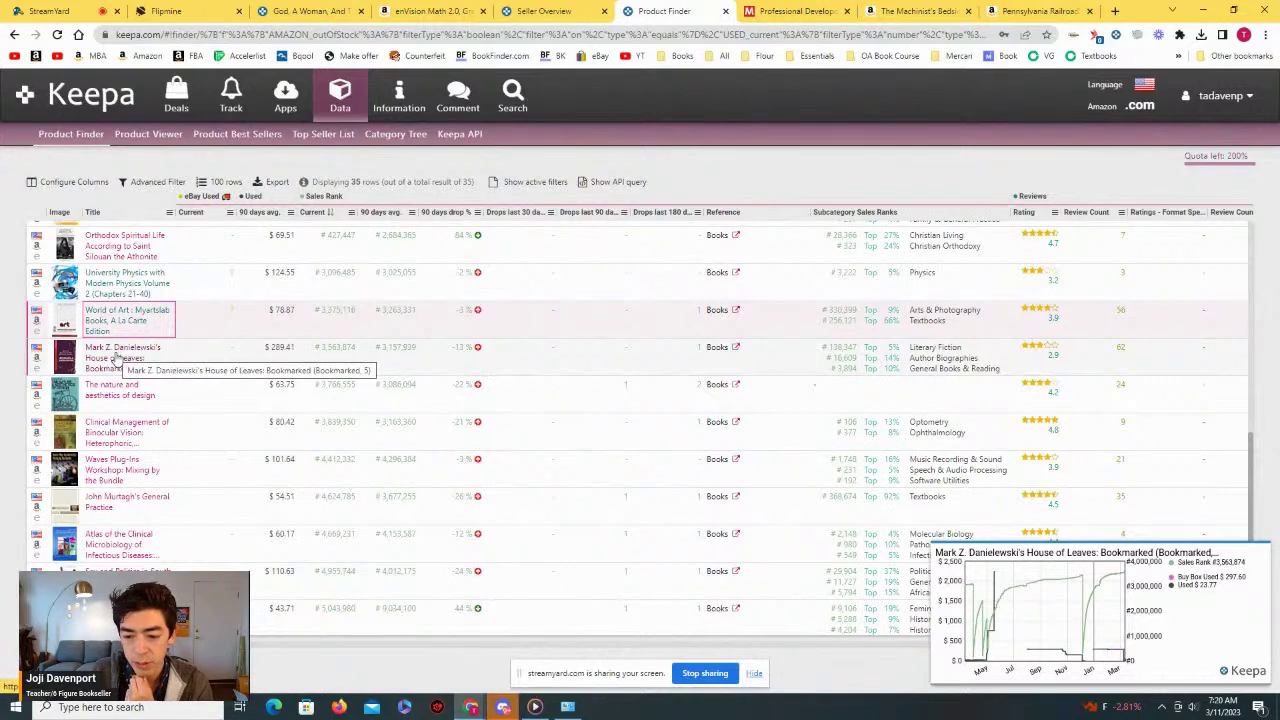
scroll(118, 358, "down", 1)
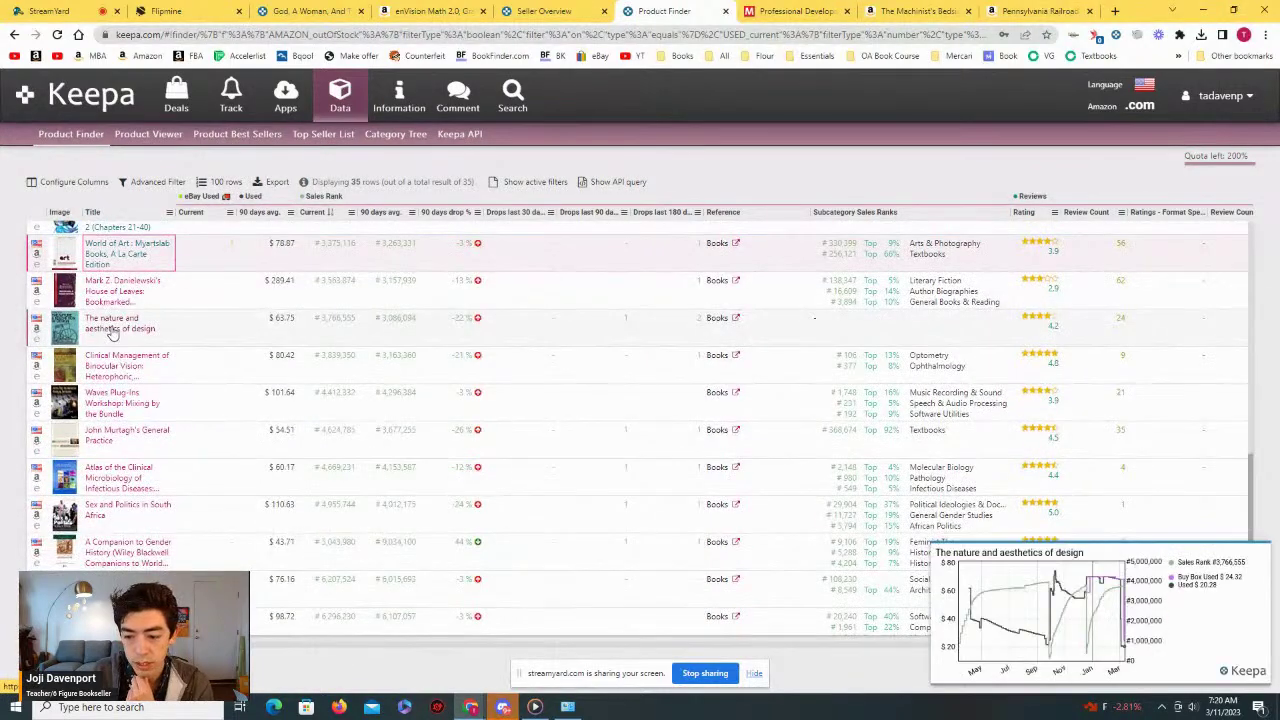
scroll(113, 335, "down", 2)
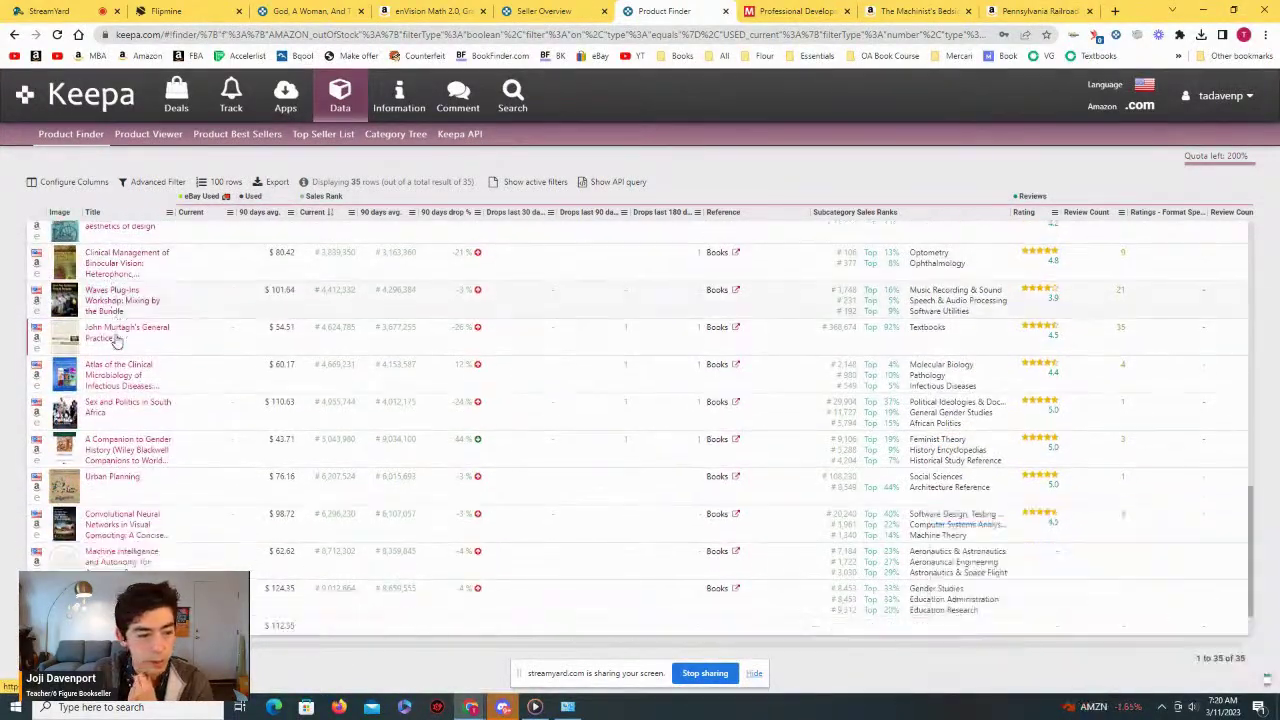
mouse_move(106, 337)
scroll(107, 332, "down", 1)
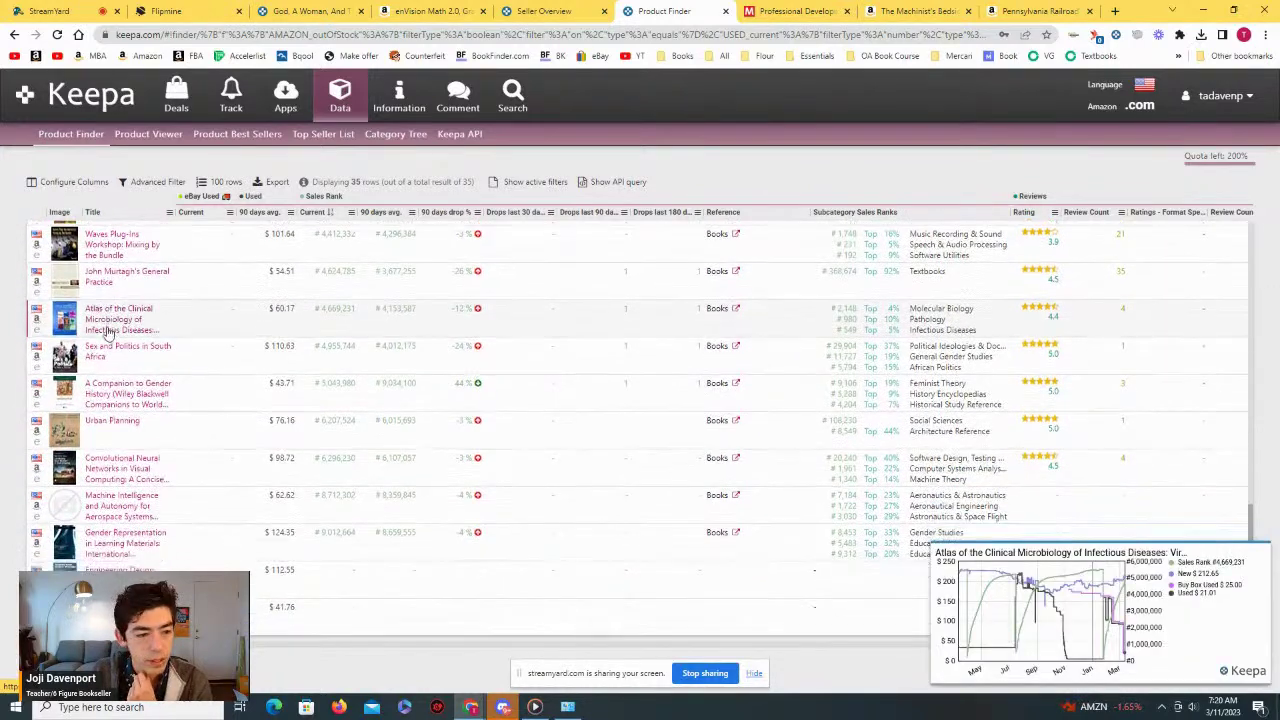
Step: Open Sex and Politics in South Africa's price graph, examine its individual offers including HPB-Red's, and close it
left_click(111, 347)
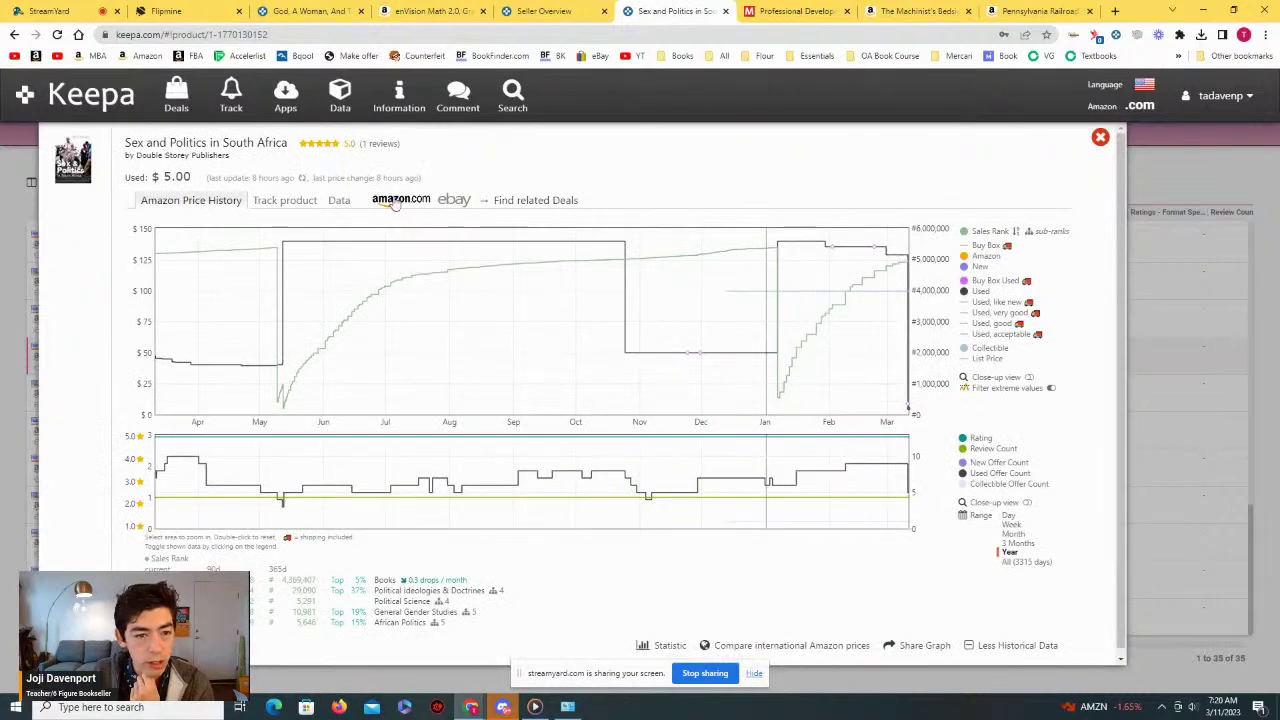
right_click(397, 201)
left_click(288, 201)
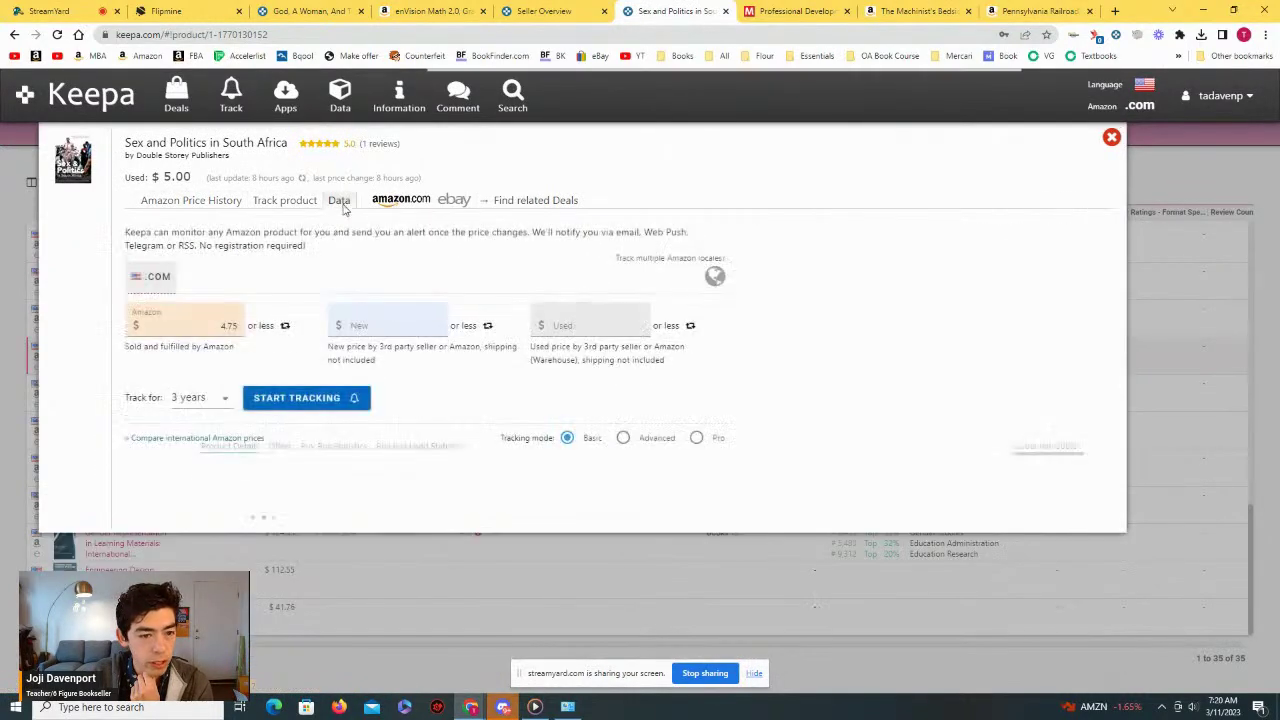
left_click(336, 201)
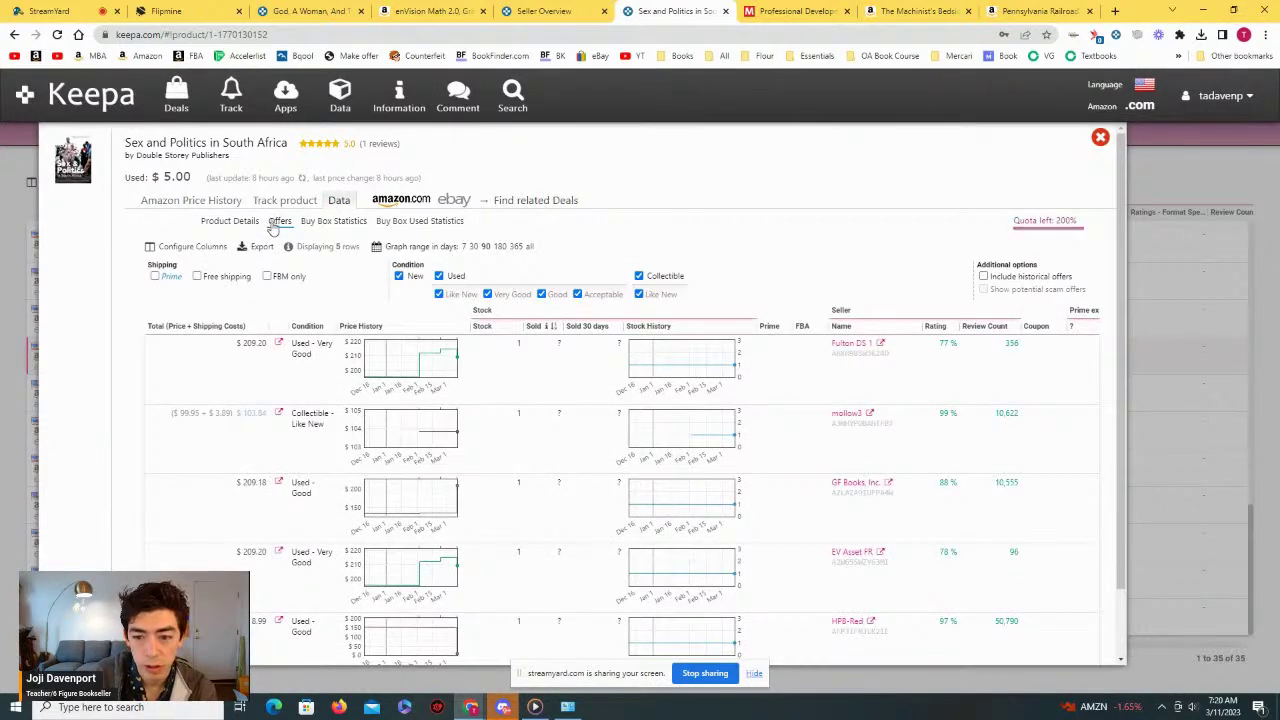
scroll(405, 335, "down", 2)
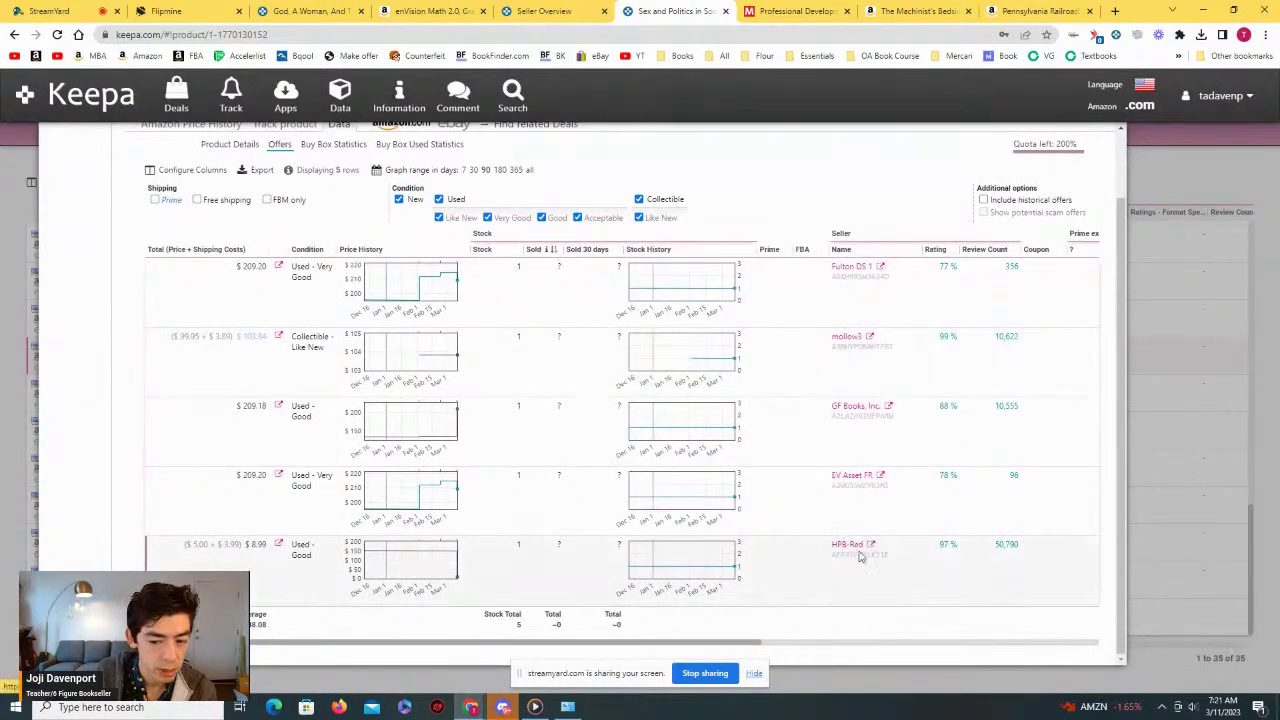
scroll(300, 550, "up", 3)
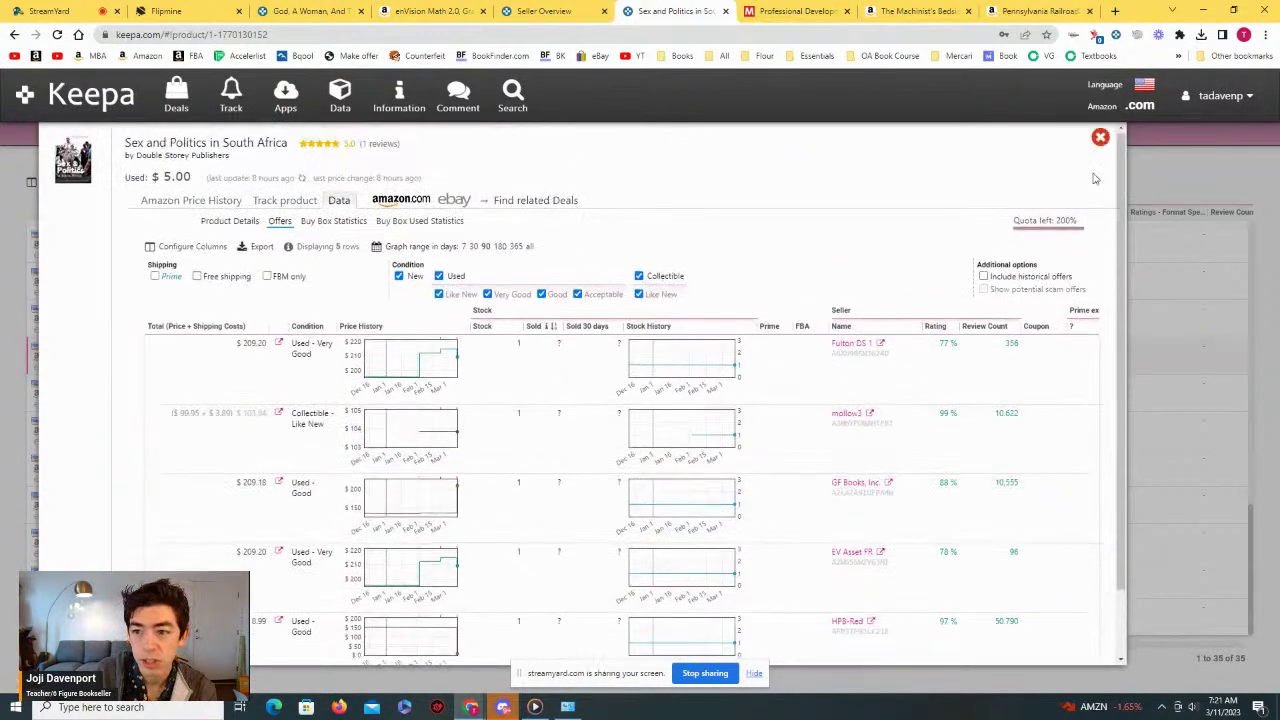
key("Escape")
Step: Preview the last books in the Product Finder results, then close the Product Finder page
mouse_move(118, 398)
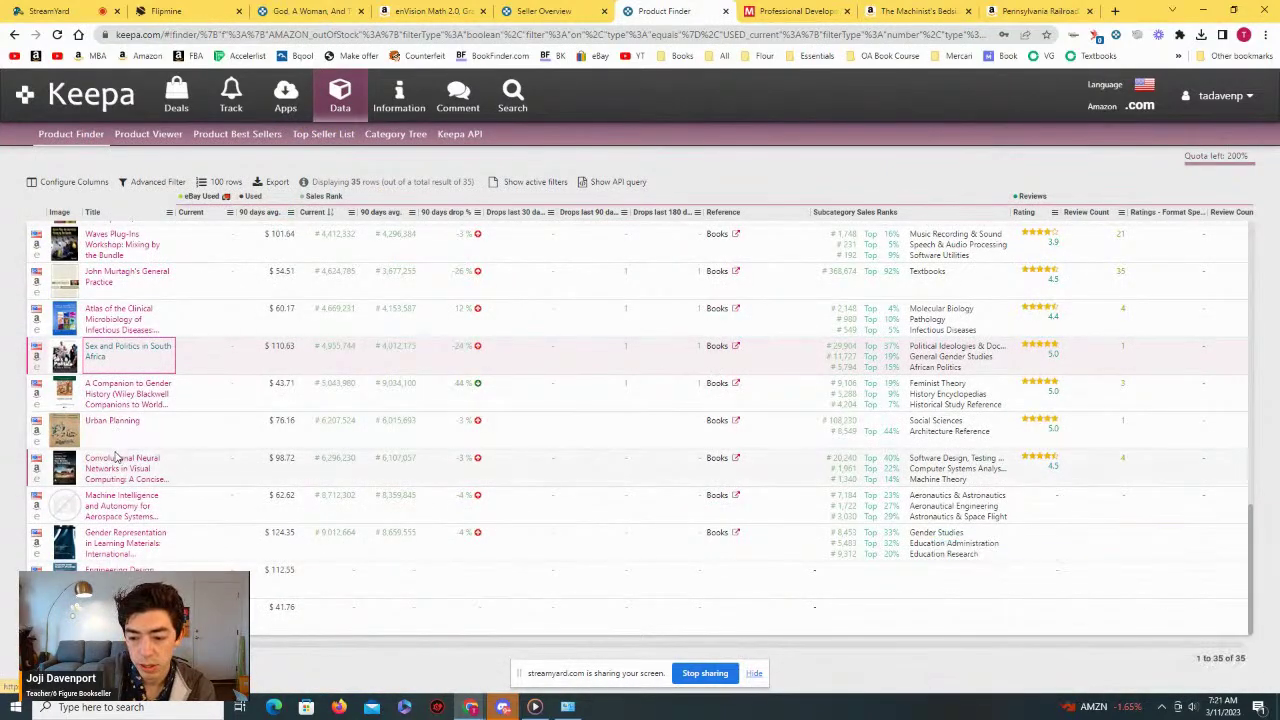
mouse_move(118, 466)
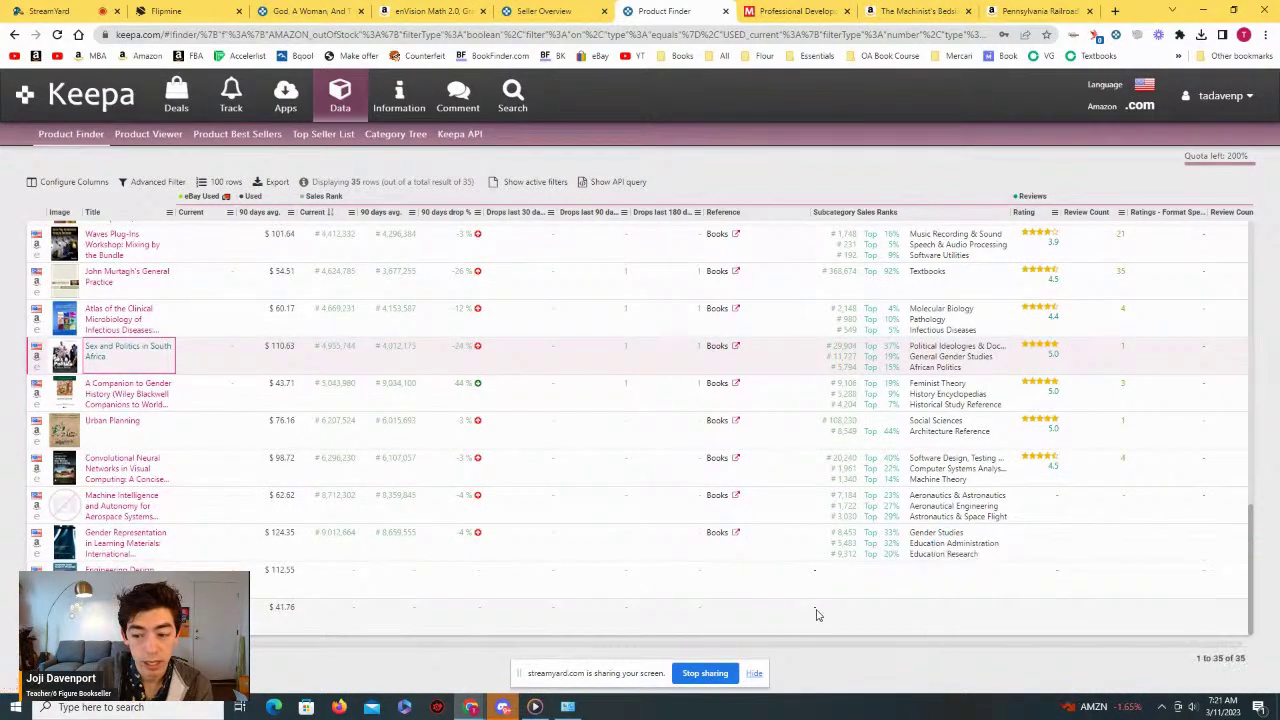
scroll(700, 560, "up", 10)
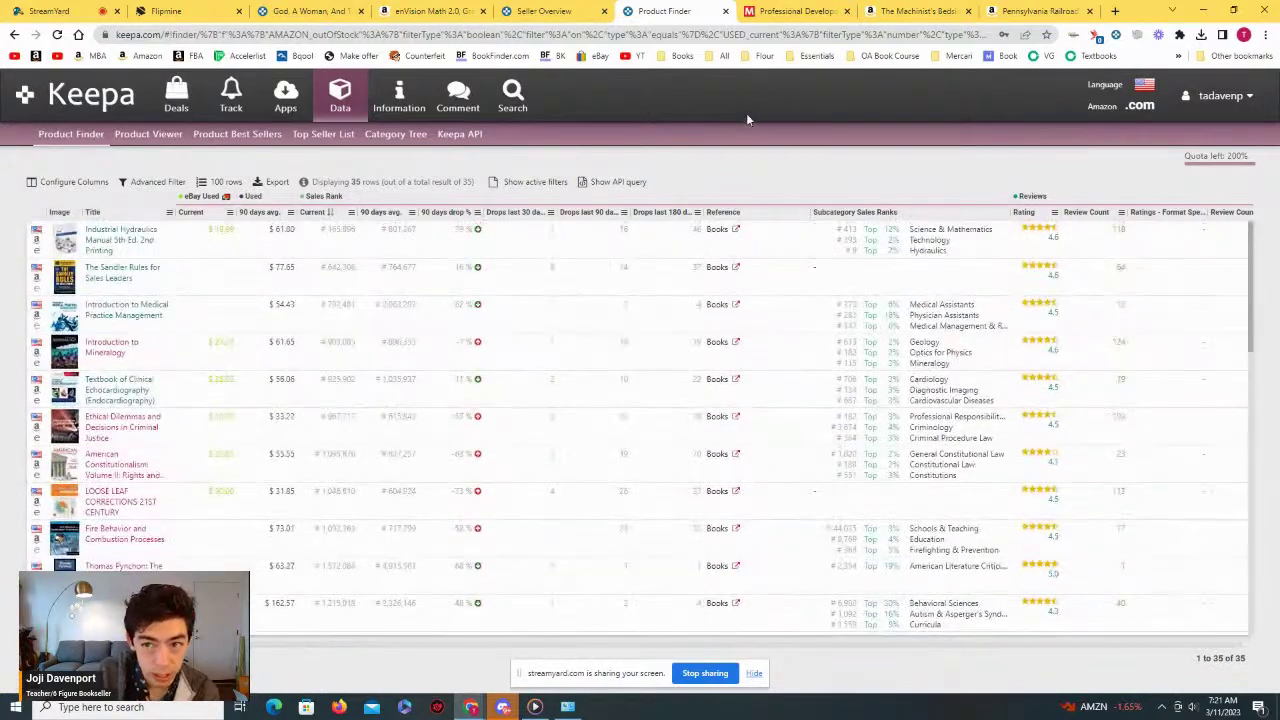
left_click(725, 11)
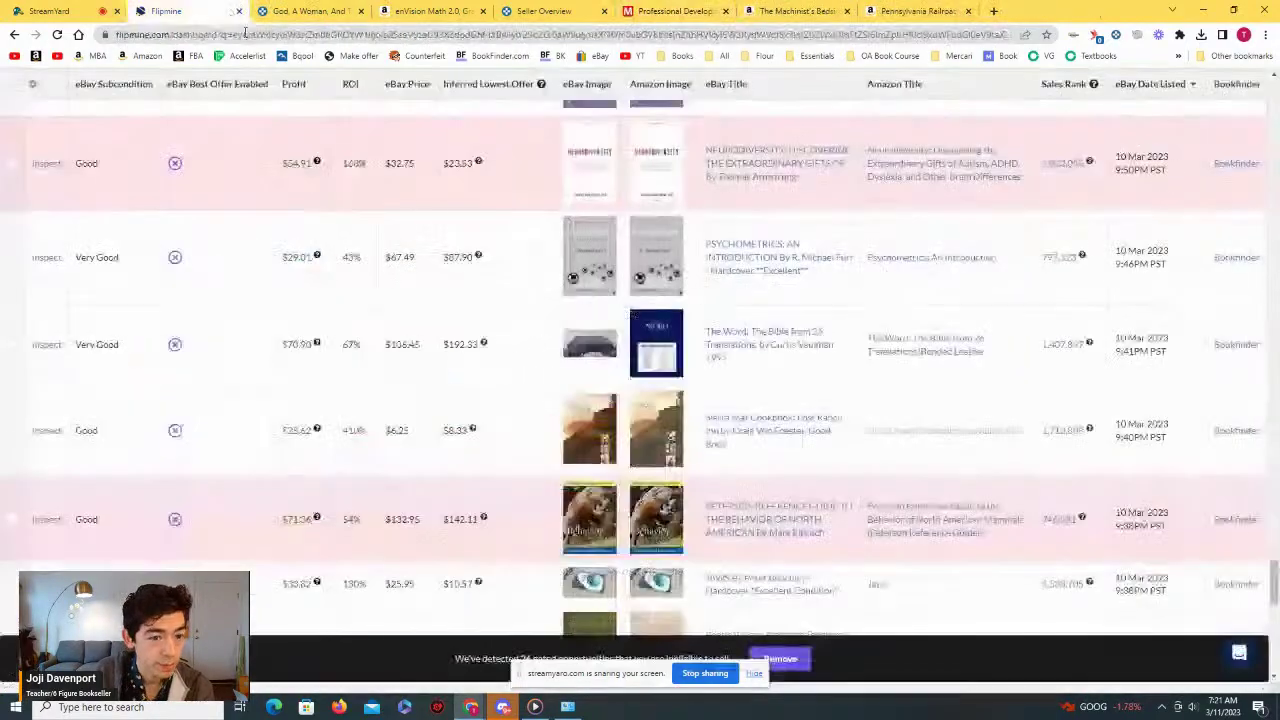
Step: Load the saved search Book Search 1 in Flipmine and reload the page to refresh the opportunities
scroll(700, 400, "up", 10)
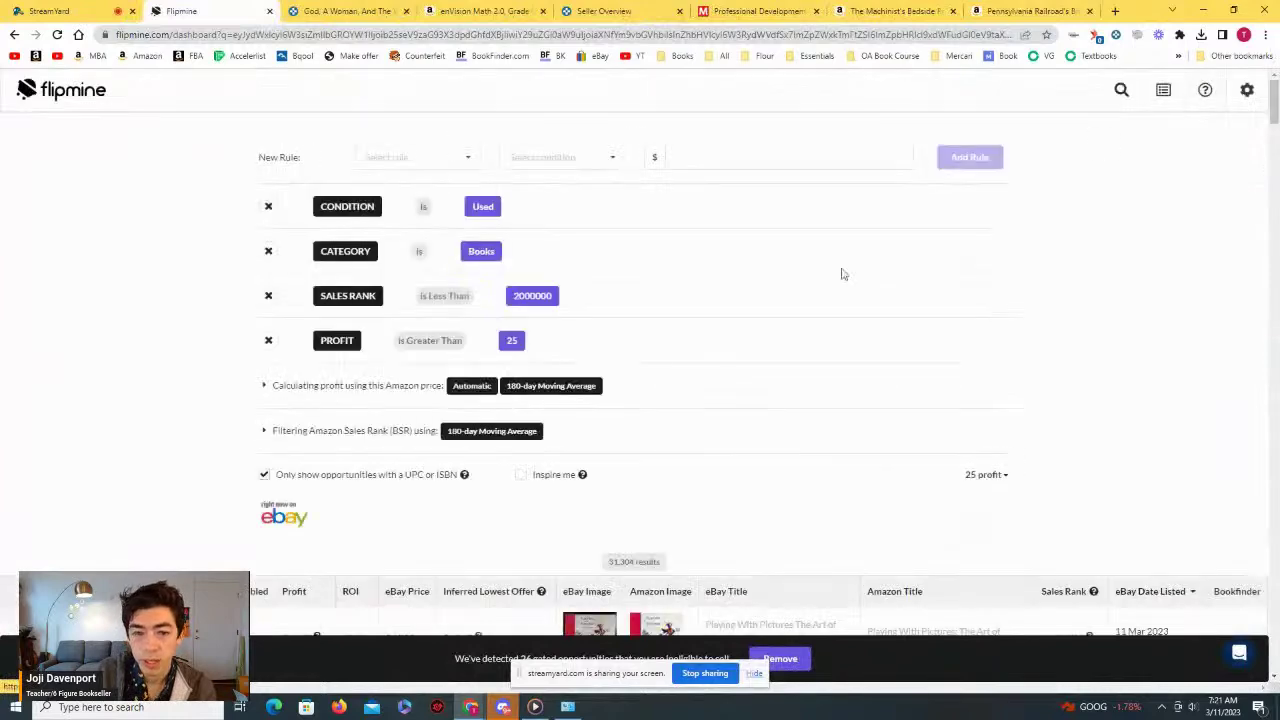
scroll(850, 300, "down", 2)
left_click(985, 274)
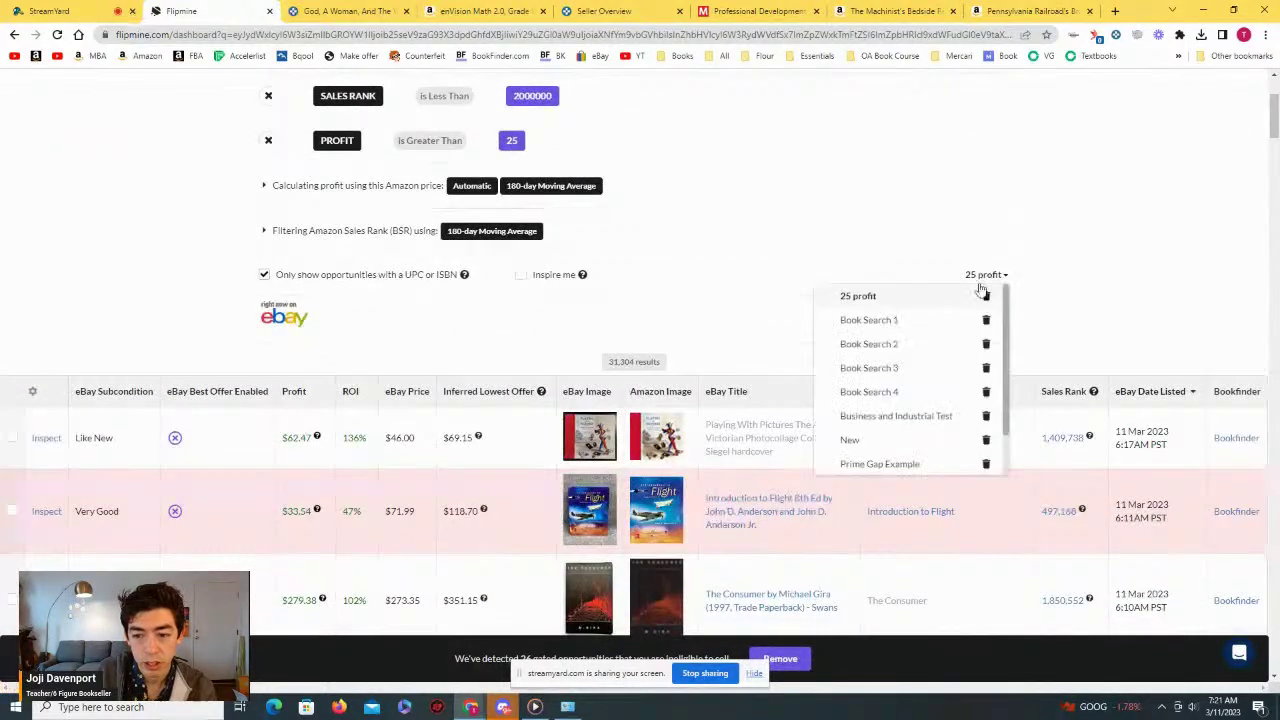
left_click(922, 319)
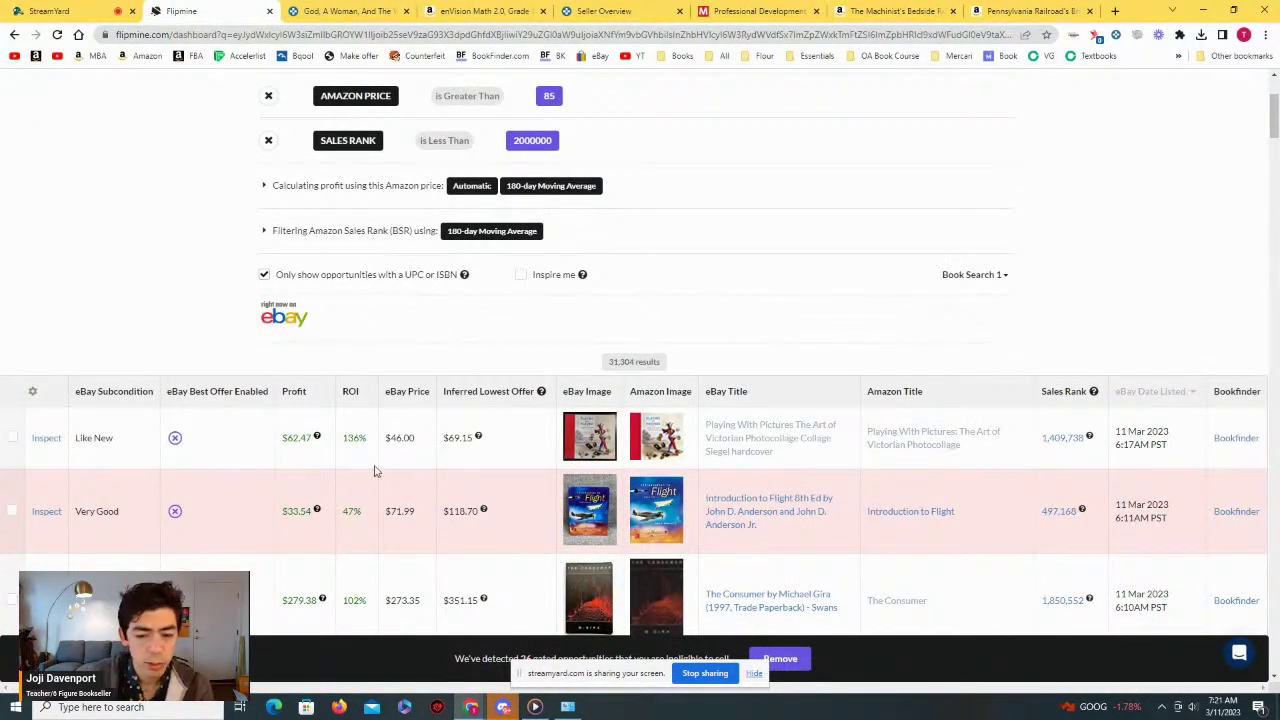
scroll(543, 400, "down", 1)
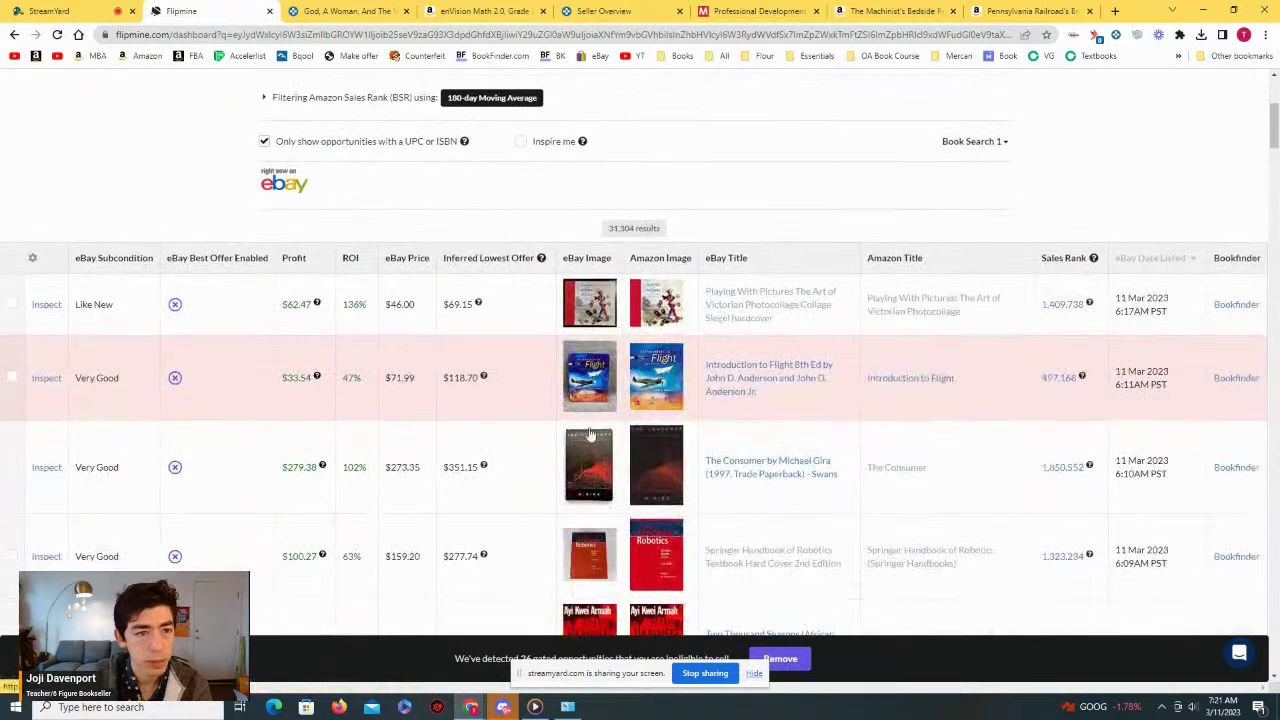
scroll(300, 330, "up", 2)
left_click(58, 35)
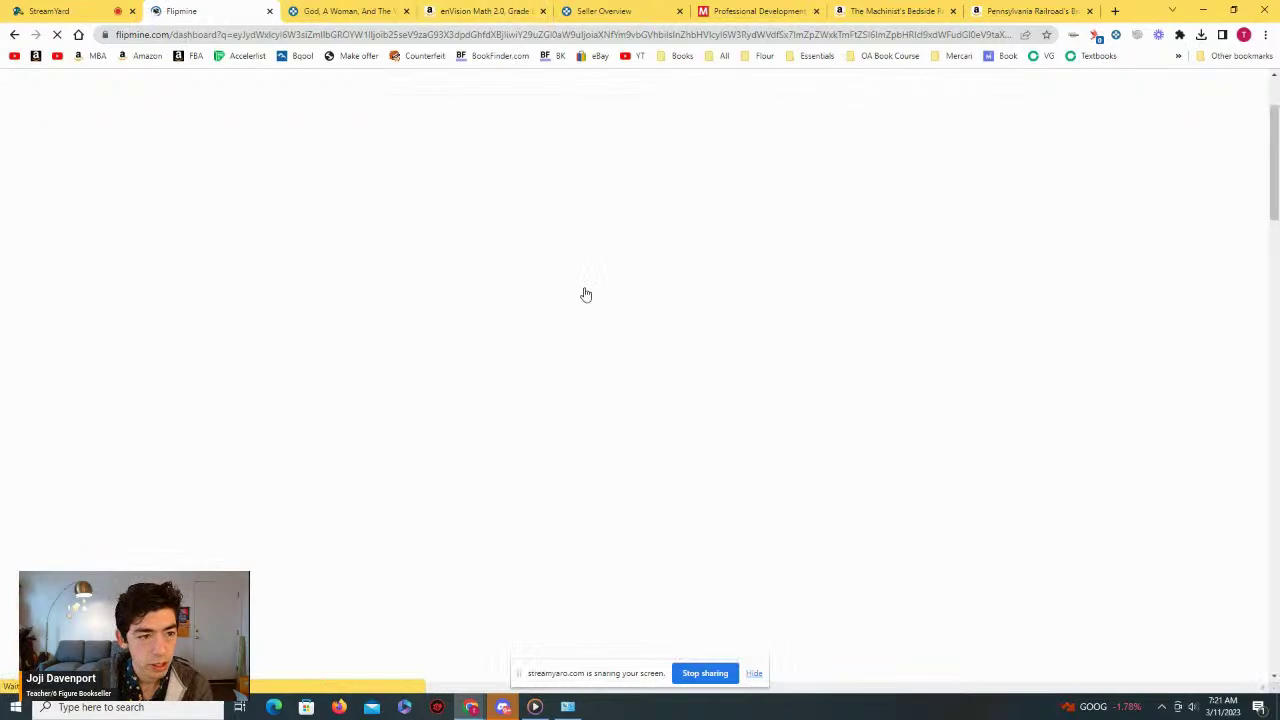
Step: Open the eBay listing and Amazon page of The Journals of Sylvia Plath in separate tabs, discarding the extra window
scroll(575, 295, "down", 2)
scroll(578, 298, "down", 4)
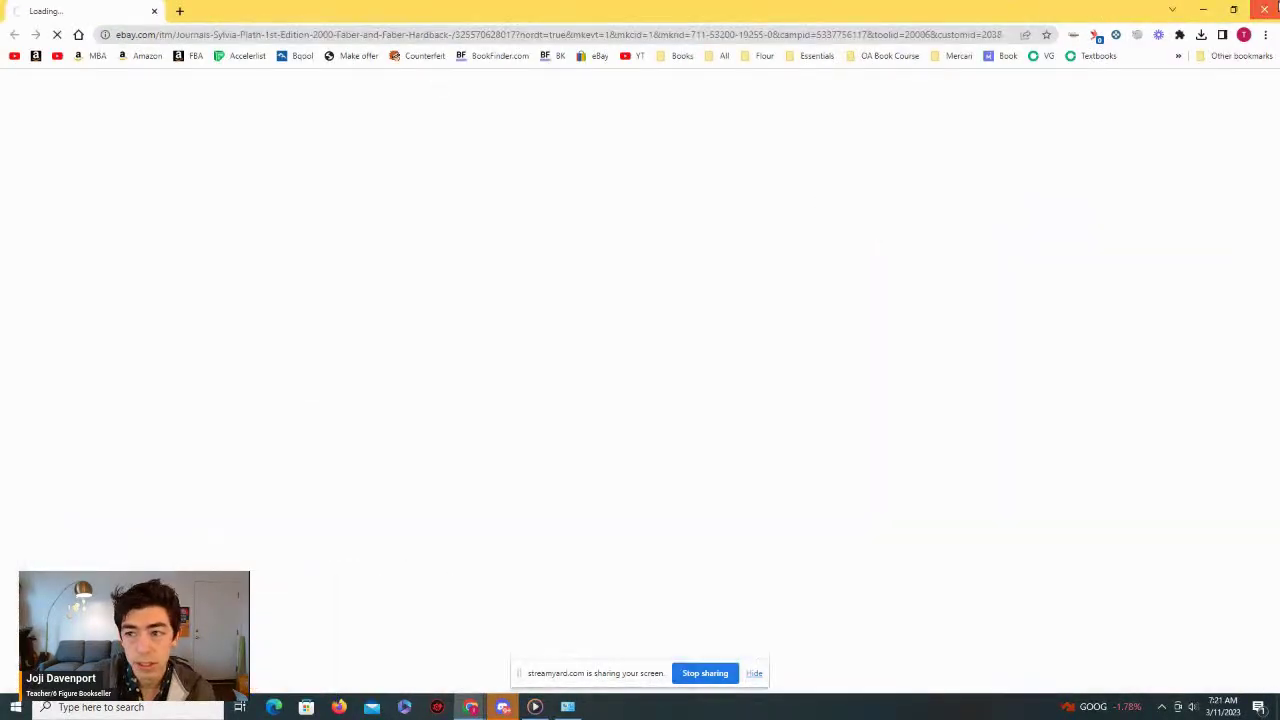
left_click(1276, 7)
right_click(771, 212)
left_click(771, 268)
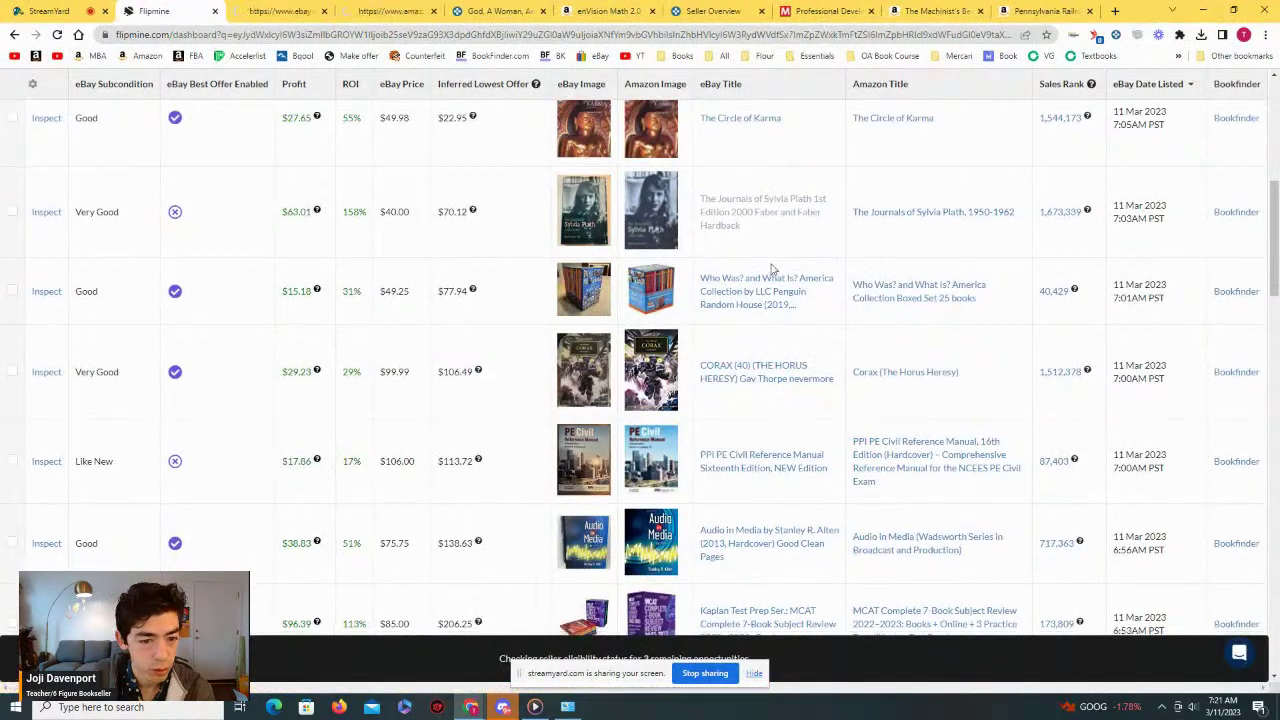
Step: Find the Kaplan MCAT Complete 7-Book Subject Review 2022-2023 opportunity and open its eBay listing and Amazon page in new tabs
scroll(771, 268, "down", 3)
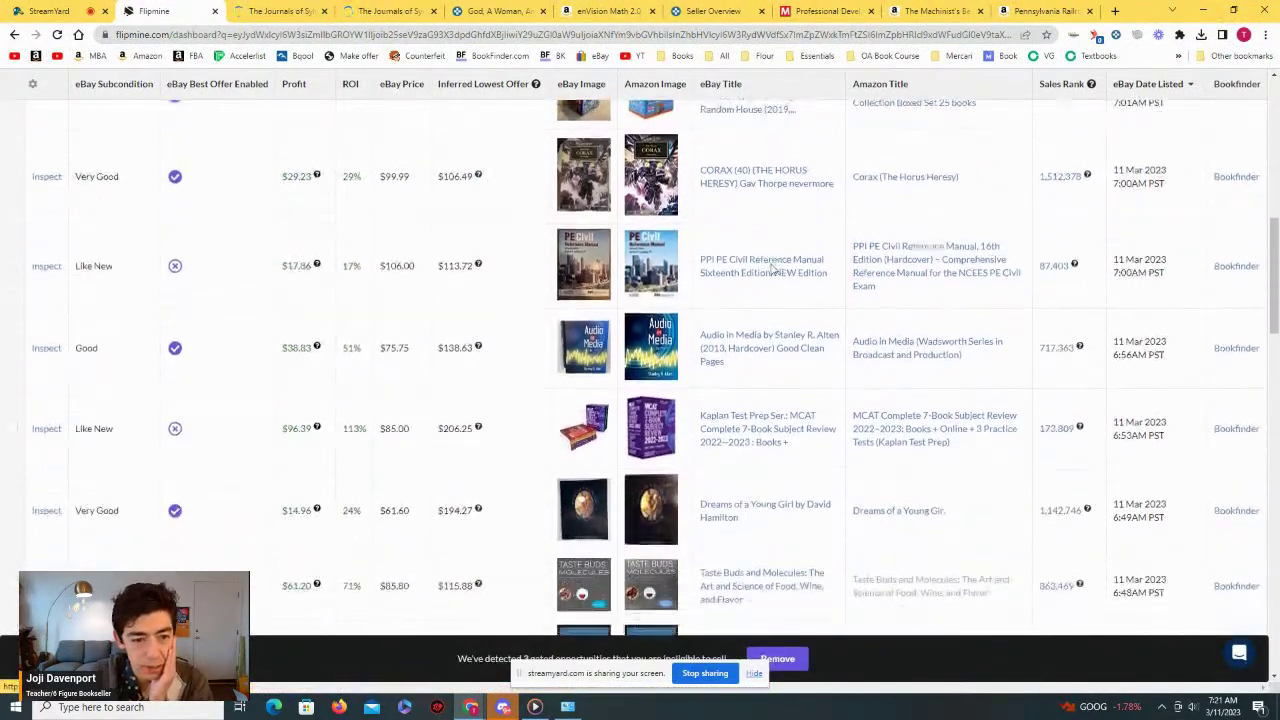
scroll(771, 268, "down", 3)
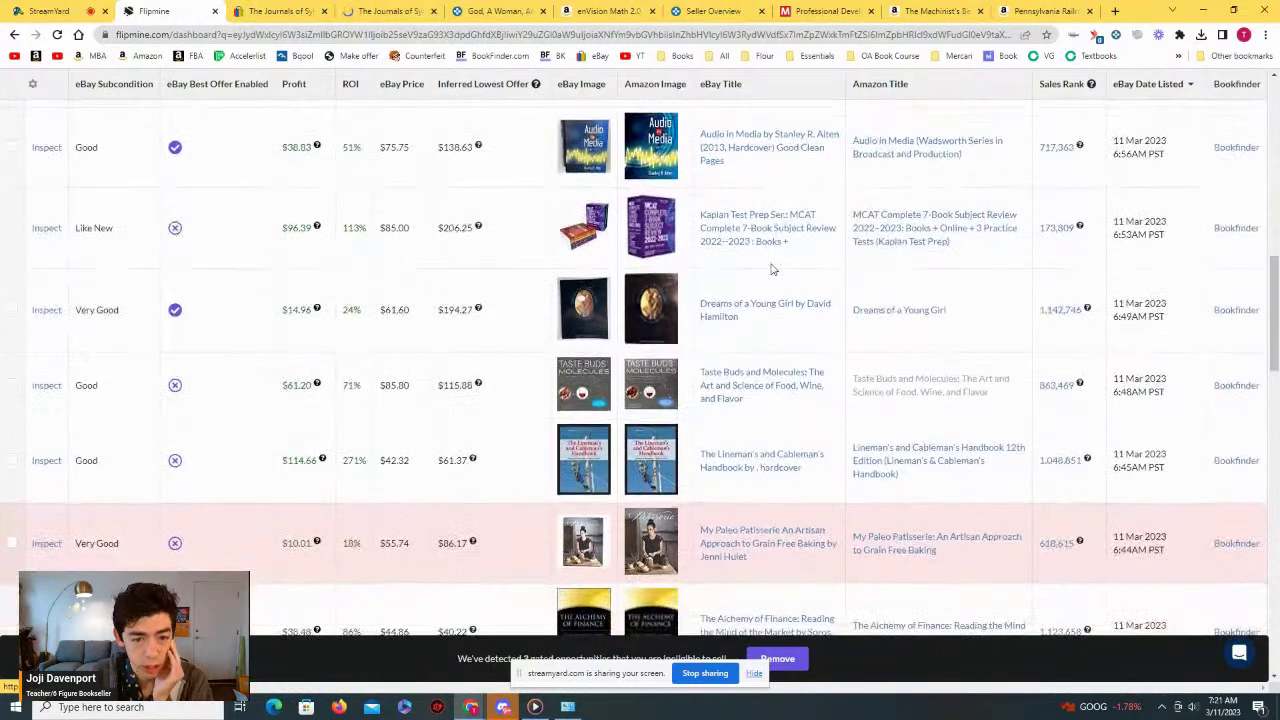
right_click(771, 240)
left_click(805, 245)
right_click(892, 220)
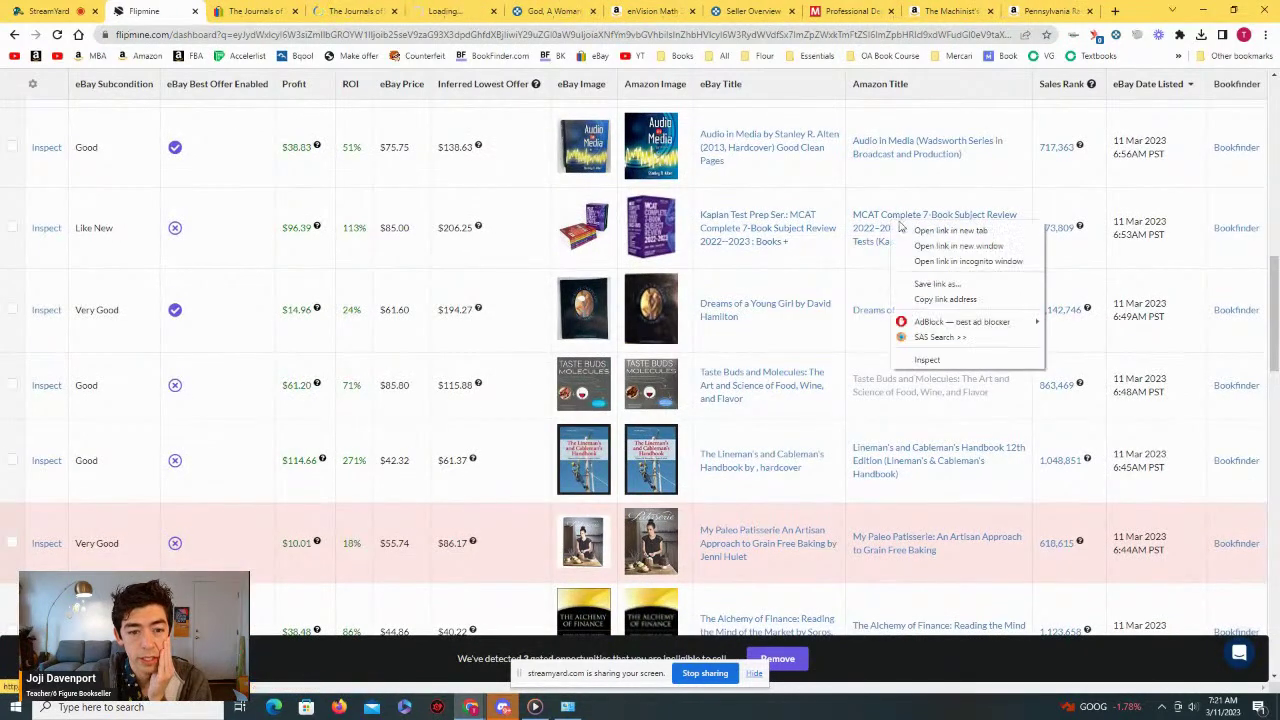
left_click(925, 229)
Step: Open the eBay listing and Amazon page of Dreams of a Young Girl in new tabs
right_click(764, 309)
left_click(798, 315)
right_click(907, 312)
left_click(940, 318)
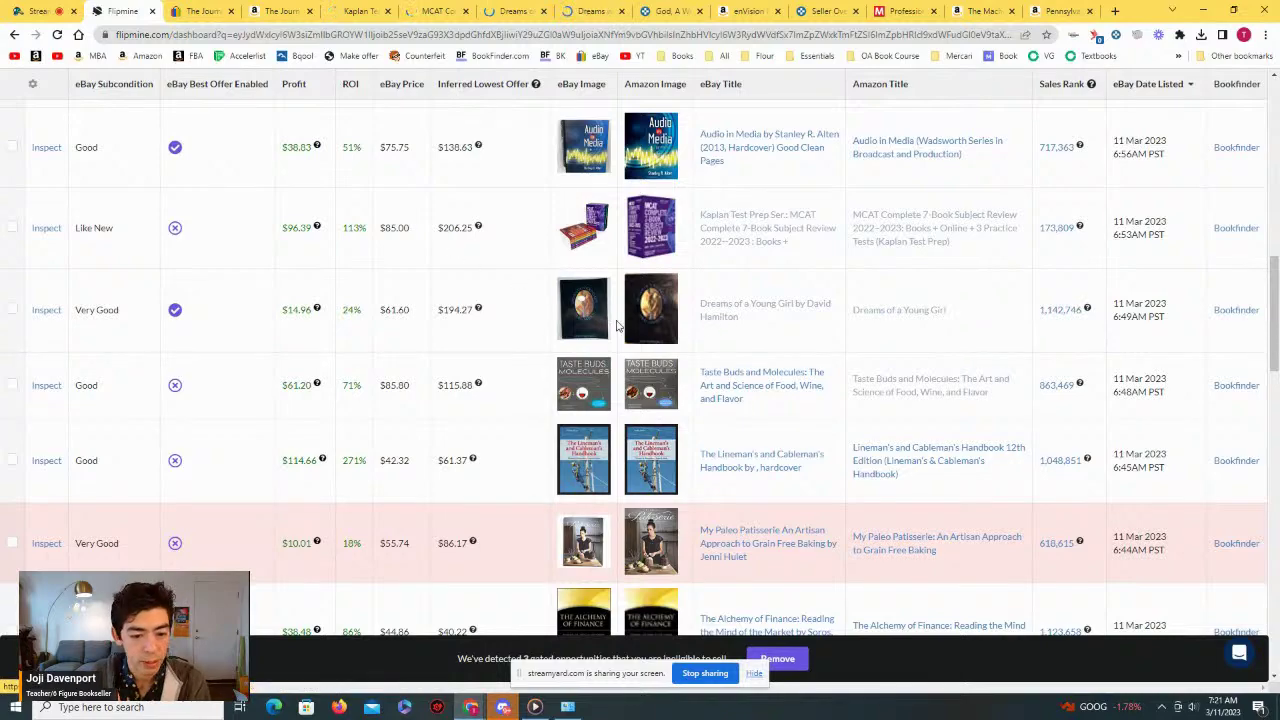
Step: Compare The Journals of Sylvia Plath's eBay price with its Amazon price history, then close the eBay listing
left_click(203, 10)
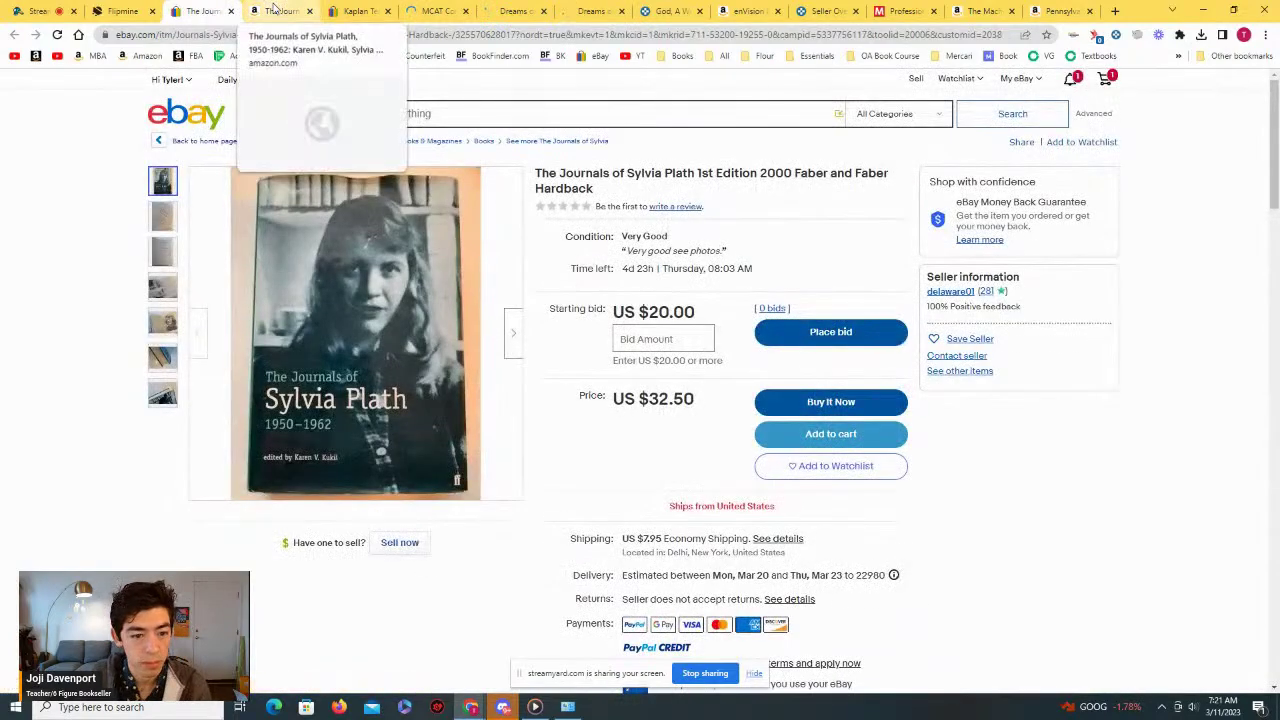
left_click(275, 10)
scroll(648, 278, "down", 6)
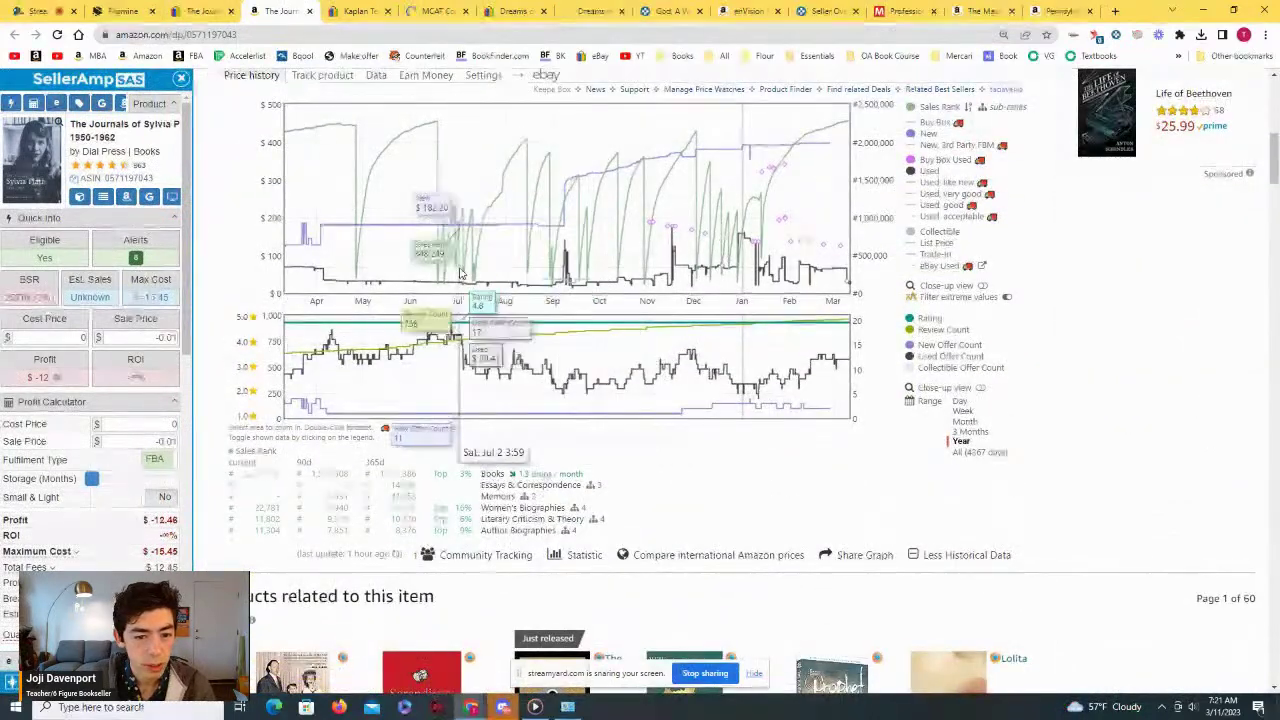
scroll(470, 280, "up", 1)
scroll(723, 365, "up", 2)
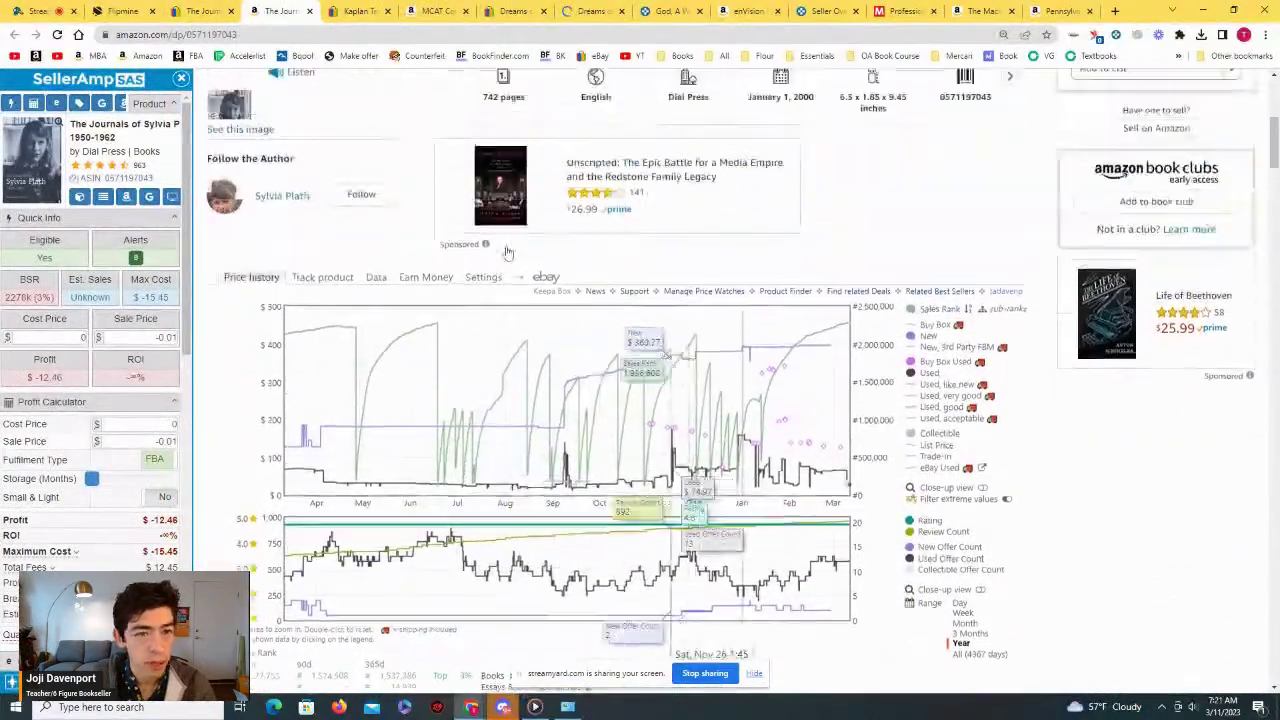
left_click(215, 11)
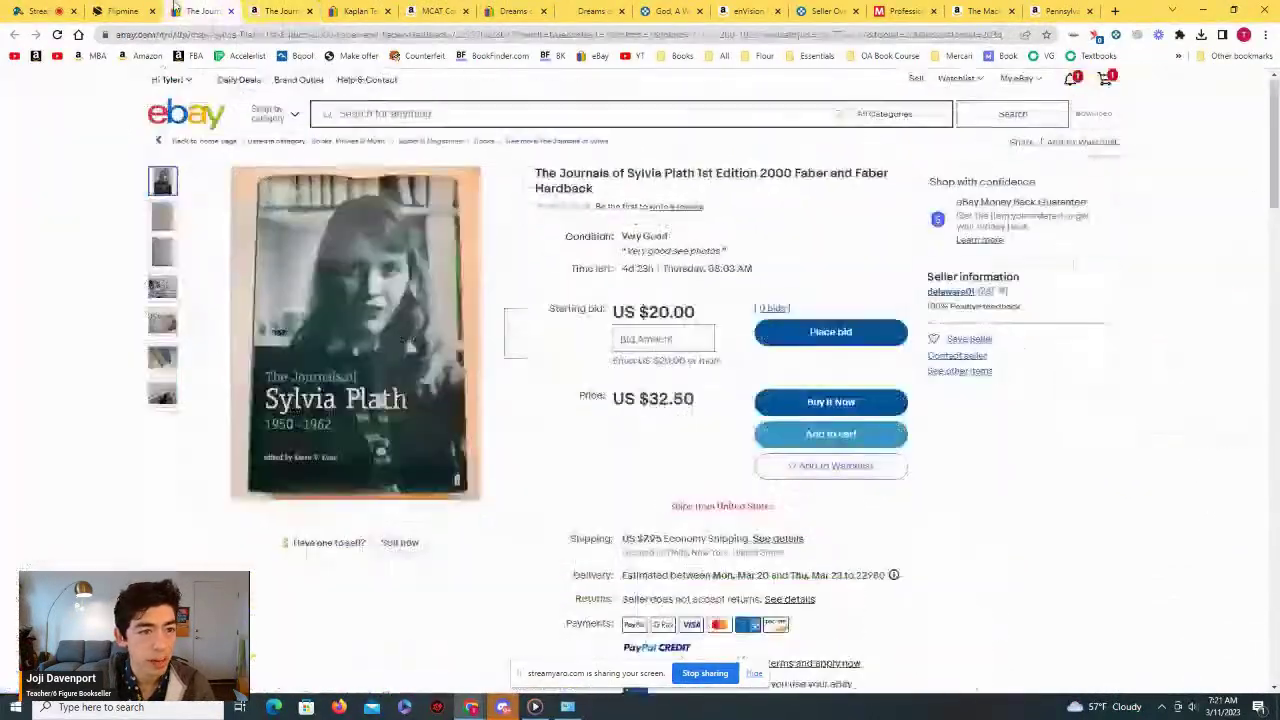
left_click(231, 11)
Step: Examine the Sylvia Plath book's Amazon price and sales rank history further, then close its Amazon page
scroll(985, 527, "down", 3)
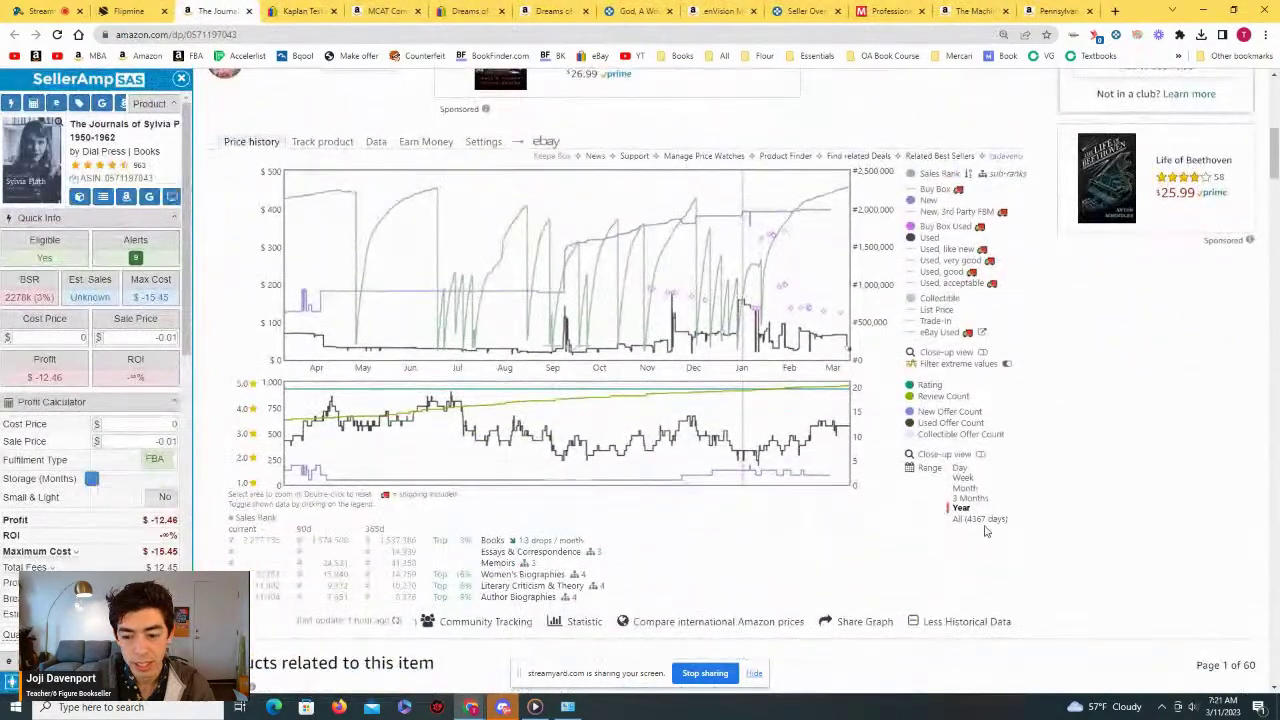
left_click(985, 527)
scroll(985, 527, "up", 3)
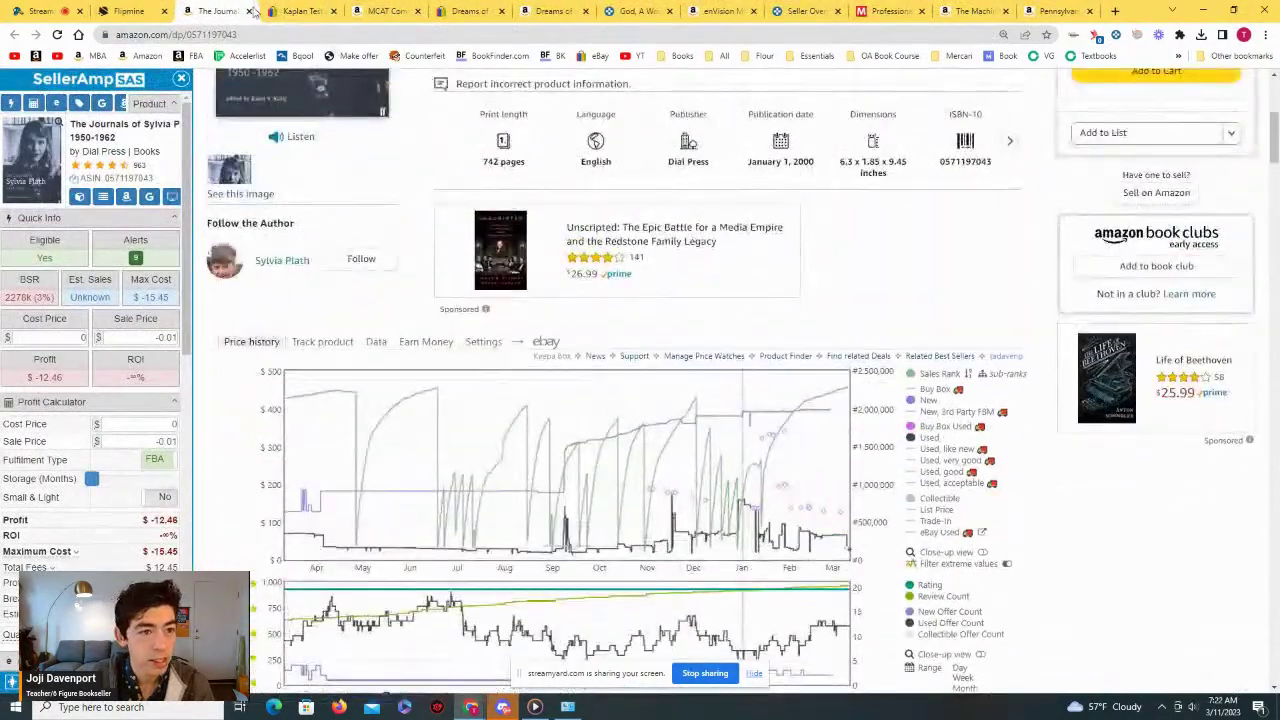
left_click(249, 11)
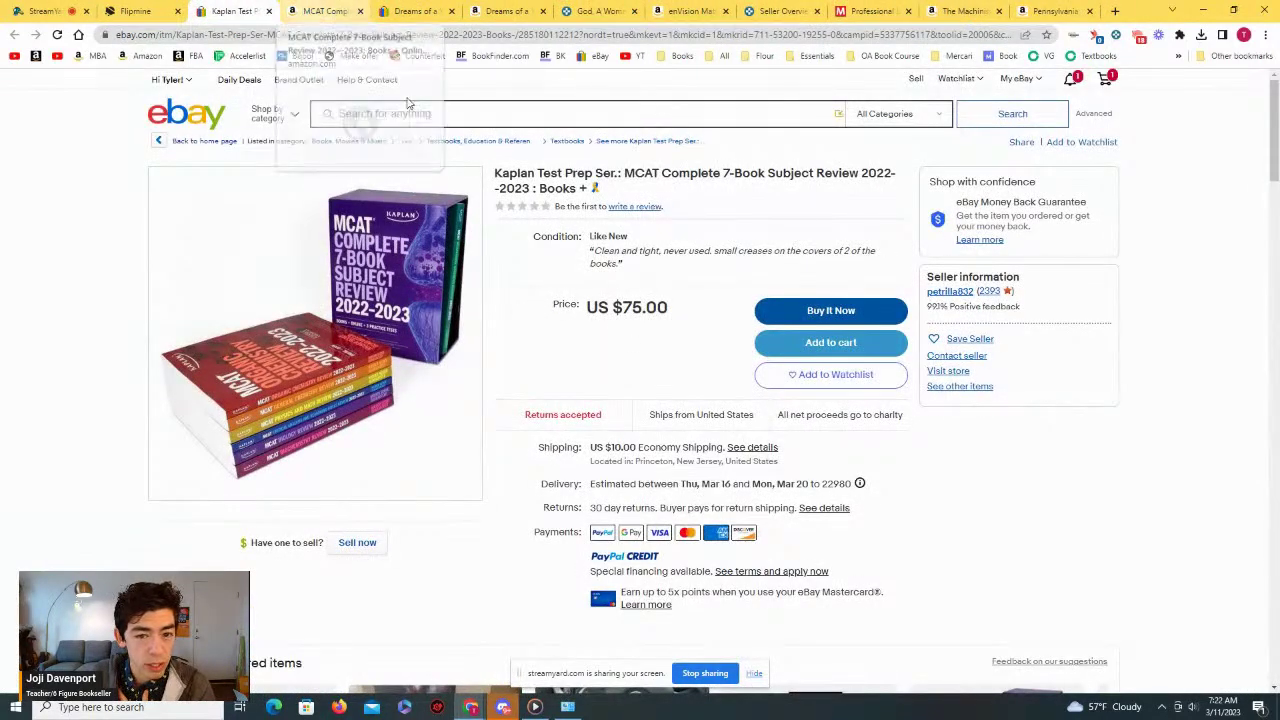
Step: Compare the MCAT set's eBay listing with its Amazon page and calculate its profit in SellerAmp using a cost price of 85.00
left_click(328, 11)
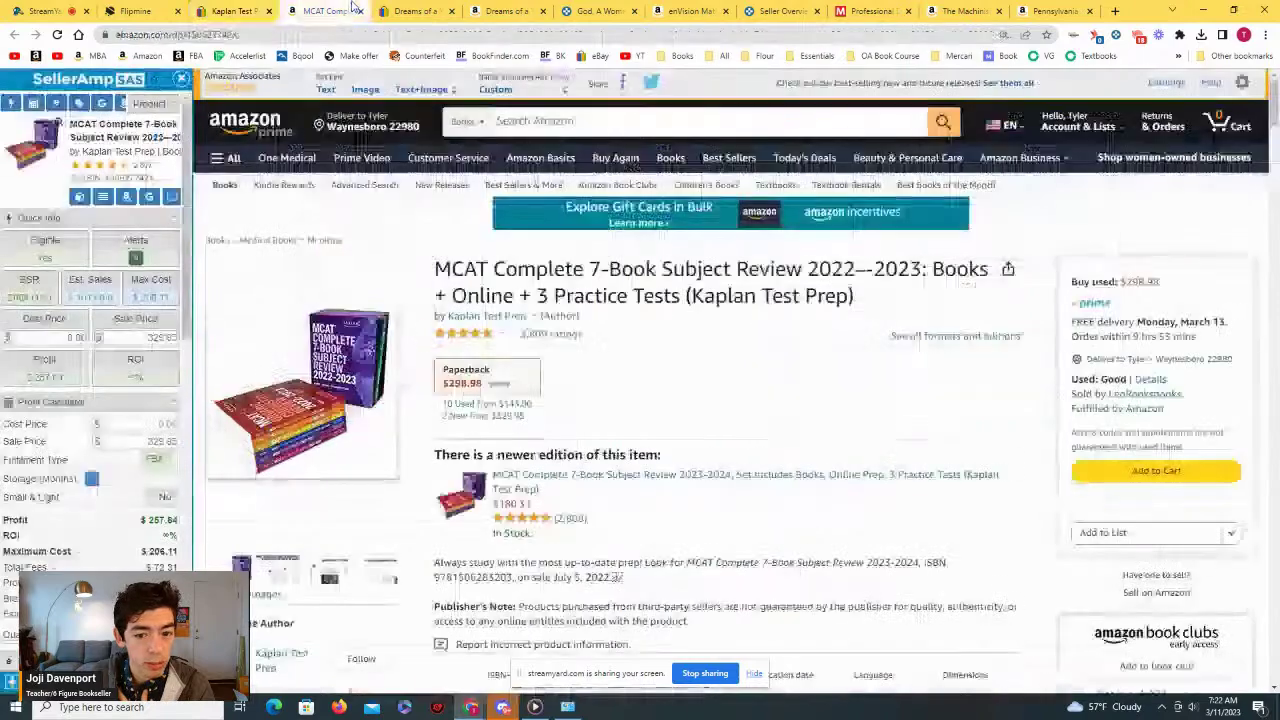
scroll(487, 222, "down", 10)
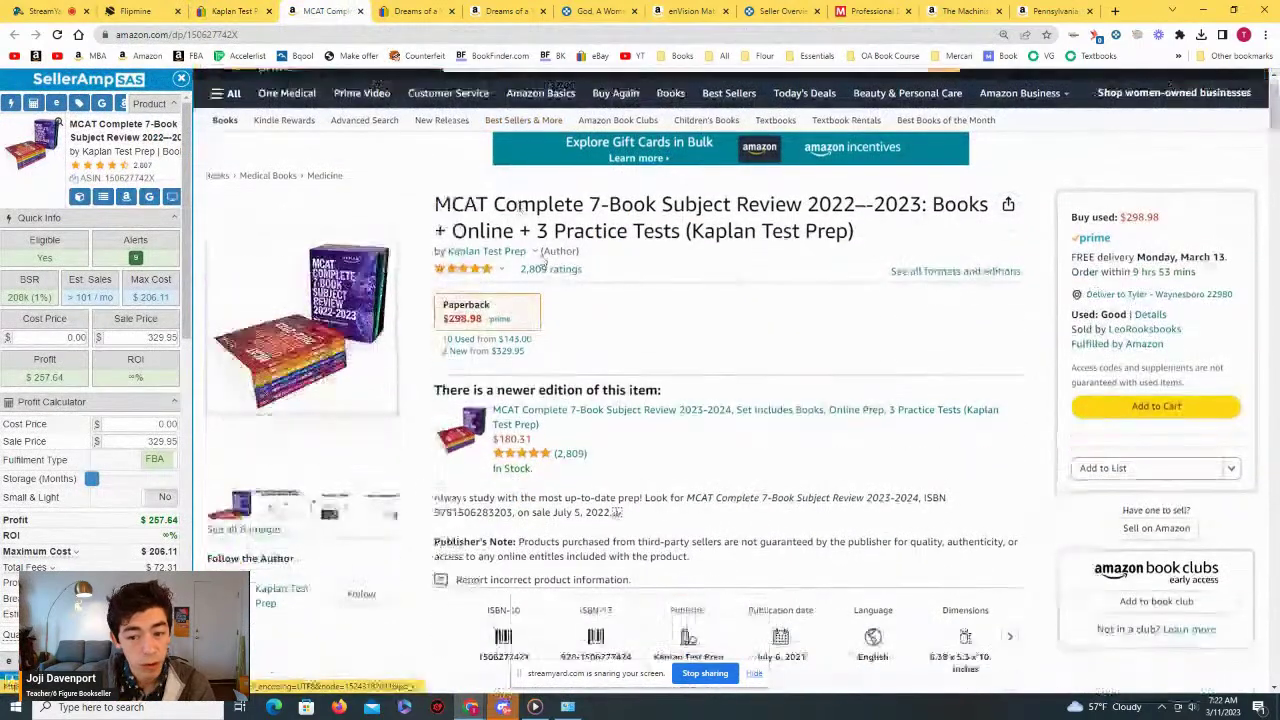
key("ctrl+shift+Tab")
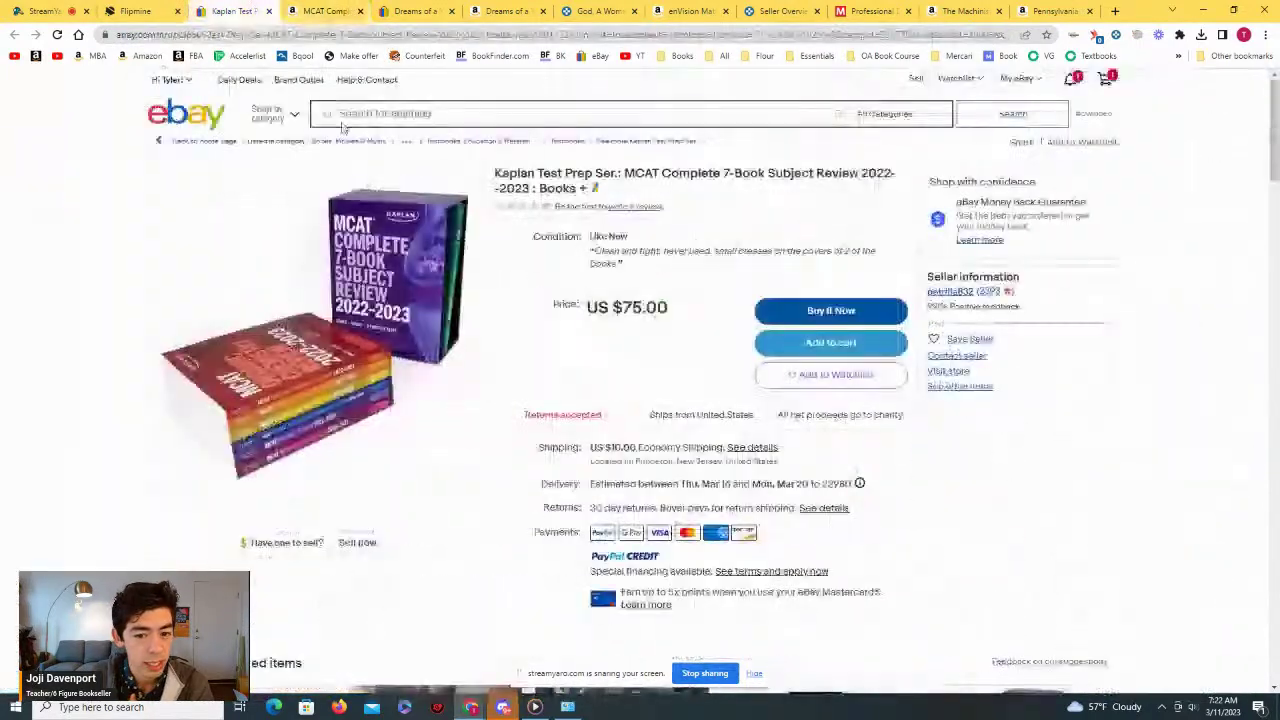
left_click(335, 9)
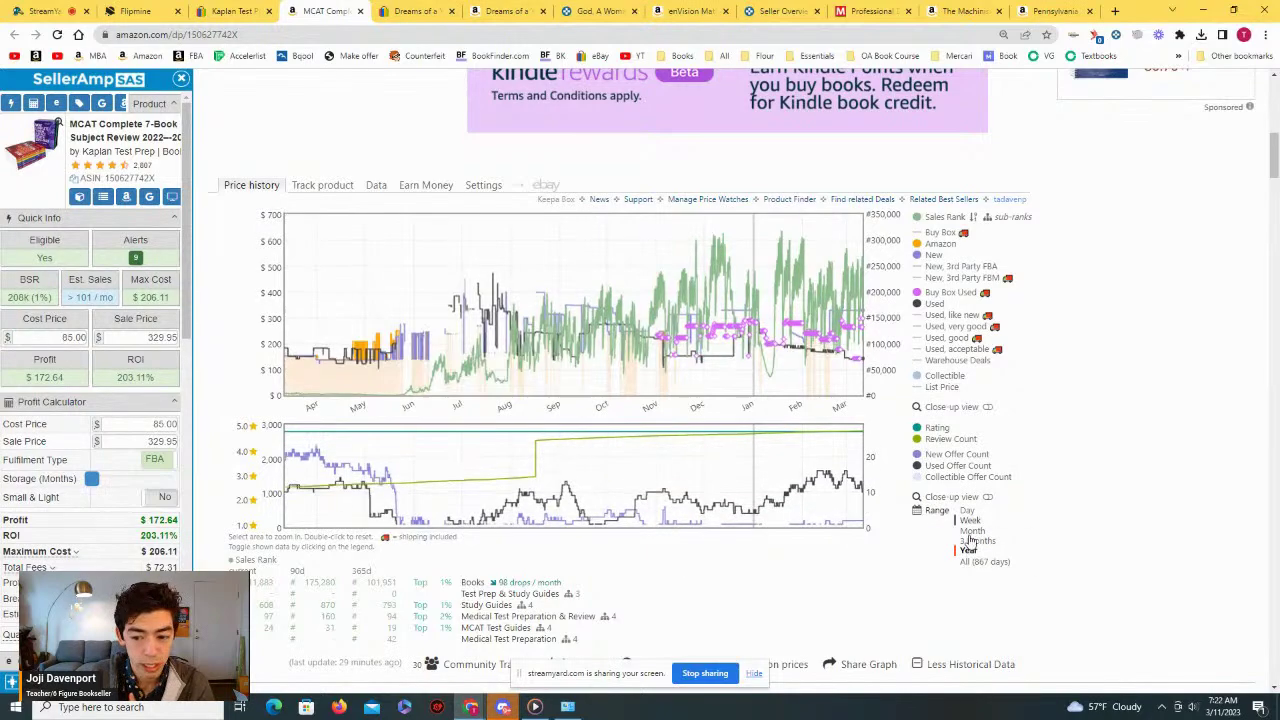
Step: Inspect a February used Buy Box offer in the MCAT set's three-month history and calculate profit in SellerAmp at a sale price of 219.99
left_click(979, 541)
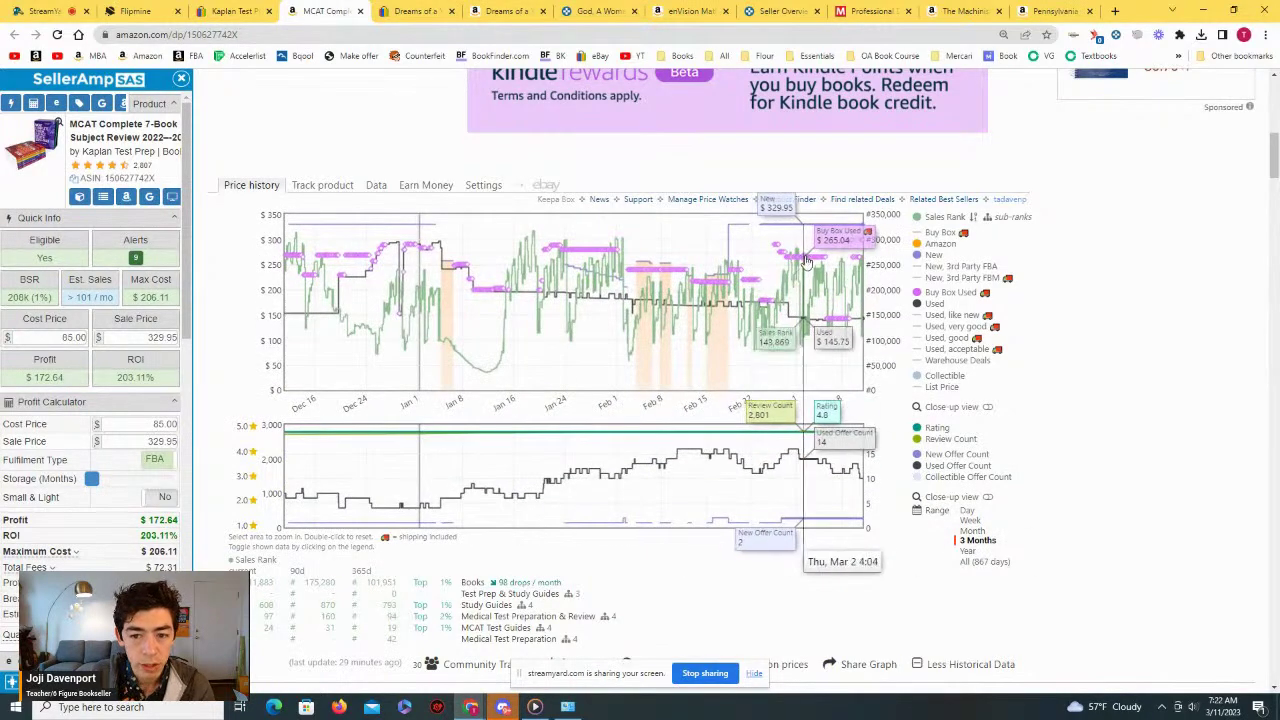
left_click(740, 385)
left_click(795, 316)
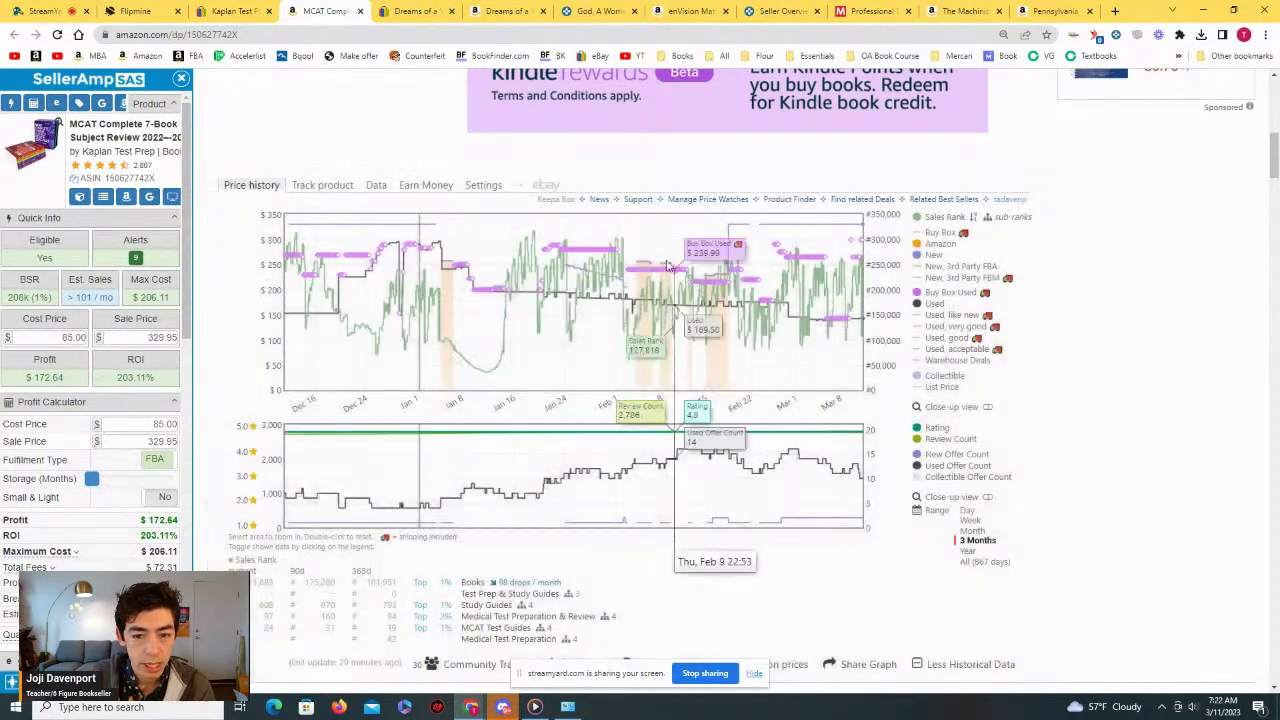
left_click(673, 309)
mouse_move(581, 462)
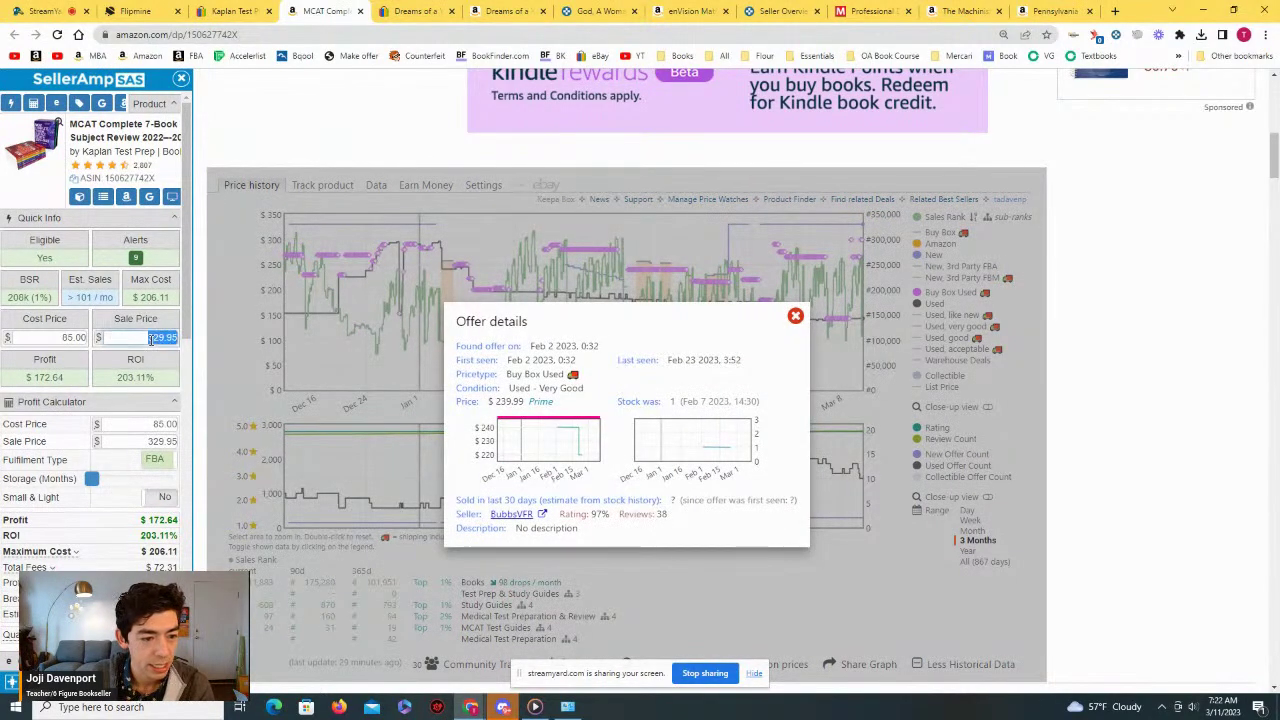
type("2.19")
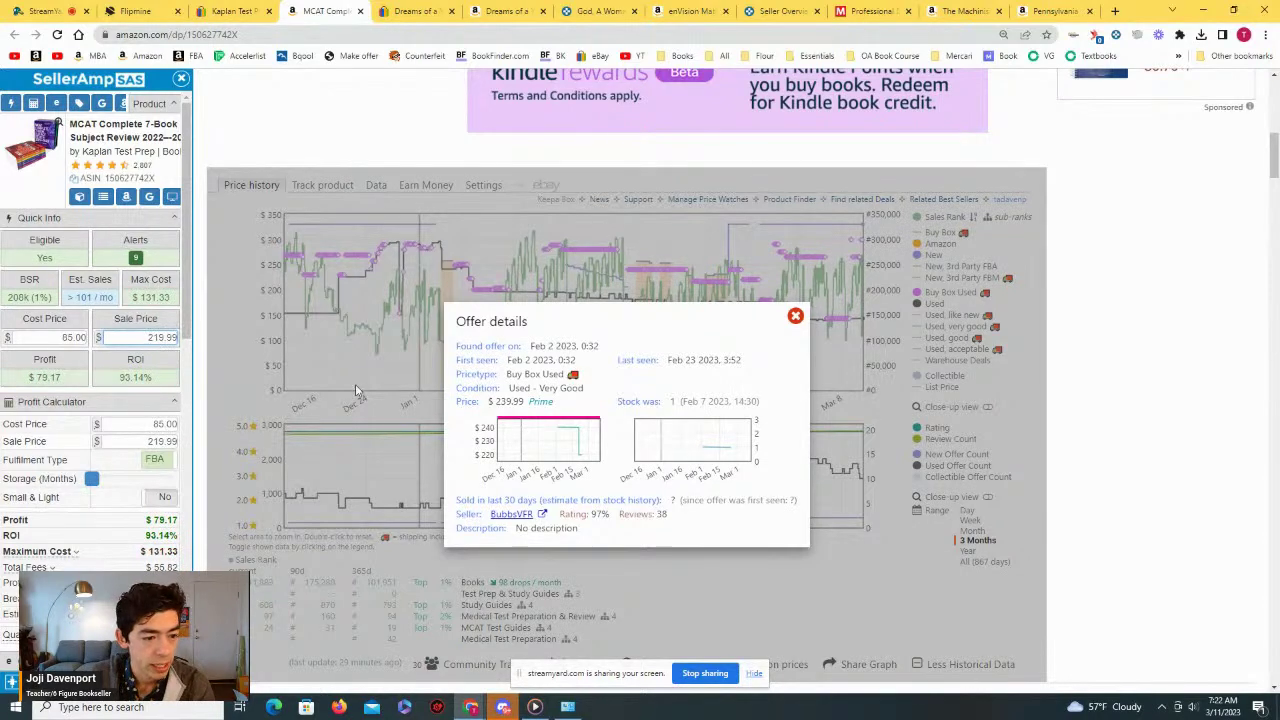
left_click(795, 316)
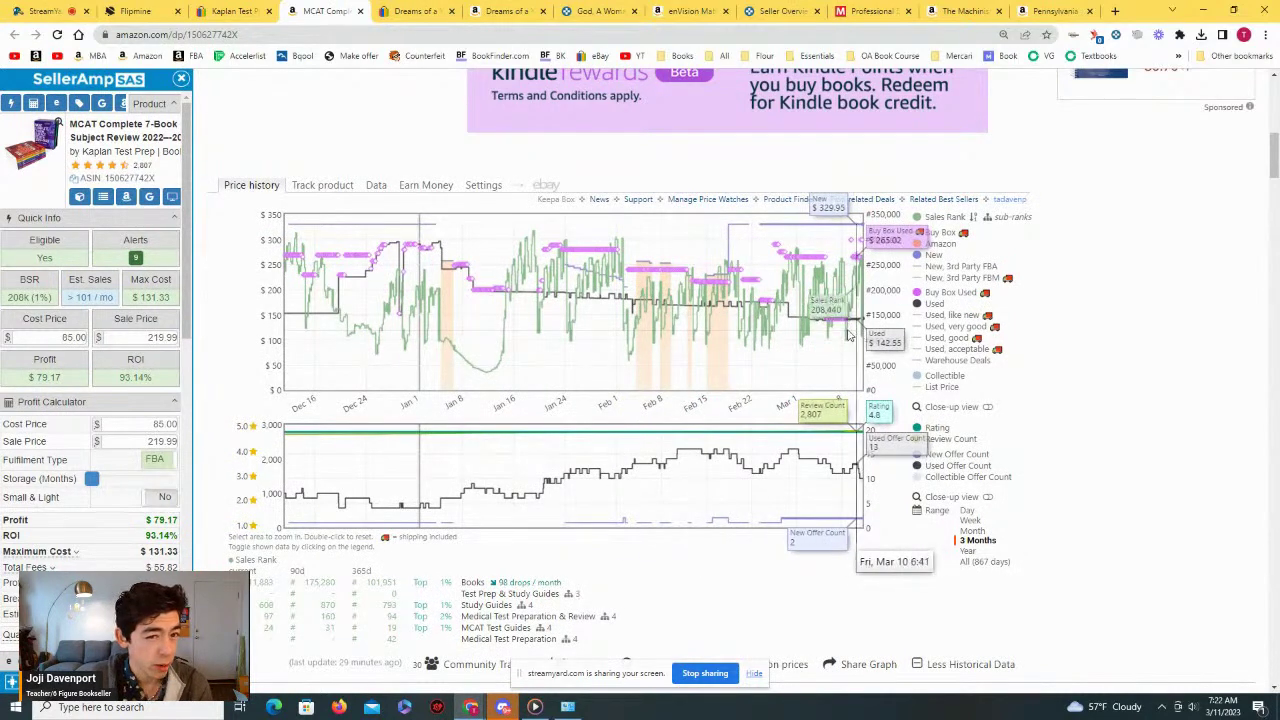
Step: Check recent used Buy Box offers in the MCAT set's one-year history, zoomed to late January through March, and set the sale price to 175.00
left_click(969, 551)
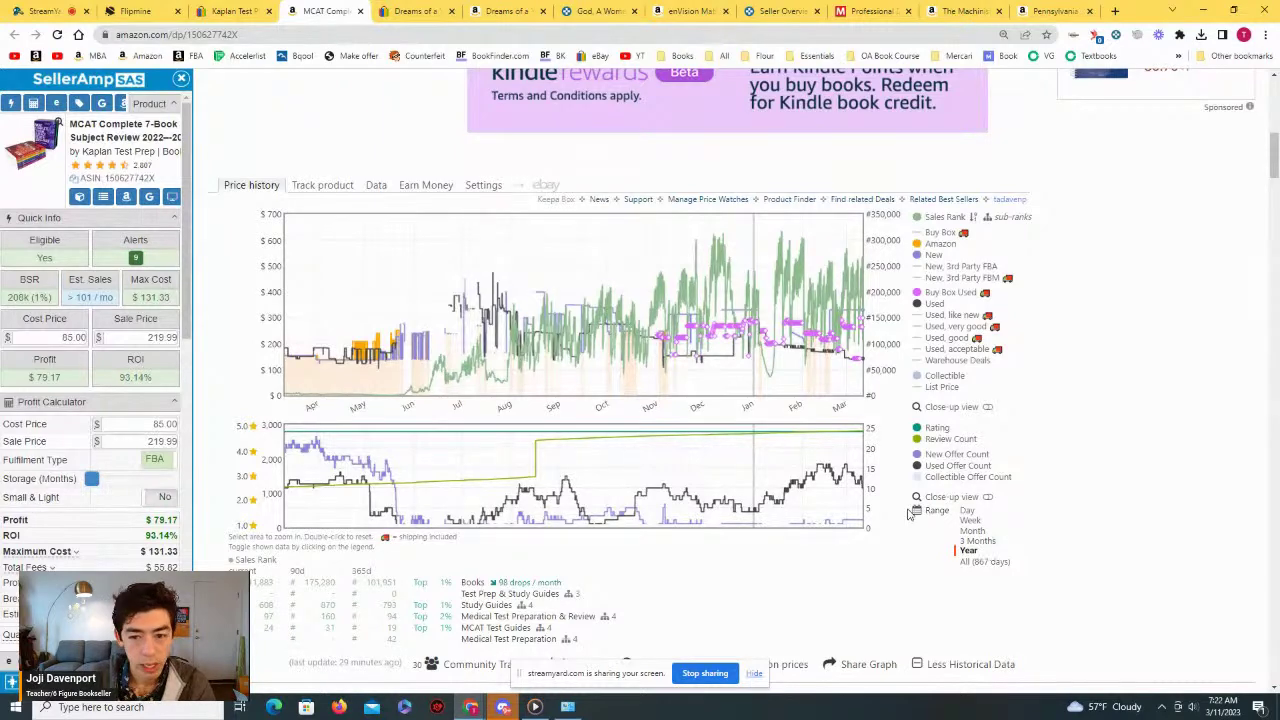
left_click(993, 565)
left_click(969, 551)
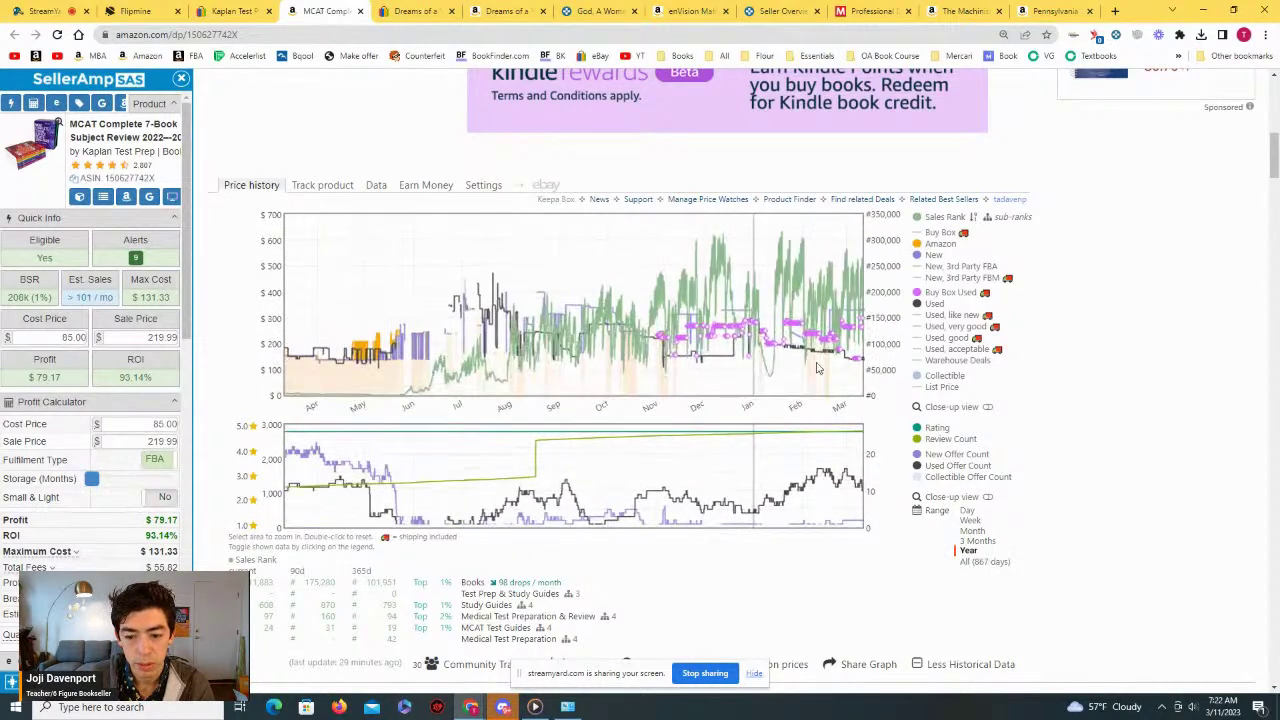
left_click_drag(785, 300, 855, 300)
left_click(851, 260)
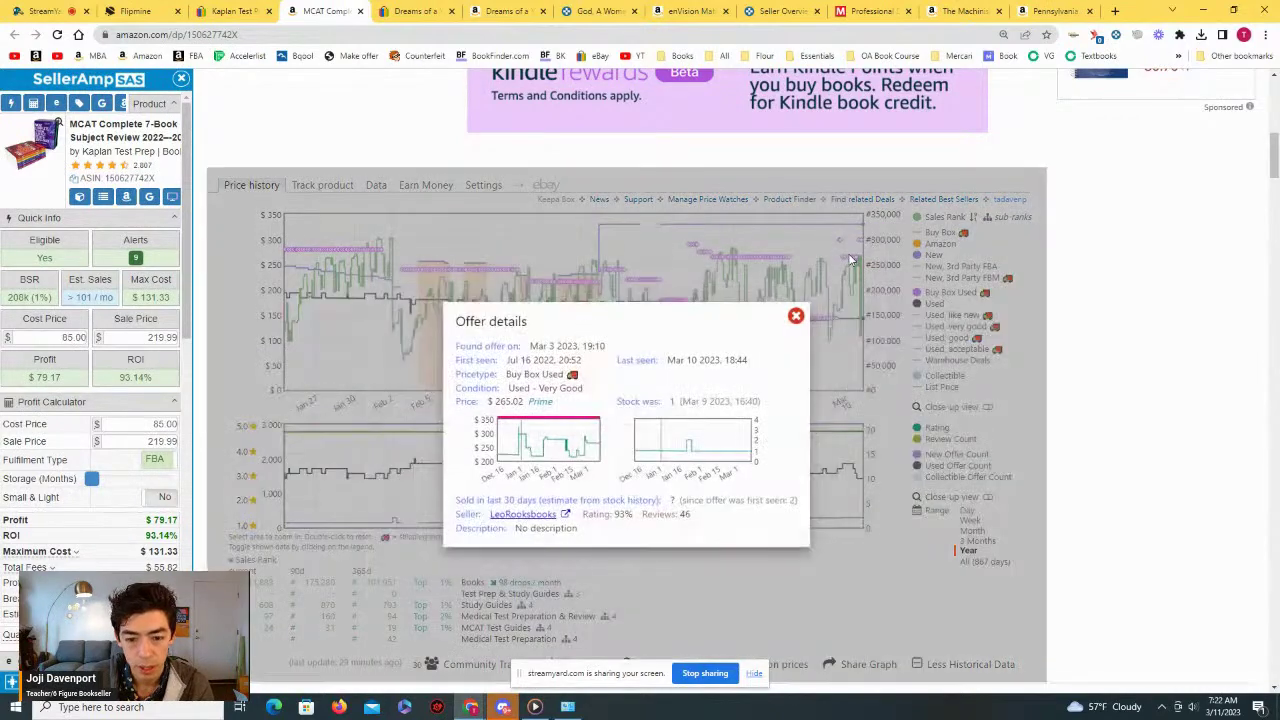
left_click(796, 317)
left_click(735, 402)
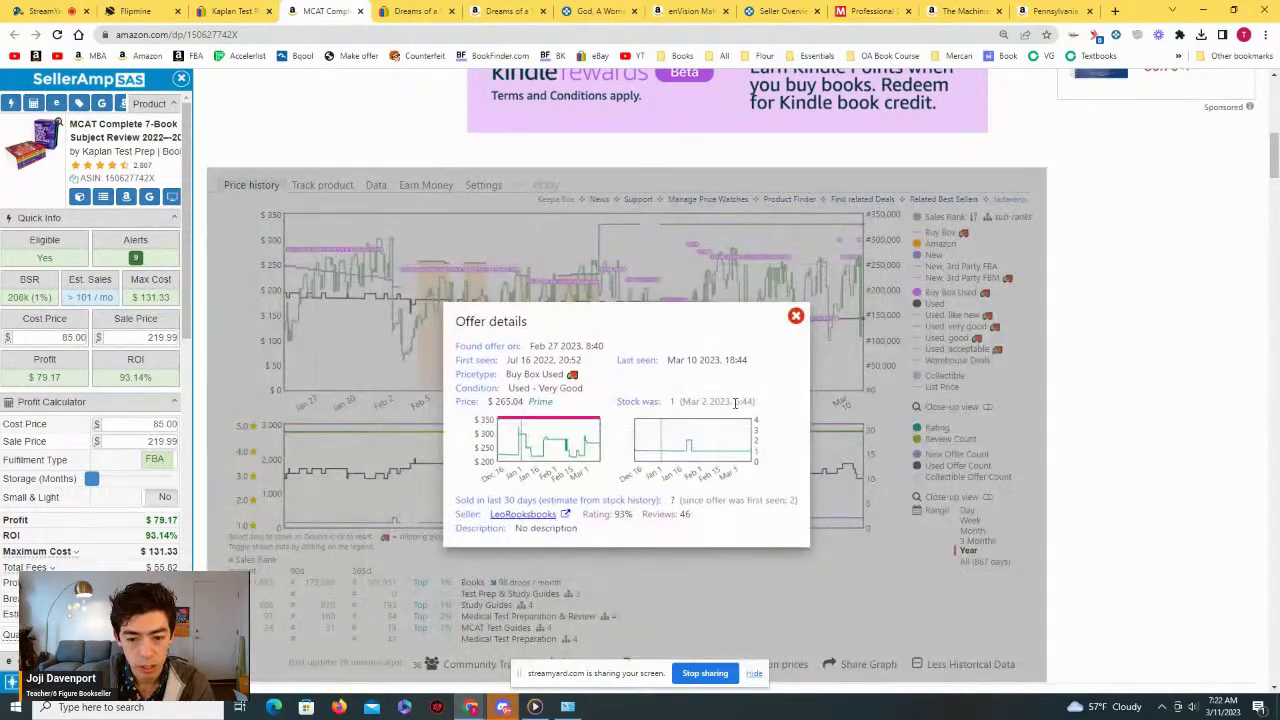
left_click(796, 317)
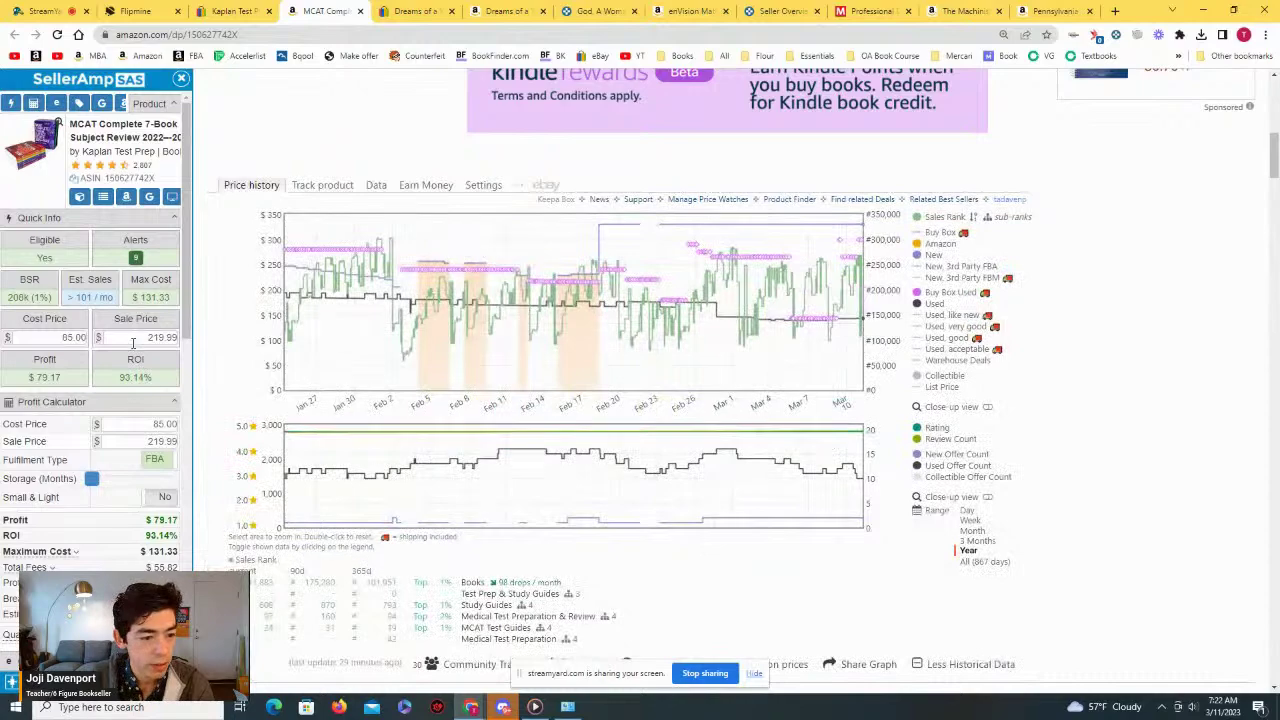
type("175.00")
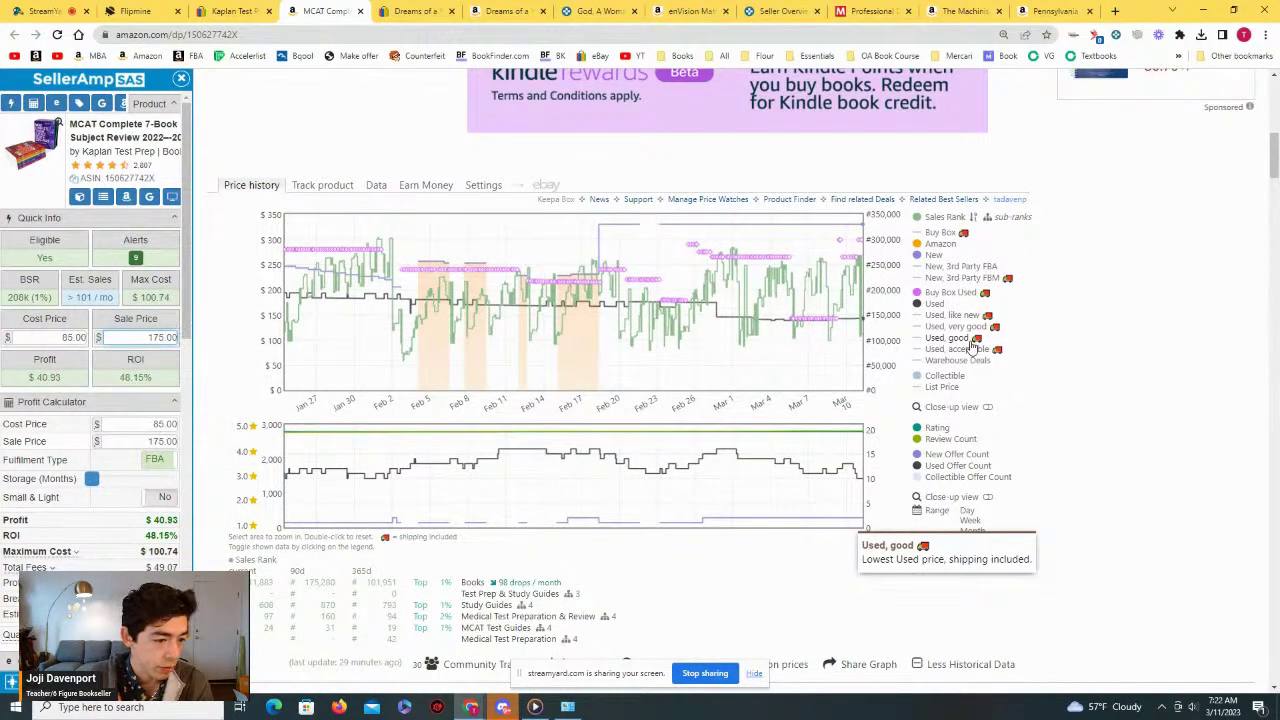
Step: Return to Flipmine and reopen the MCAT set's eBay listing from the results
scroll(972, 347, "up", 10)
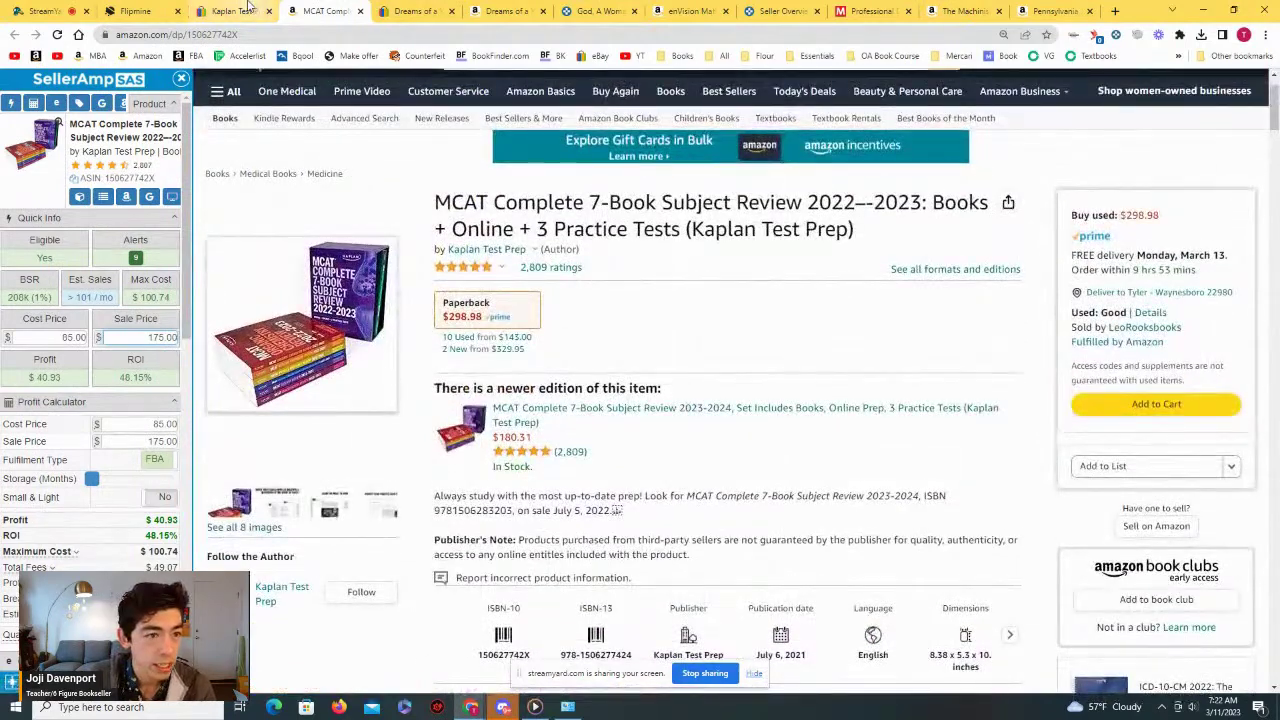
left_click(135, 11)
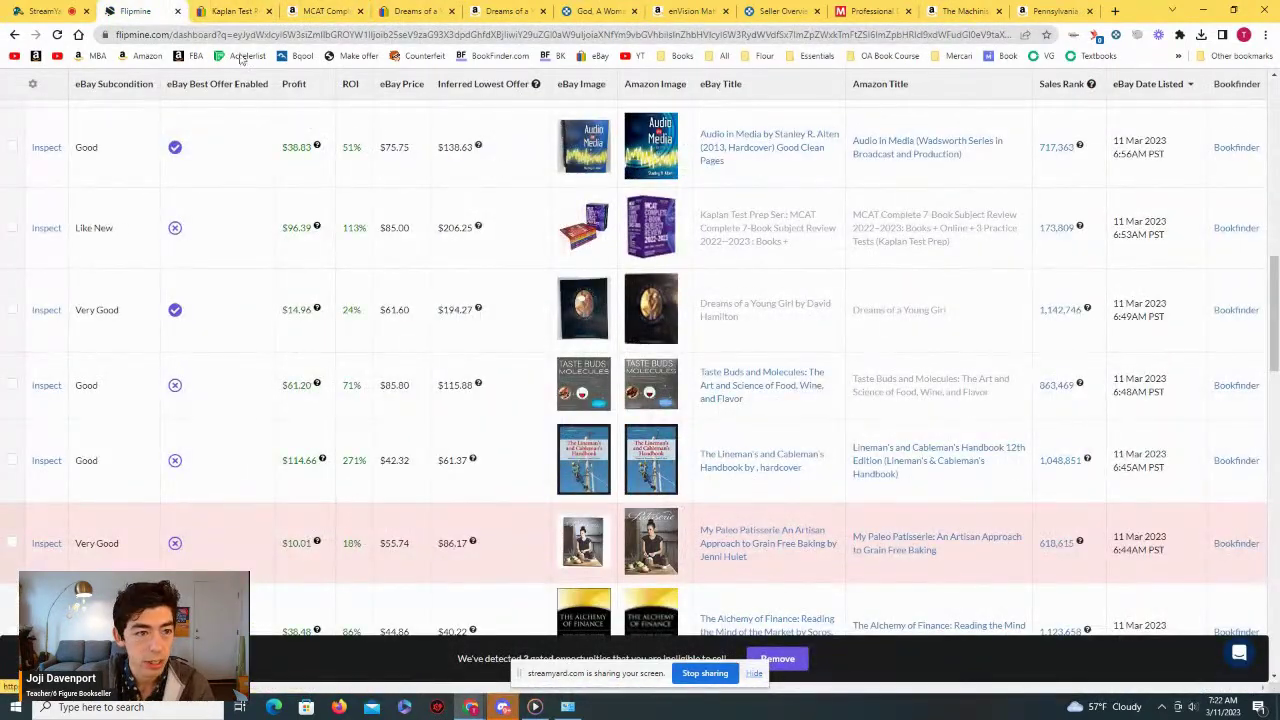
left_click(768, 221)
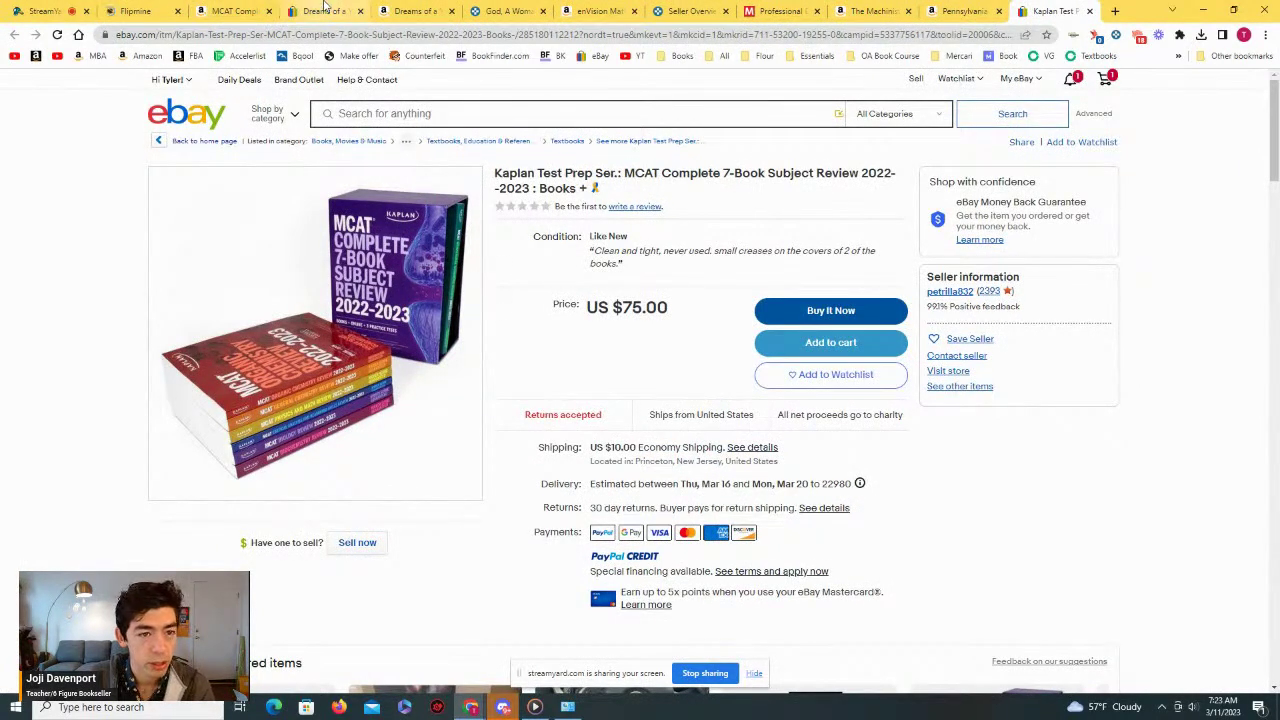
Step: Examine the one-year price history on the Amazon page of Dreams of a Young Girl, zooming into October and November
left_click(322, 11)
left_click(400, 8)
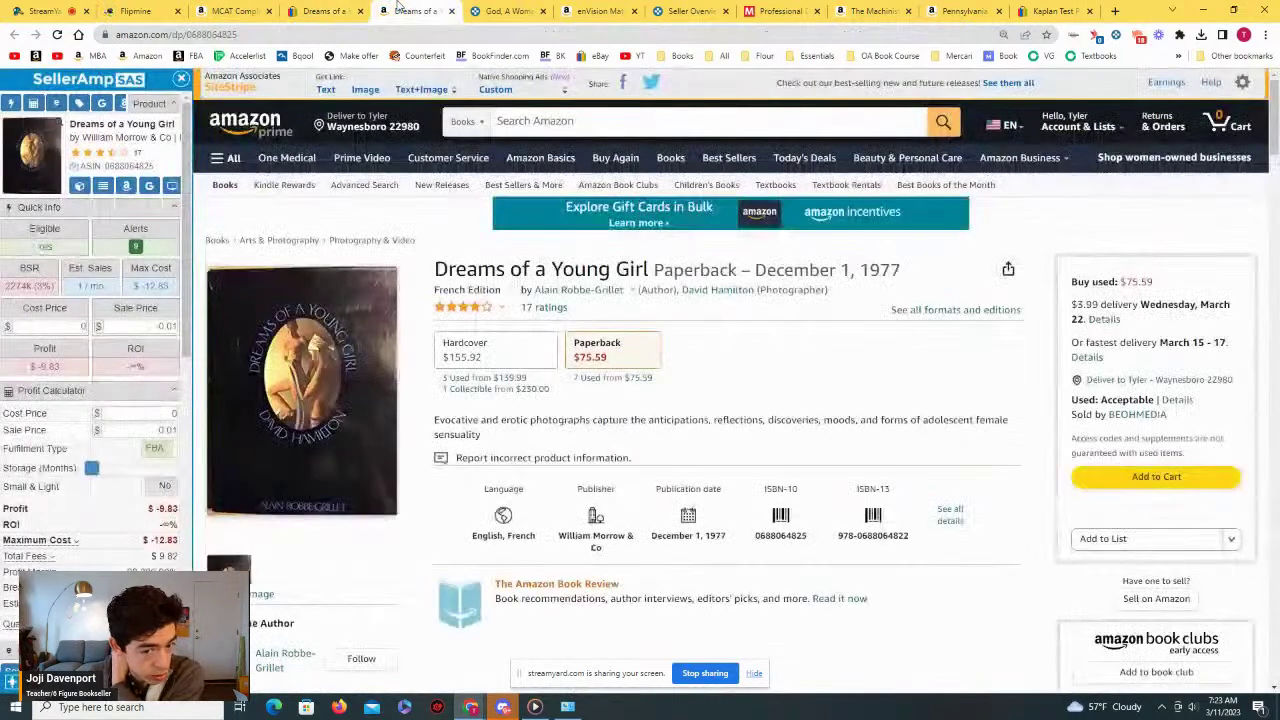
scroll(730, 225, "down", 10)
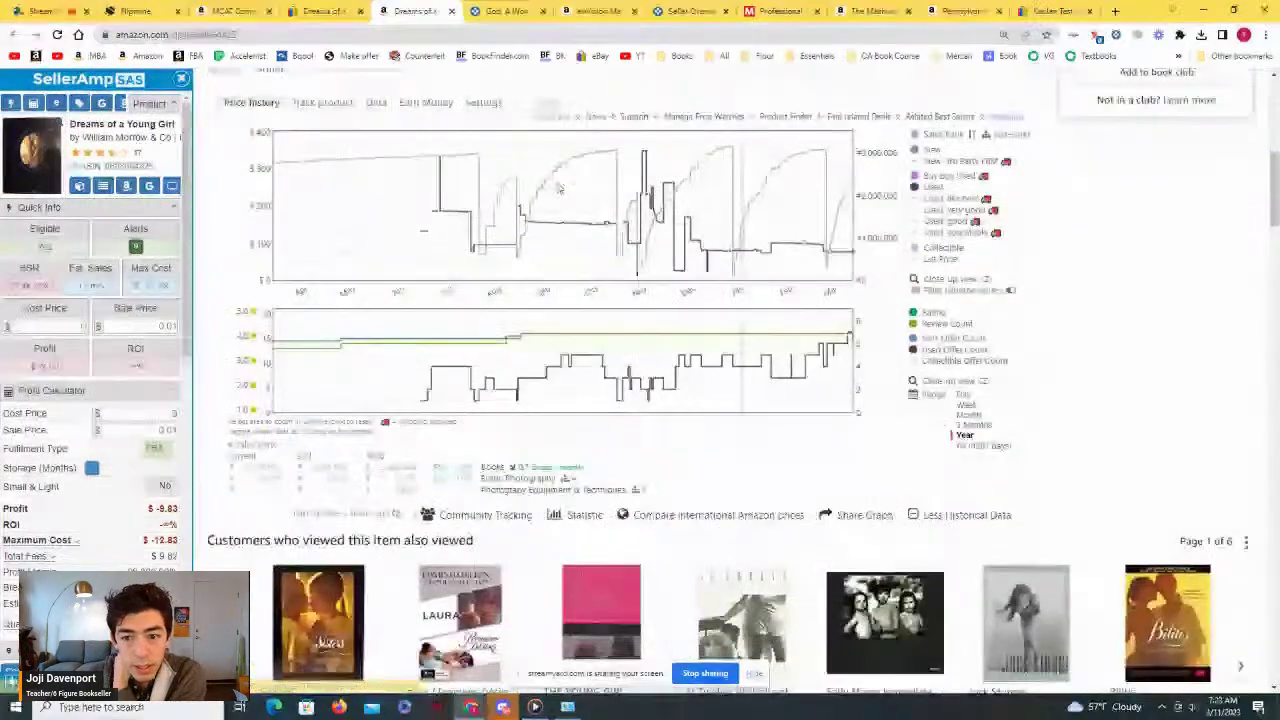
scroll(680, 260, "up", 1)
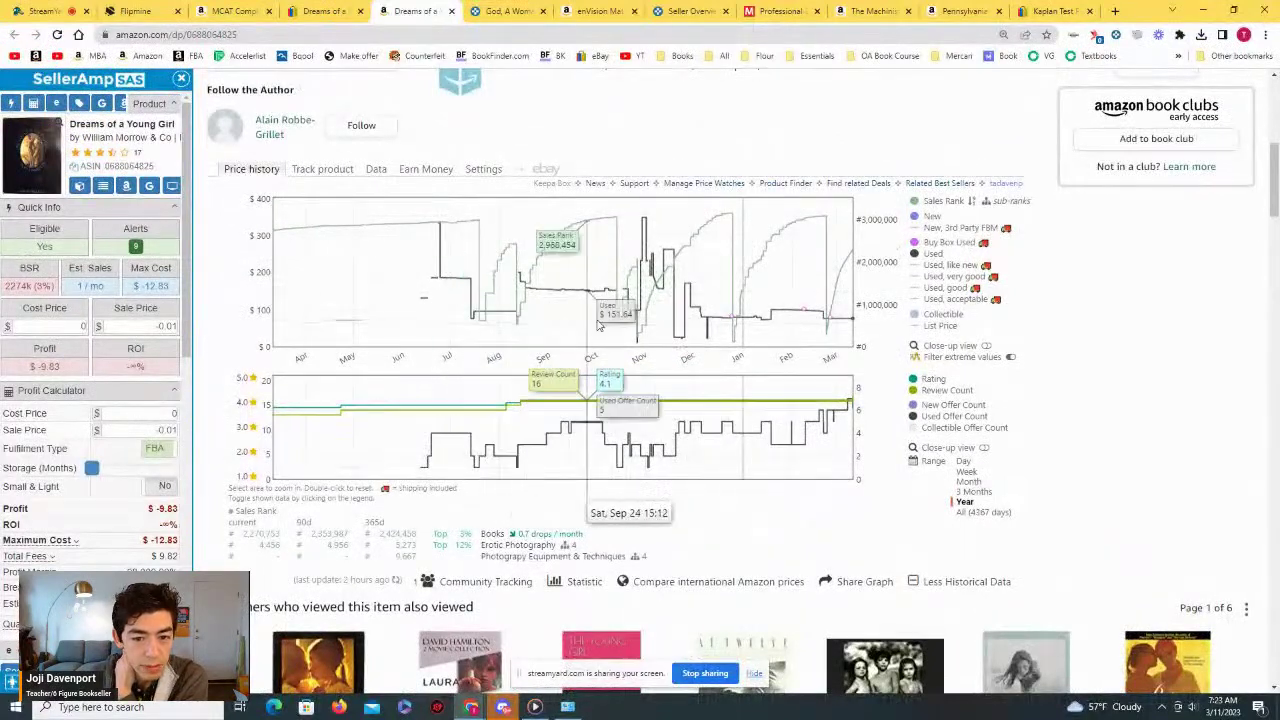
scroll(615, 317, "up", 5)
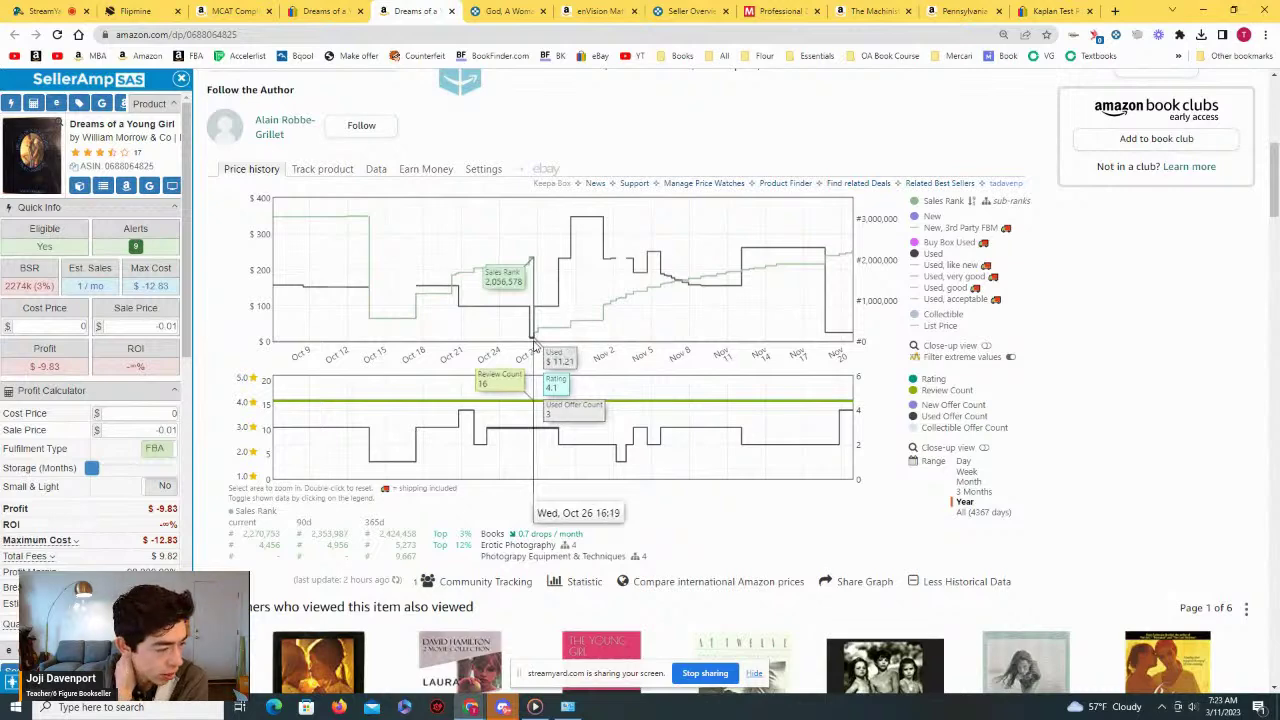
Step: Compare the book's all-time and one-year price histories, zooming into the period from mid-2020 to early 2022
left_click(976, 512)
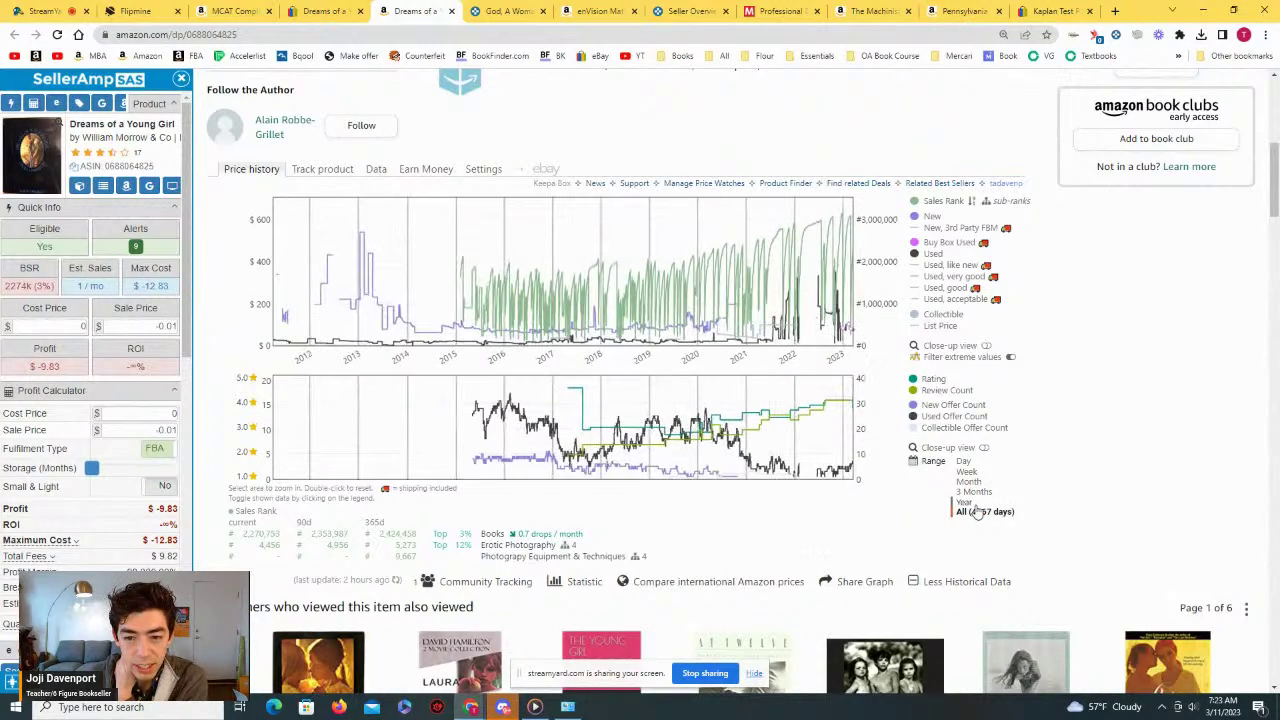
left_click(965, 502)
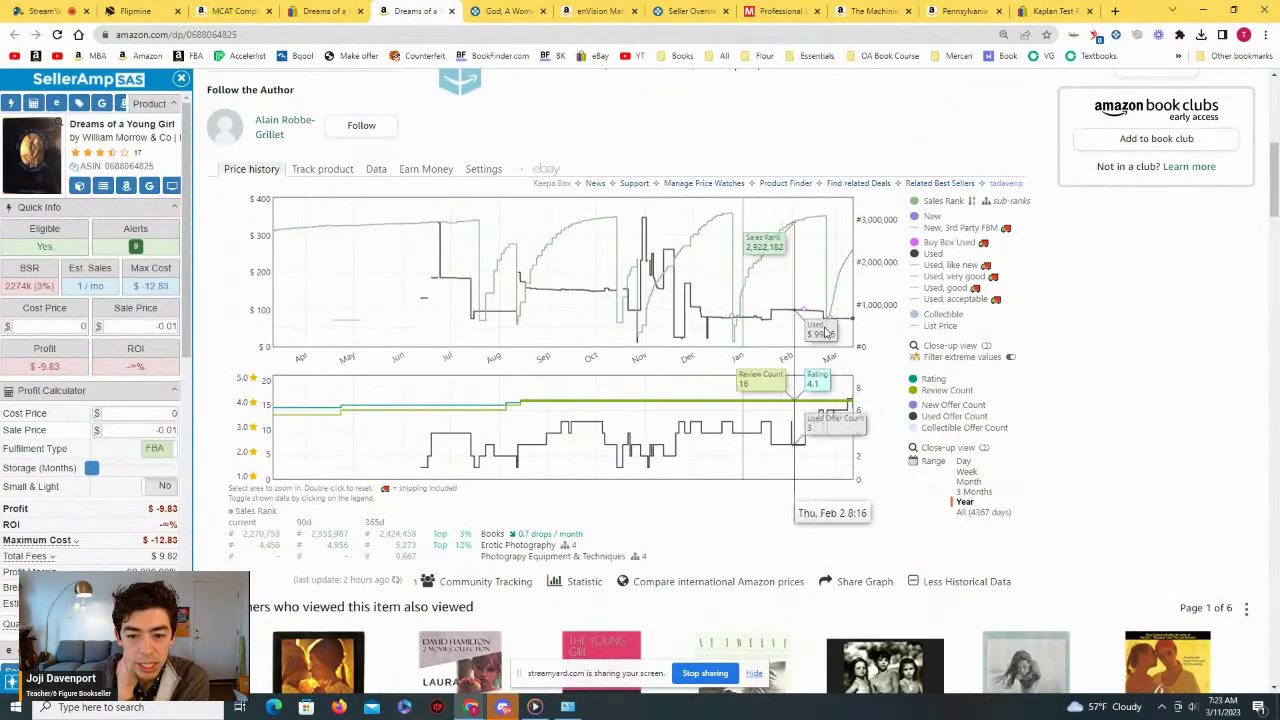
left_click(972, 516)
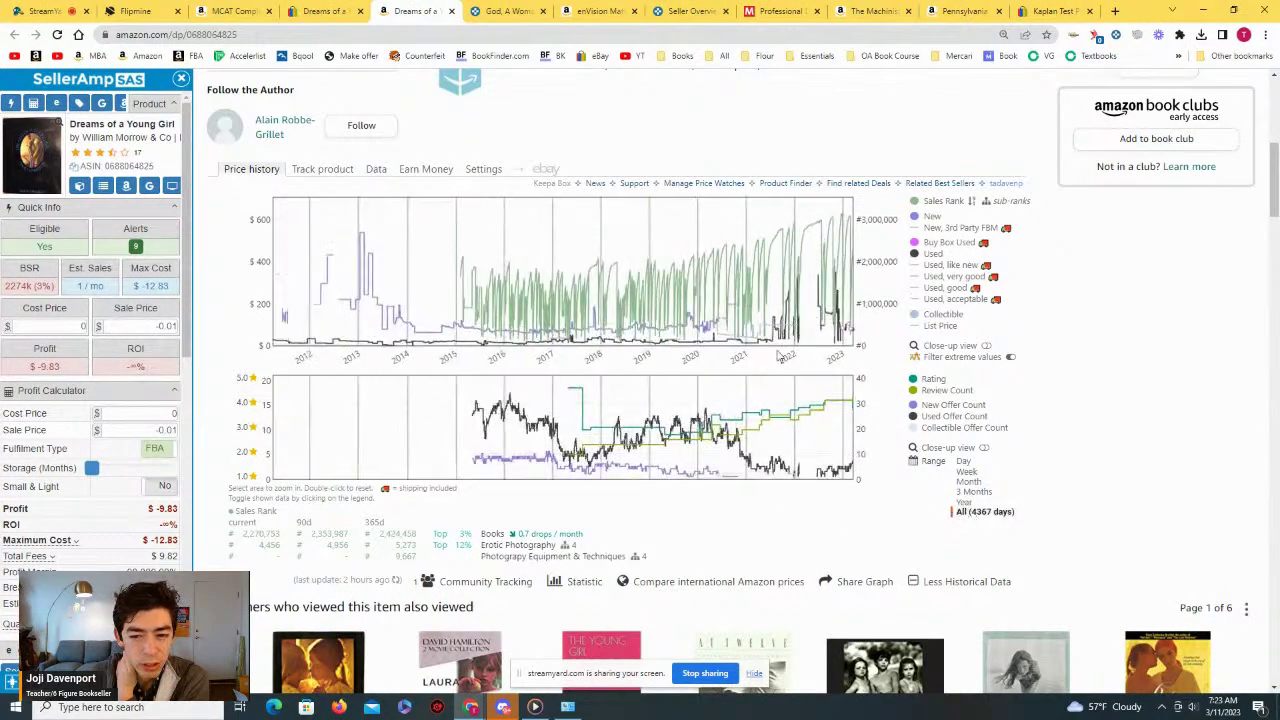
left_click_drag(843, 300, 728, 302)
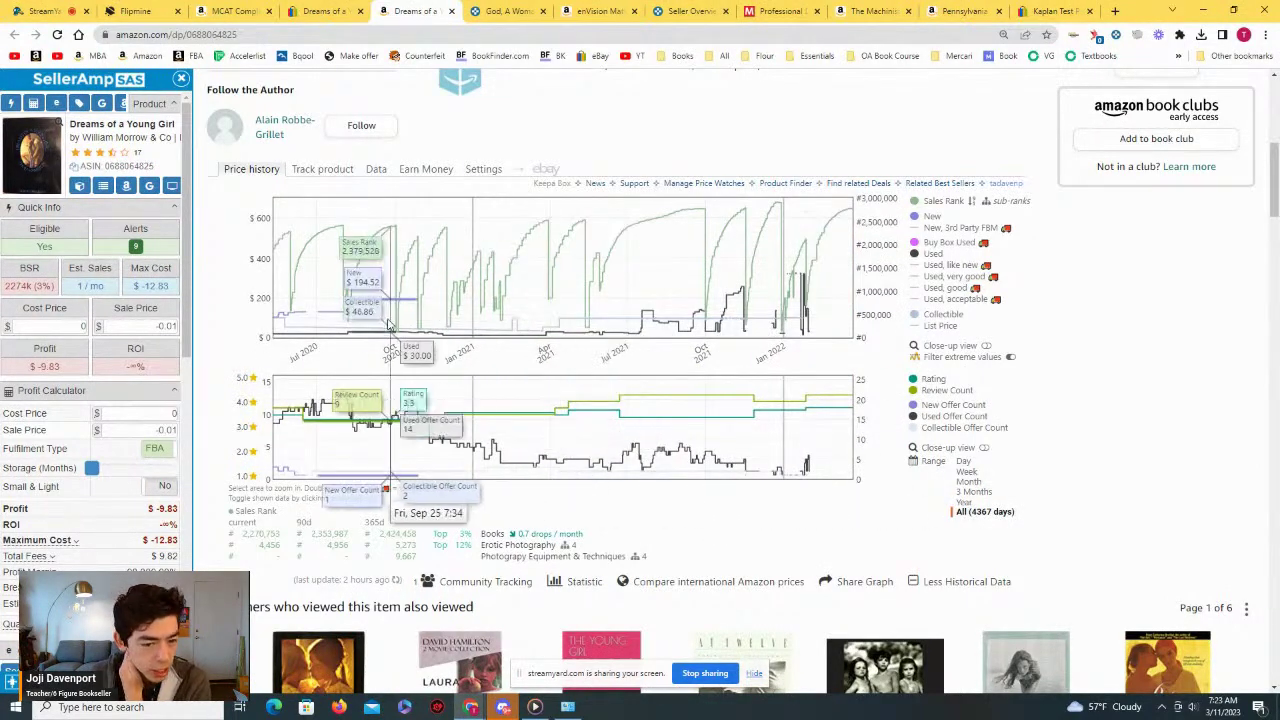
left_click(960, 511)
Step: Highlight the publication year in the Amazon title of Dreams of a Young Girl
scroll(988, 505, "up", 5)
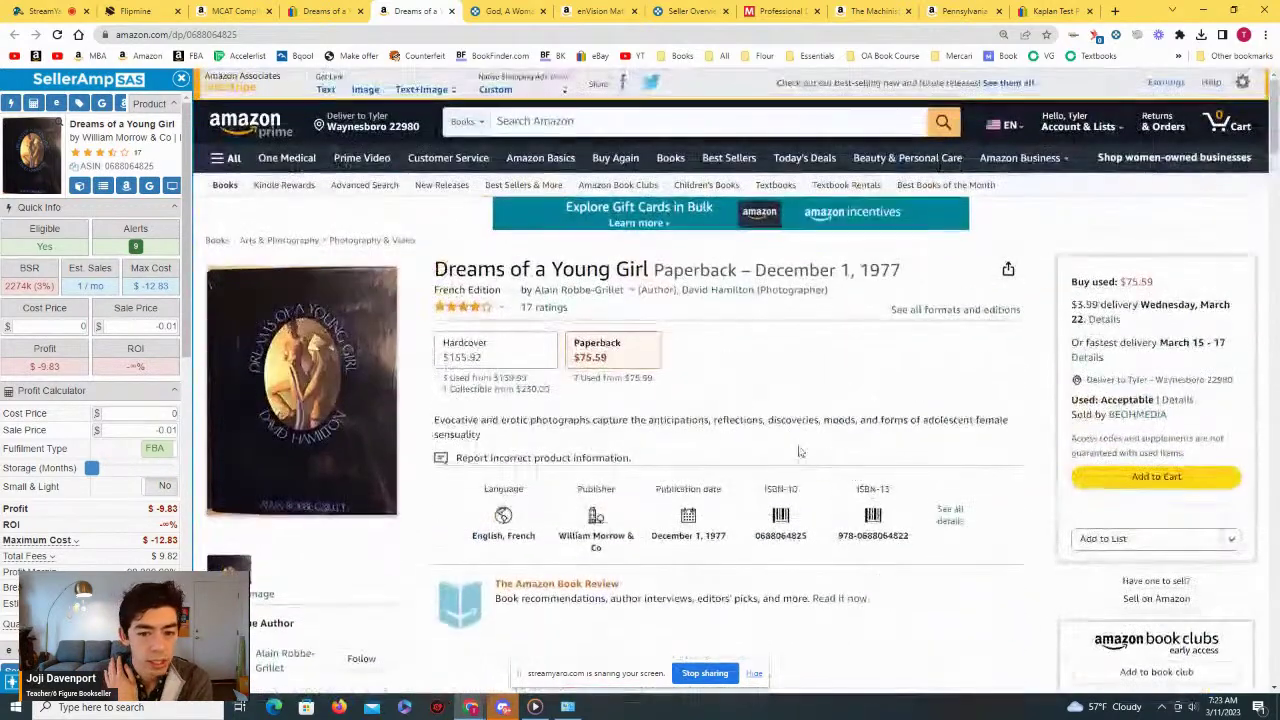
left_click_drag(900, 270, 855, 270)
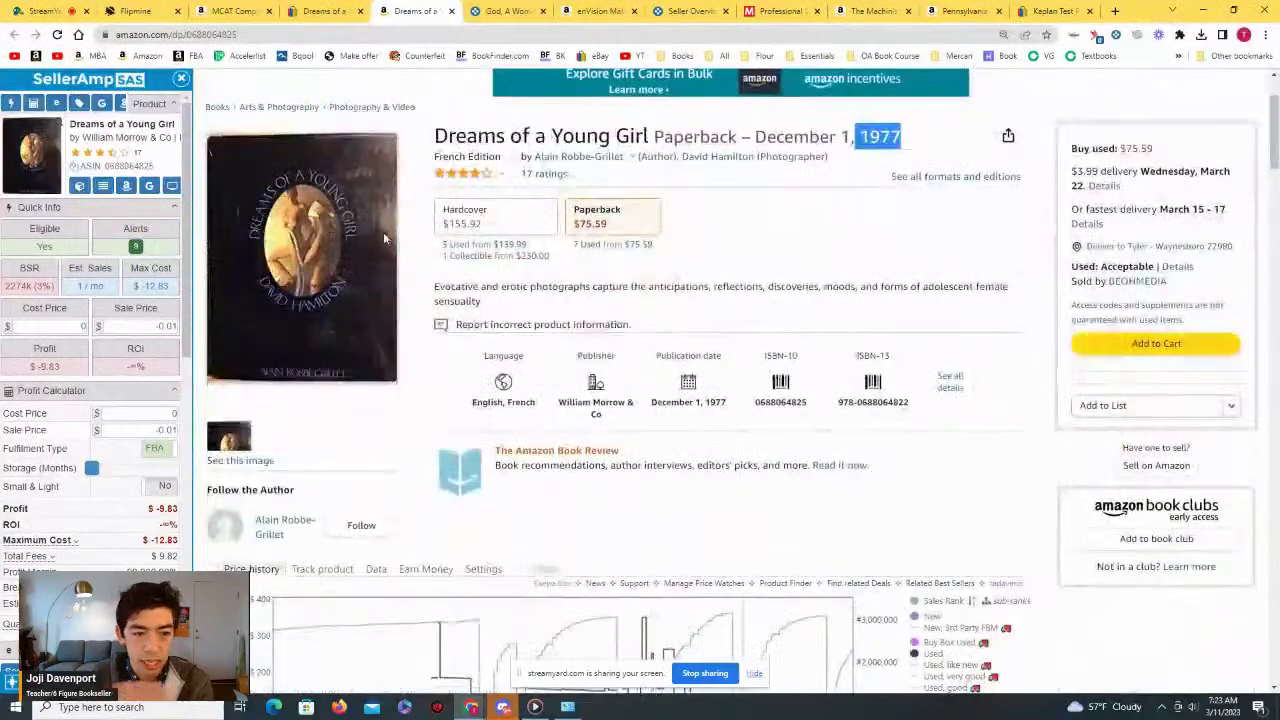
scroll(700, 260, "down", 5)
Step: View Keepa's product tracking form, then examine the late-October used price drop in the book's price history
left_click(330, 236)
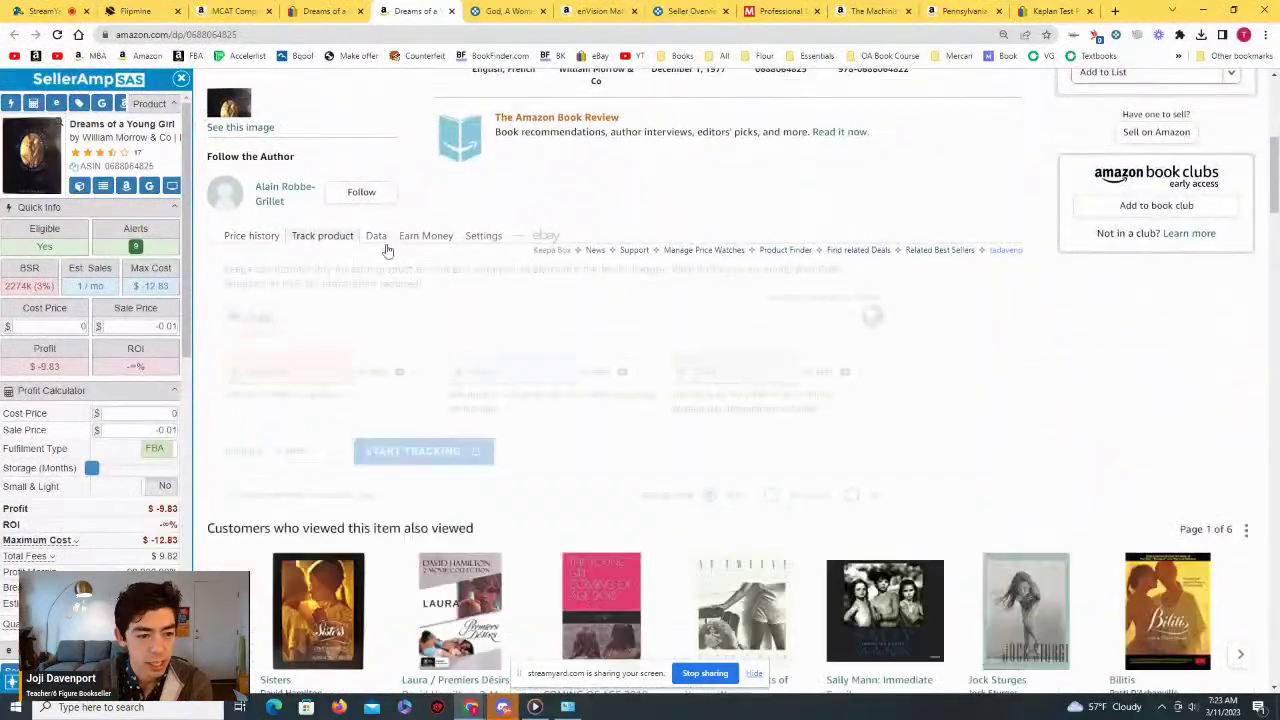
scroll(628, 333, "up", 2)
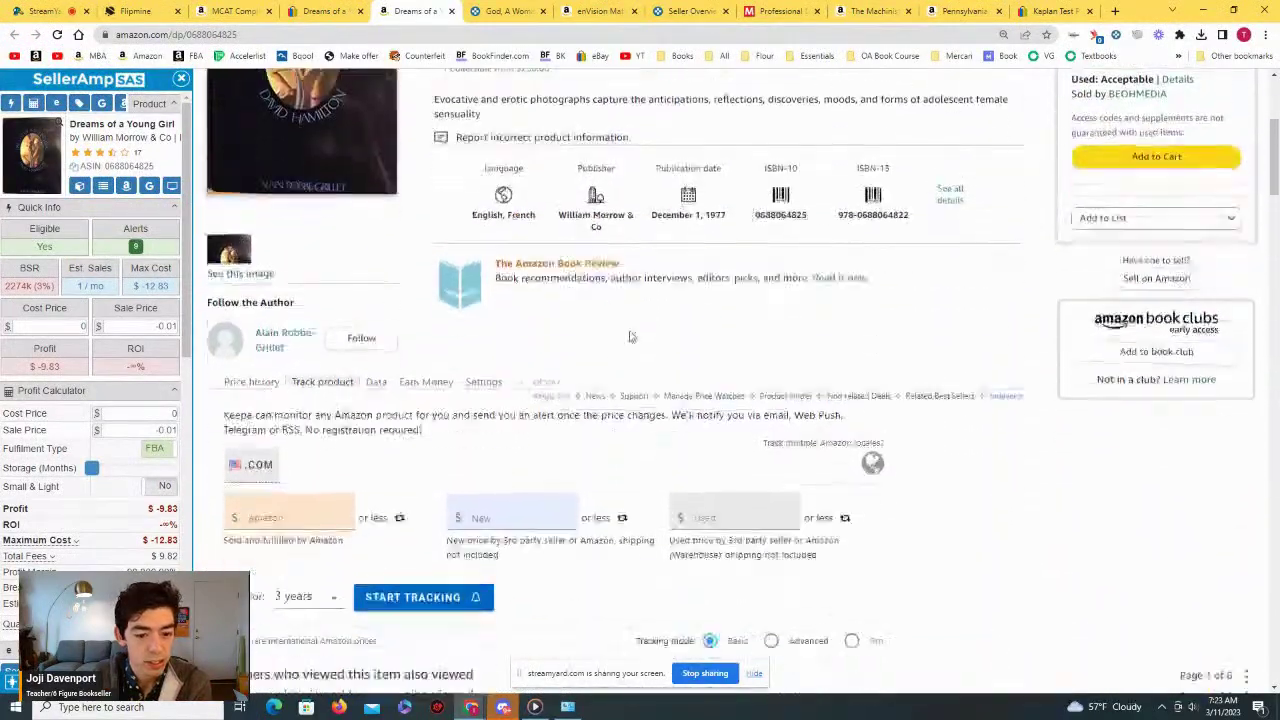
scroll(740, 437, "down", 1)
left_click(270, 310)
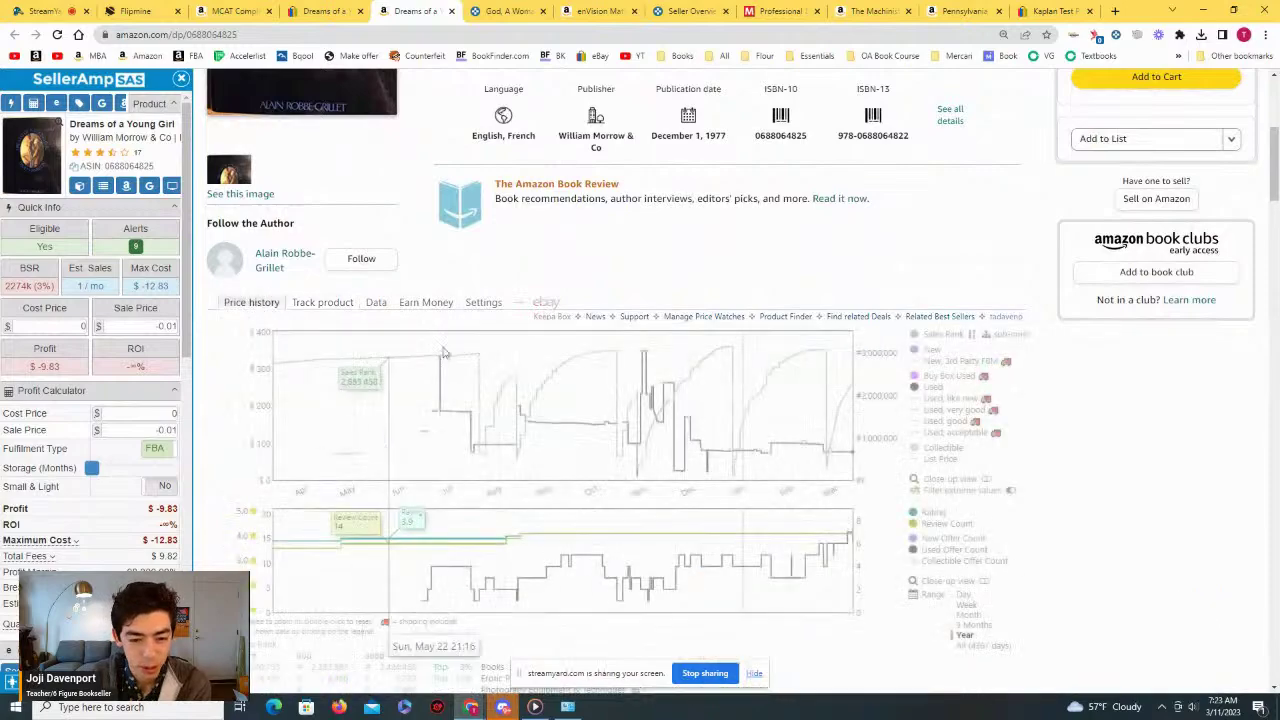
scroll(407, 345, "down", 1)
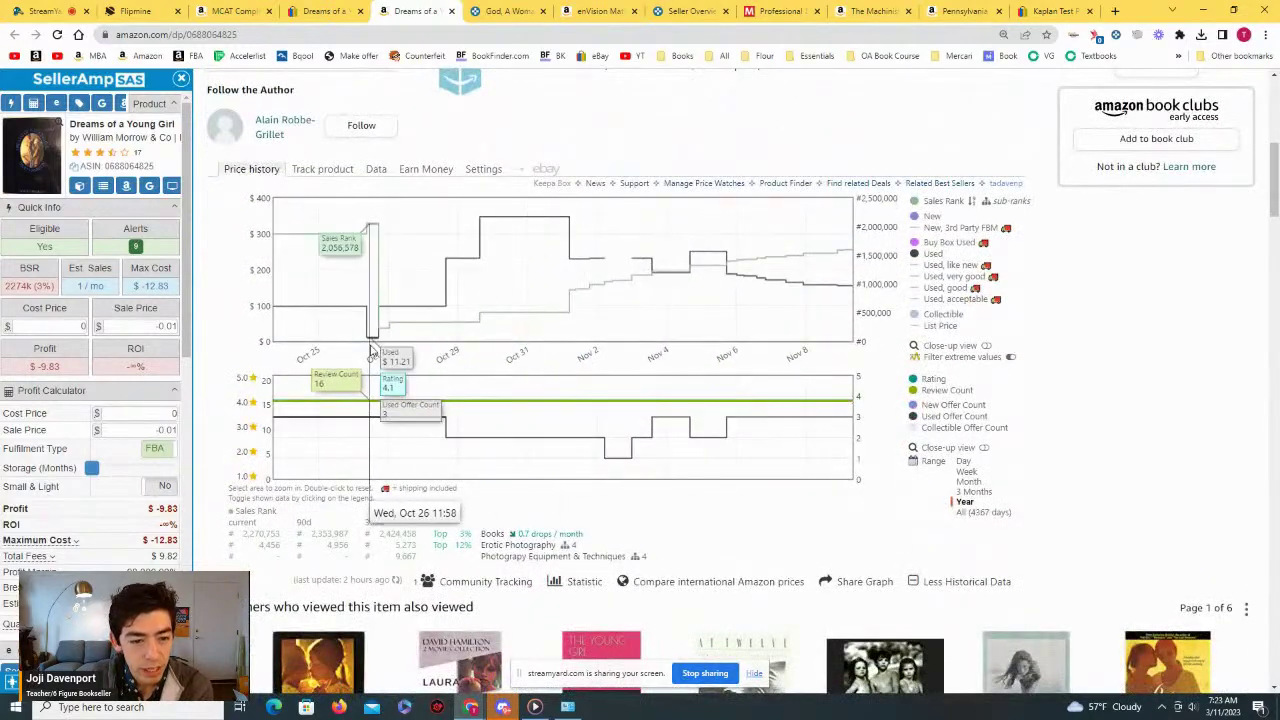
Step: Start Keepa tracking of Dreams of a Young Girl for a used price of $13 or less, then check its community tracking
left_click(322, 169)
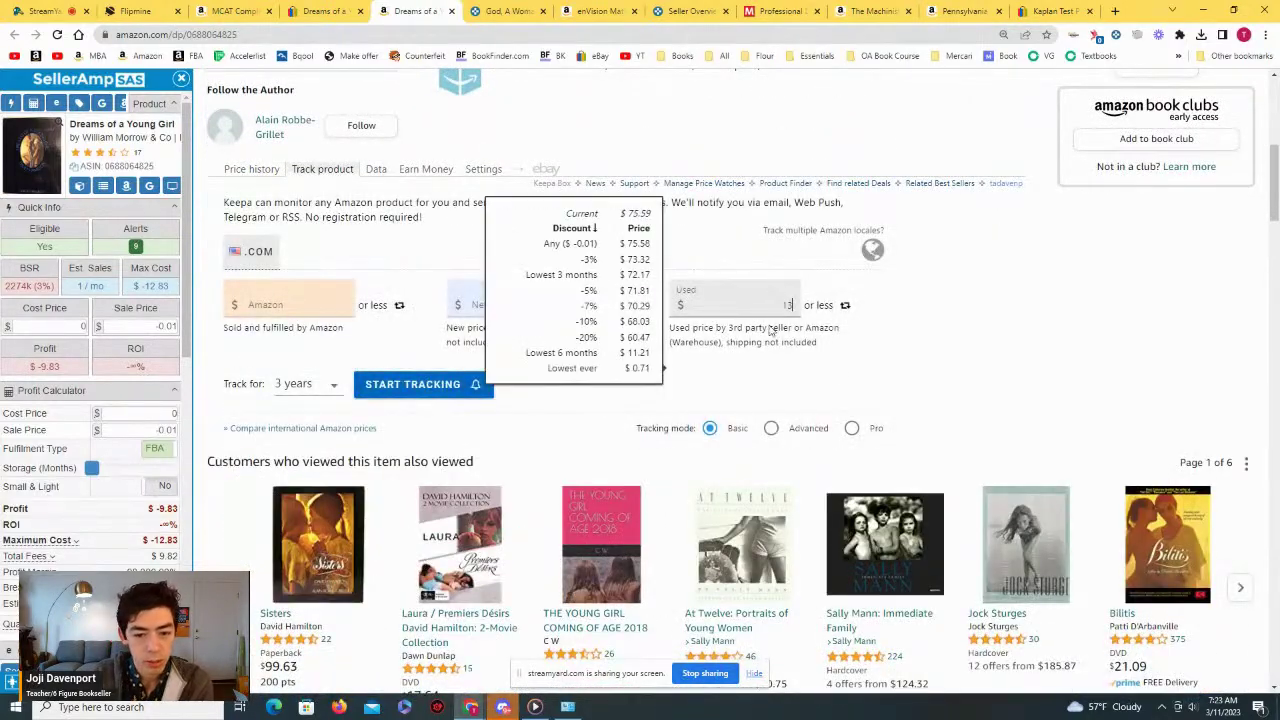
left_click(382, 383)
left_click(254, 169)
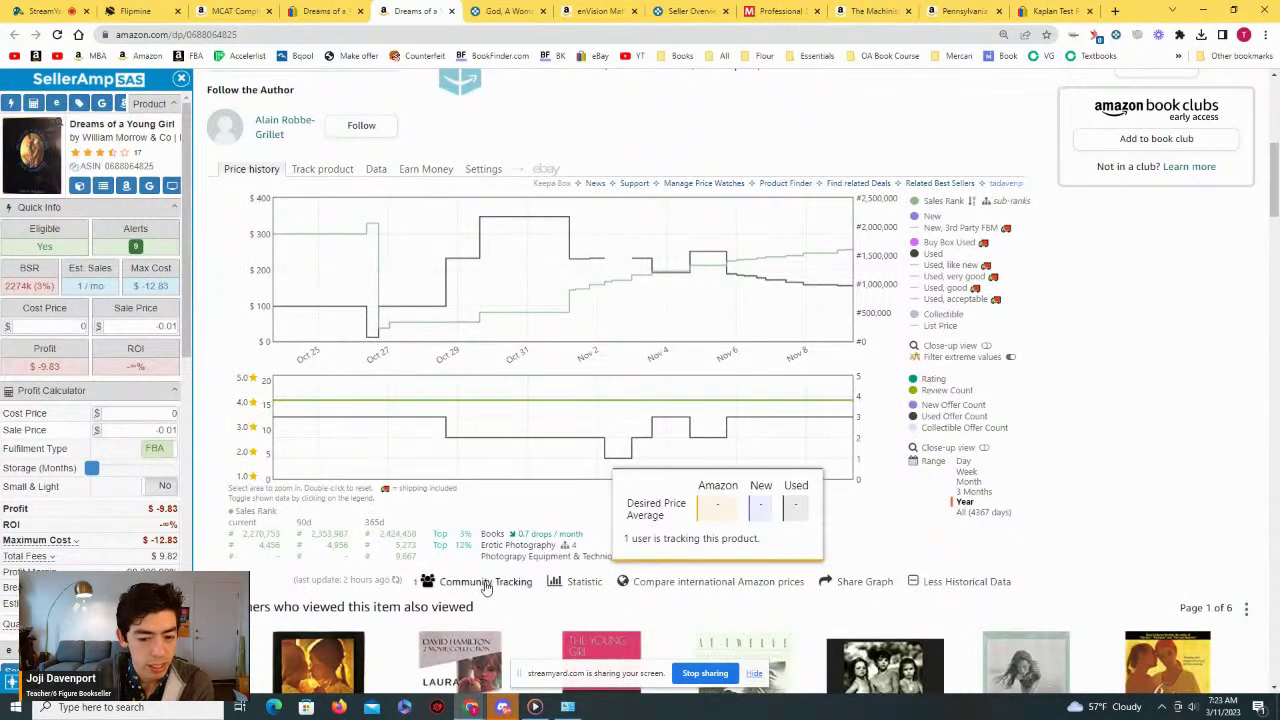
scroll(585, 568, "up", 3)
scroll(535, 371, "down", 2)
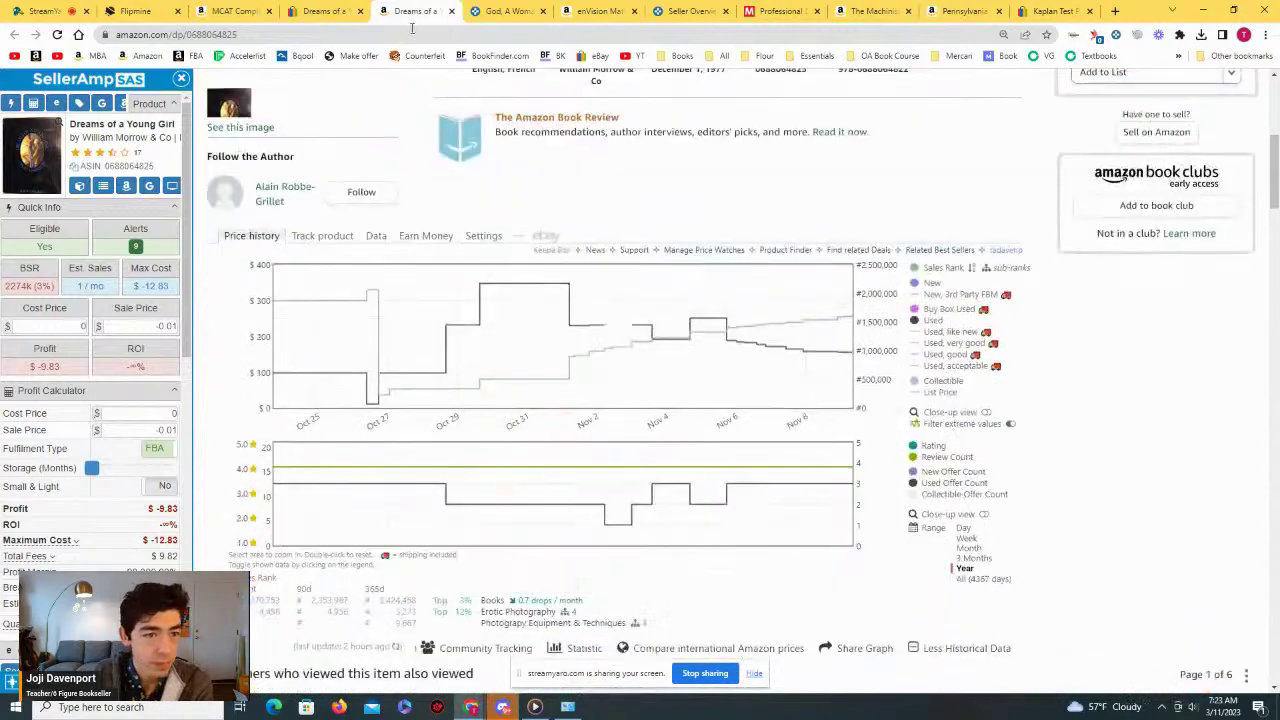
Step: Close the Amazon page and eBay listing of Dreams of a Young Girl and return to the MCAT set's Amazon page
left_click(451, 13)
left_click(361, 11)
left_click(245, 11)
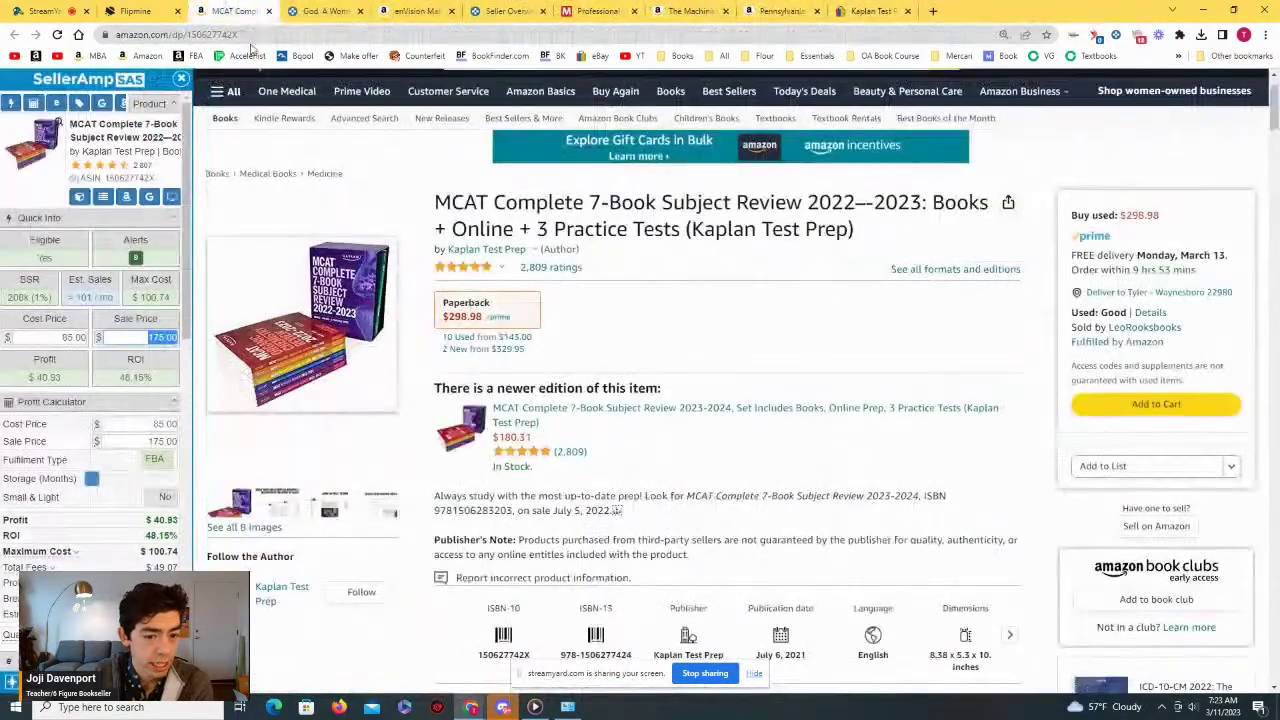
Step: Switch to StreamYard, show the viewer's question about competing booksellers on the broadcast and apply the fullscreen layout
left_click(55, 11)
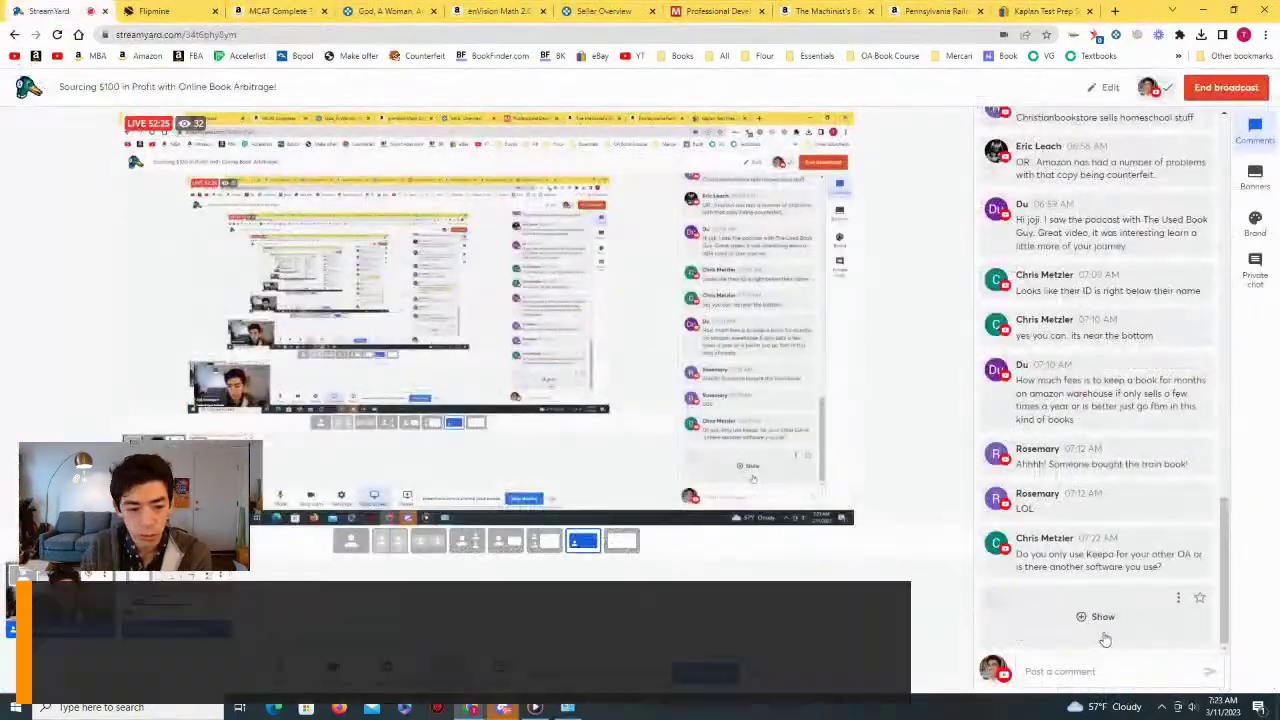
left_click(621, 541)
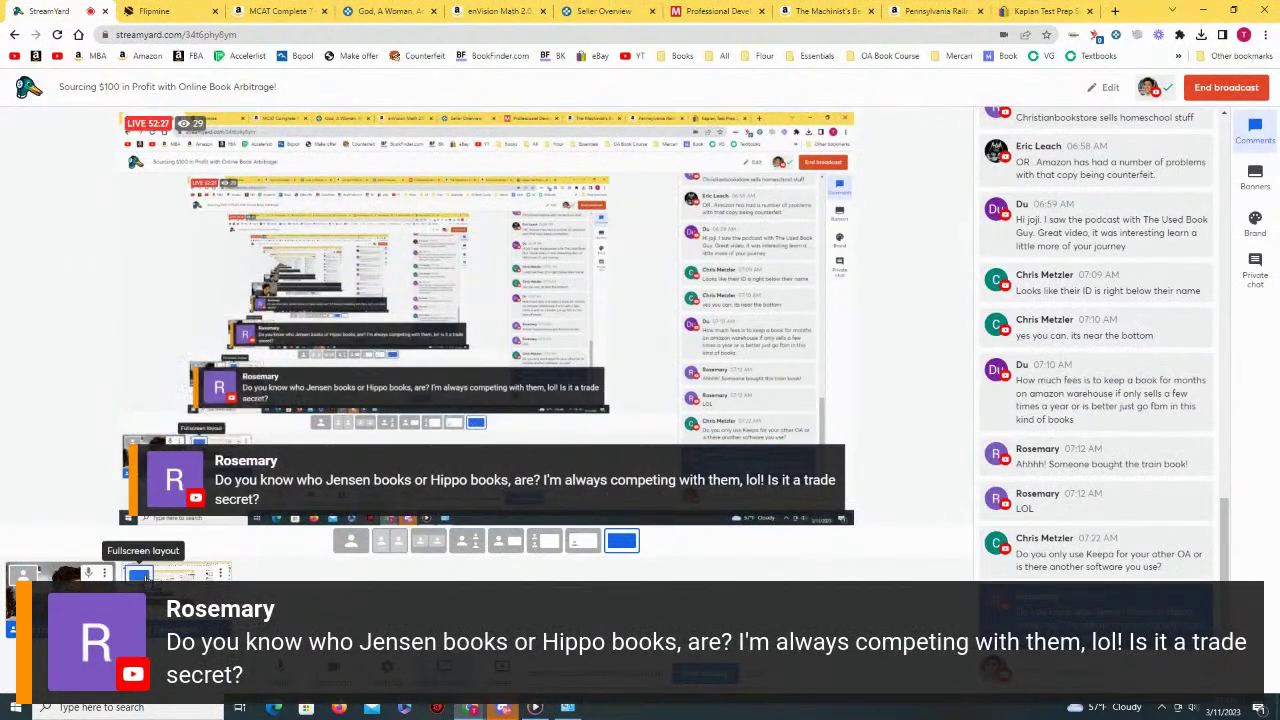